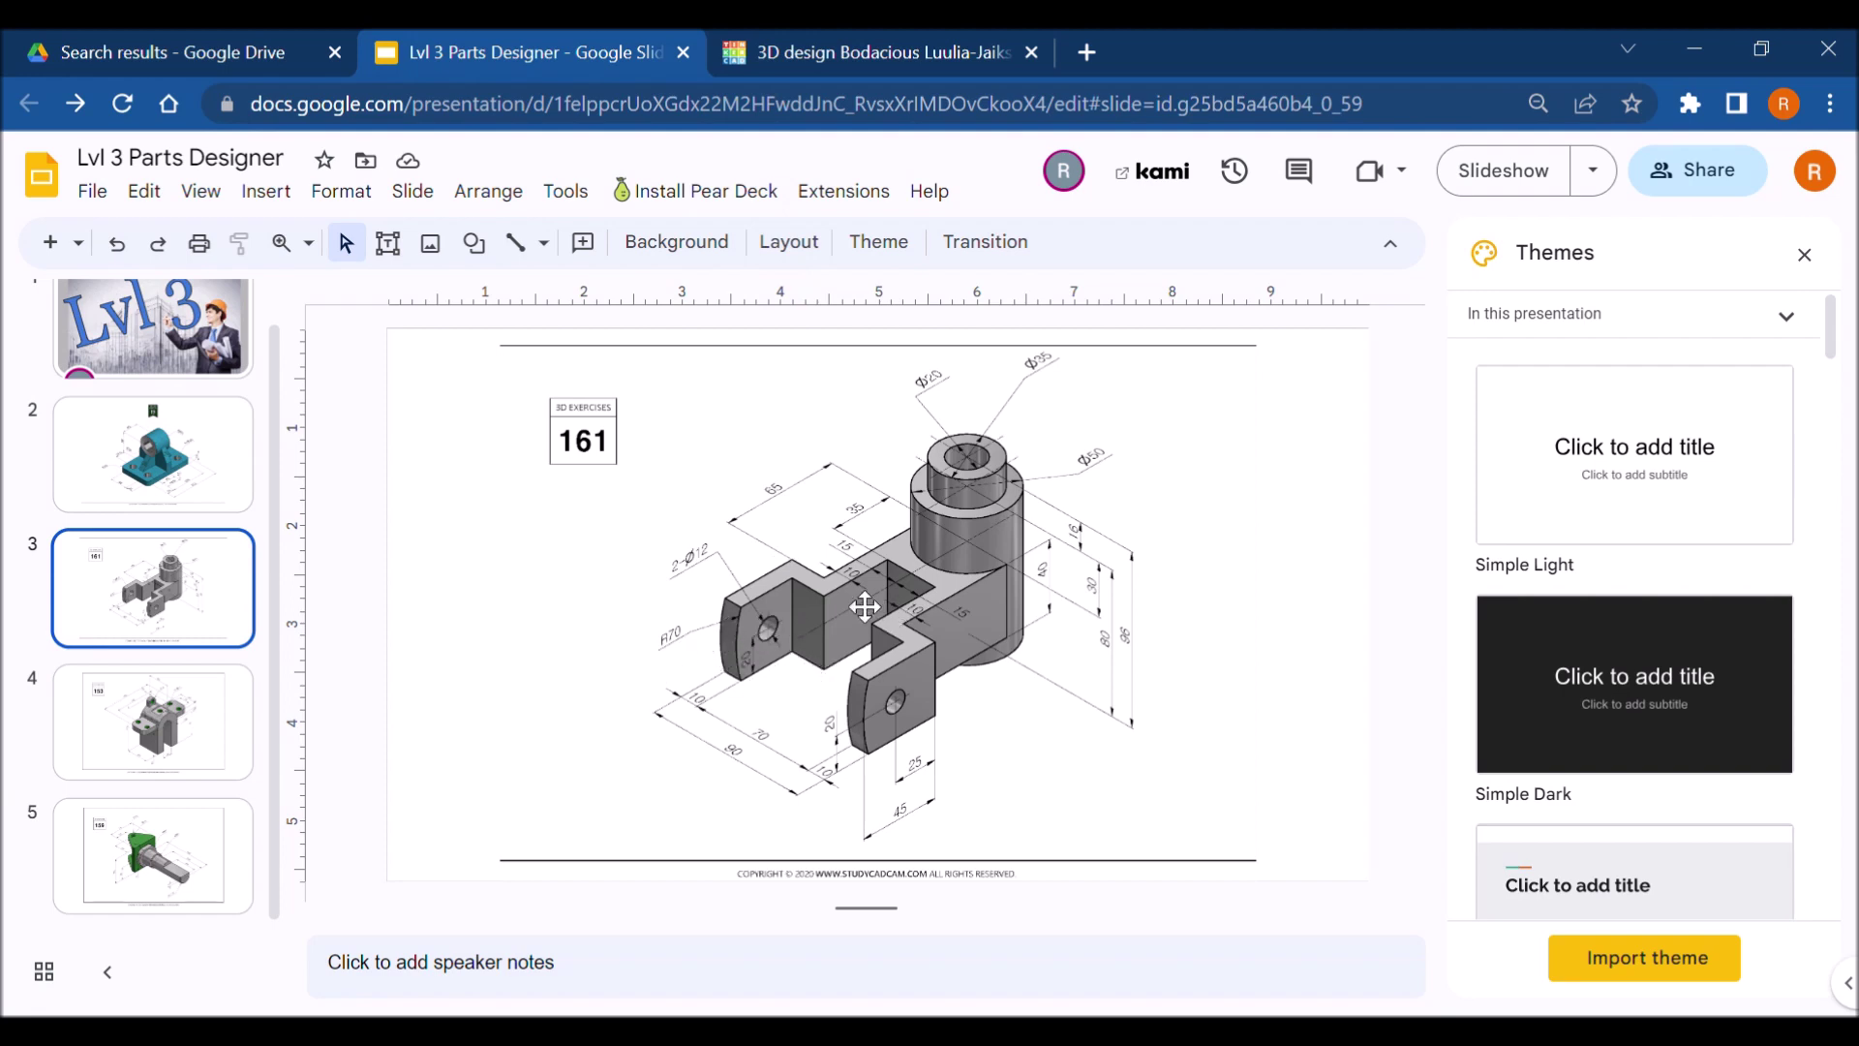
Add a cylinder 140 × 140 mm wide, 67 mm tall, with 64 sides
click(880, 51)
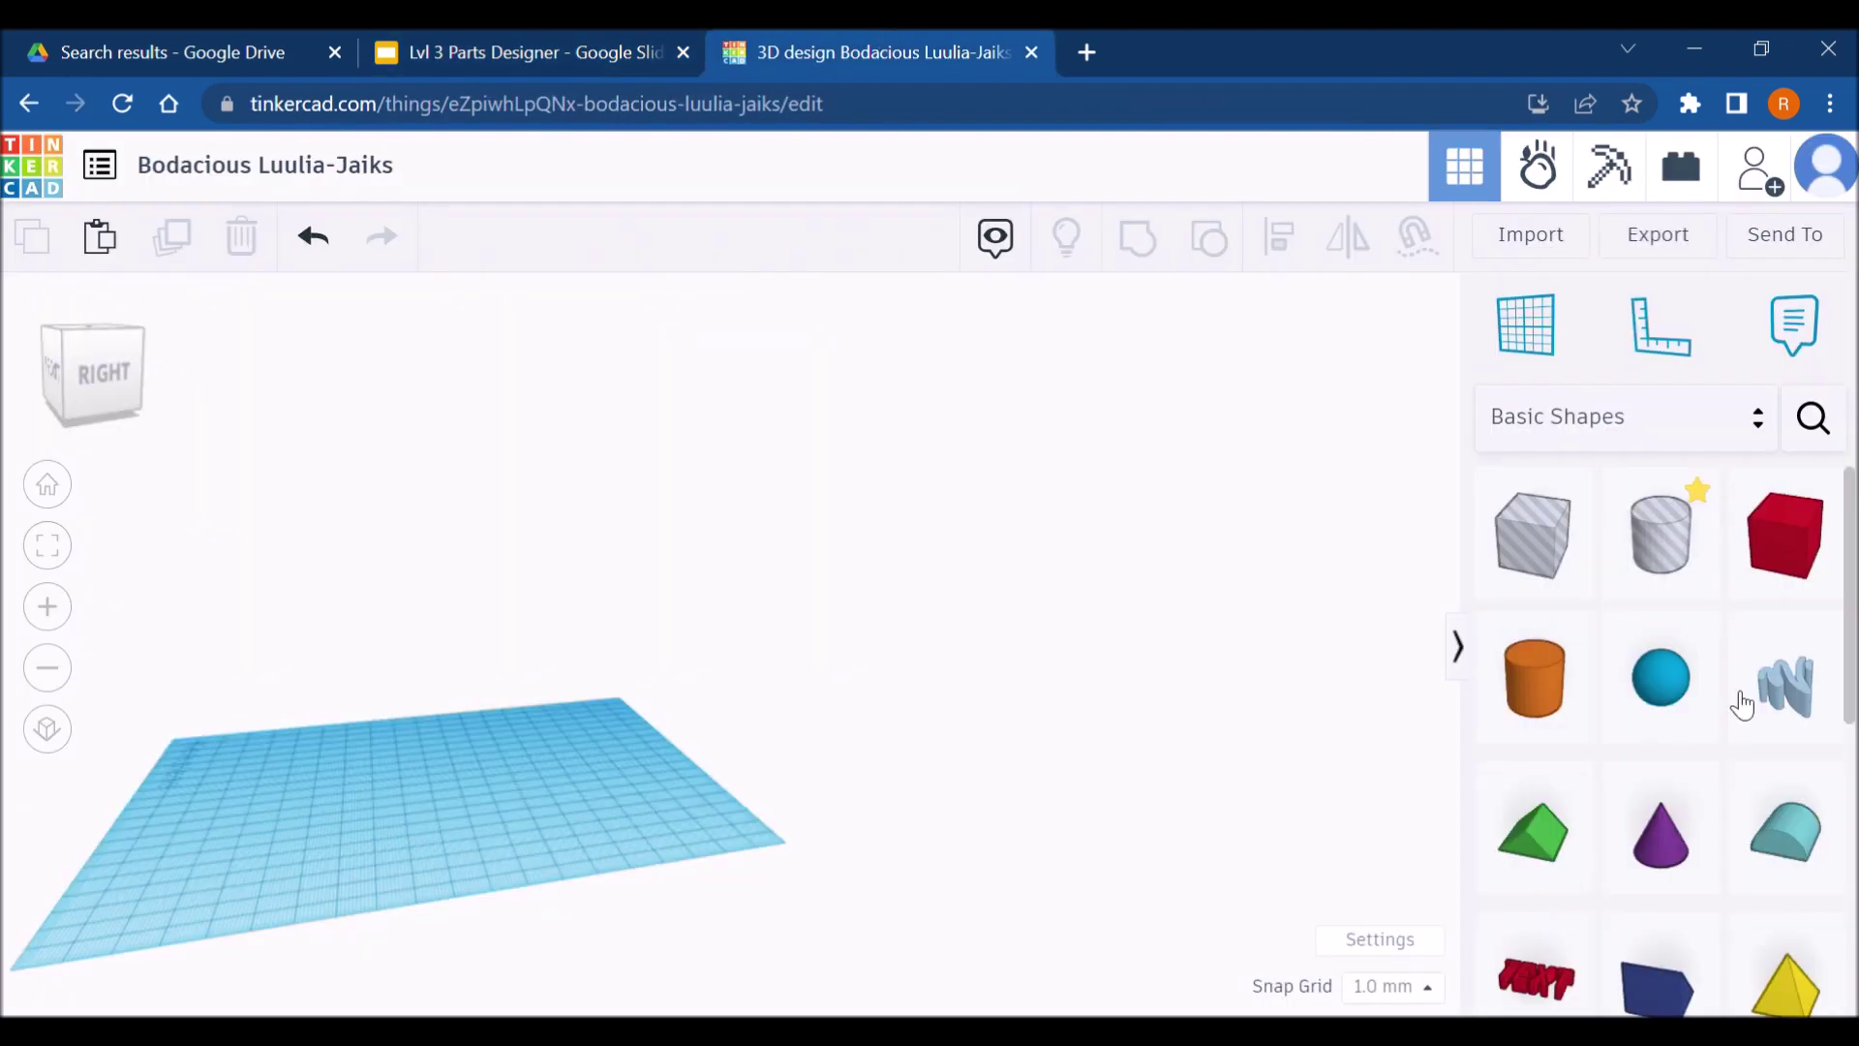
drag(1574, 697, 586, 901)
text(140)
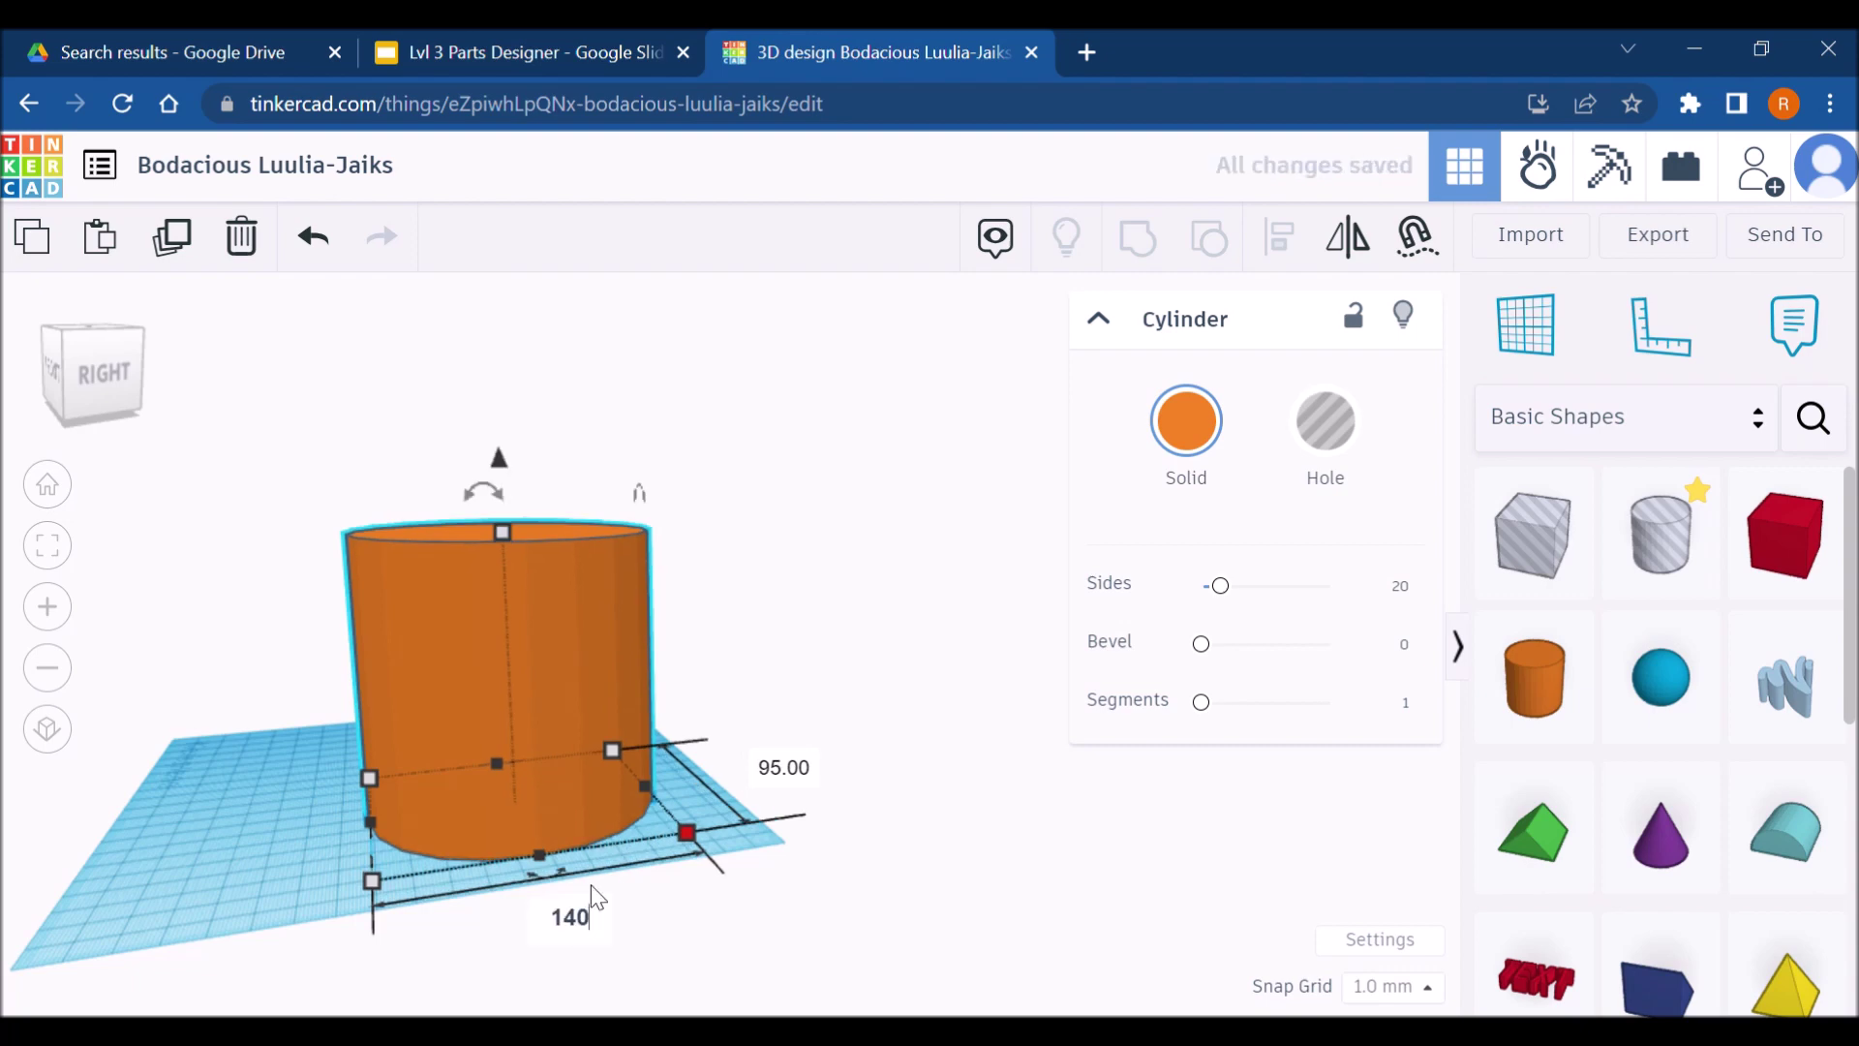
key(Return)
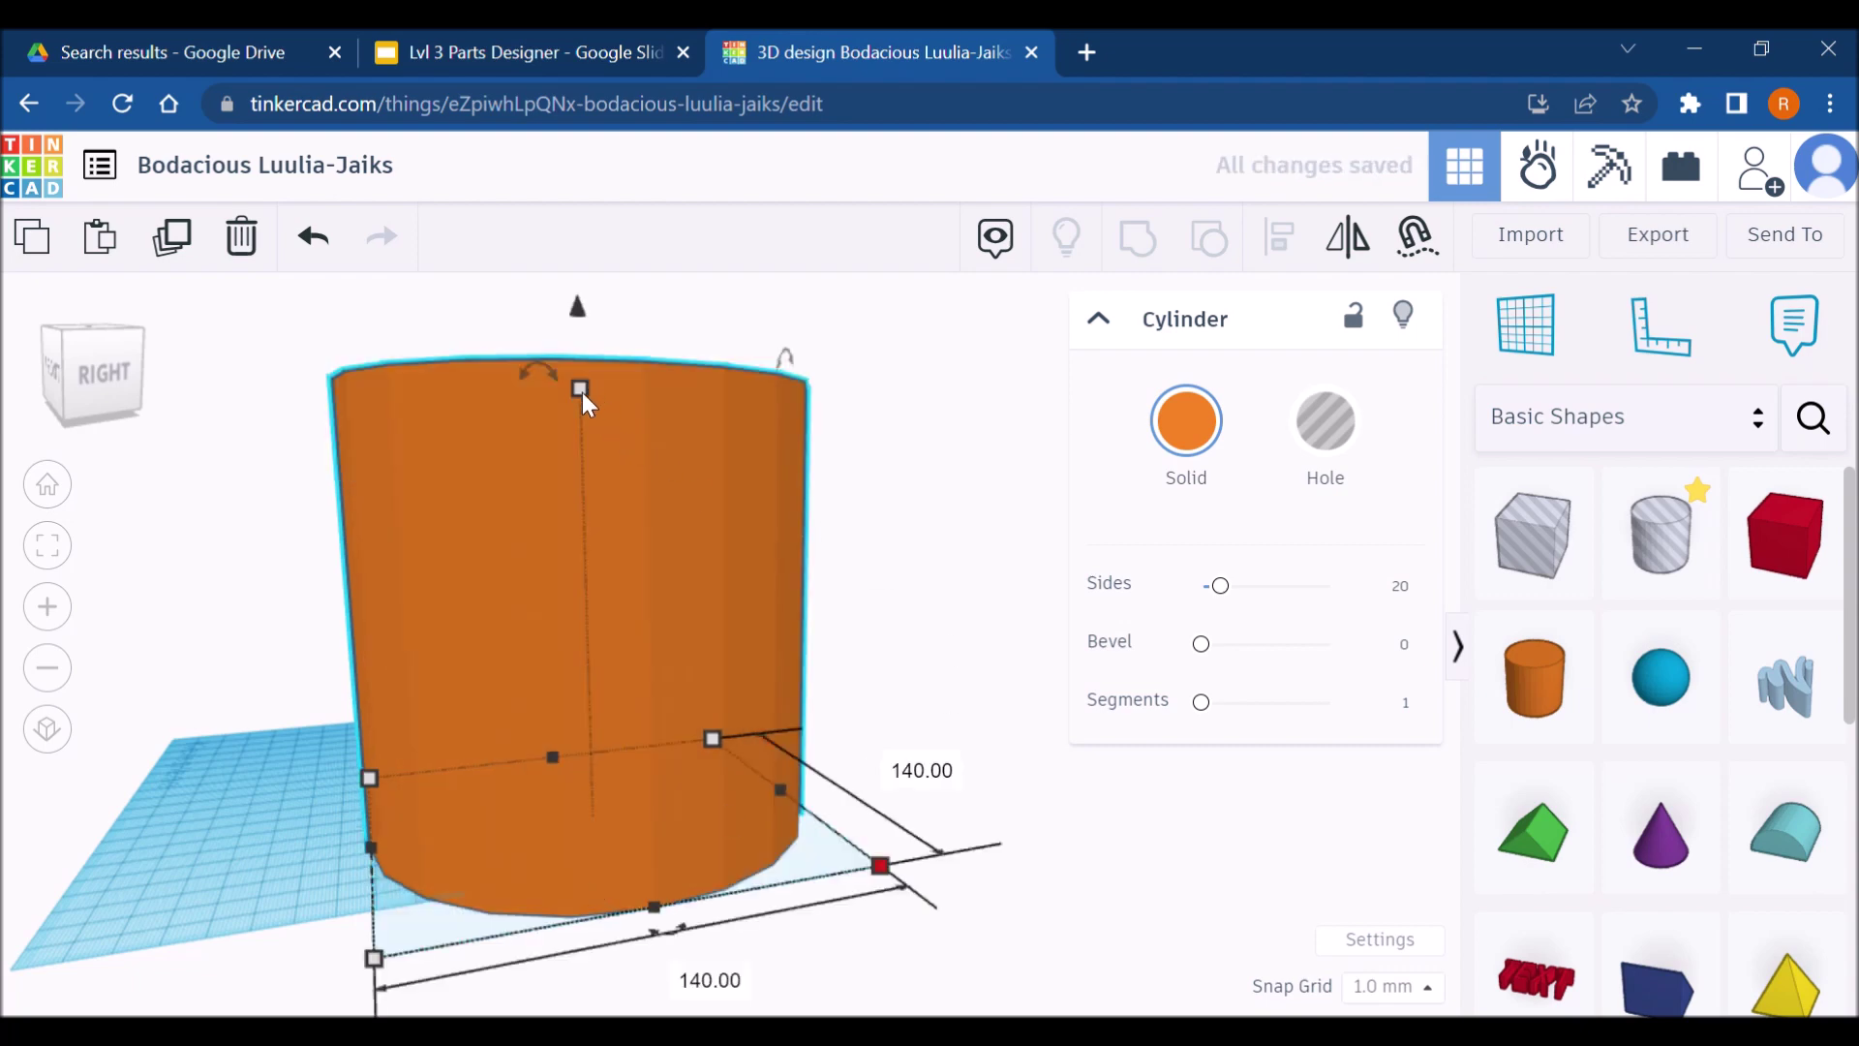
drag(581, 388, 601, 623)
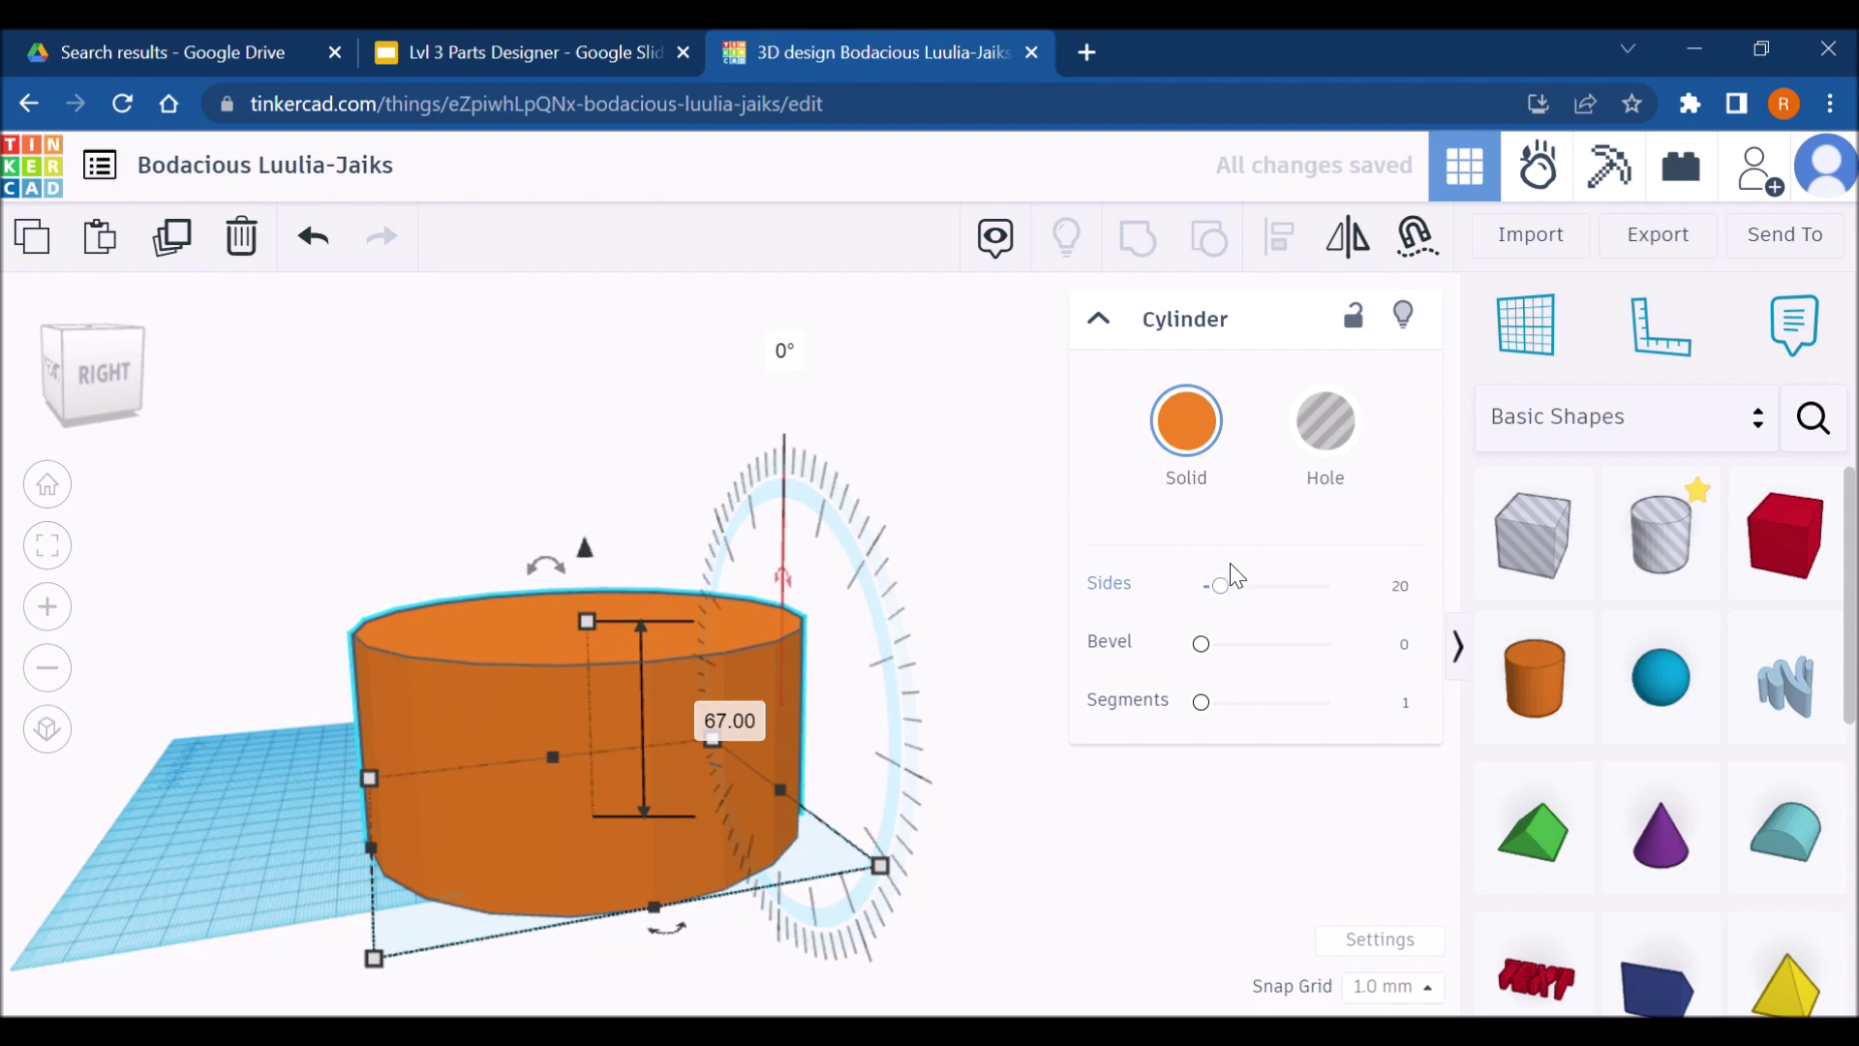
click(1404, 589)
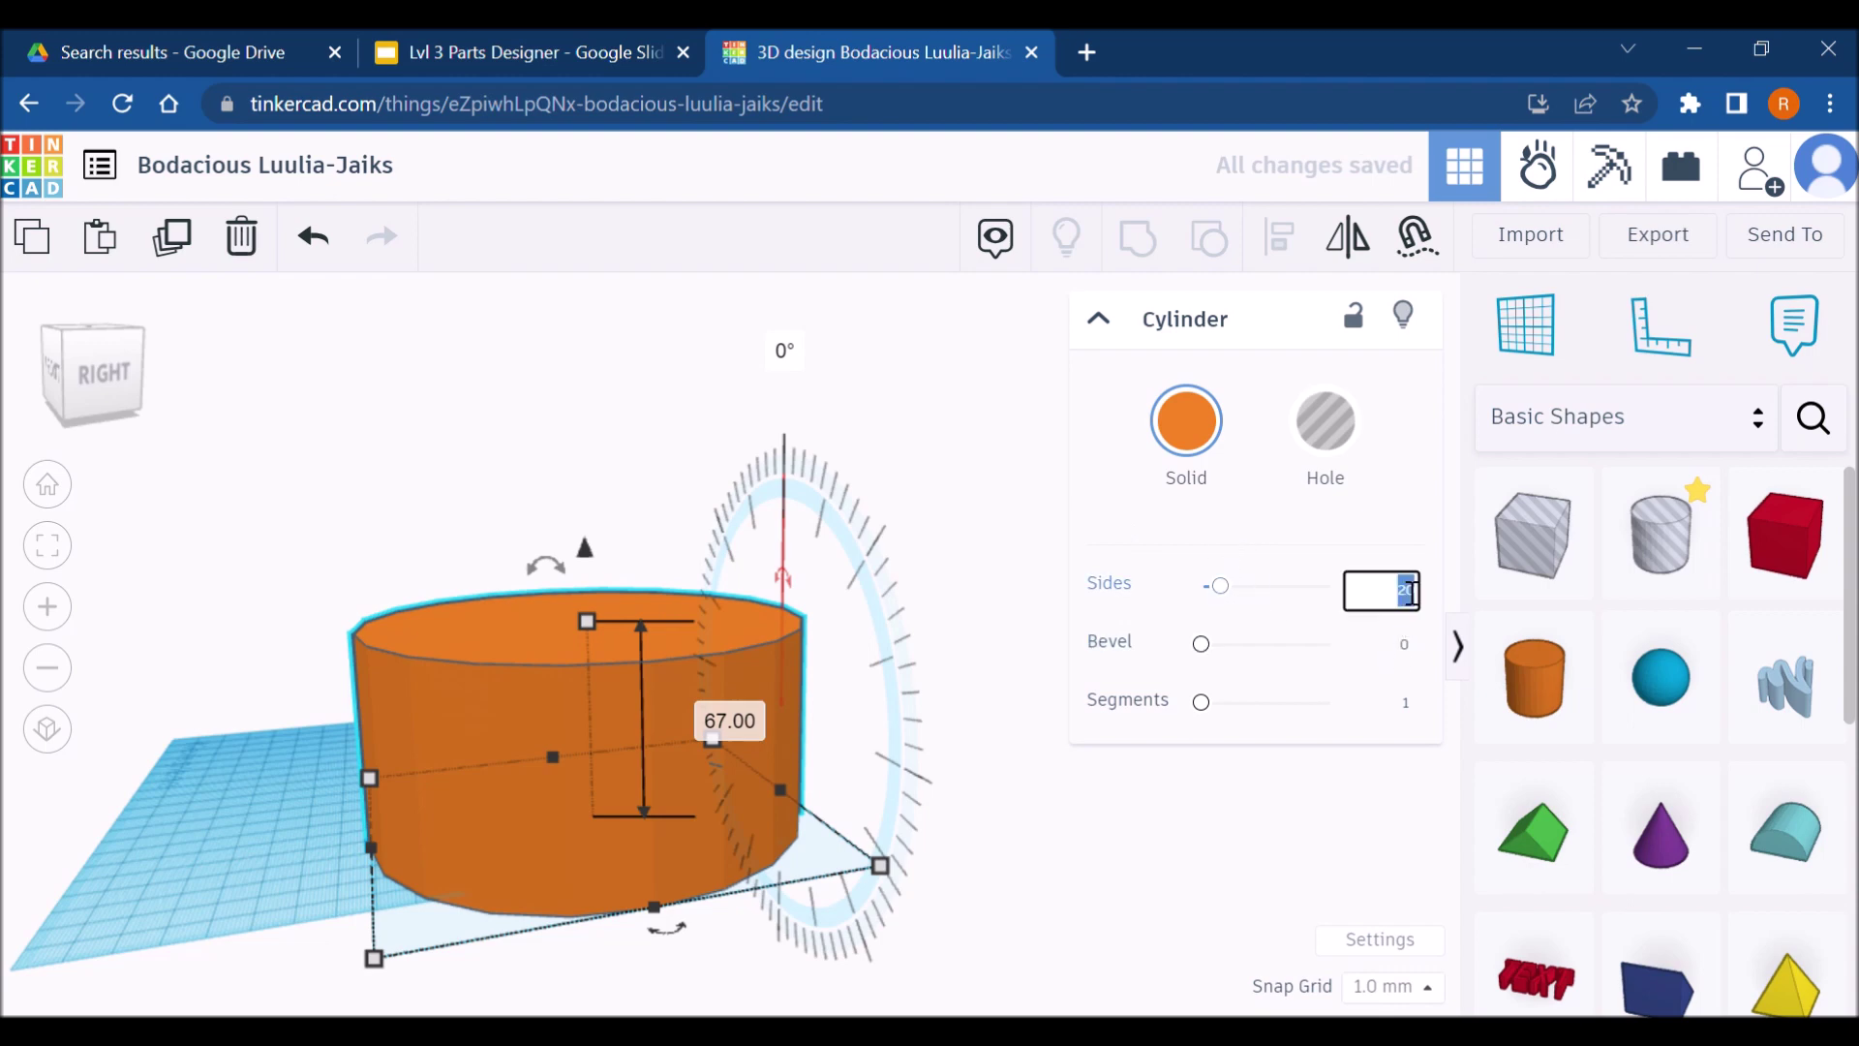
text(64)
key(Return)
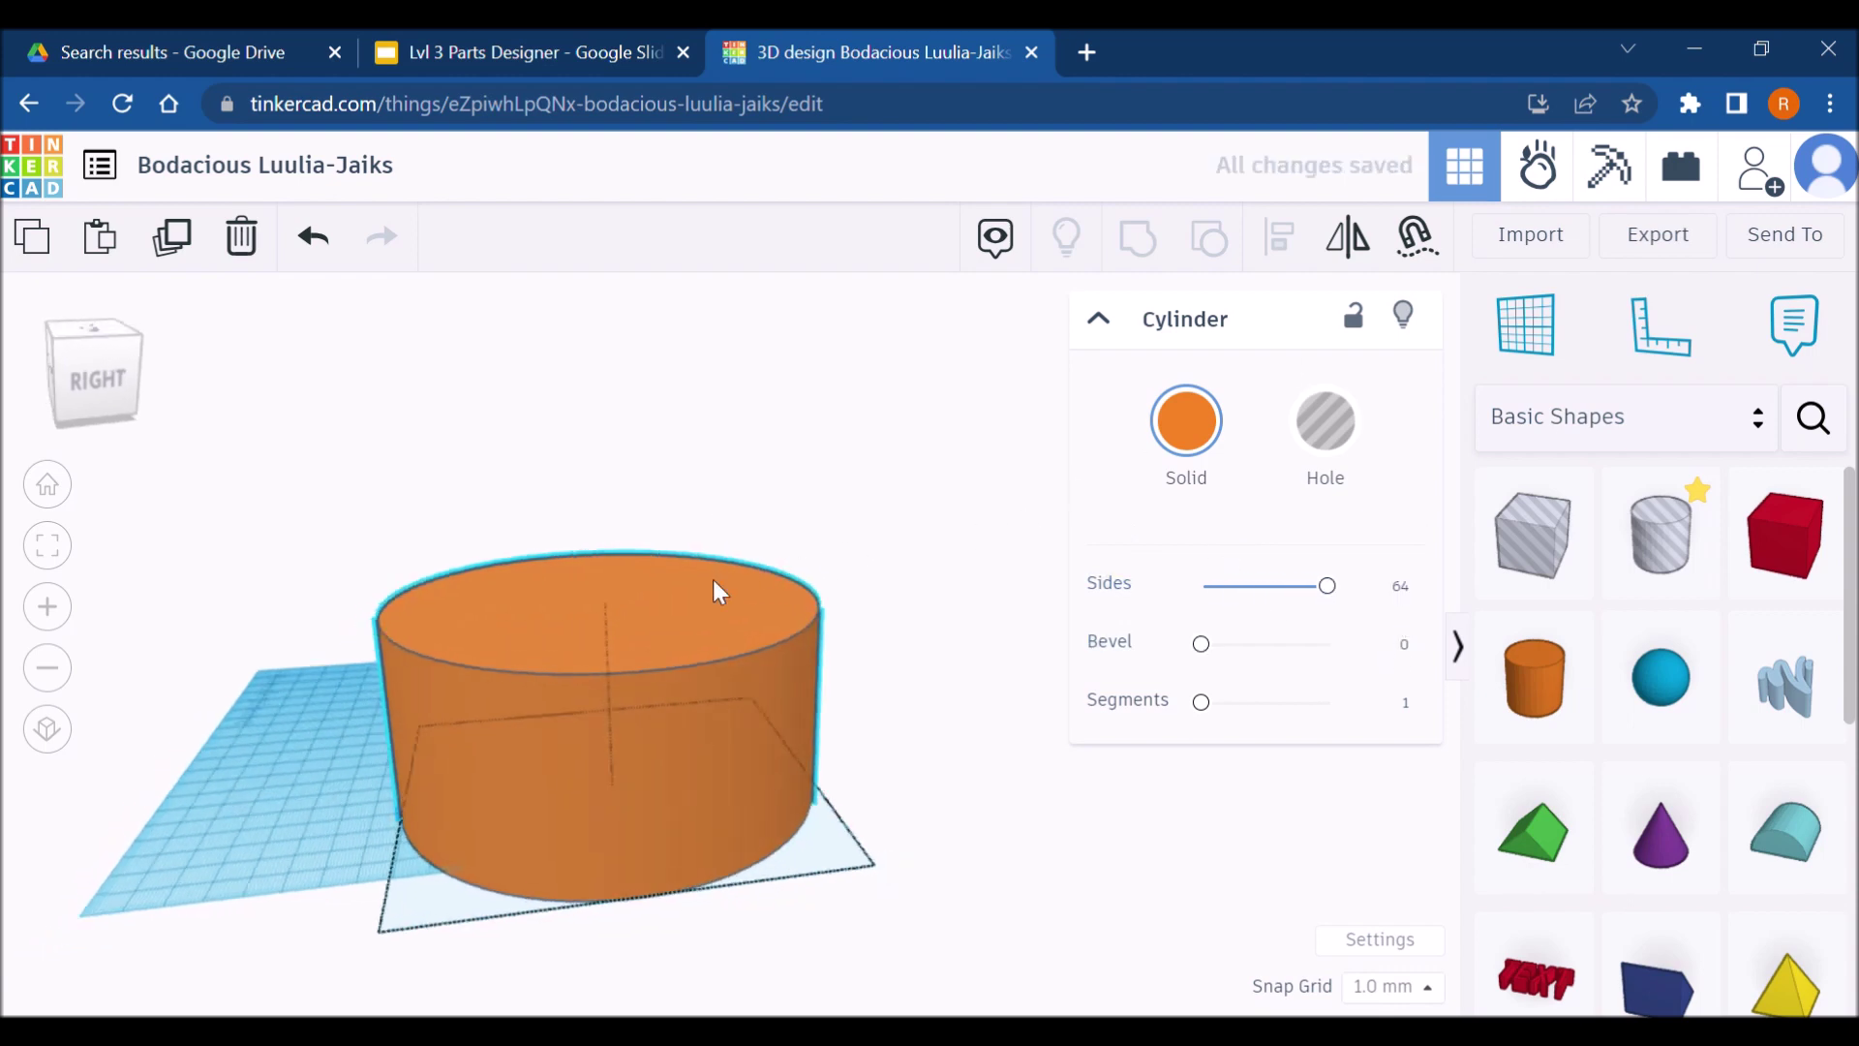
Rotate the cylinder 90° onto its side and shift it to the left
drag(715, 453, 592, 545)
drag(775, 740, 680, 762)
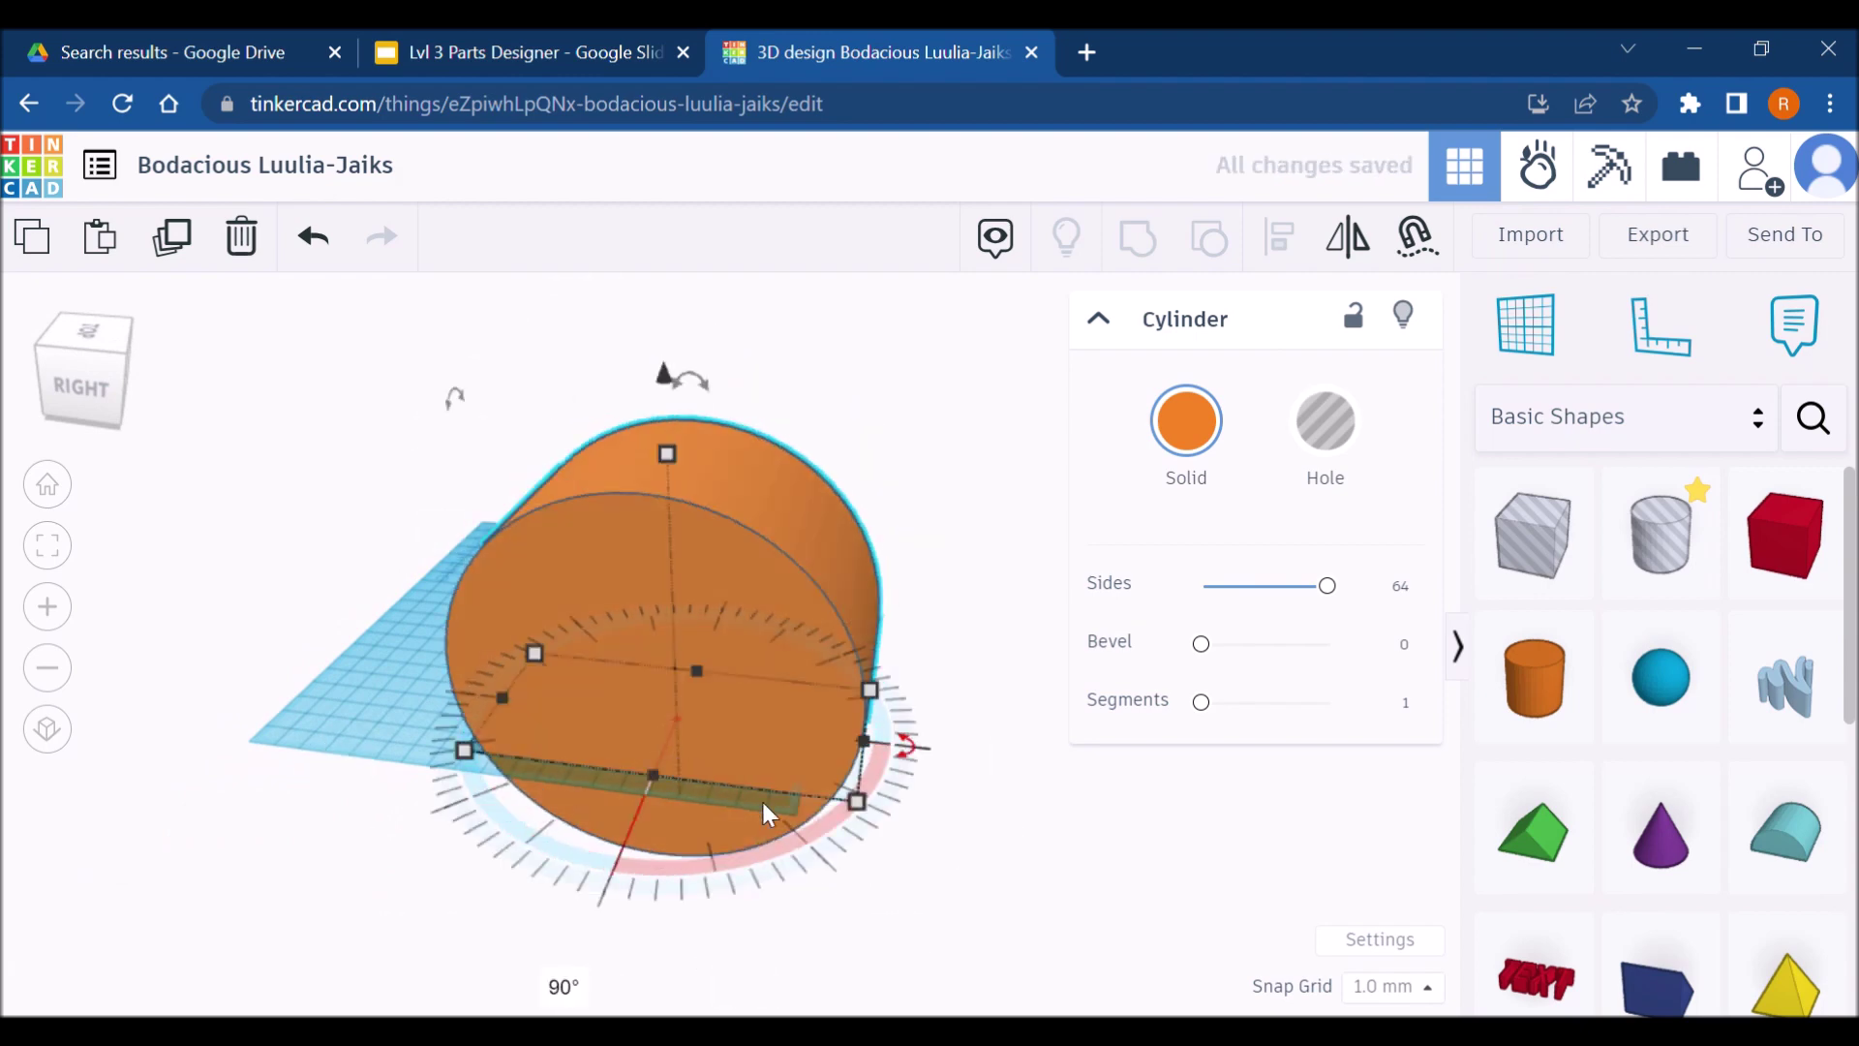
mouse_move(897, 875)
right_down()
mouse_move(884, 917)
mouse_move(913, 863)
right_up()
click(763, 869)
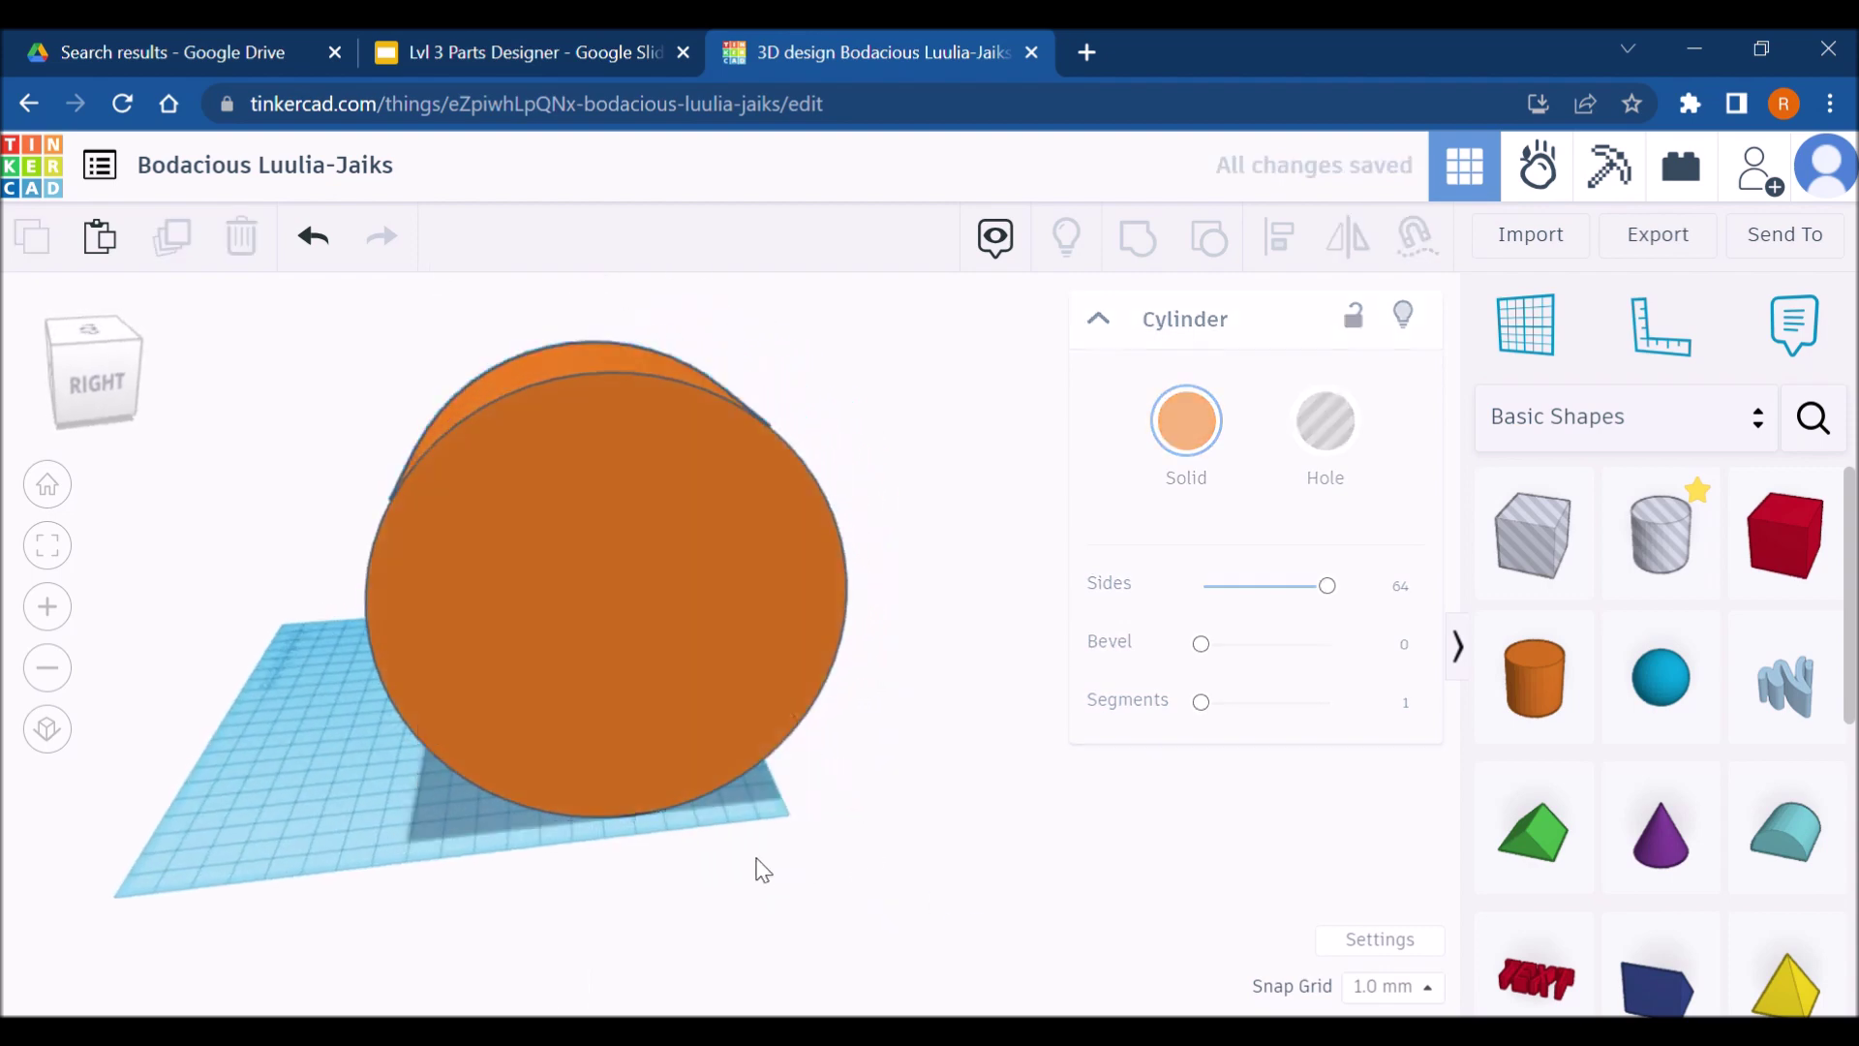
middle_drag(540, 647, 589, 682)
drag(589, 681, 505, 646)
Inspect the lying cylinder from the side, then return to the reference drawing
click(916, 782)
right_drag(916, 783, 201, 668)
scroll(201, 668, up, 5)
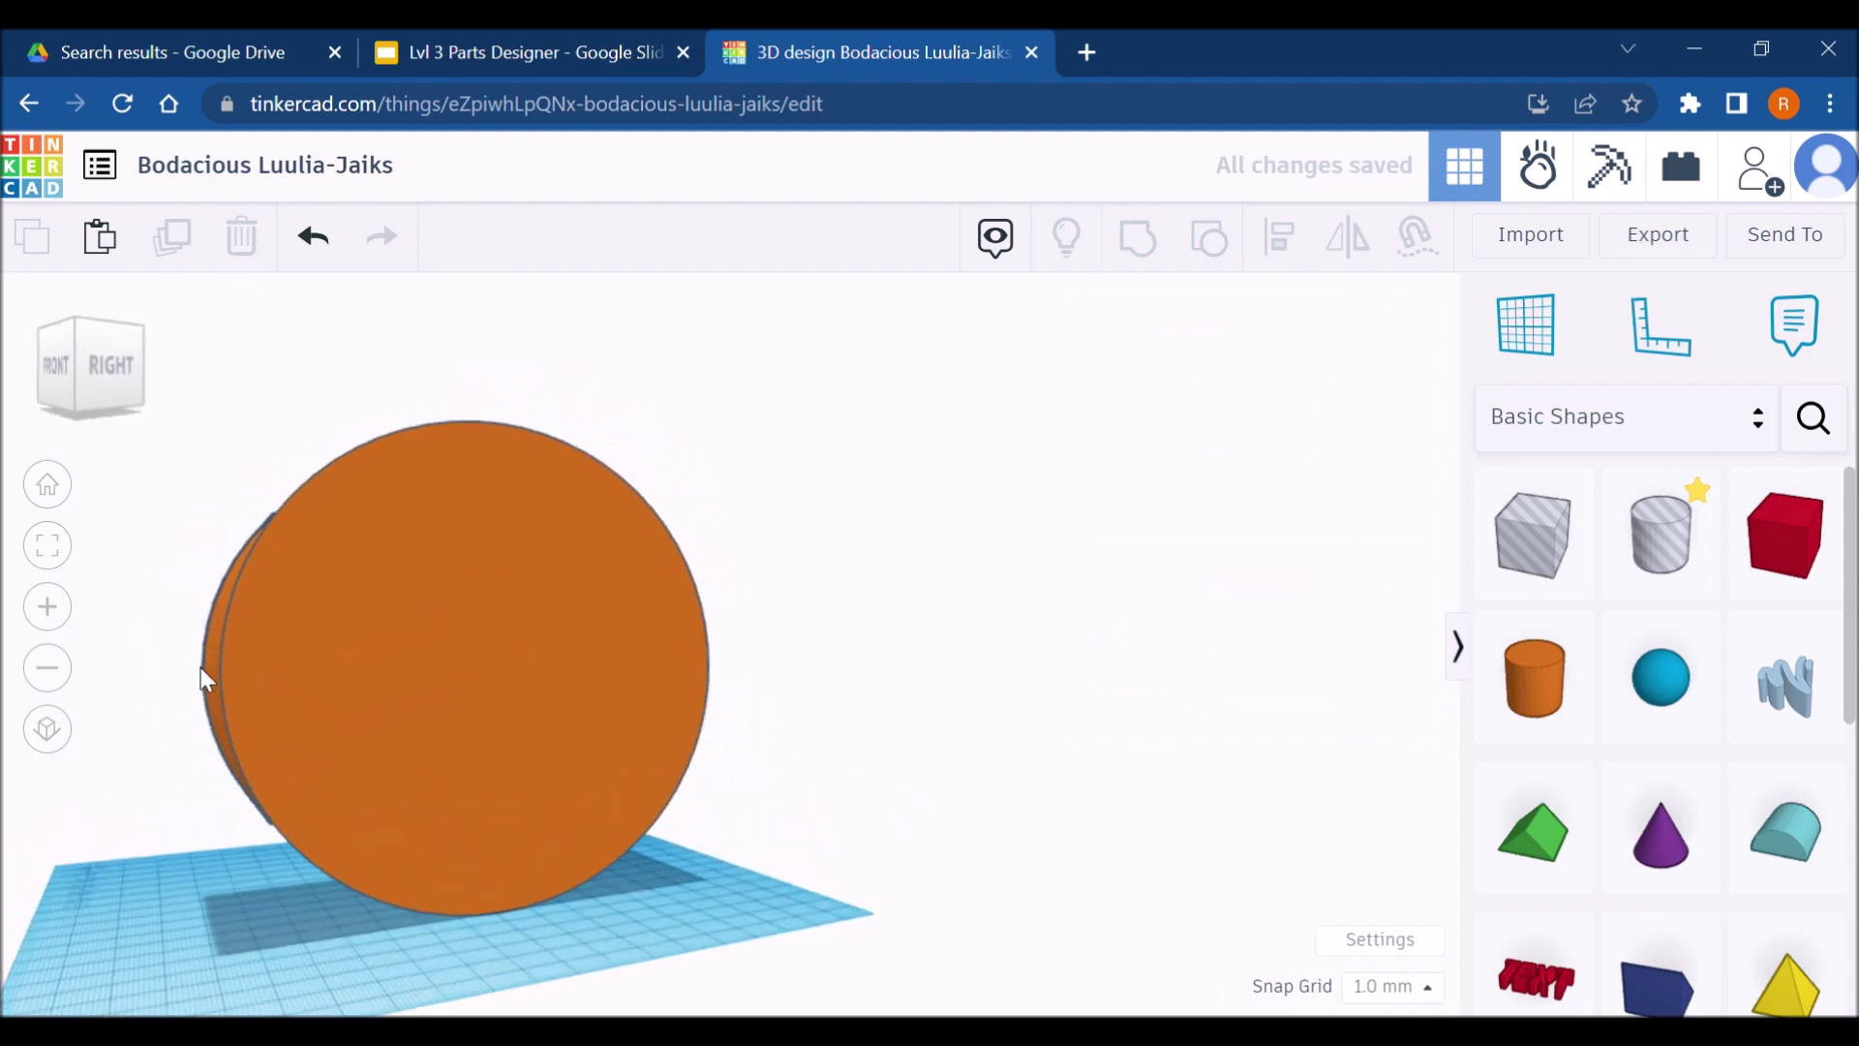
scroll(215, 699, up, 3)
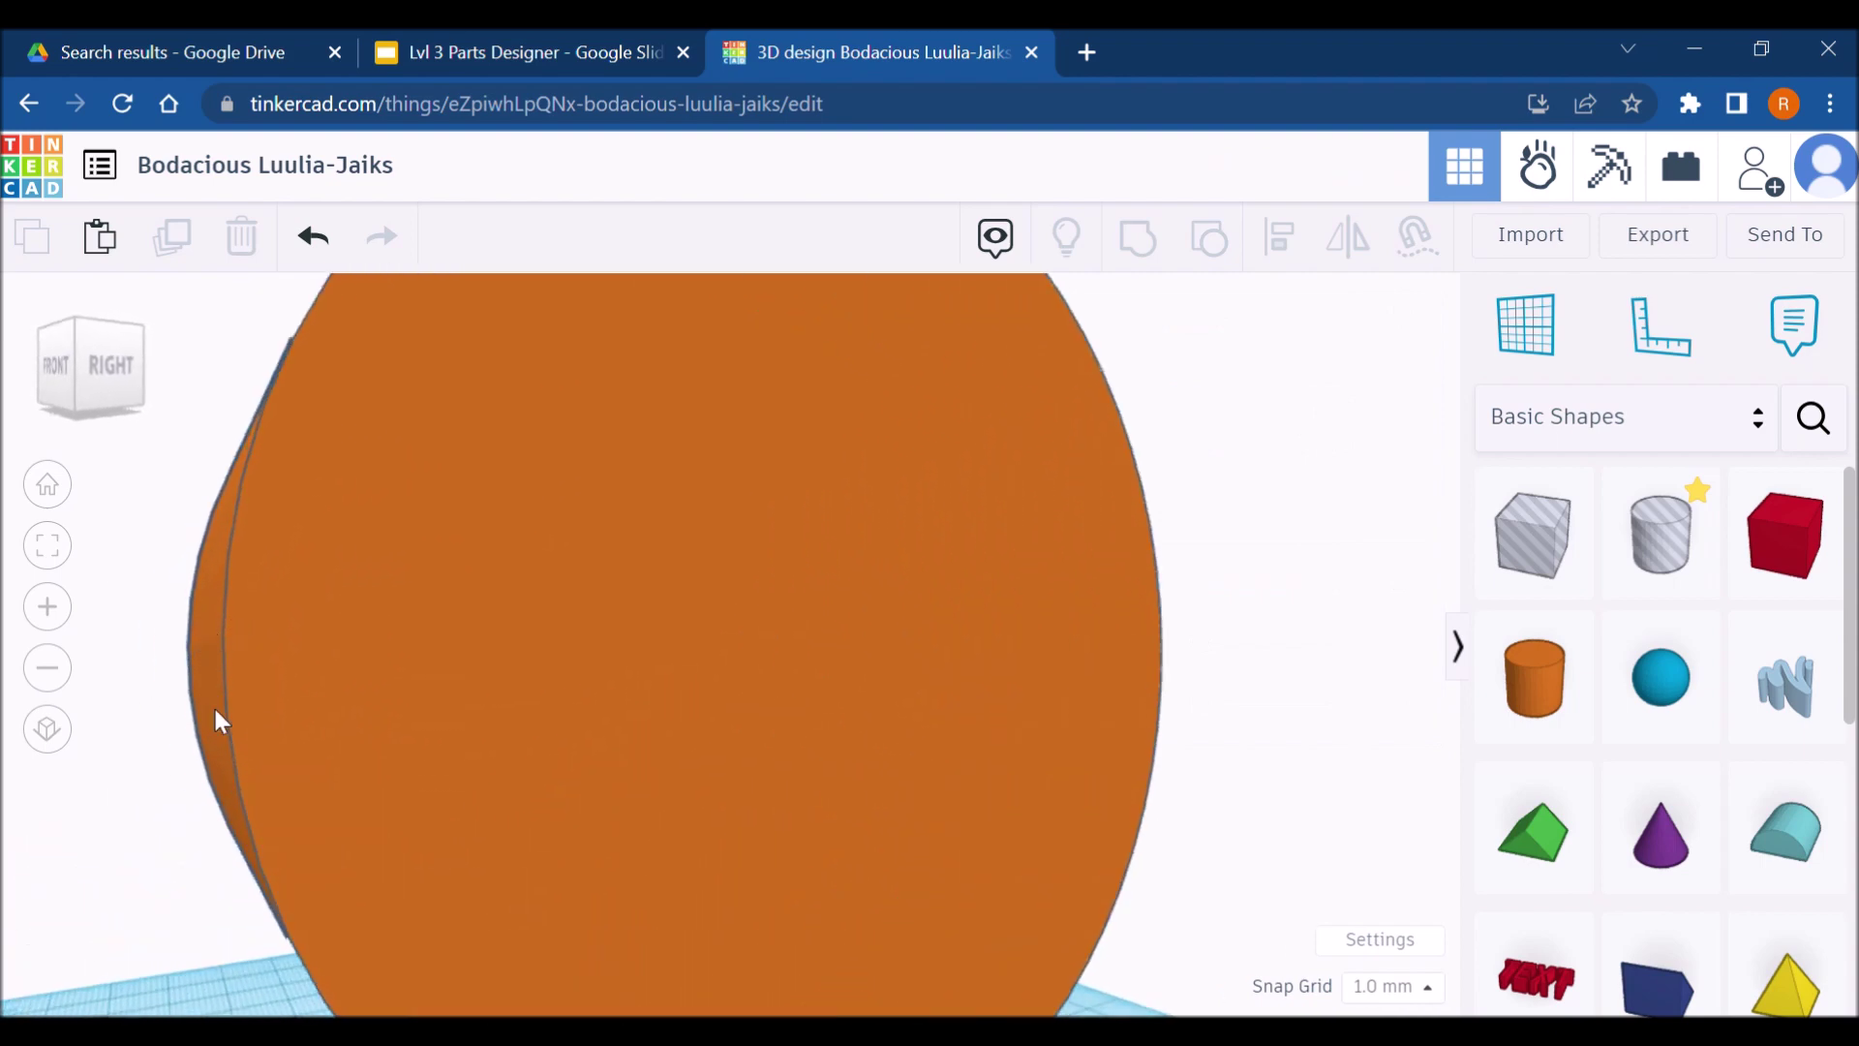
scroll(375, 707, down, 5)
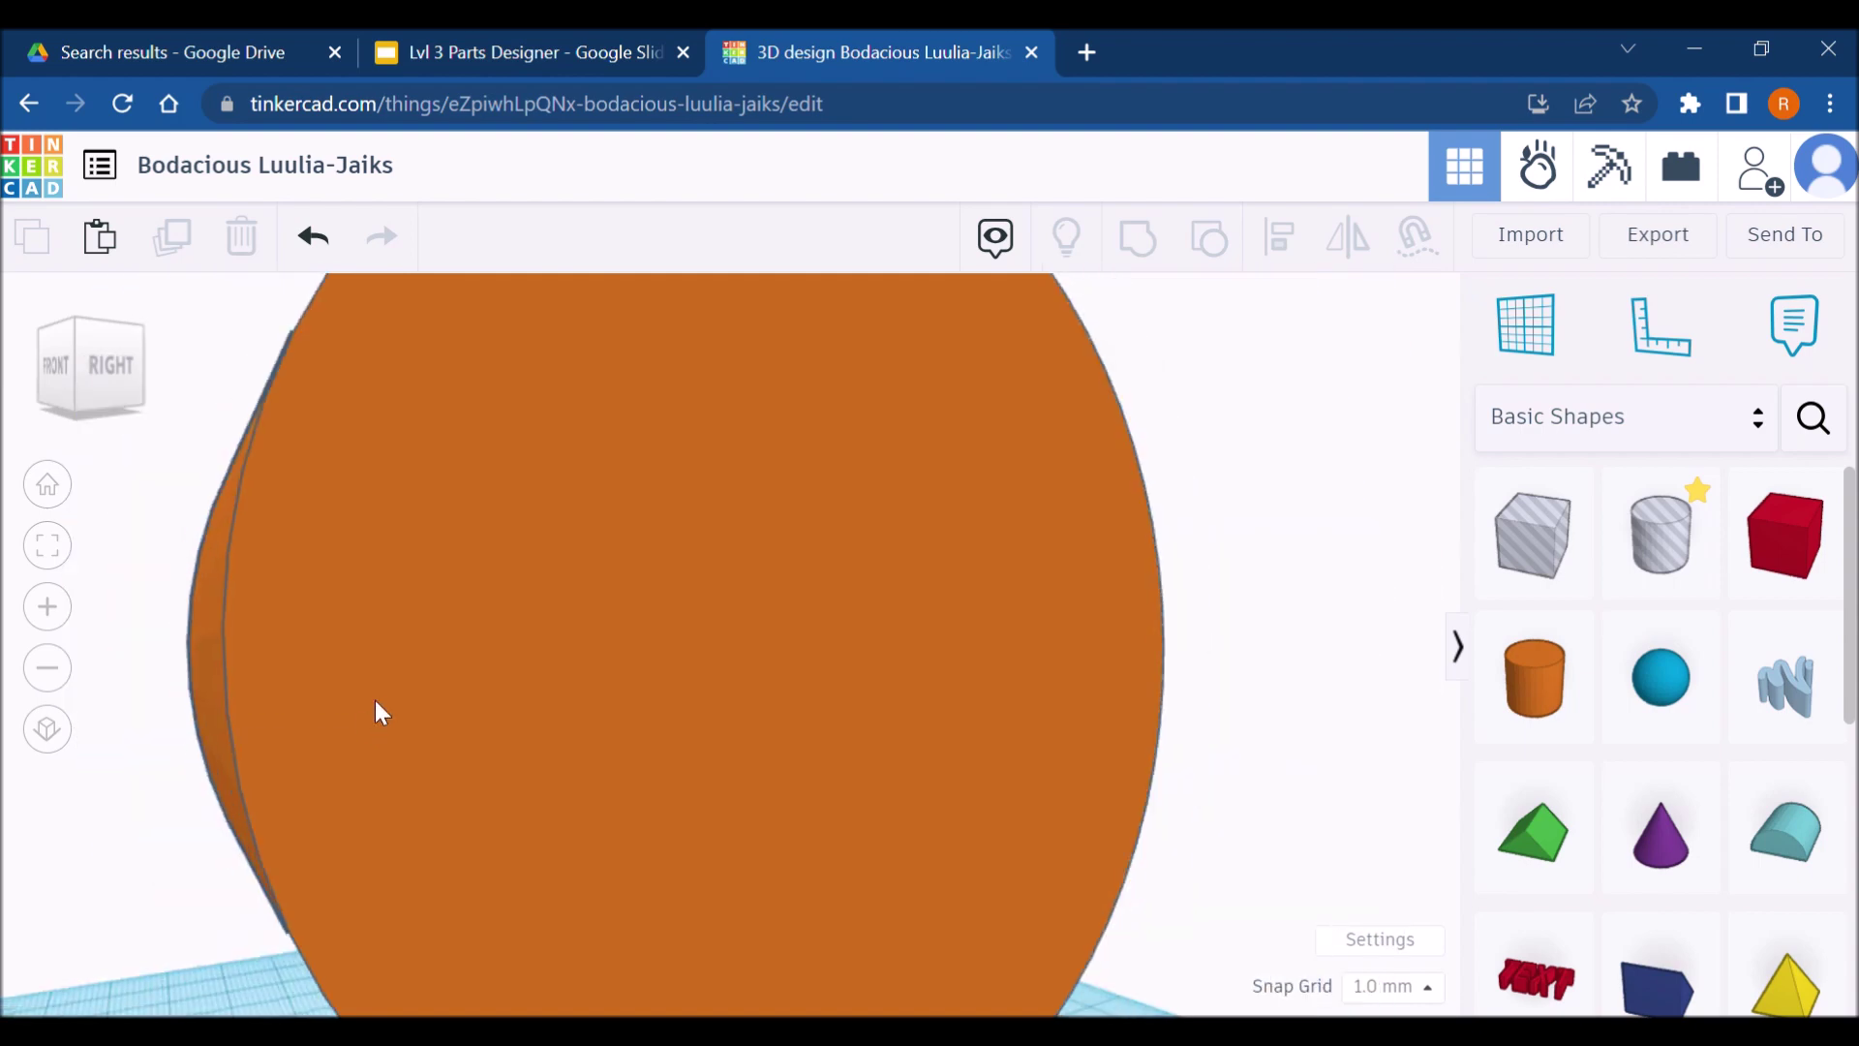
scroll(644, 724, down, 3)
click(535, 48)
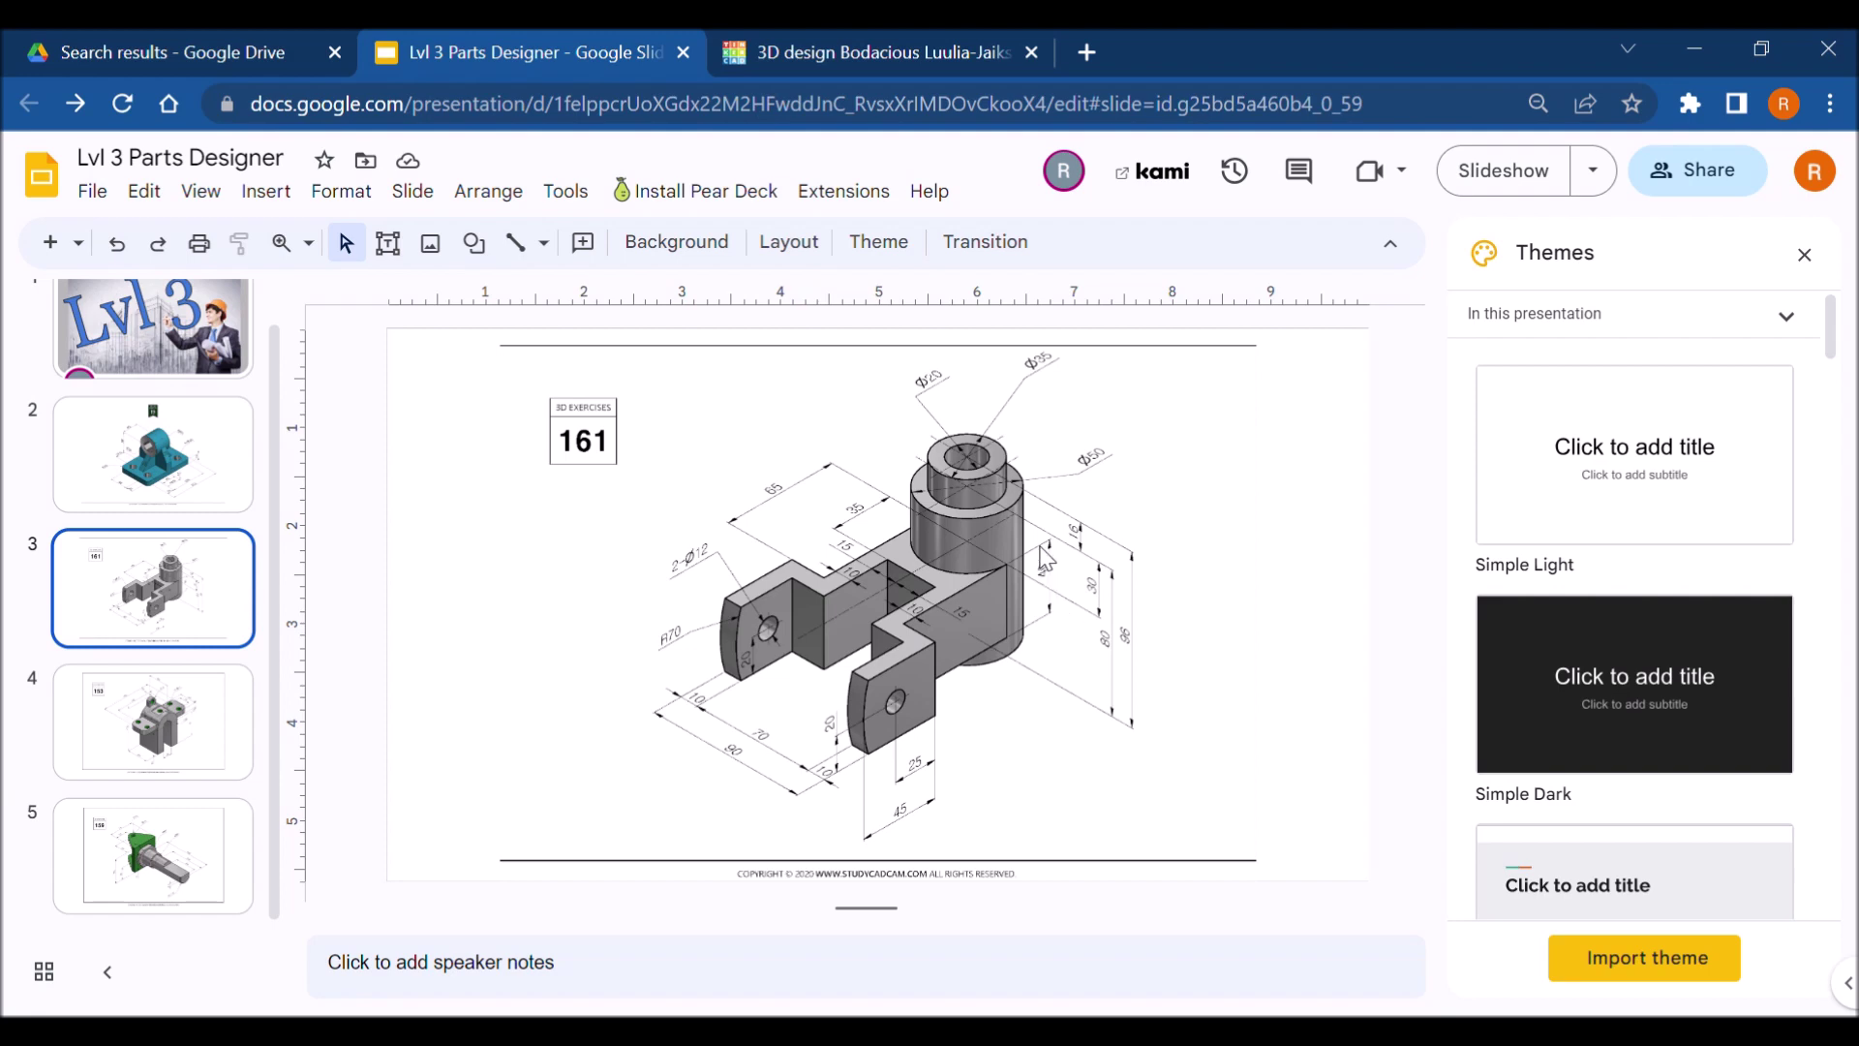
Add a box hole under the cylinder with a 50 mm height
click(990, 56)
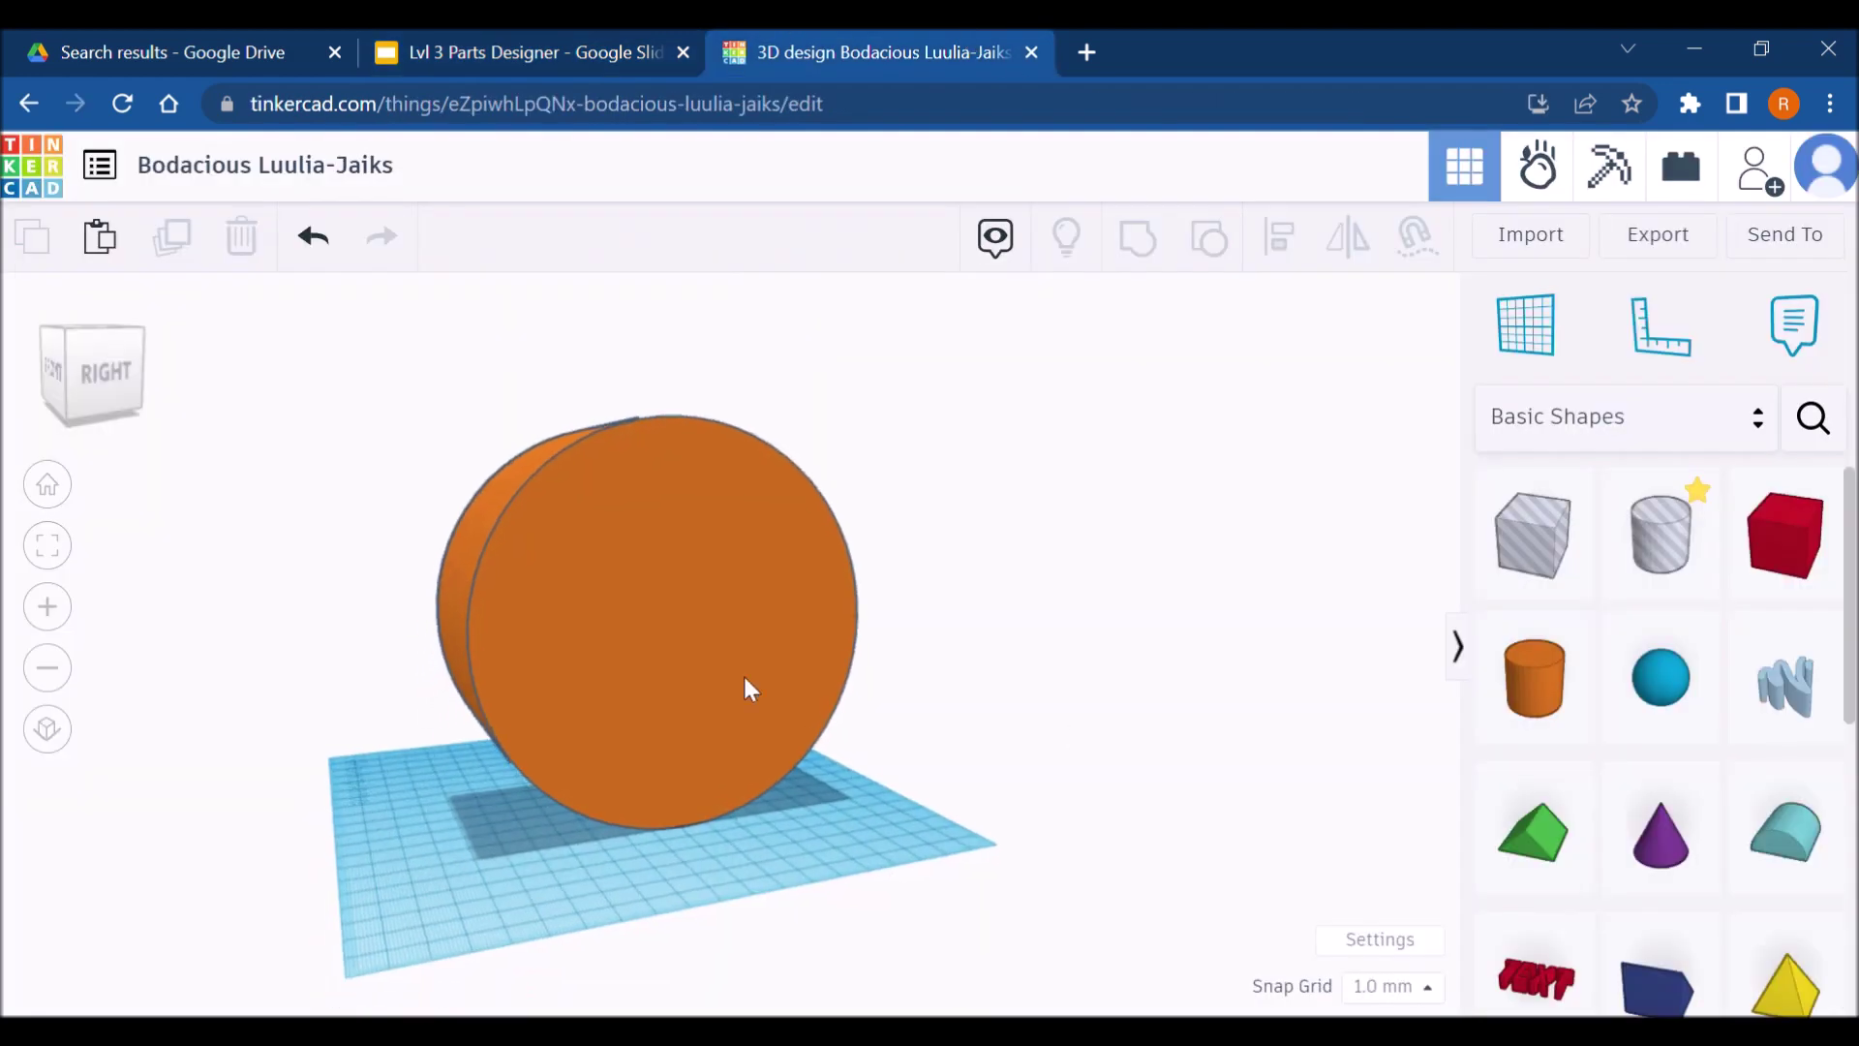
click(631, 473)
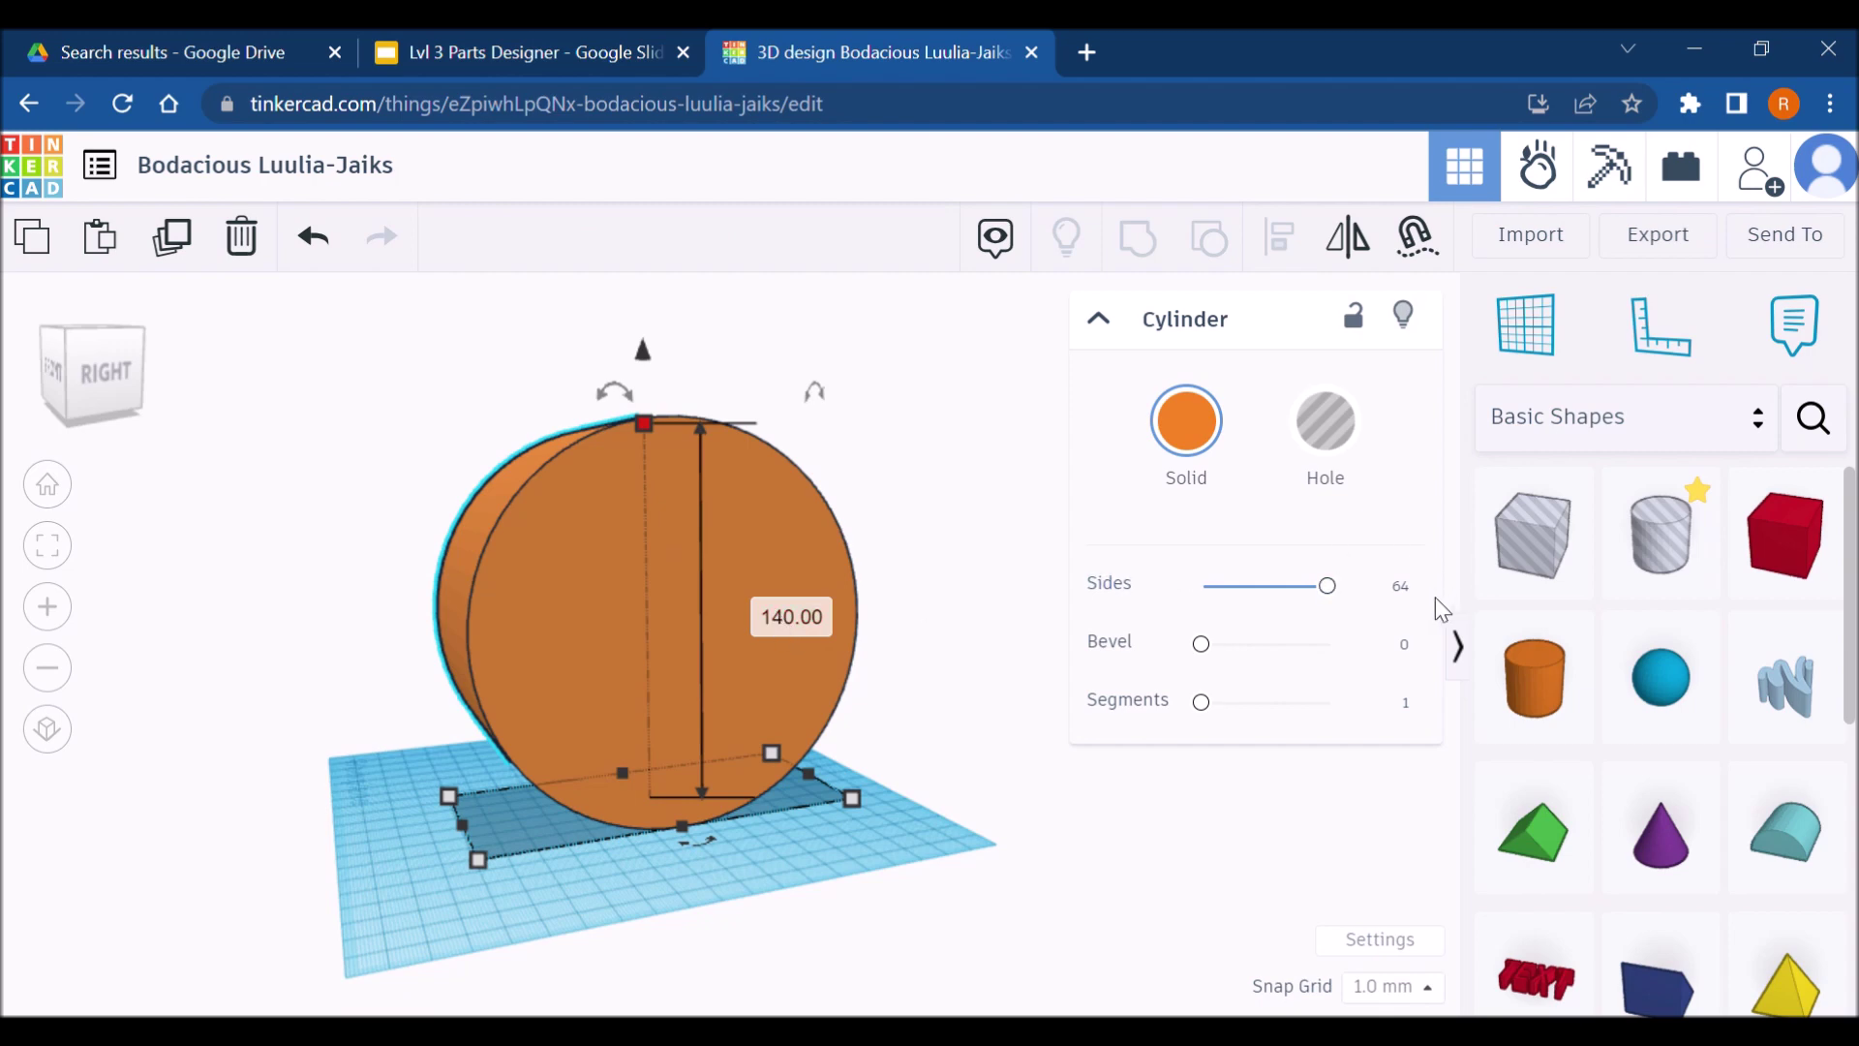
drag(1534, 534, 921, 809)
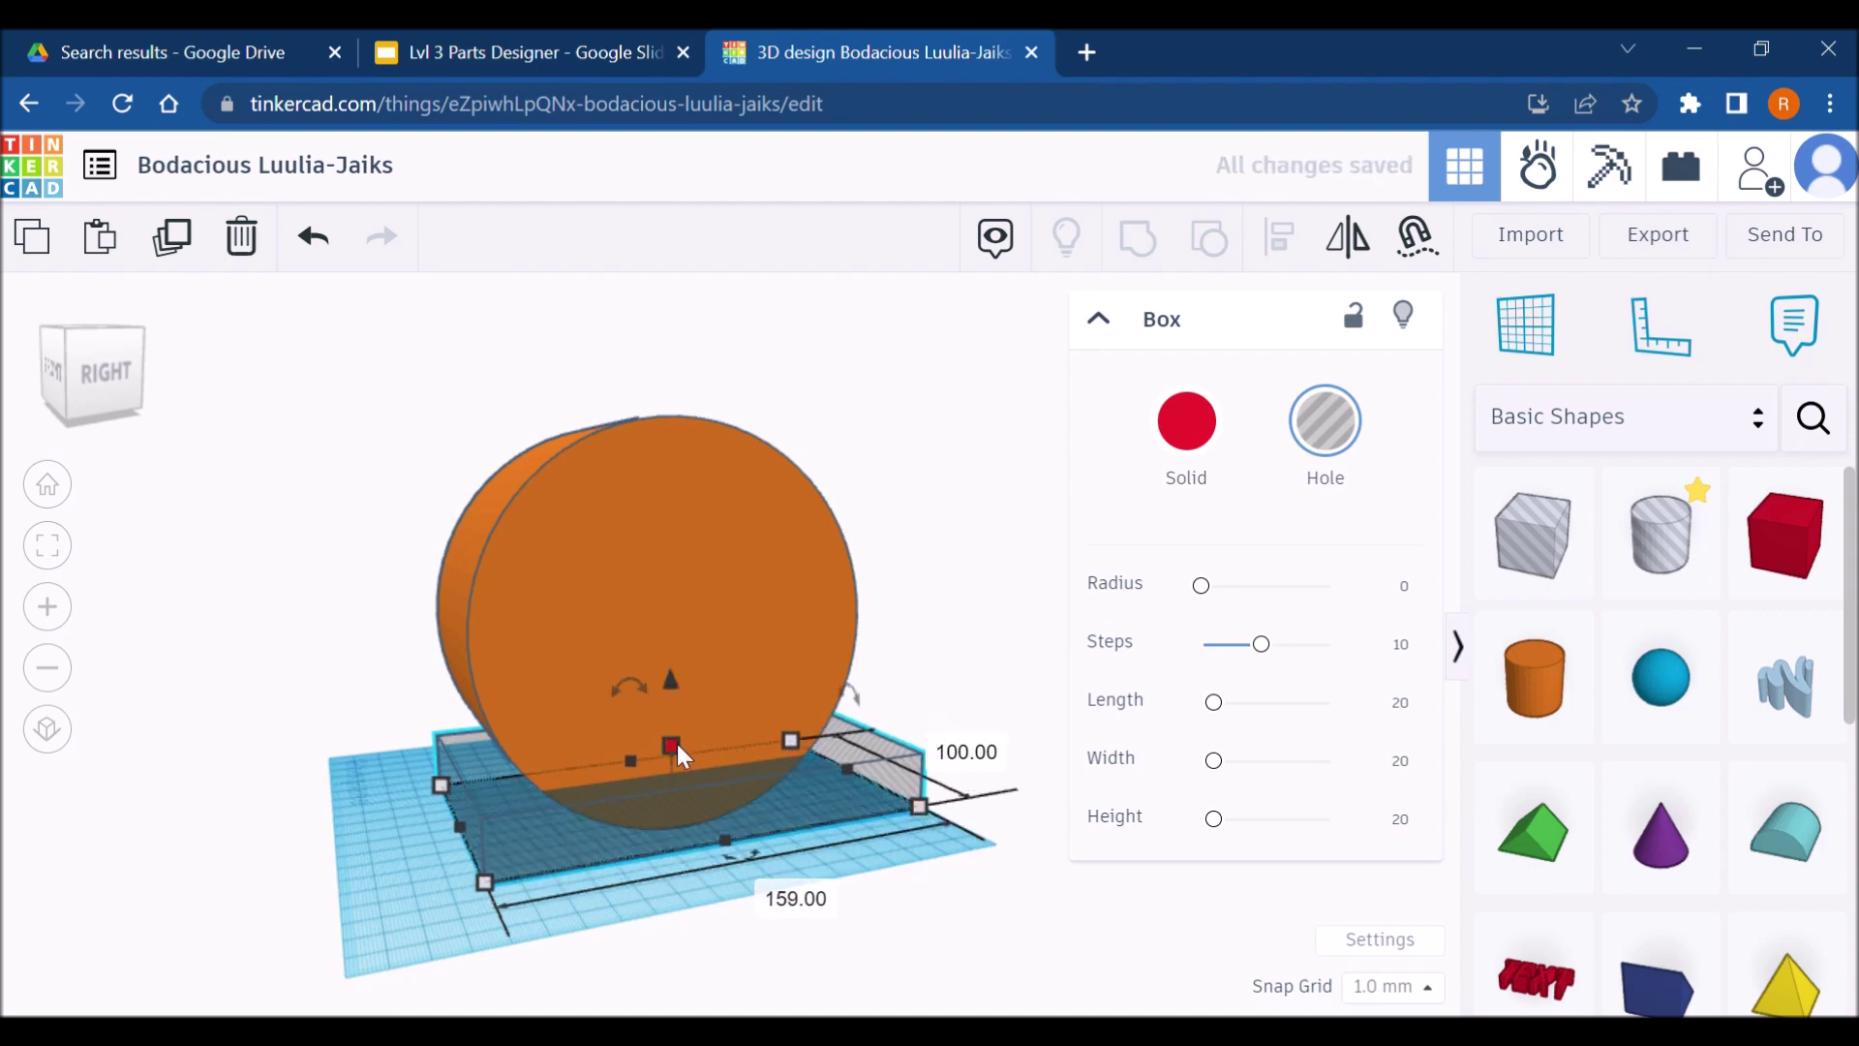
drag(671, 746, 670, 690)
click(813, 750)
text(50)
key(Return)
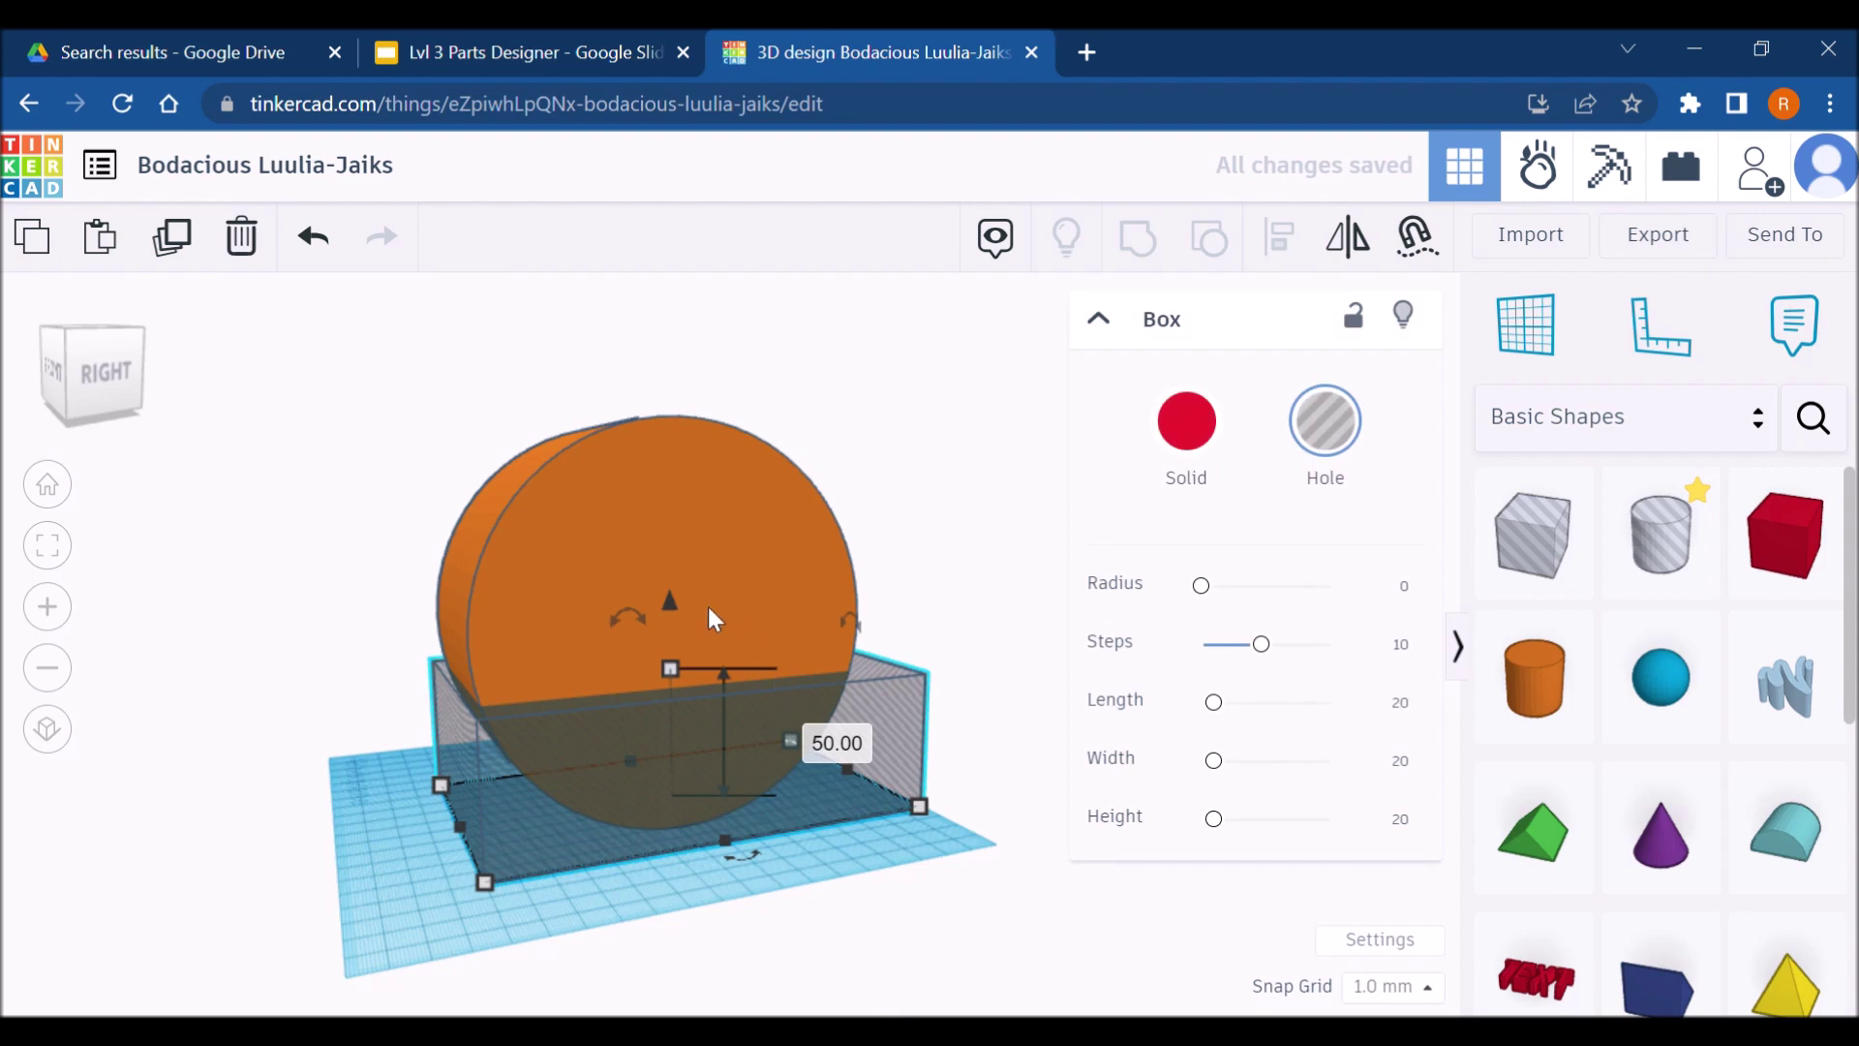
Raise a hole box to 90 mm elevation and group both holes with the cylinder
drag(674, 608, 692, 374)
click(1040, 694)
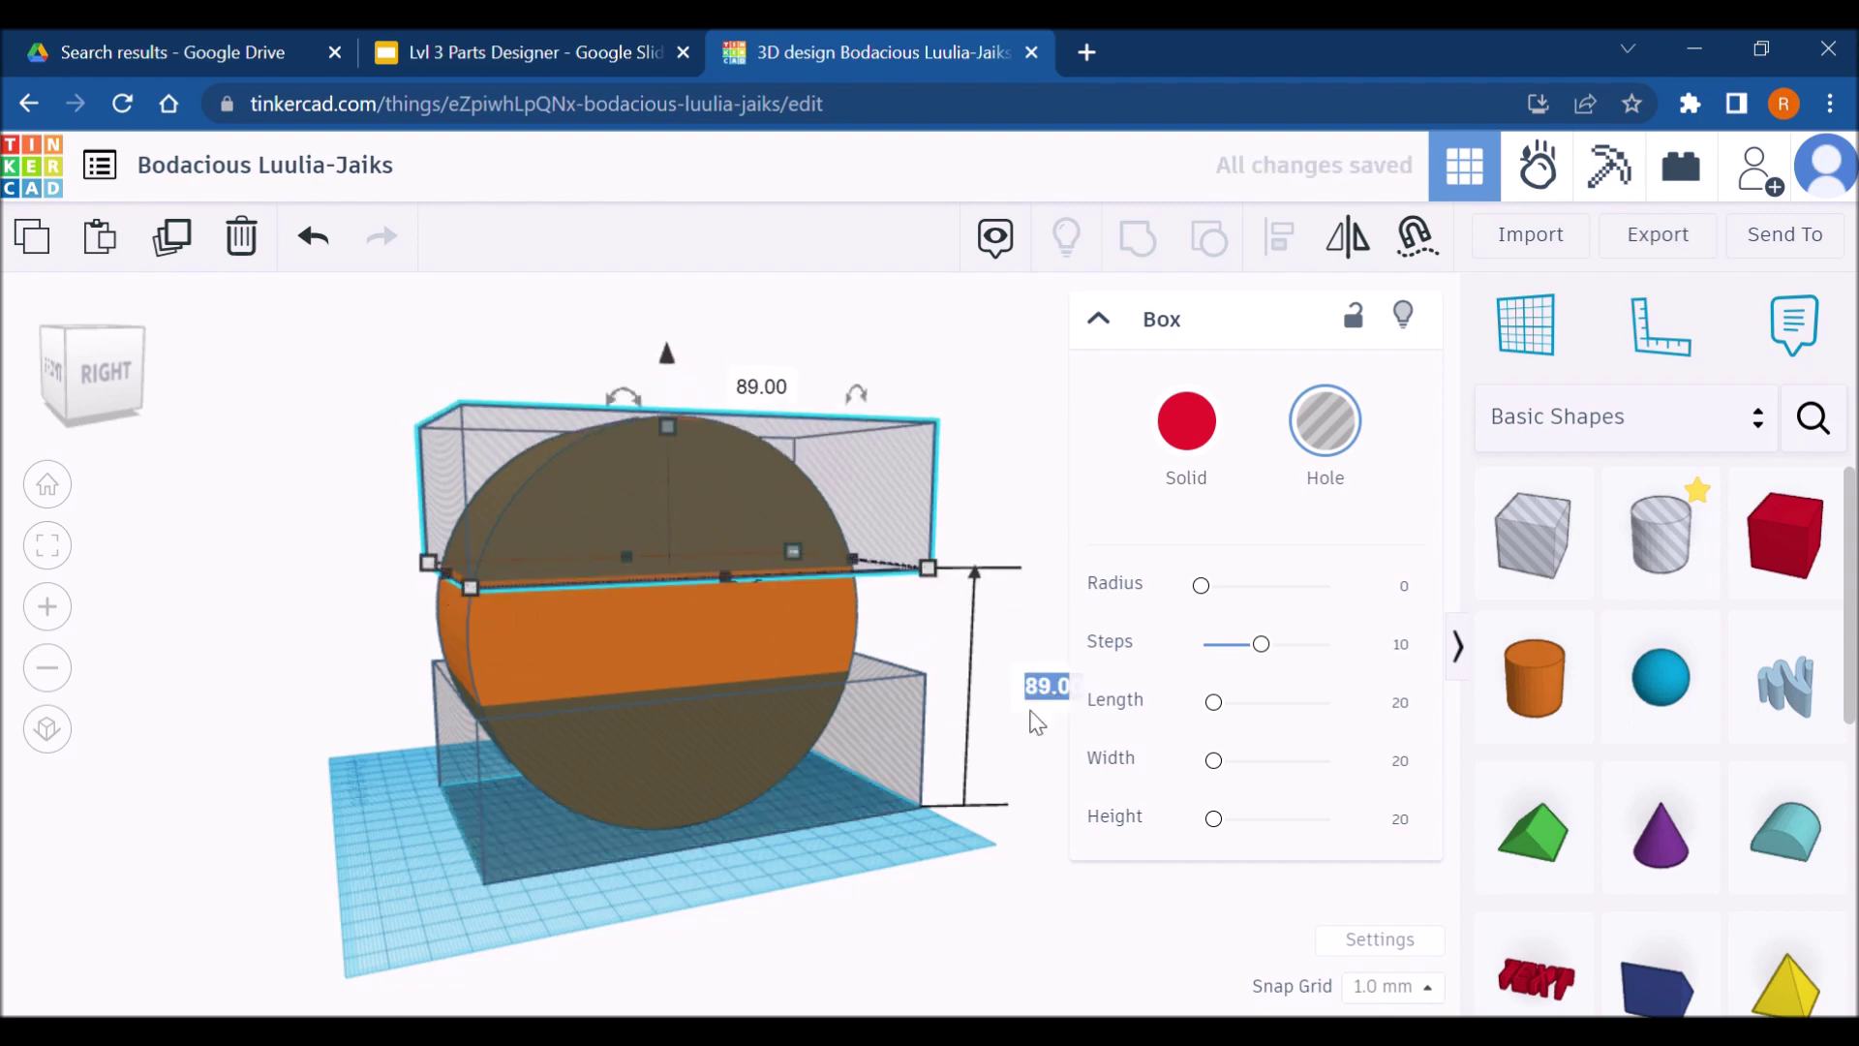
text(90)
key(Return)
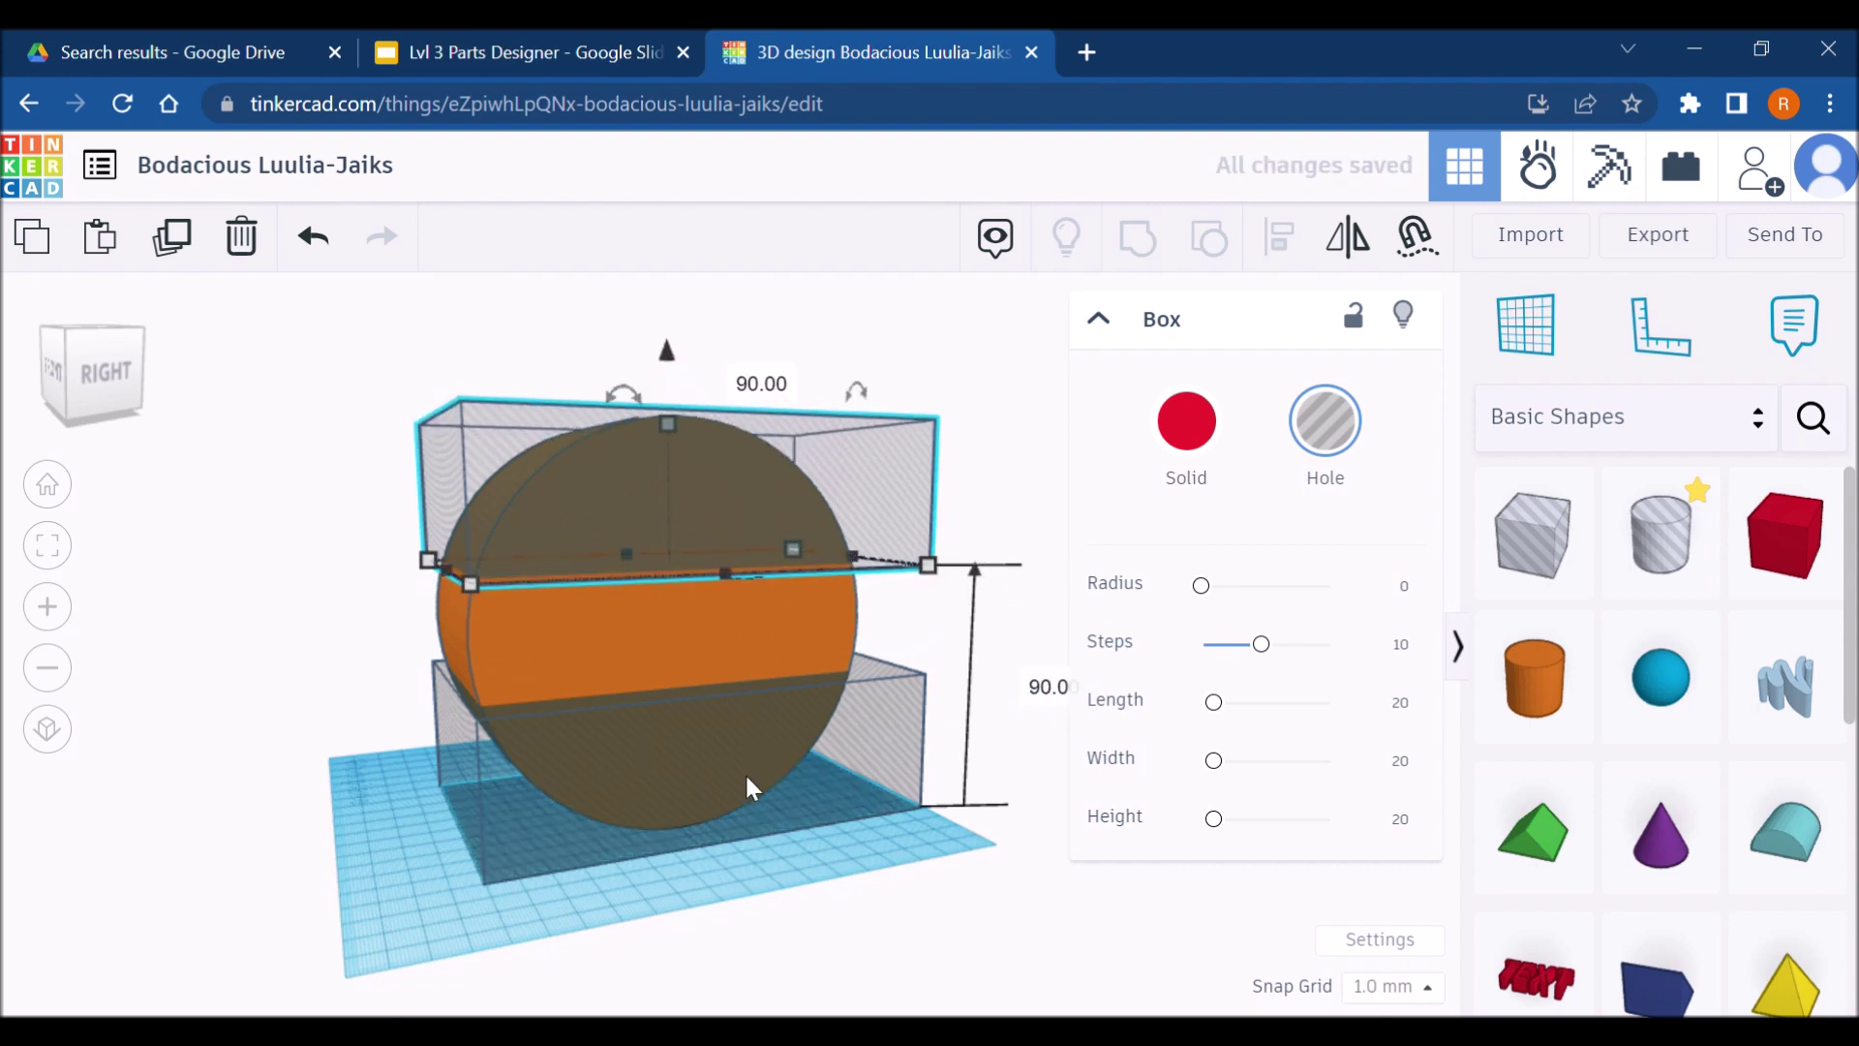
right_drag(780, 860, 868, 868)
drag(870, 896, 581, 405)
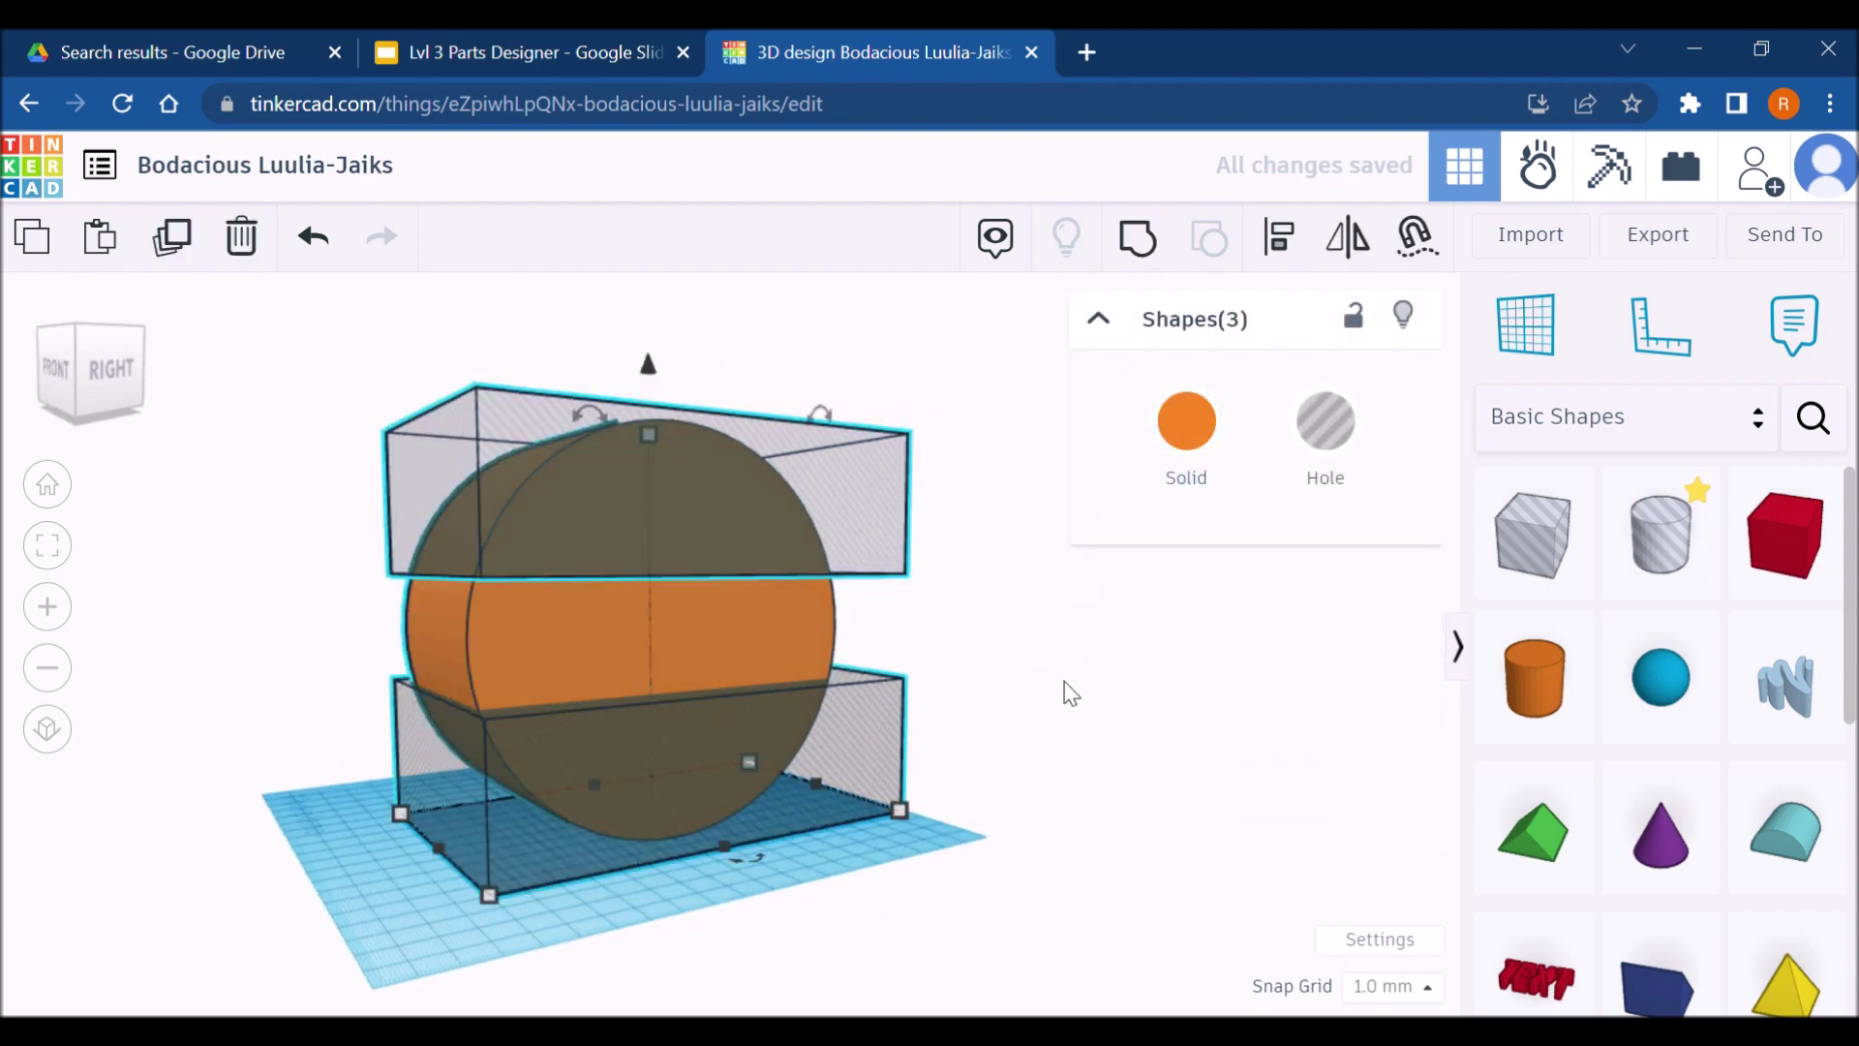
key(ctrl+g)
right_drag(717, 704, 465, 639)
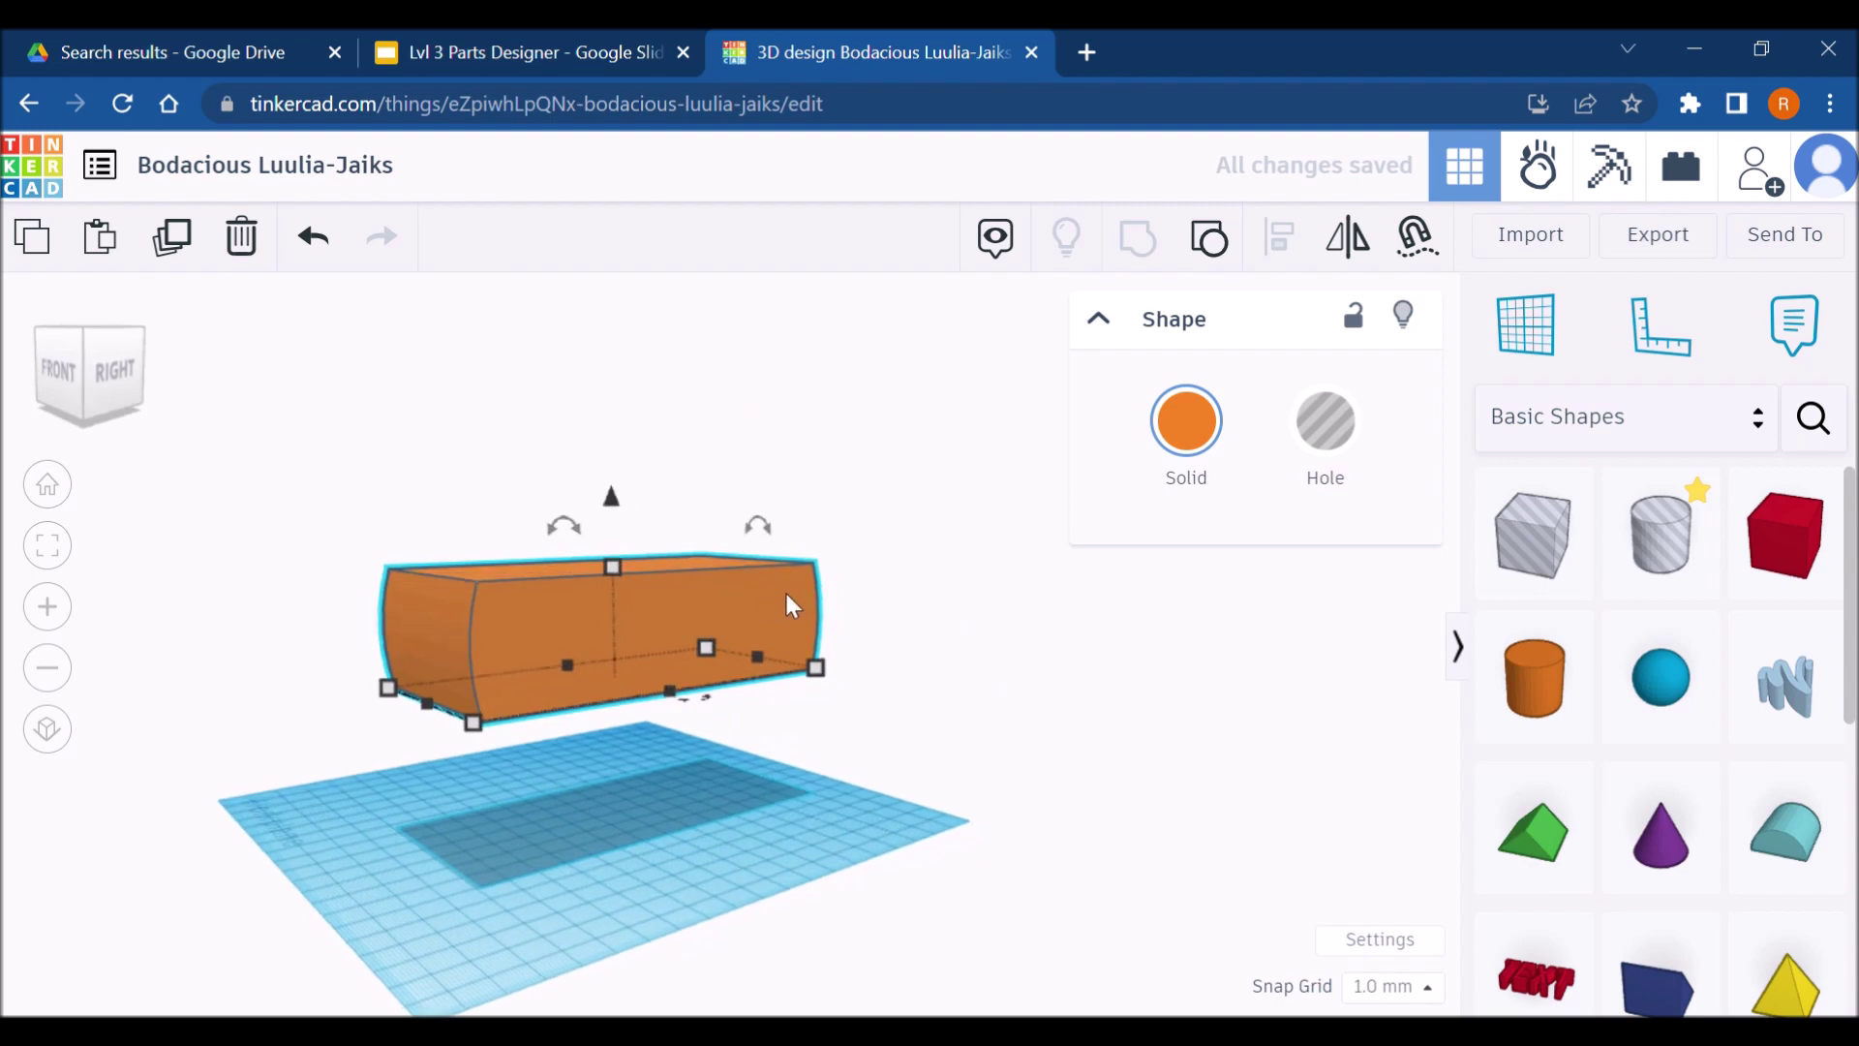
After checking the drawing, change the slab's 67 mm dimension to 90 mm
click(379, 51)
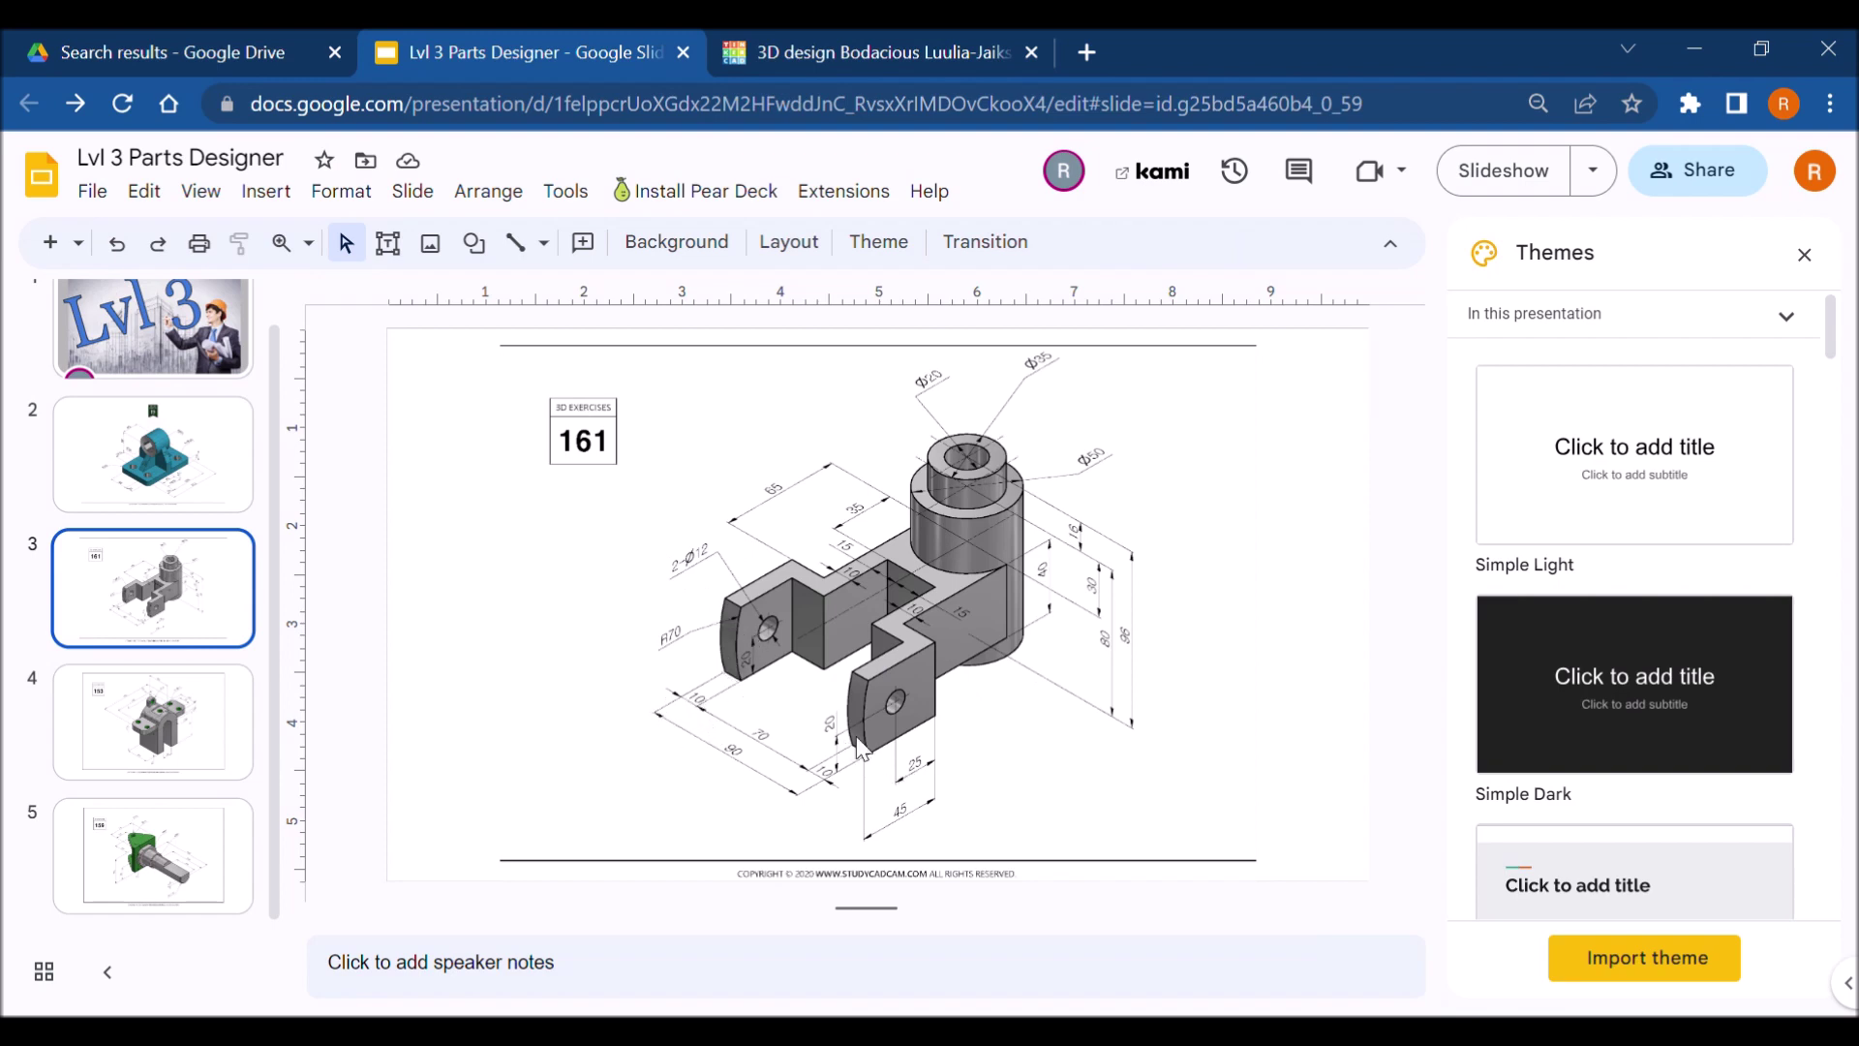
click(851, 52)
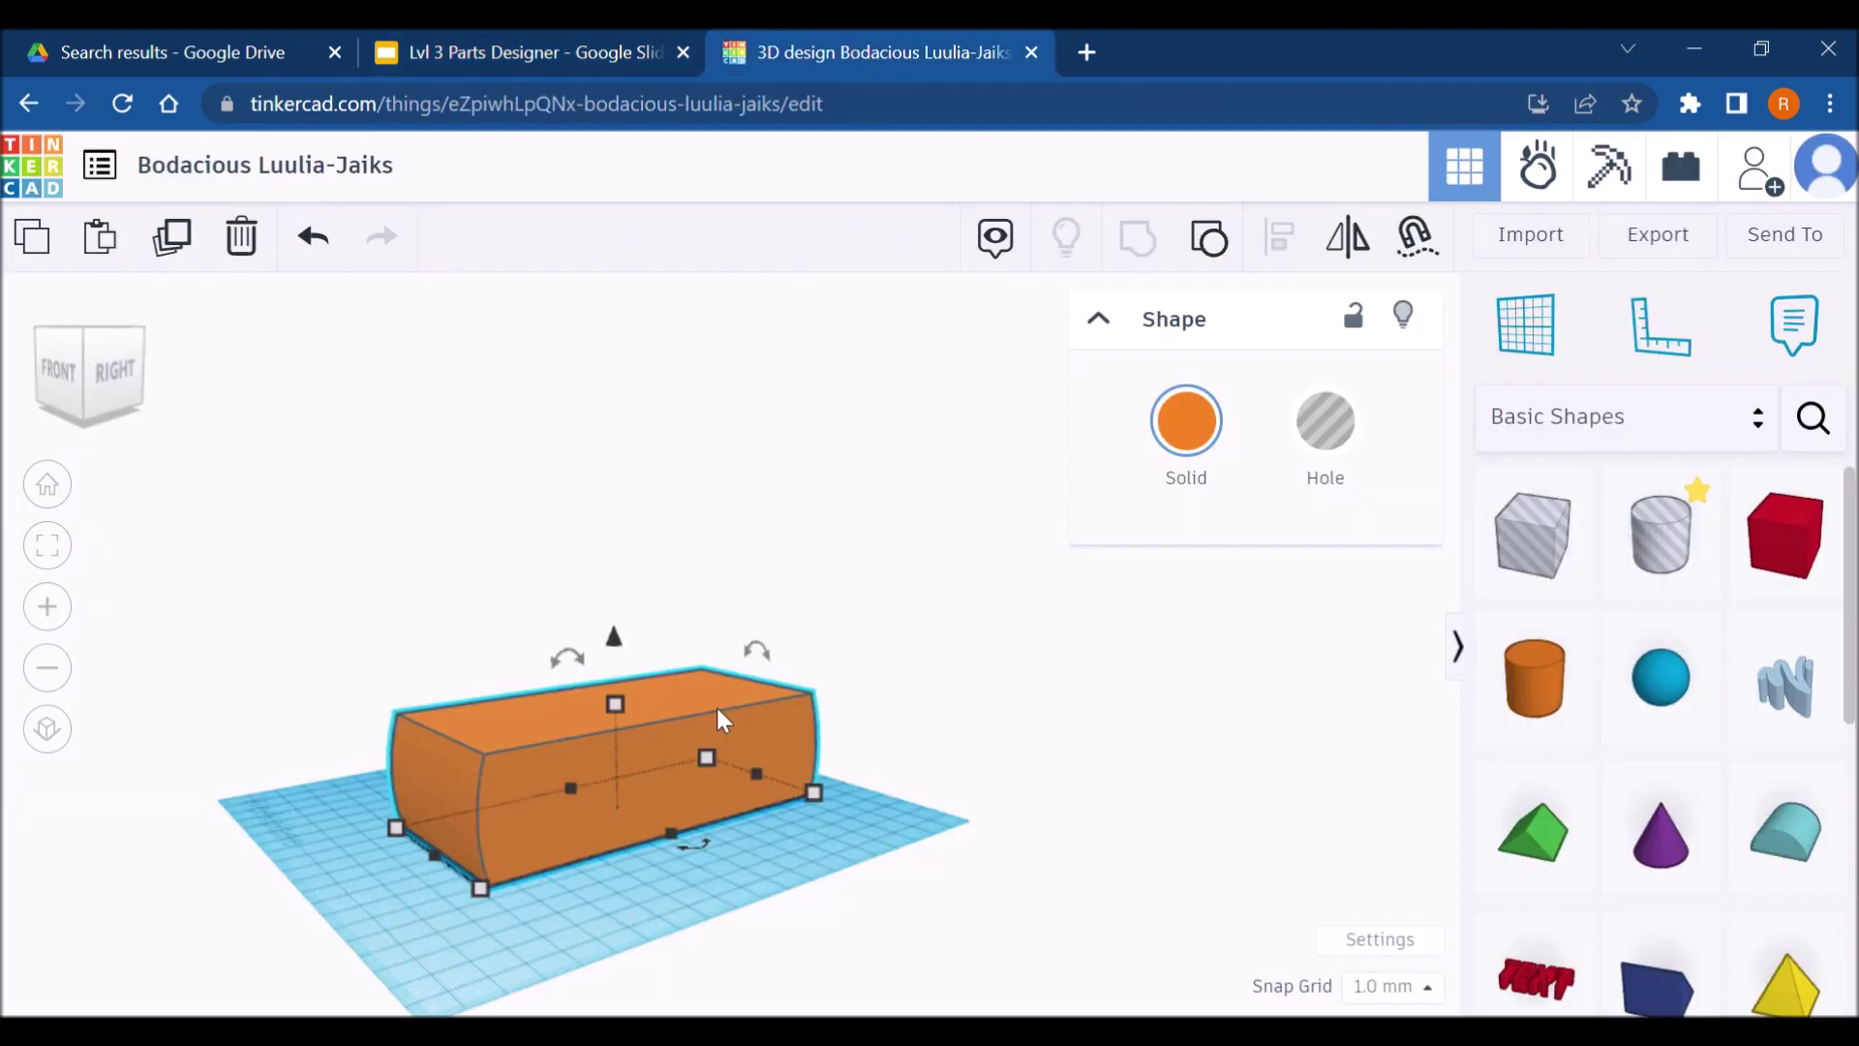
mouse_move(480, 887)
click(263, 901)
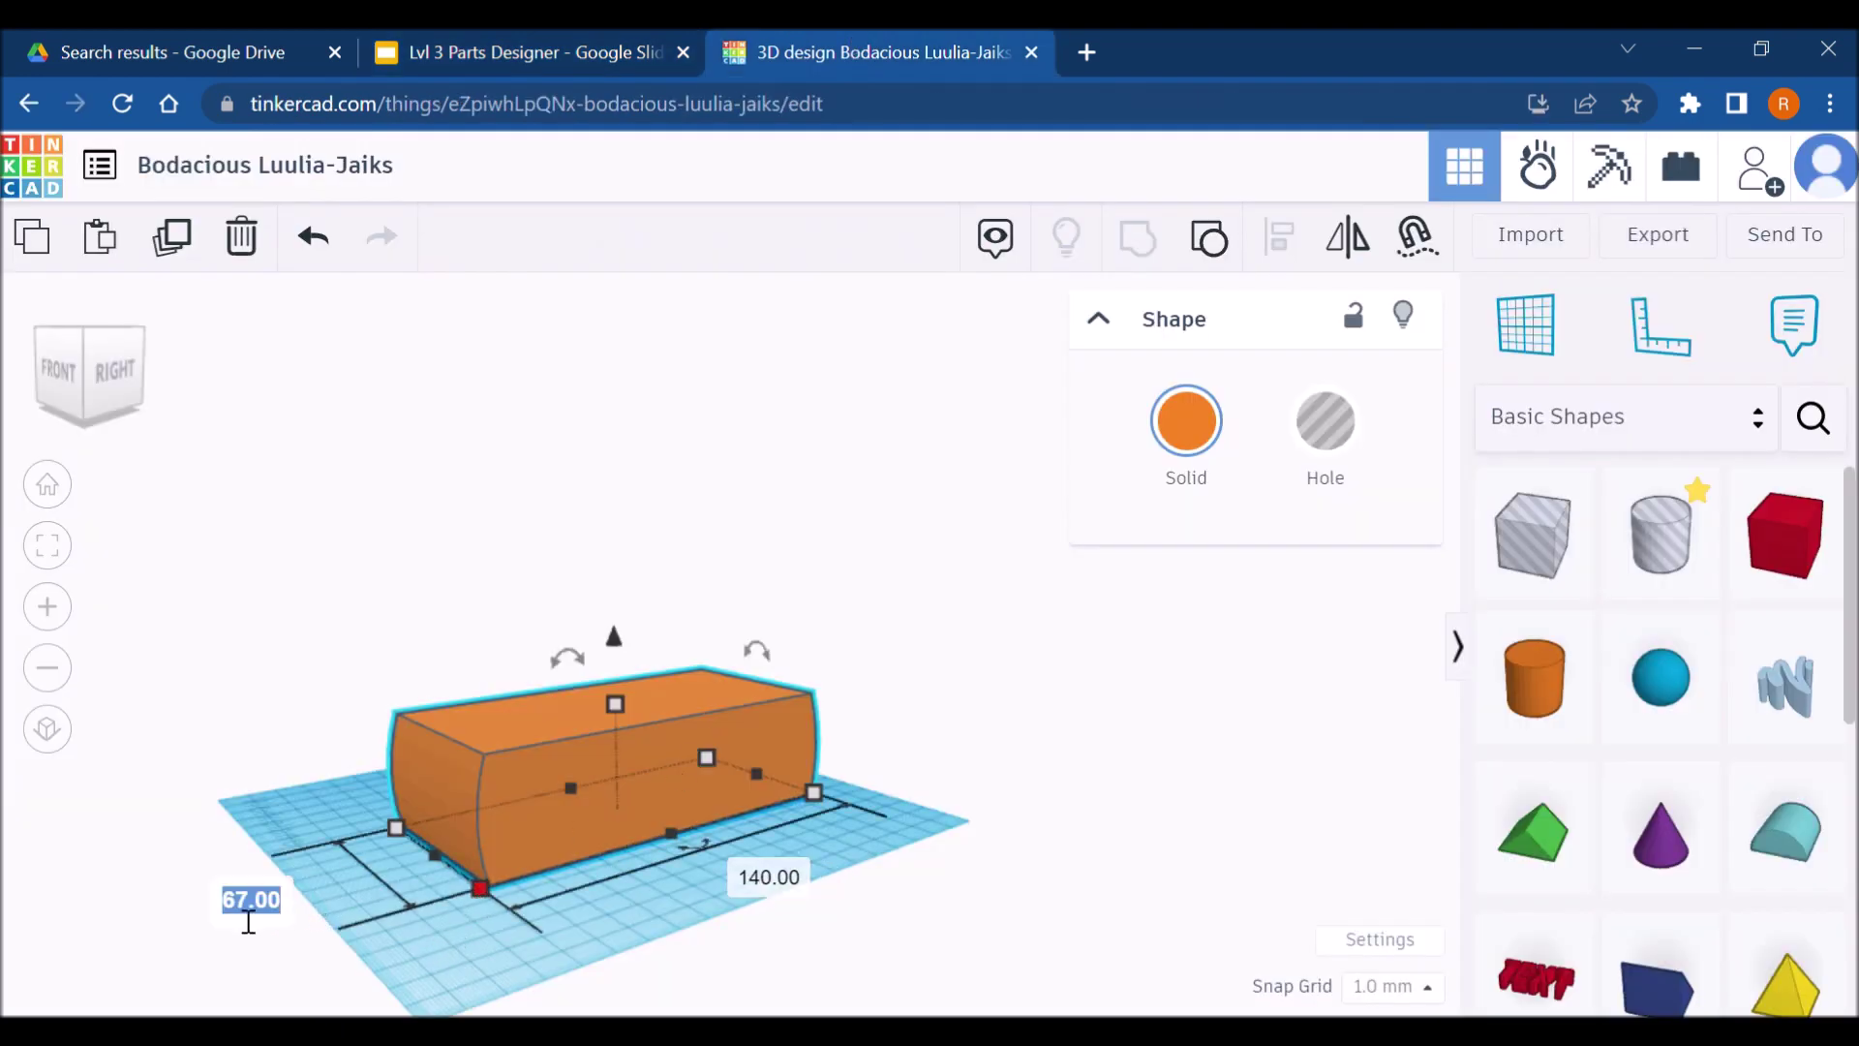
text(90)
key(Return)
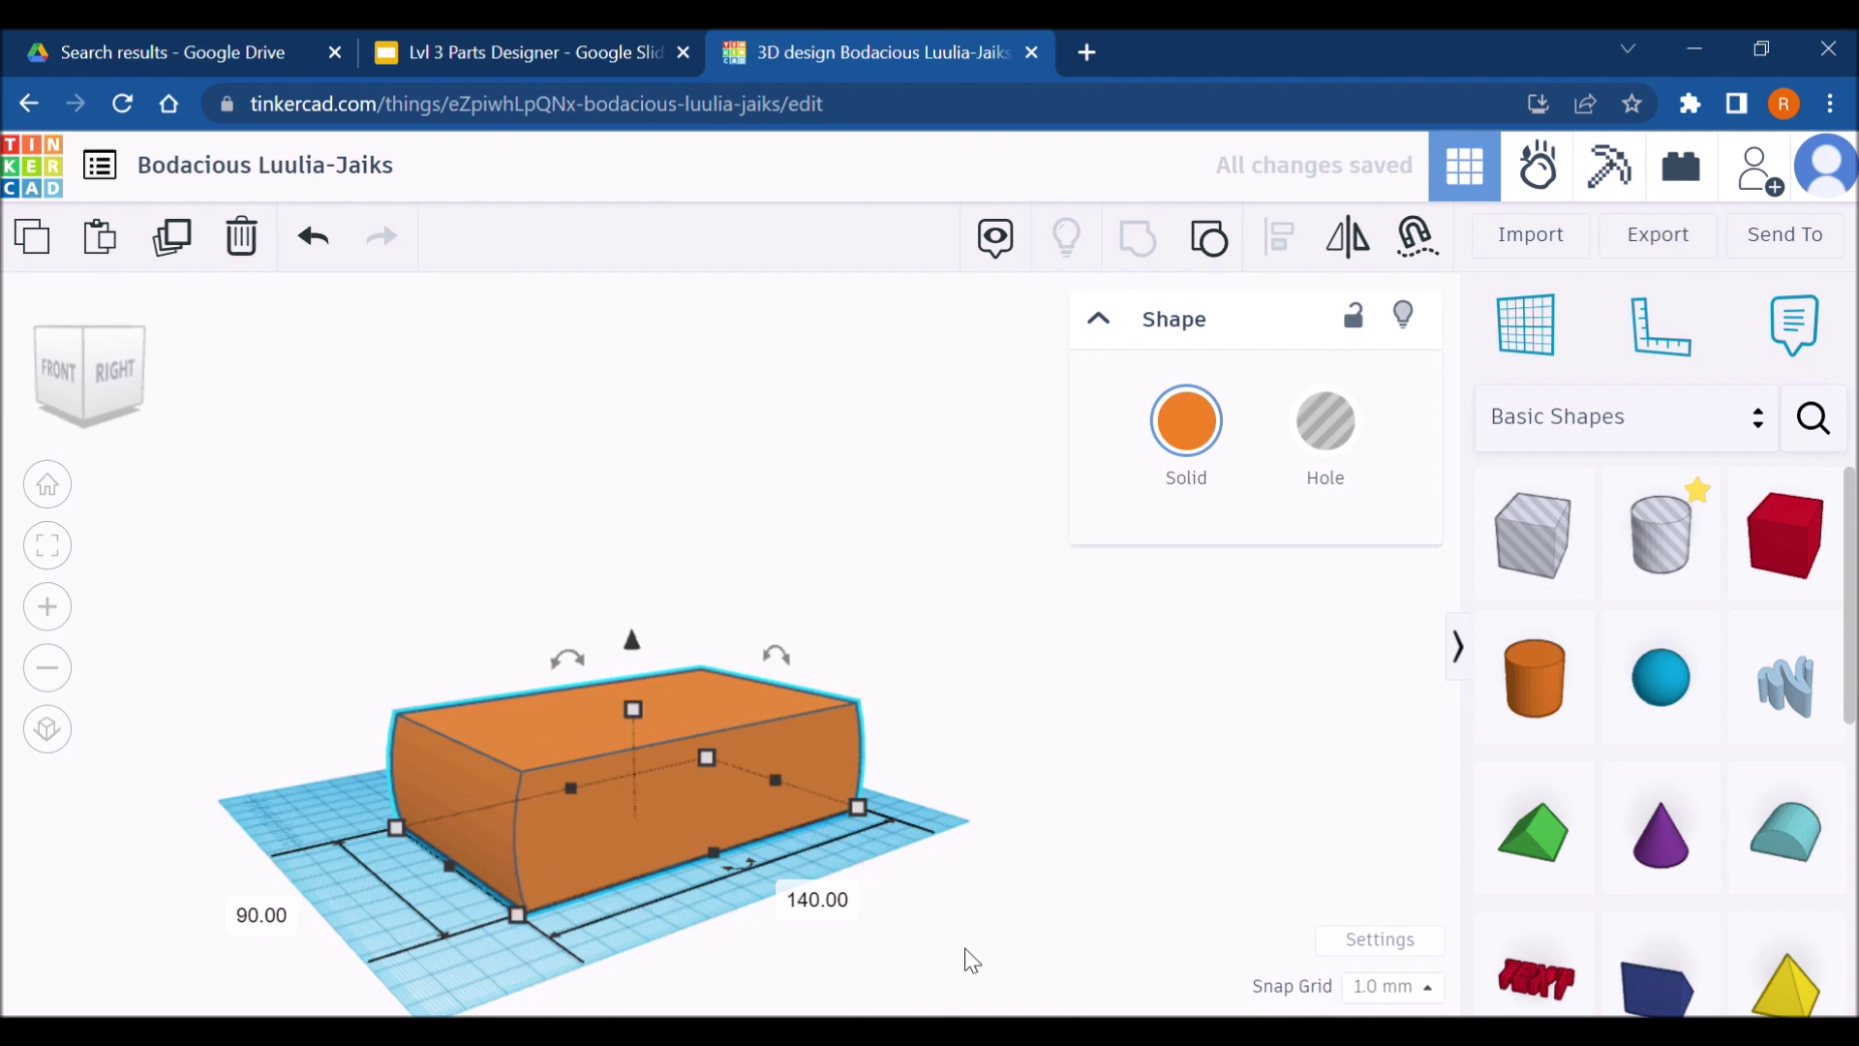
right_drag(964, 962, 794, 655)
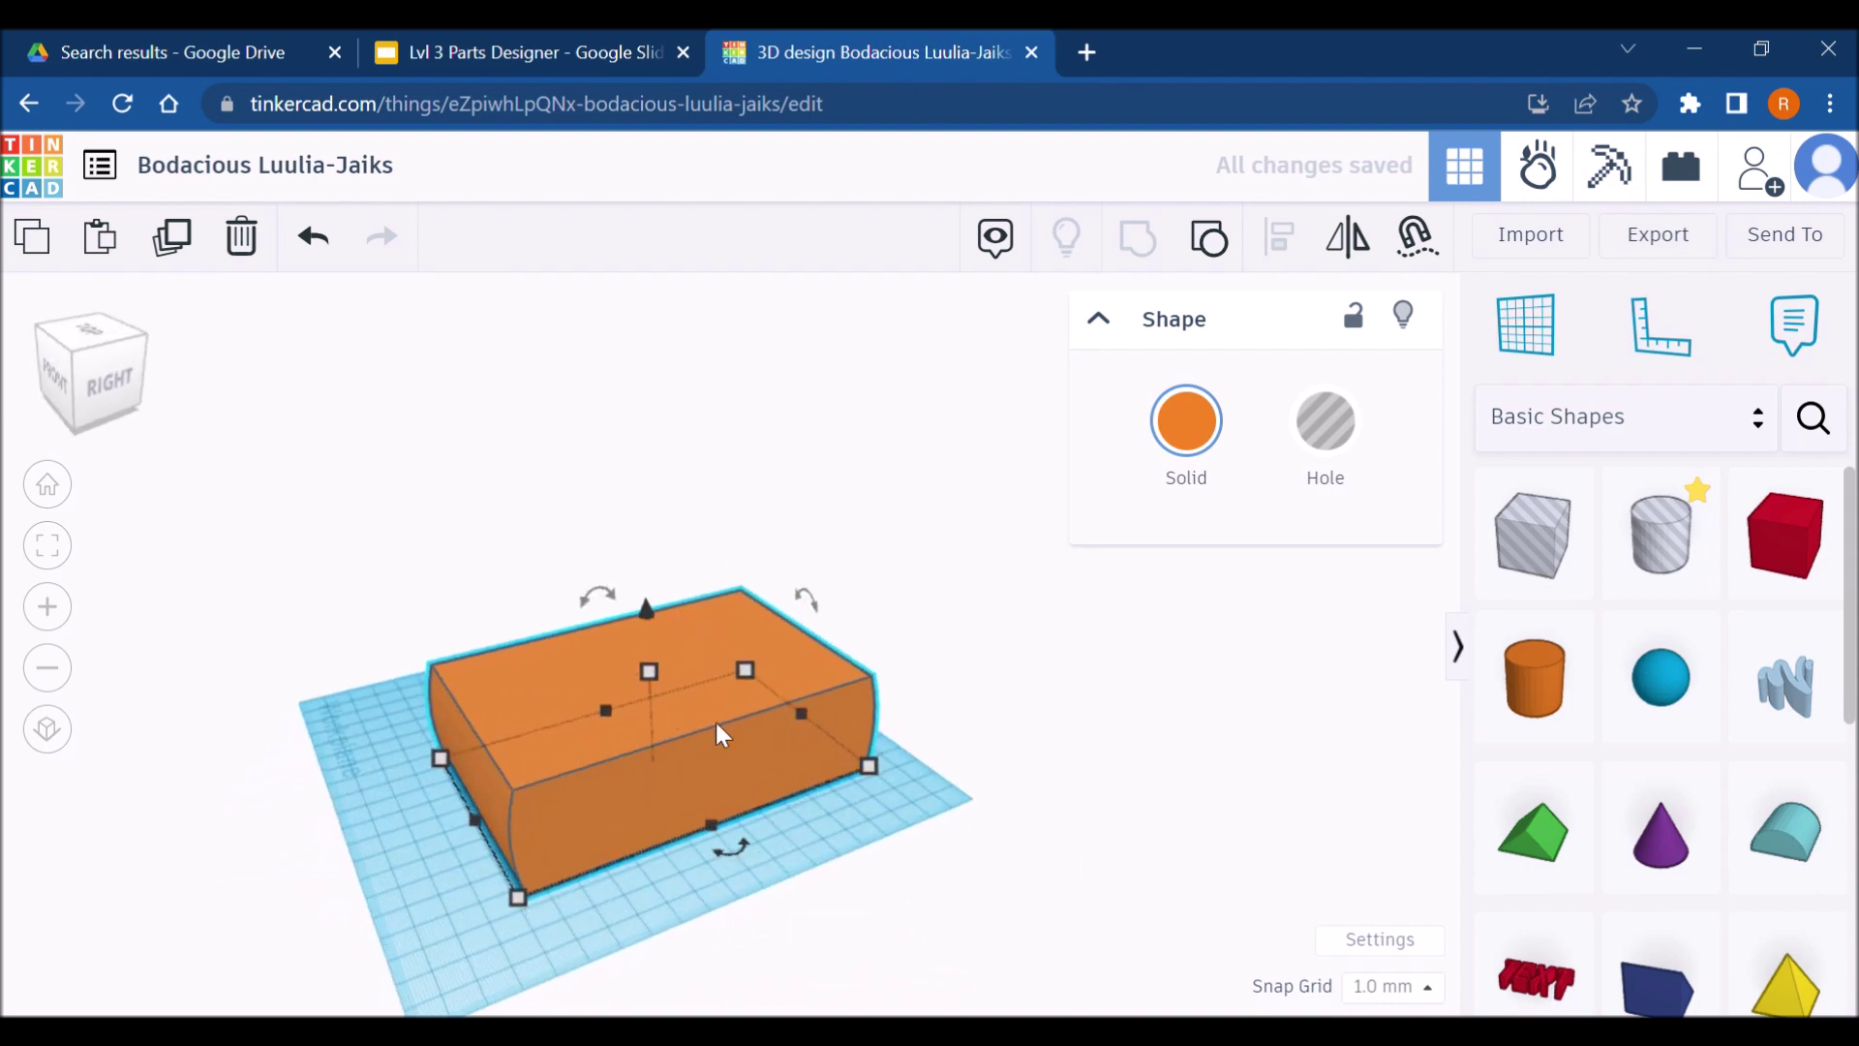
Review the exercise 161 drawing on the slide, then go back to Tinkercad
click(639, 58)
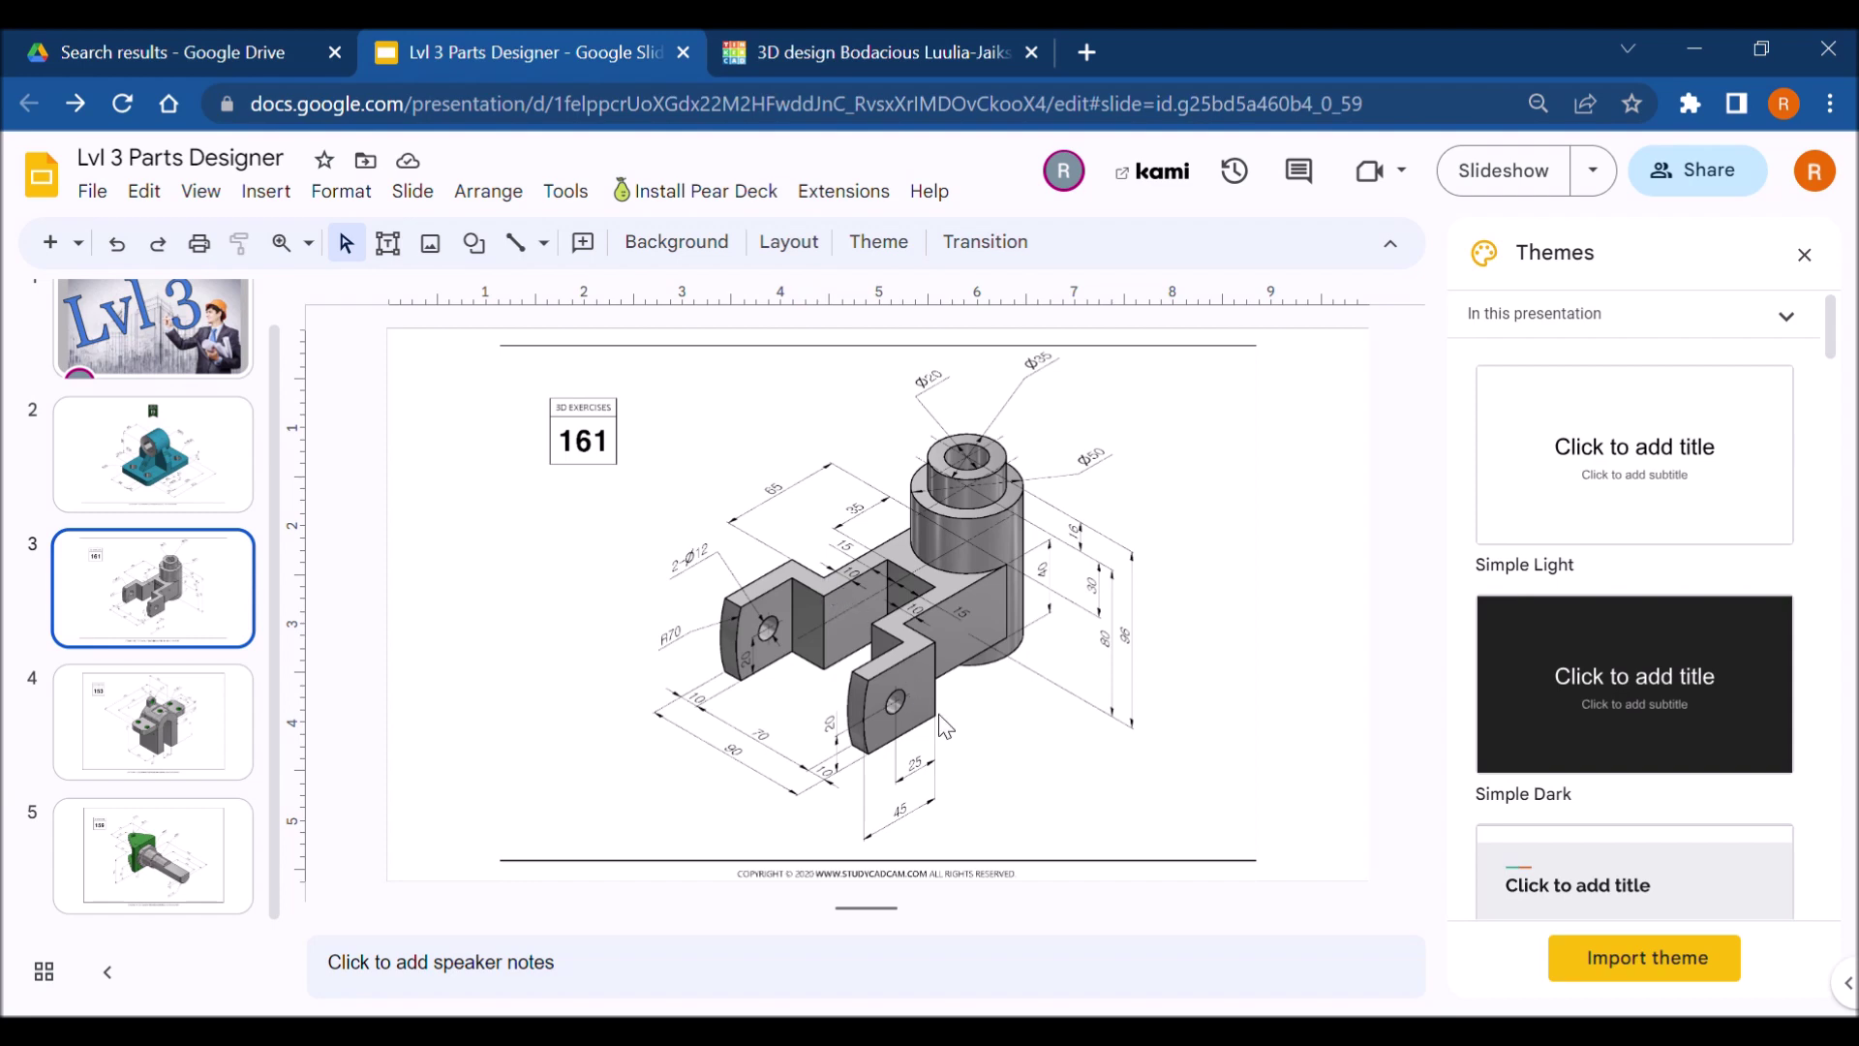
click(866, 766)
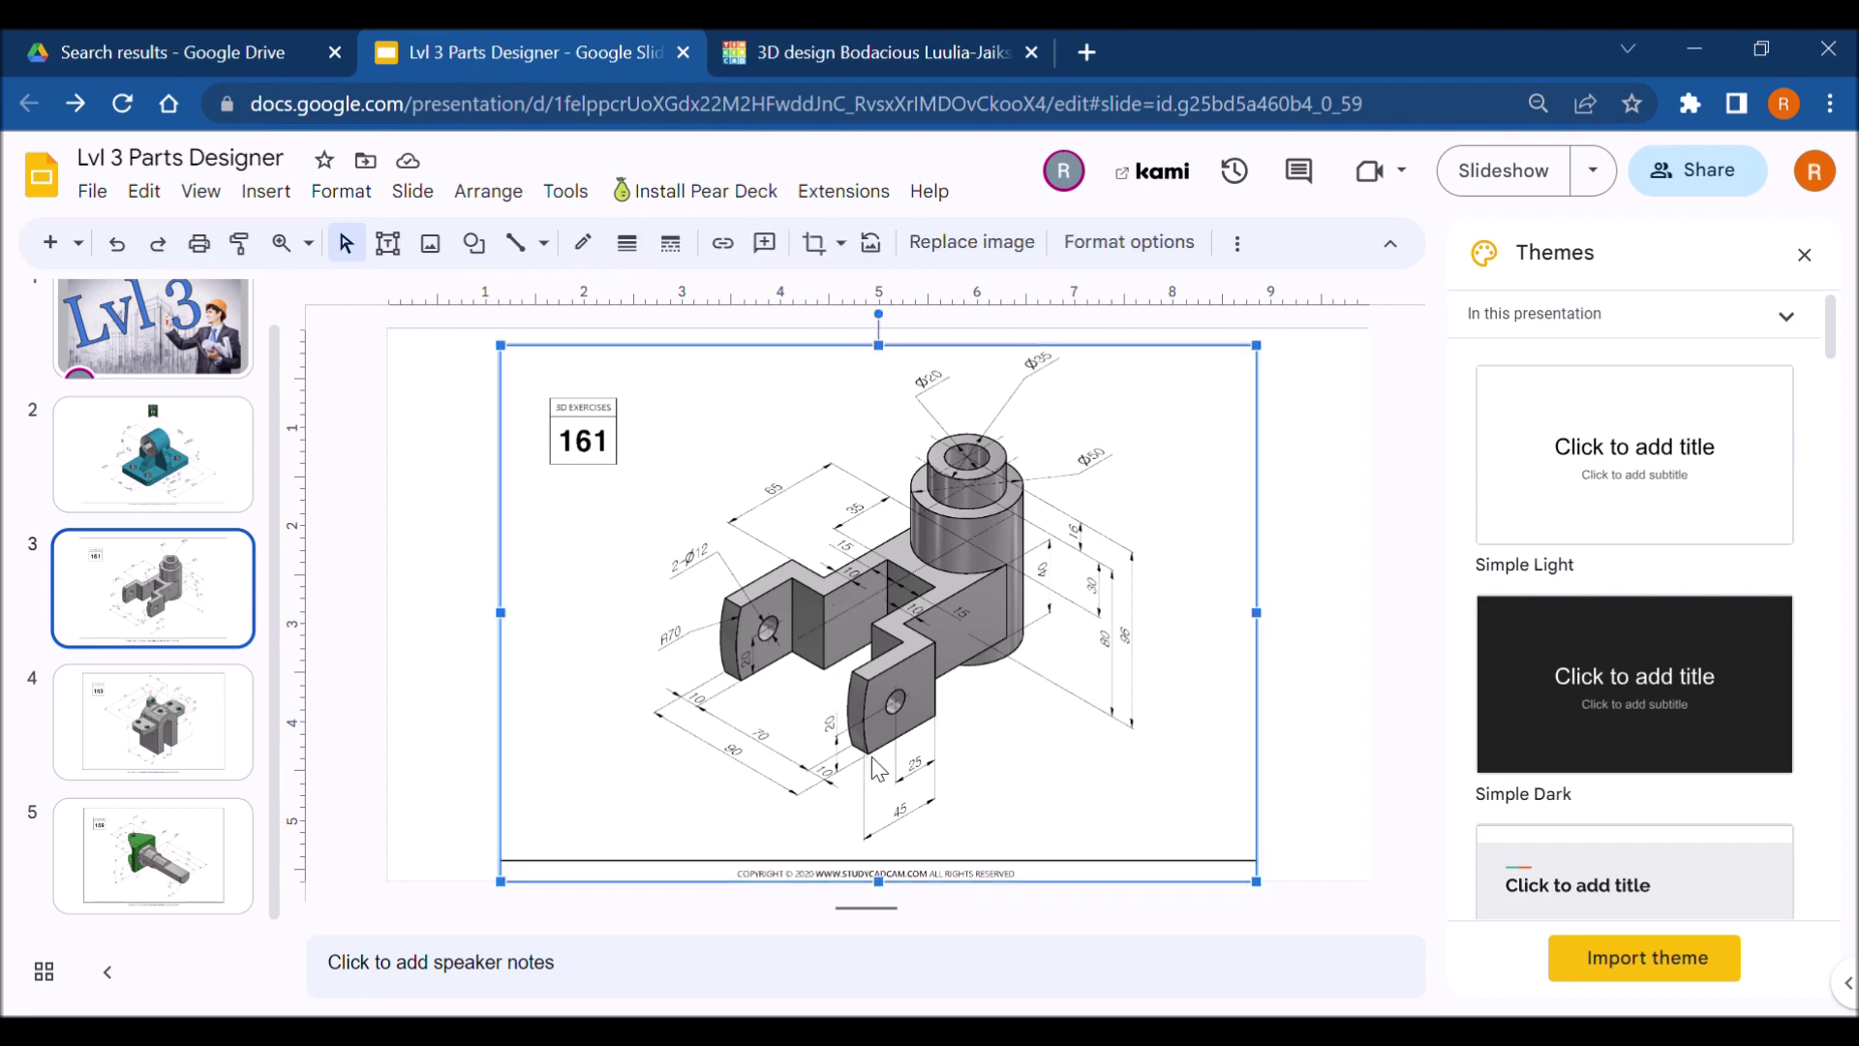
click(1322, 655)
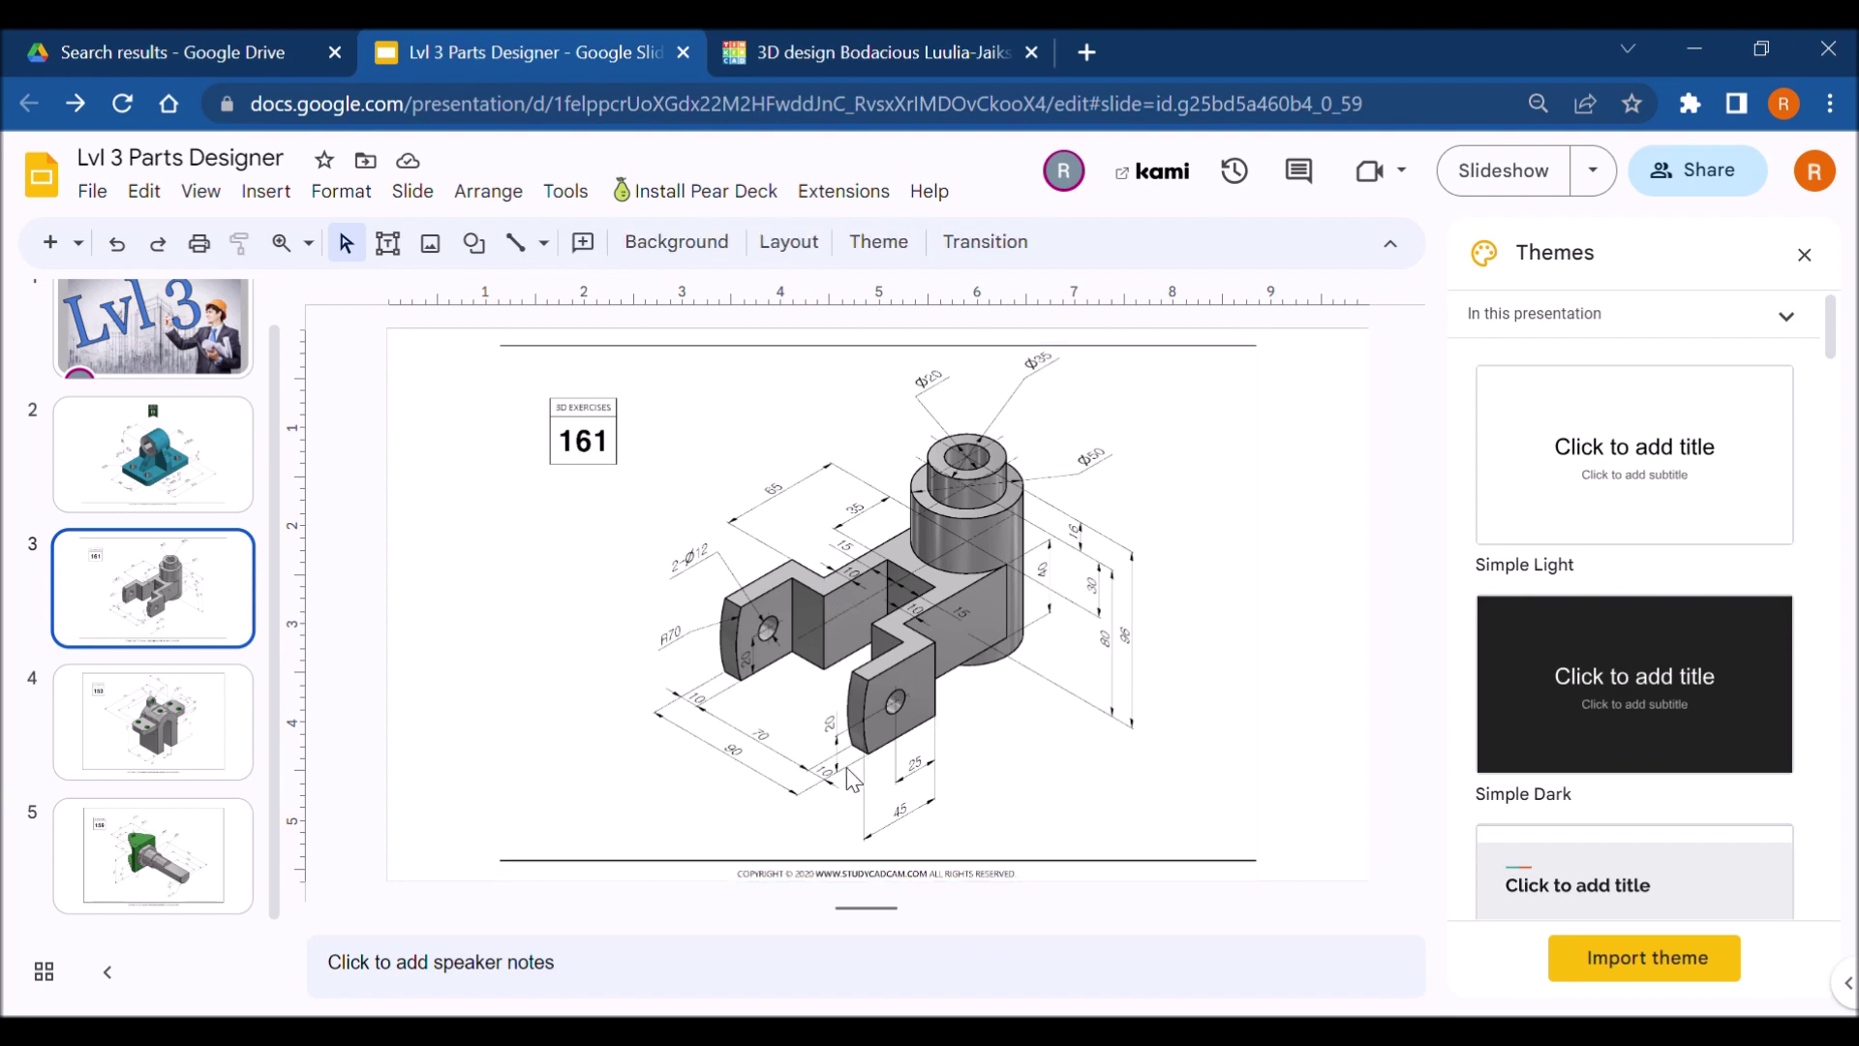
key(ctrl+Tab)
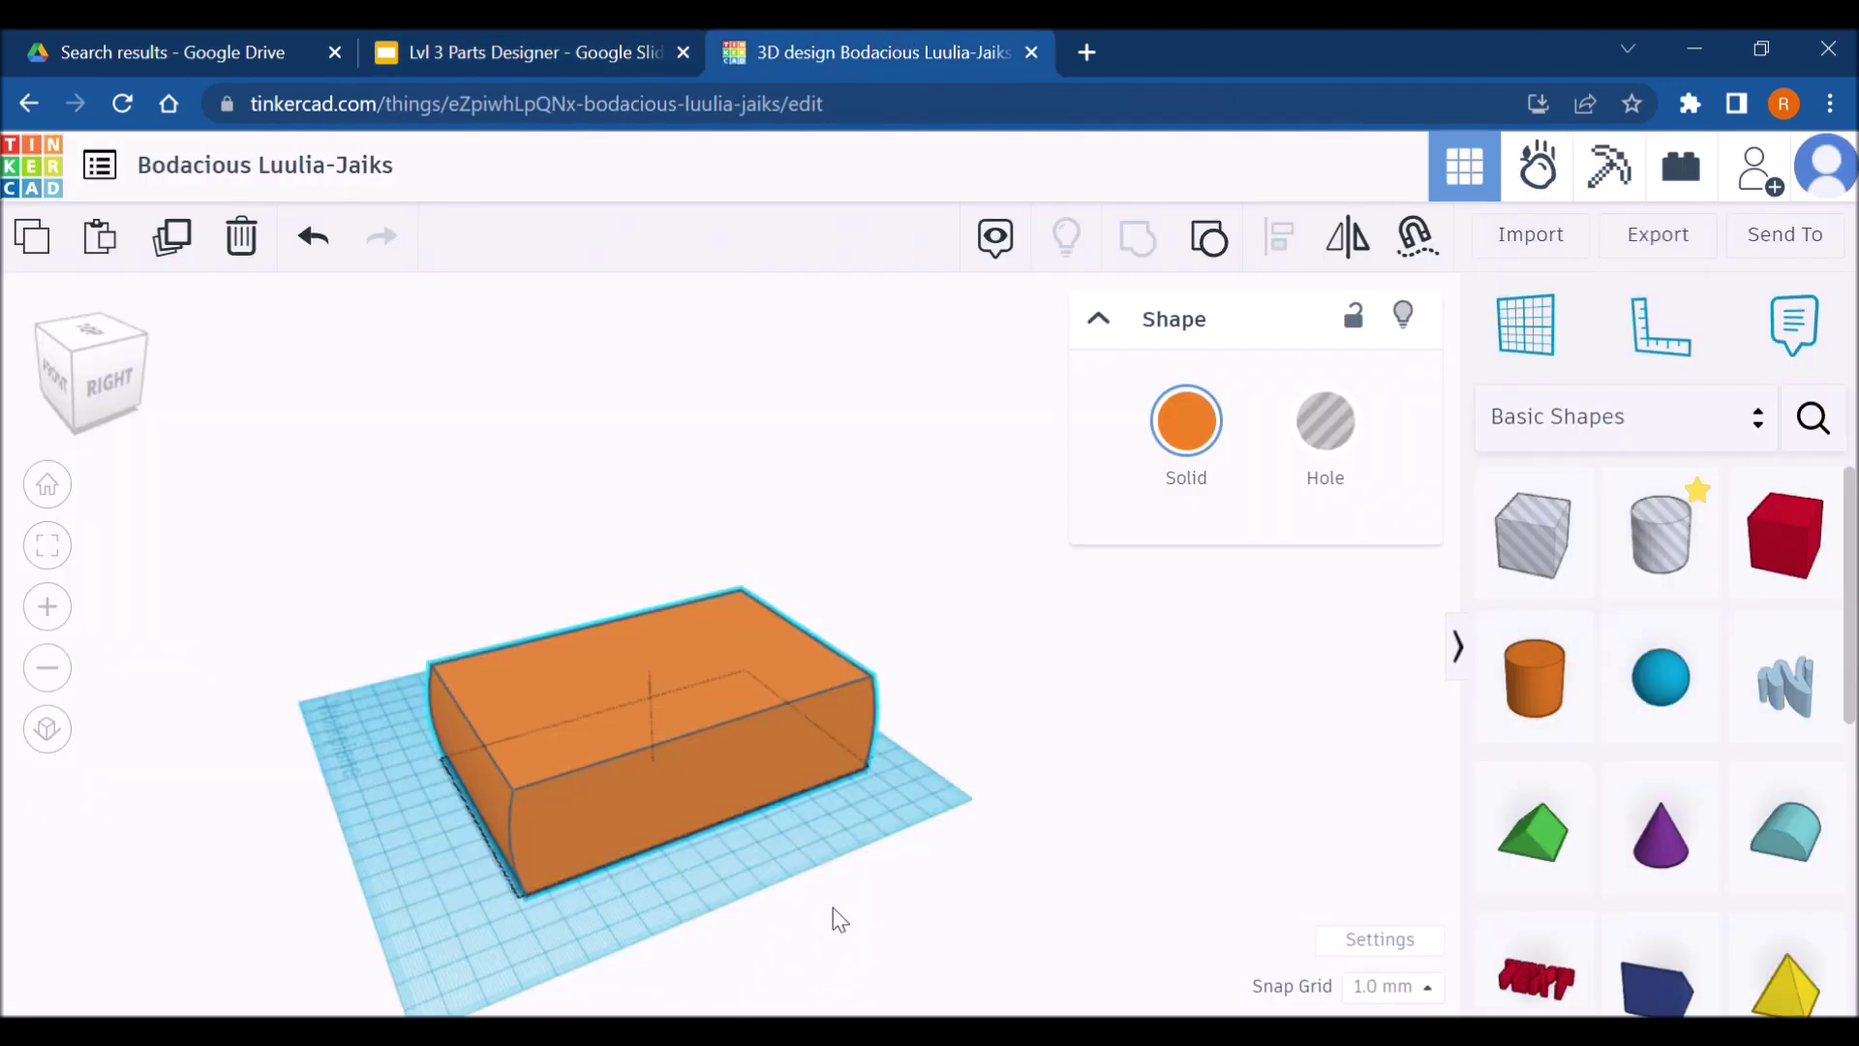
Place the ruler at the slab's corner and set the block's offset and elevation to 0
right_drag(830, 917, 699, 903)
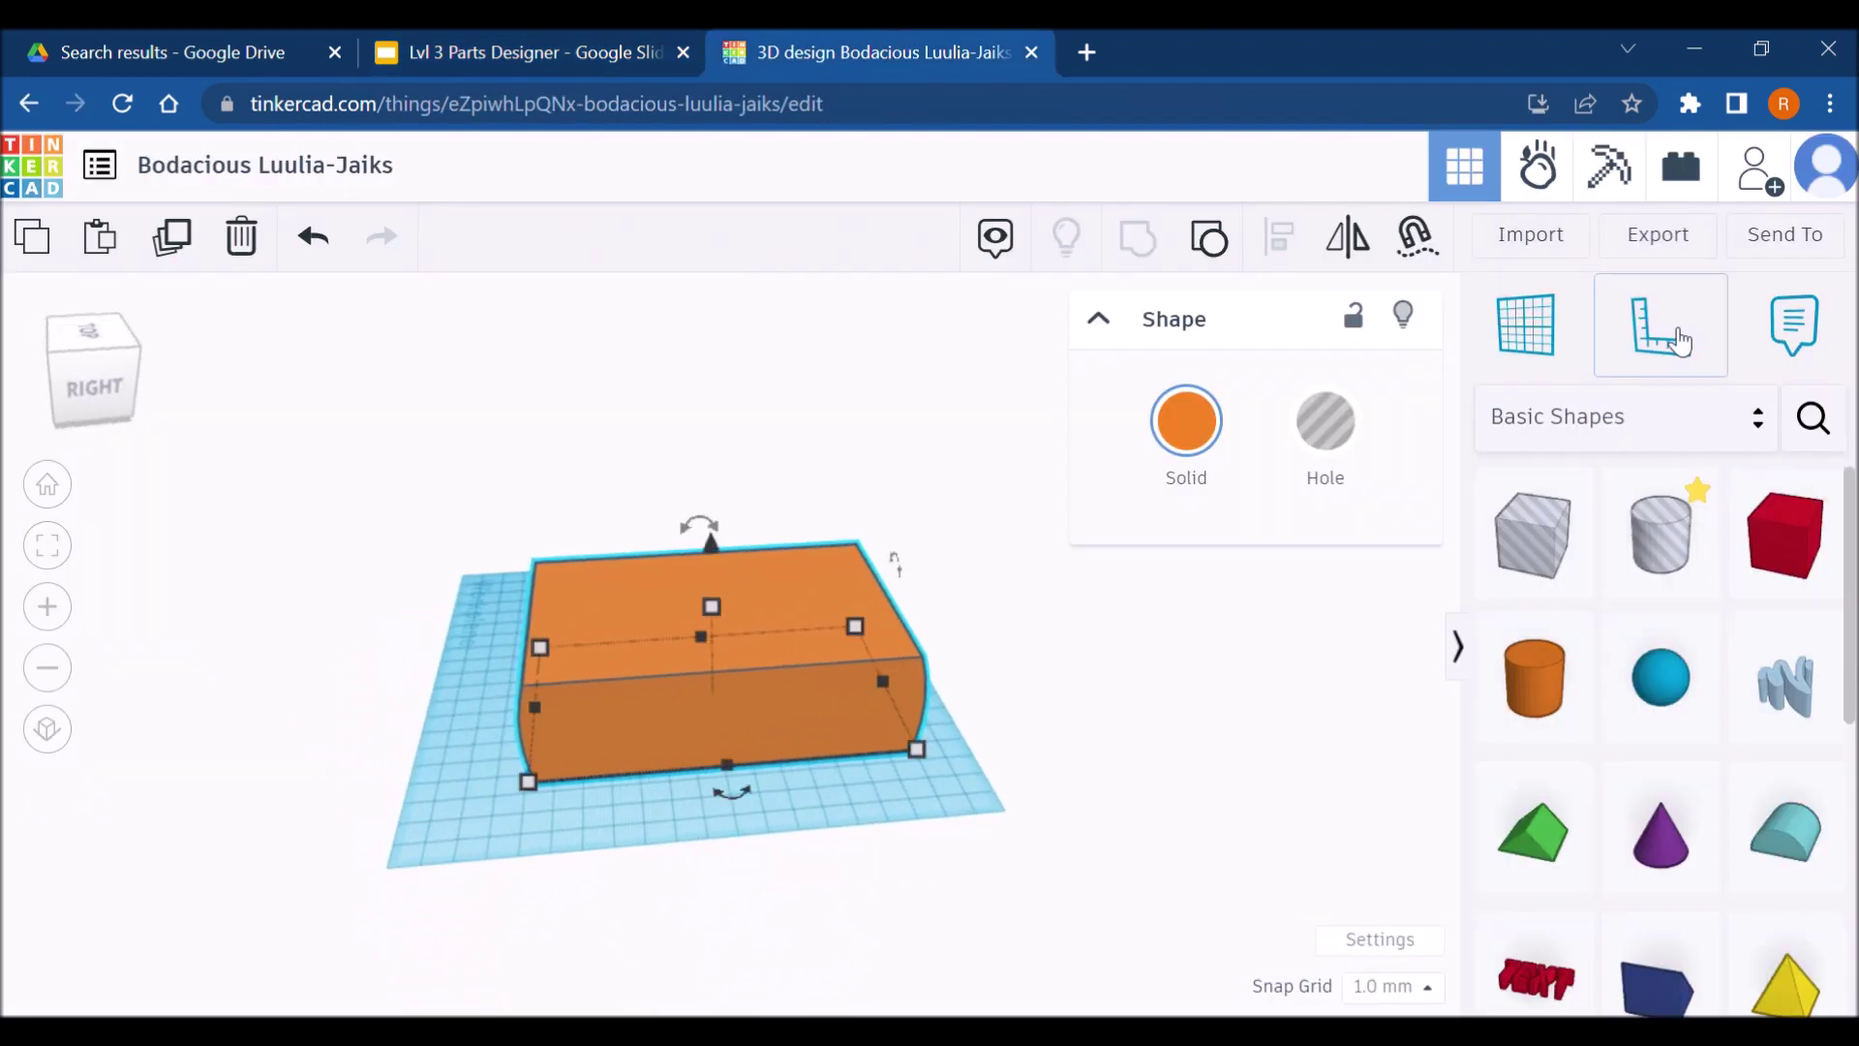
click(1661, 324)
click(511, 796)
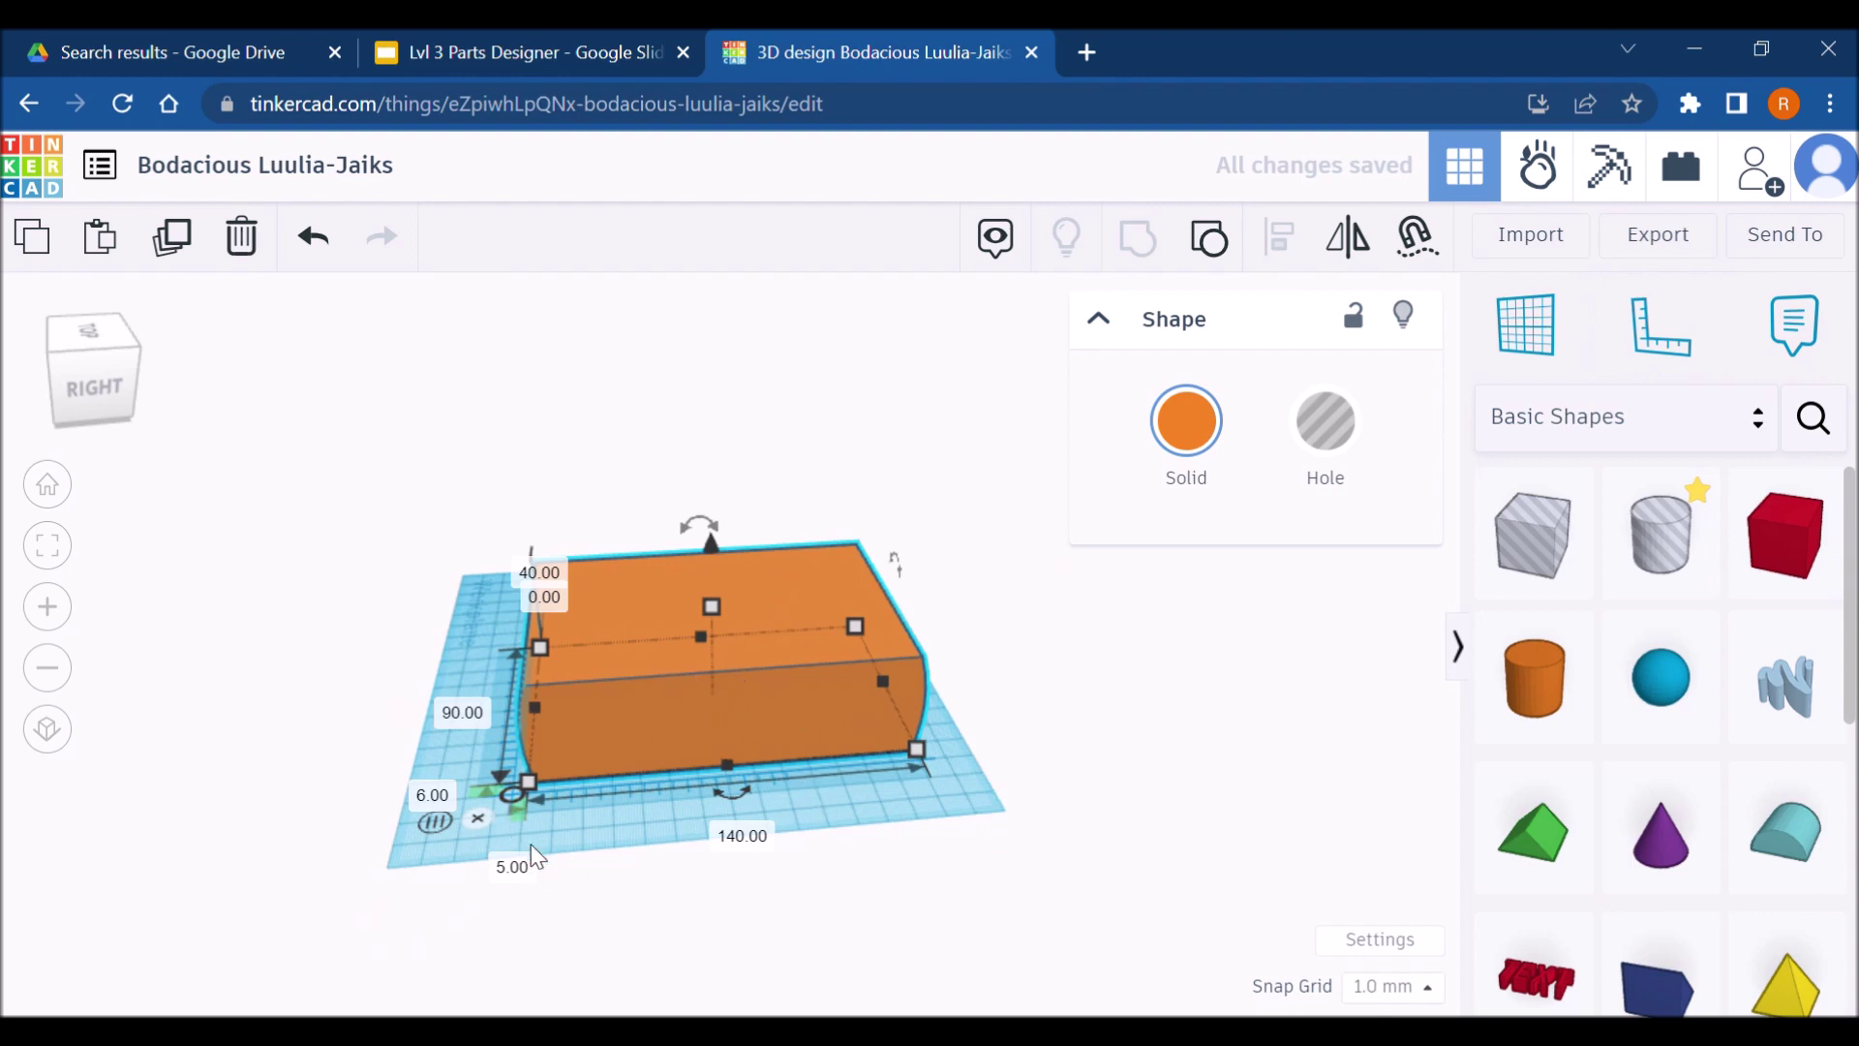
click(513, 866)
text(0)
key(Return)
click(417, 796)
text(0)
key(Return)
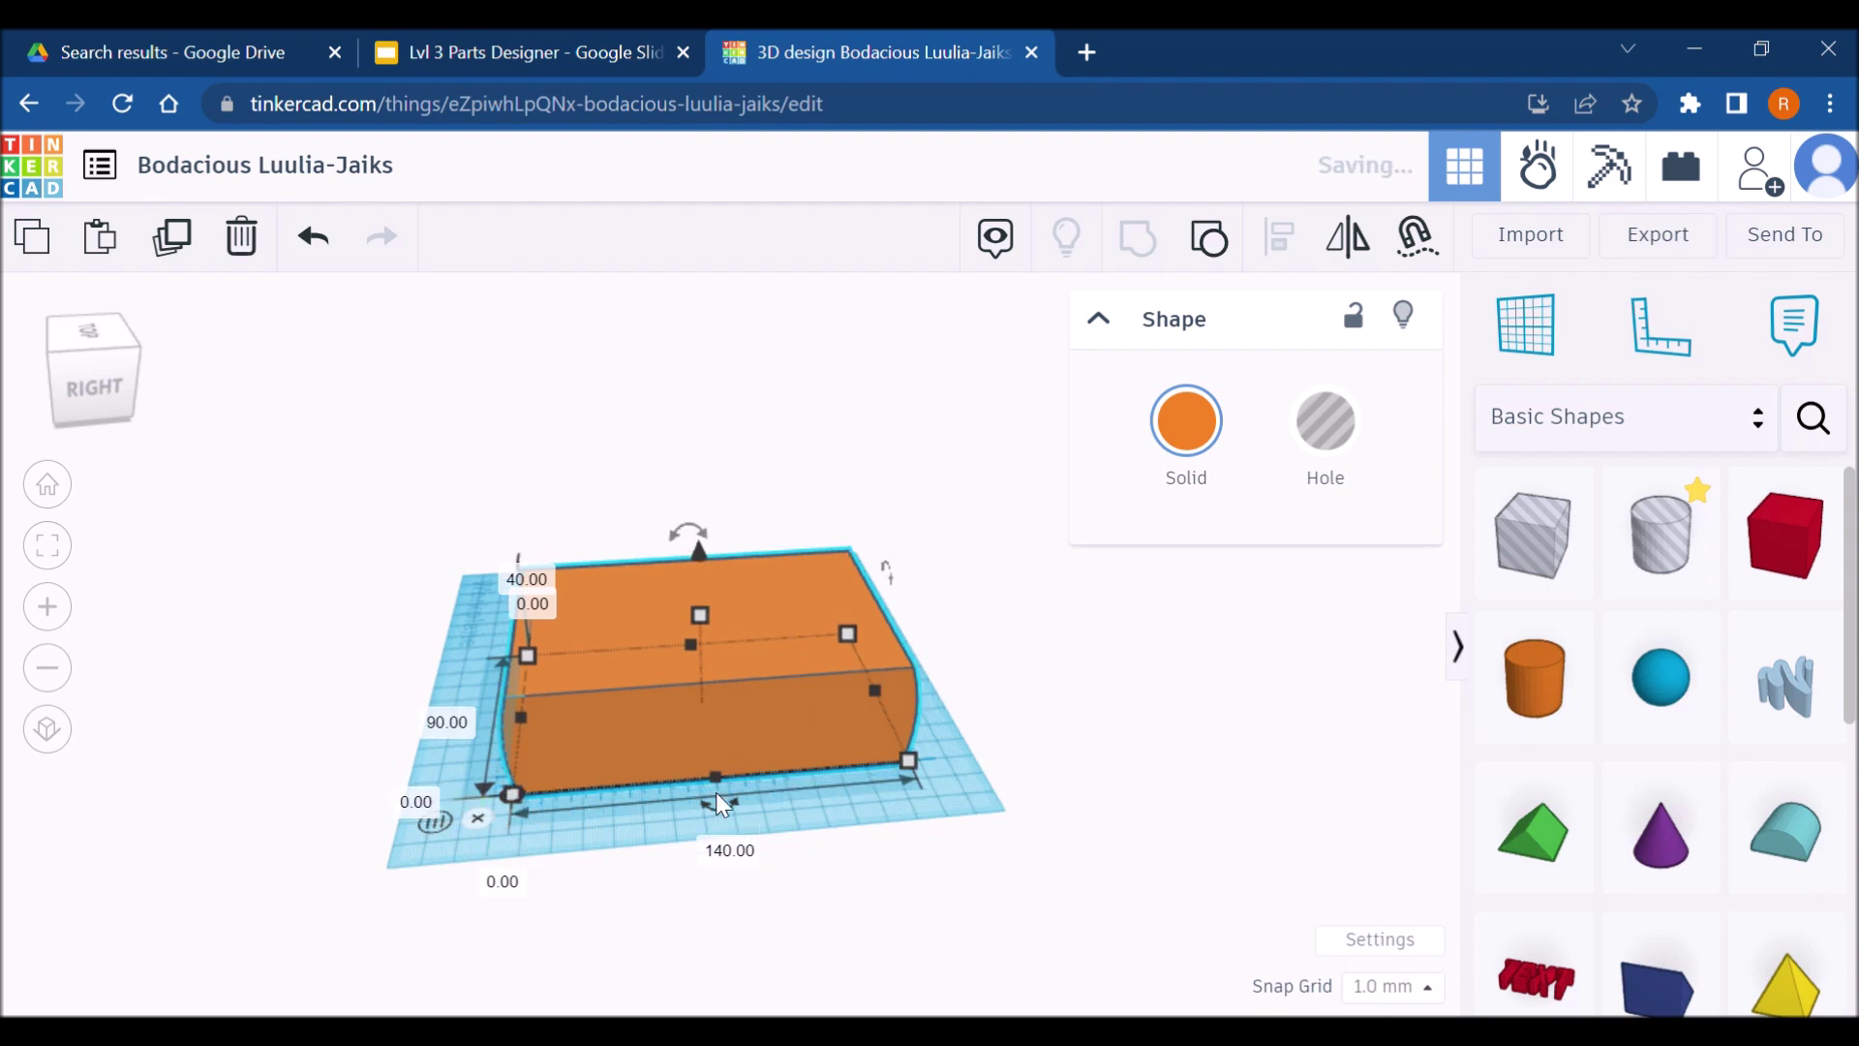
Add a box hole beside the block and size its length to 110 mm
drag(1533, 535, 833, 623)
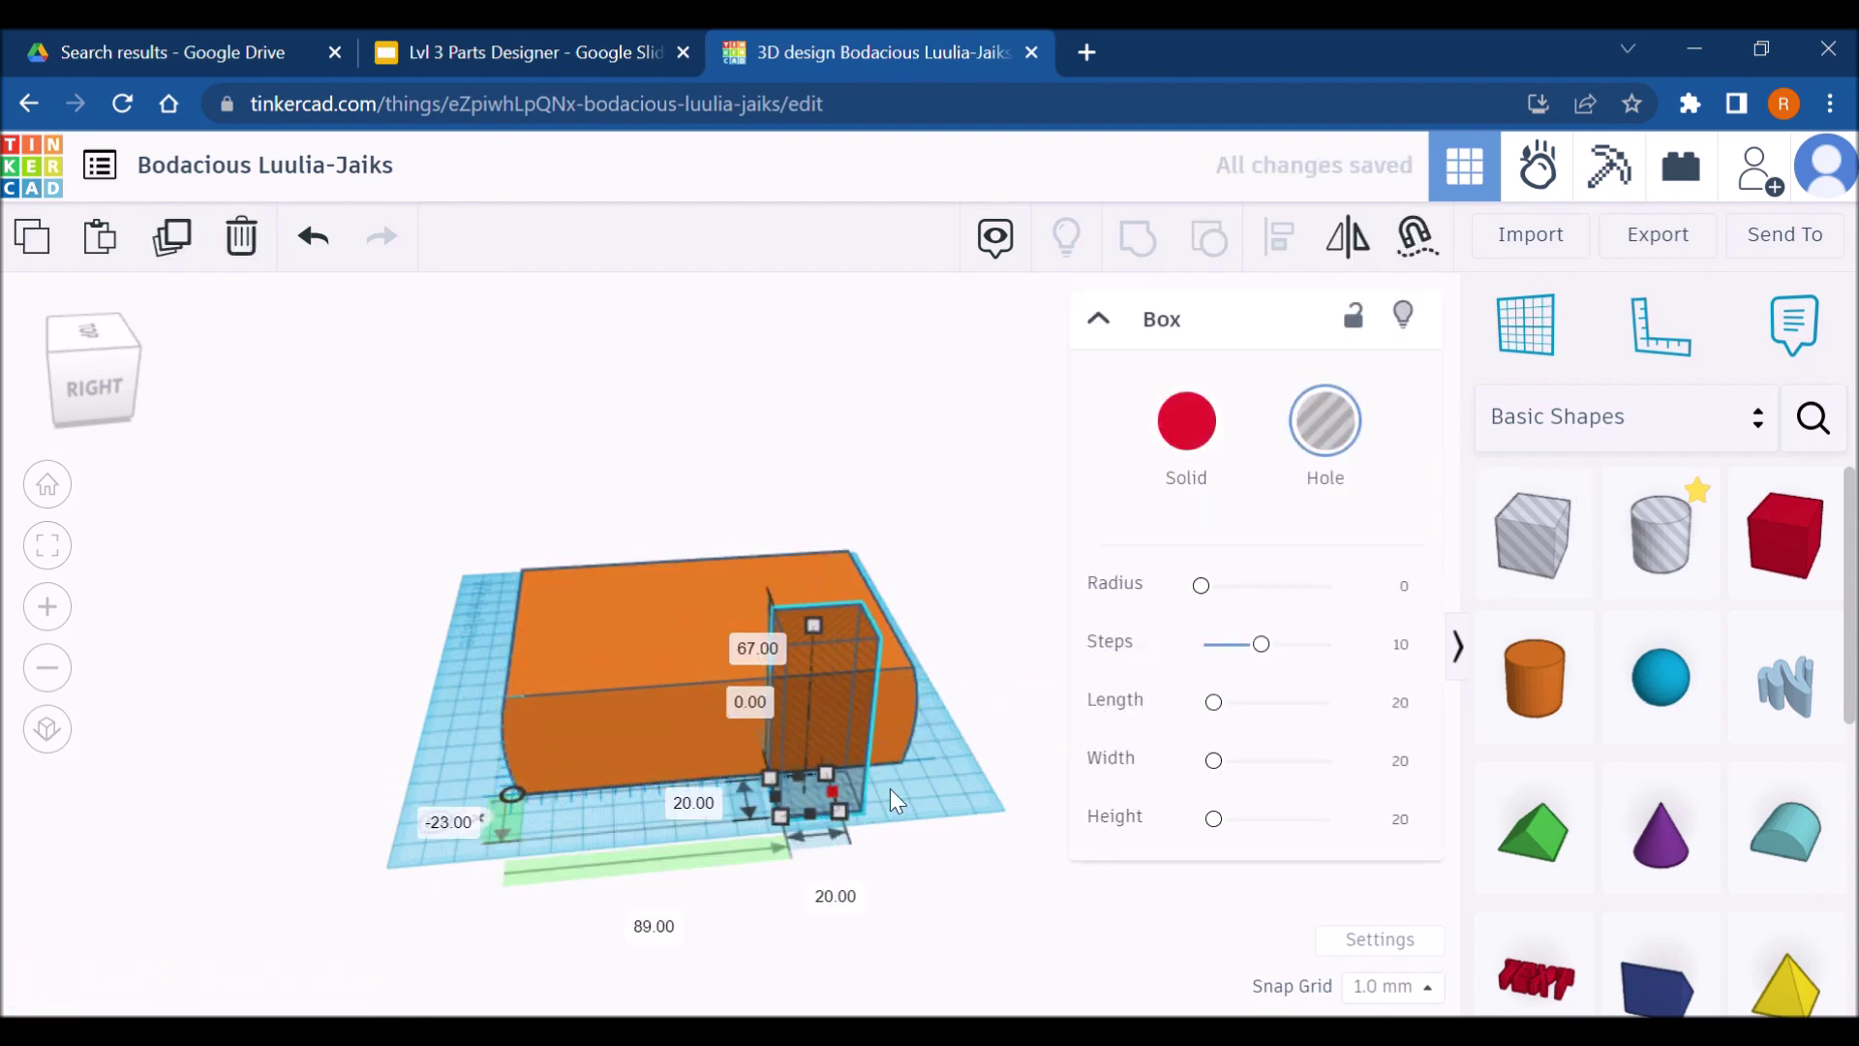
drag(891, 788, 857, 555)
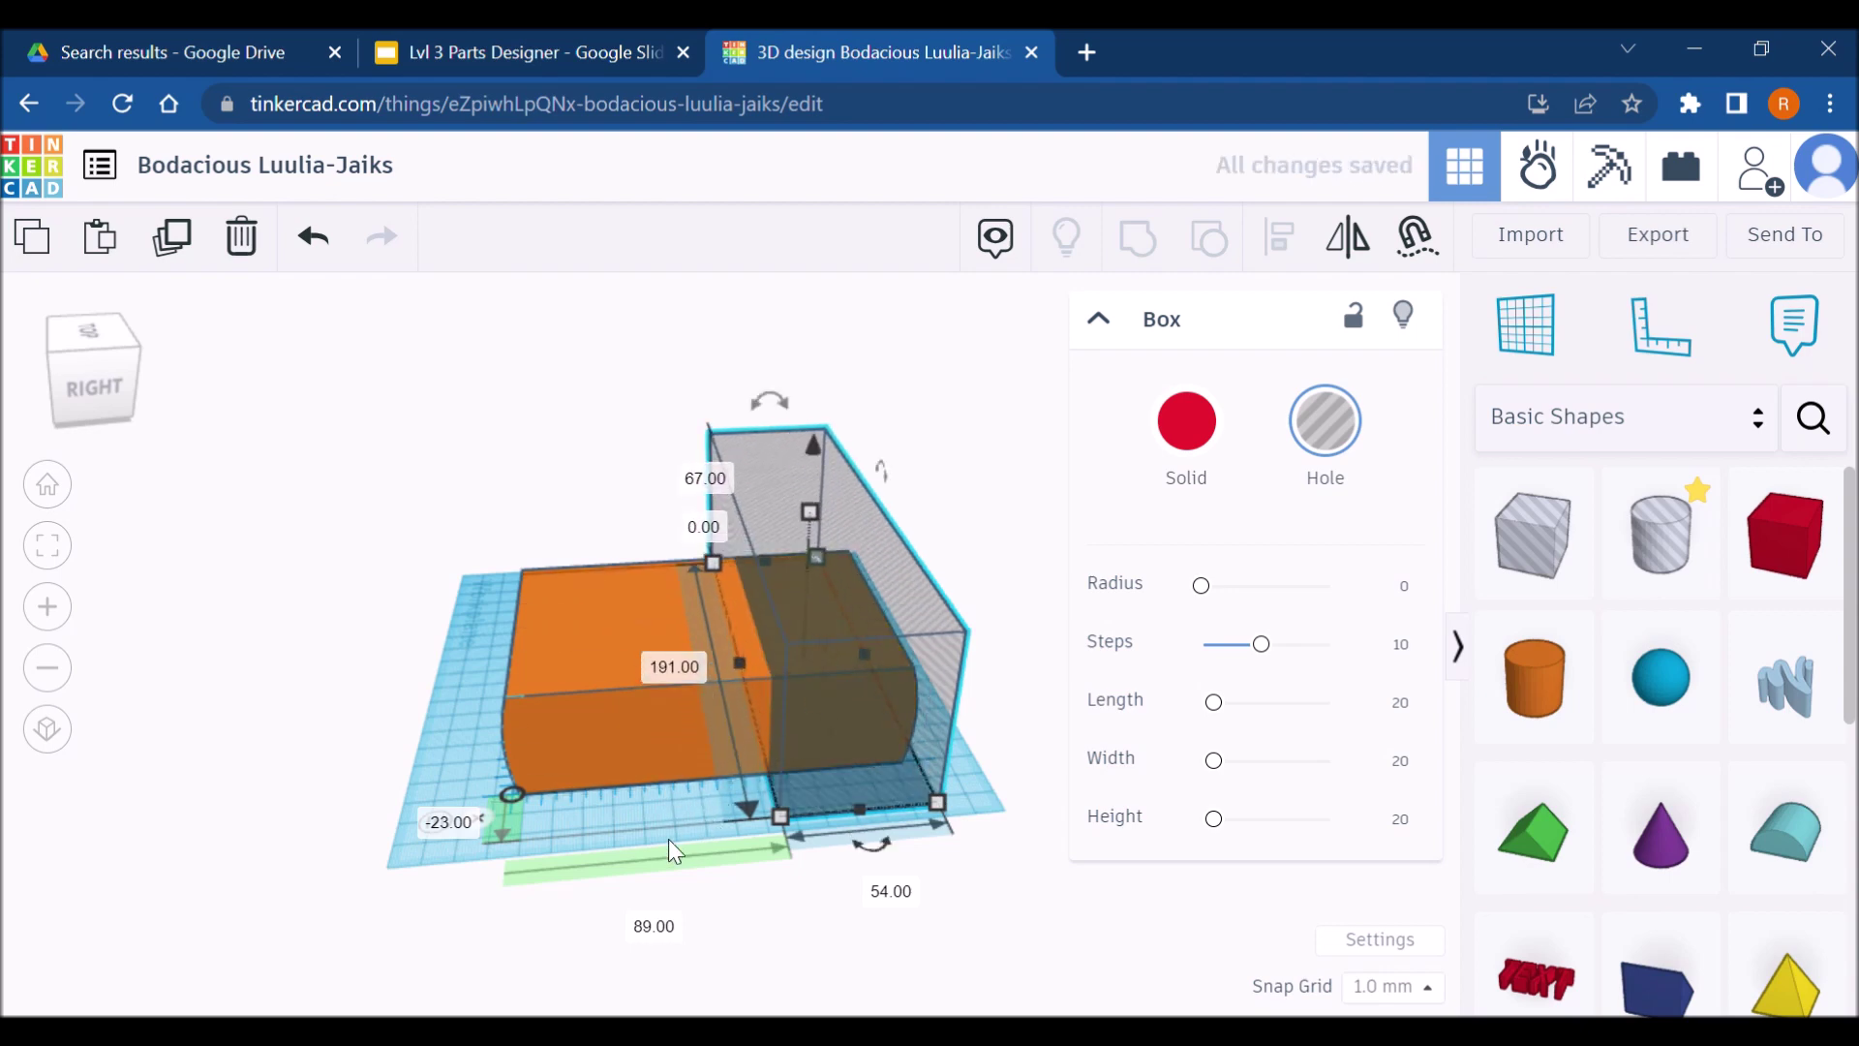
click(655, 926)
text(140)
key(Return)
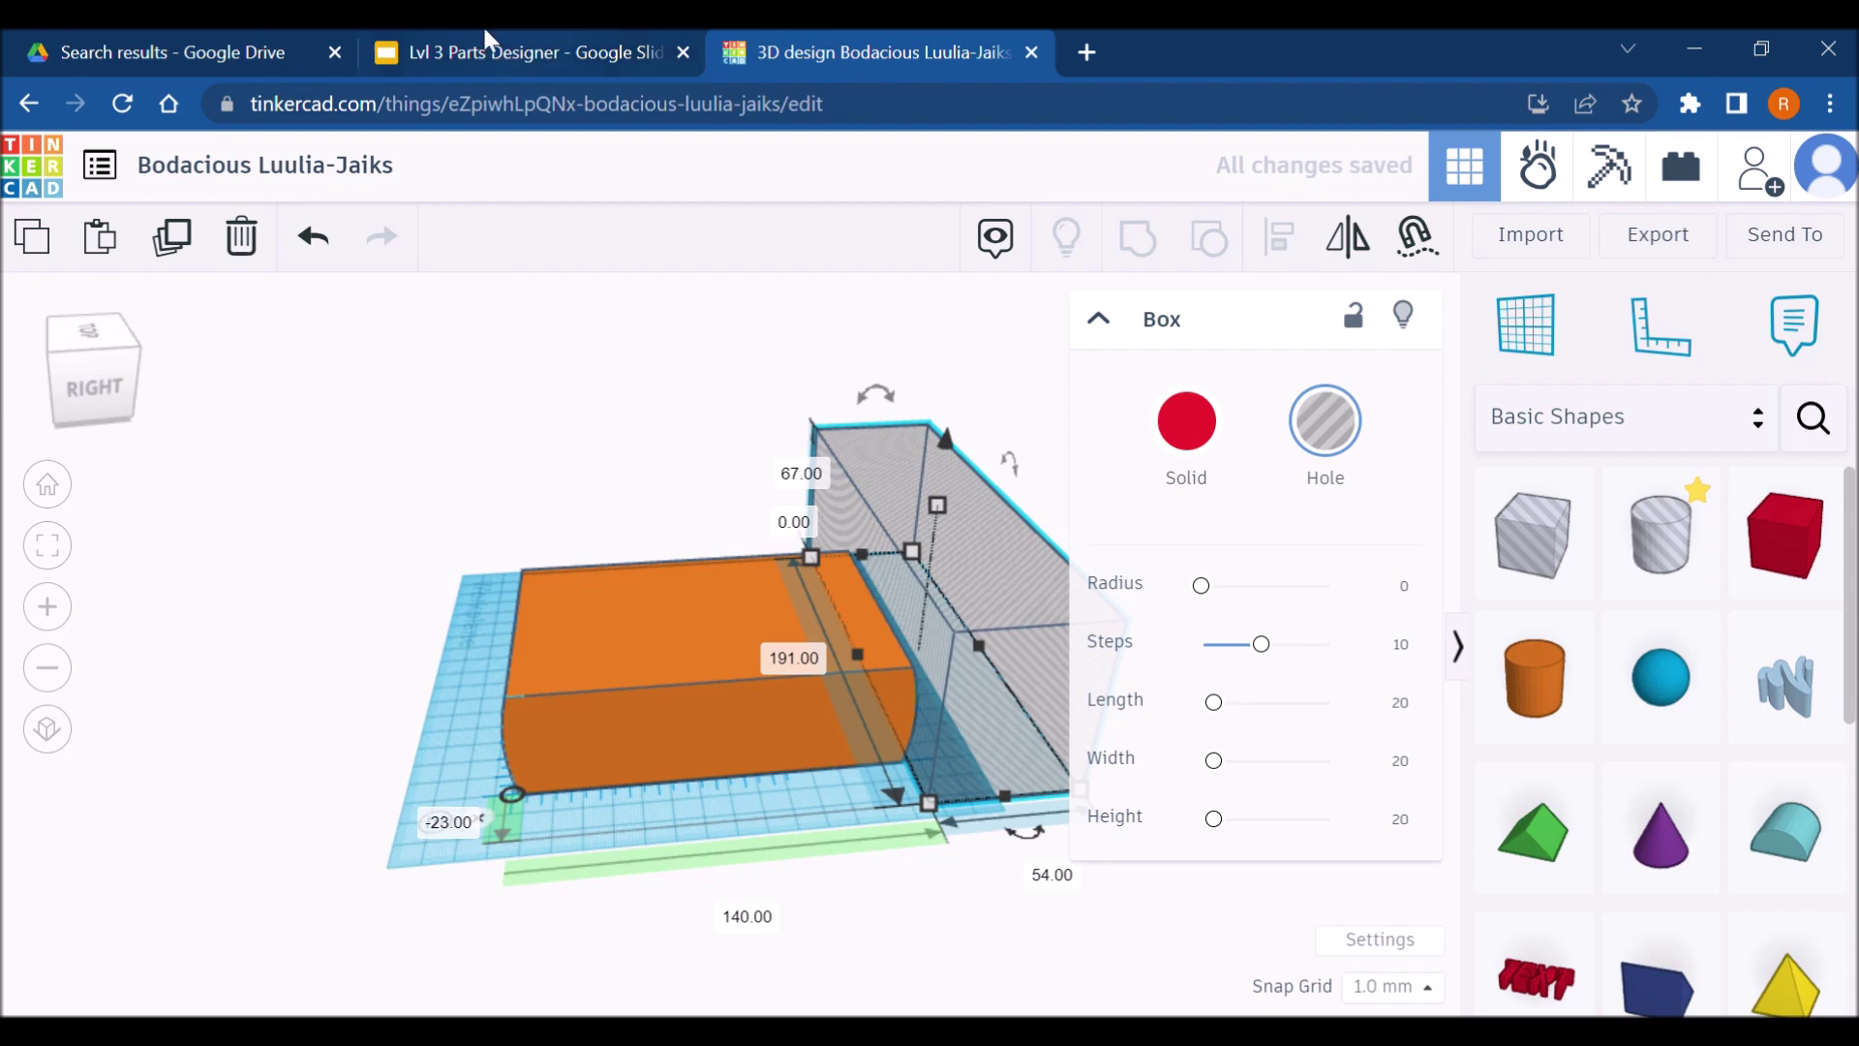
click(456, 52)
click(982, 49)
click(754, 925)
text(110)
key(Return)
Group the hole with the block to trim it, then view the reference drawing
click(1062, 947)
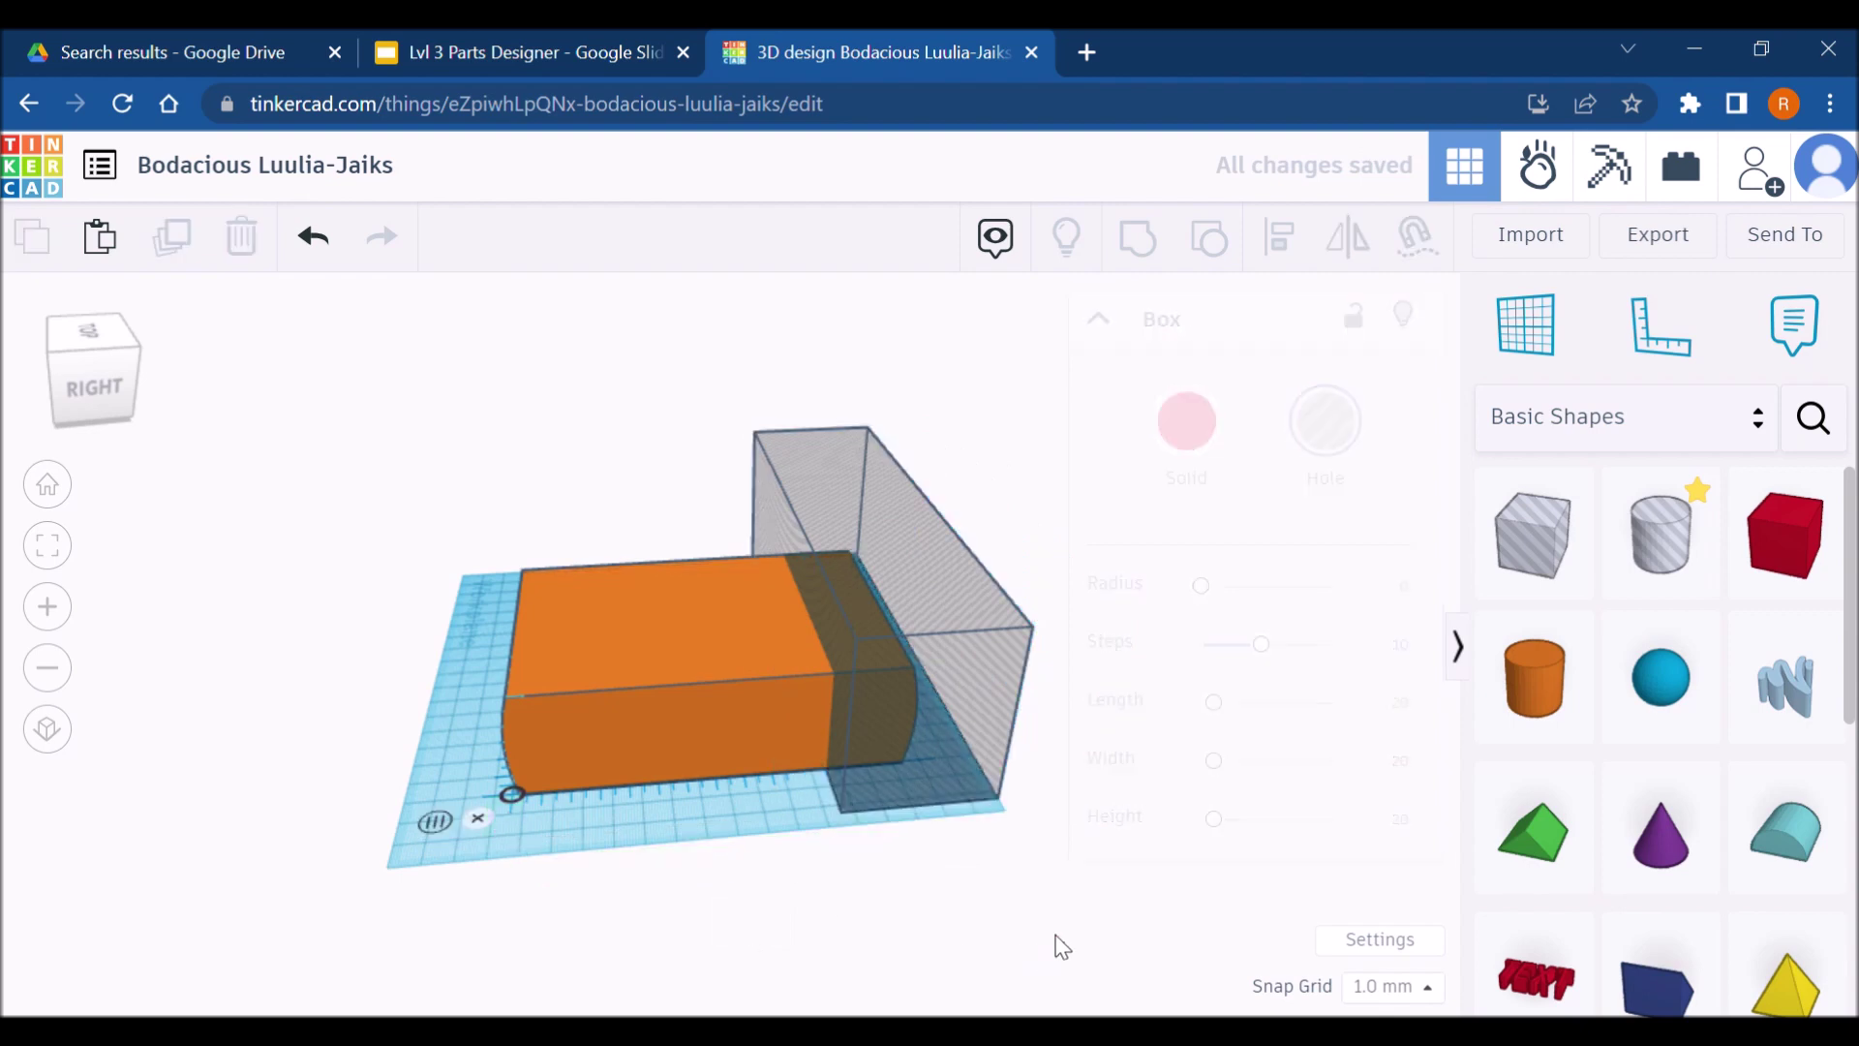
drag(1063, 947, 699, 571)
key(ctrl+g)
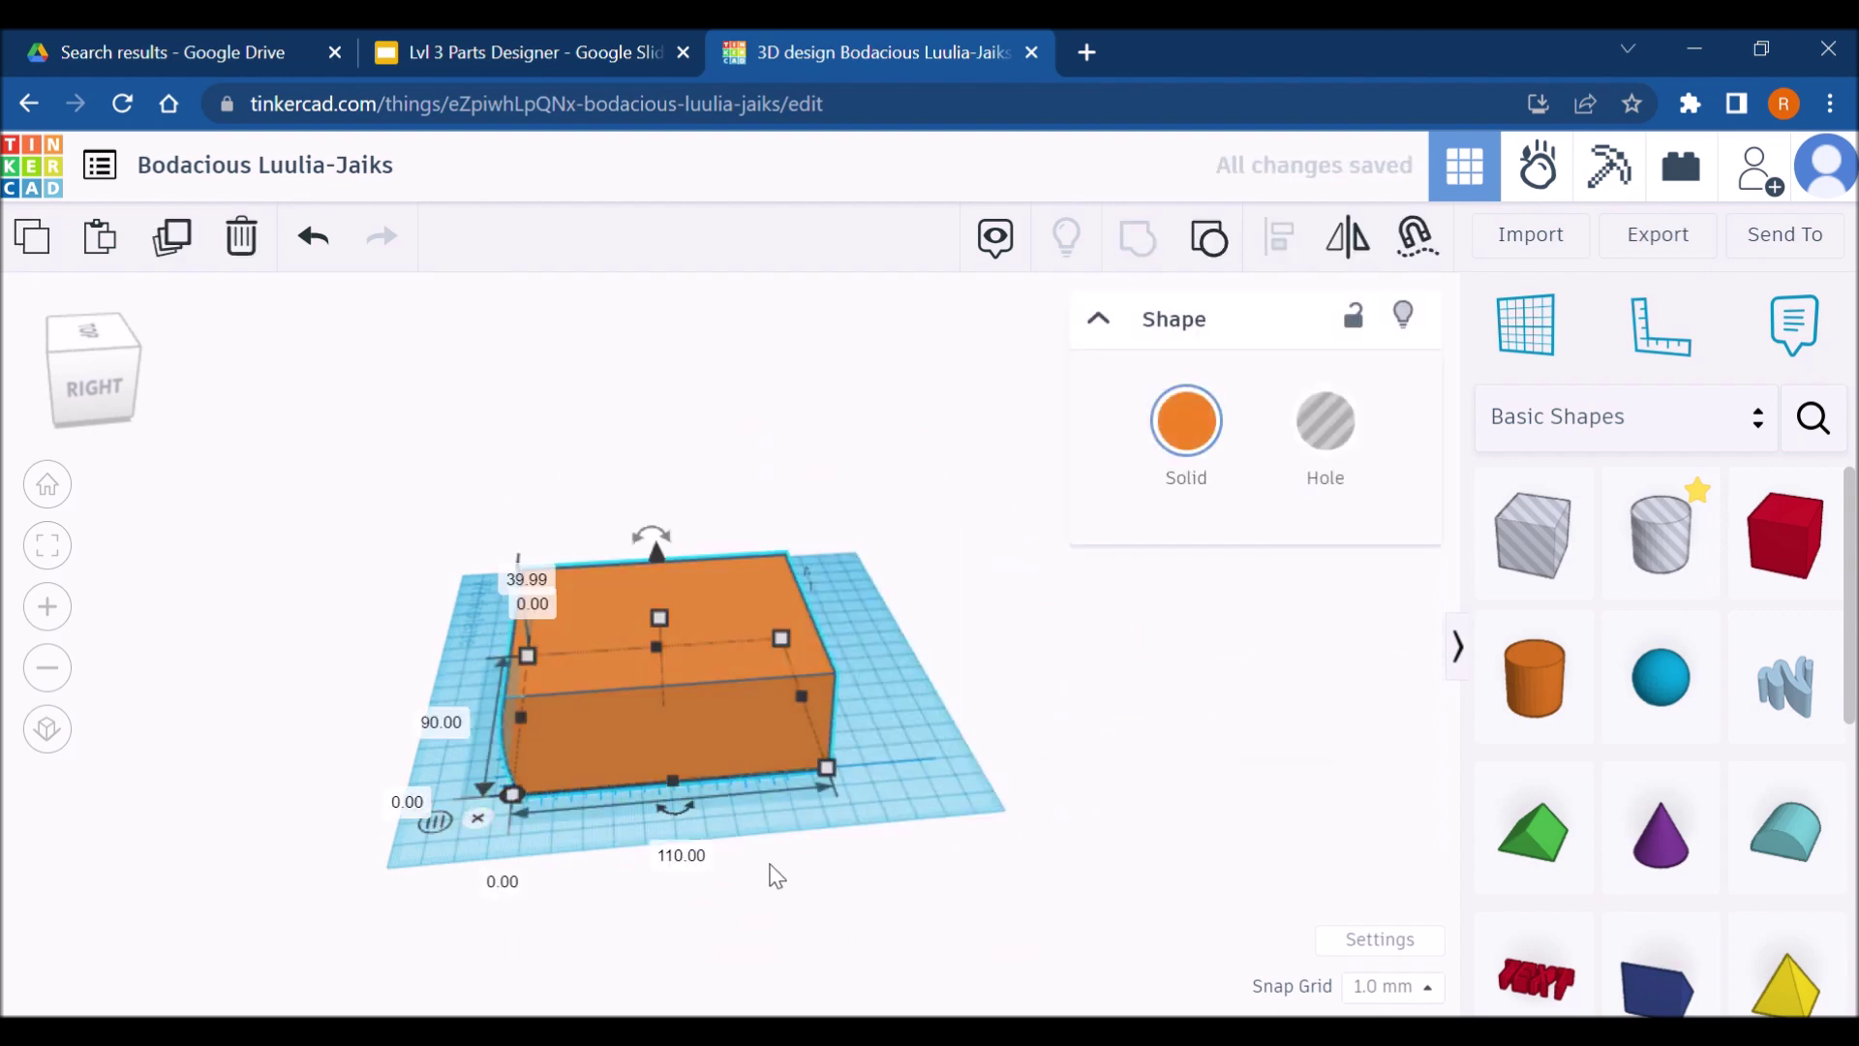
right_drag(768, 872, 997, 746)
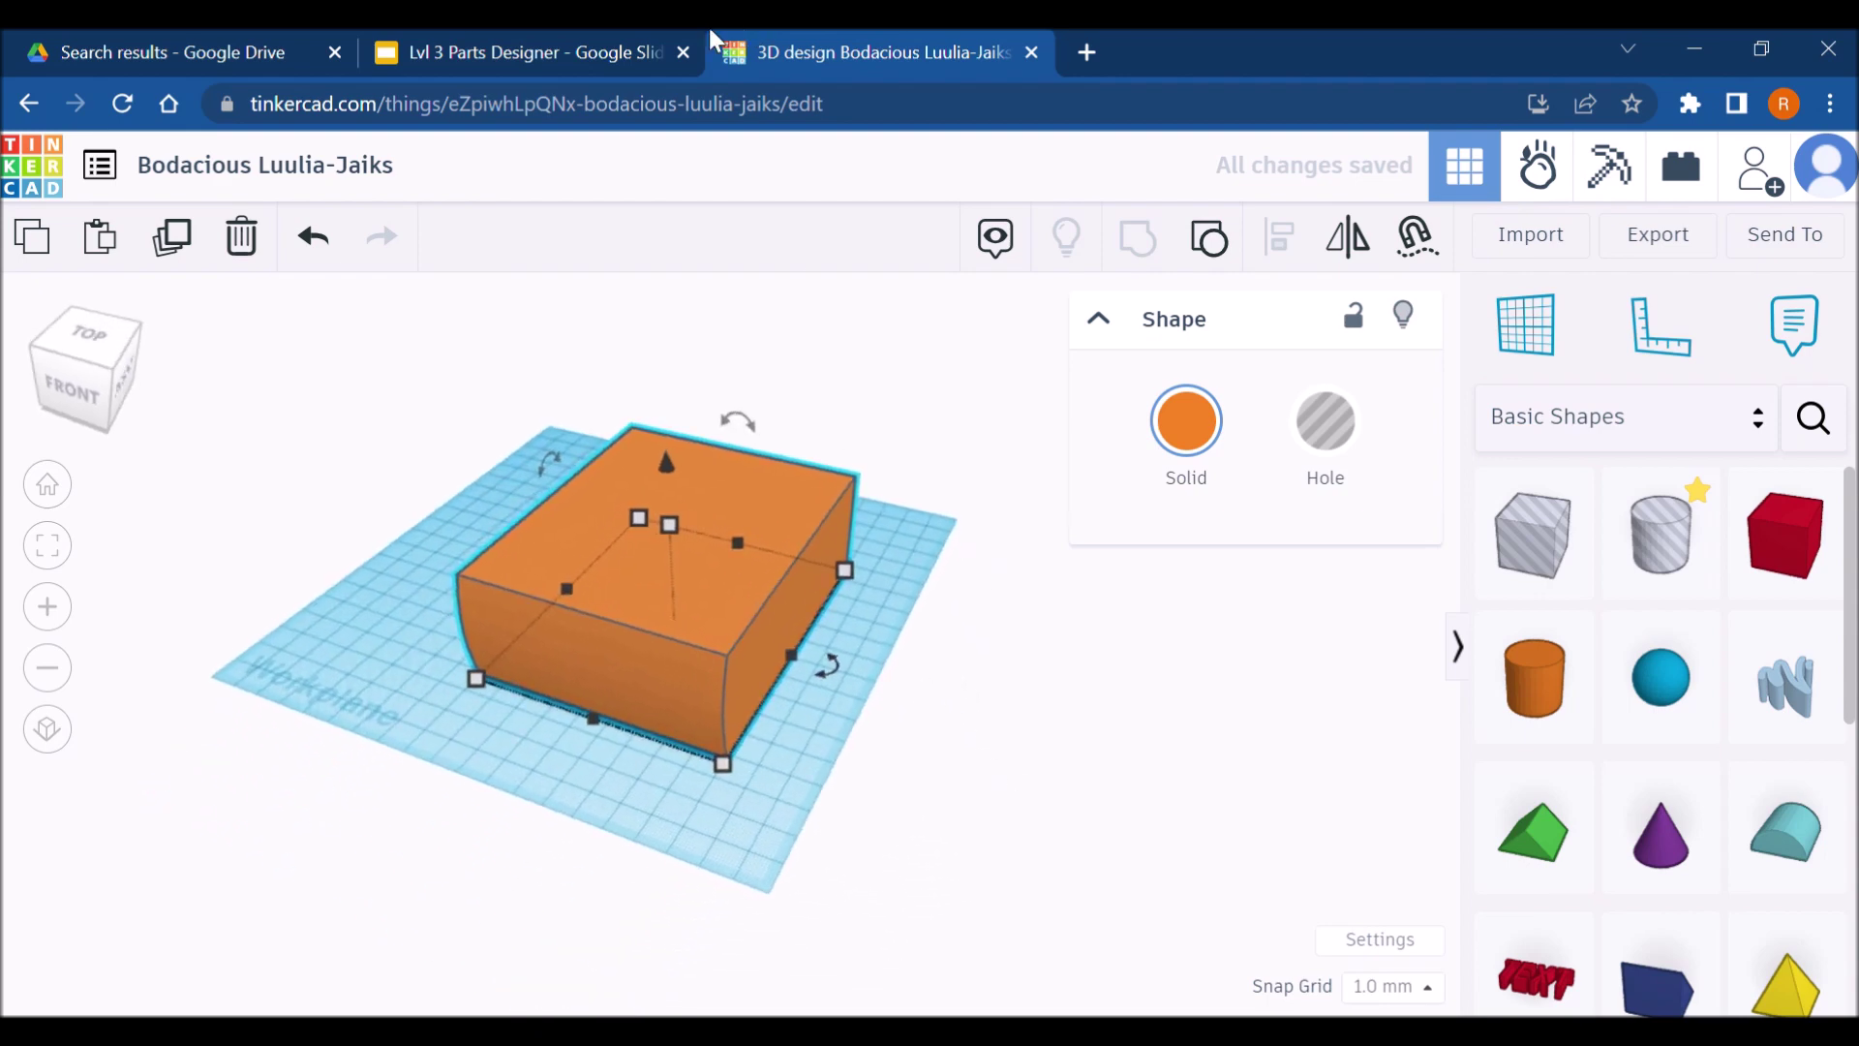
click(542, 51)
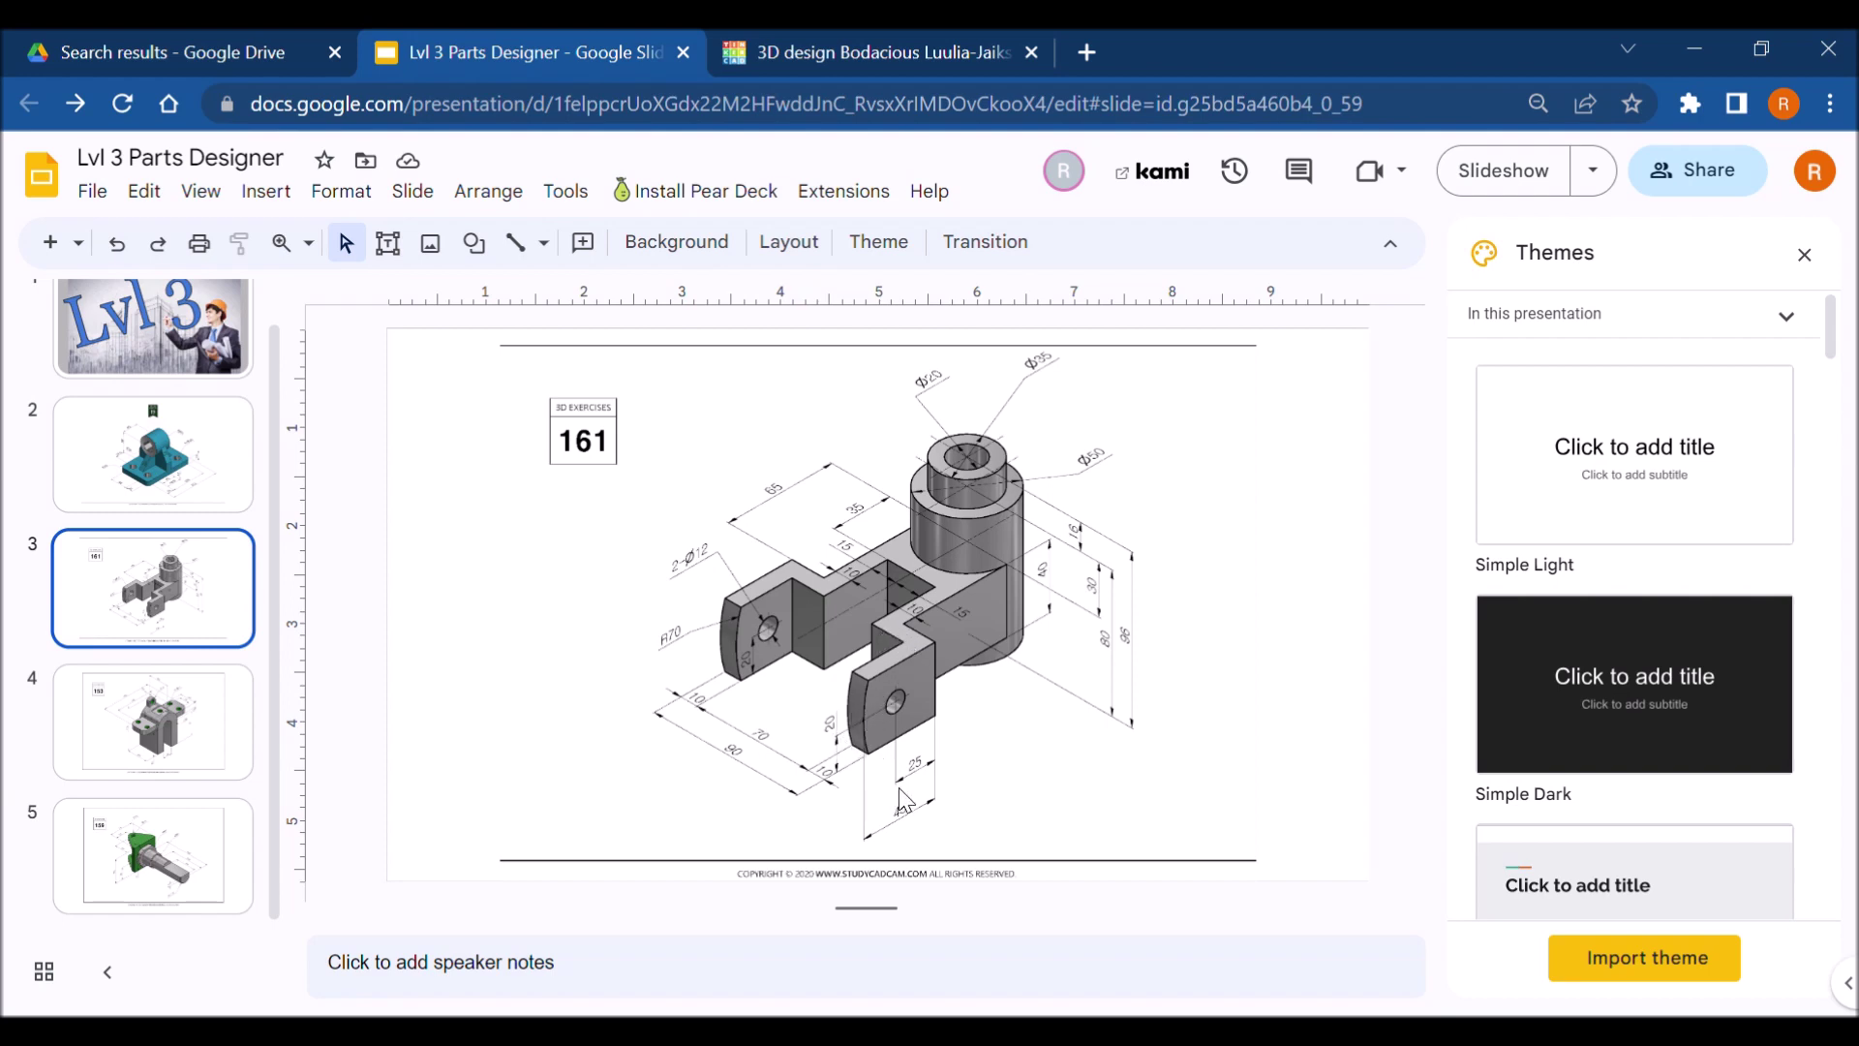
Place a box hole near the block and set its dimension to 35 mm
click(906, 51)
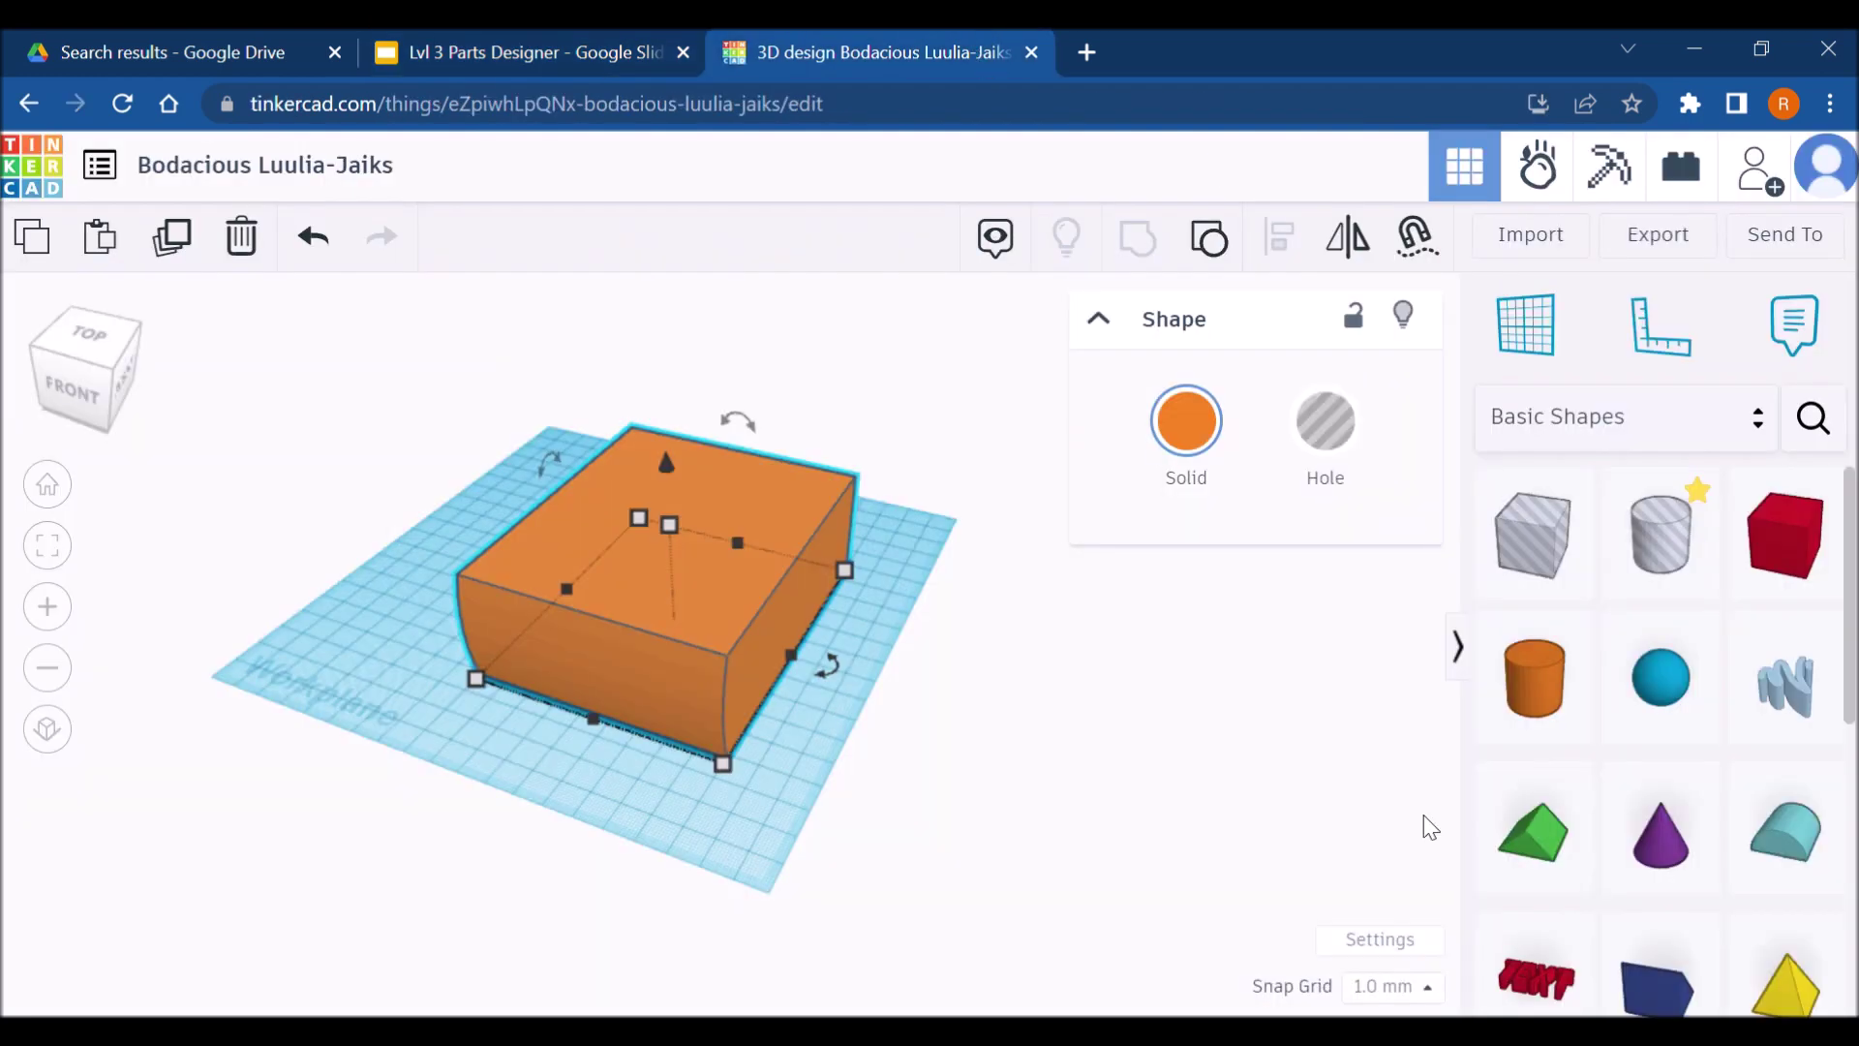
drag(1543, 593, 516, 713)
key(ctrl+z)
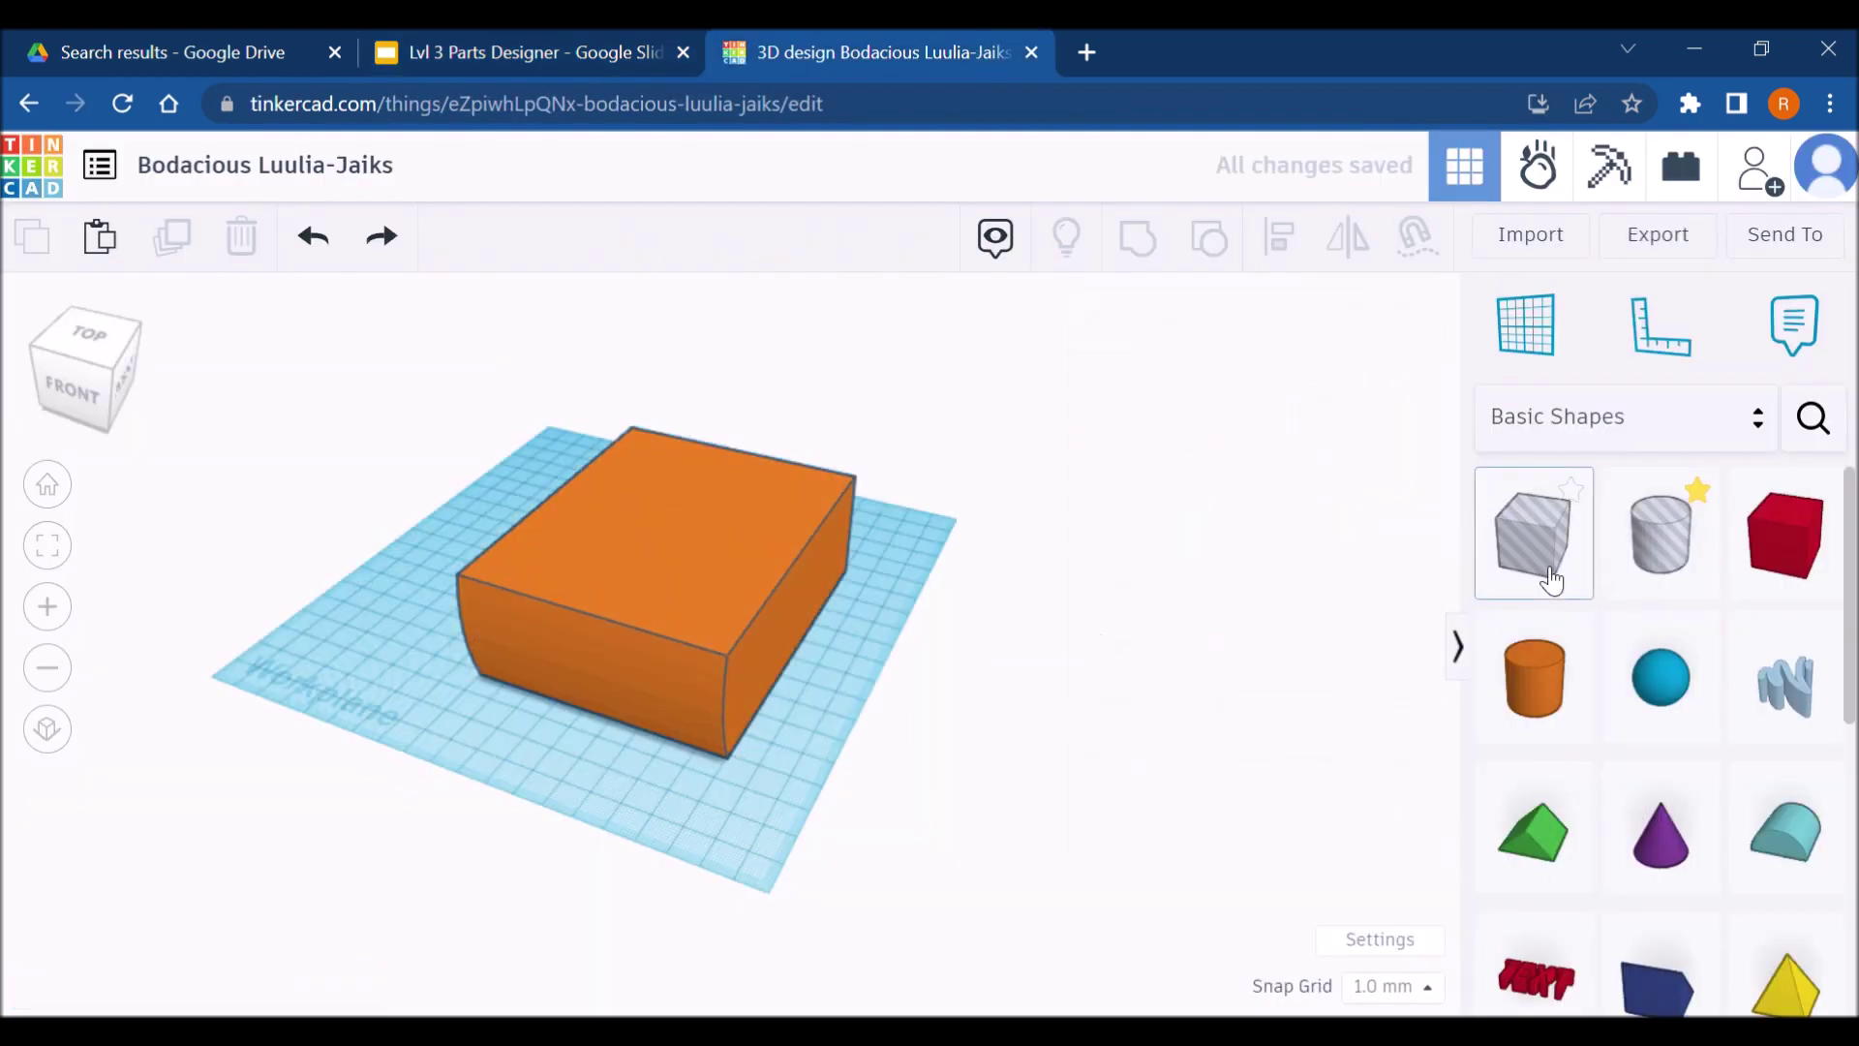
drag(1540, 571, 523, 653)
click(608, 38)
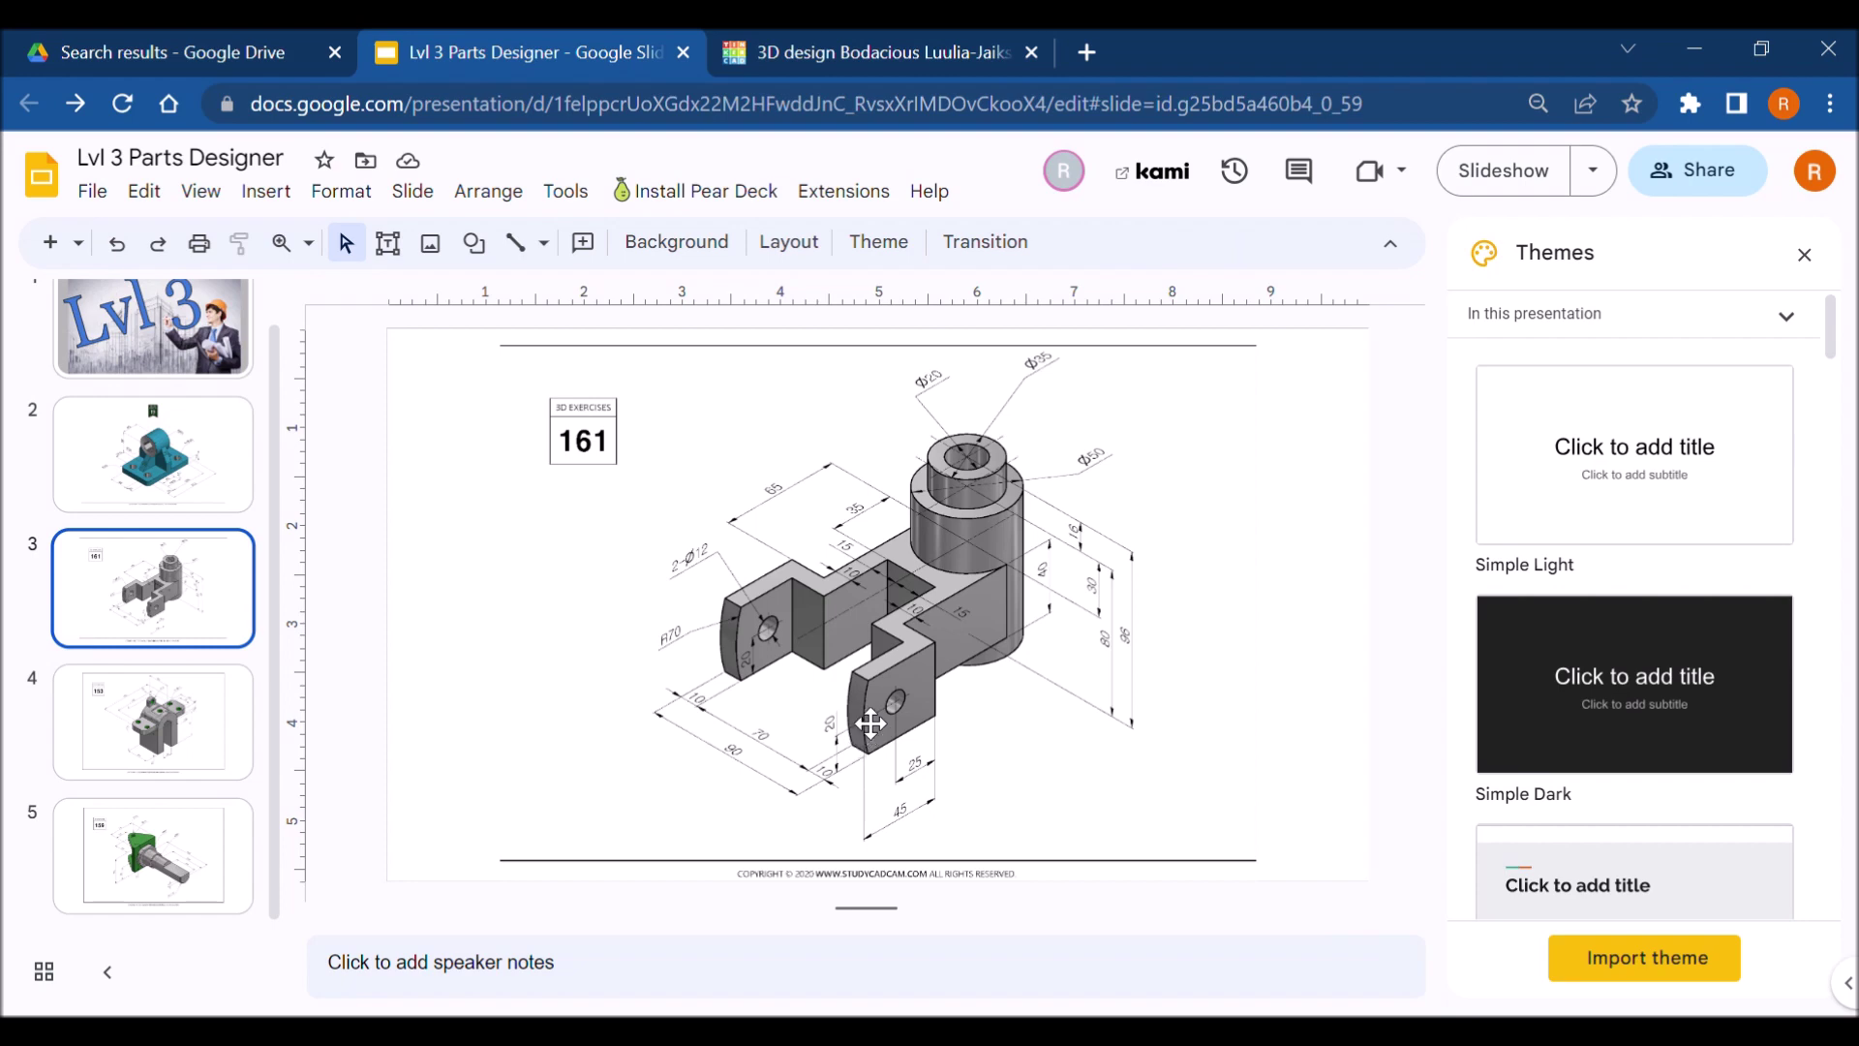
click(930, 54)
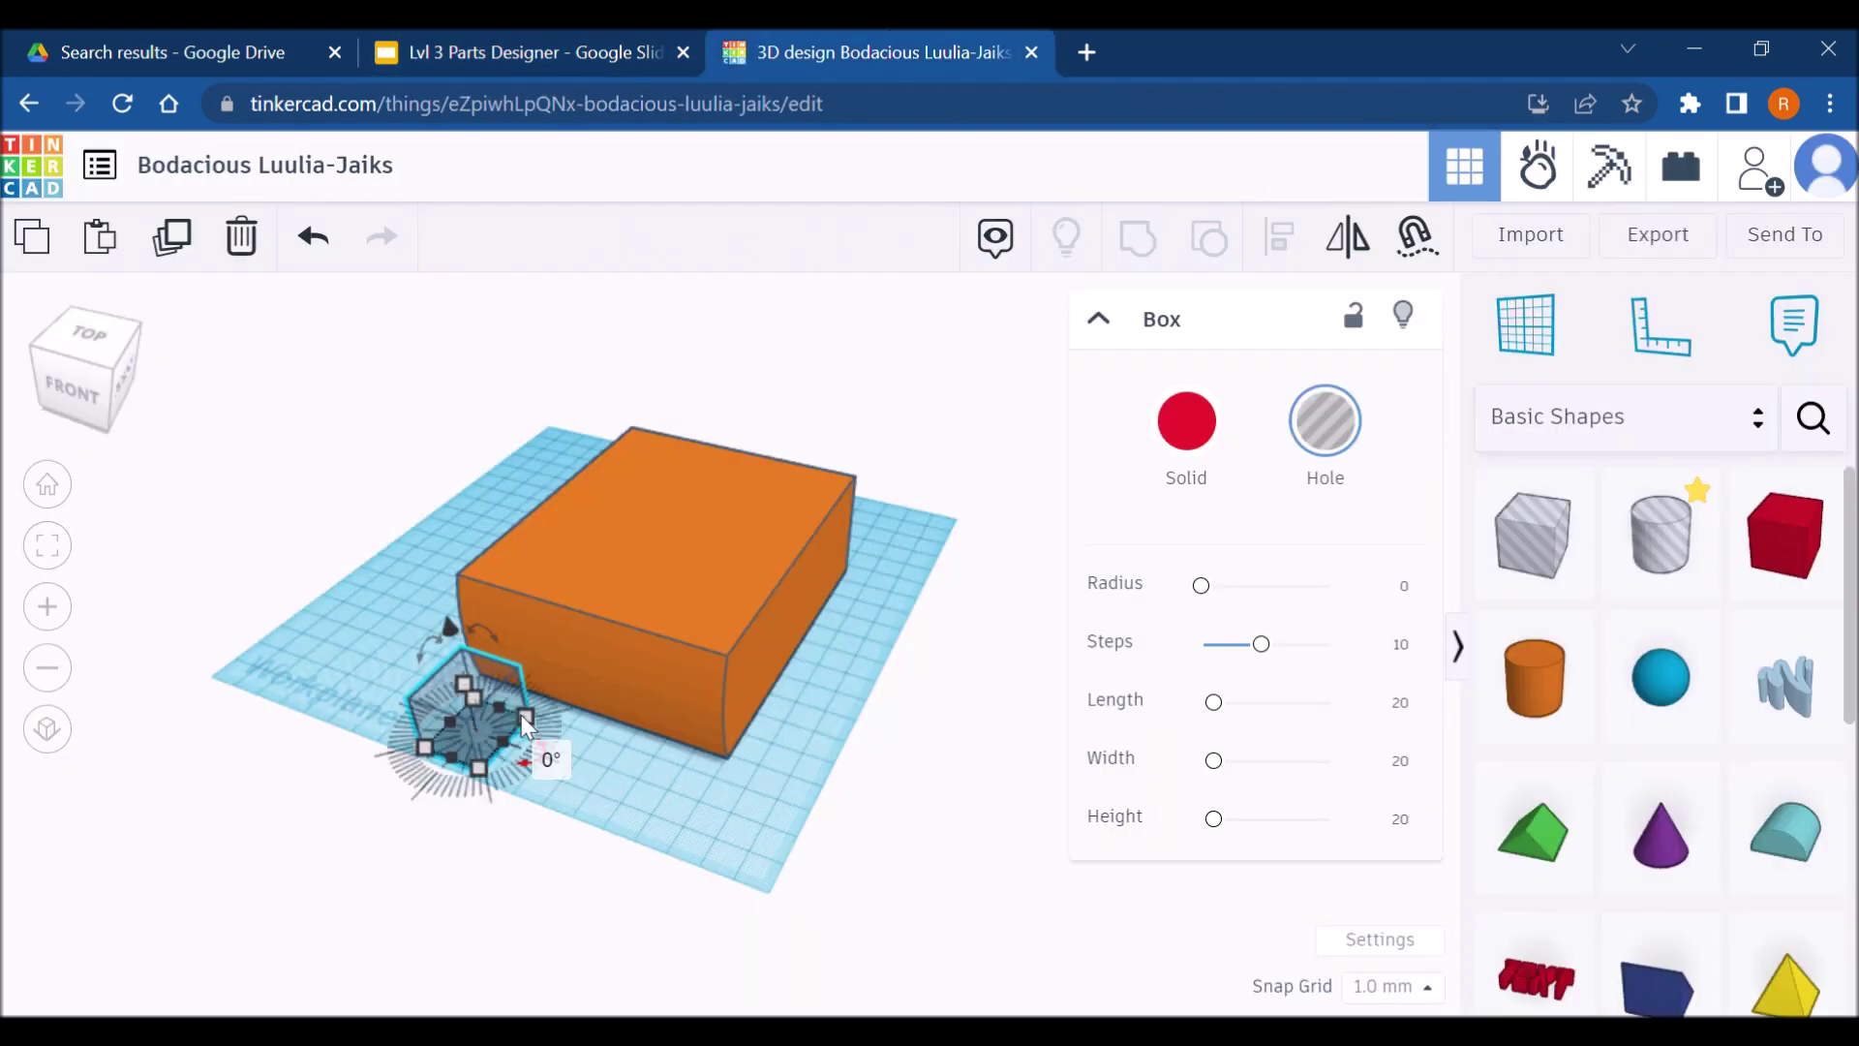
click(644, 783)
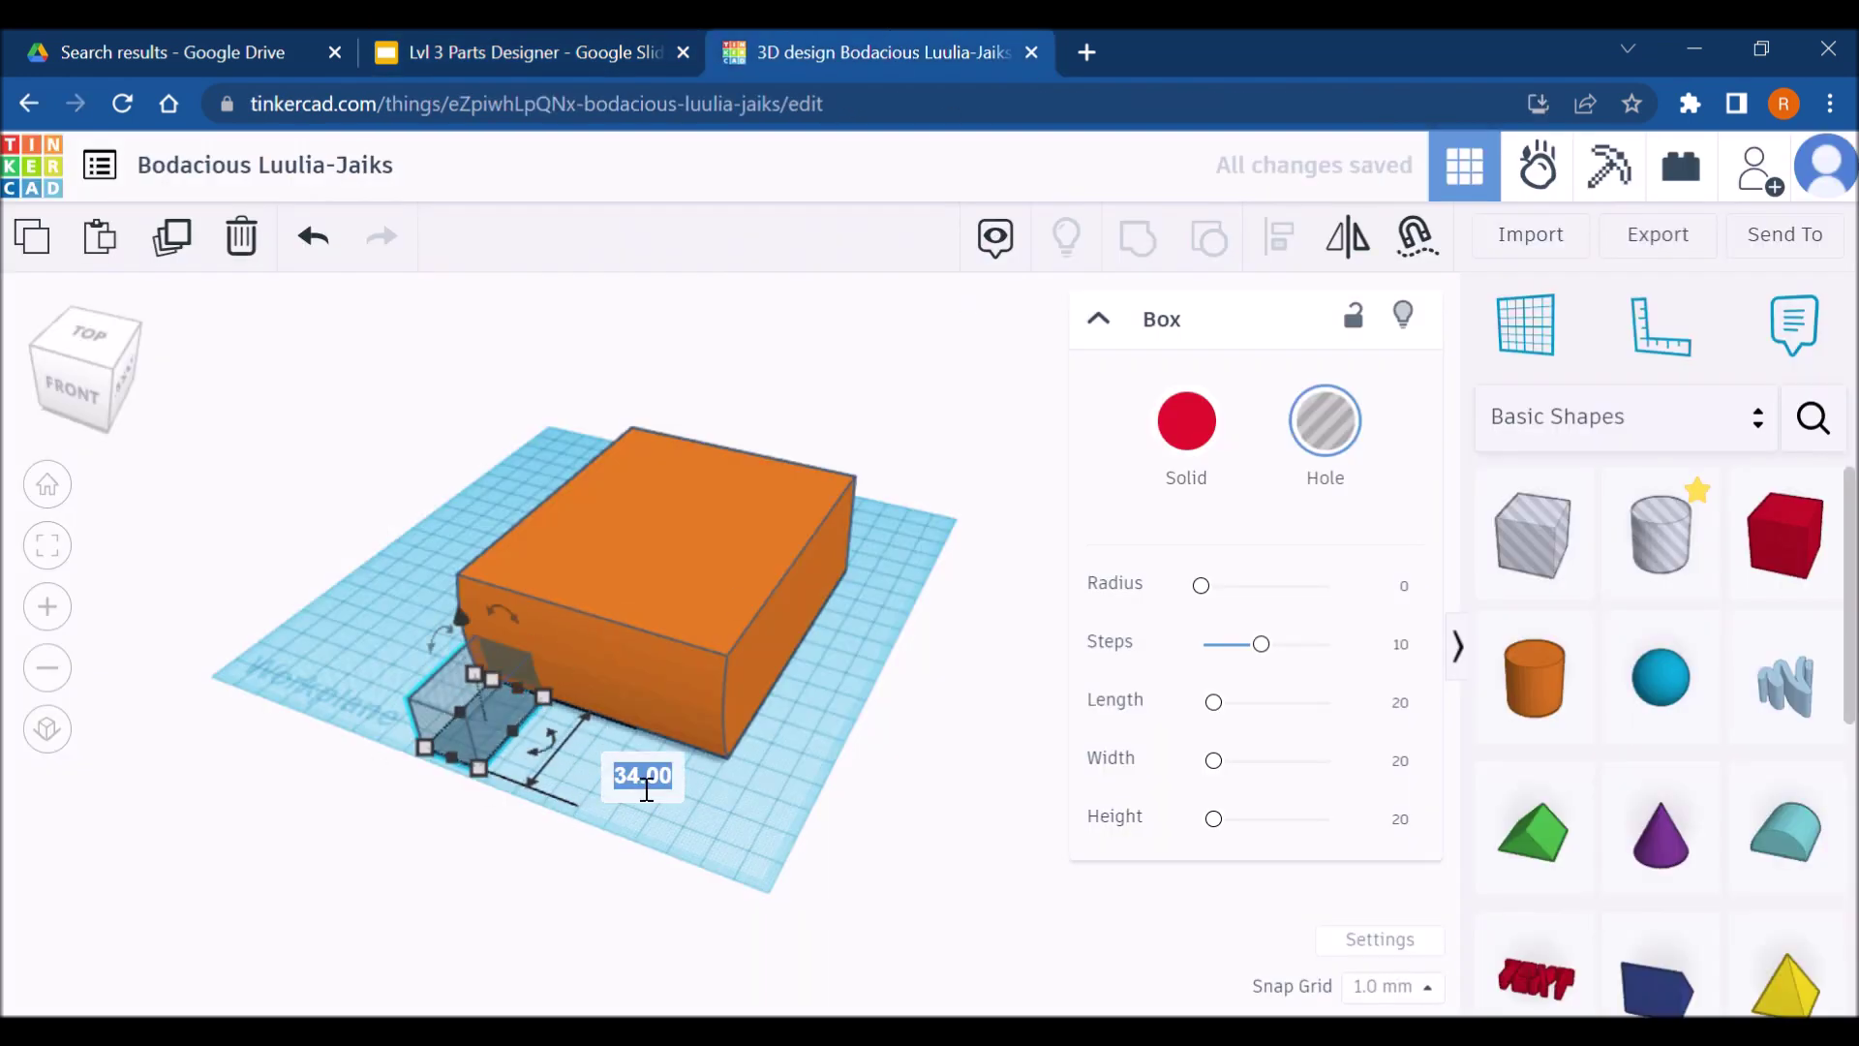
text(35)
key(Return)
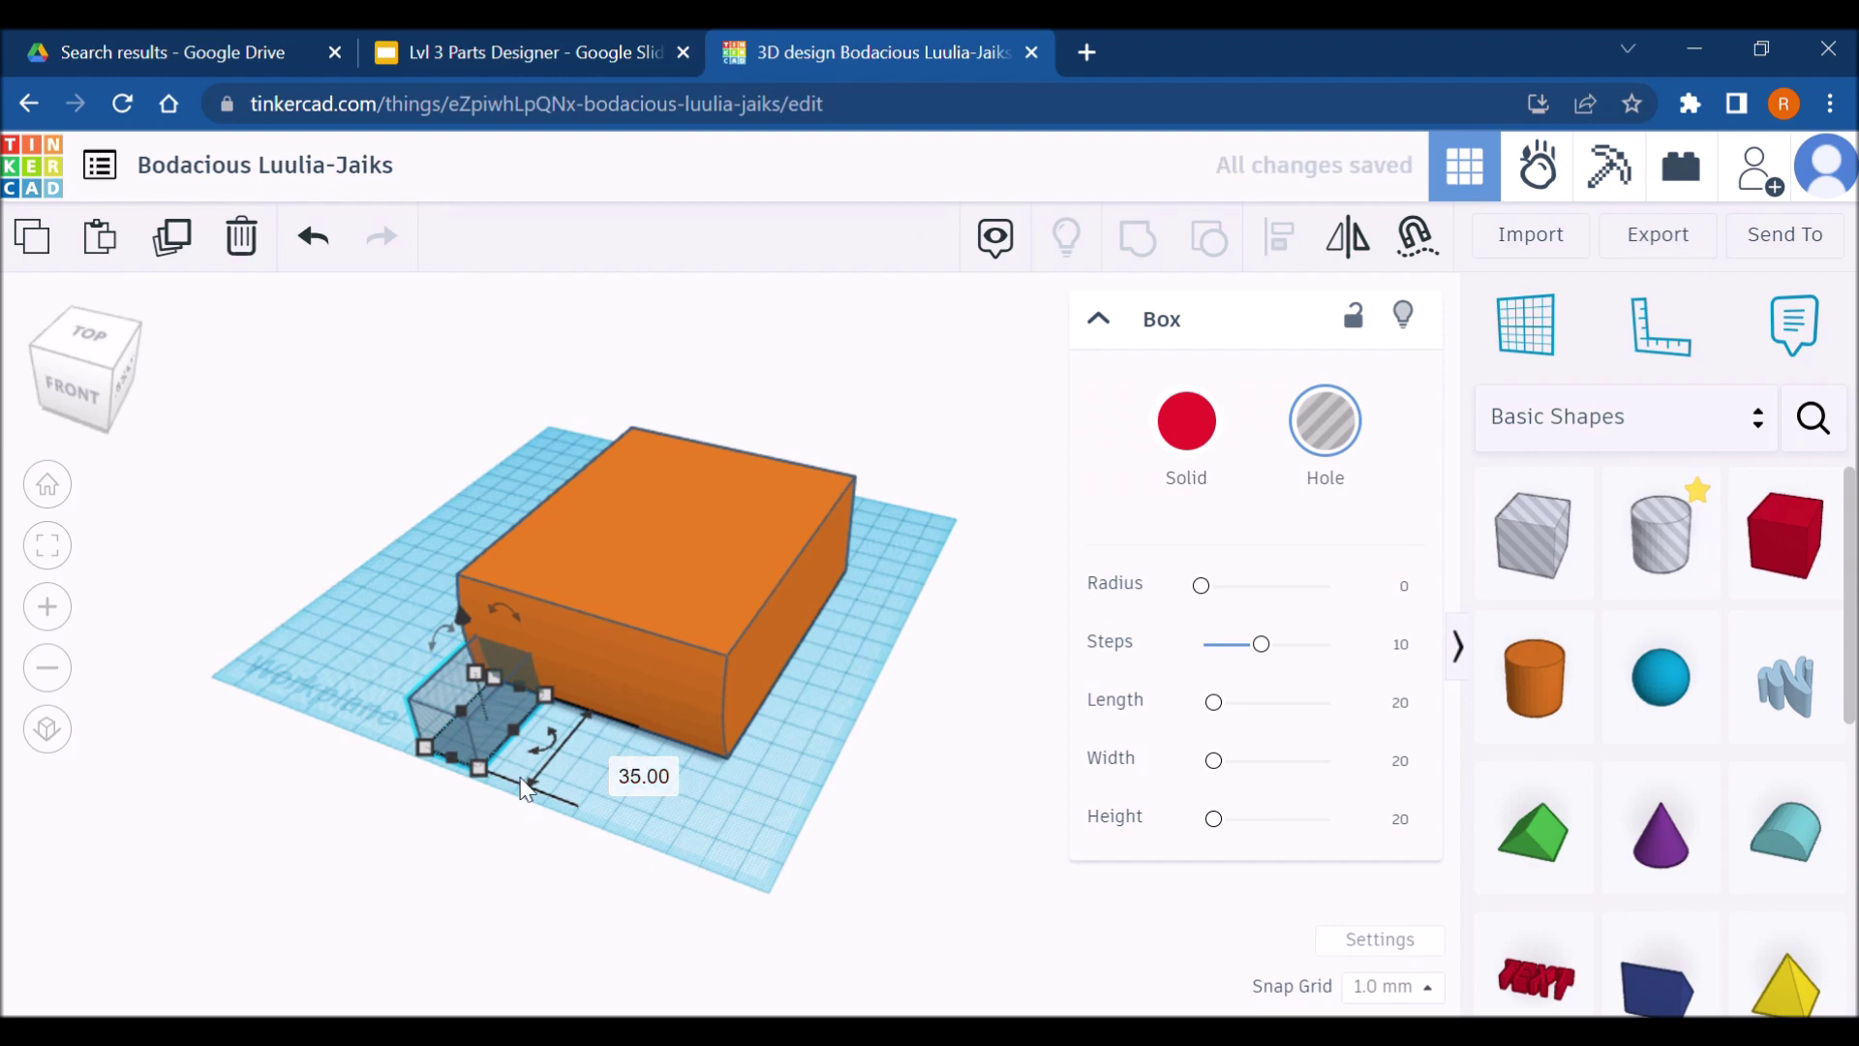
Make the hole taller than the block and set its width to 70 mm
drag(467, 674, 438, 581)
click(550, 39)
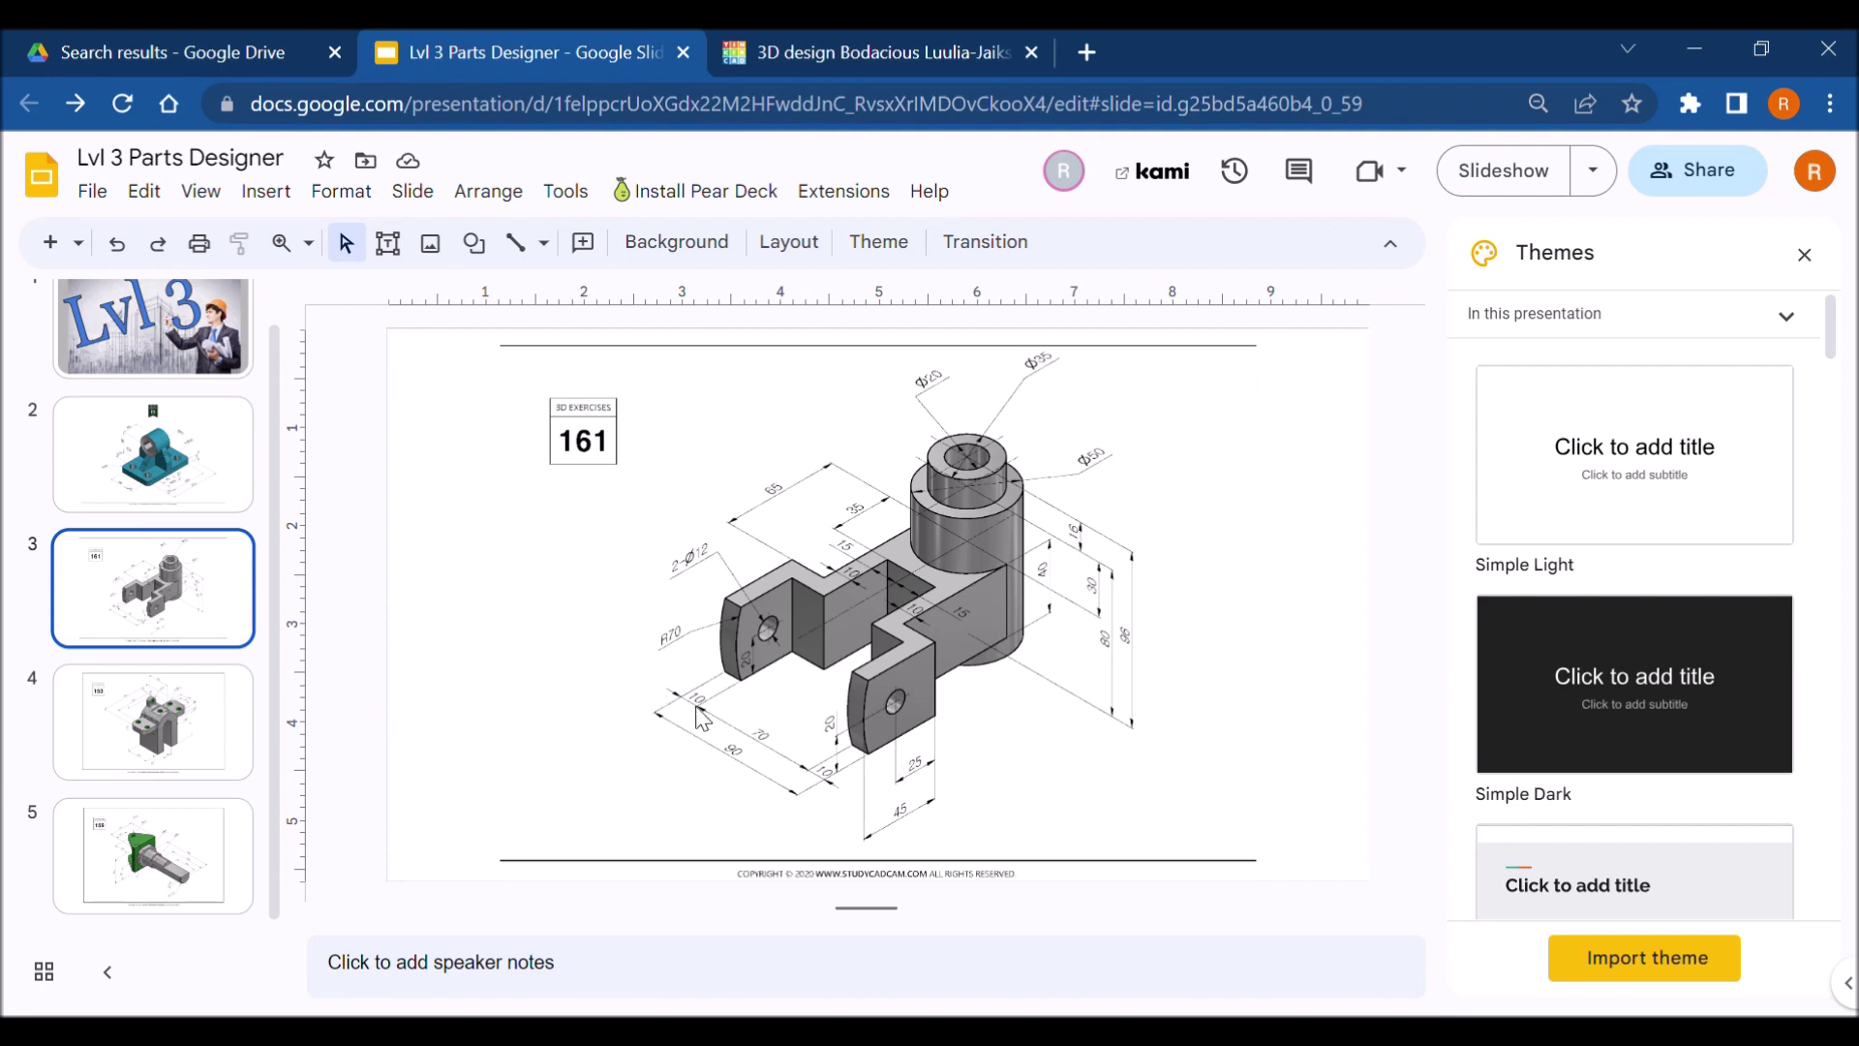
click(959, 44)
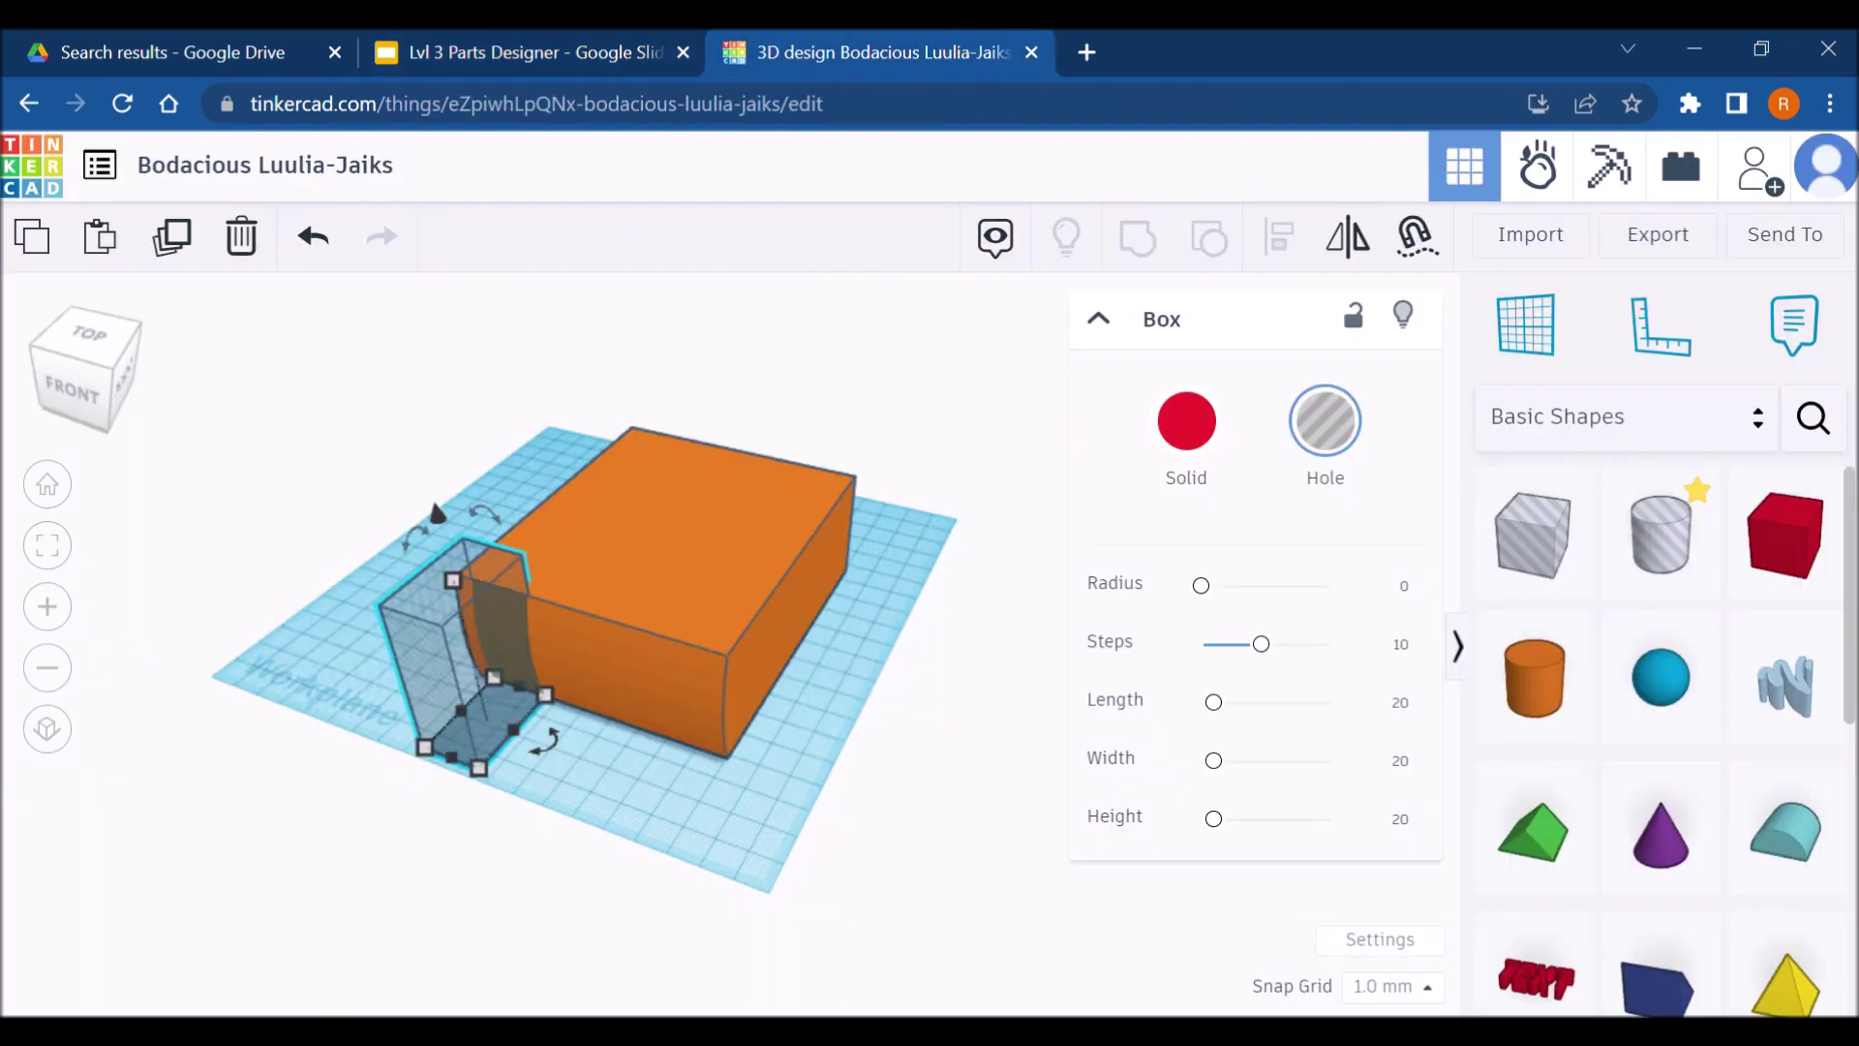
drag(523, 726, 579, 804)
click(431, 896)
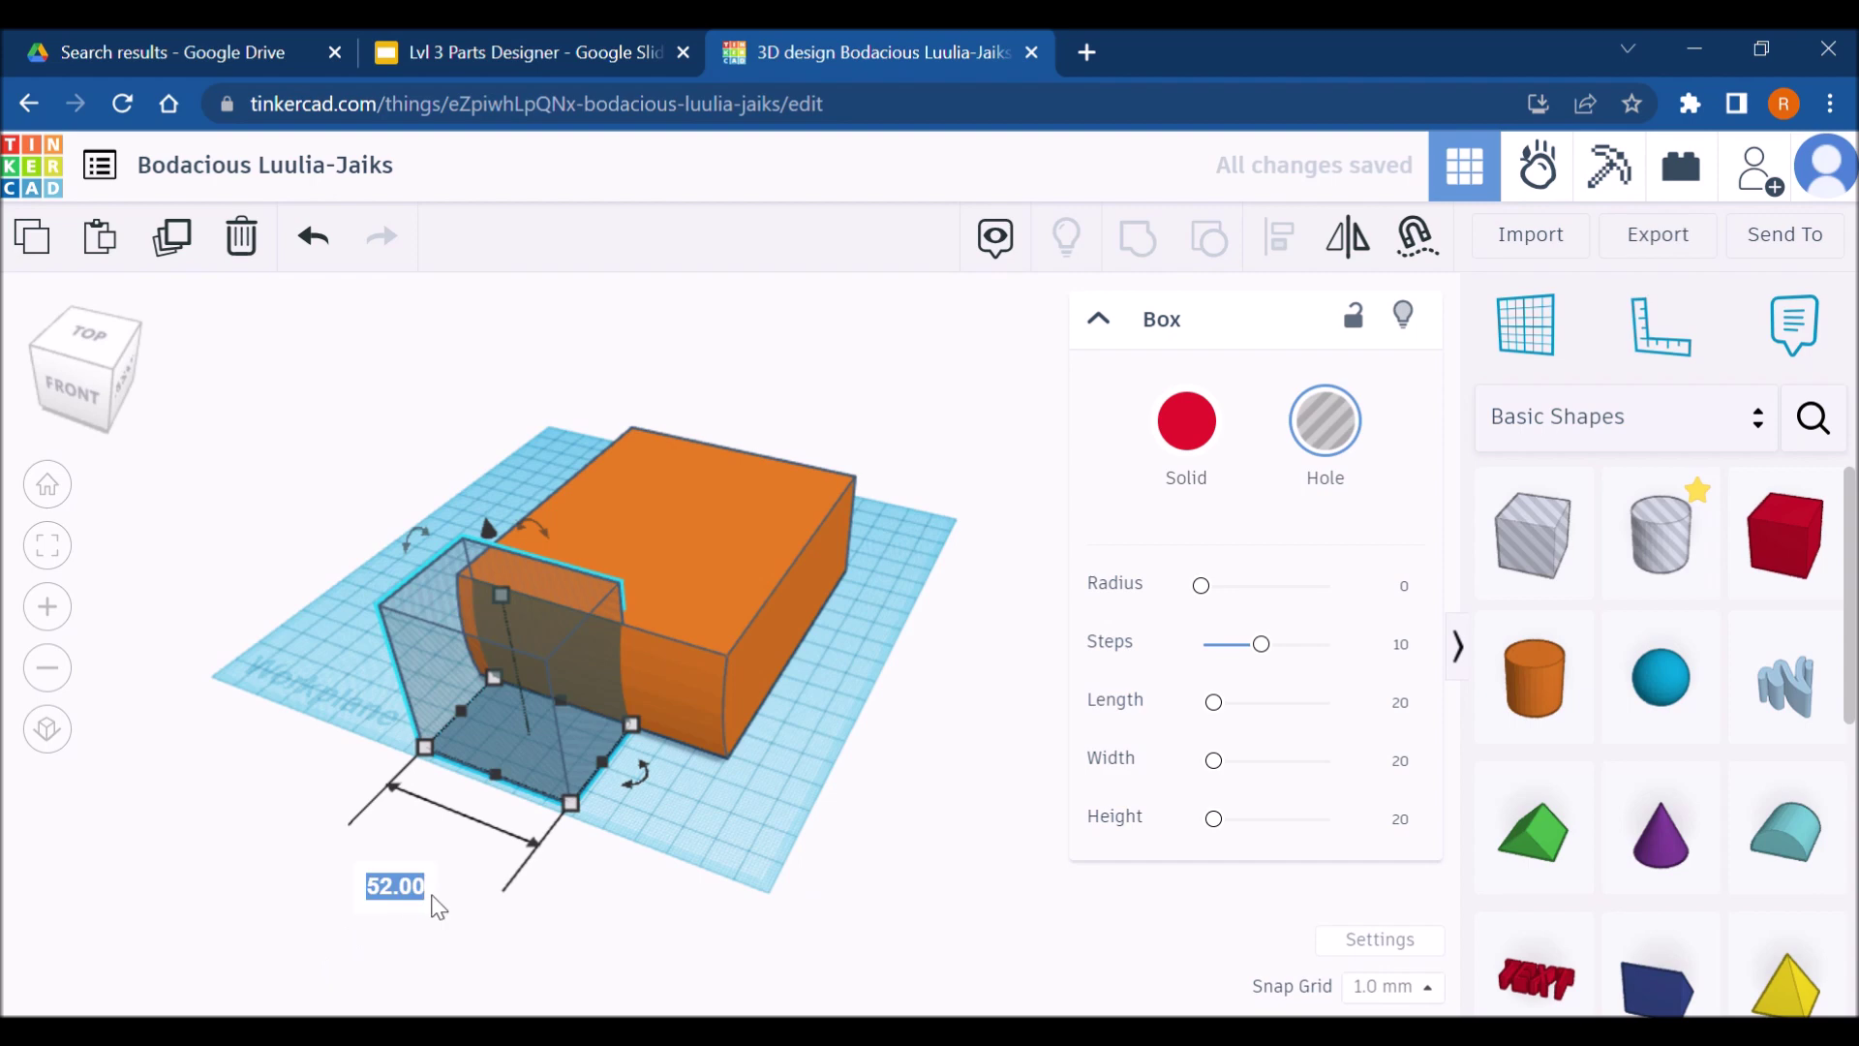
text(70)
key(Return)
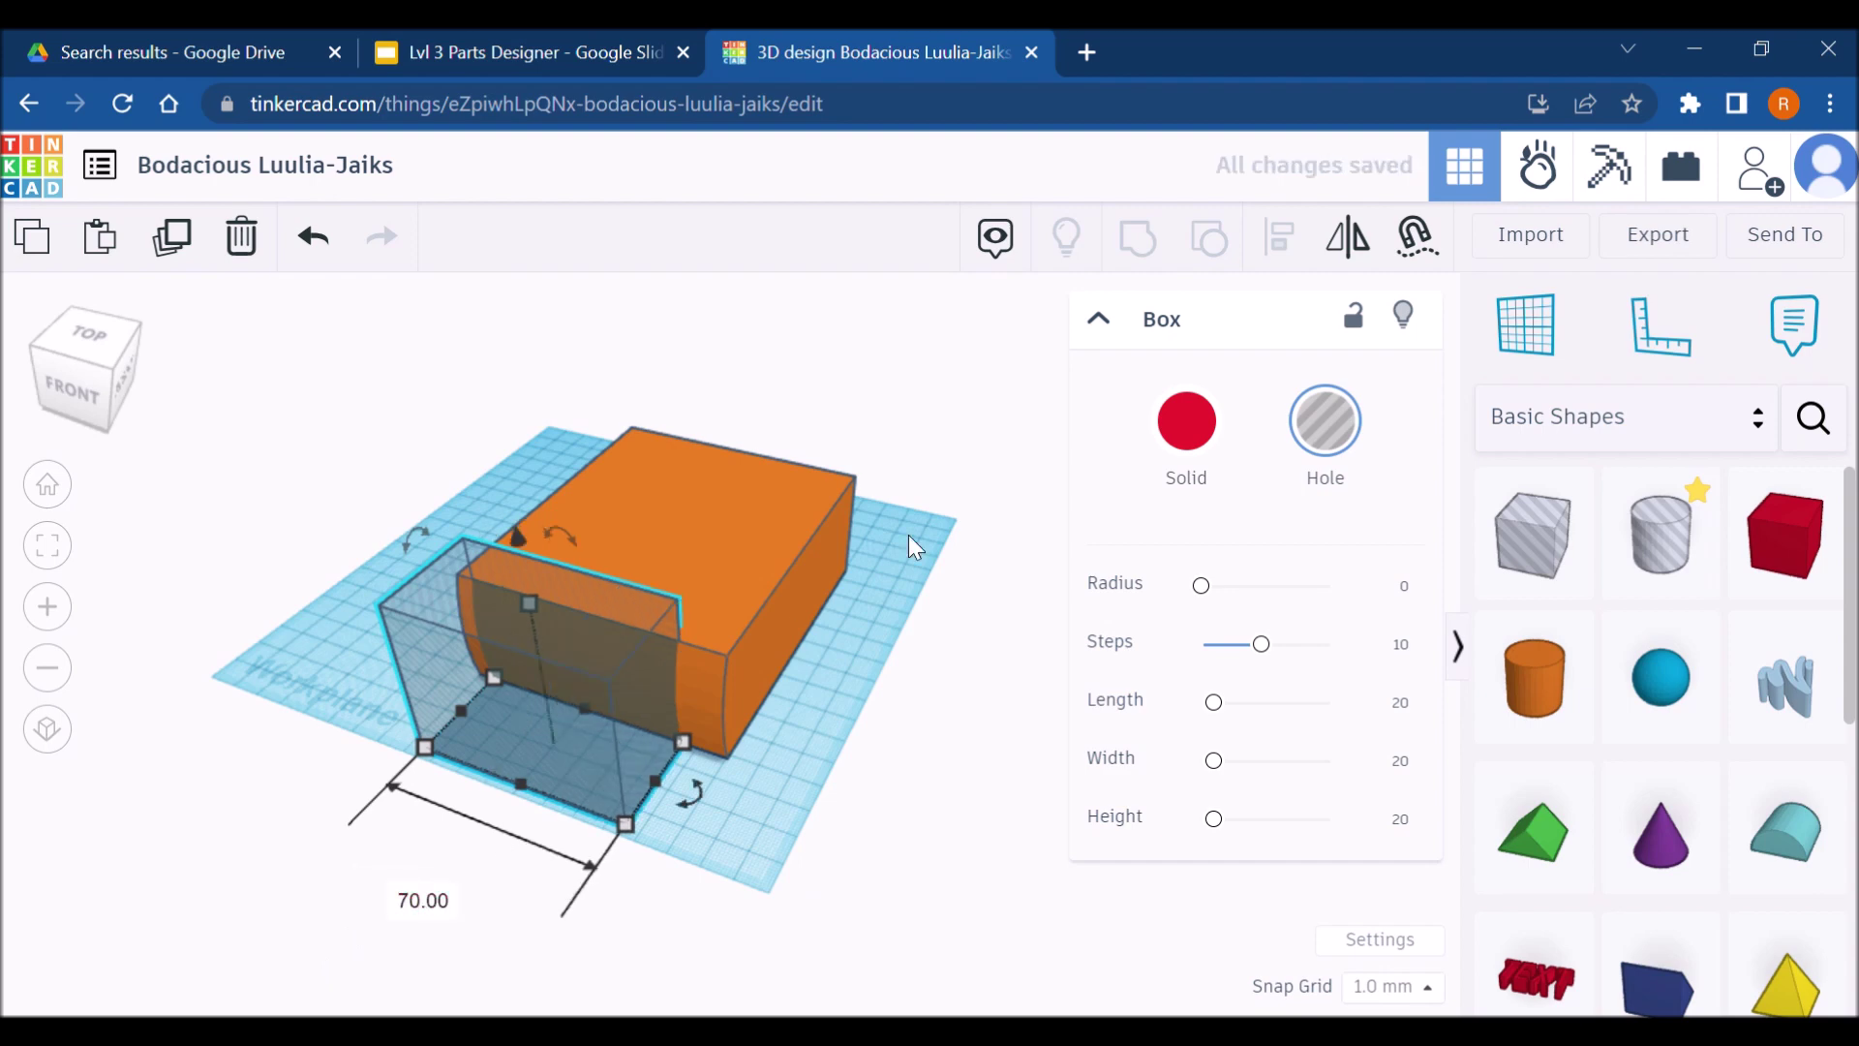
Align the hole centred on the block's front end, group them, and return to Slides
drag(881, 906, 506, 537)
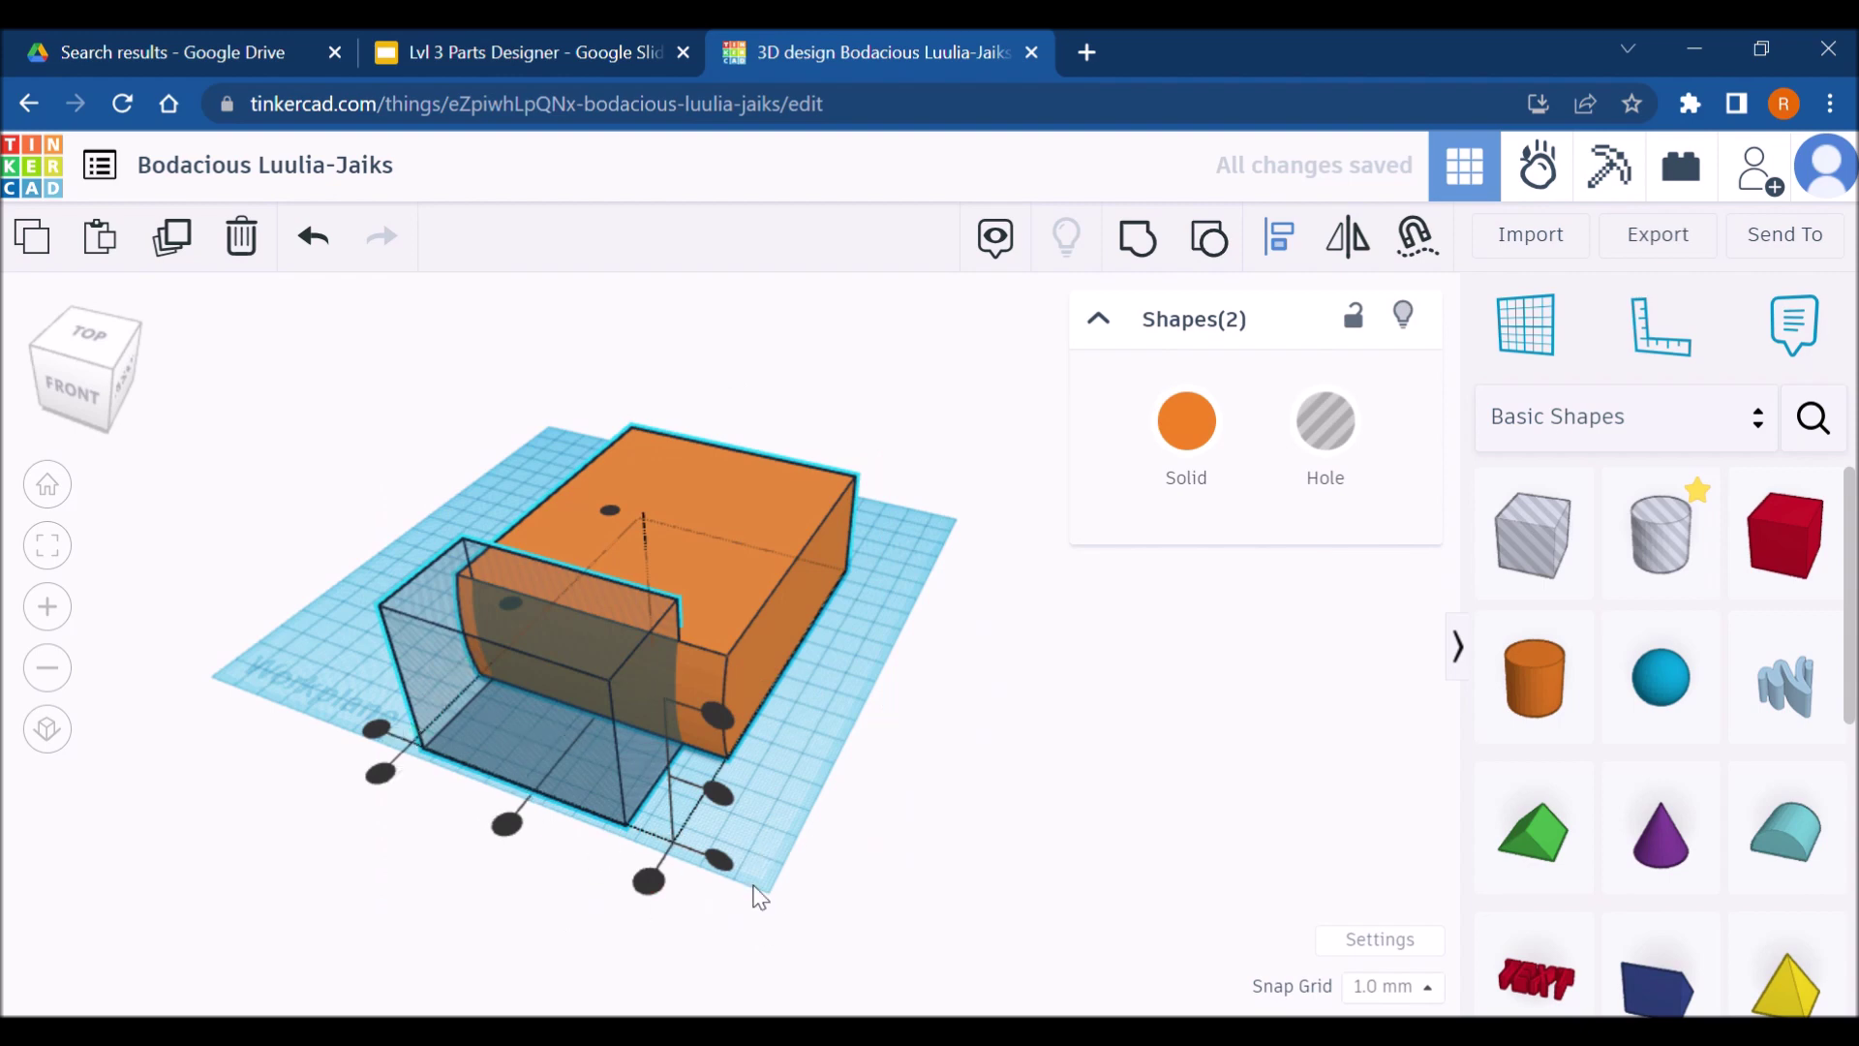
click(380, 730)
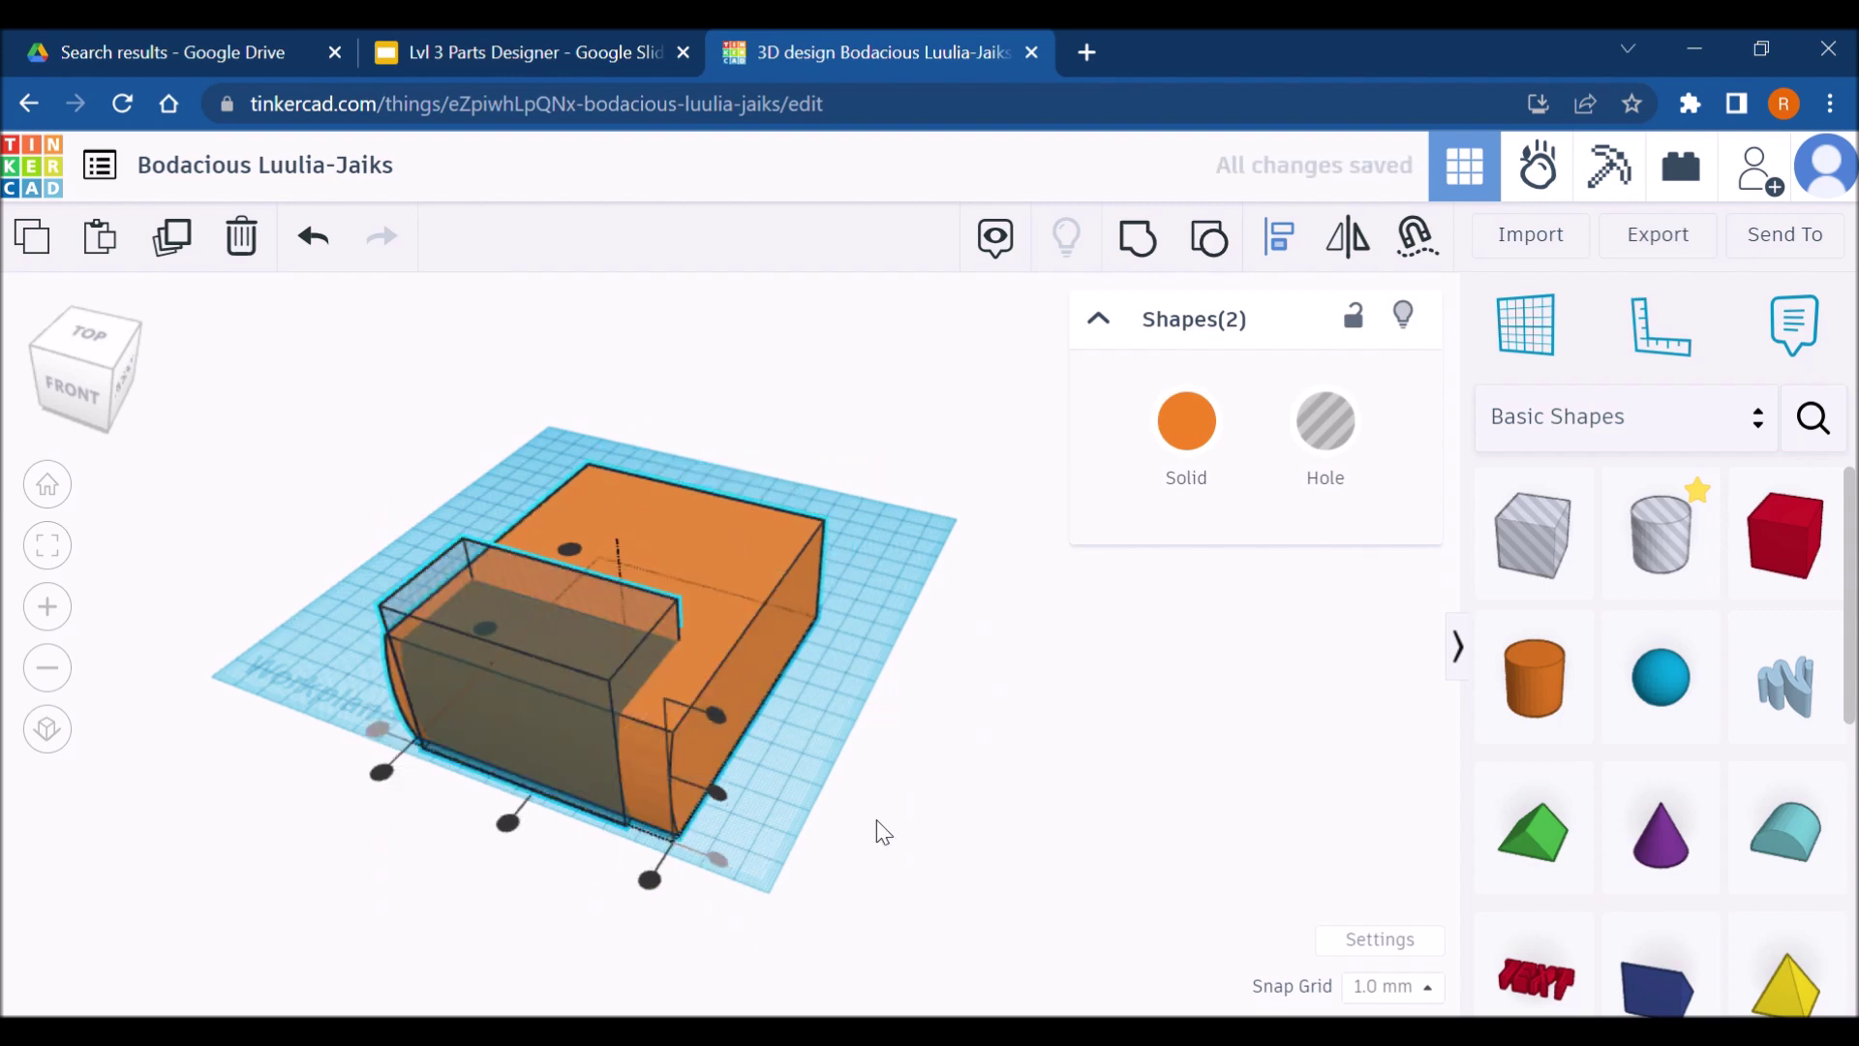
click(511, 828)
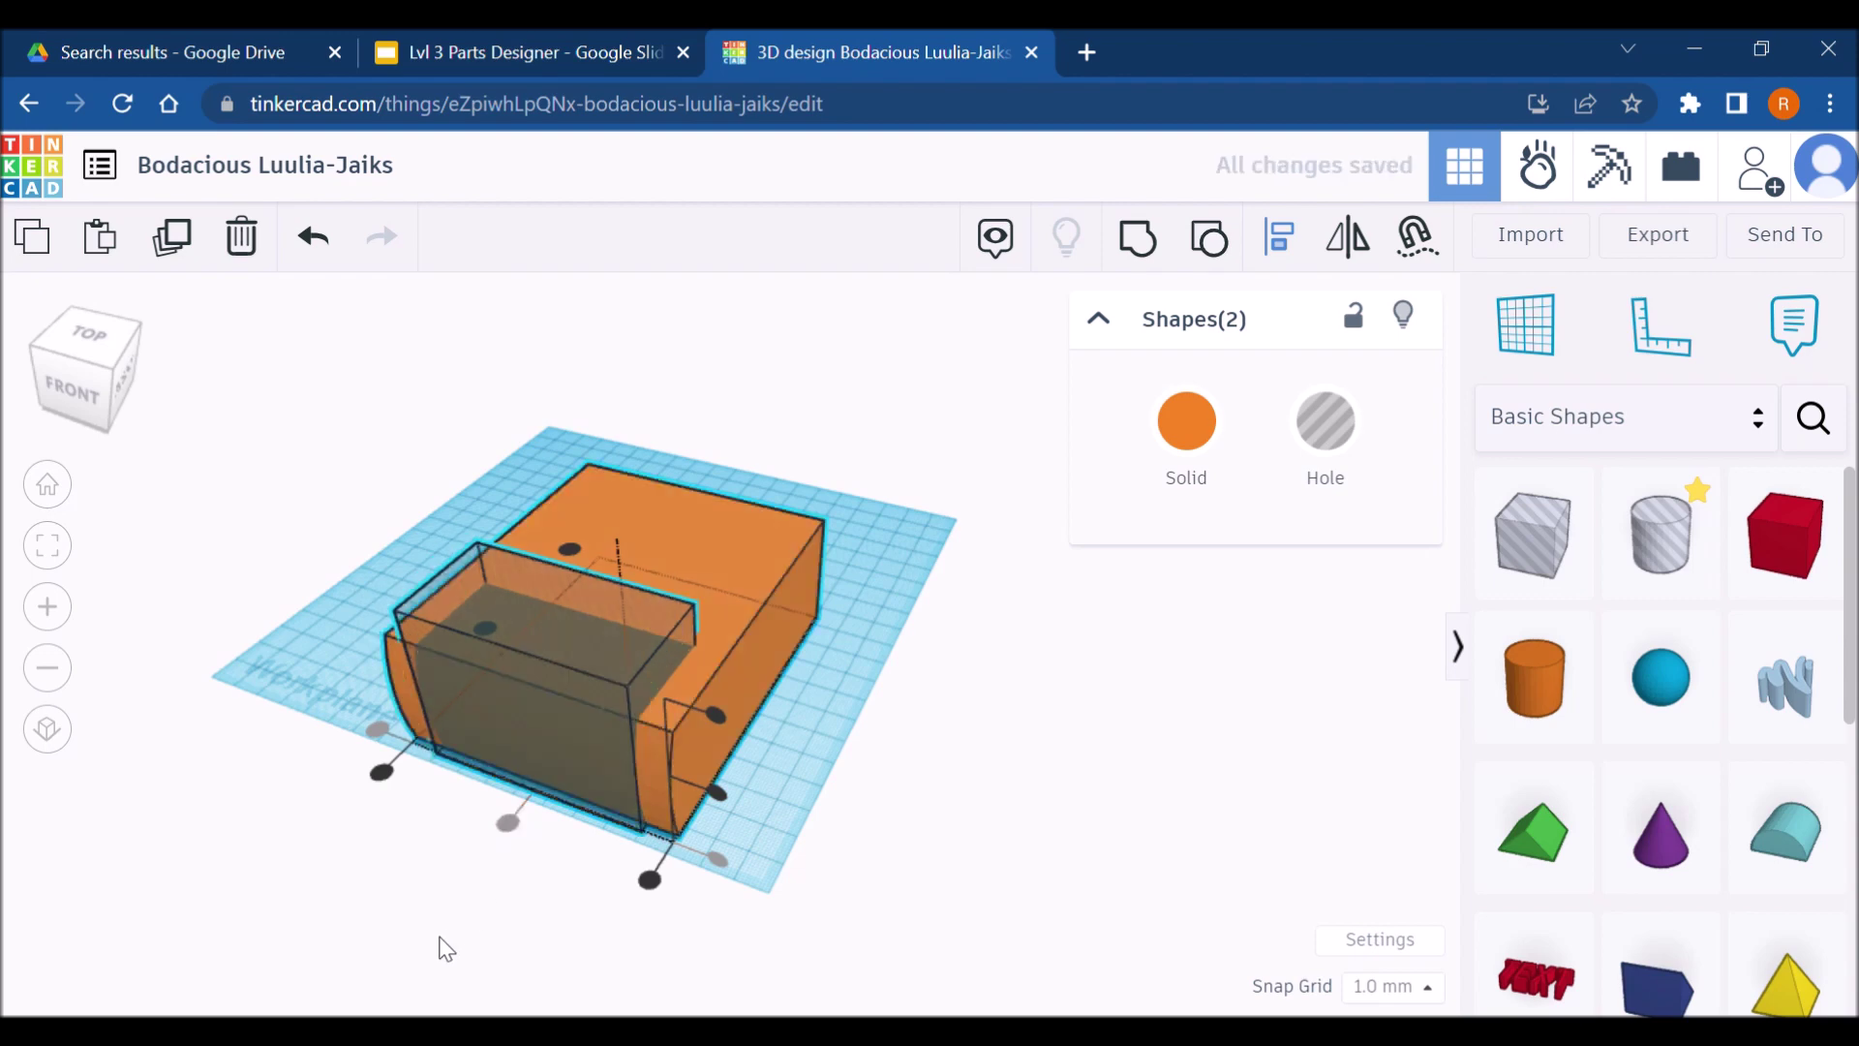
click(561, 918)
right_drag(902, 926, 867, 916)
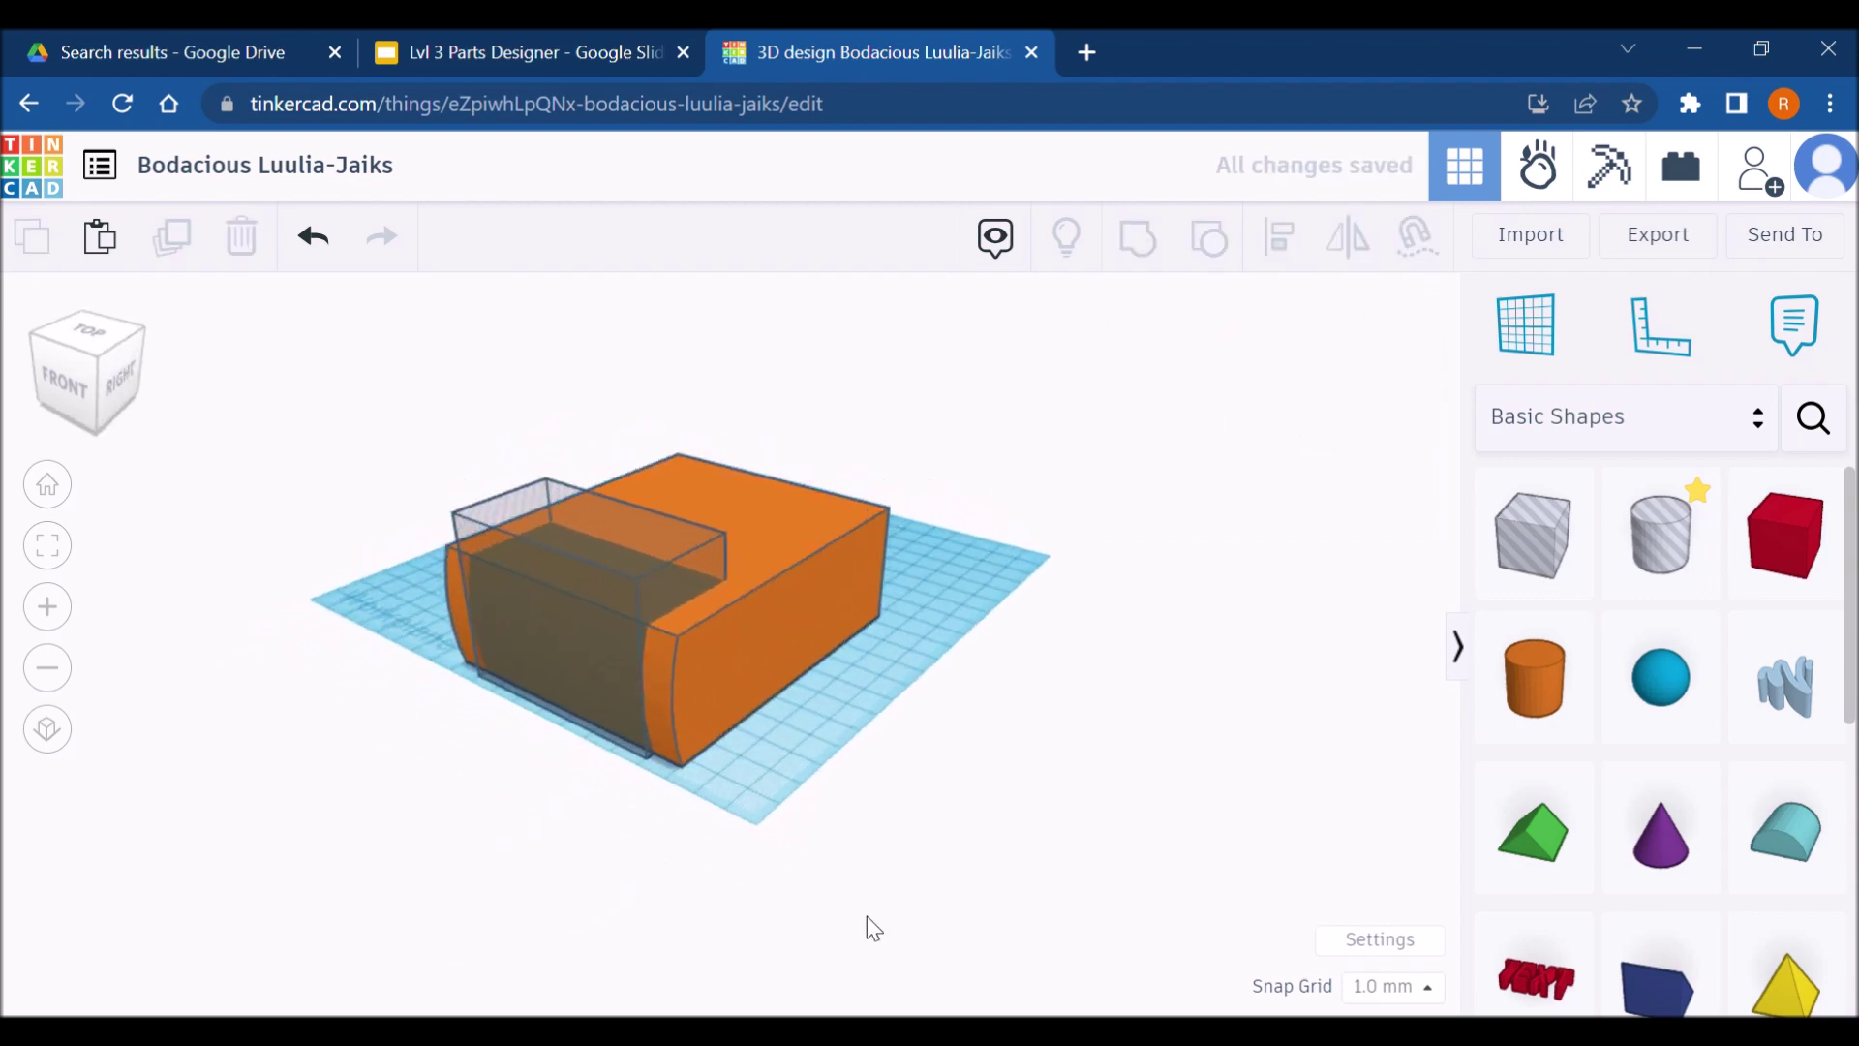
key(ctrl+a)
key(ctrl+g)
right_drag(1015, 769, 954, 681)
click(955, 680)
click(174, 51)
click(440, 51)
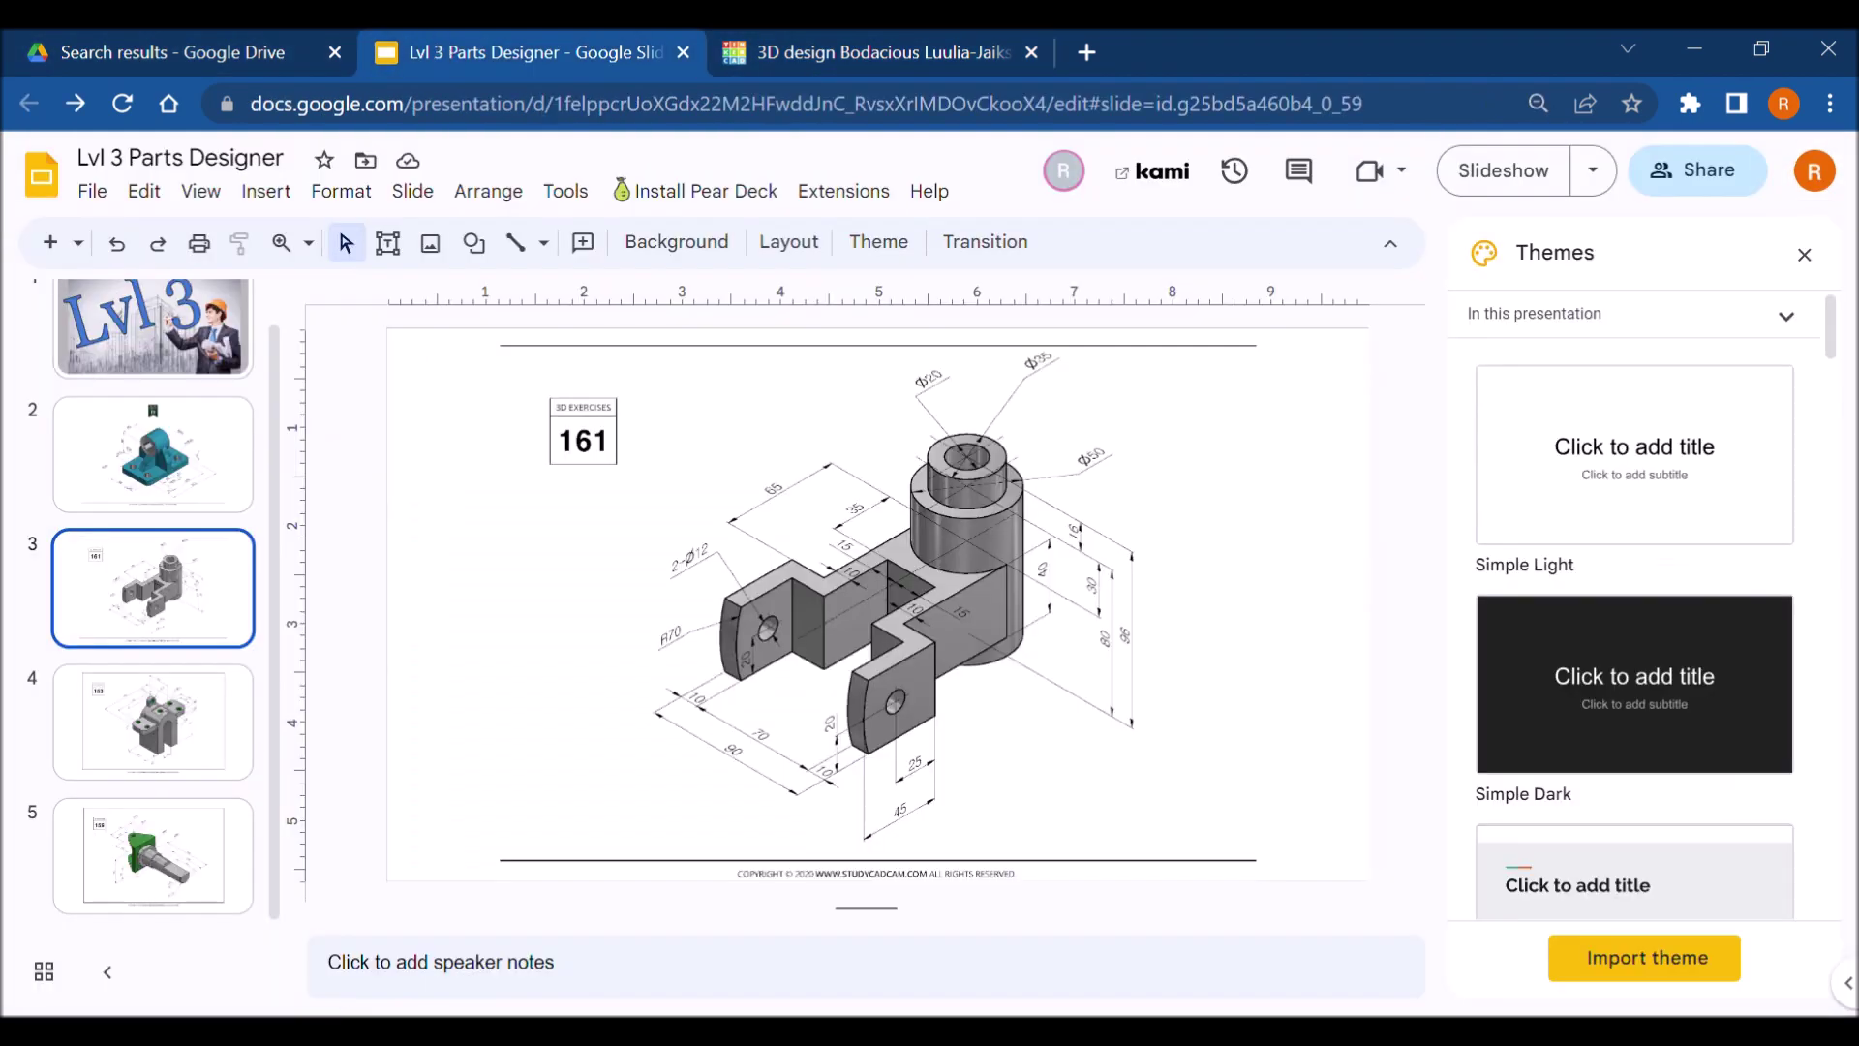
click(1501, 538)
Place a 30 mm box hole in the slot and raise it to 50 mm tall
click(806, 28)
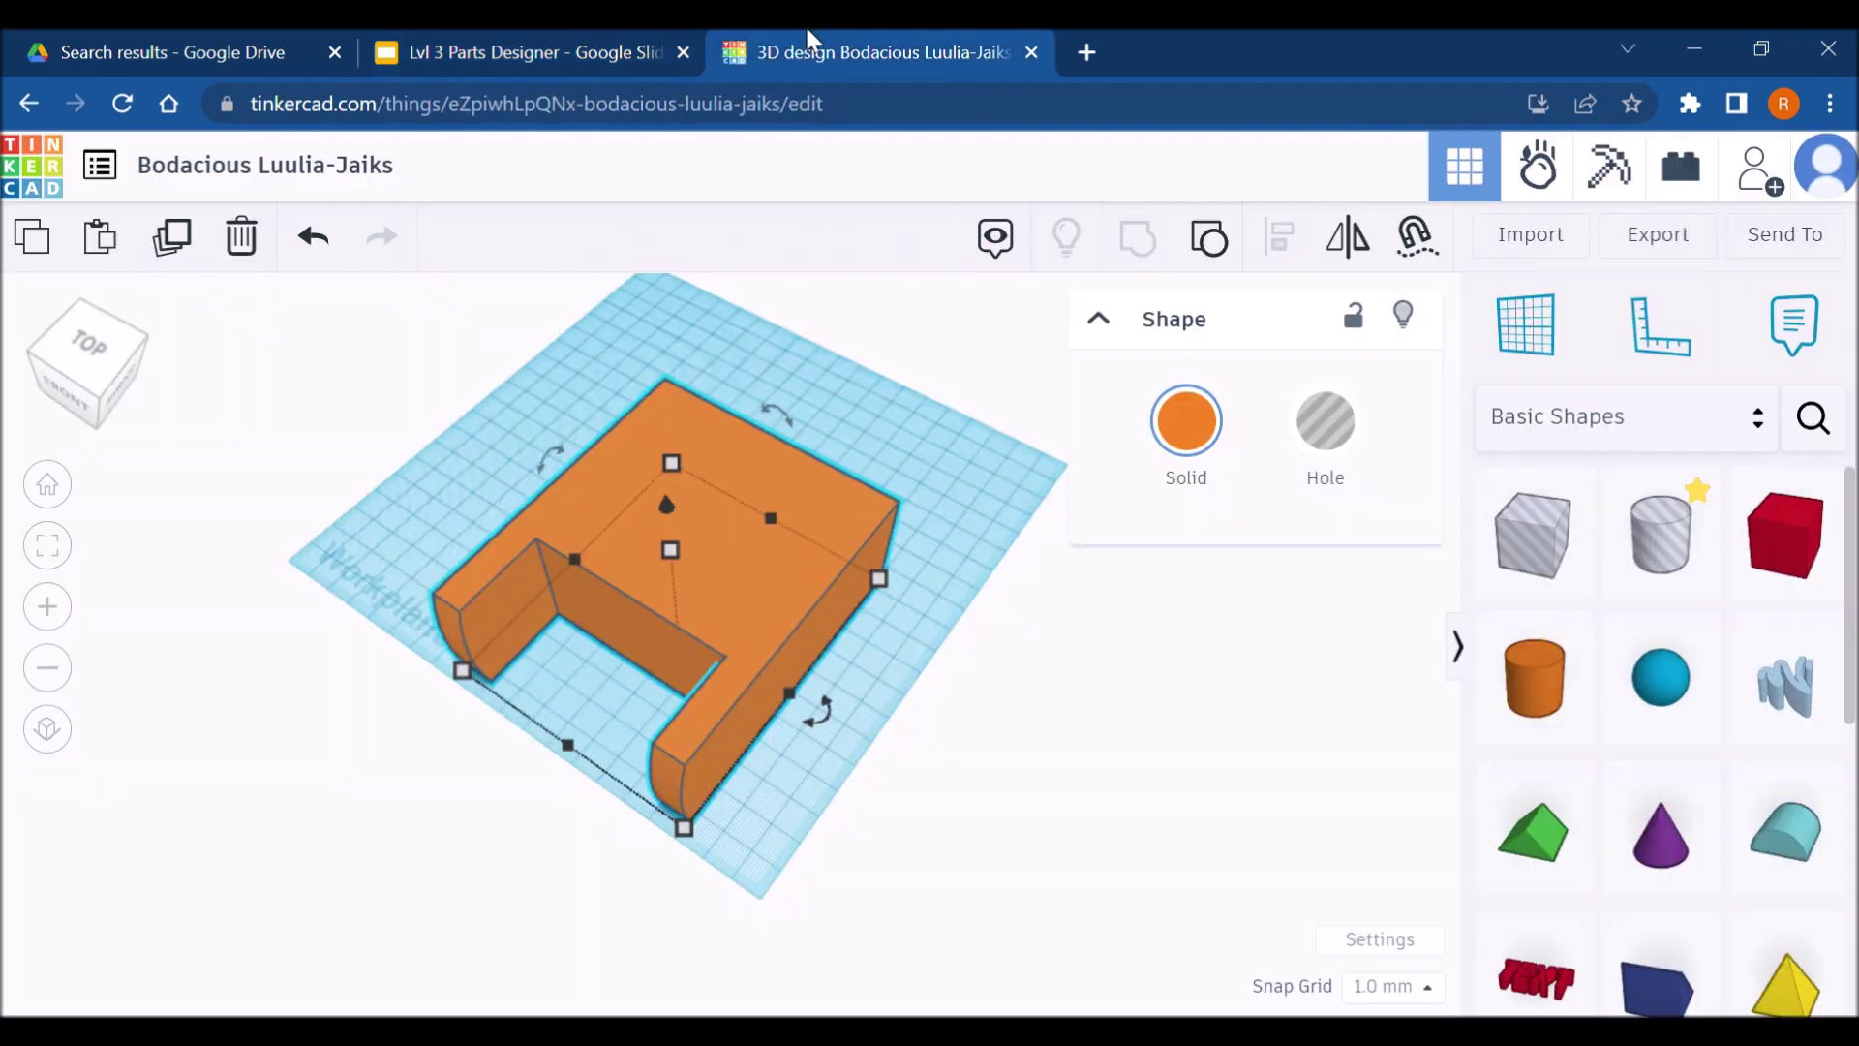
drag(783, 726, 722, 465)
drag(1533, 535, 593, 672)
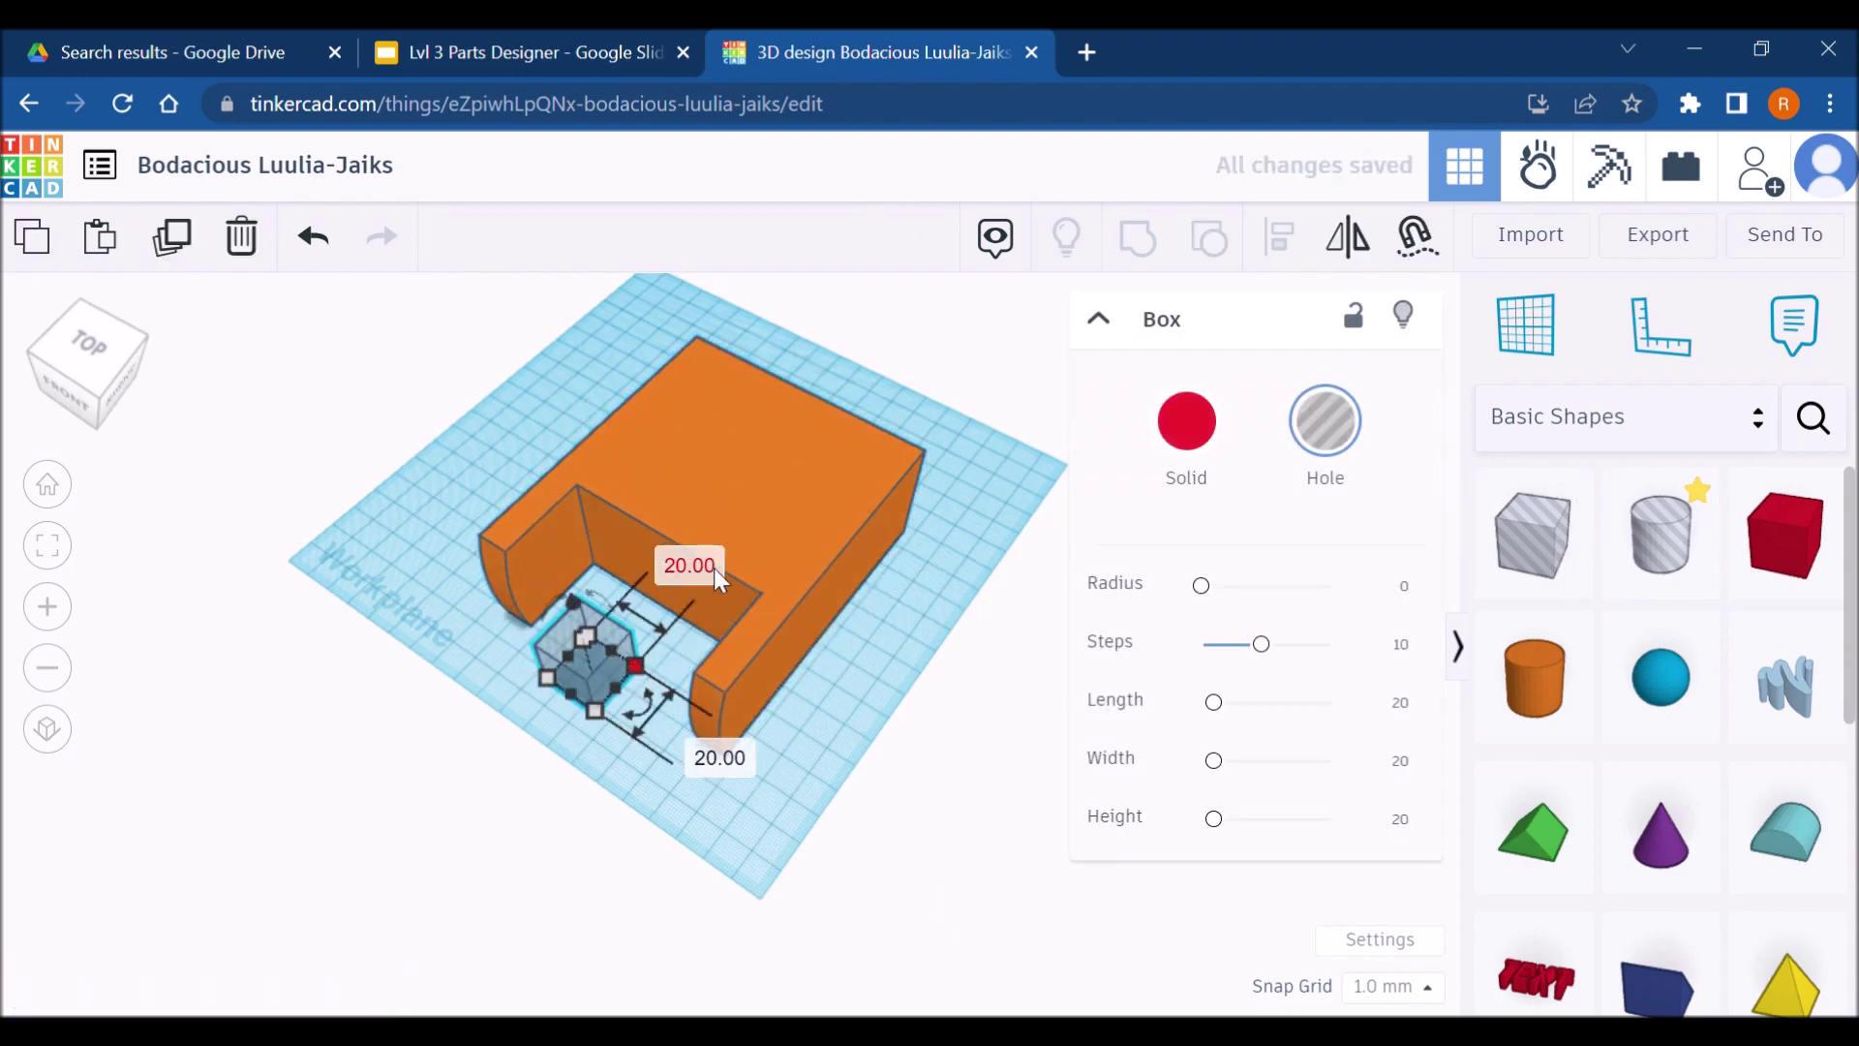
click(712, 568)
key(Return)
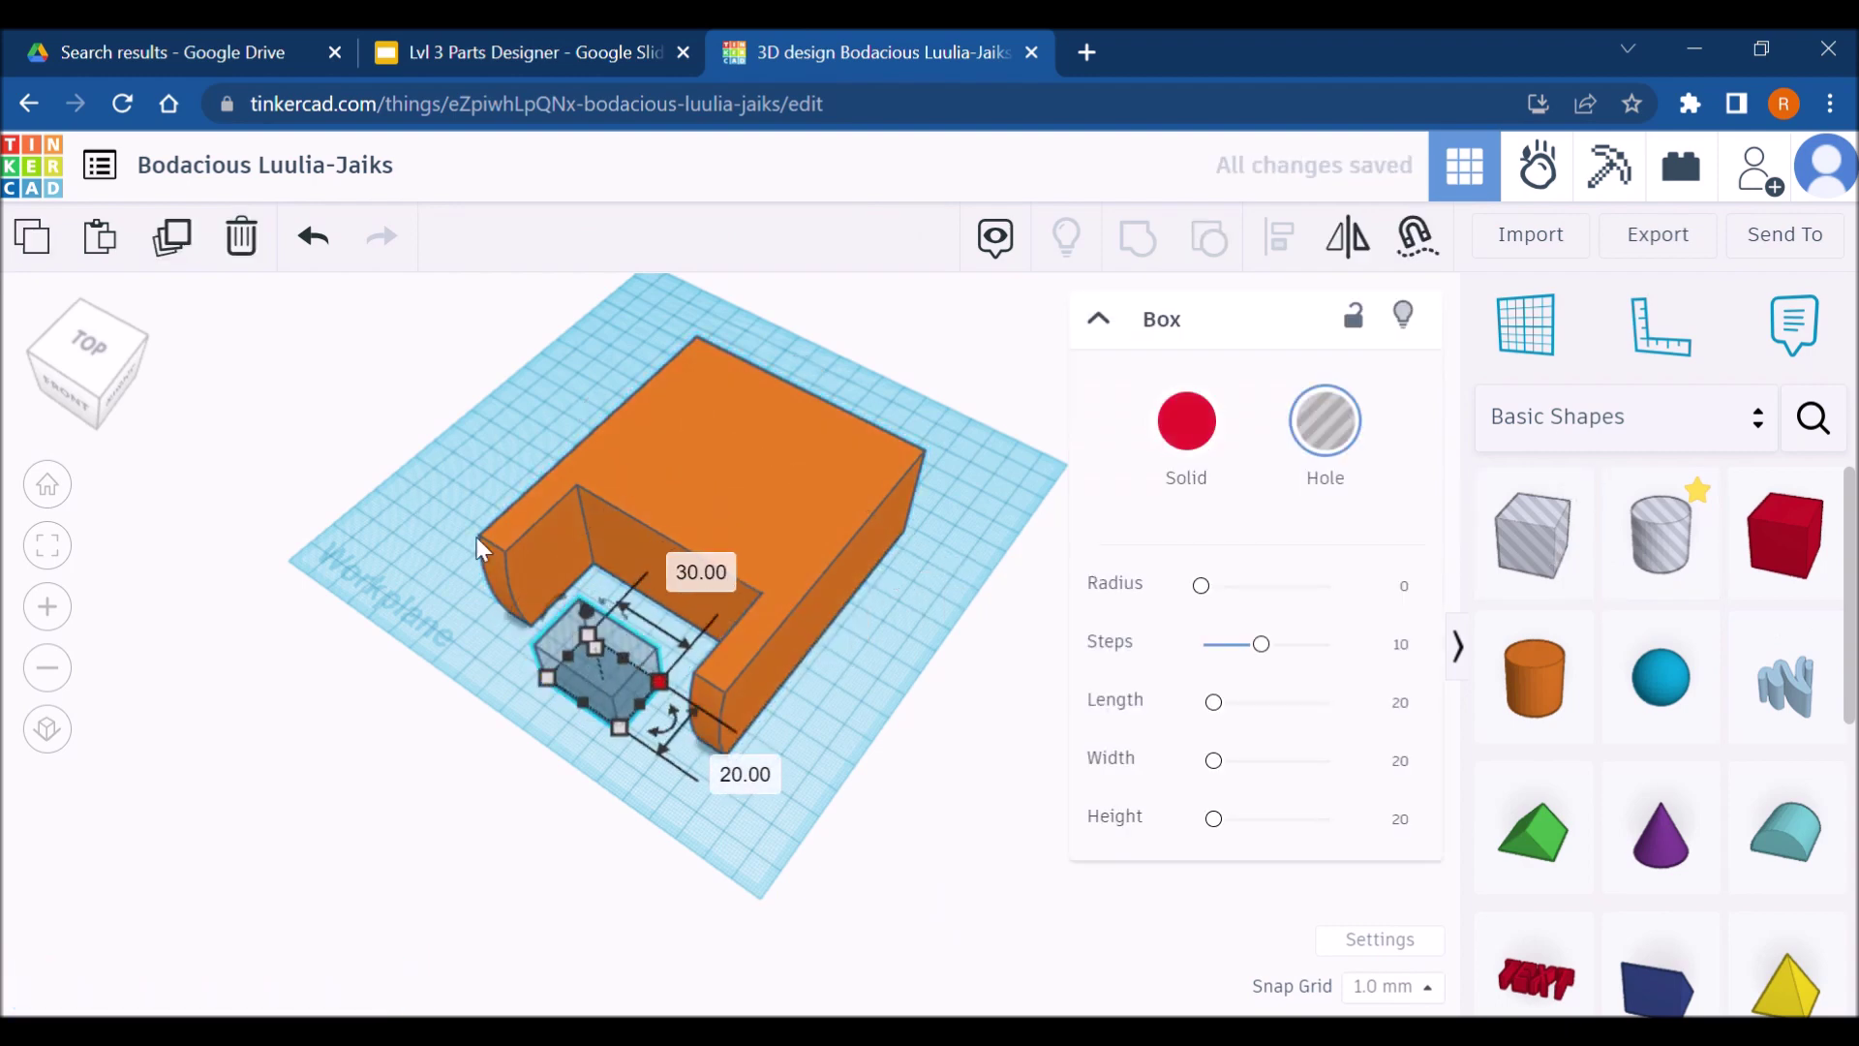
mouse_move(597, 649)
right_down()
mouse_move(619, 595)
mouse_move(606, 628)
right_up()
drag(606, 627, 662, 584)
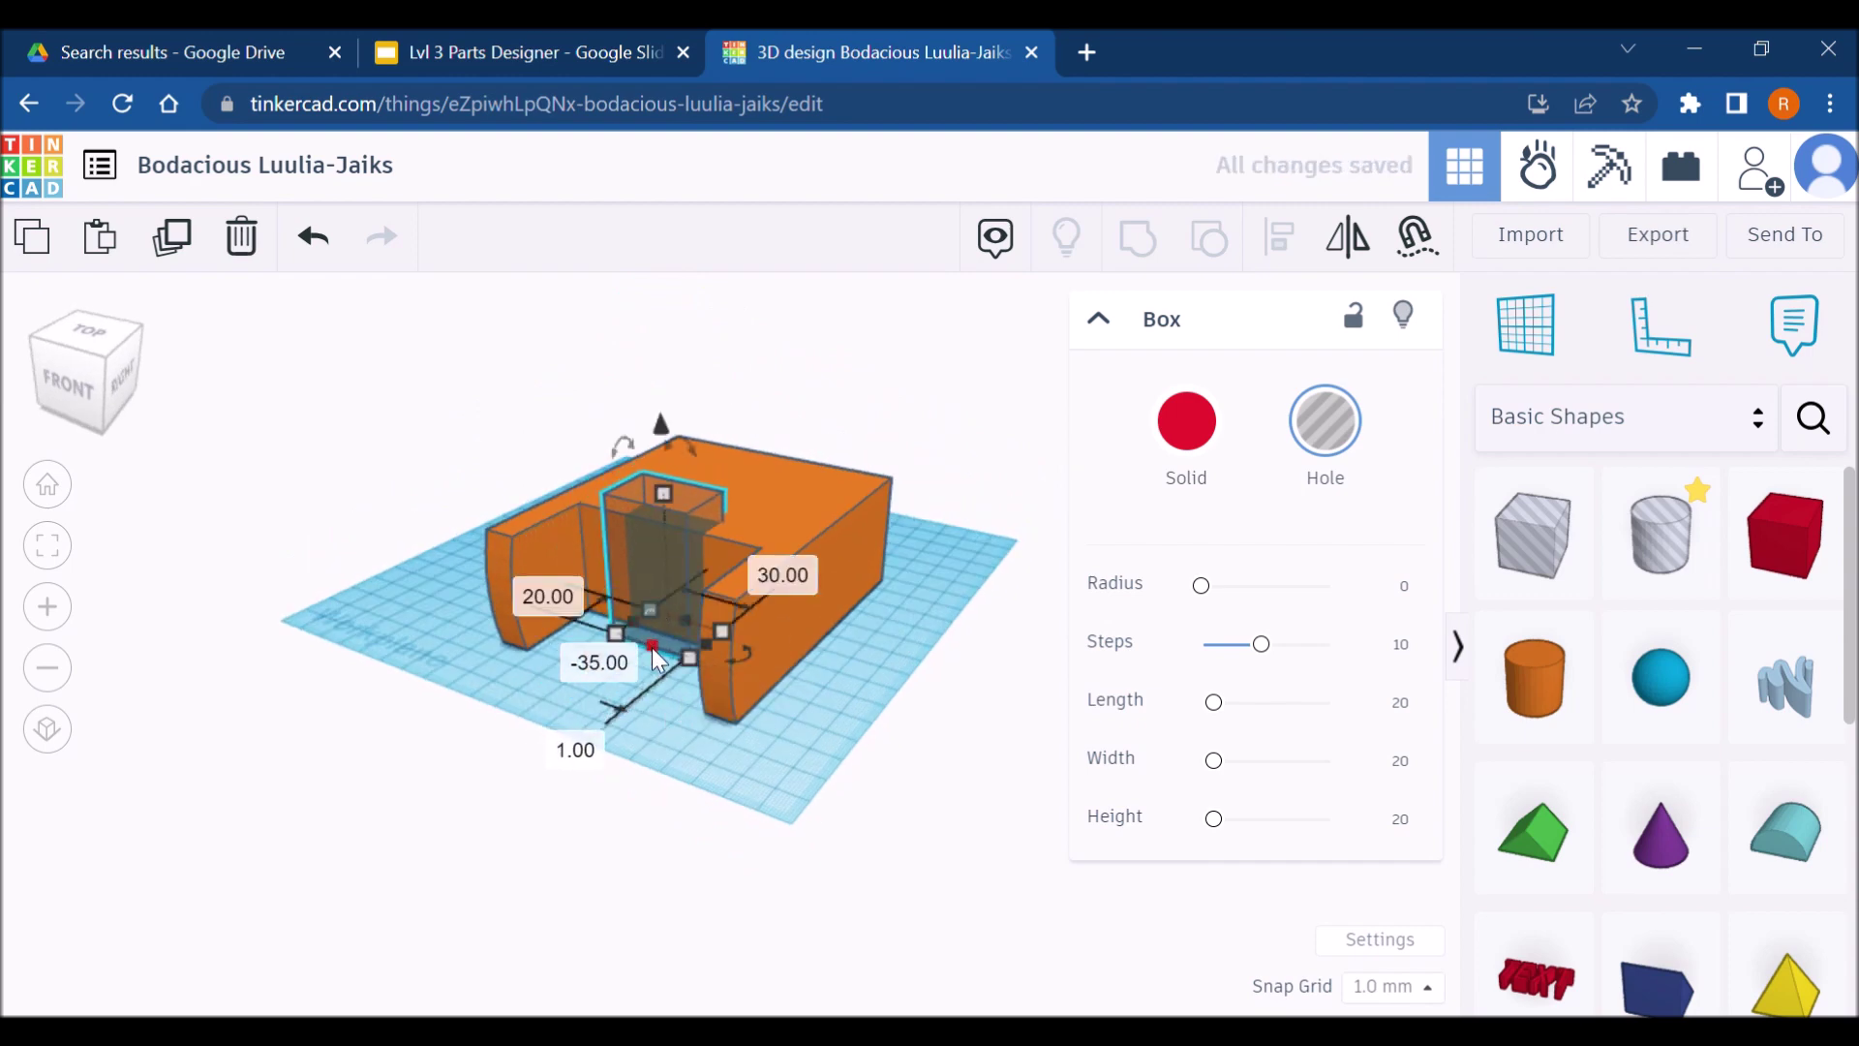
drag(659, 668, 484, 835)
right_drag(485, 835, 674, 566)
Align the block to the ruler origin with zero offset and zero elevation
click(1660, 324)
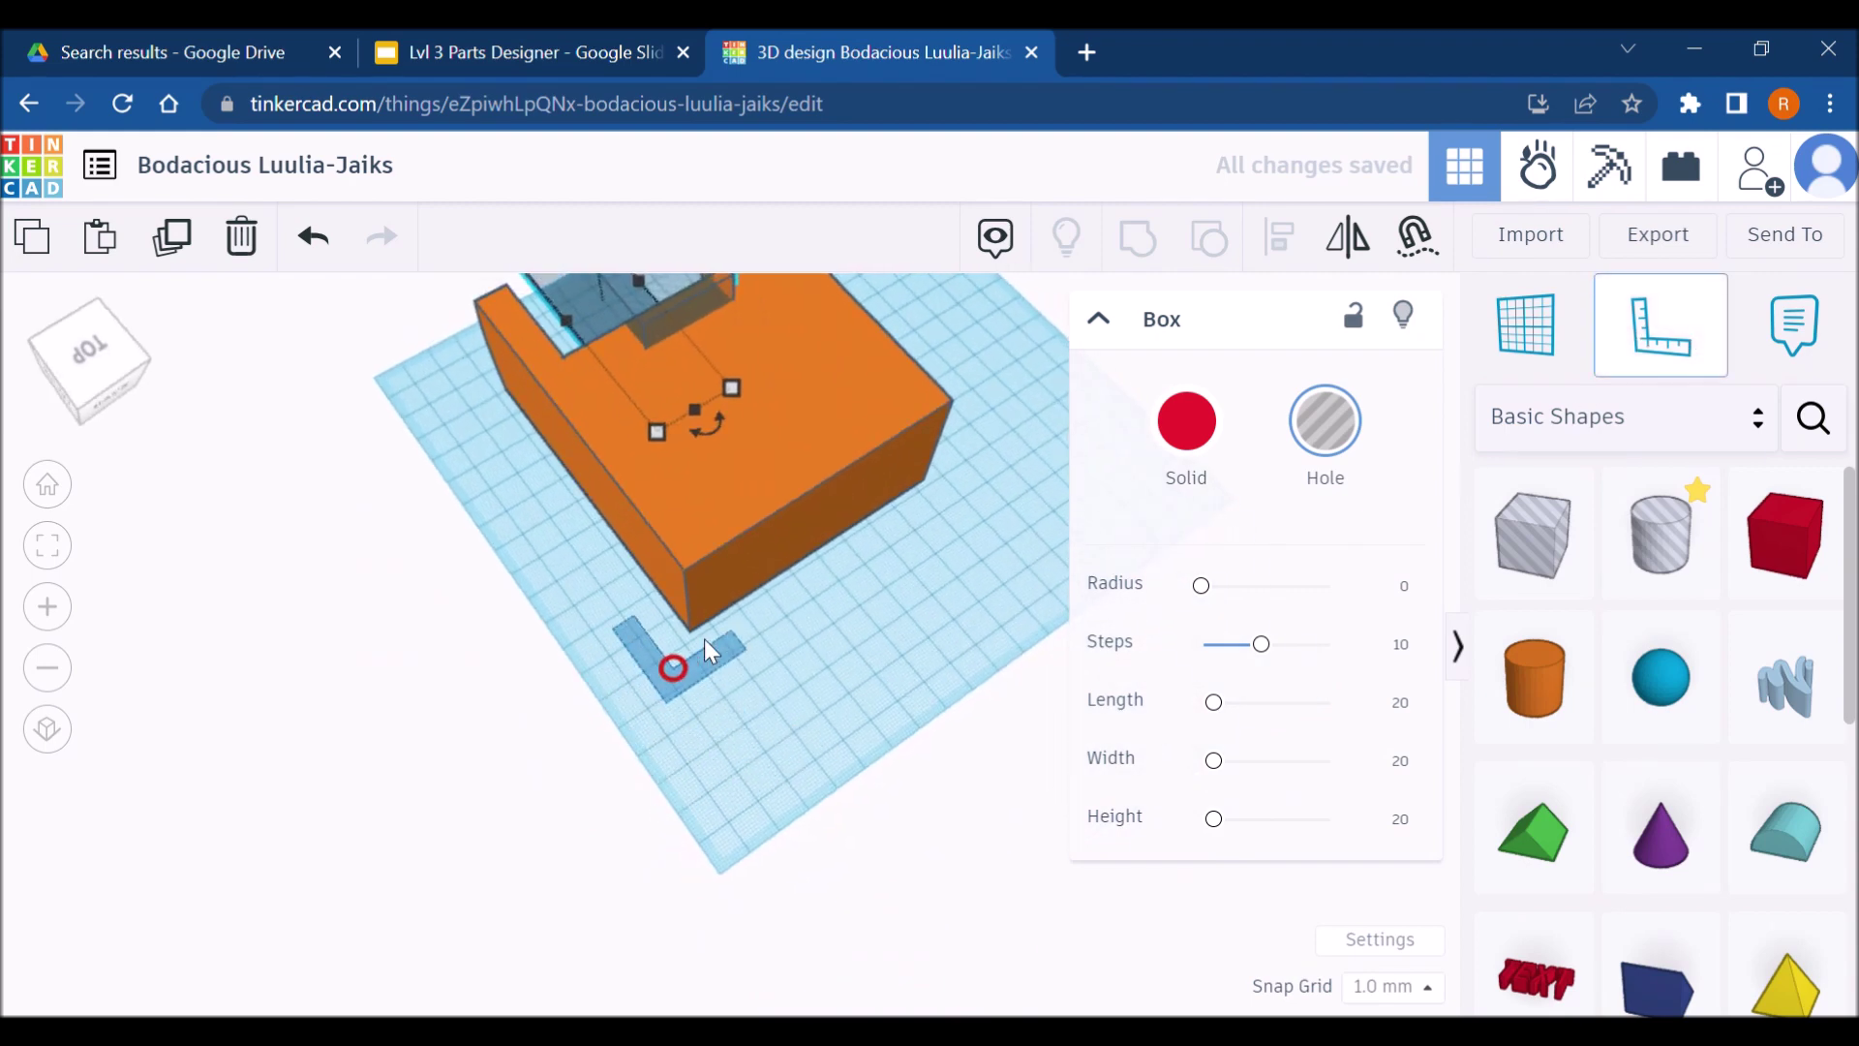
click(695, 641)
click(798, 458)
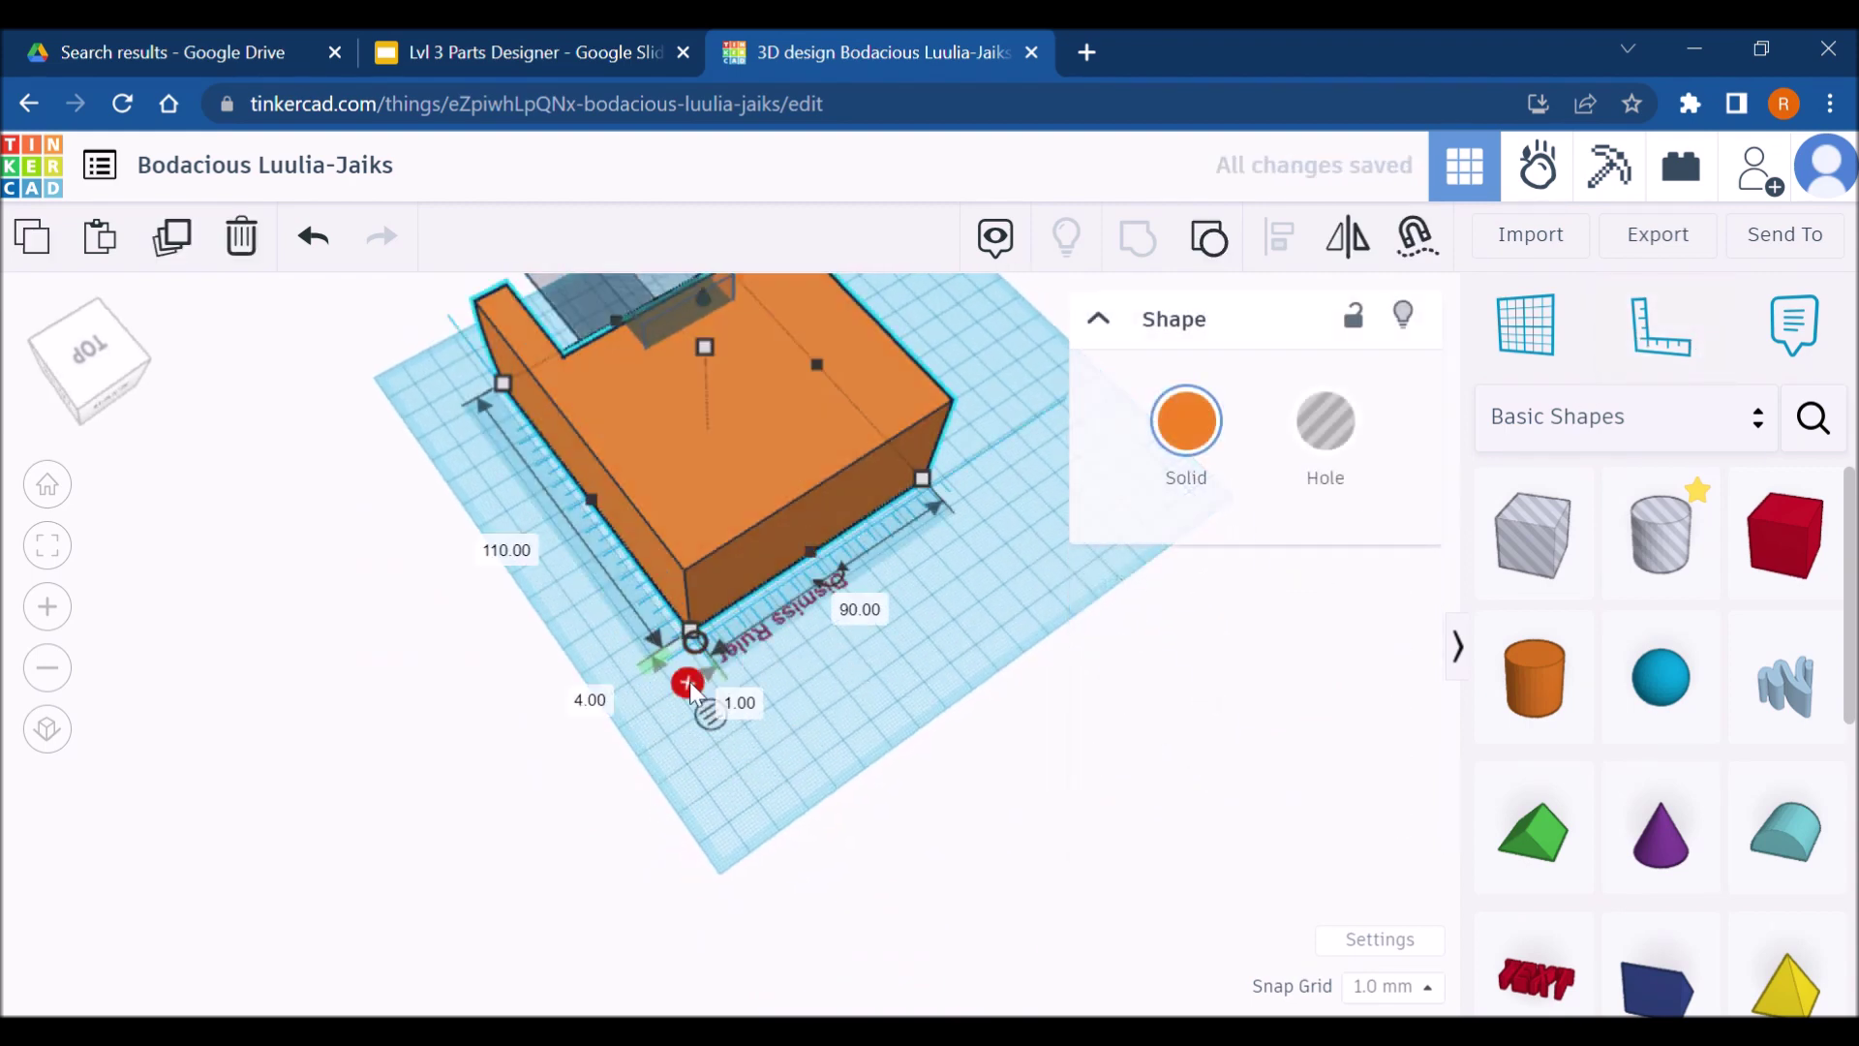
click(591, 700)
text(0)
key(Return)
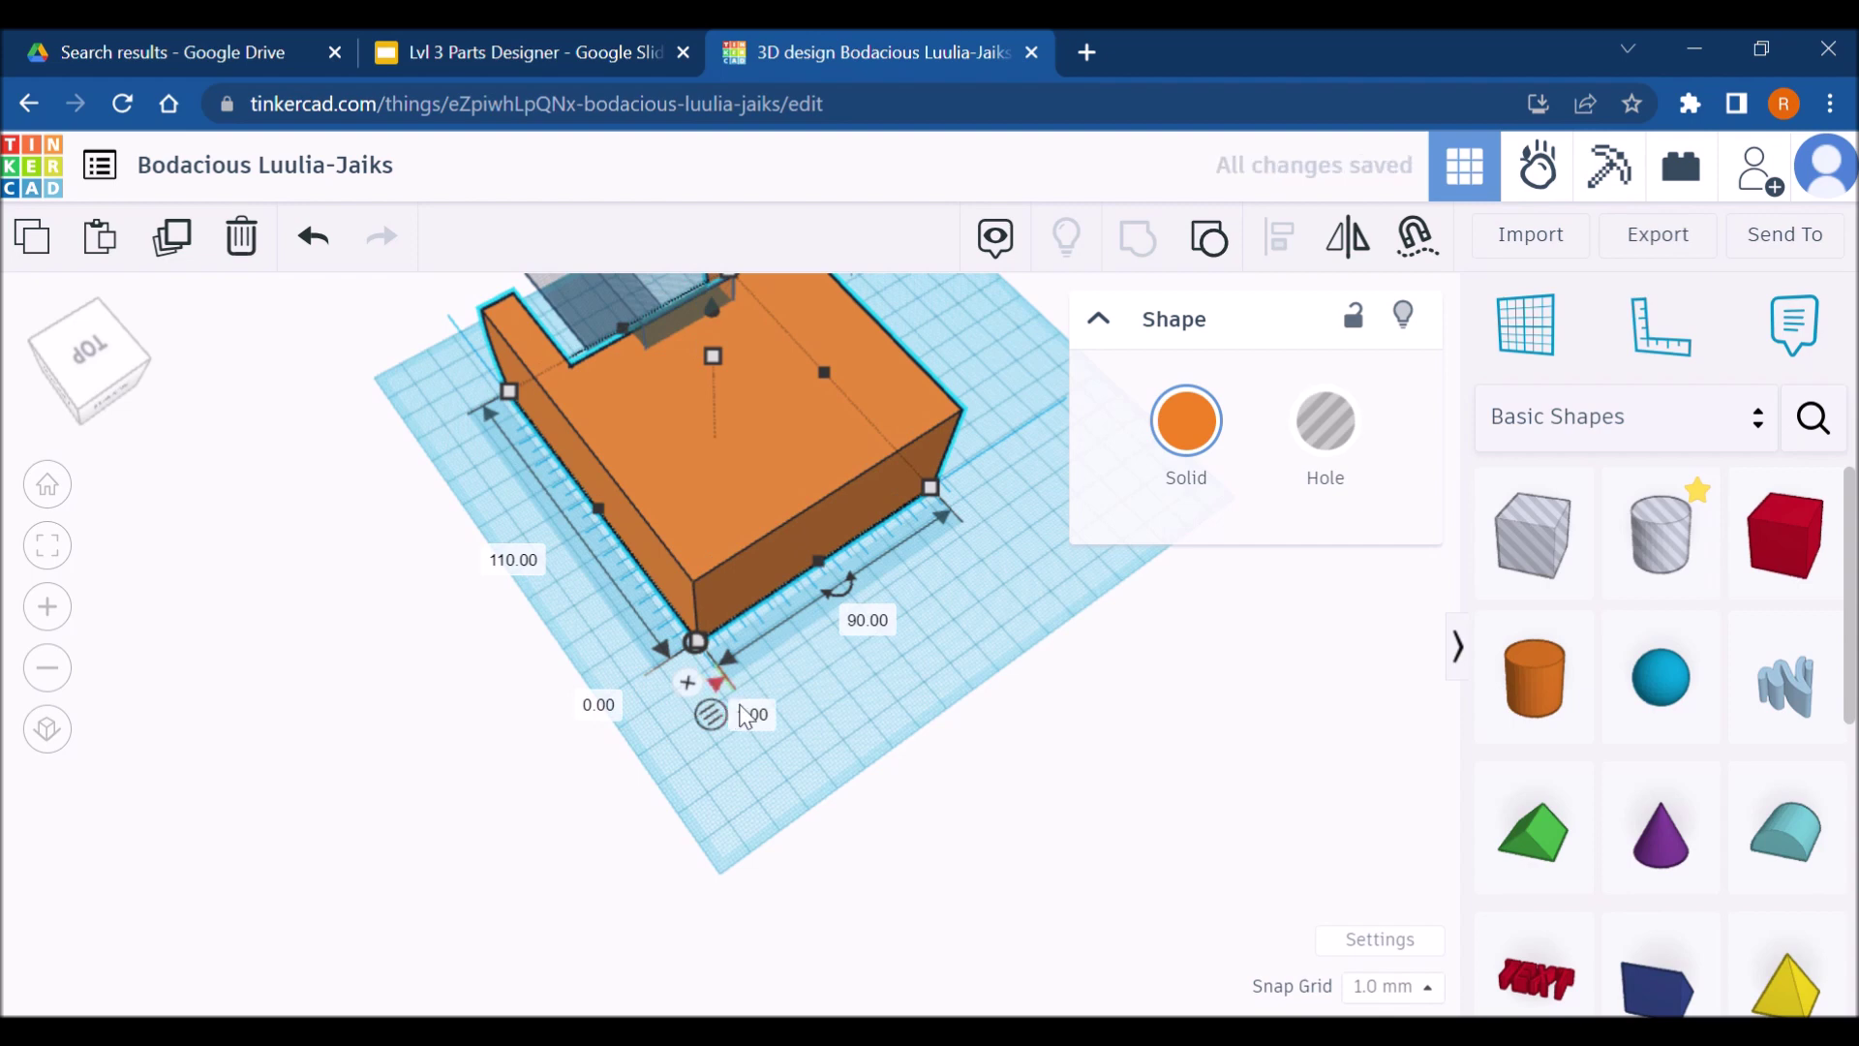
click(765, 721)
text(0)
key(Return)
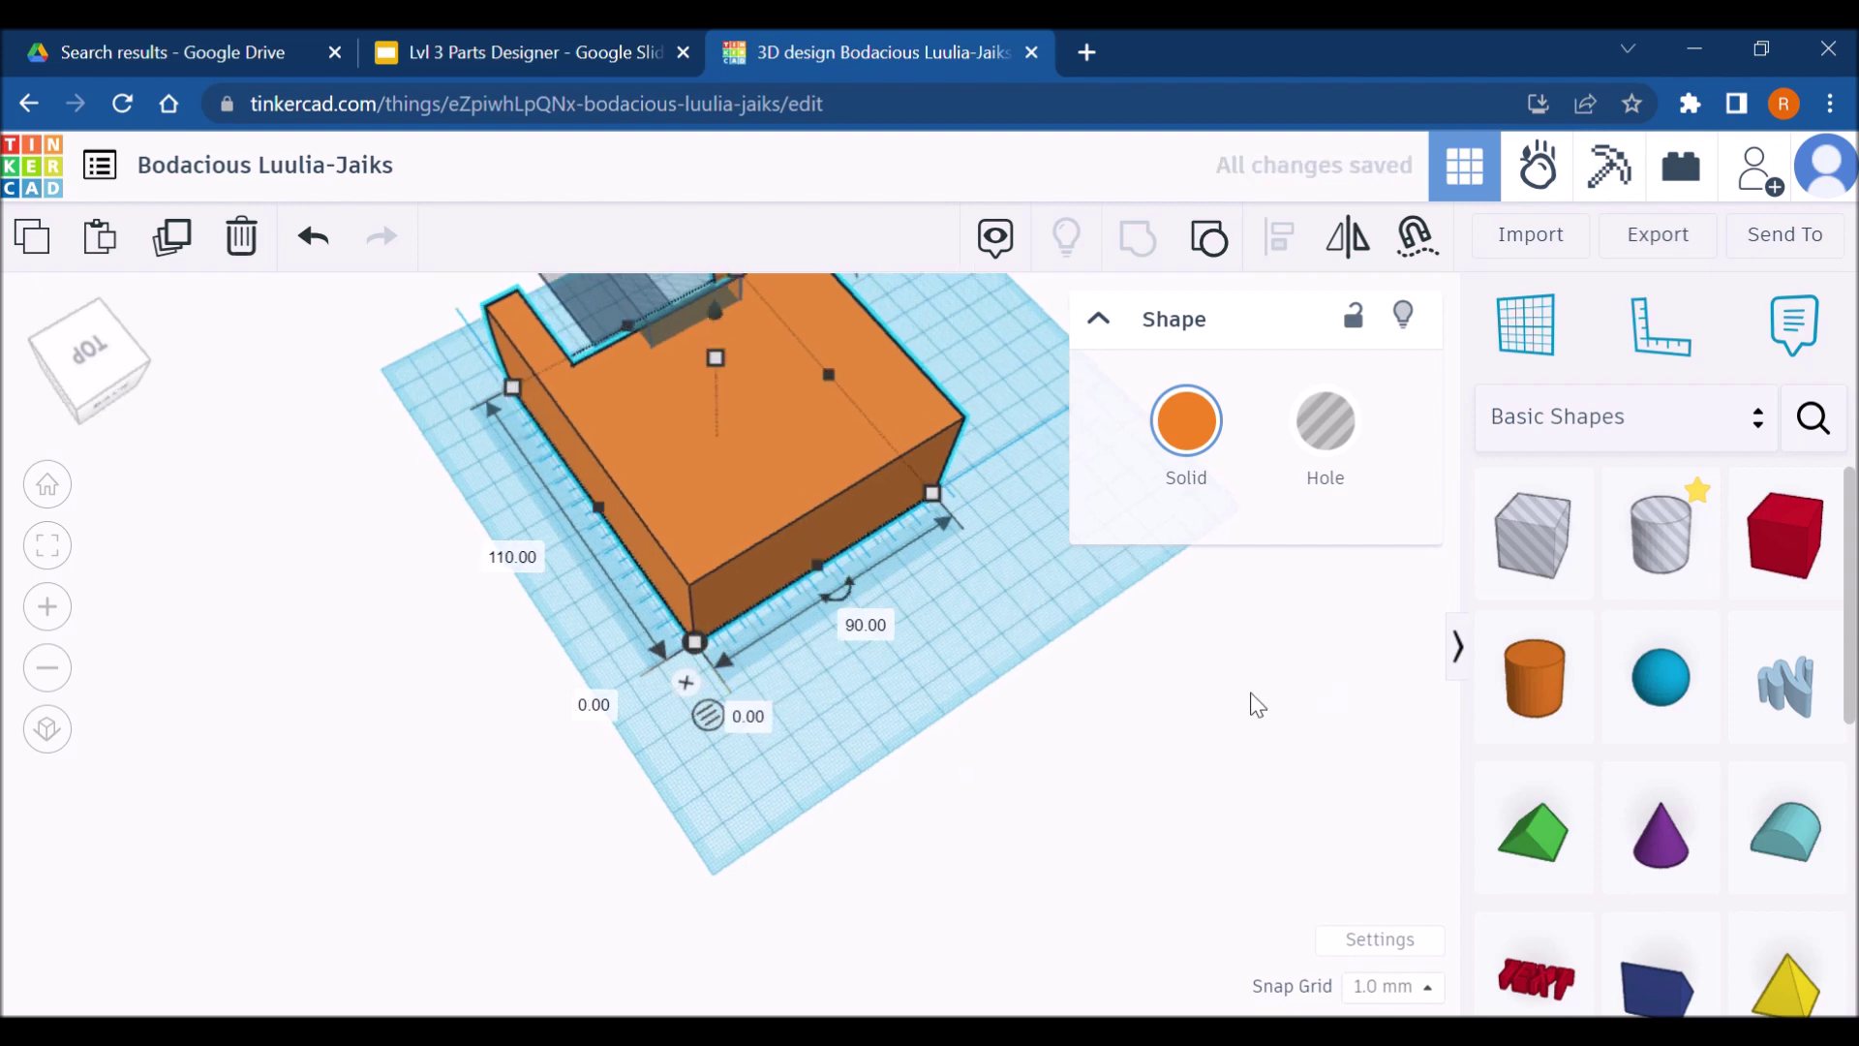
Select the hole box and, after checking the drawing, set its offset to 35 mm
right_drag(1254, 706, 1098, 804)
drag(1100, 799, 813, 260)
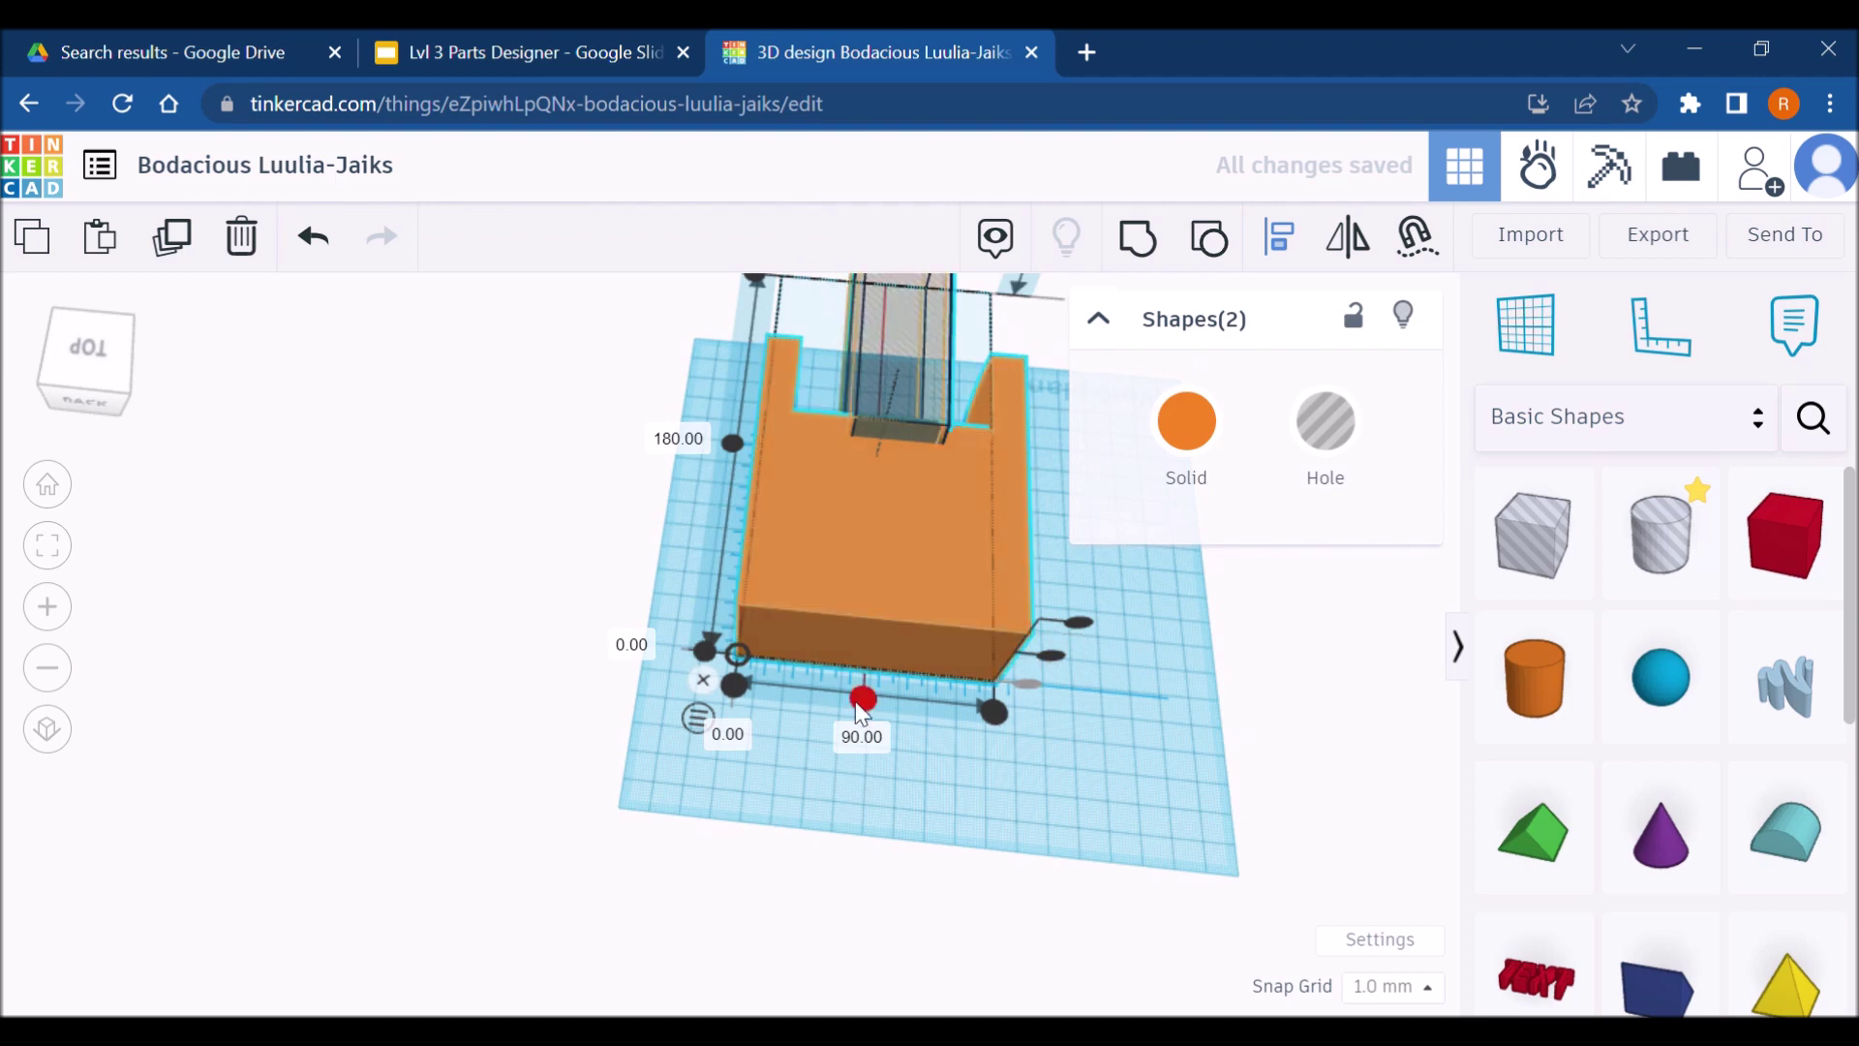
click(1072, 777)
click(920, 305)
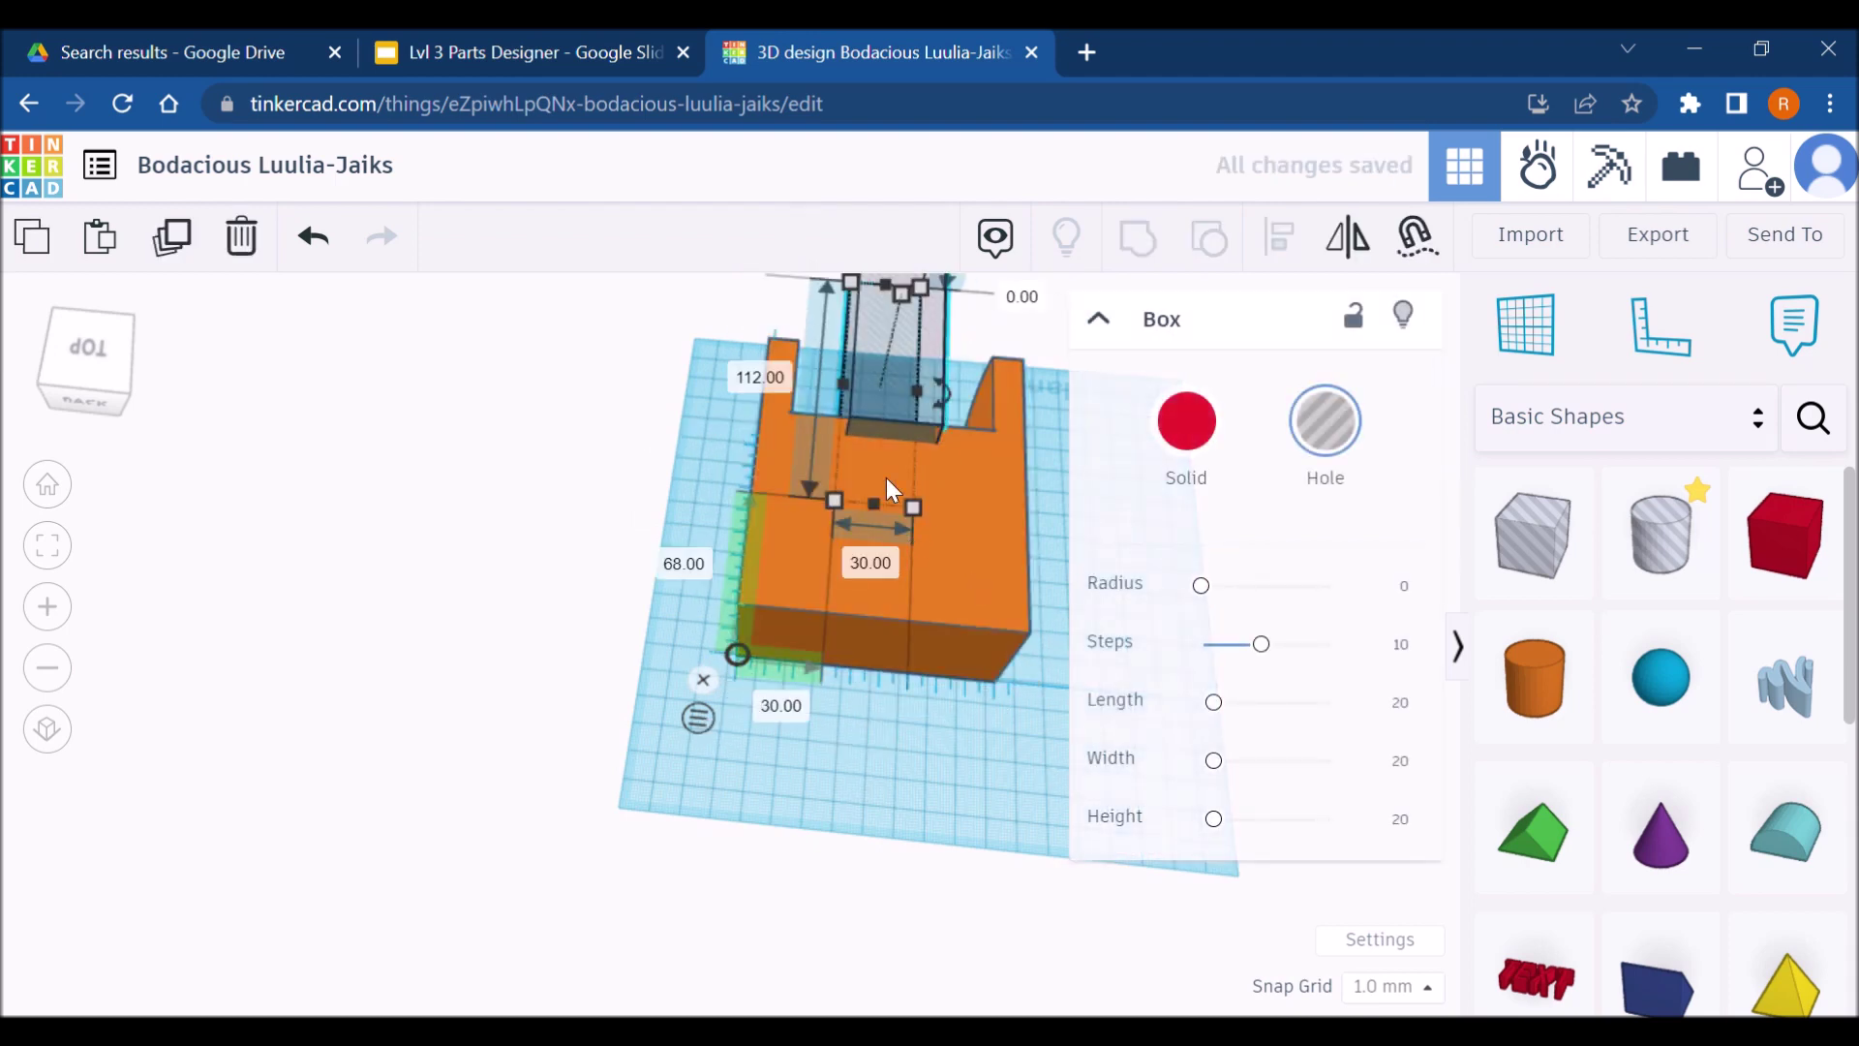
right_drag(940, 496, 645, 428)
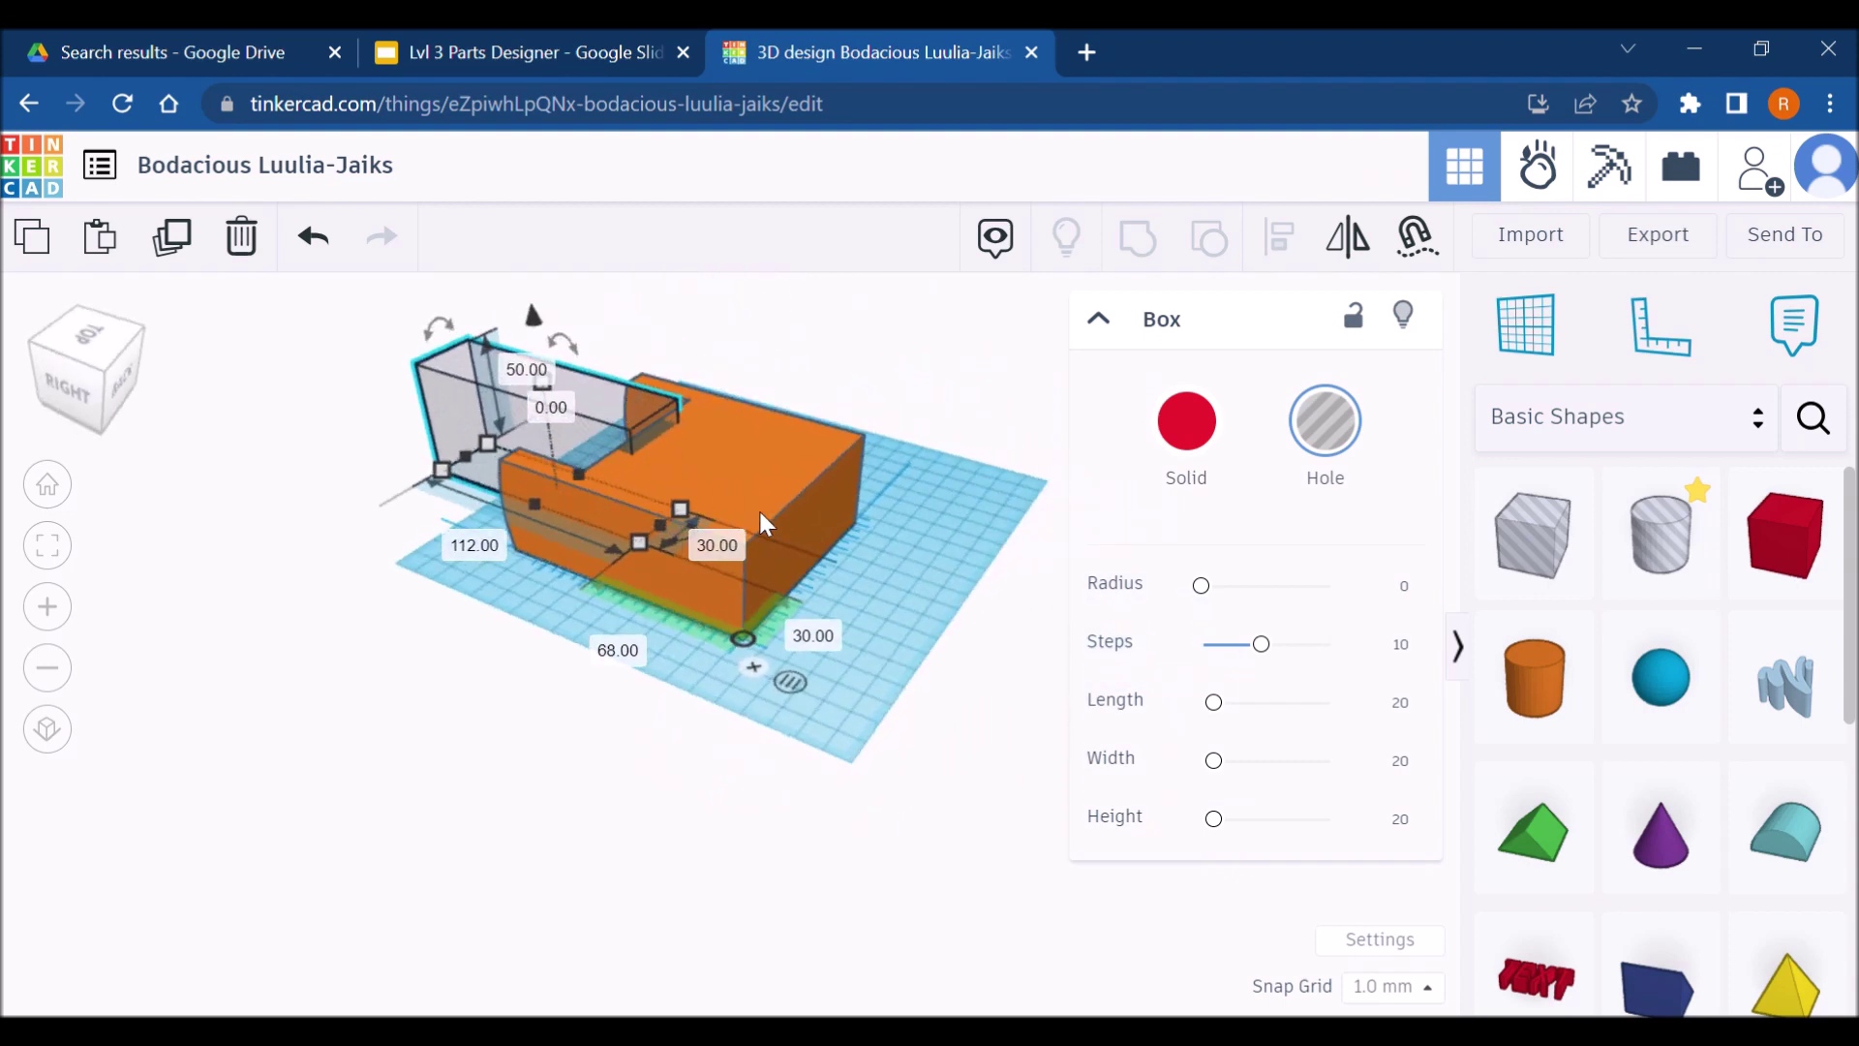
click(542, 52)
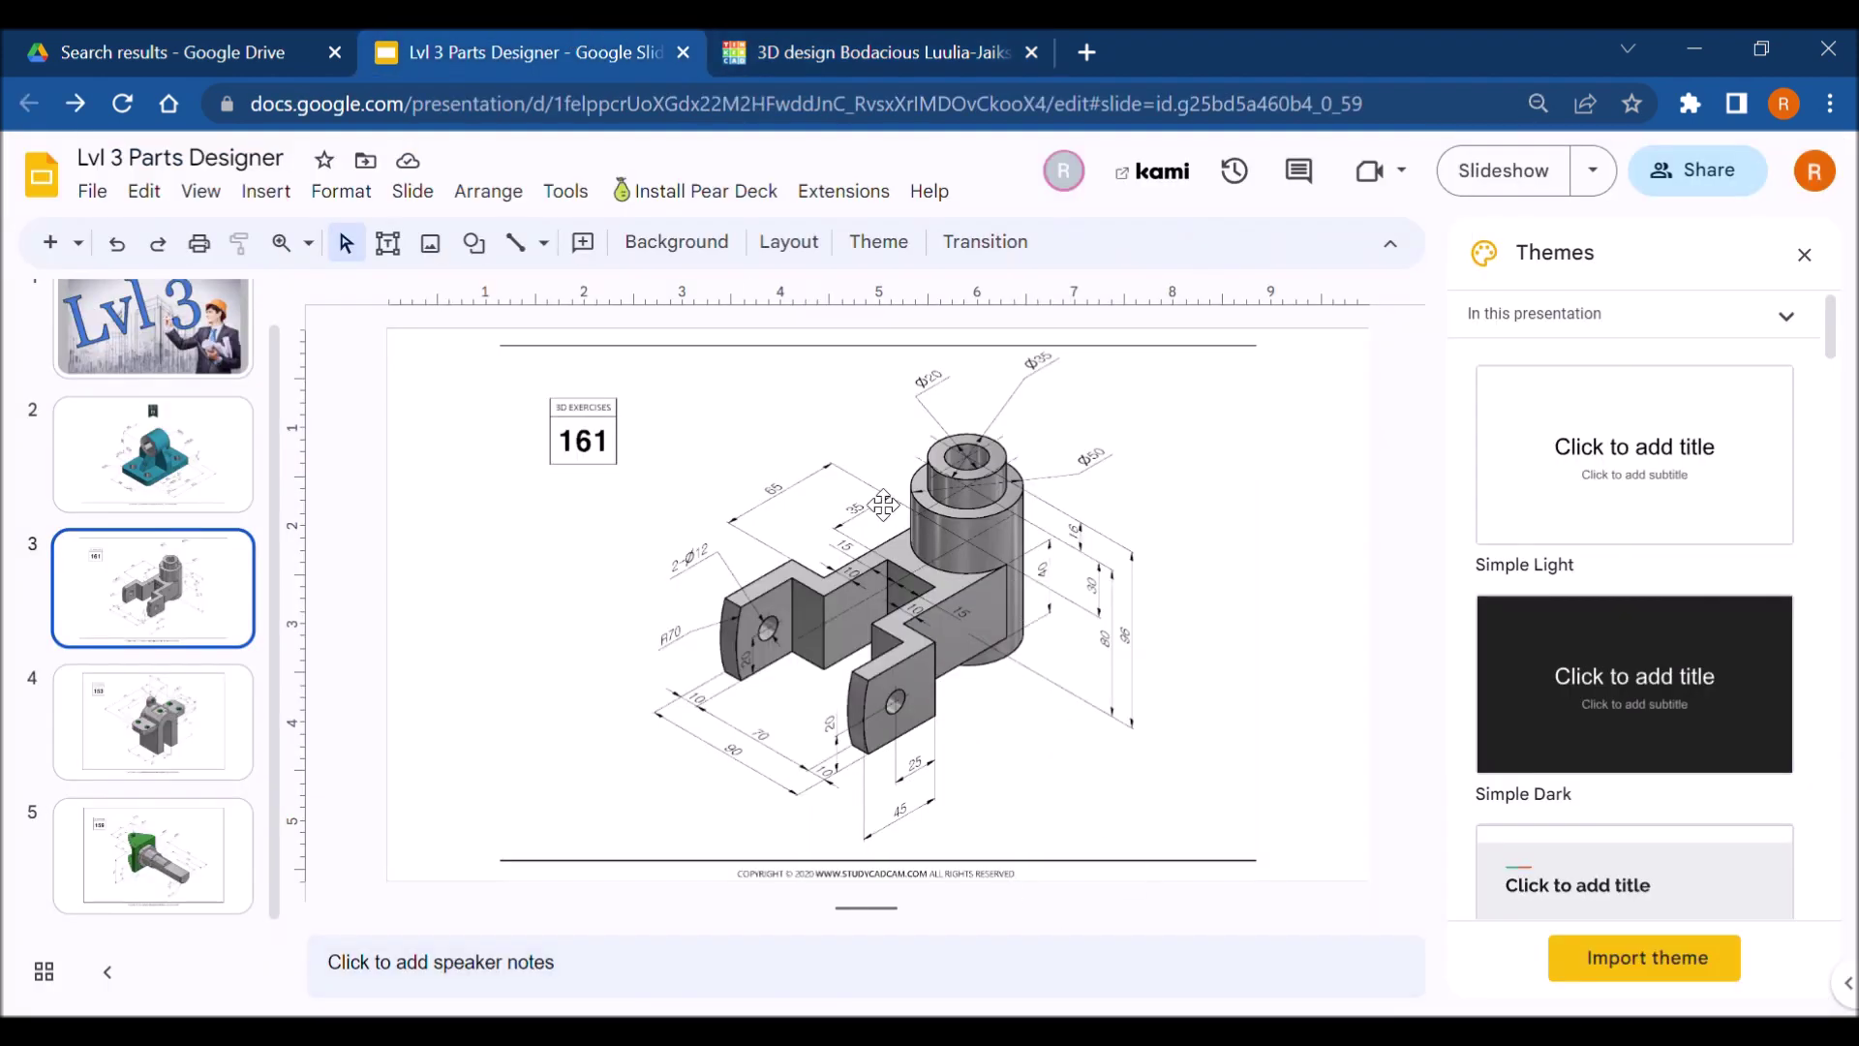
click(968, 52)
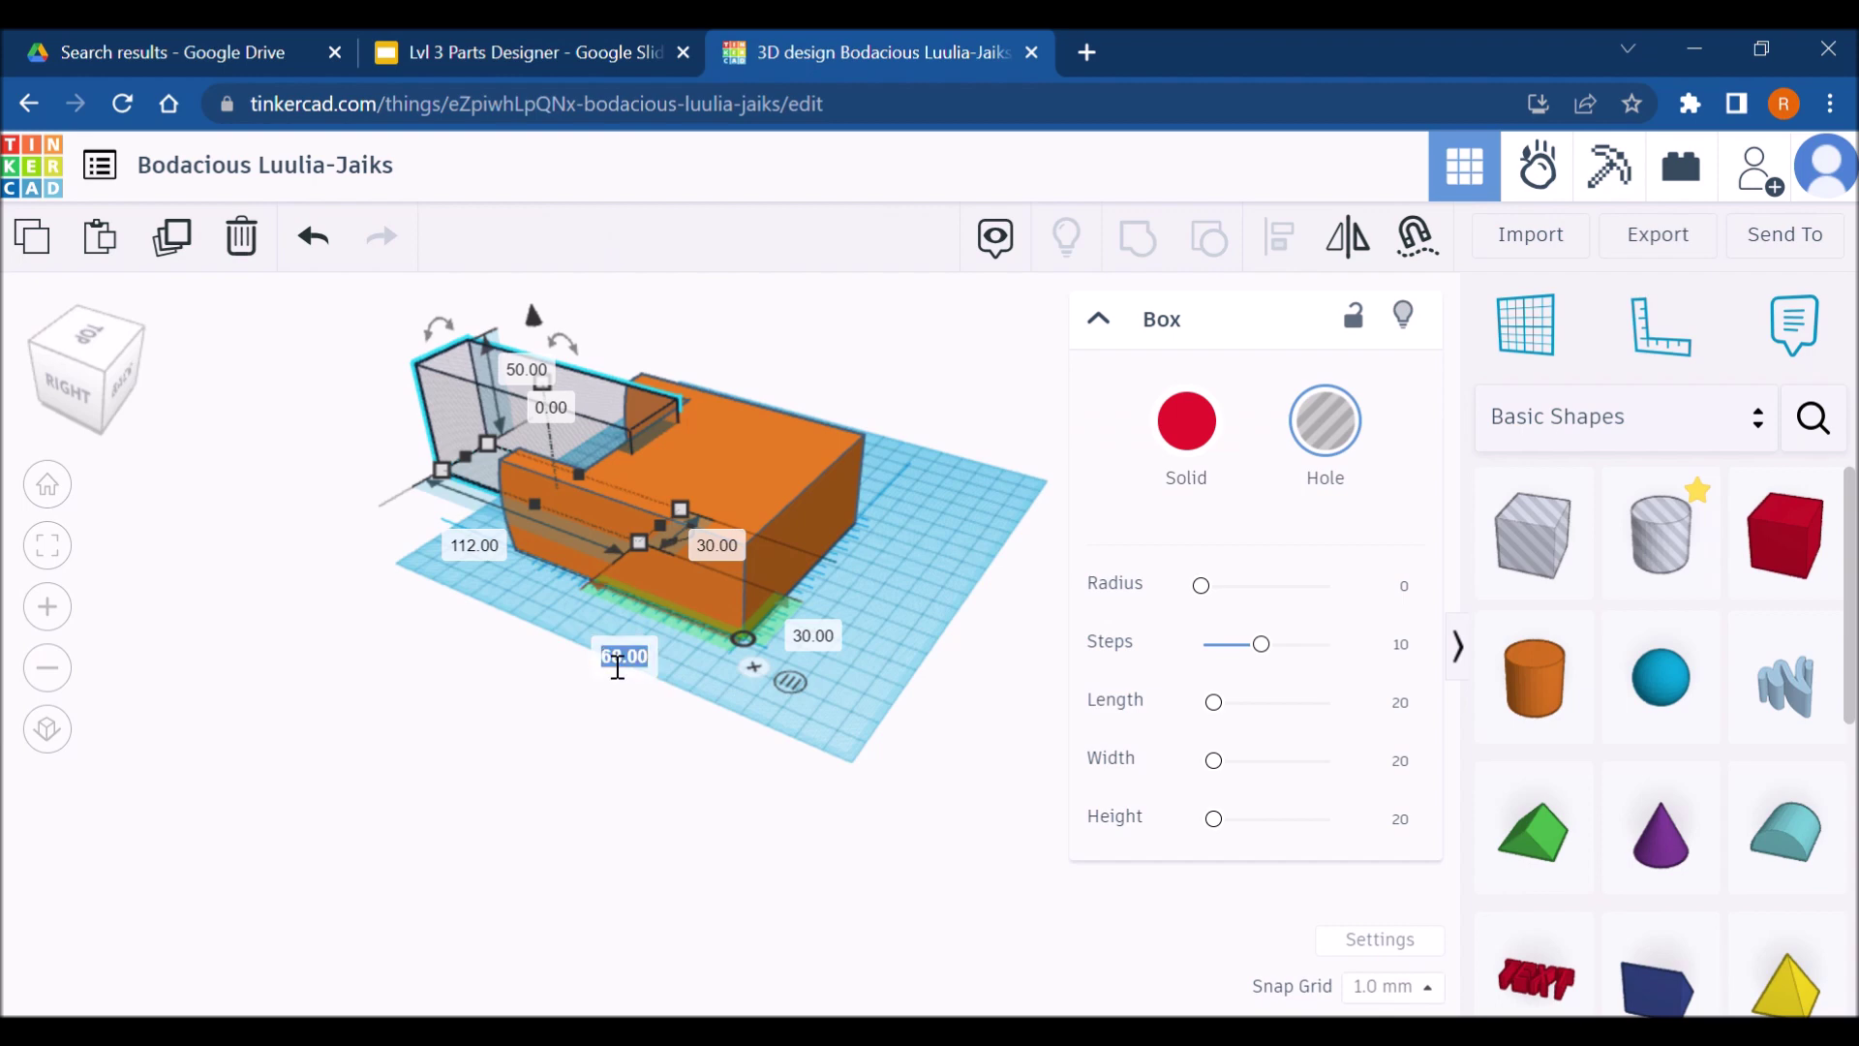
text(35)
key(Return)
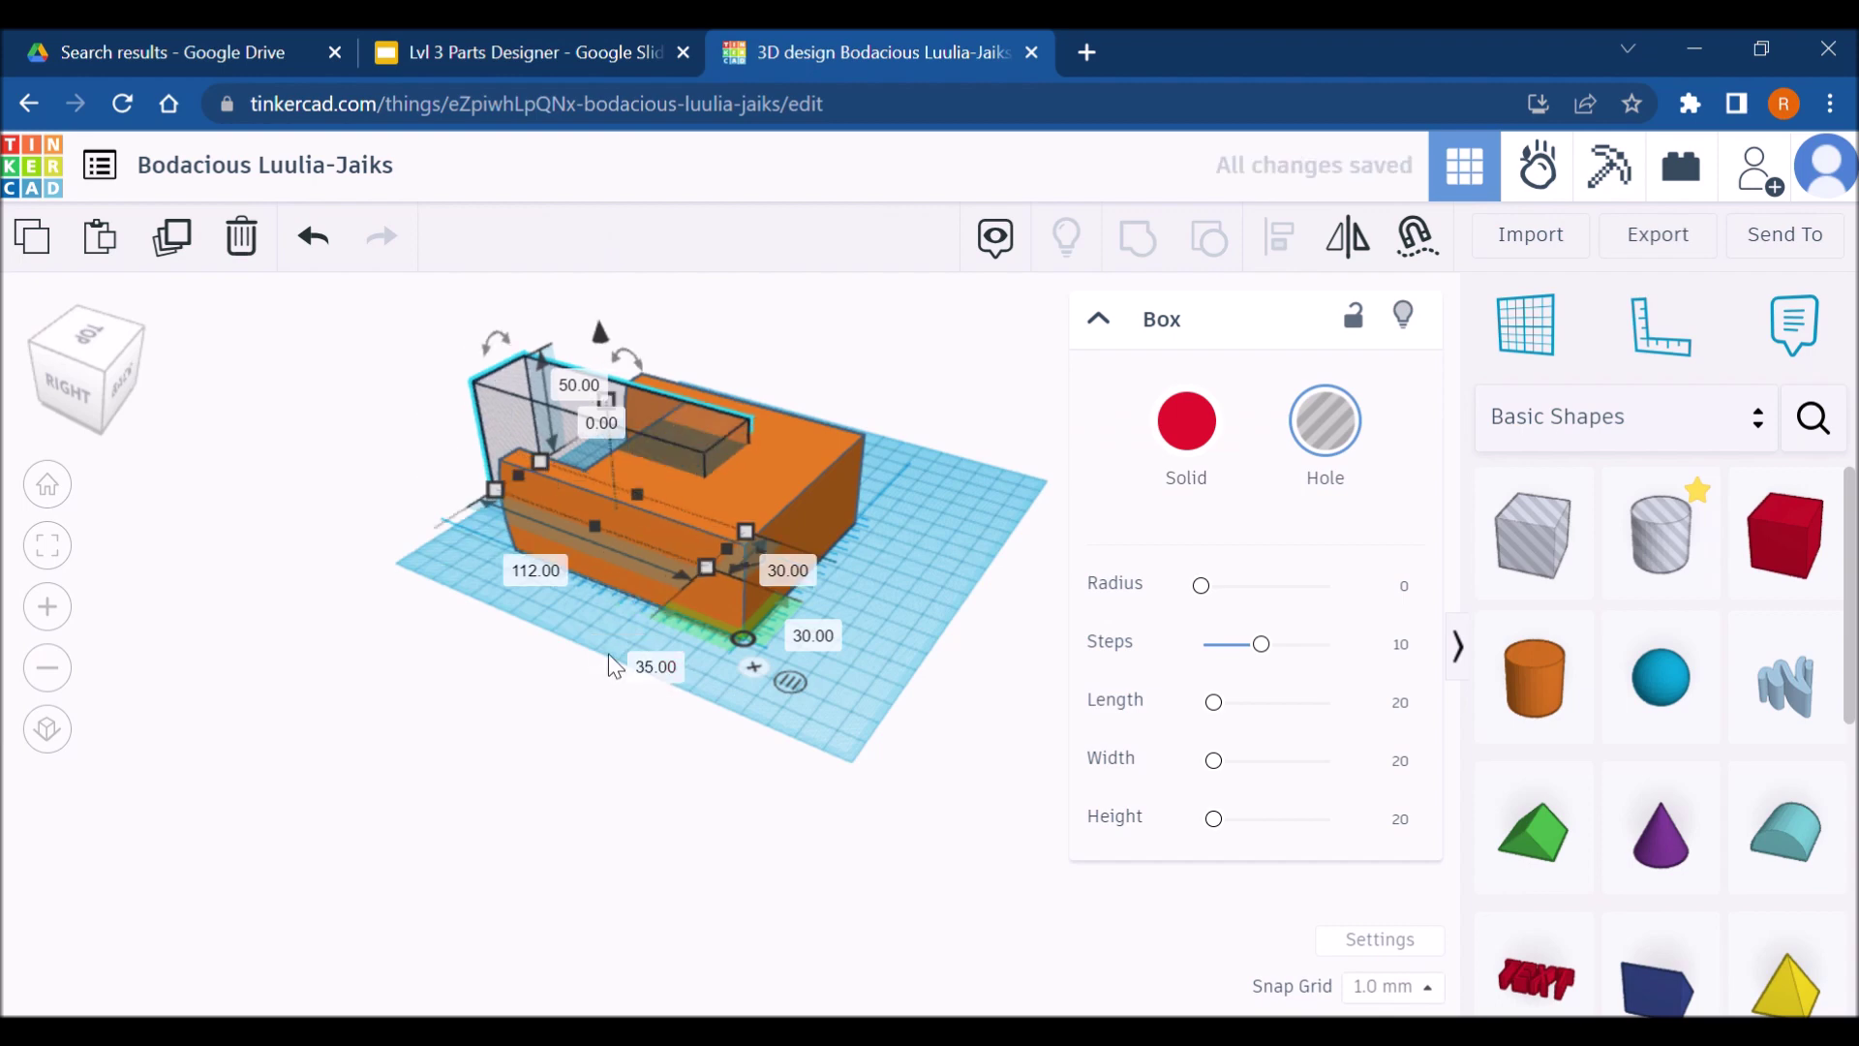
Group the hole box with the block to cut the slot, then view the drawing
drag(904, 618, 621, 384)
key(ctrl+g)
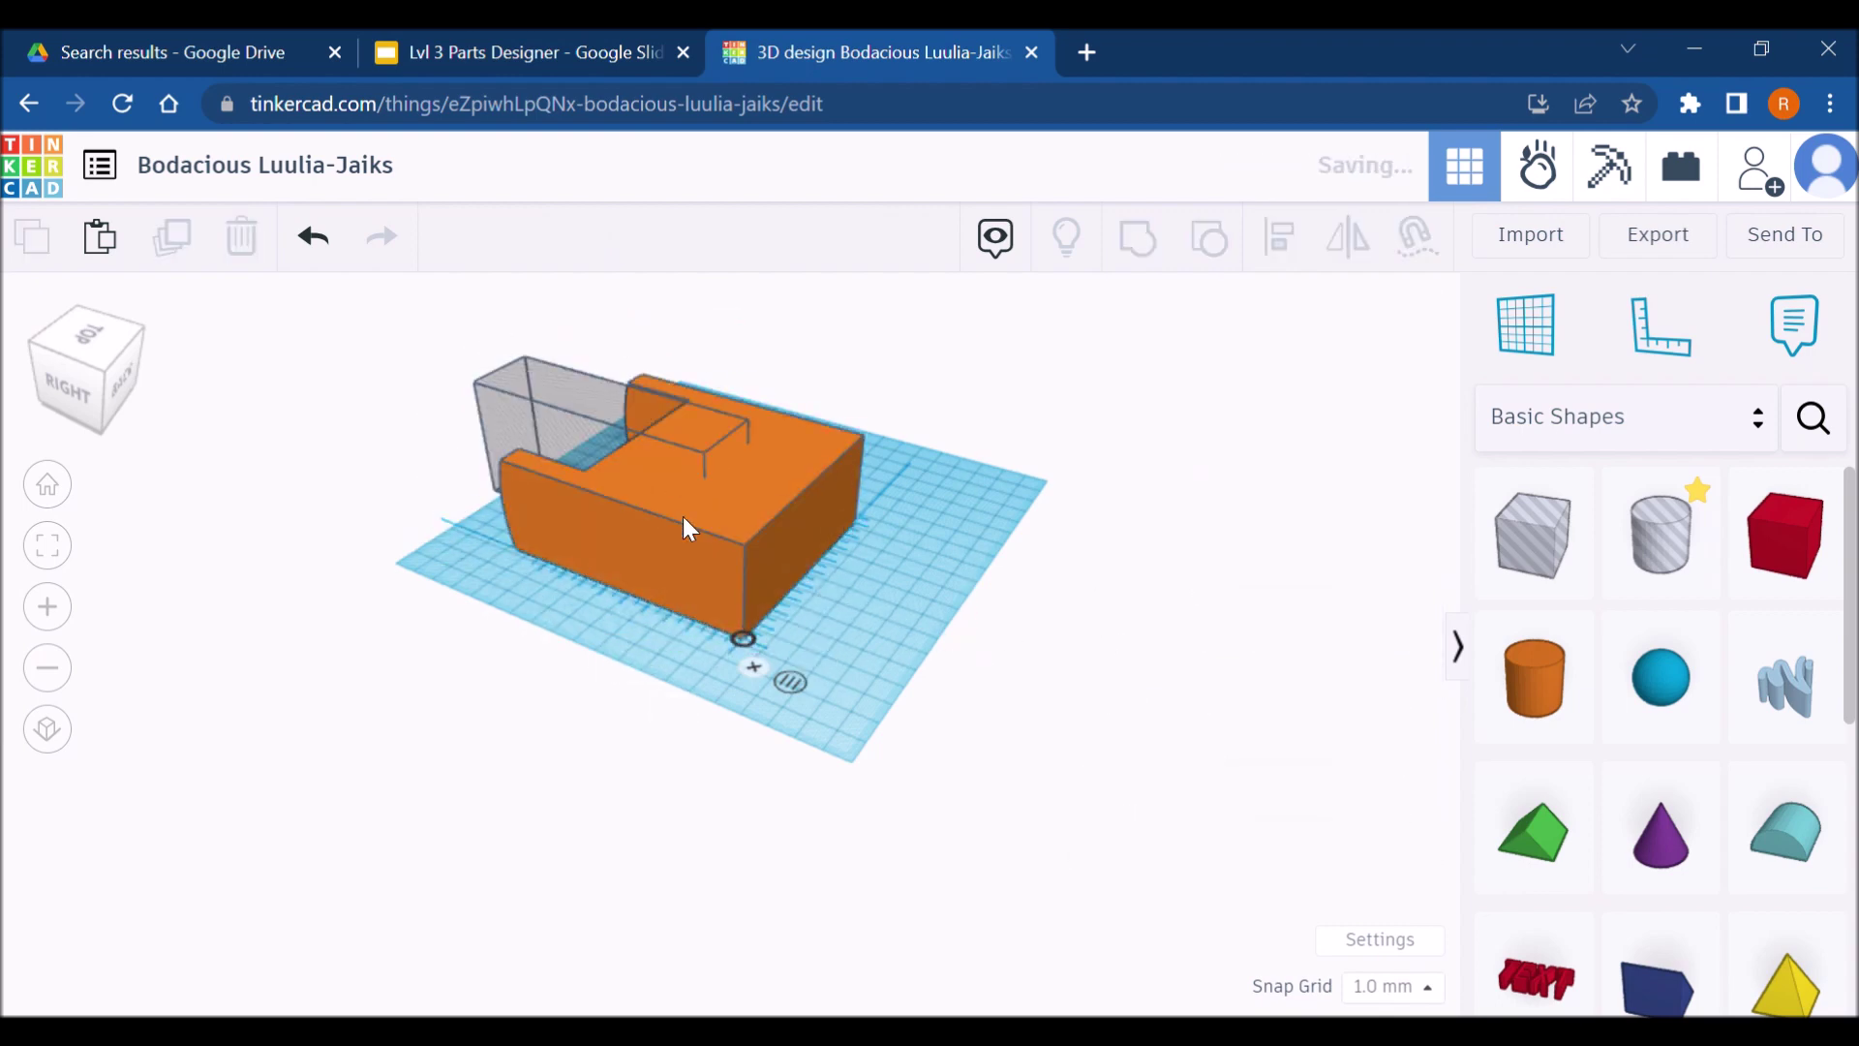
right_drag(616, 672, 786, 426)
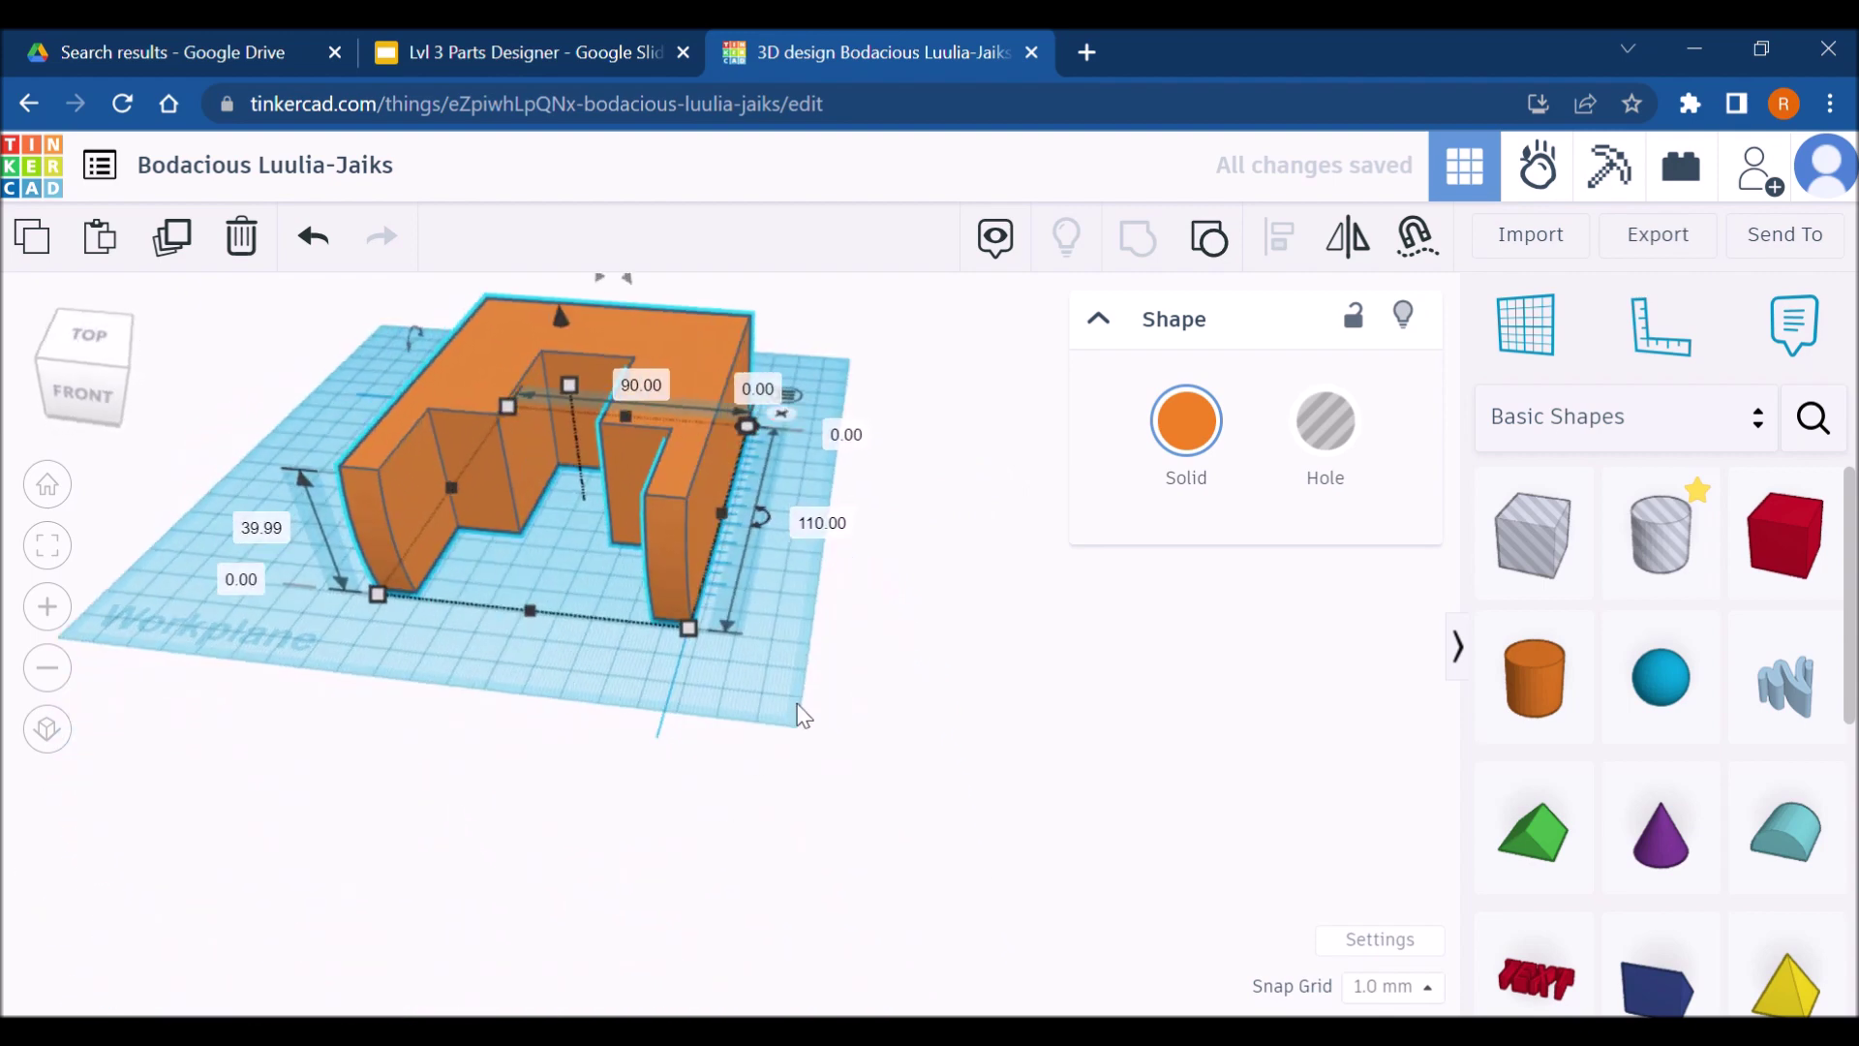
click(928, 617)
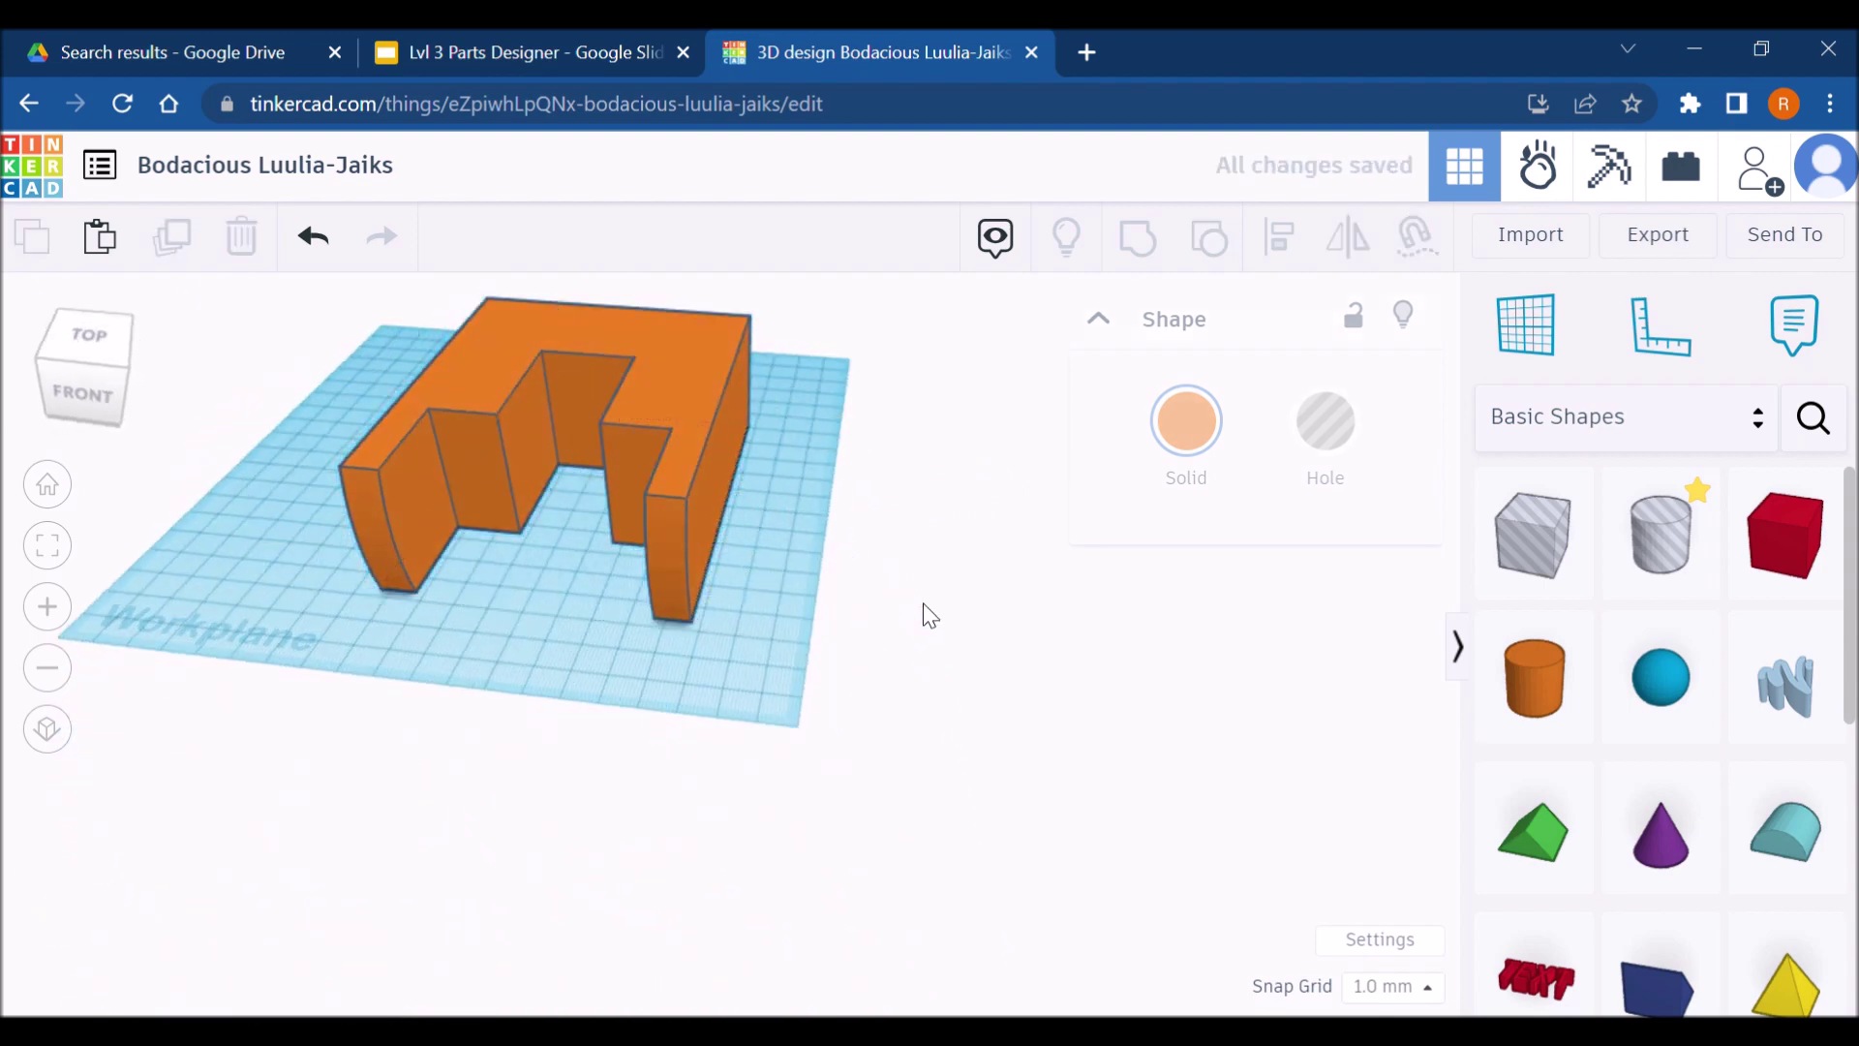
right_drag(923, 604, 858, 691)
click(581, 52)
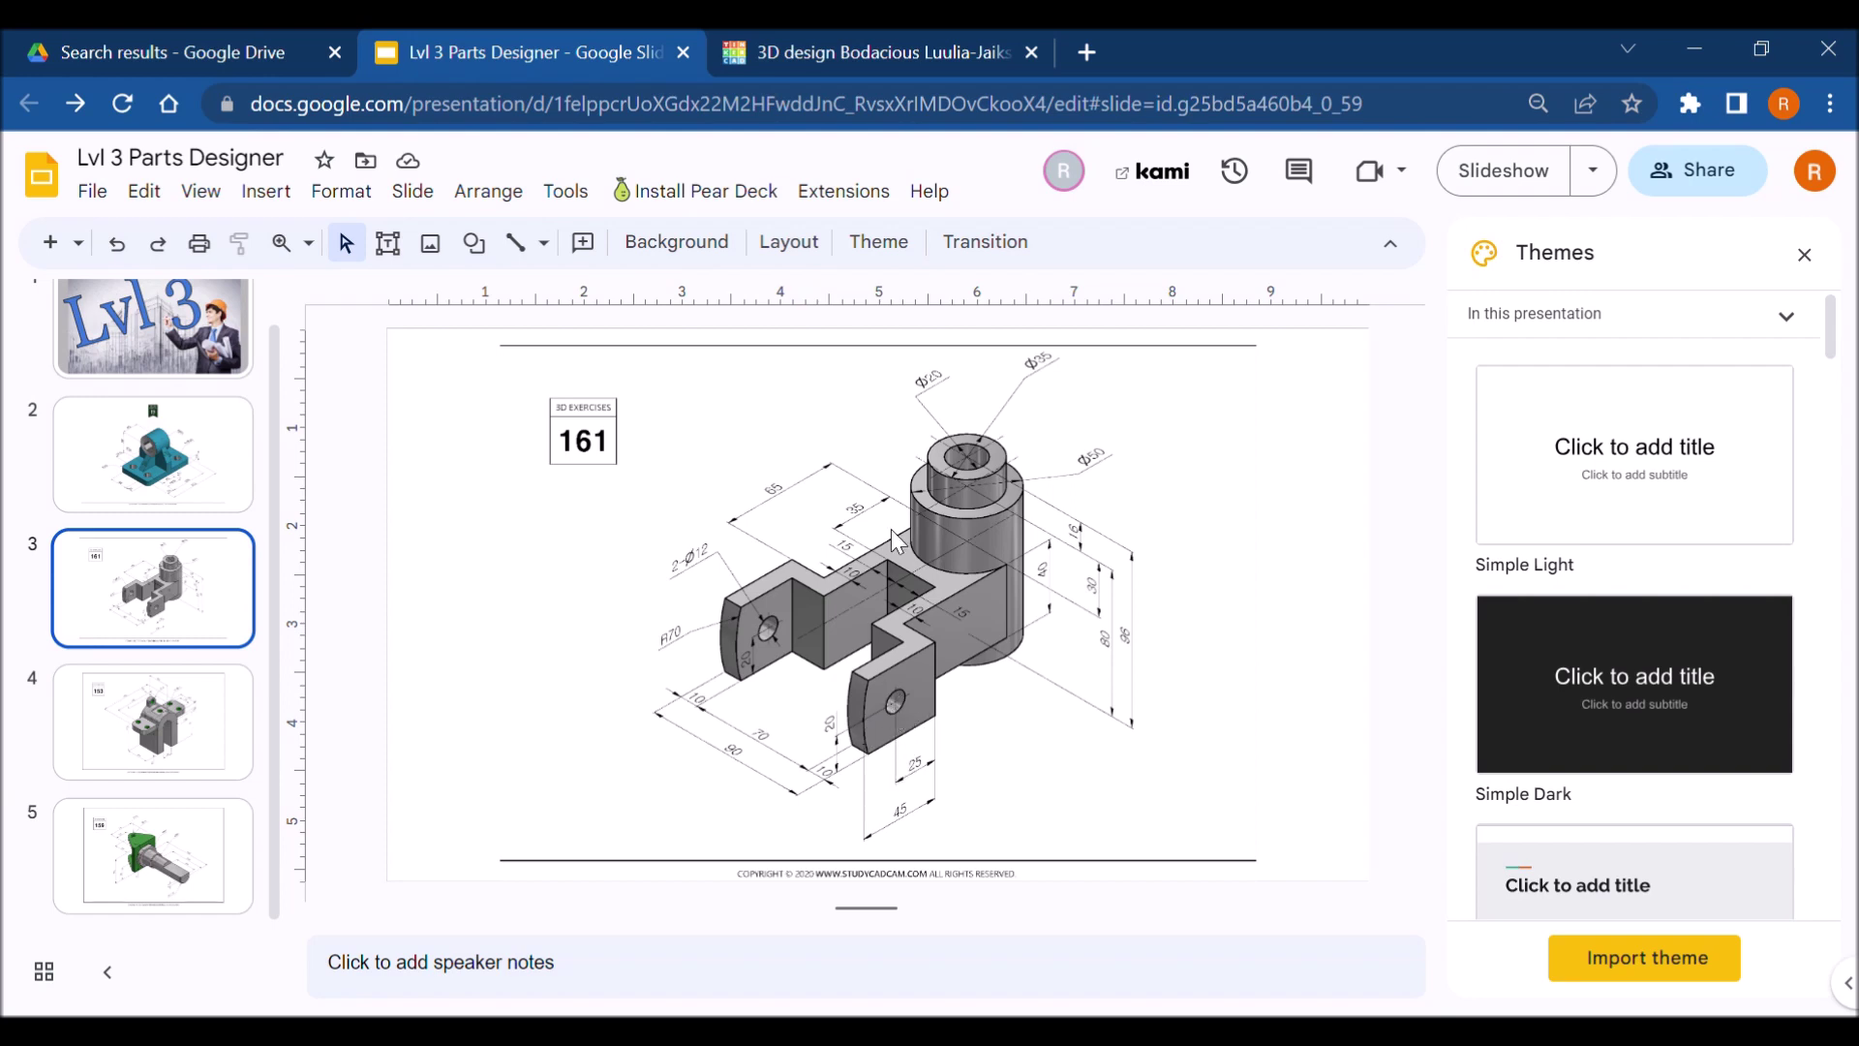
Return to Tinkercad and view the slotted block from the right side
click(978, 39)
right_drag(1112, 996, 593, 759)
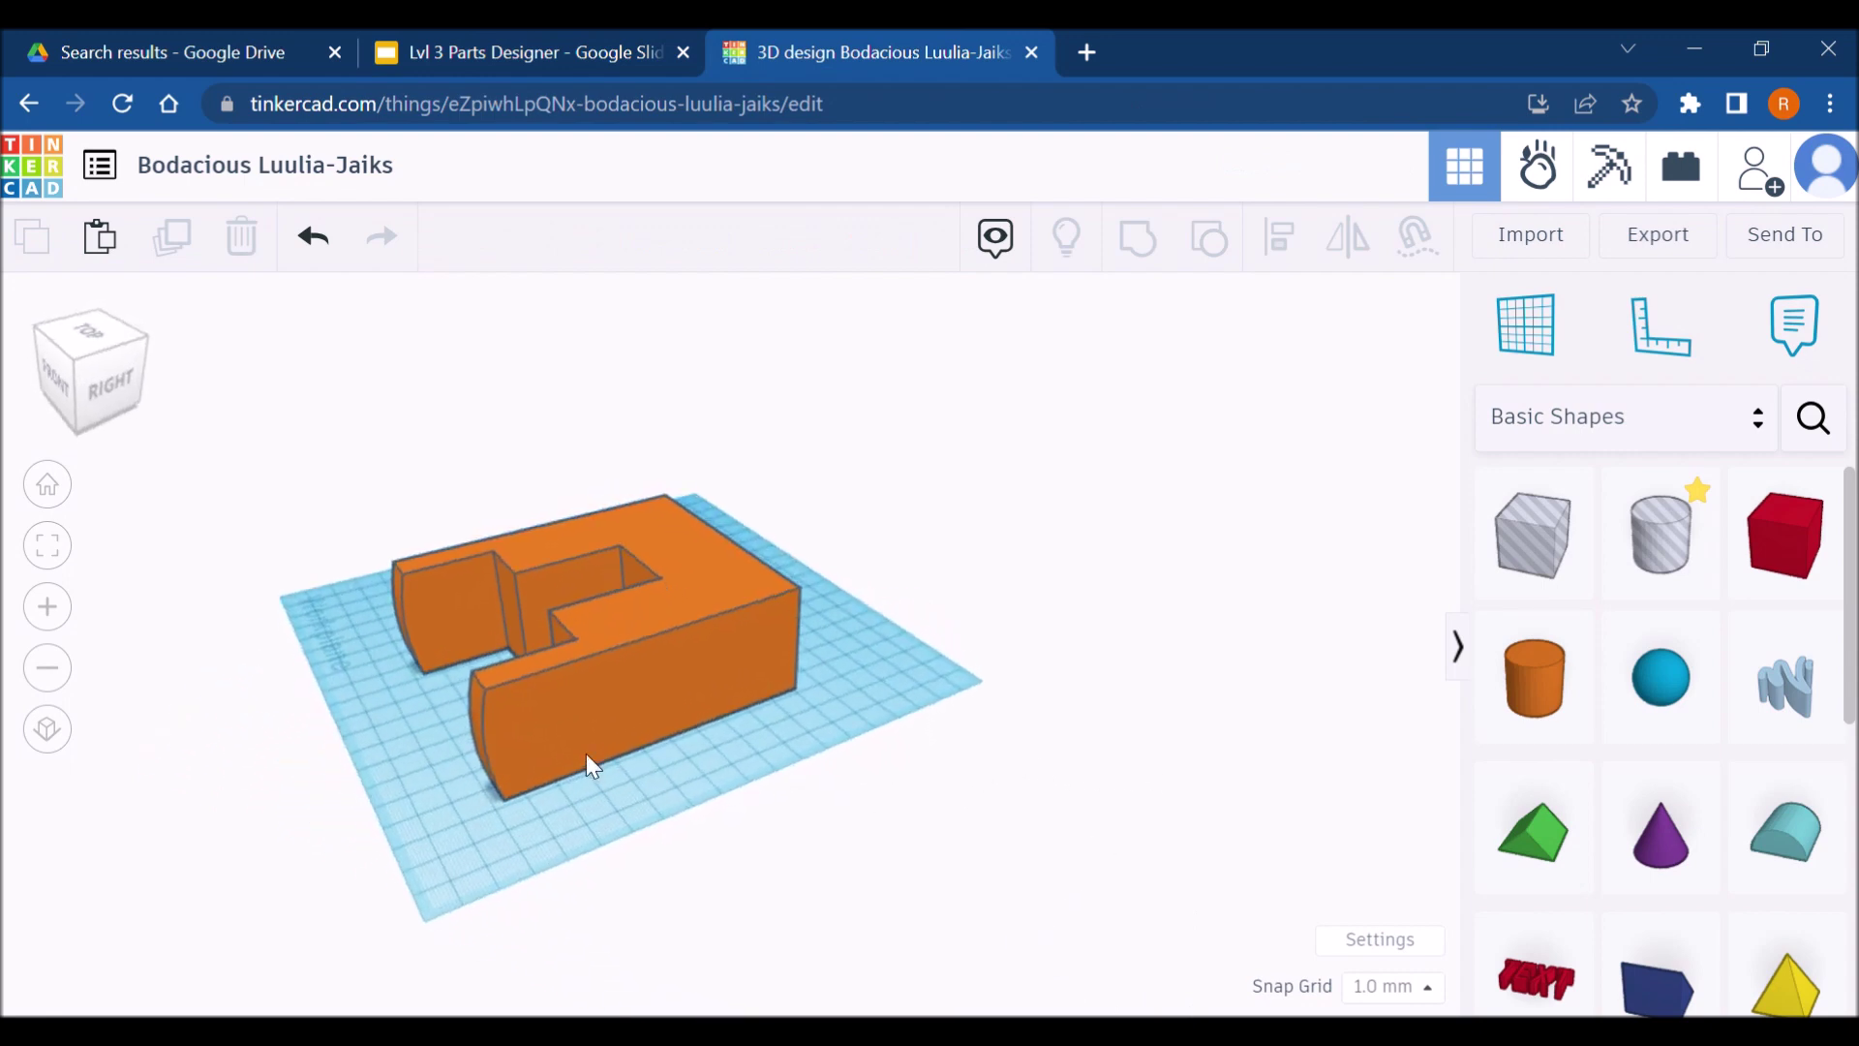
Place a cylinder hole on the arm's side face and size it to 12 mm diameter
click(1527, 324)
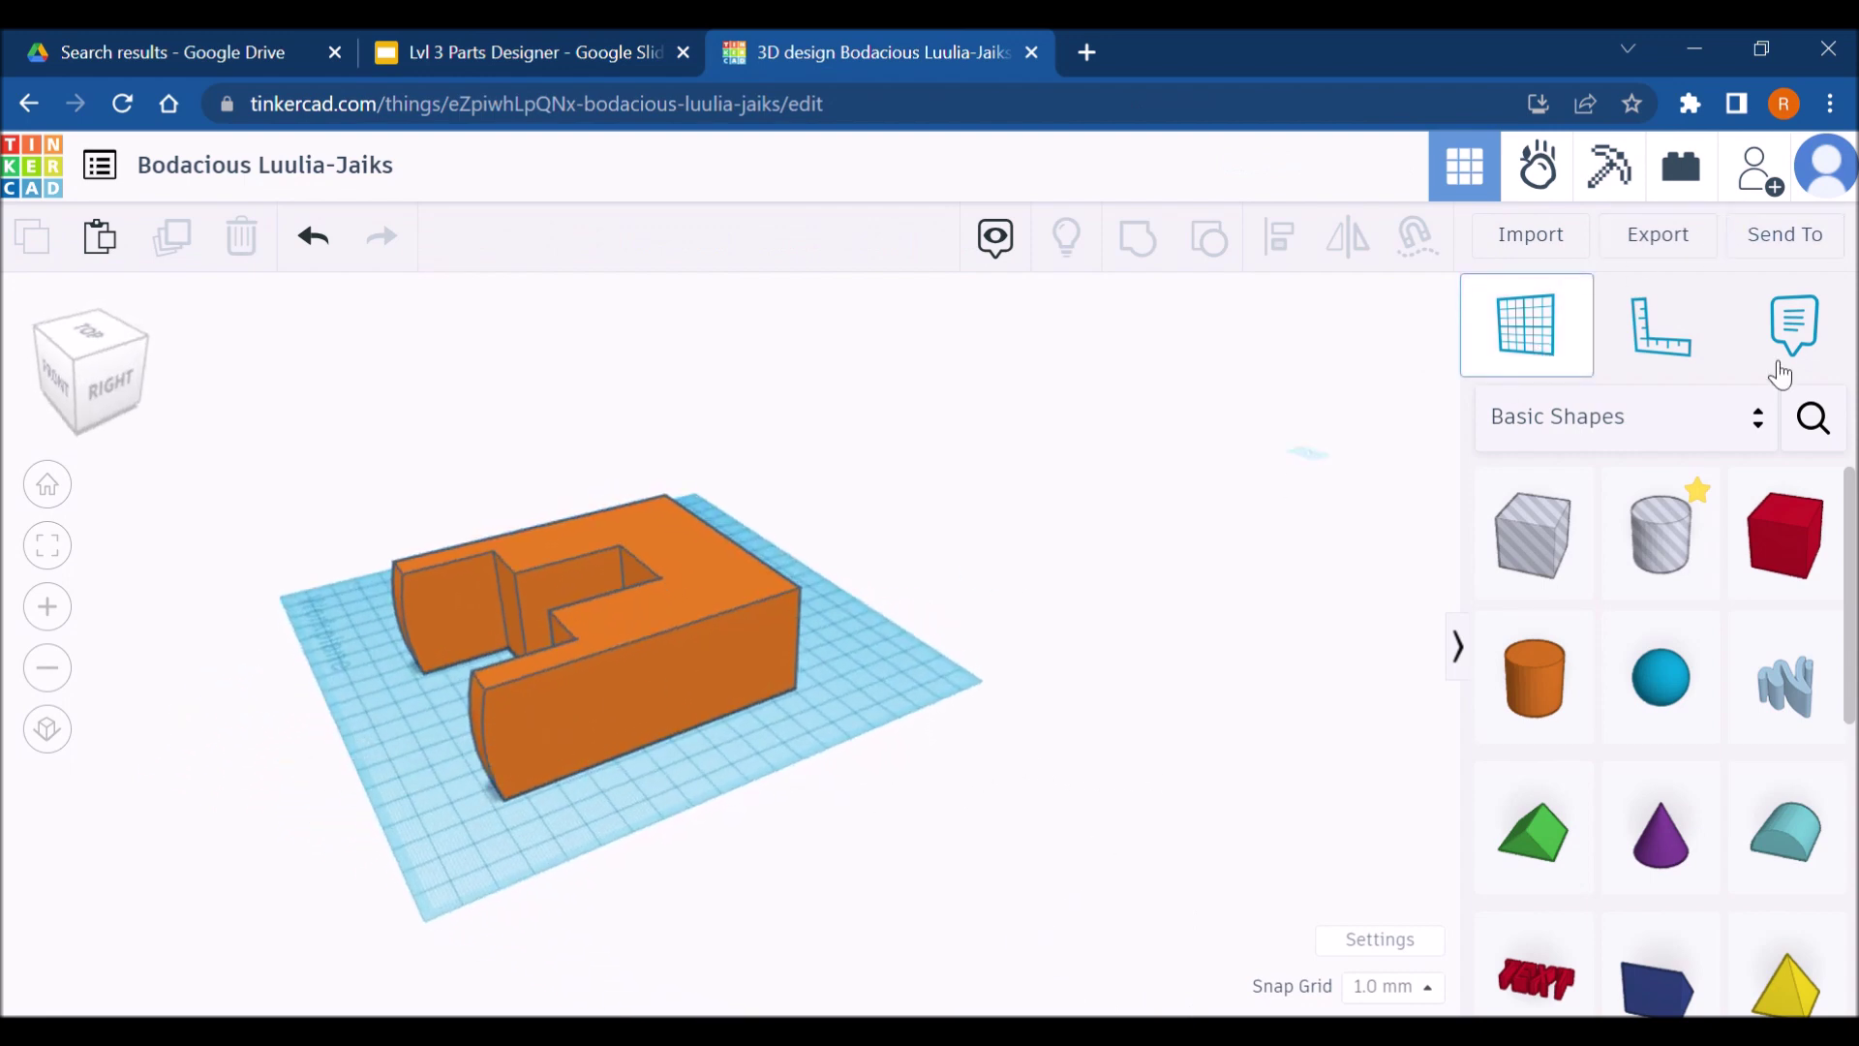
drag(1661, 533, 932, 774)
drag(647, 833, 527, 746)
right_drag(527, 746, 463, 680)
drag(445, 667, 477, 684)
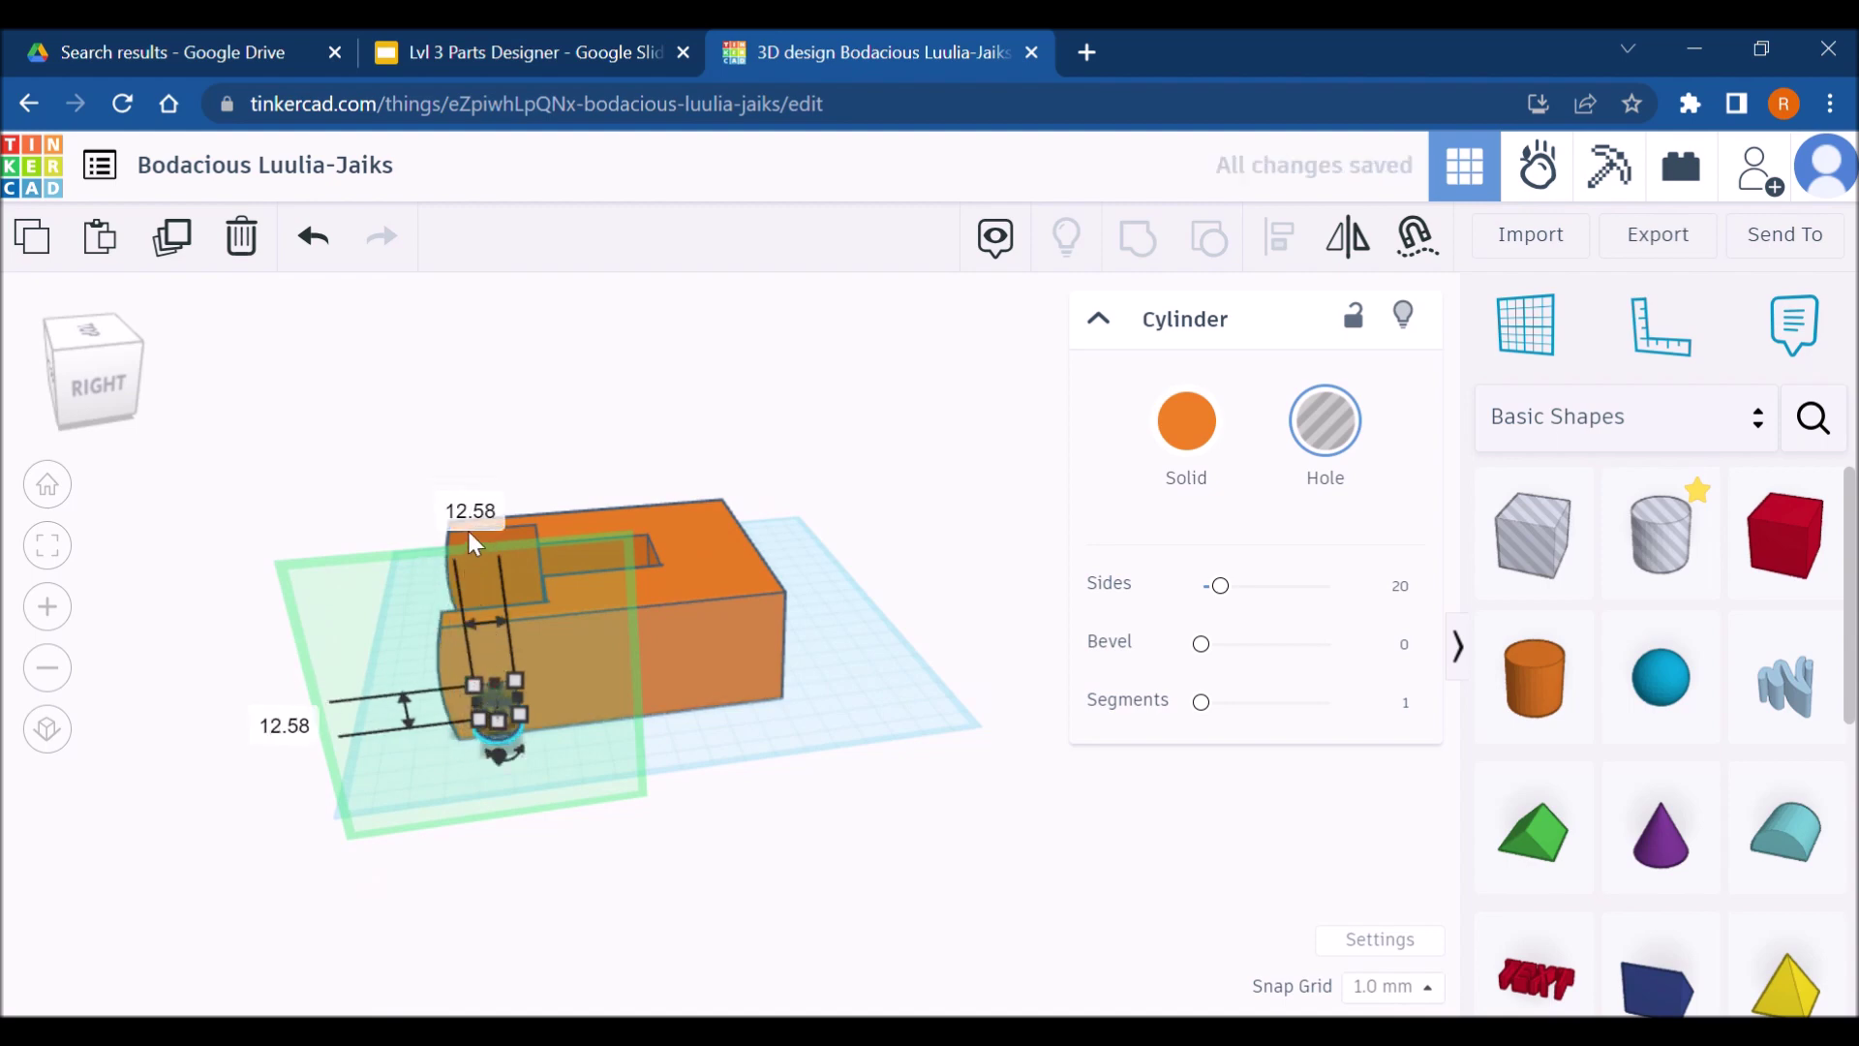
text(2)
key(Return)
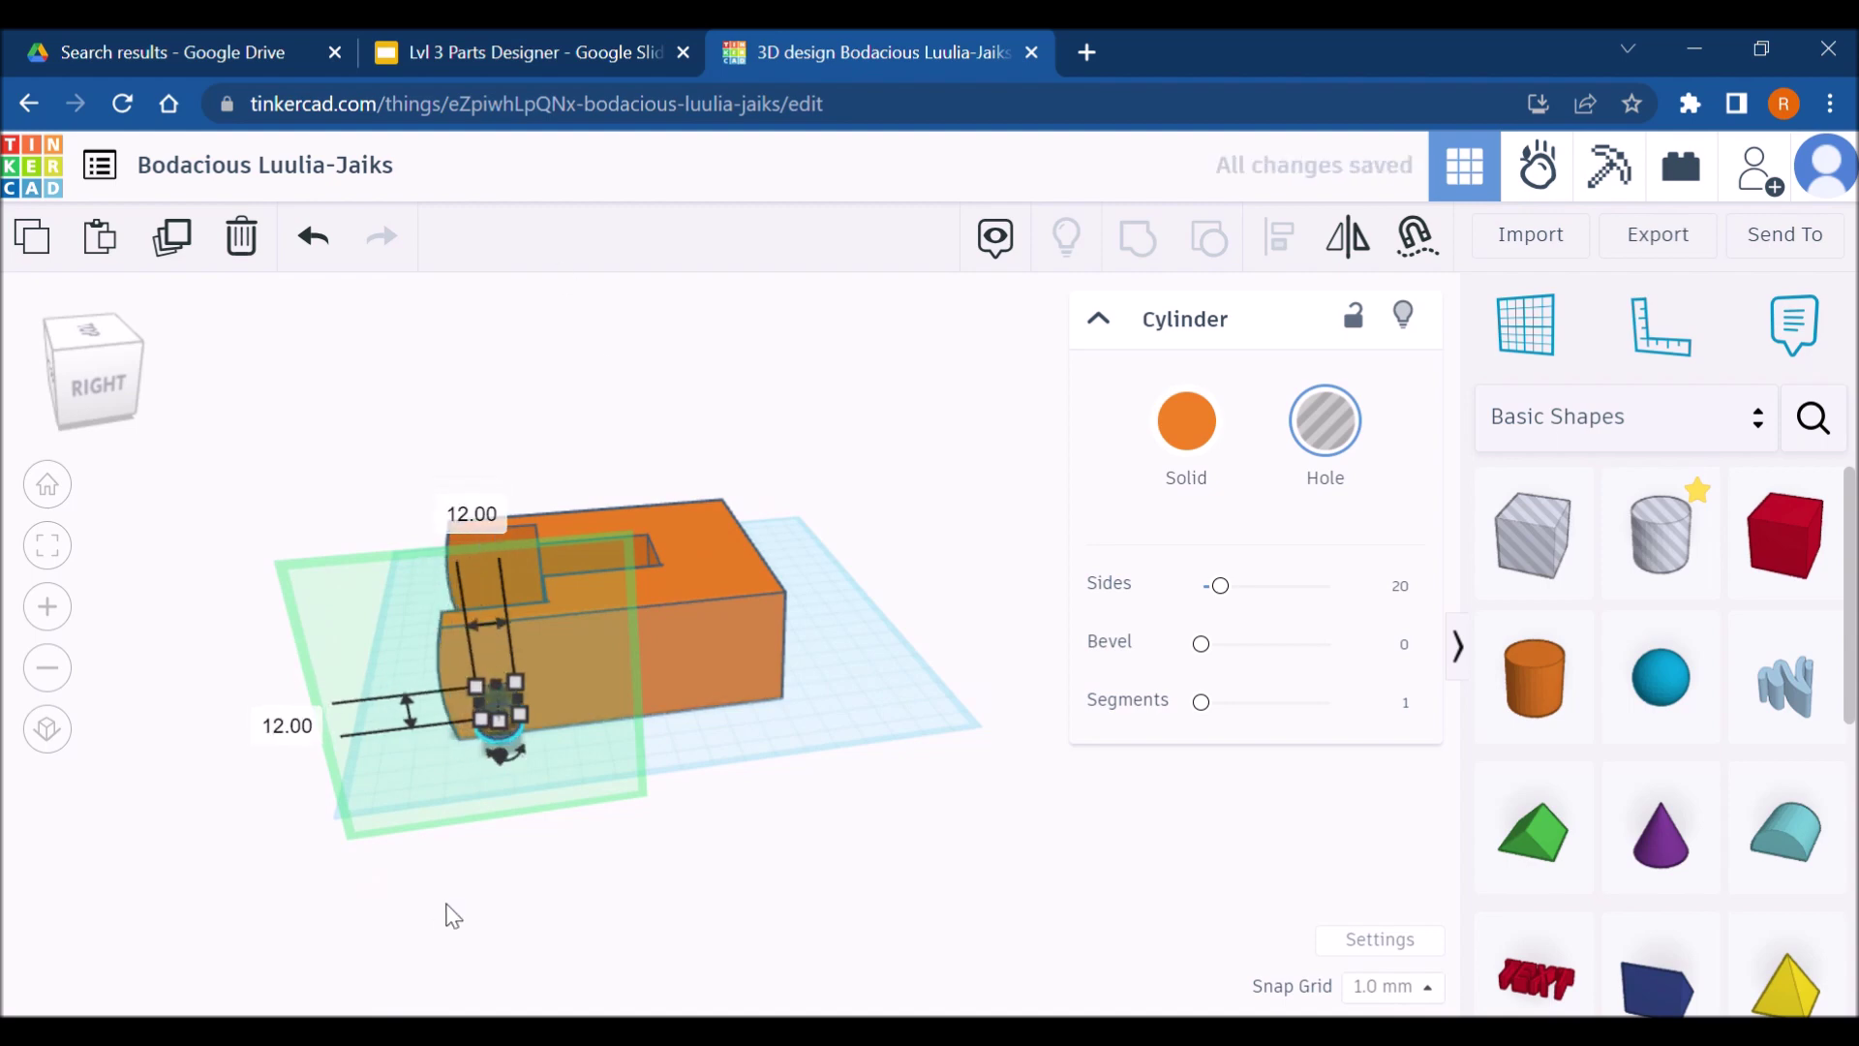
Stretch the cylinder hole to 141 mm long and nudge it left into the arm
drag(503, 736, 504, 932)
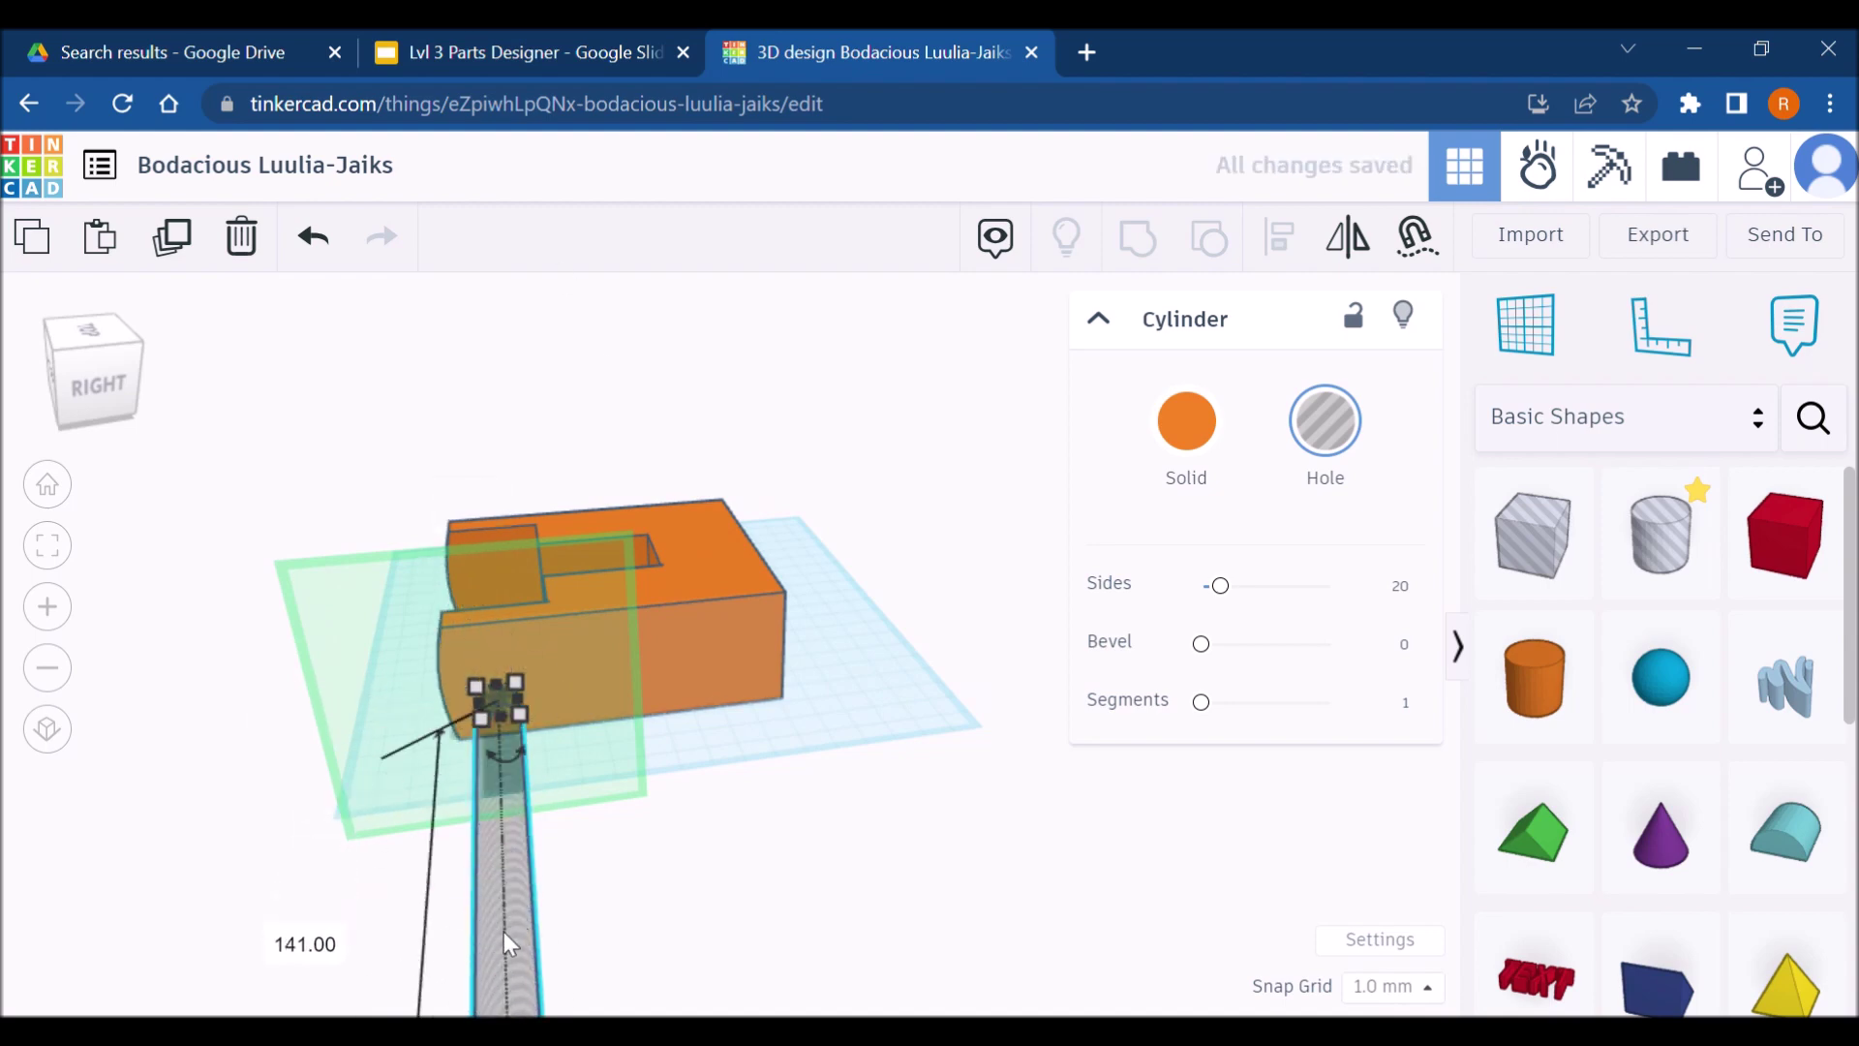
right_drag(504, 931, 1258, 859)
click(1167, 839)
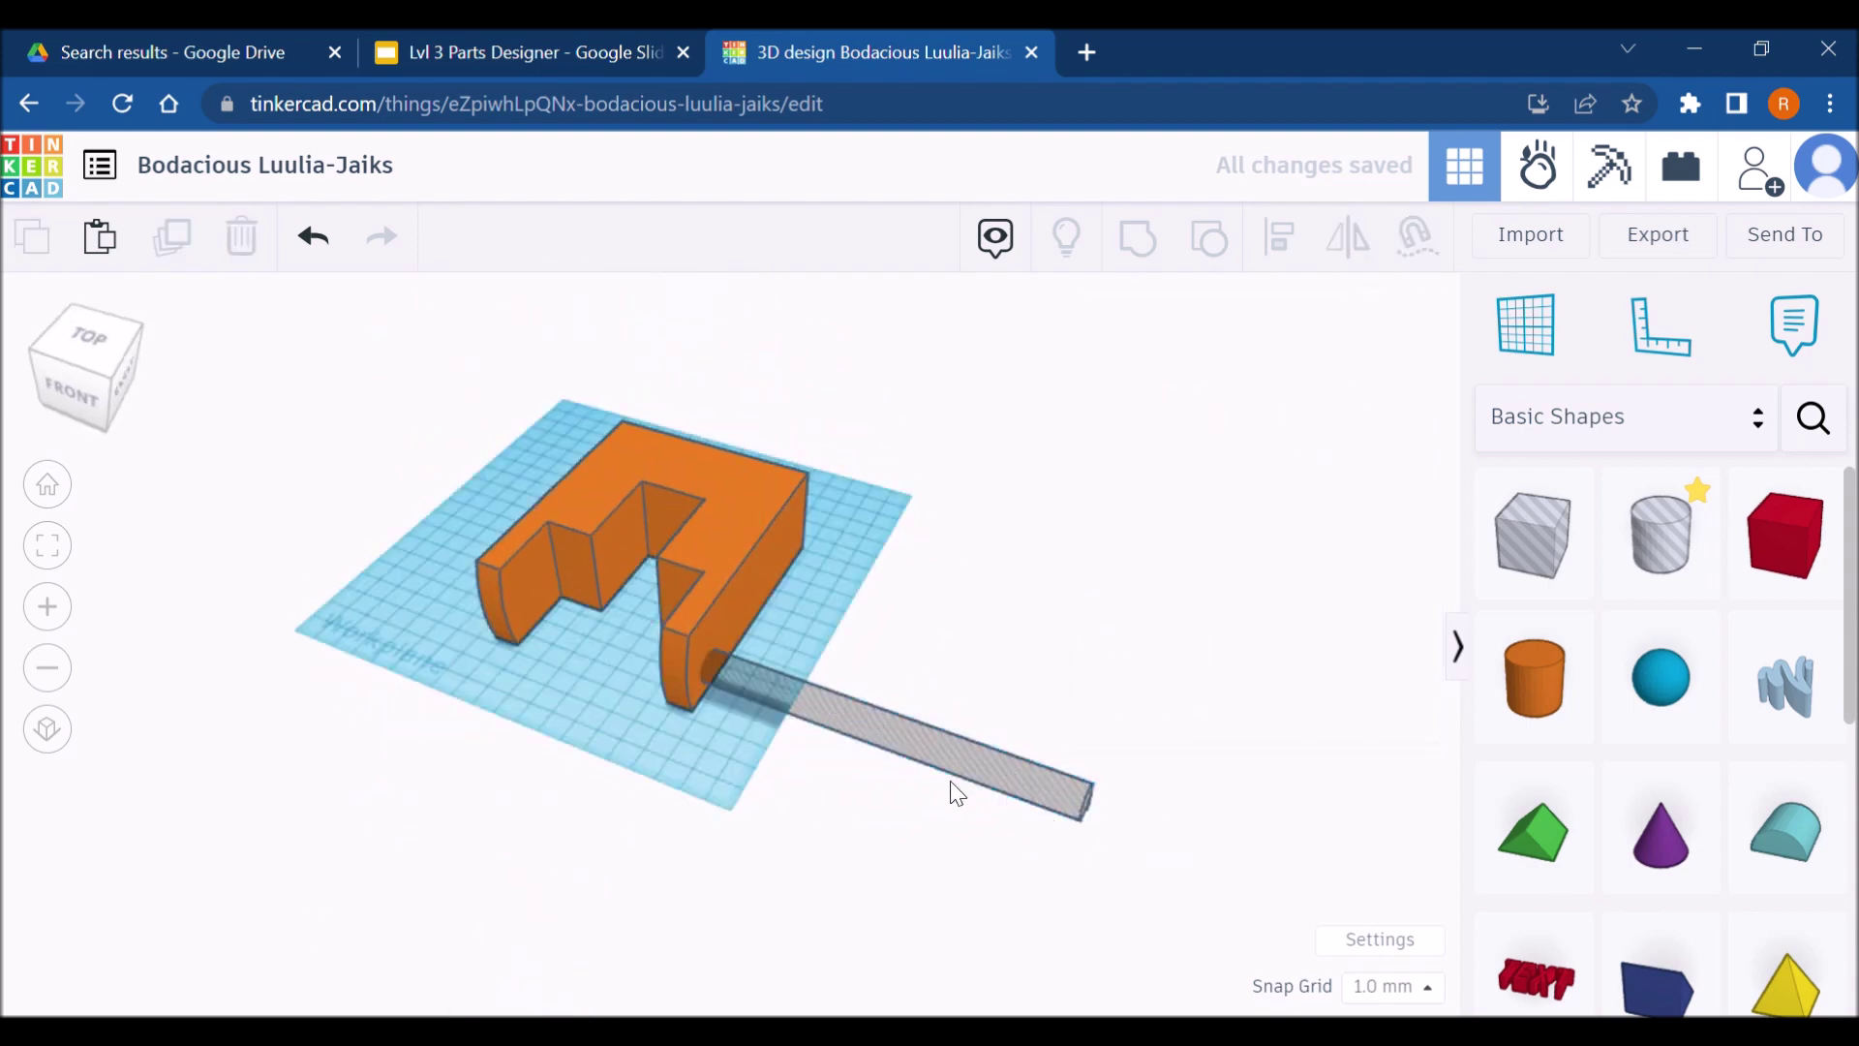
click(1089, 811)
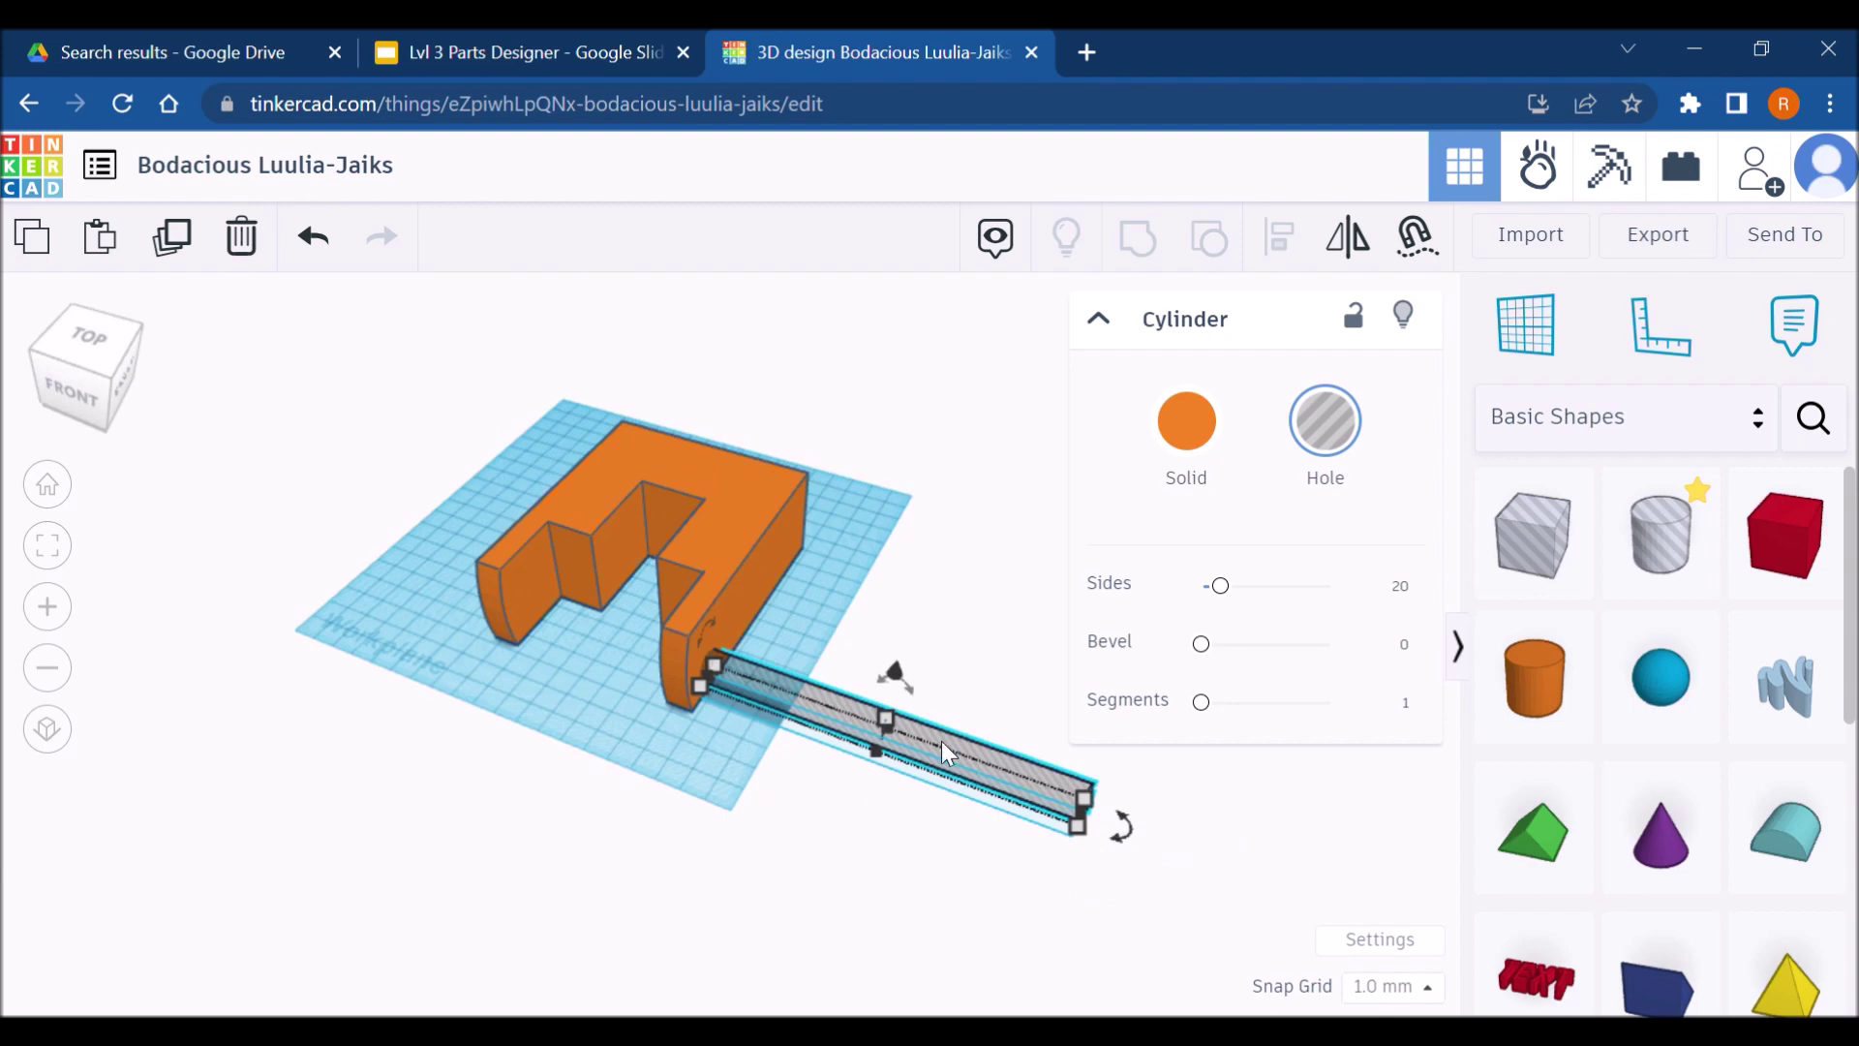
right_drag(942, 741, 980, 806)
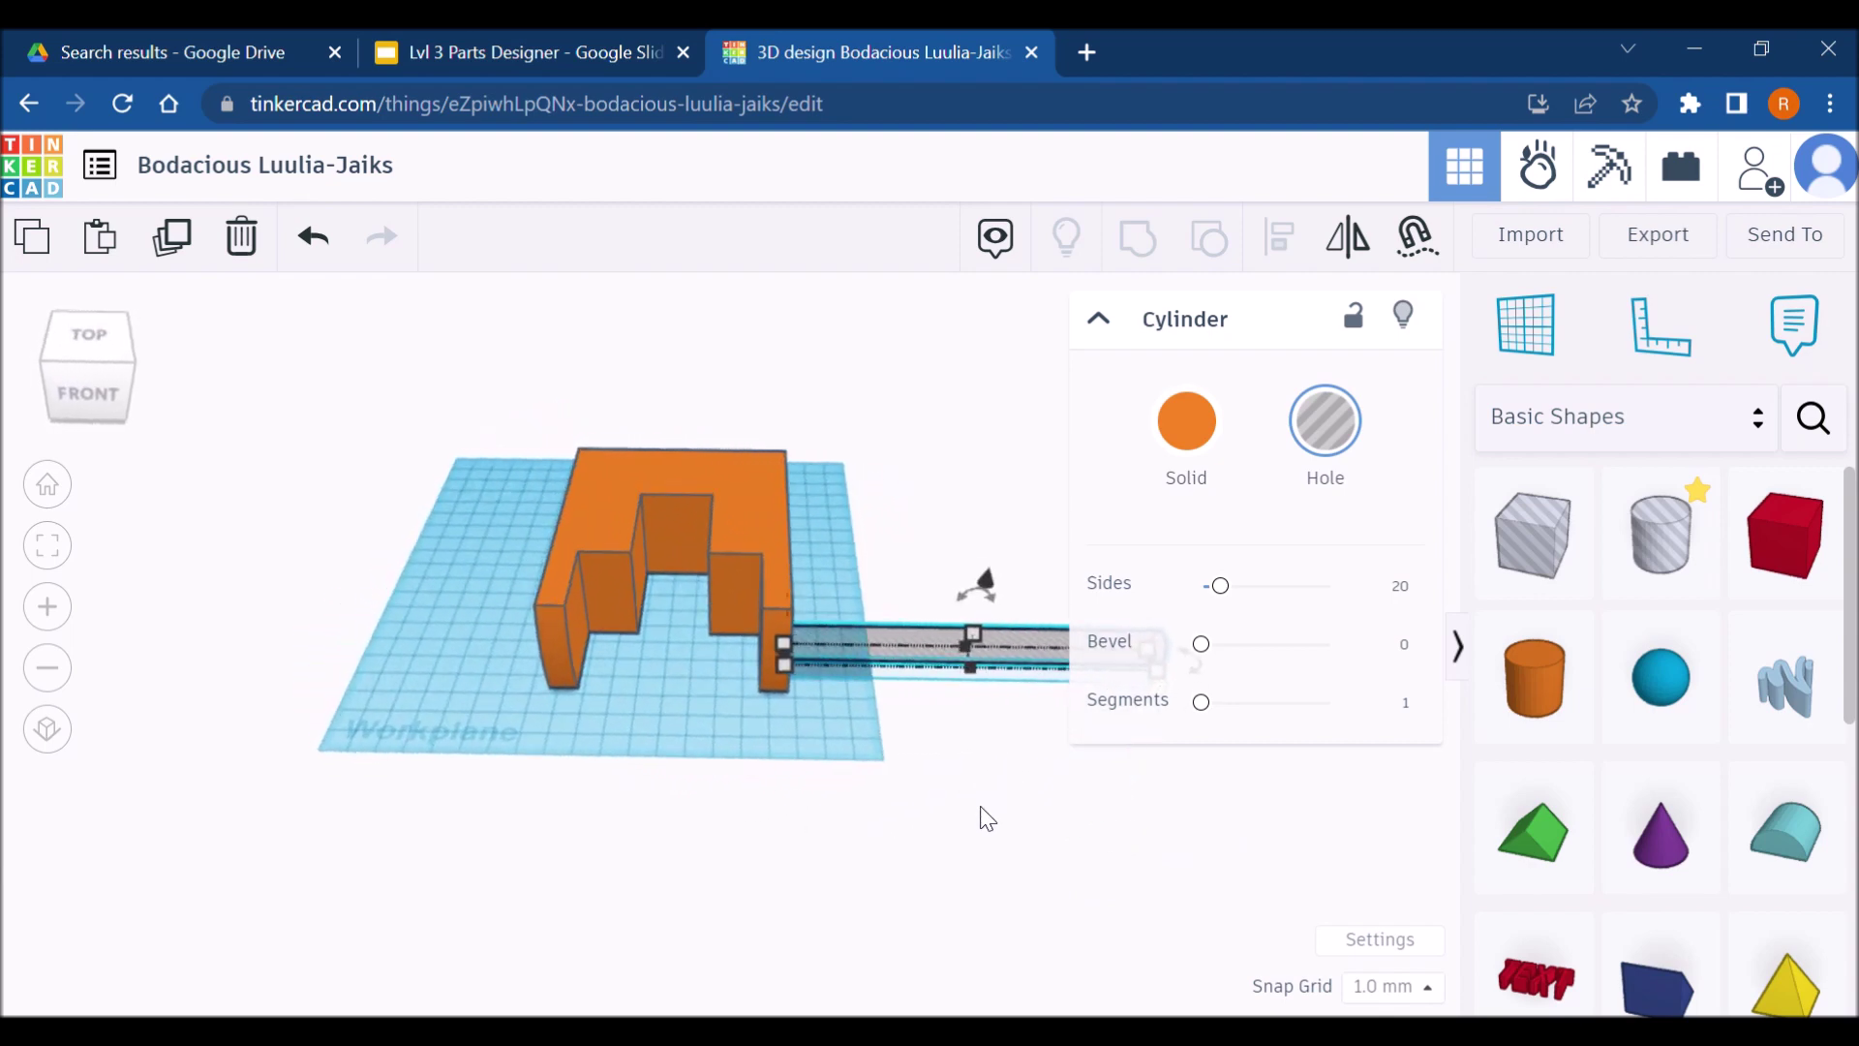
key(Left)
key(Left)
key(Left)
key(Left)
key(Left)
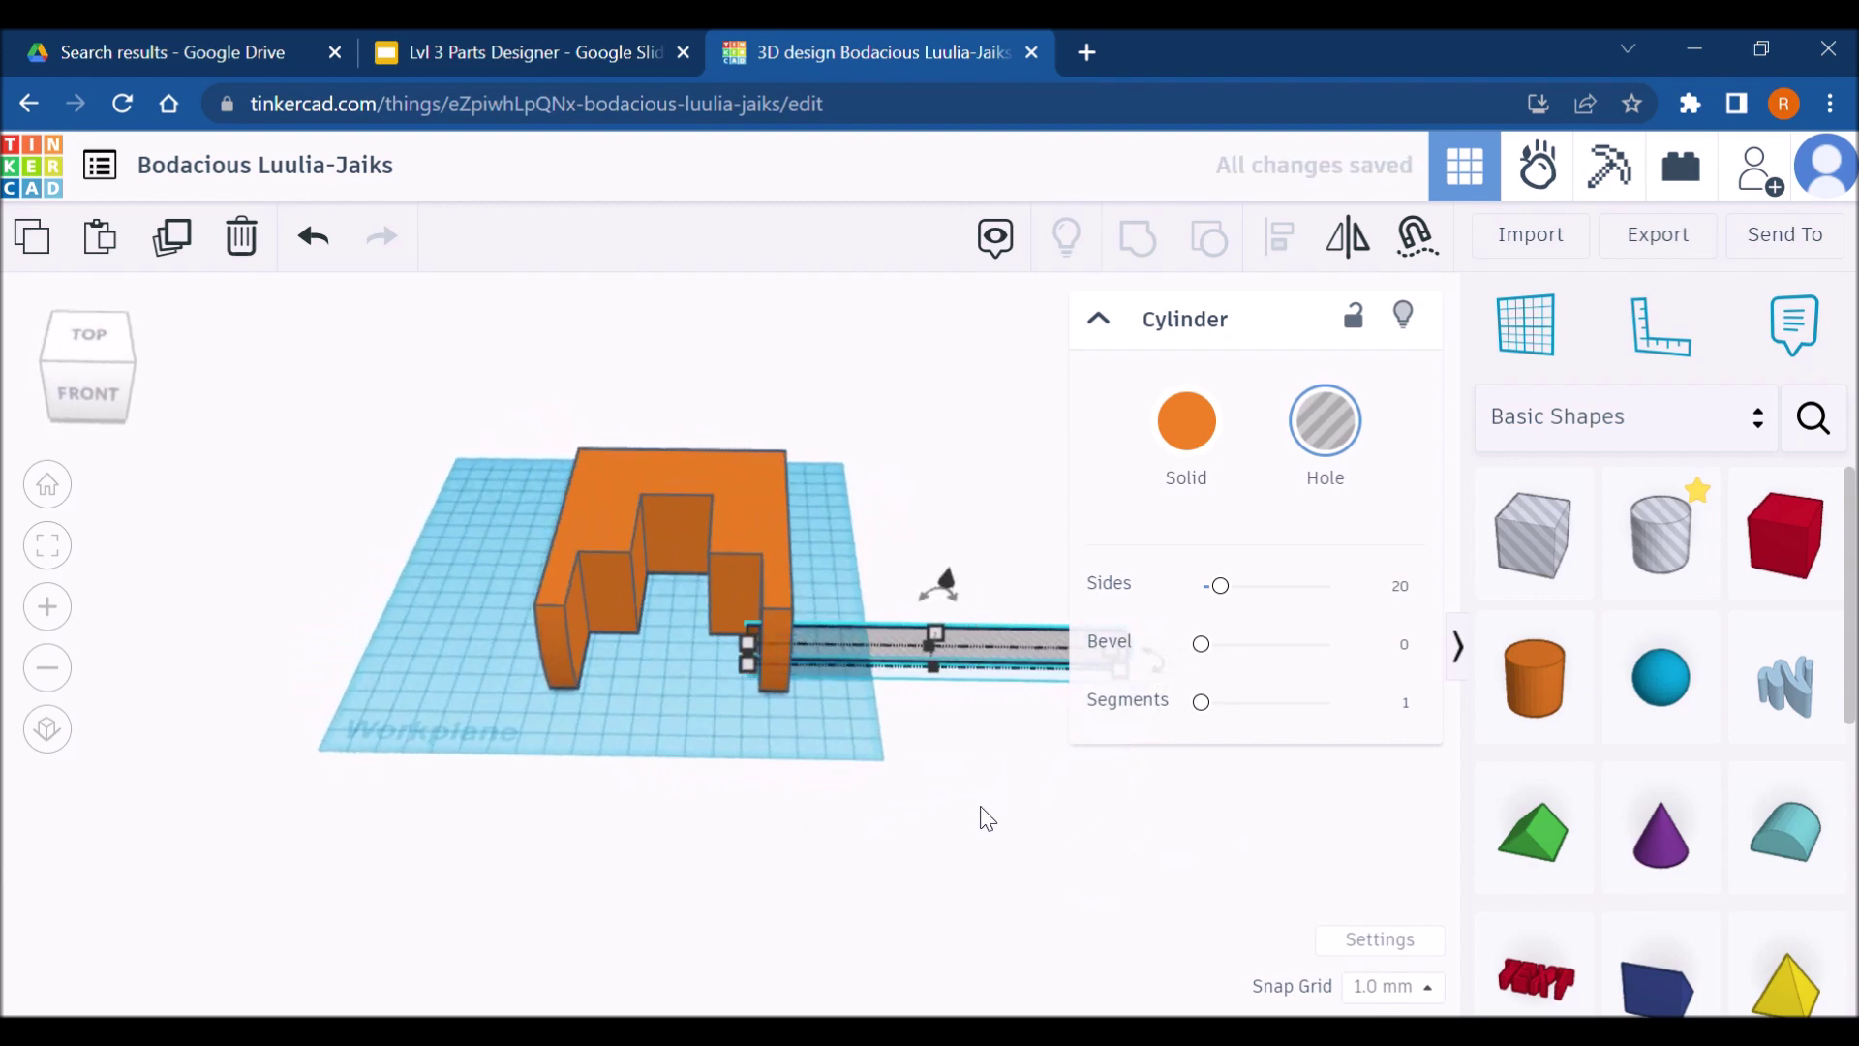
key(Left)
key(Left)
key(Left)
key(Left)
key(Left)
key(Left)
key(Left)
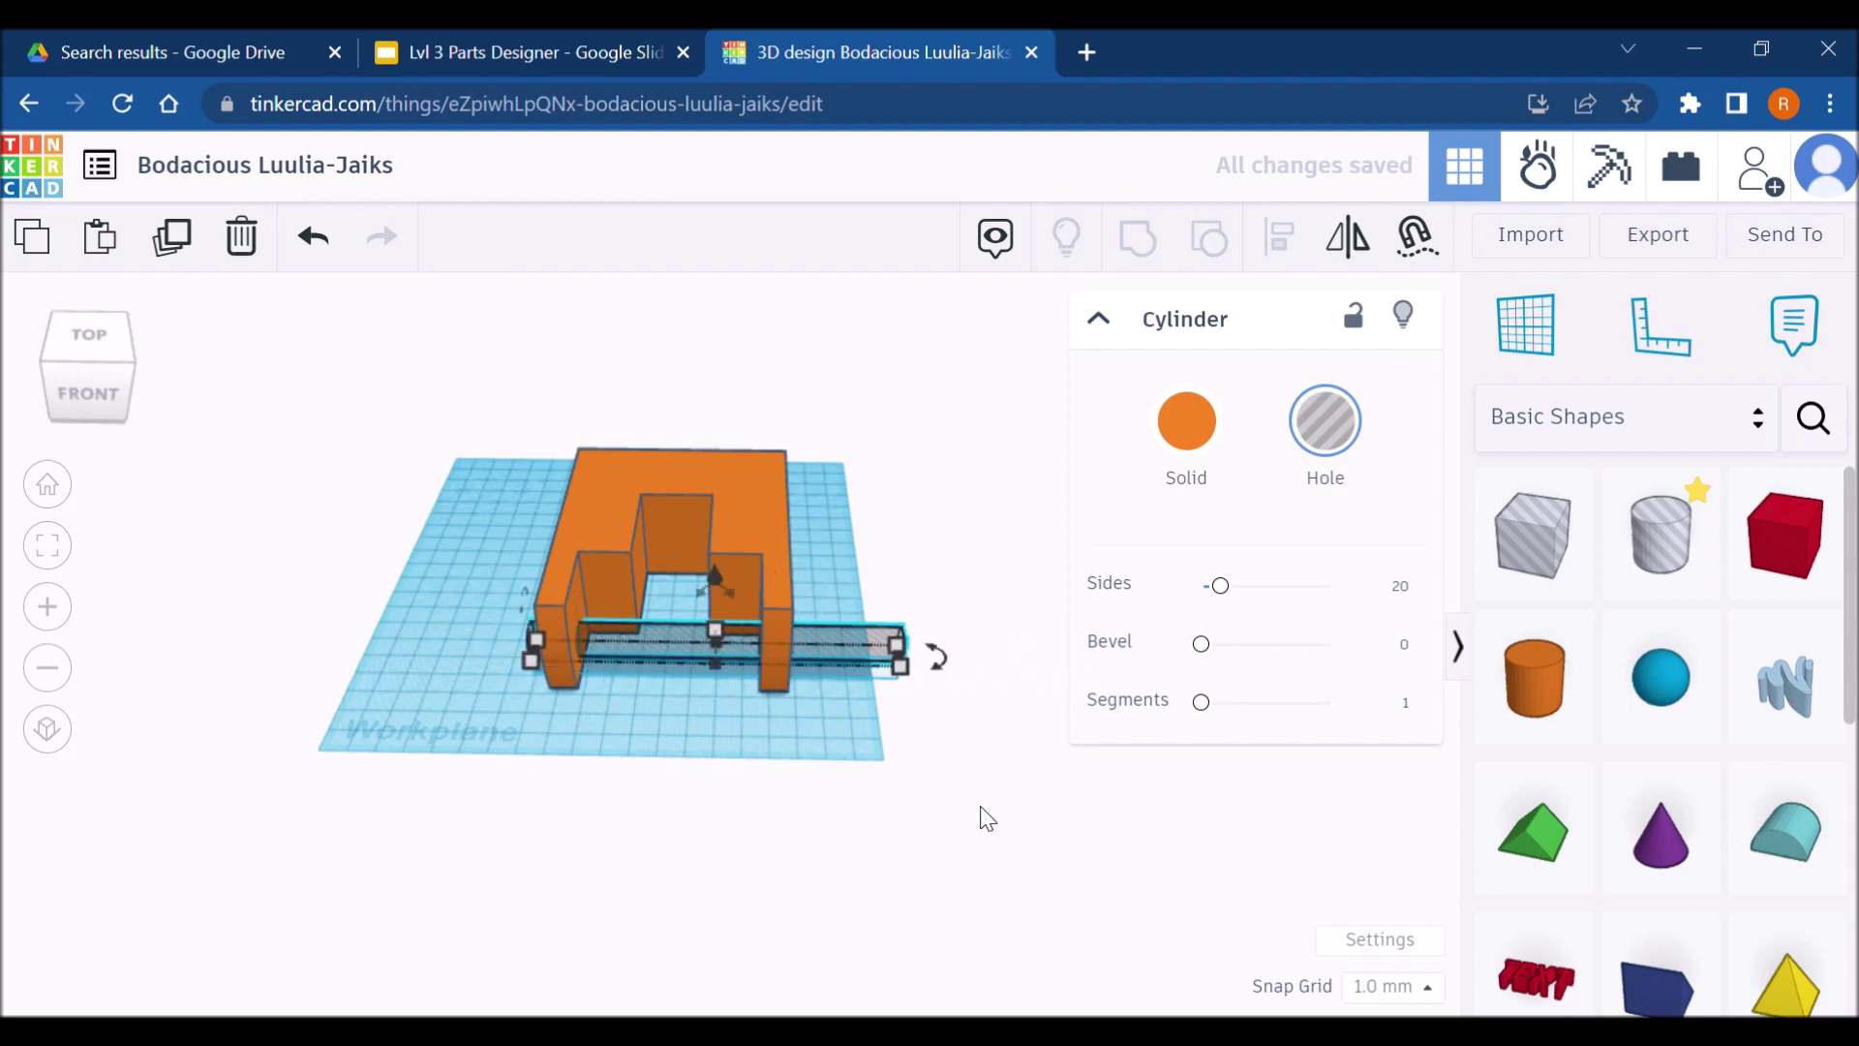
right_drag(867, 601, 620, 639)
Place the ruler at the block's corner and set both block offsets to 0
scroll(614, 625, up, 4)
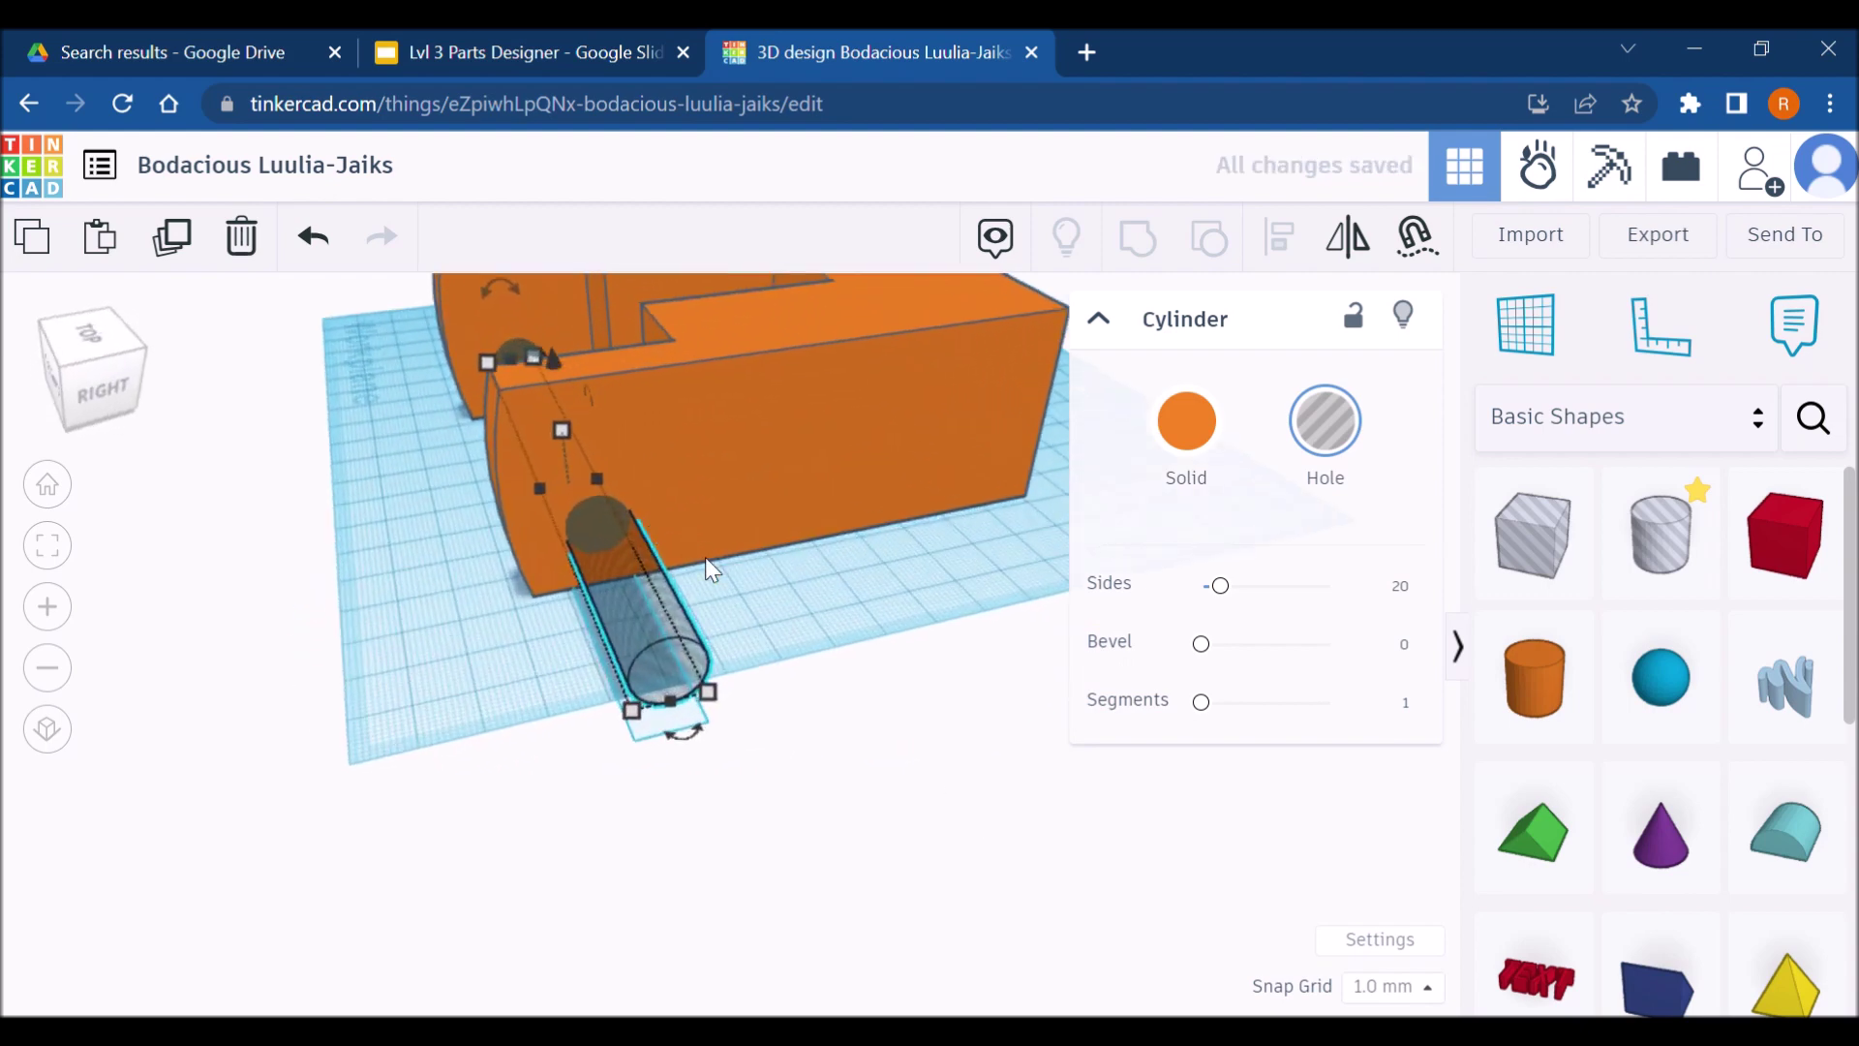
right_drag(712, 569, 729, 645)
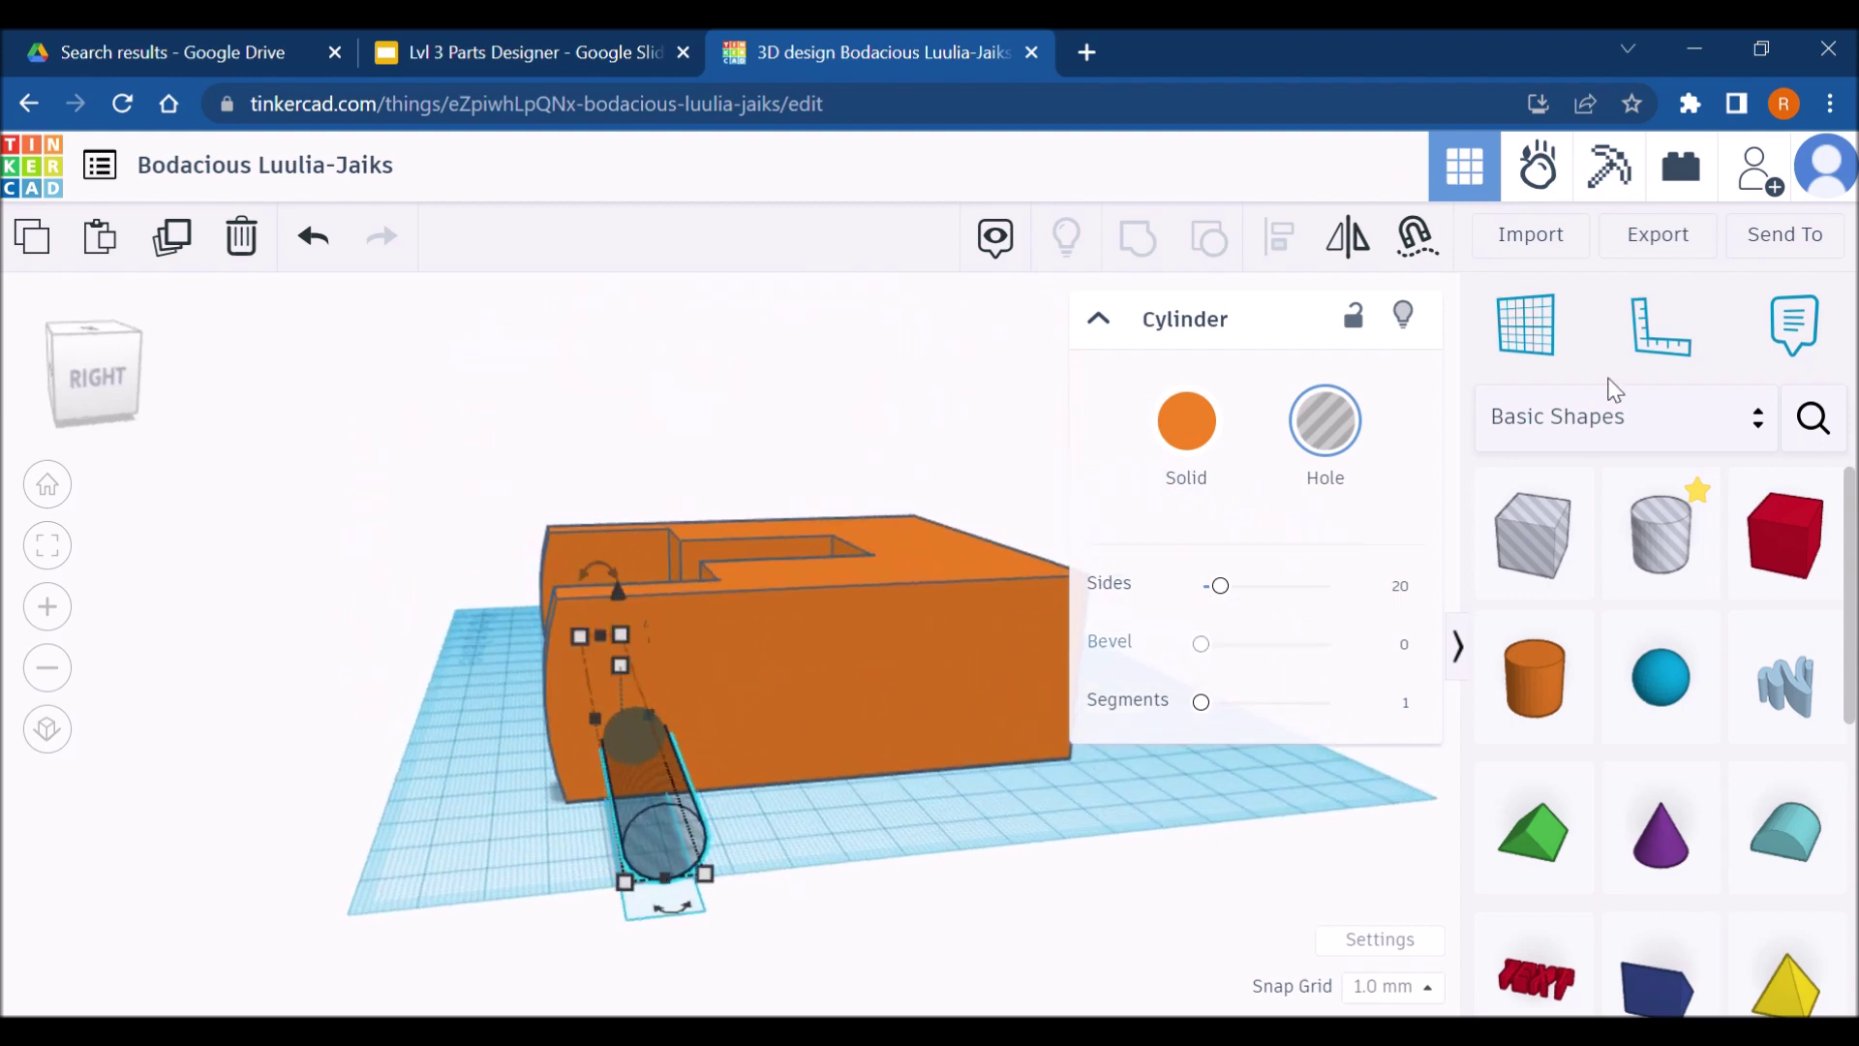
click(1661, 327)
click(556, 786)
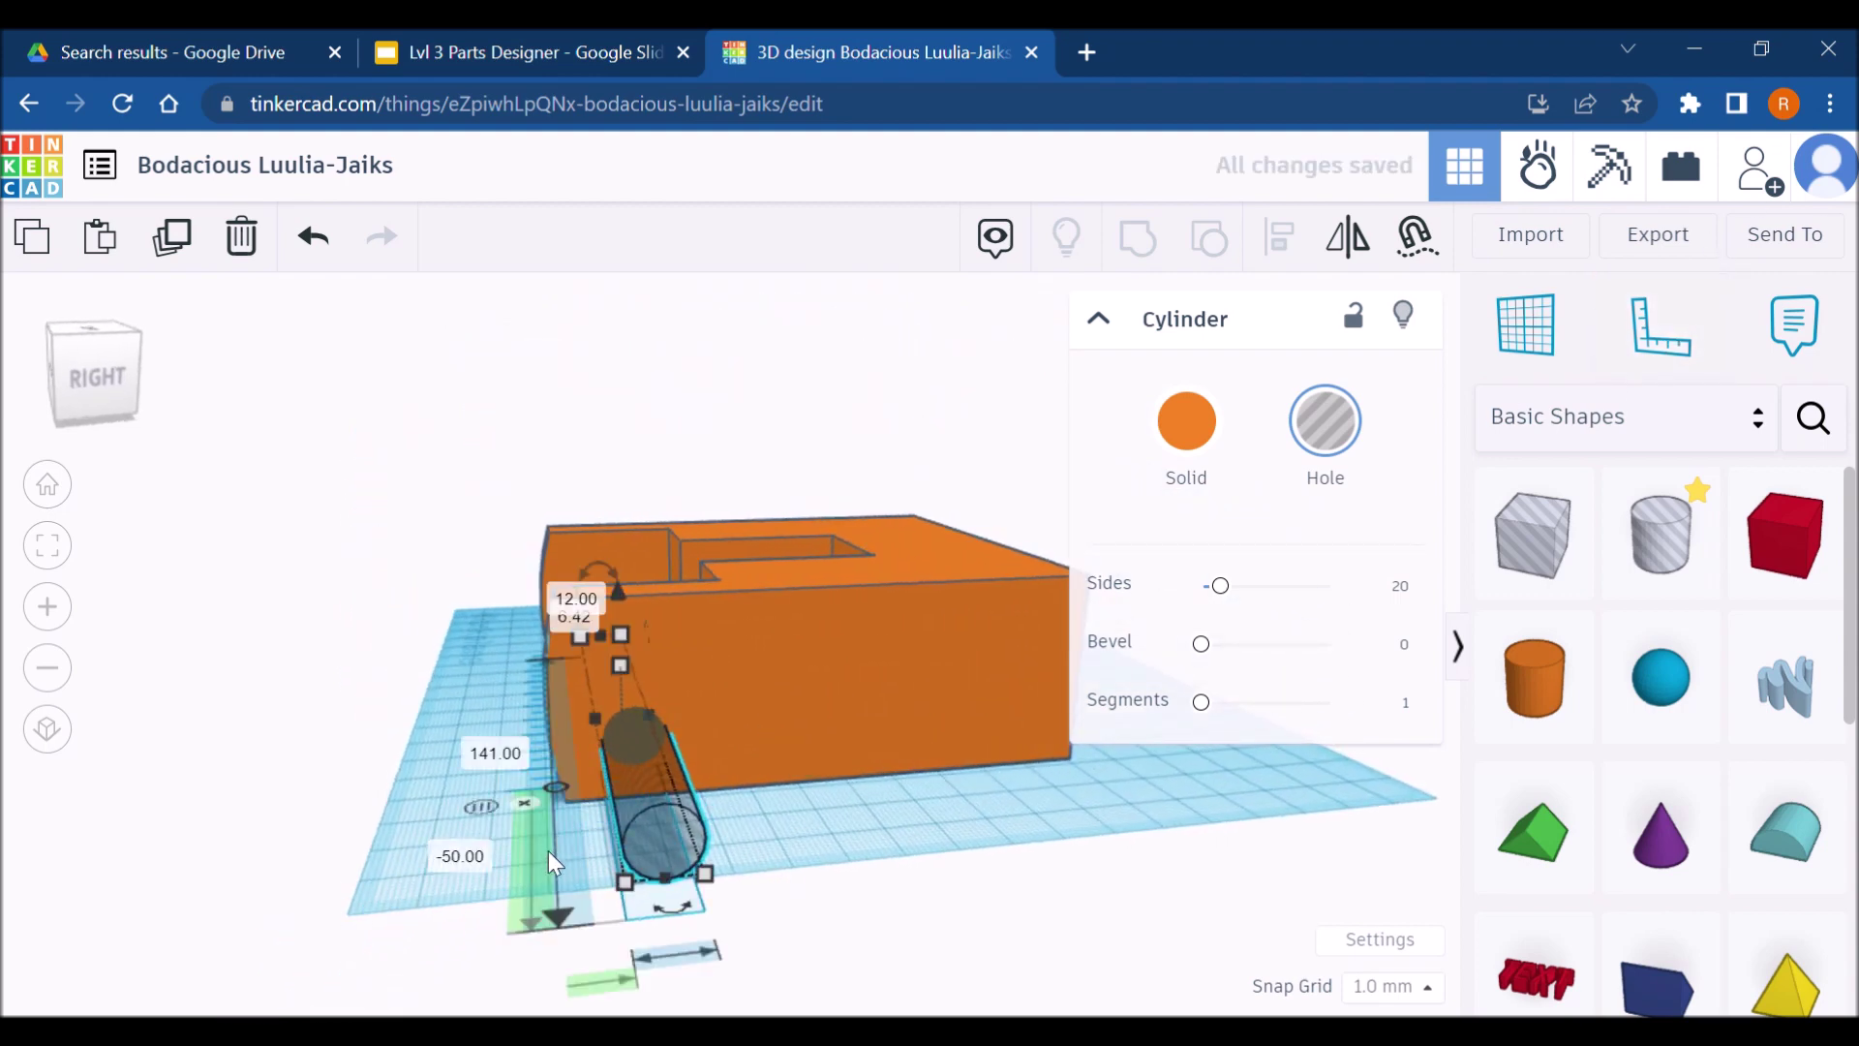
right_drag(556, 889, 844, 643)
click(844, 643)
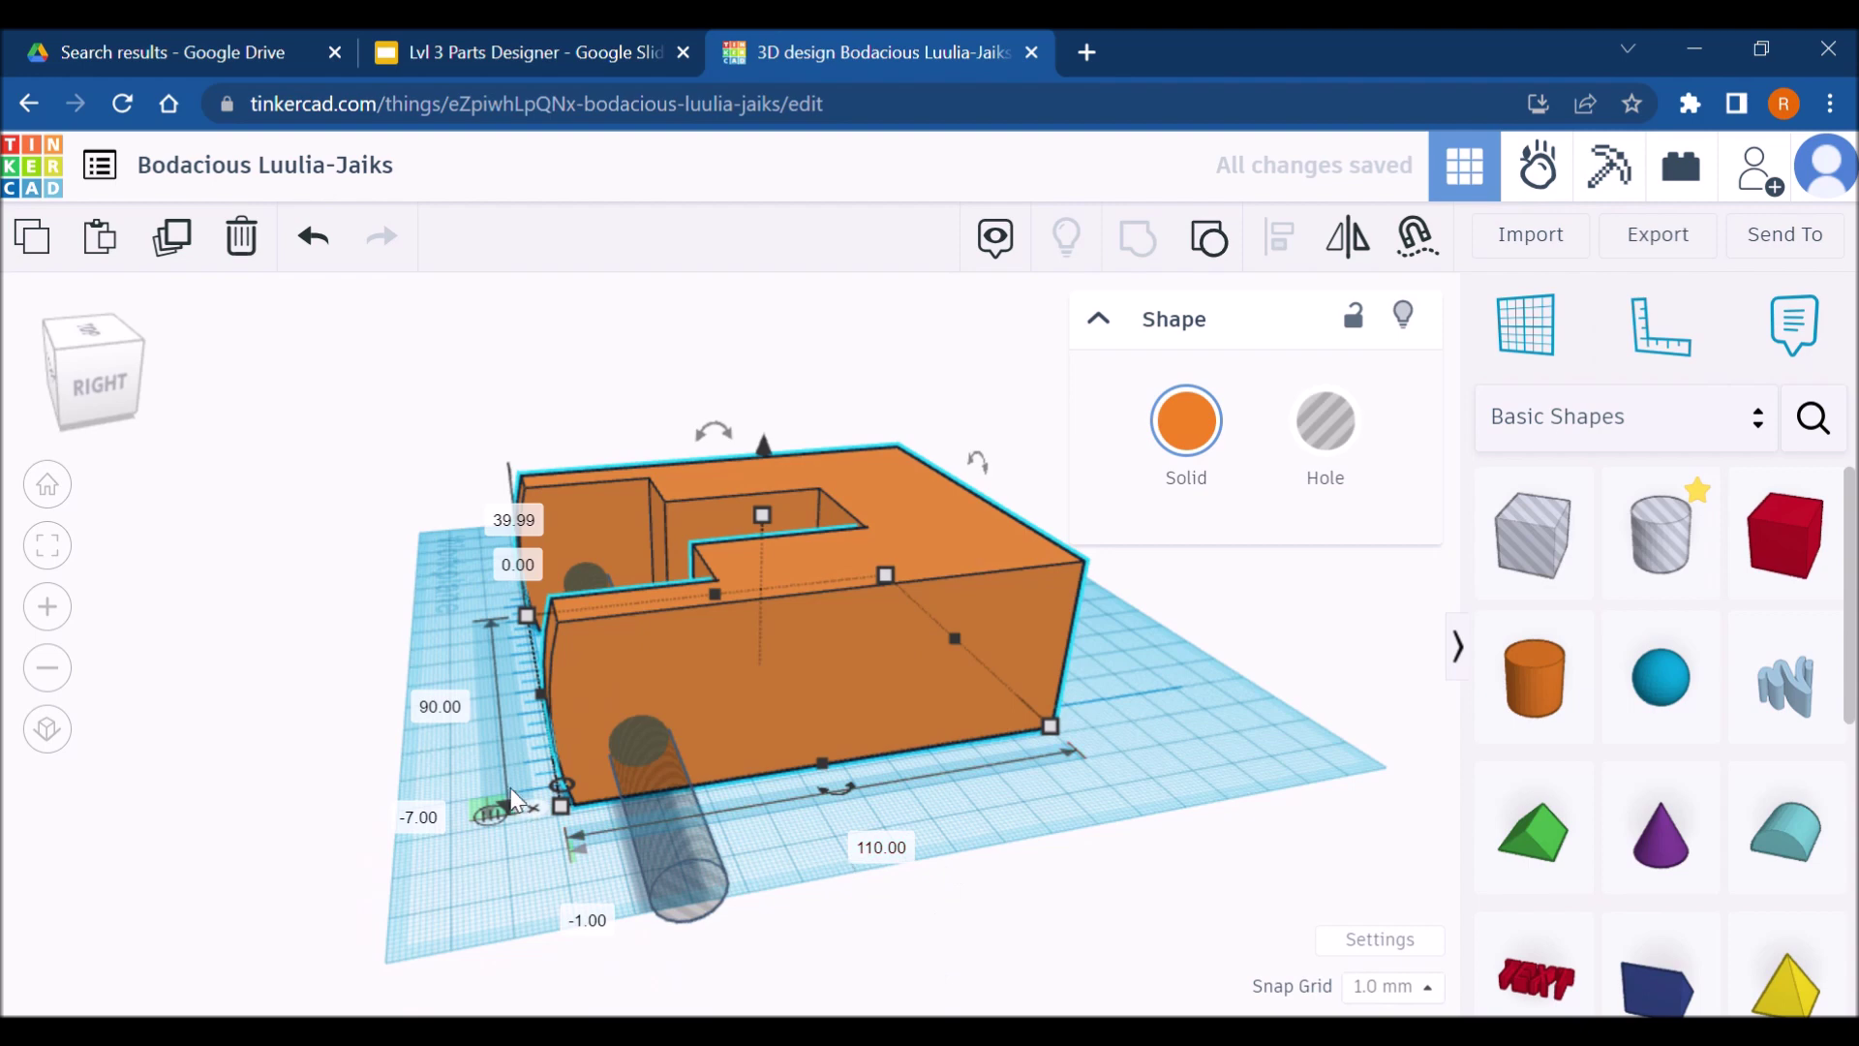
click(418, 816)
text(0)
key(Return)
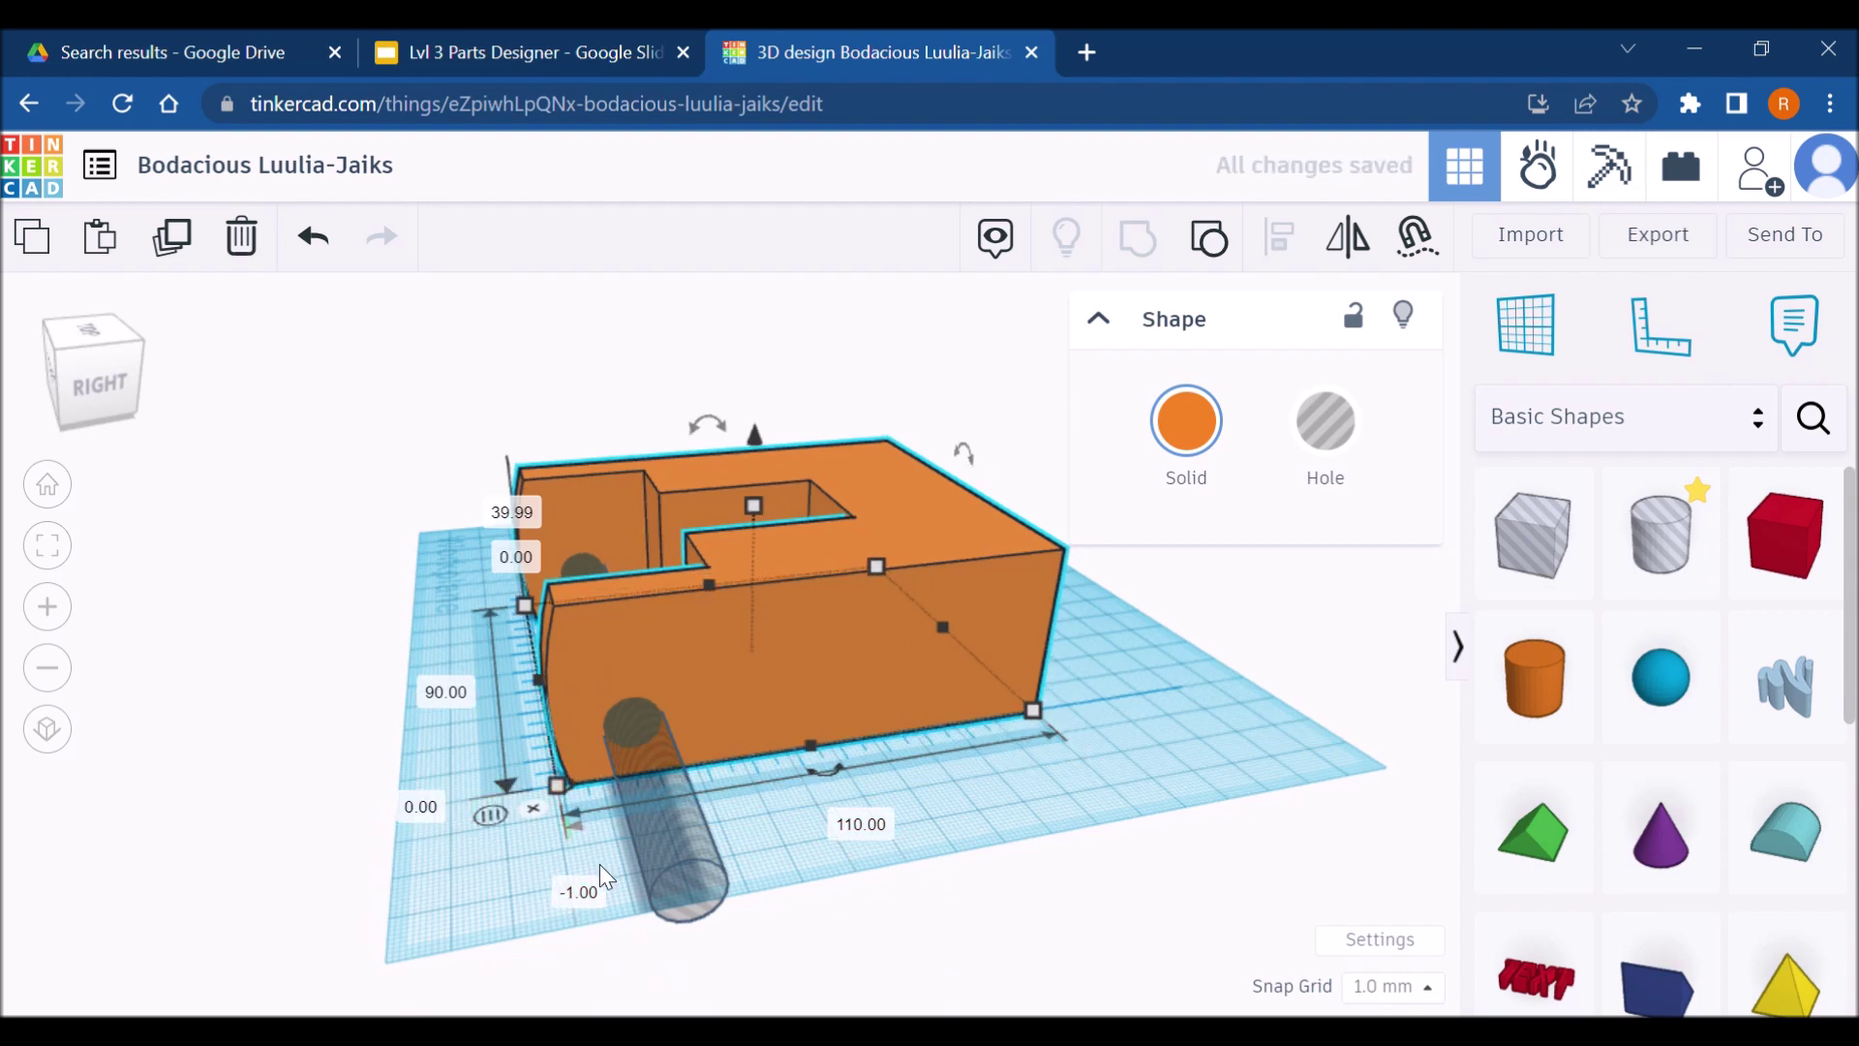
text(0)
key(Return)
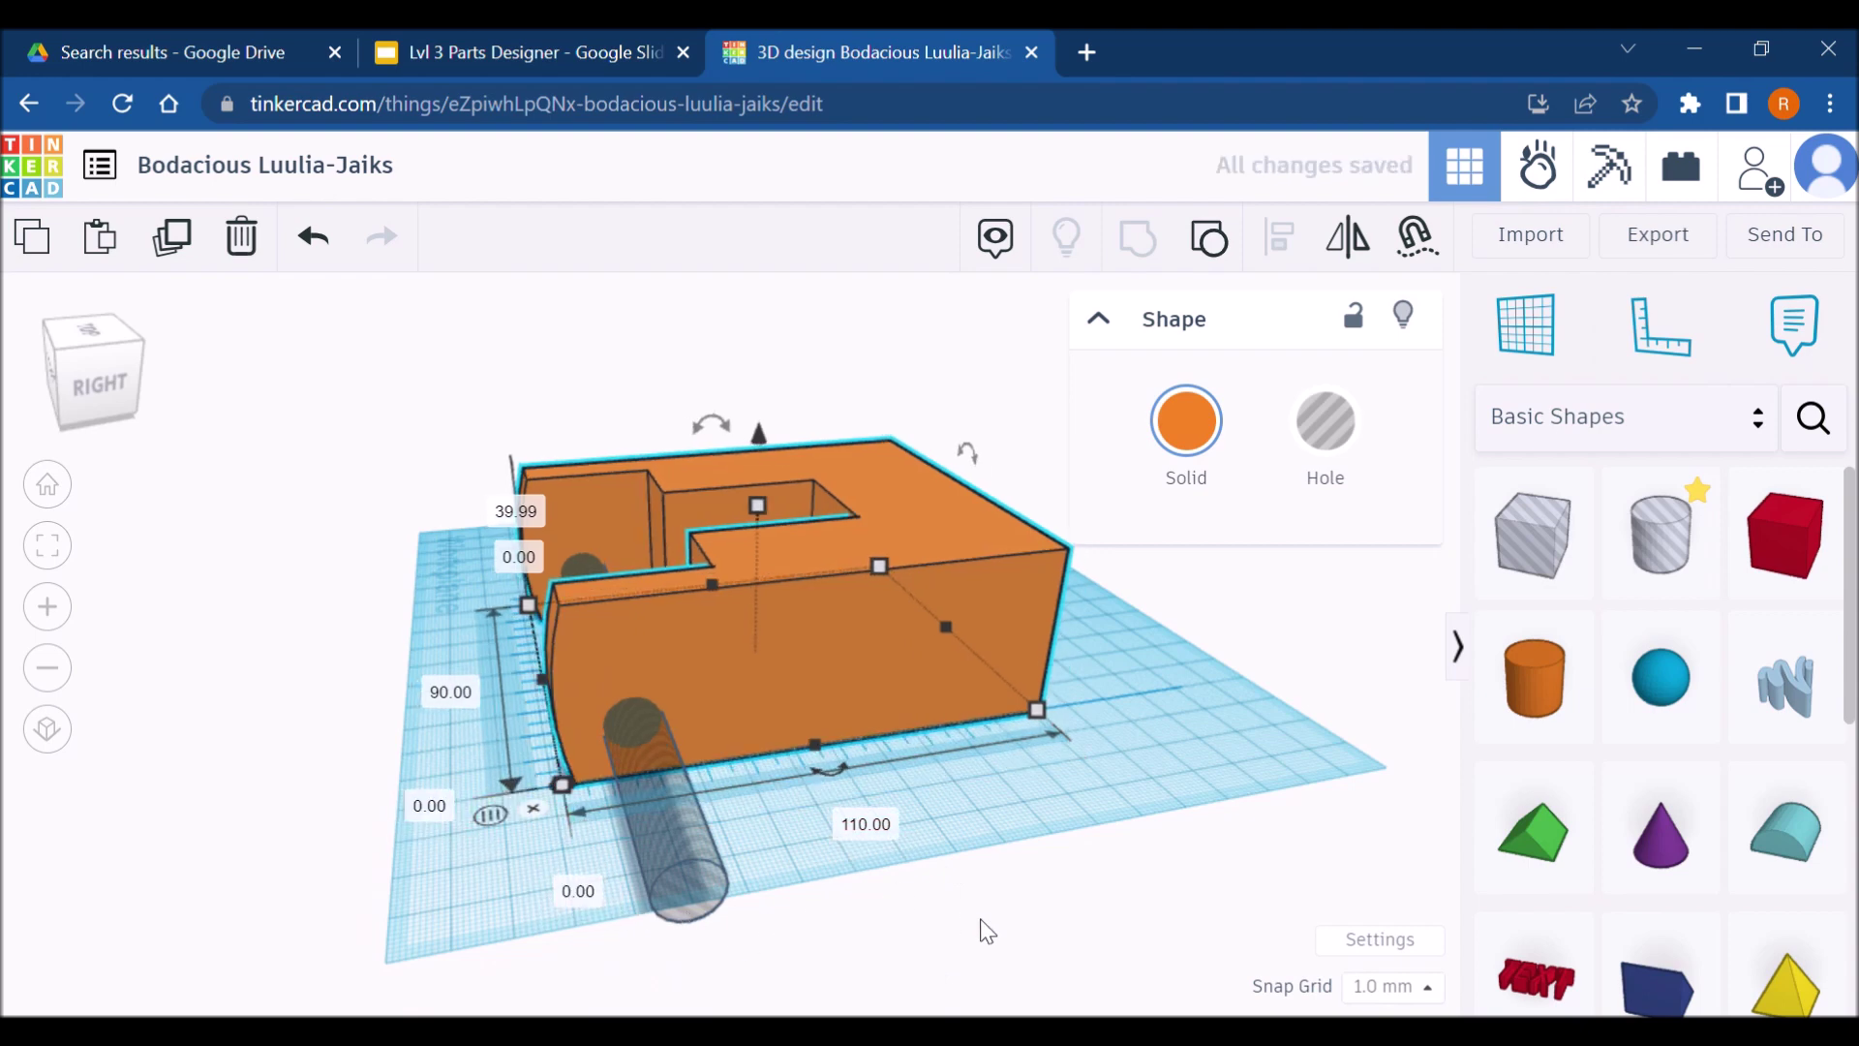
Set the hole cylinder's size to 20 mm
click(610, 765)
scroll(794, 889, down, 3)
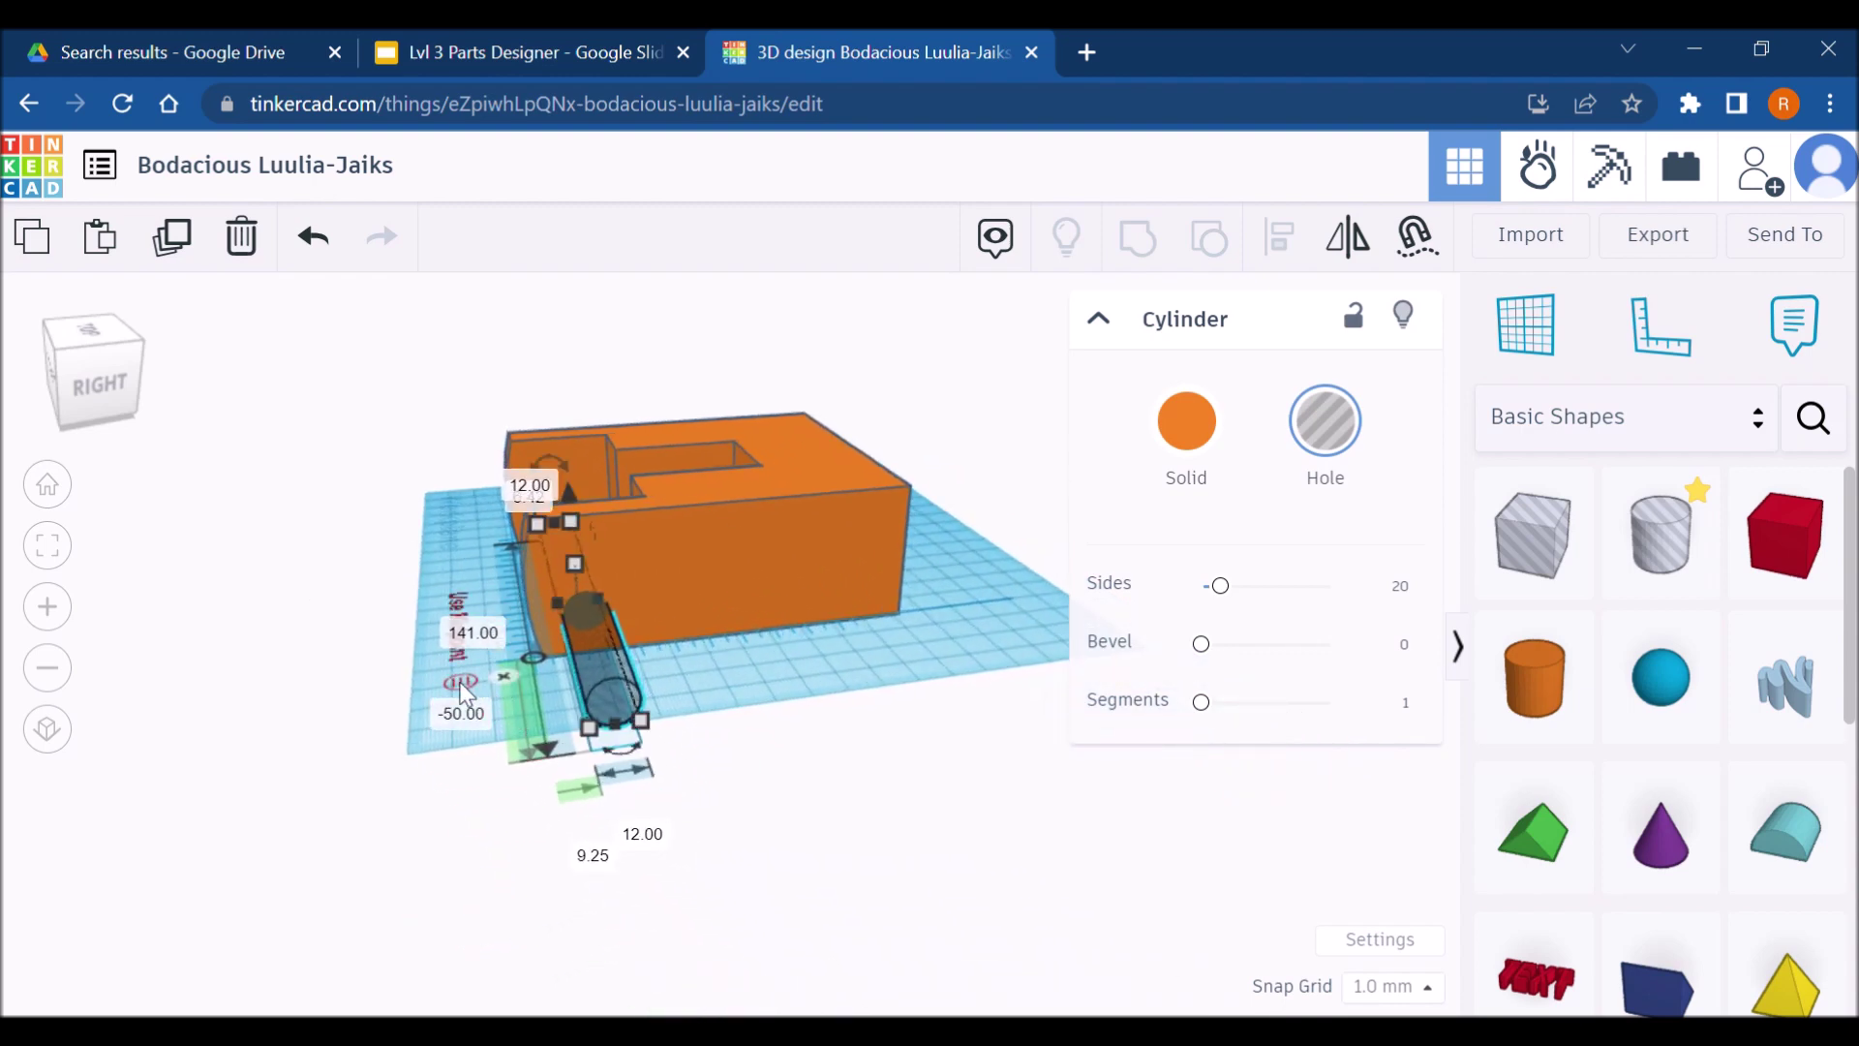
click(462, 681)
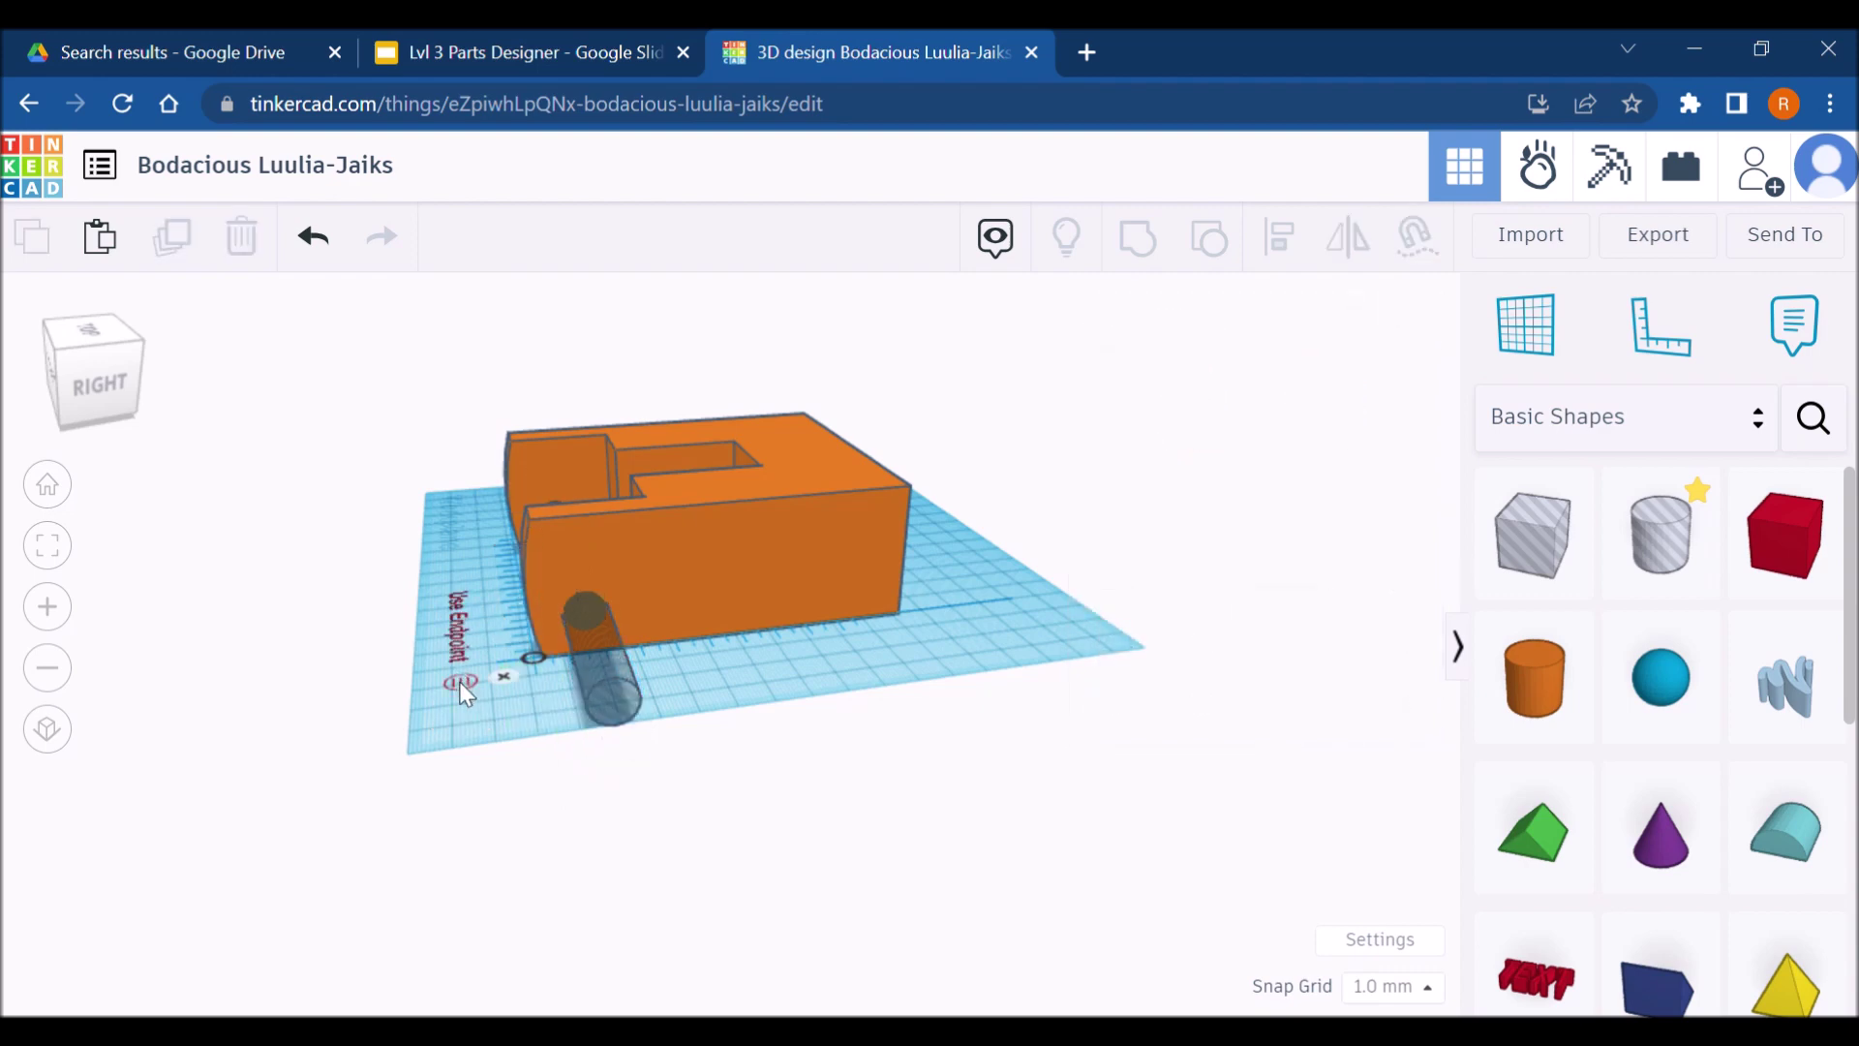
click(616, 699)
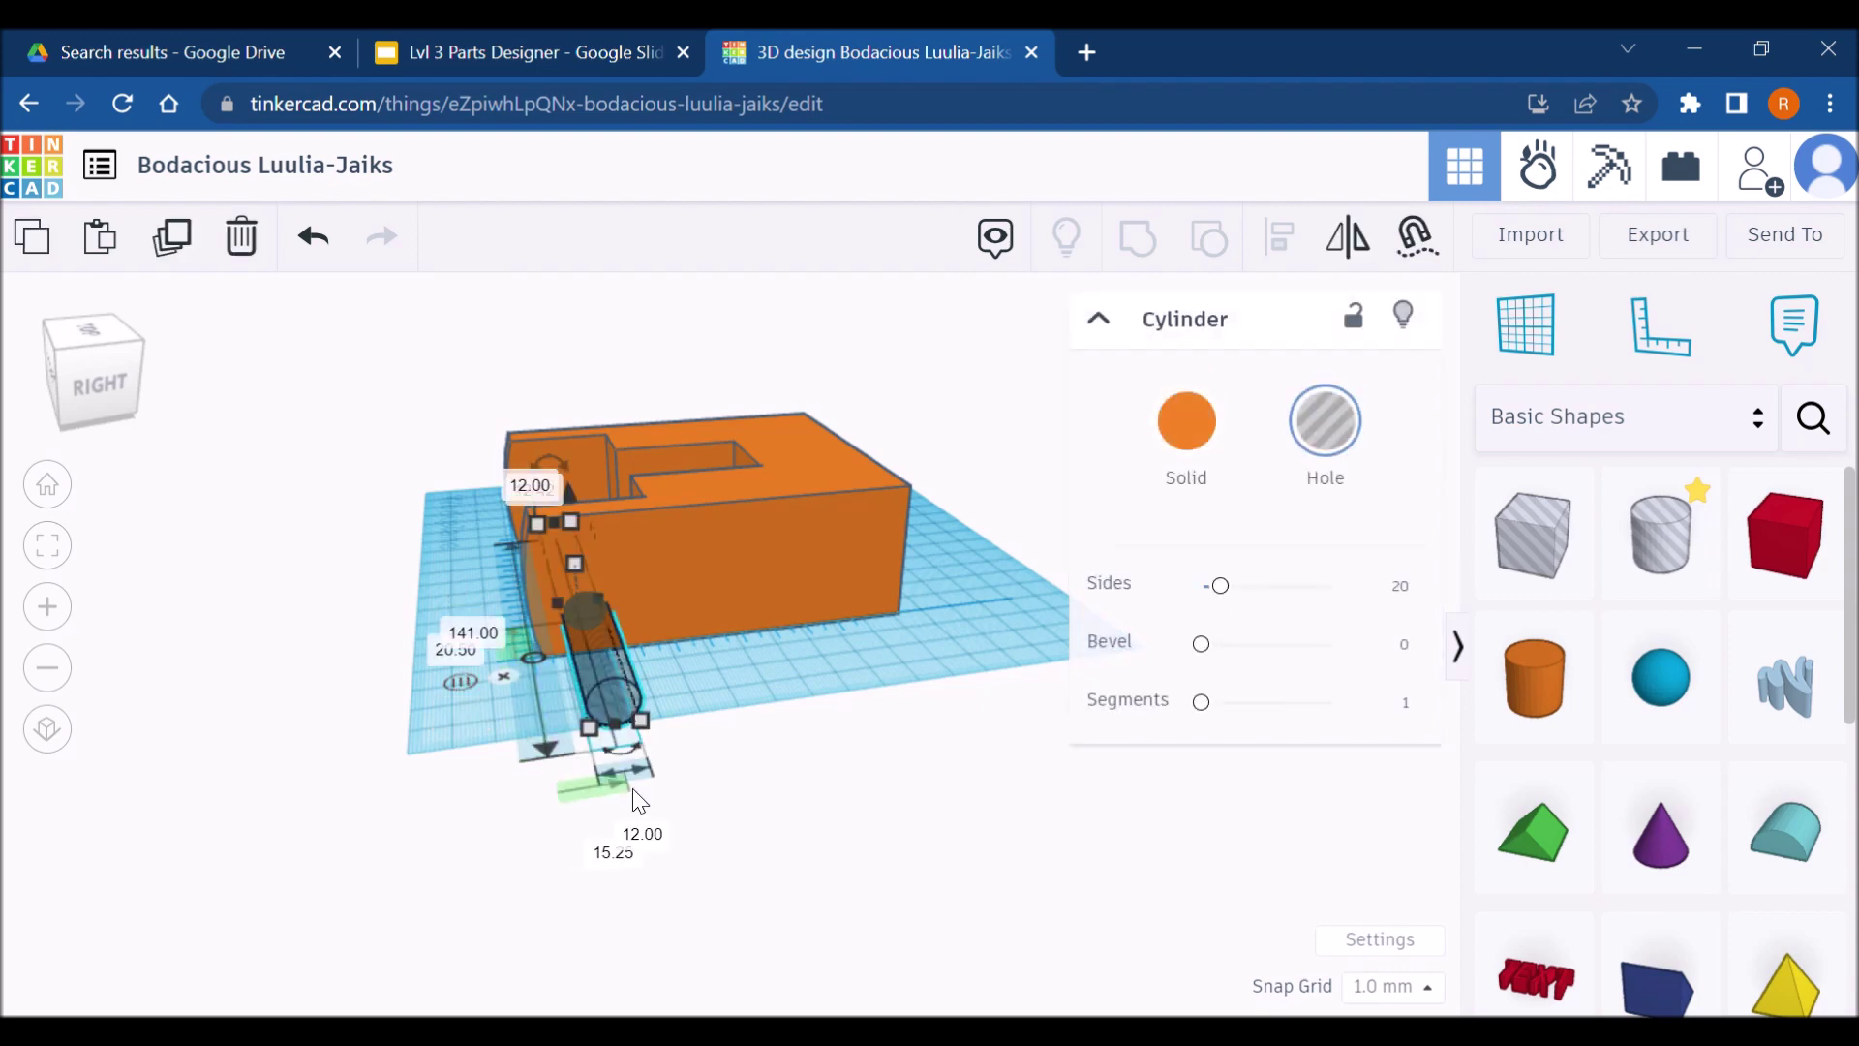
text(20)
key(Return)
Raise the hole cylinder to a 20 mm elevation
mouse_move(829, 757)
right_down()
mouse_move(793, 701)
mouse_move(817, 747)
right_up()
right_drag(595, 488, 696, 552)
drag(587, 460, 586, 308)
right_drag(739, 458, 872, 542)
click(471, 495)
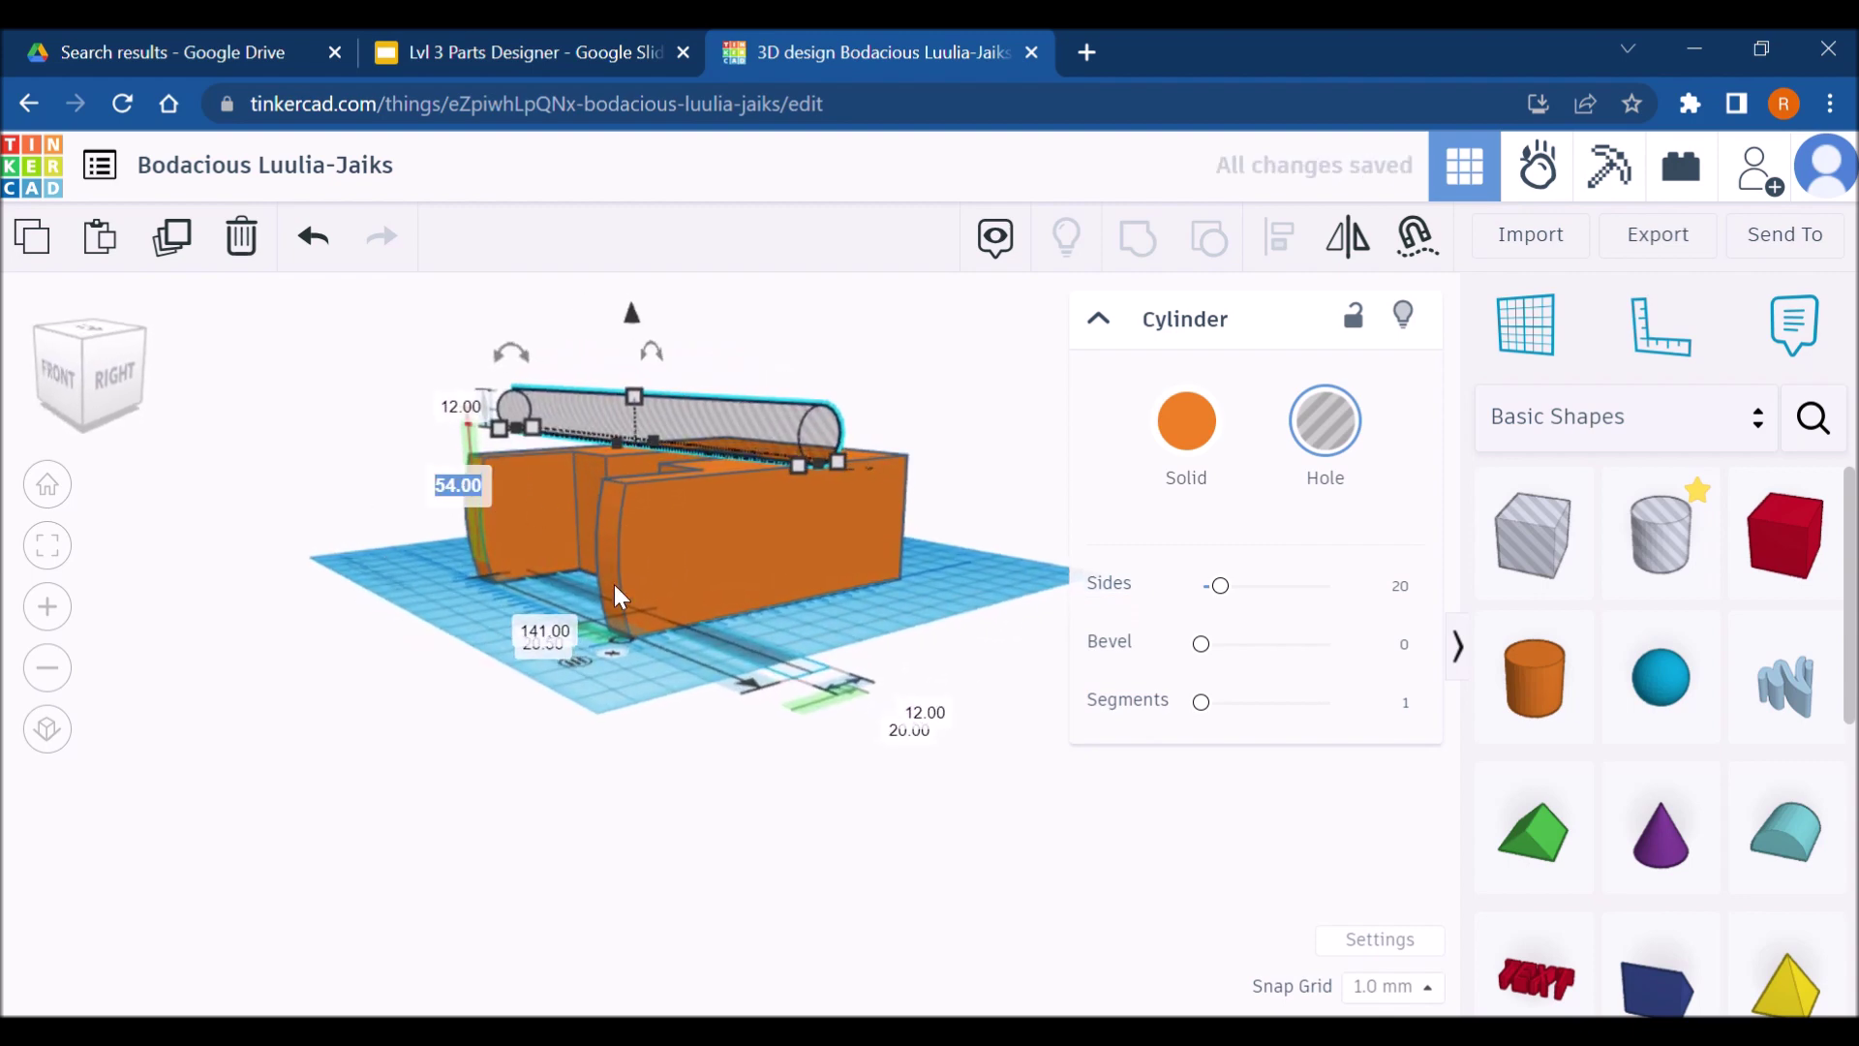
text(20)
key(Return)
Group the block and hole cylinder with Ctrl+G, then glance at the reference drawing
click(709, 868)
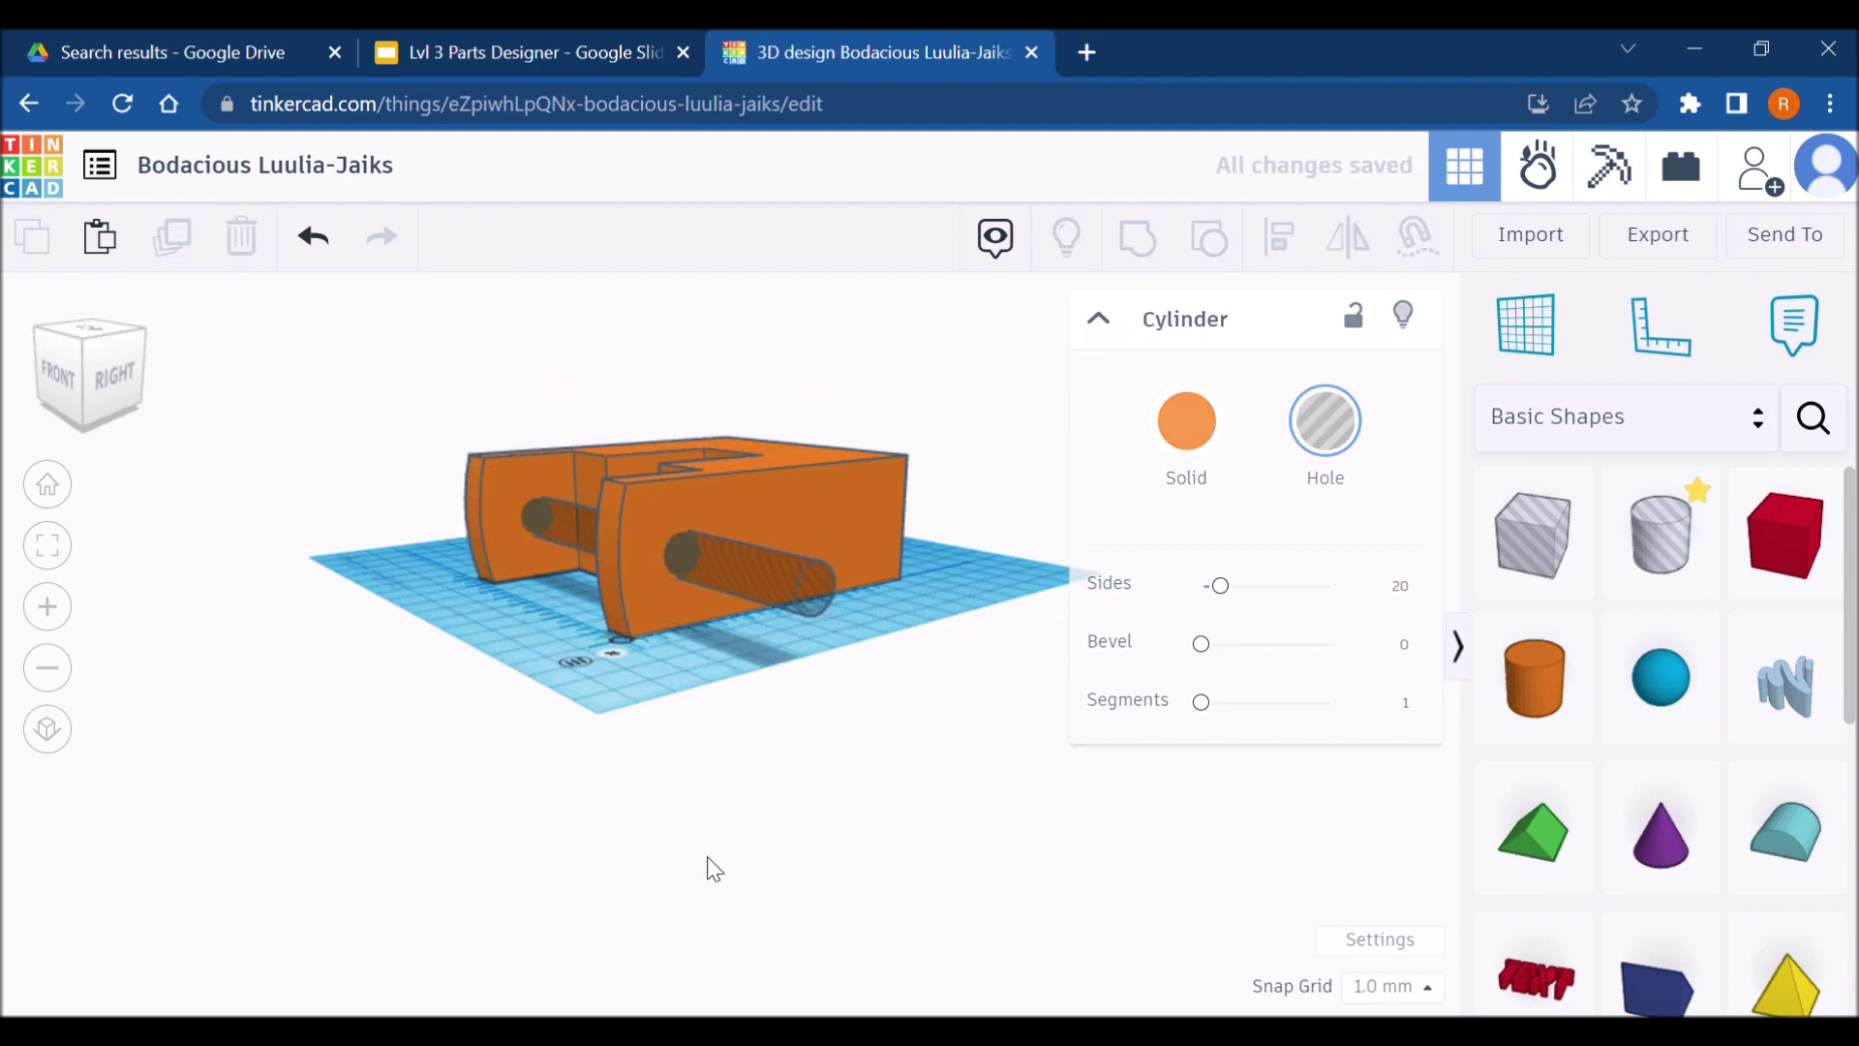
right_drag(694, 739, 374, 905)
drag(710, 900, 360, 353)
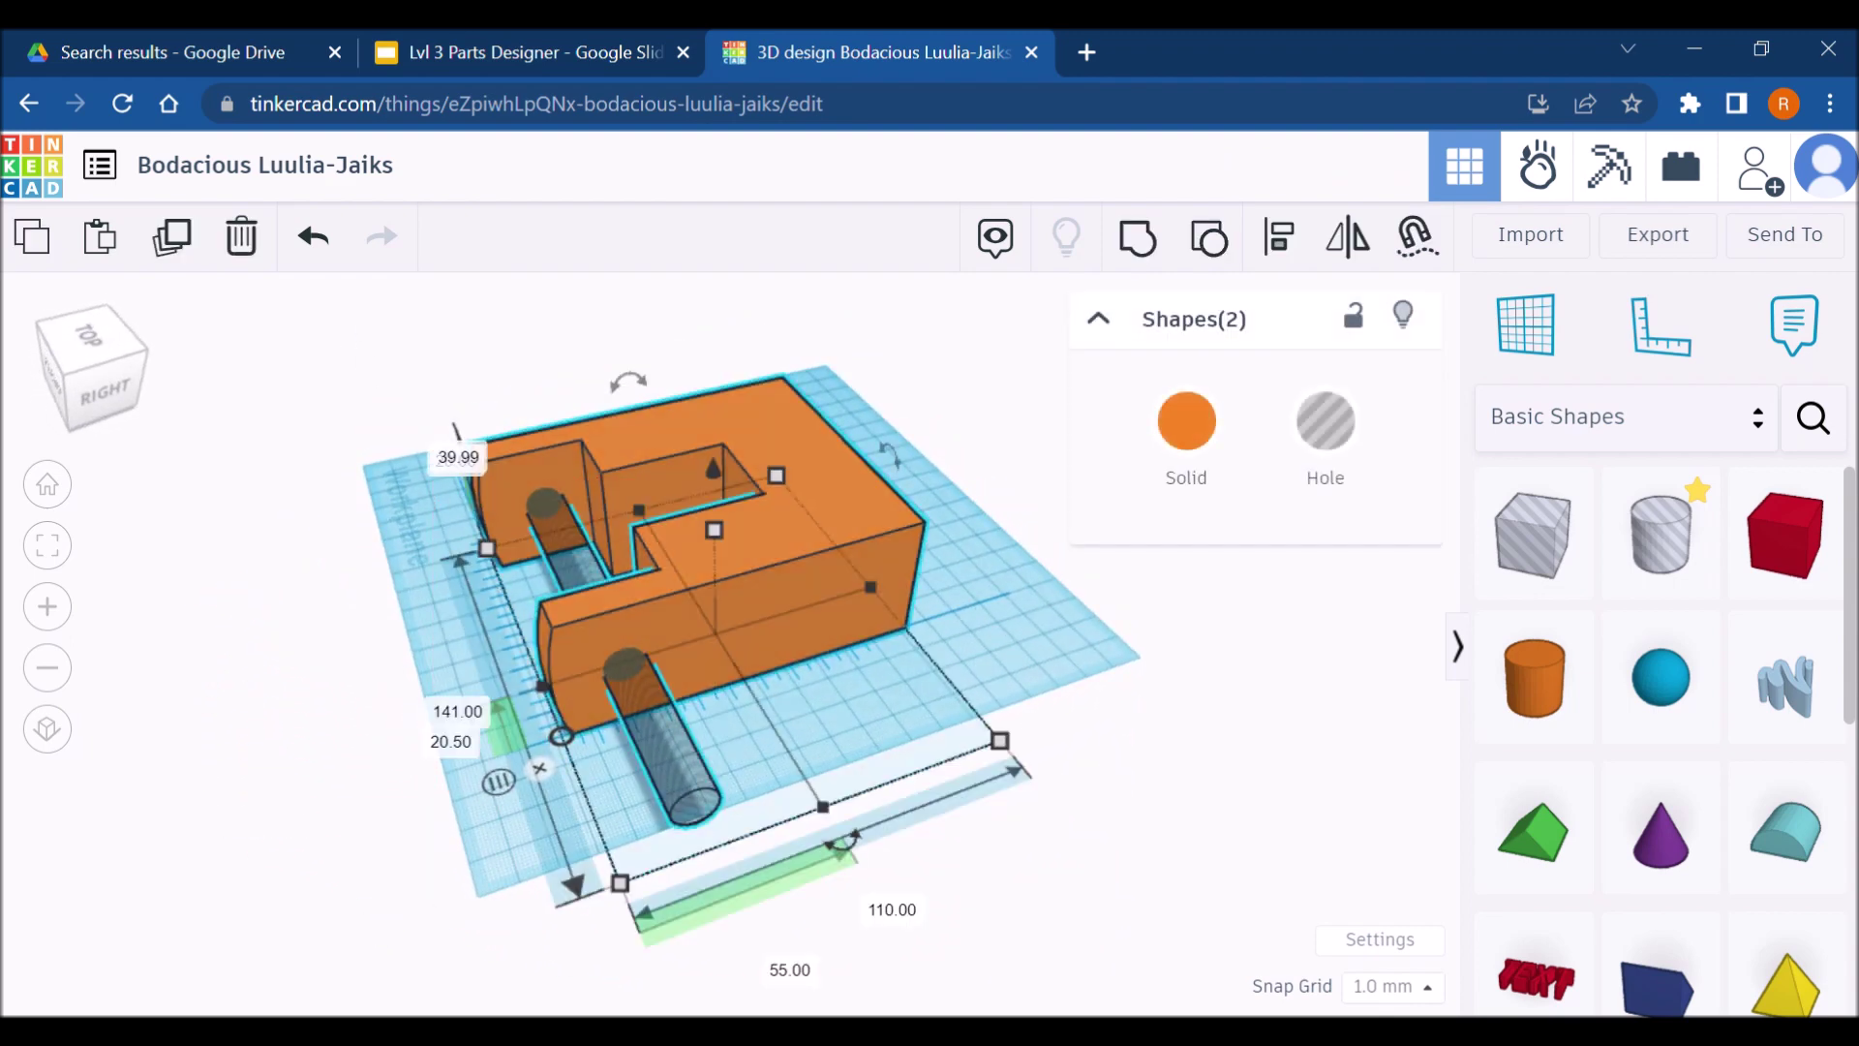
key(ctrl+g)
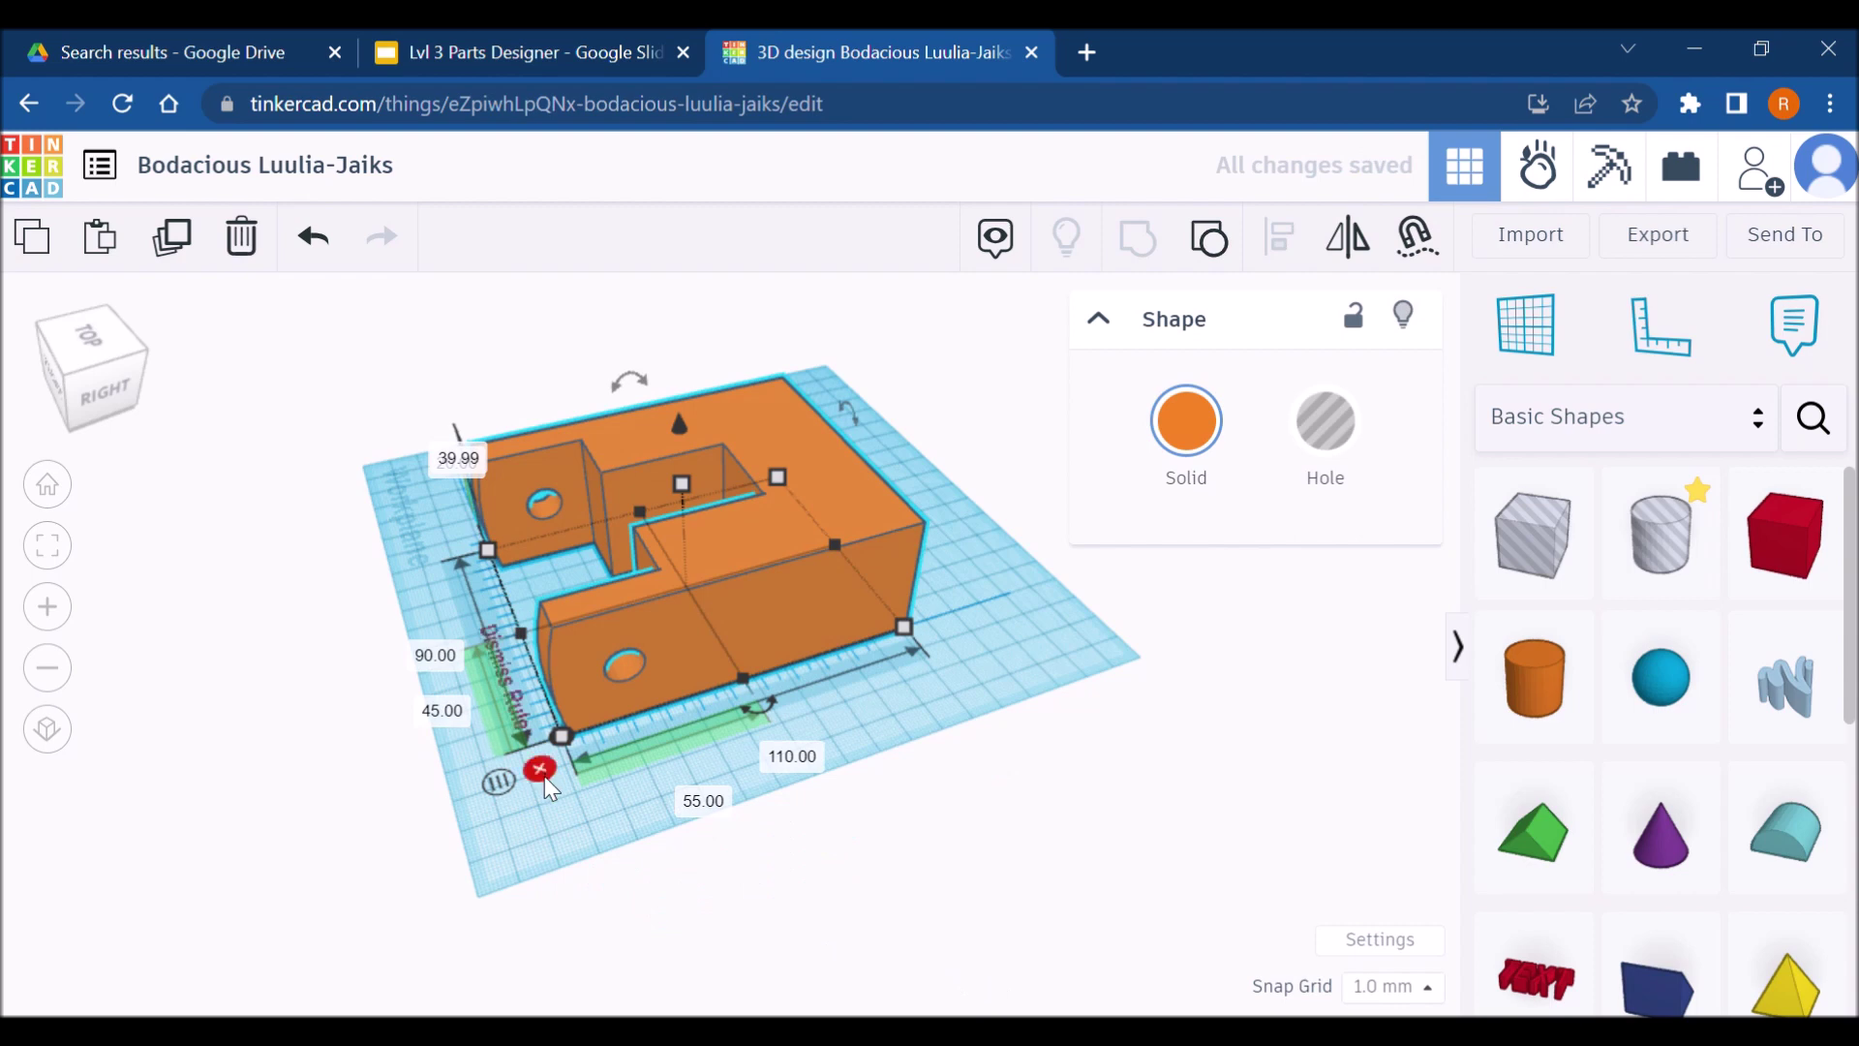
click(915, 884)
click(560, 48)
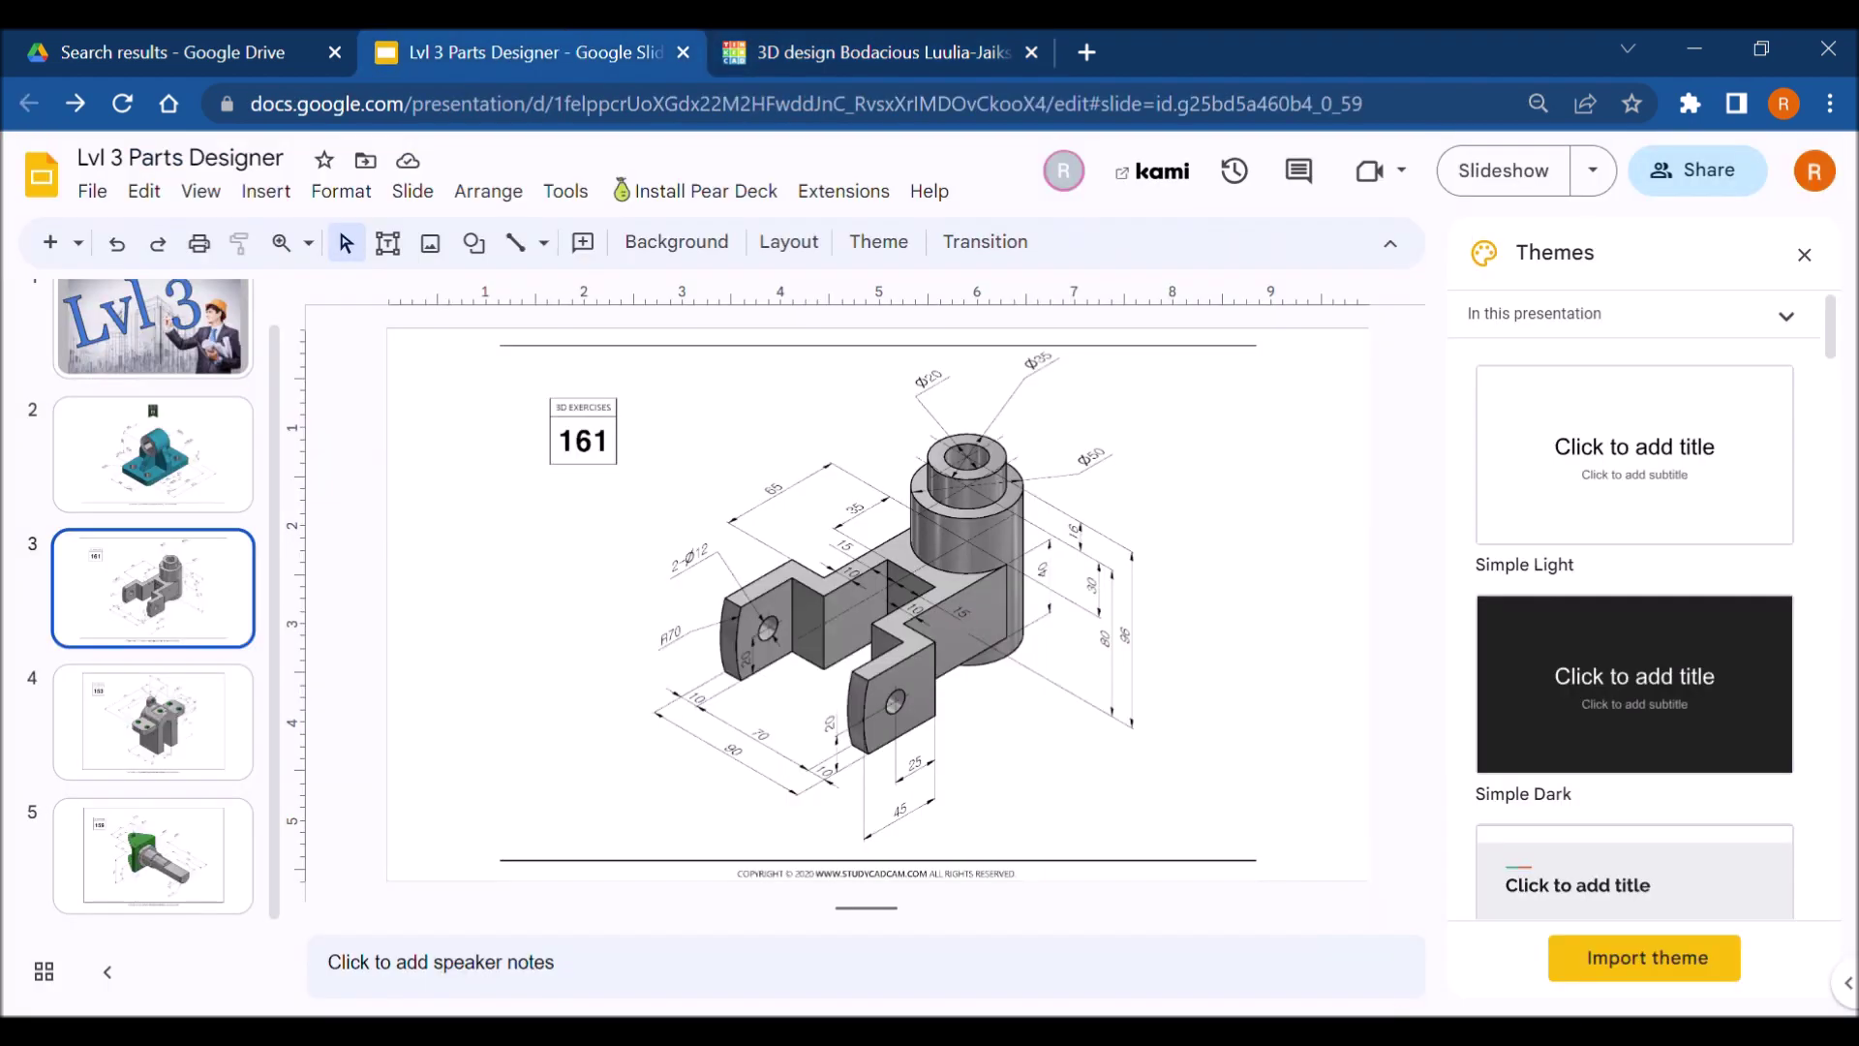
click(867, 52)
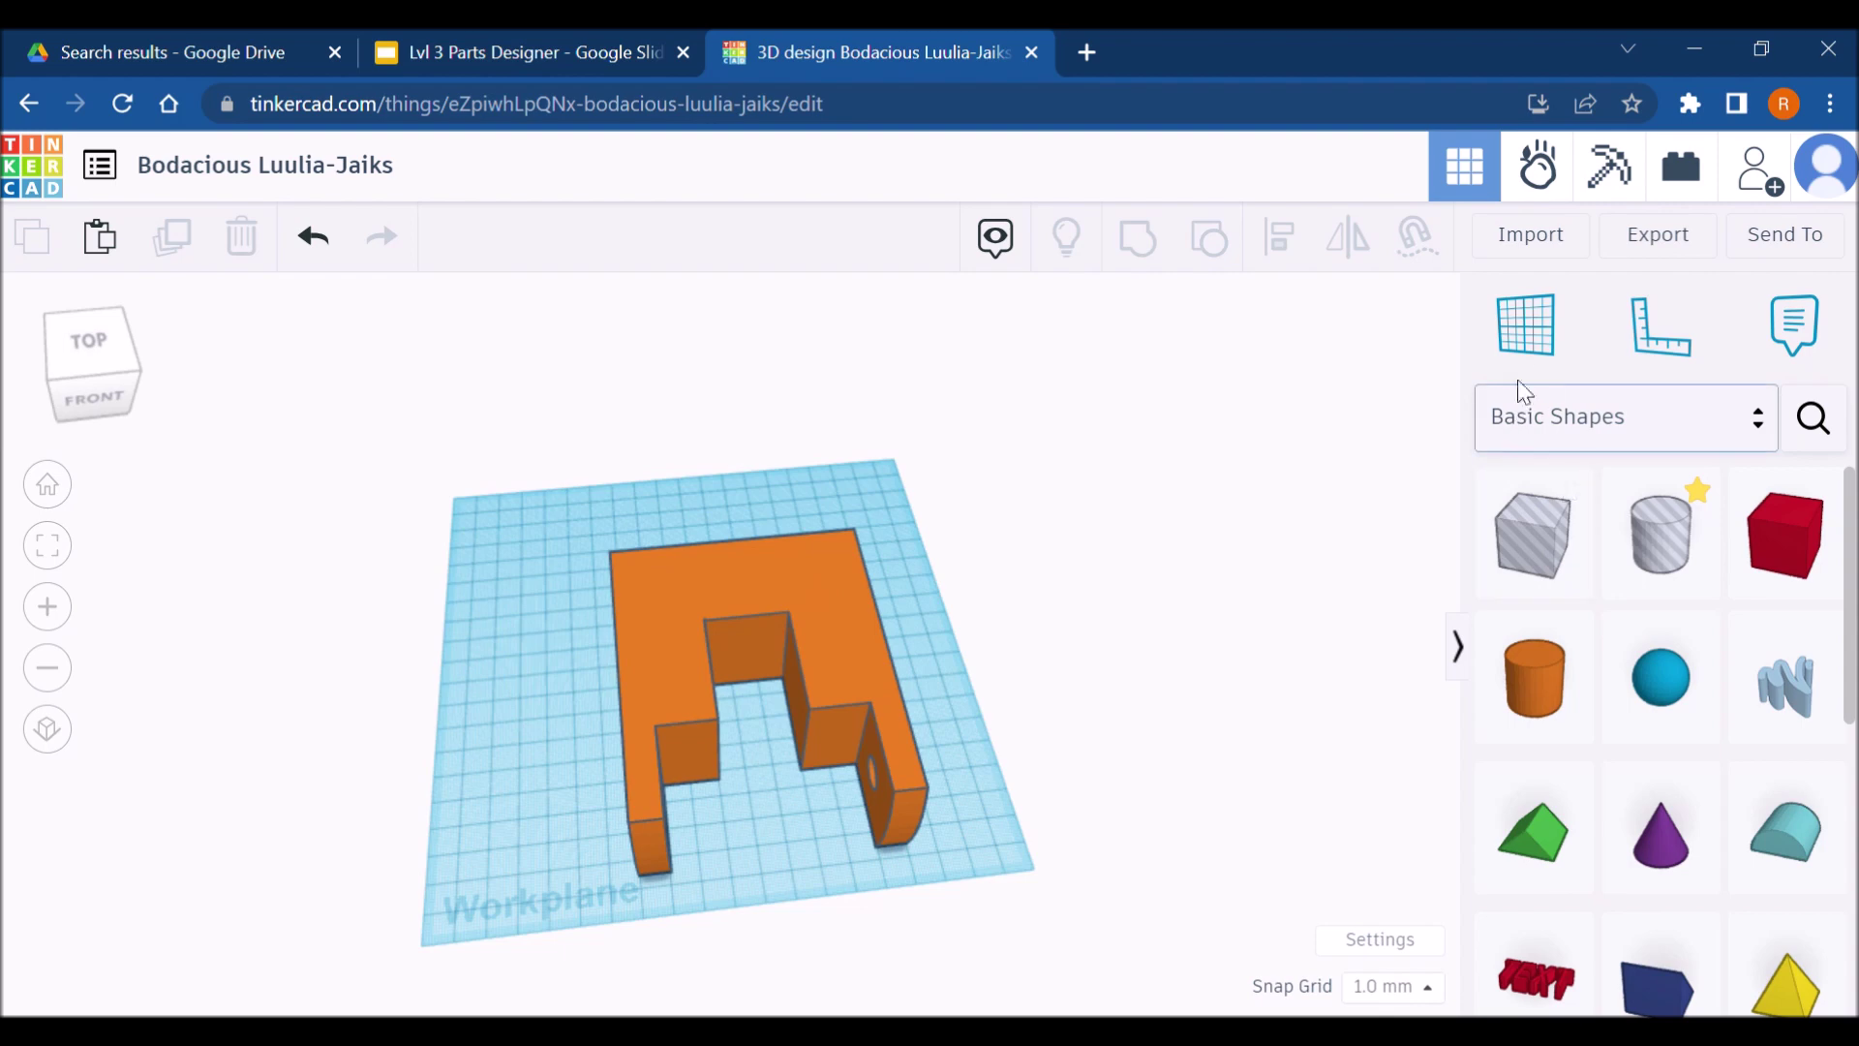
Set a workplane on the part's inner face and drop a box hole onto it
click(1526, 325)
click(796, 688)
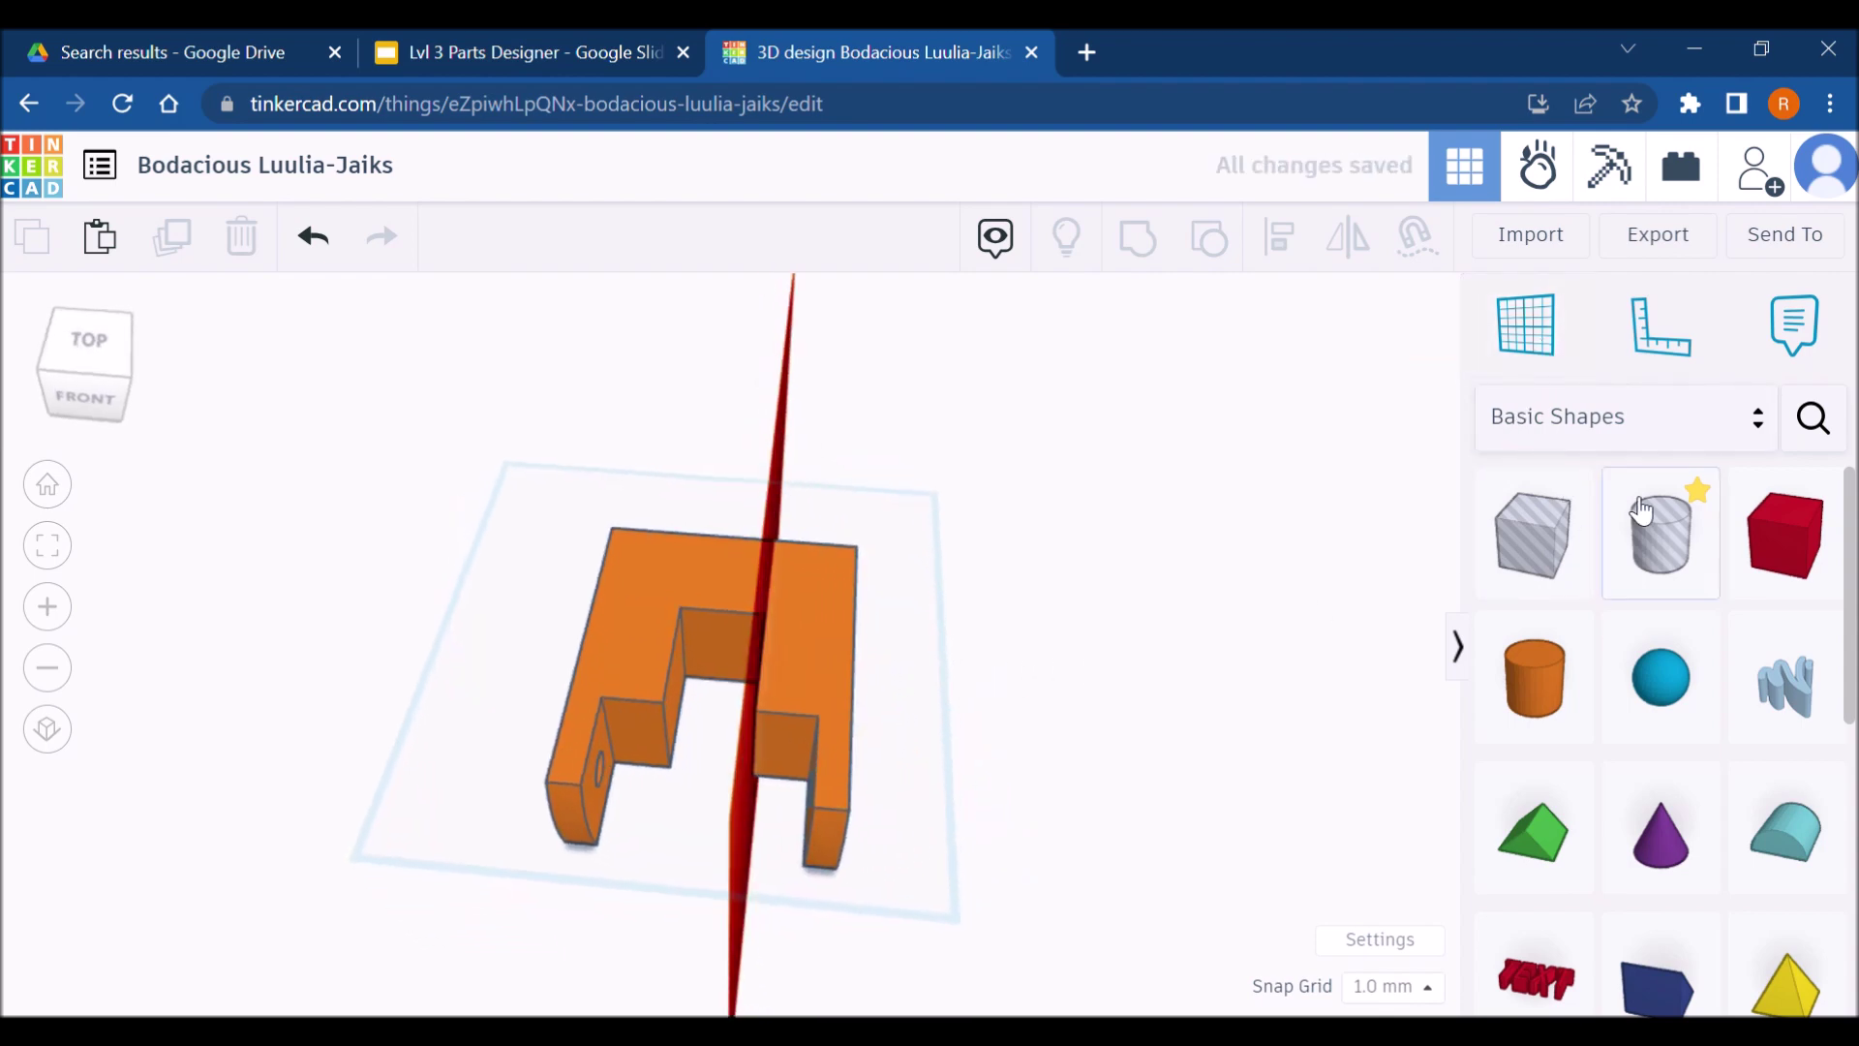
drag(1533, 533, 819, 660)
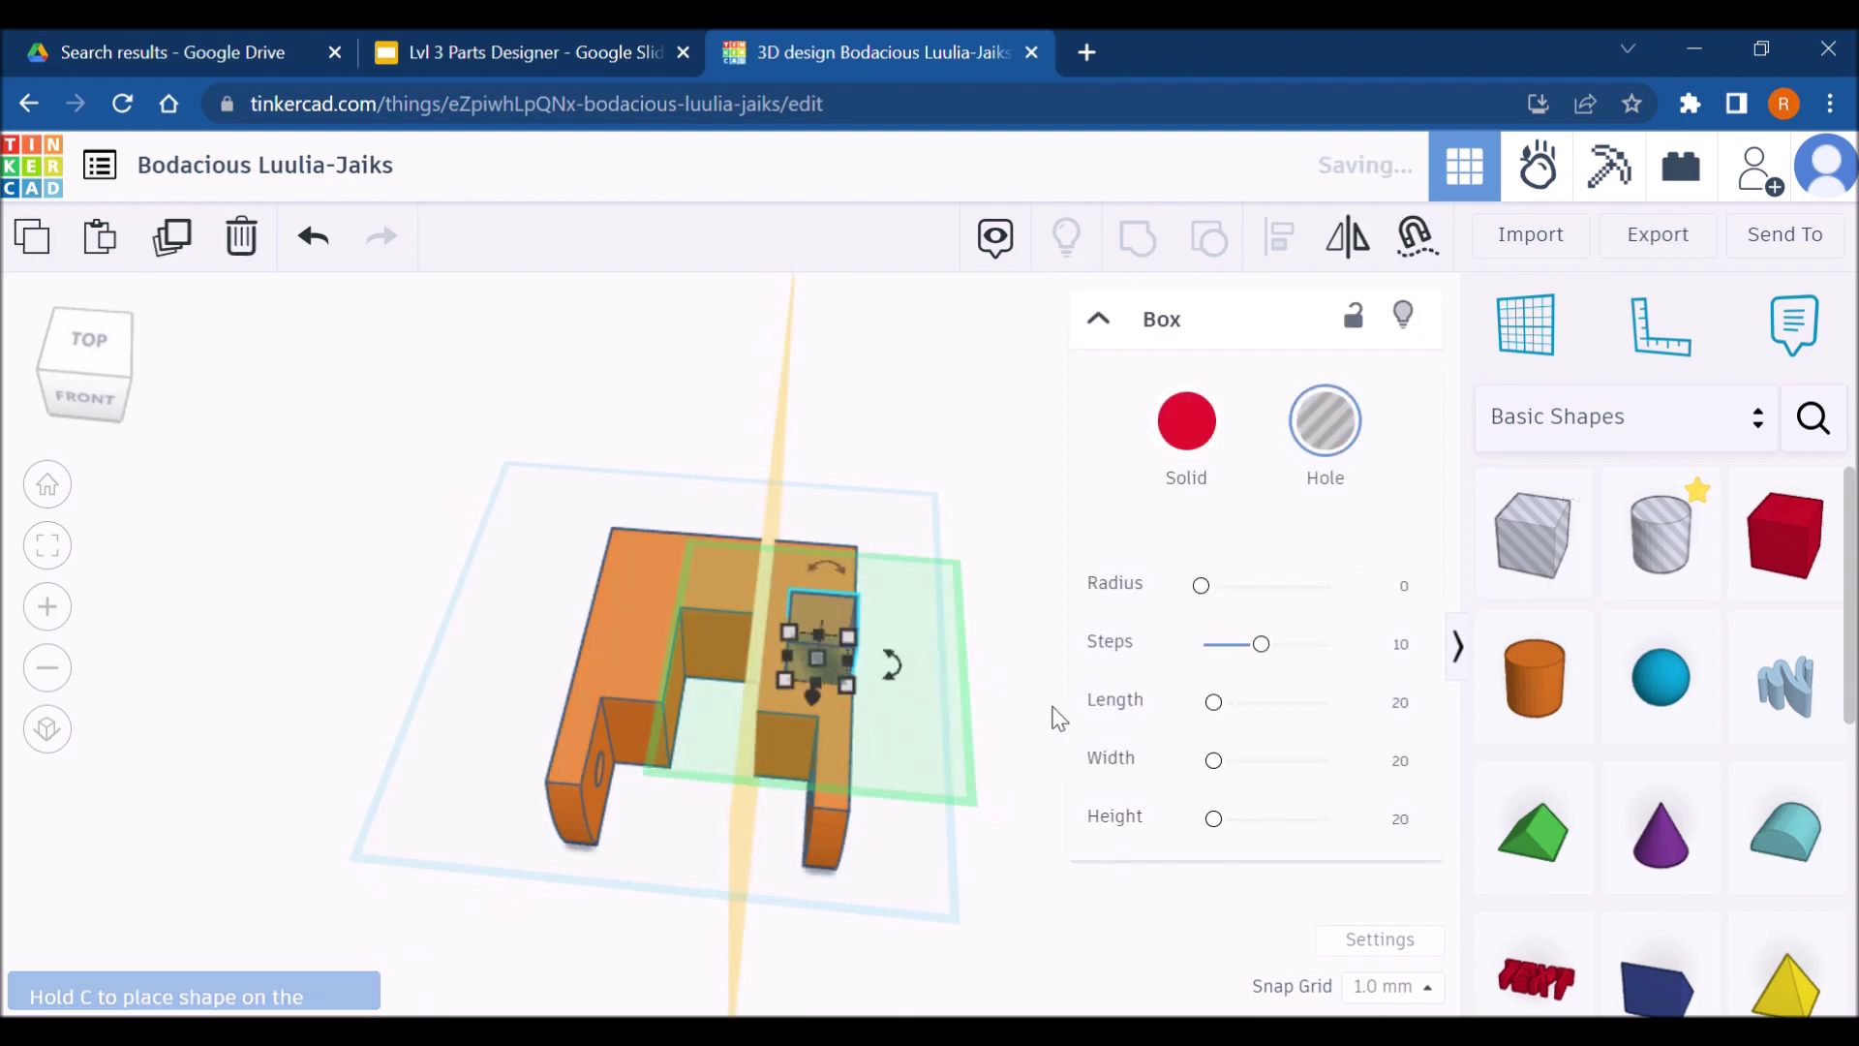
right_drag(864, 787, 943, 794)
click(942, 794)
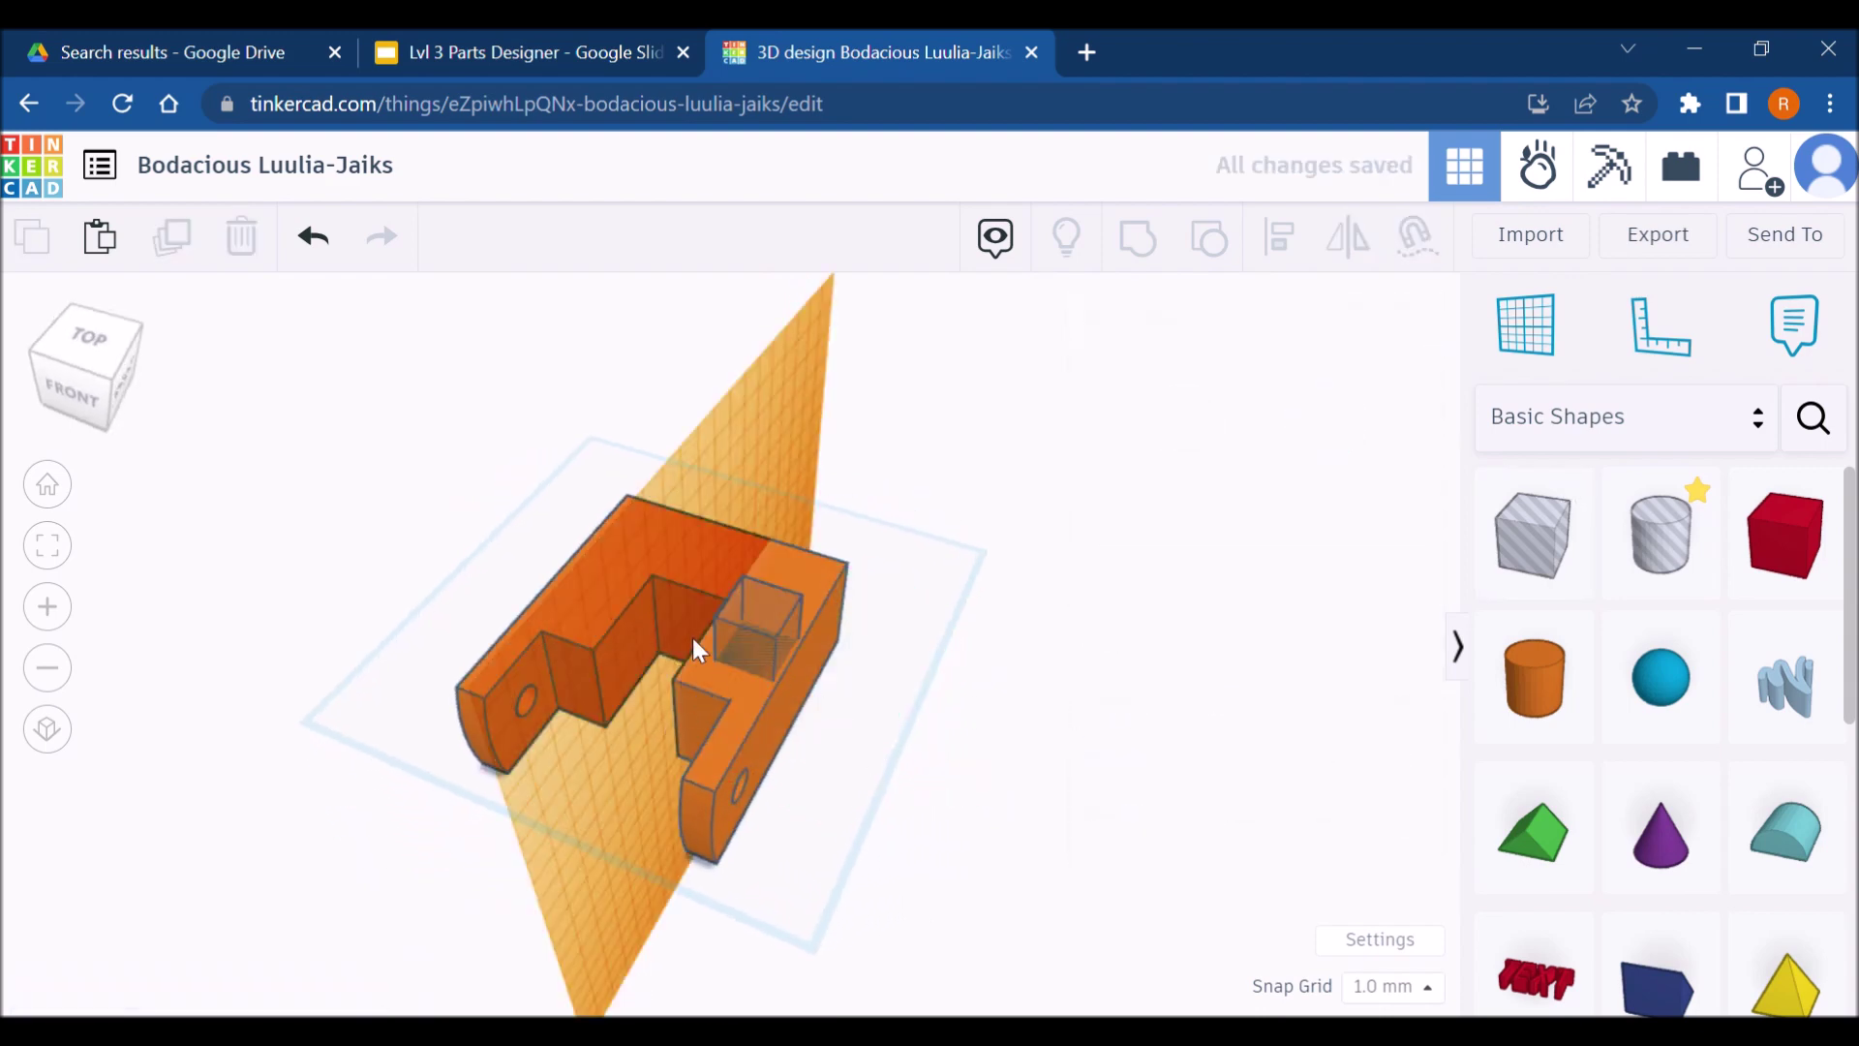
click(694, 638)
click(758, 633)
right_drag(1003, 717, 891, 637)
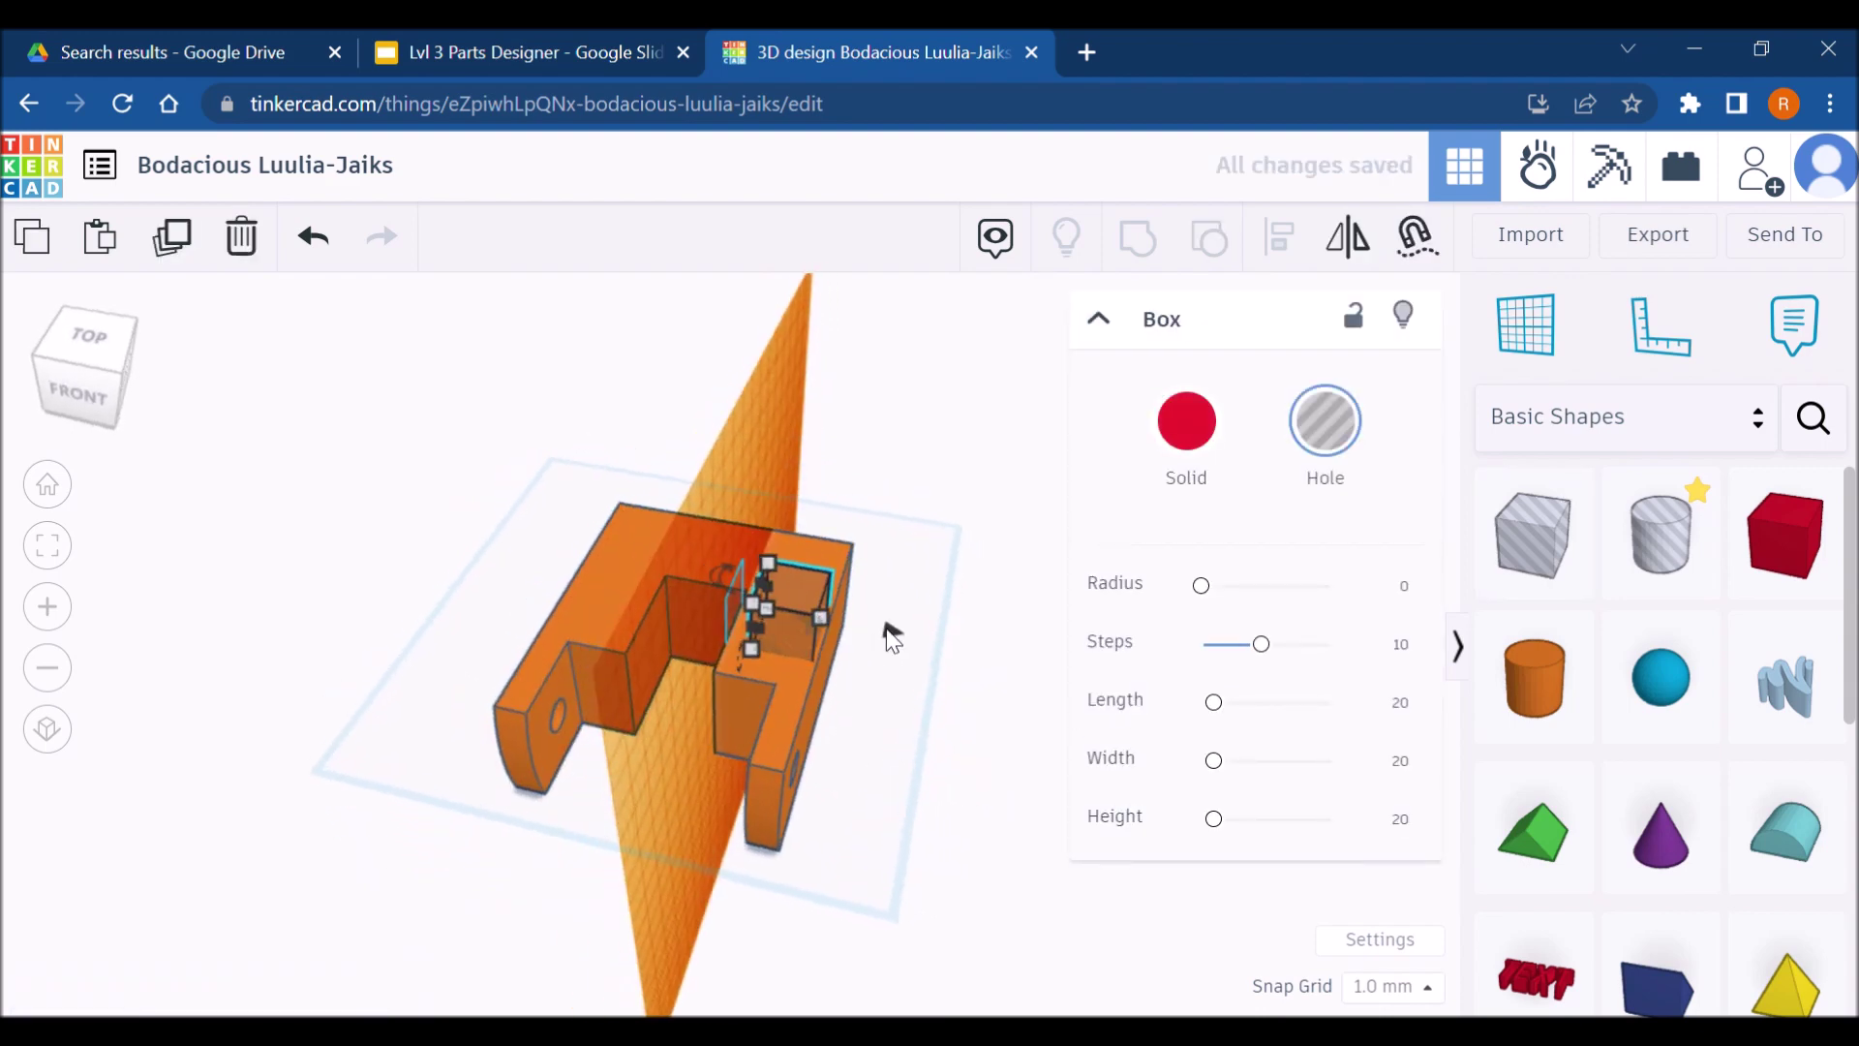
drag(907, 629, 909, 635)
Offset the box hole to -10 and place a new workplane on the part's face
click(754, 479)
text(-10)
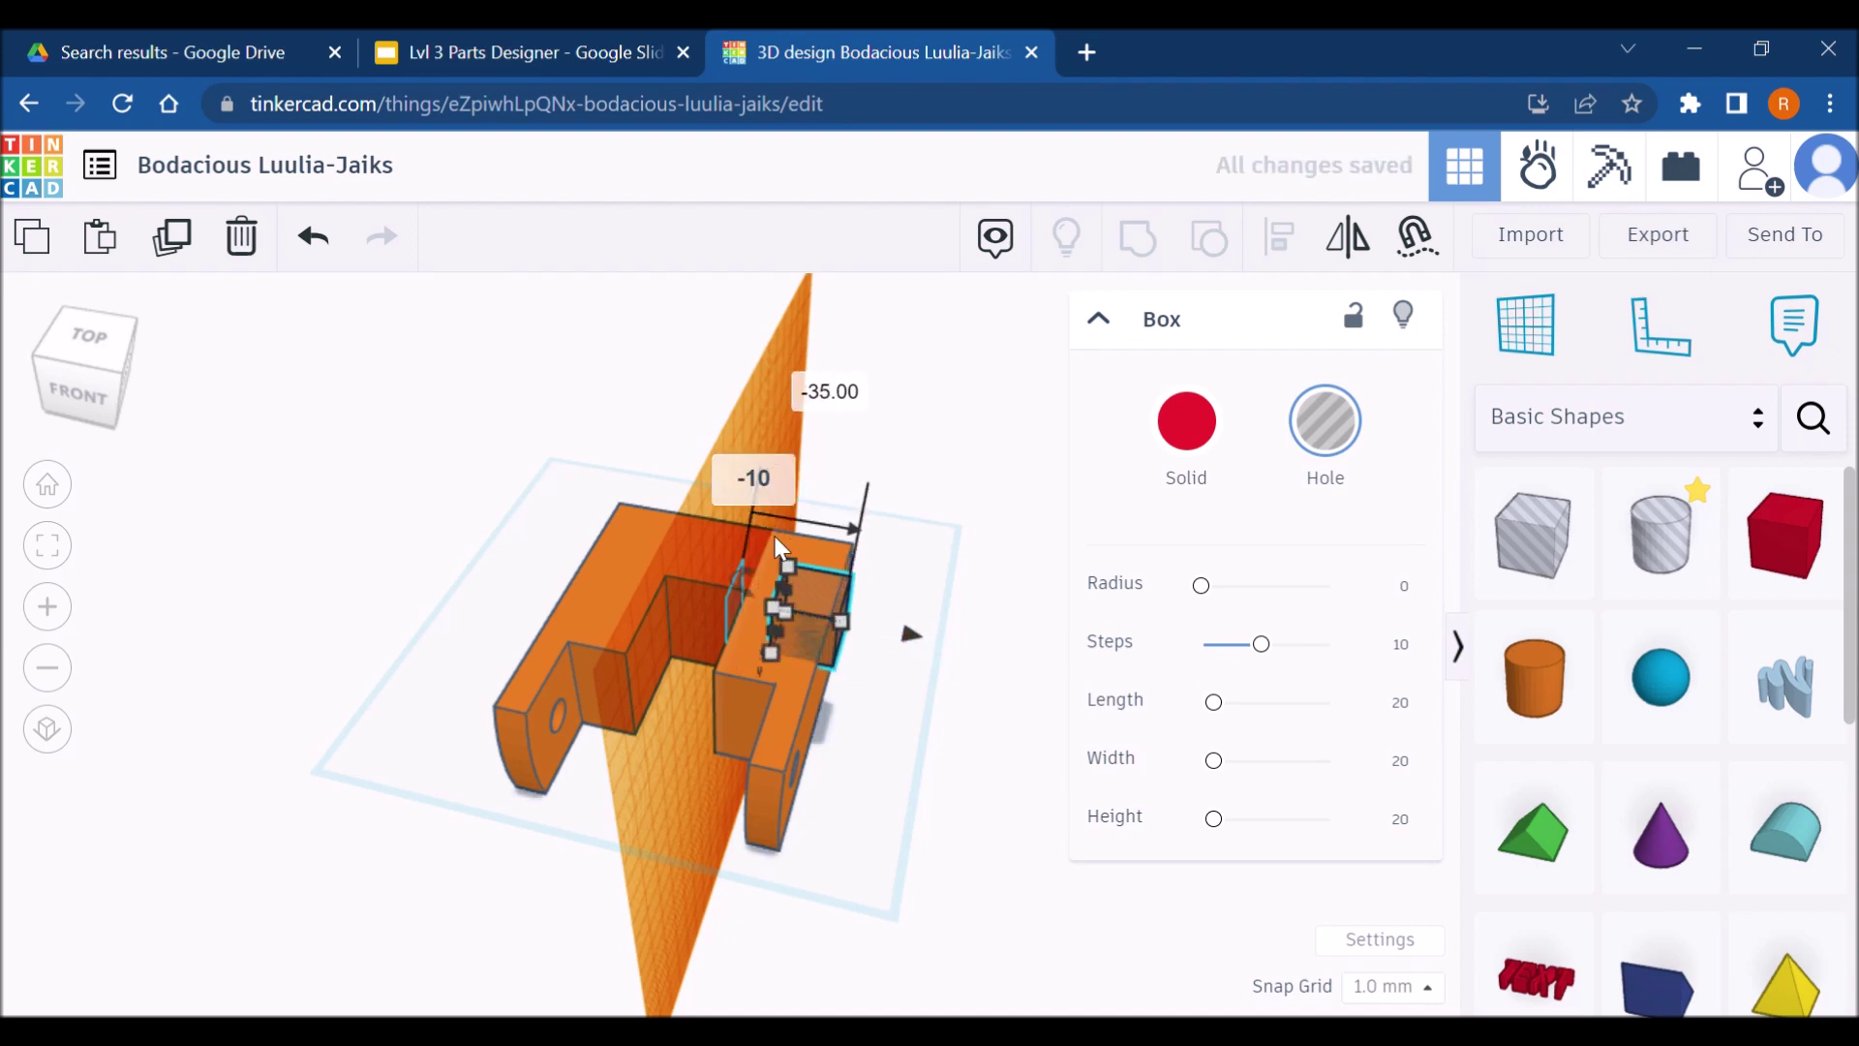
key(Return)
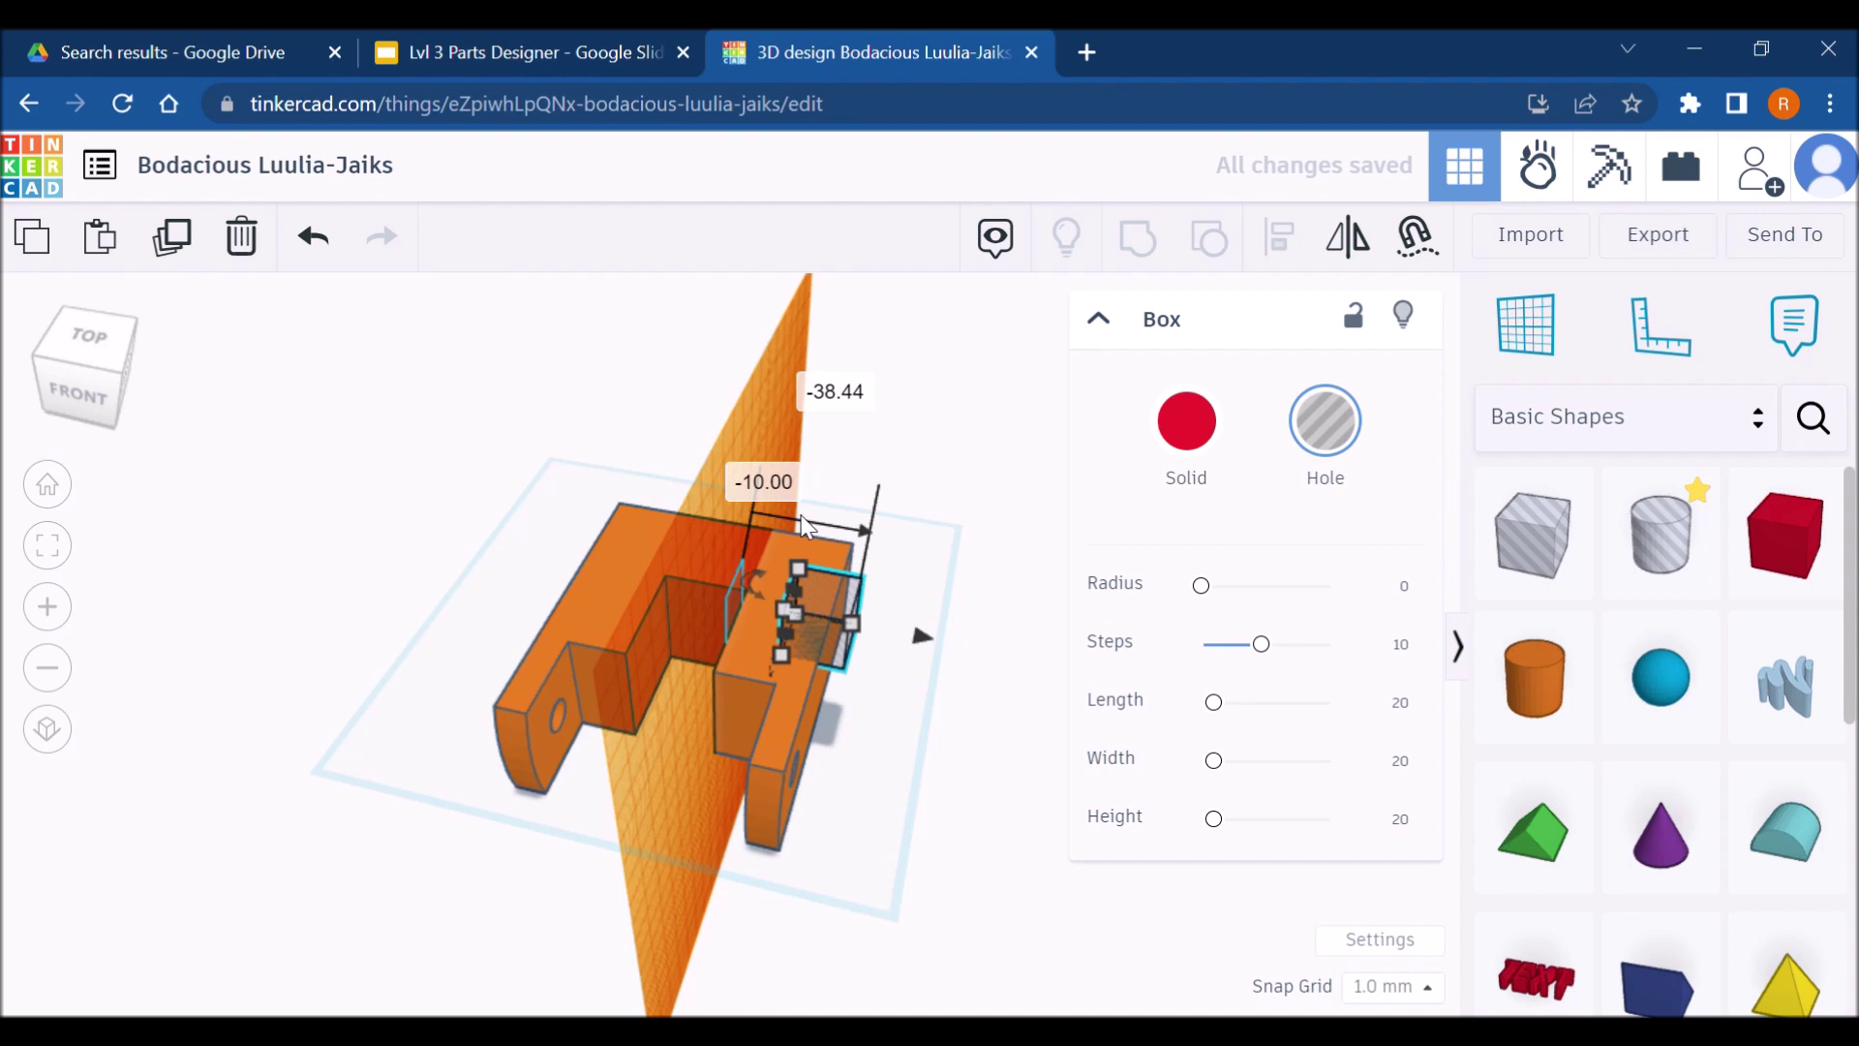
right_drag(868, 752, 945, 732)
key(w)
click(837, 693)
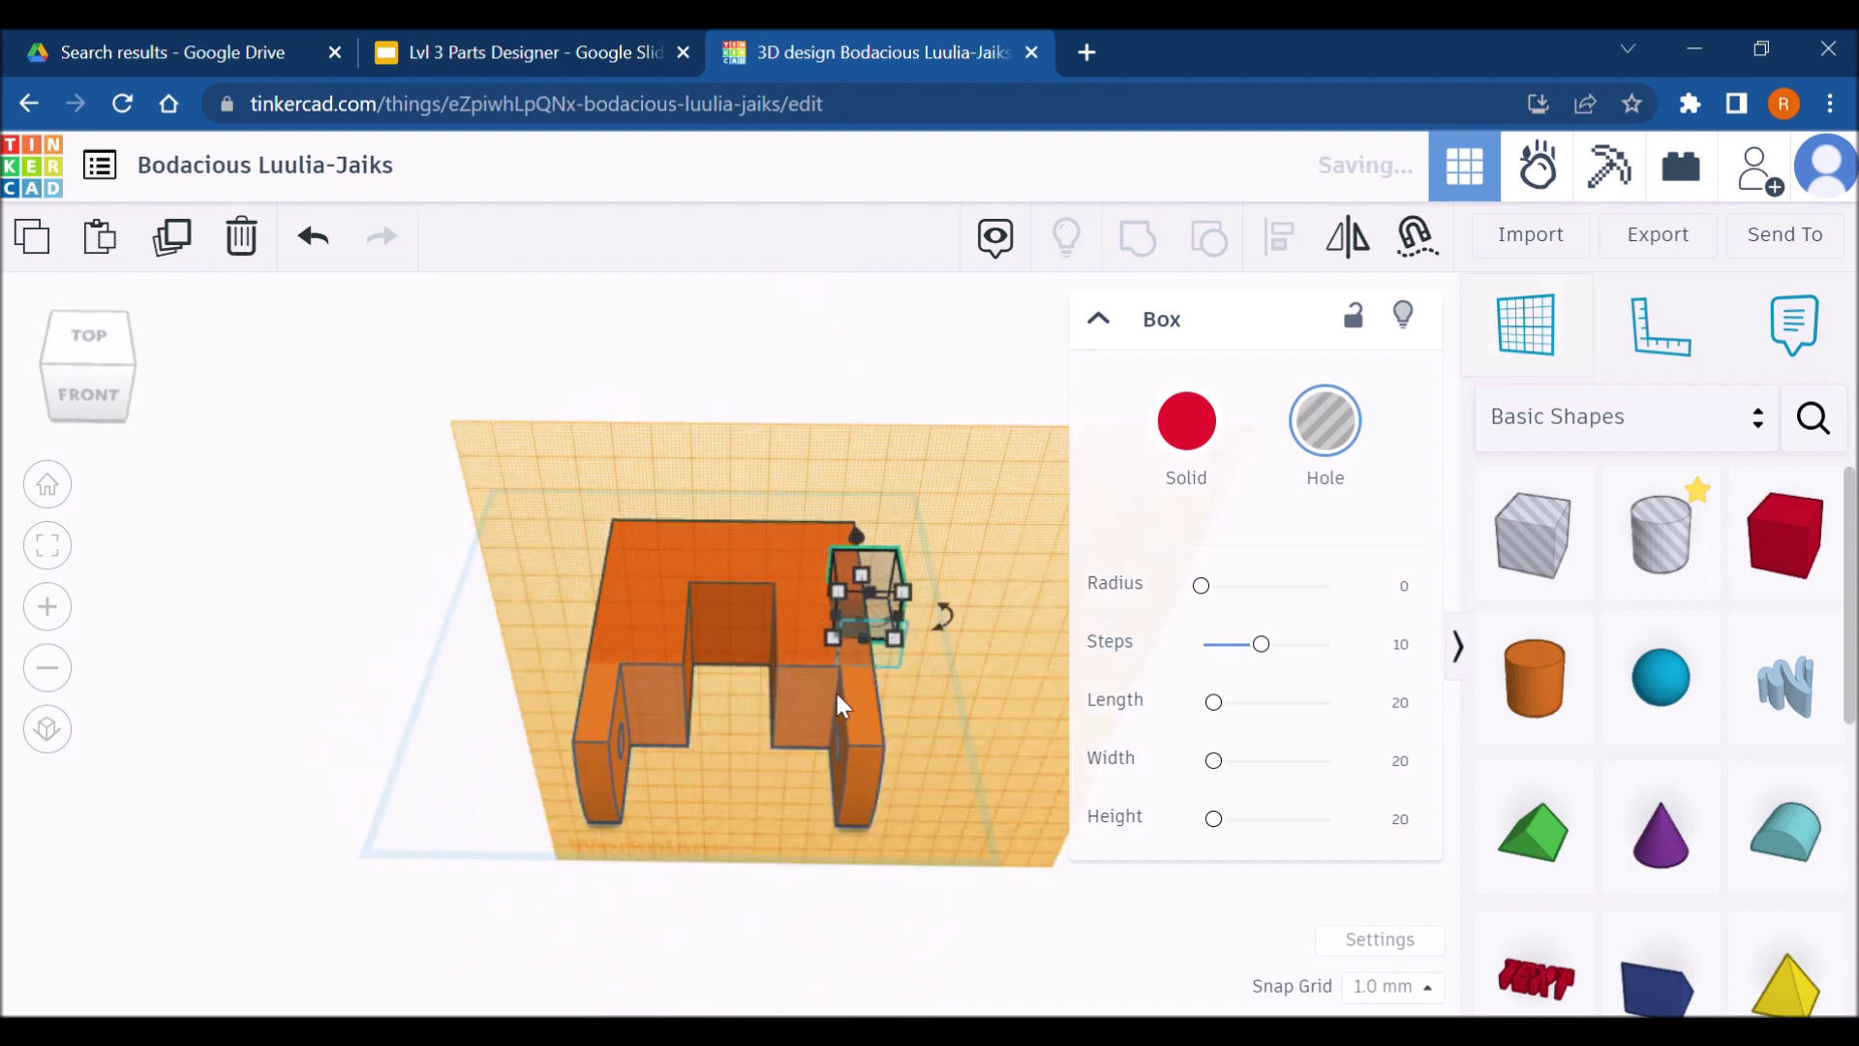
Move the box hole to the -30 position in the arm's inner corner
right_drag(880, 689, 632, 680)
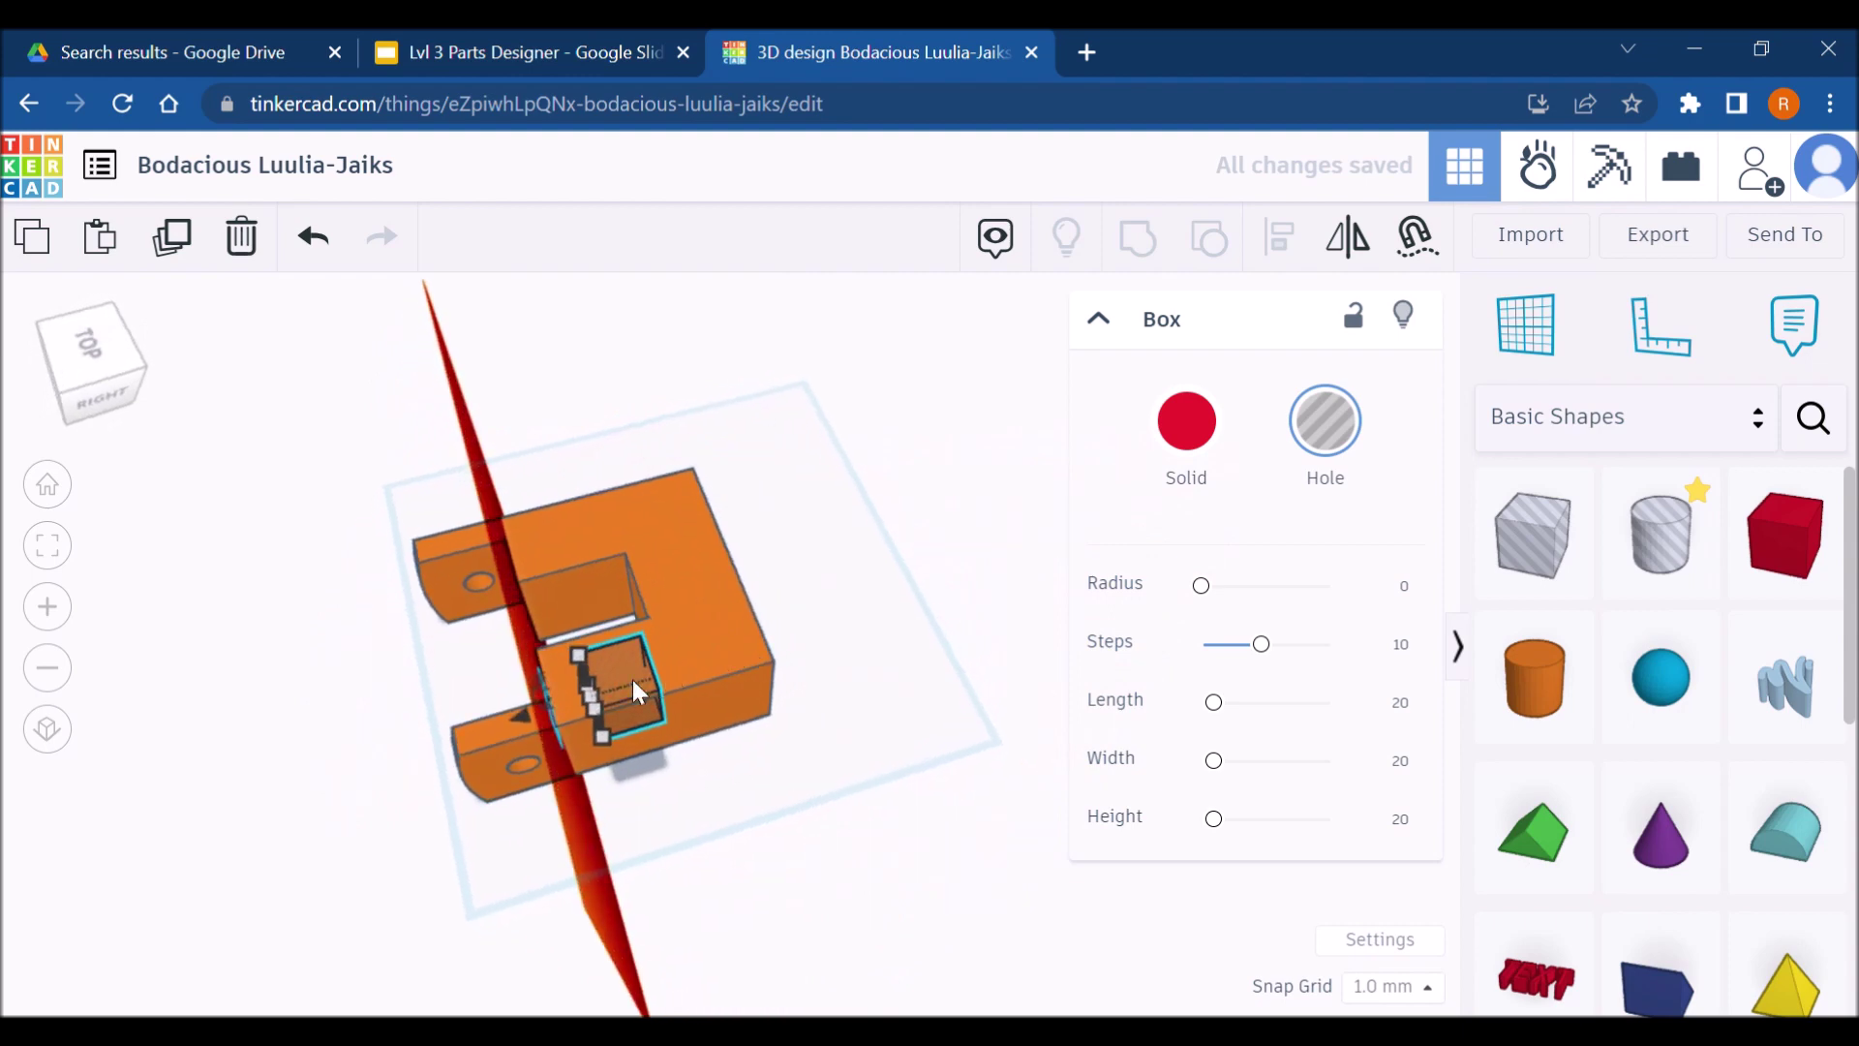
drag(526, 712, 480, 713)
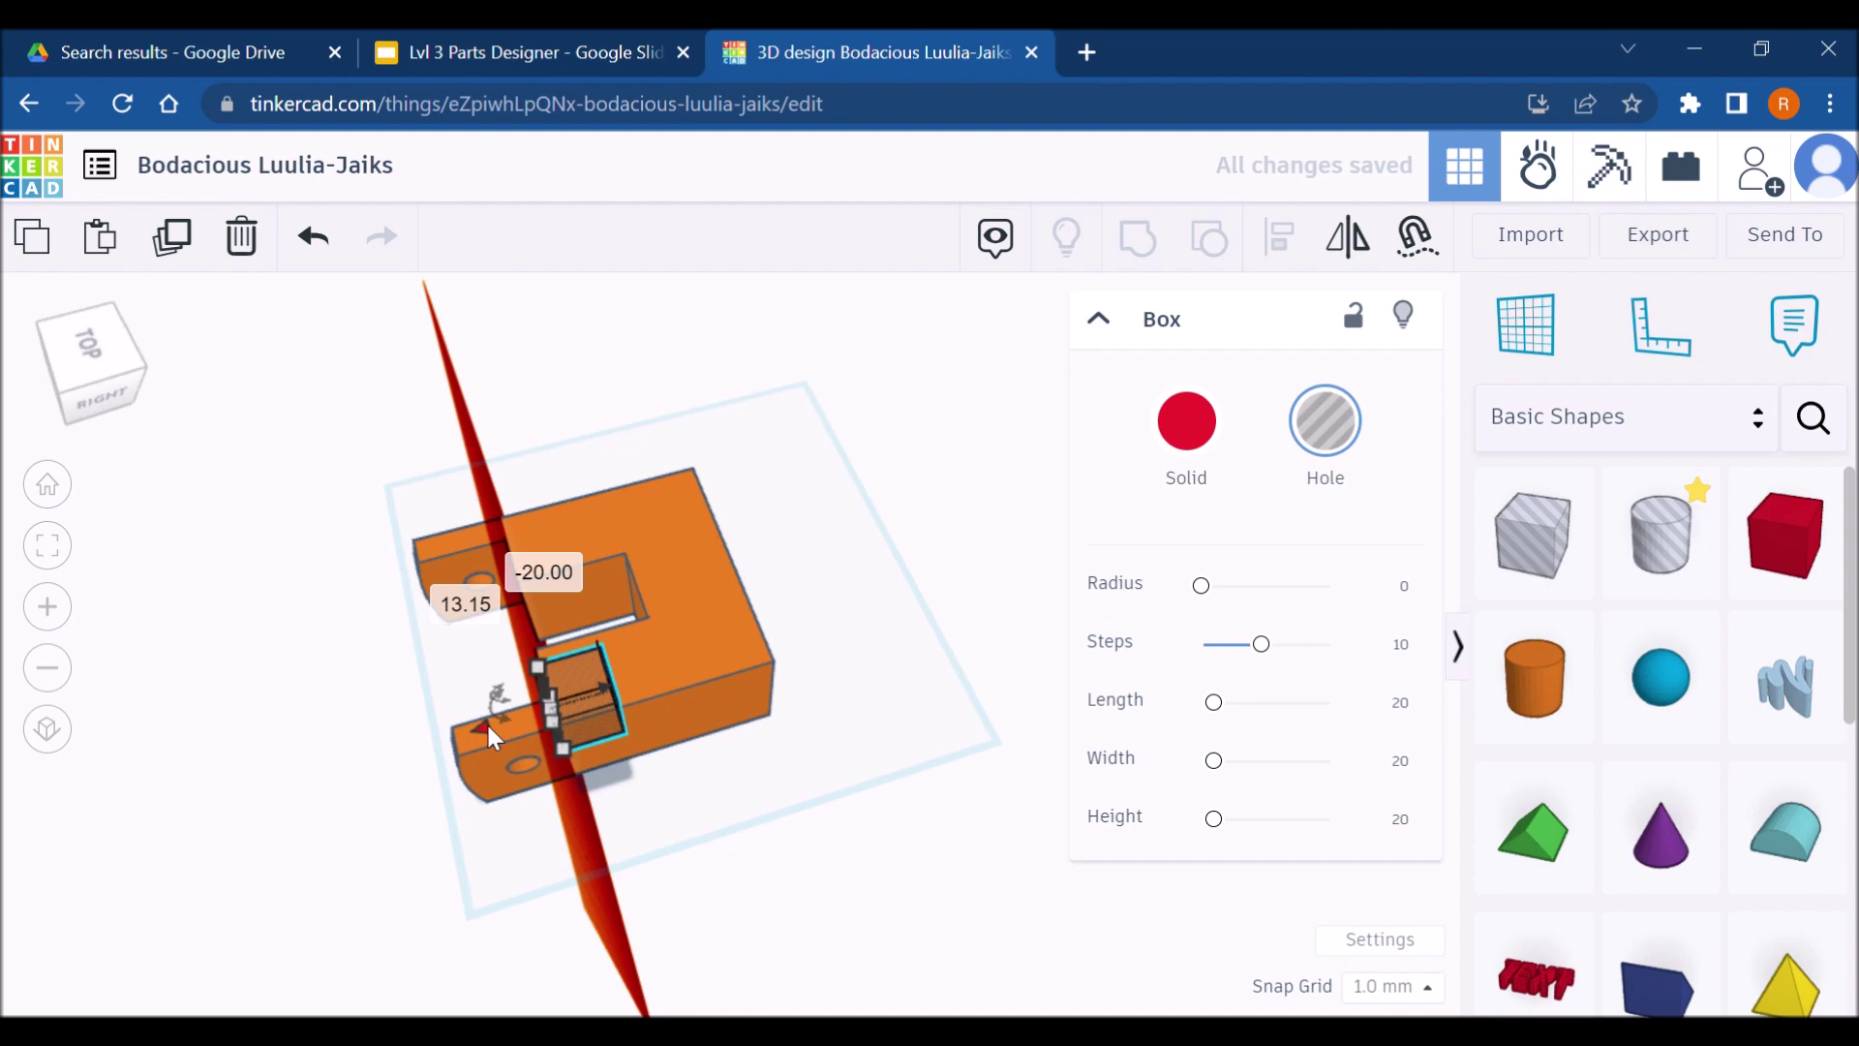
drag(486, 723, 548, 663)
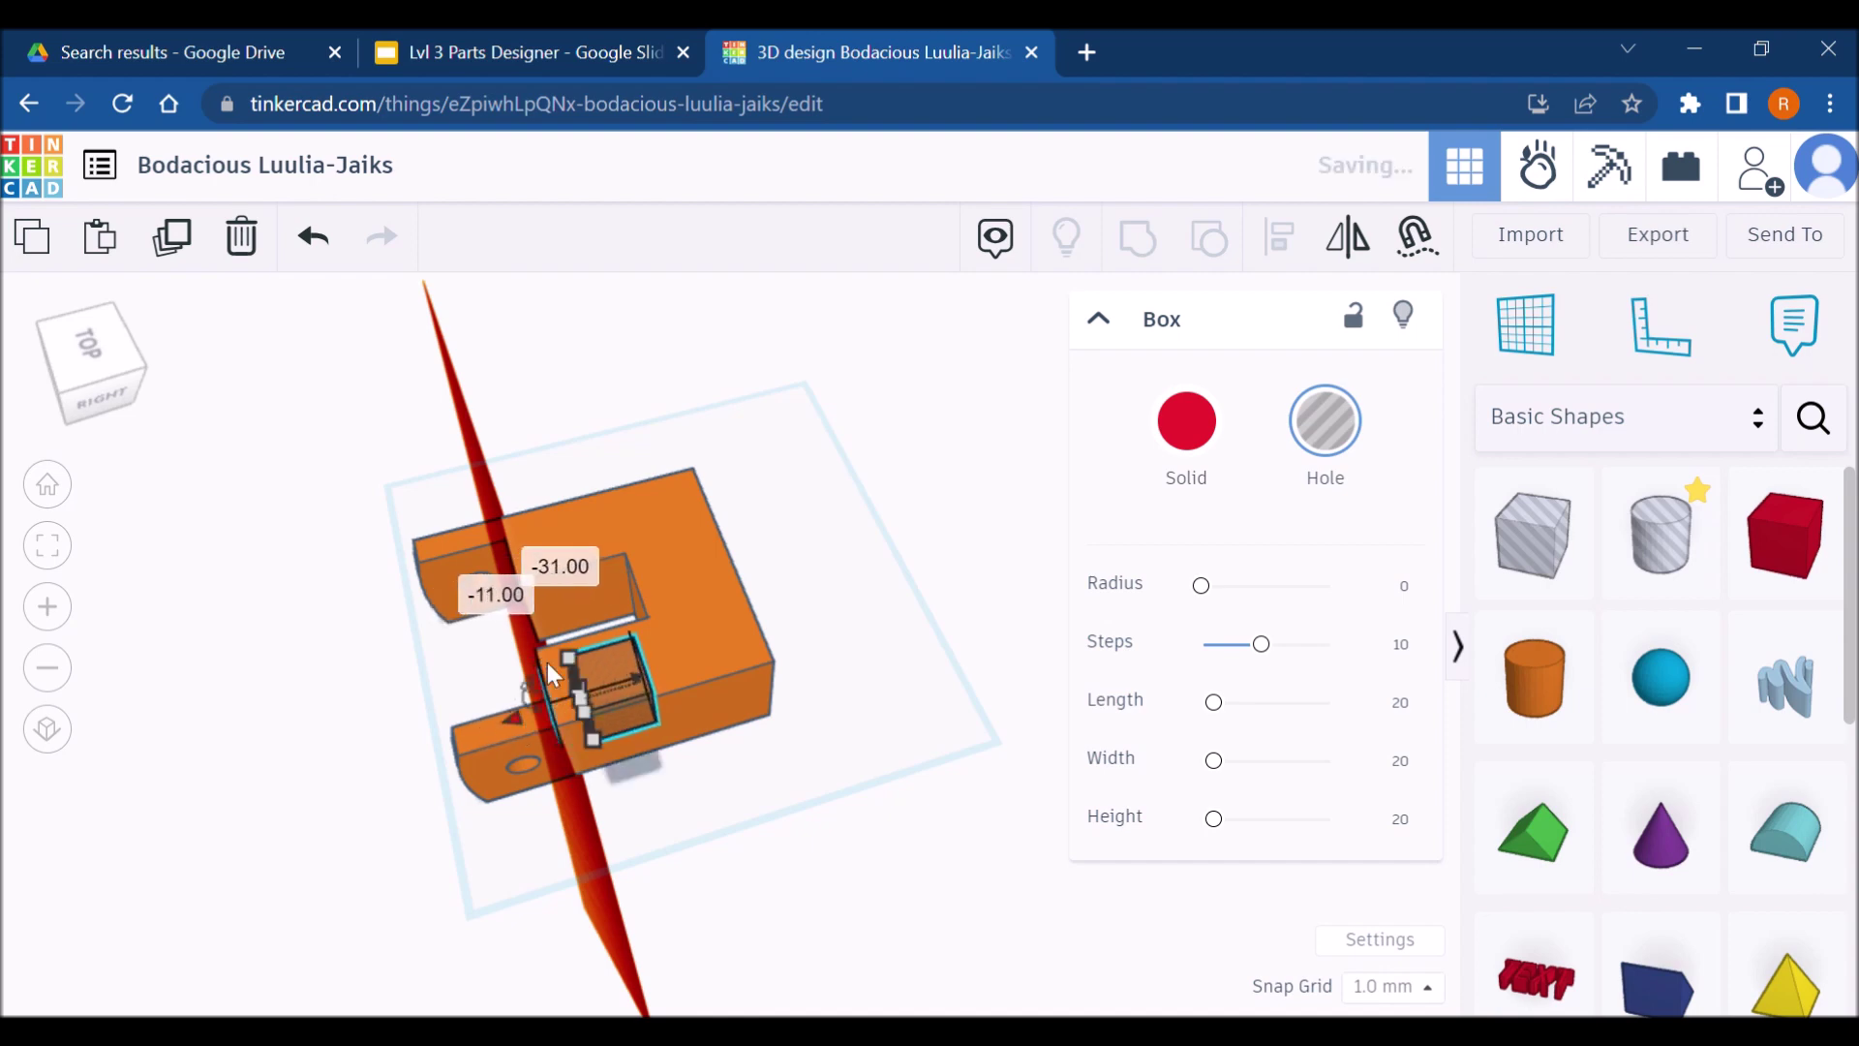
click(566, 566)
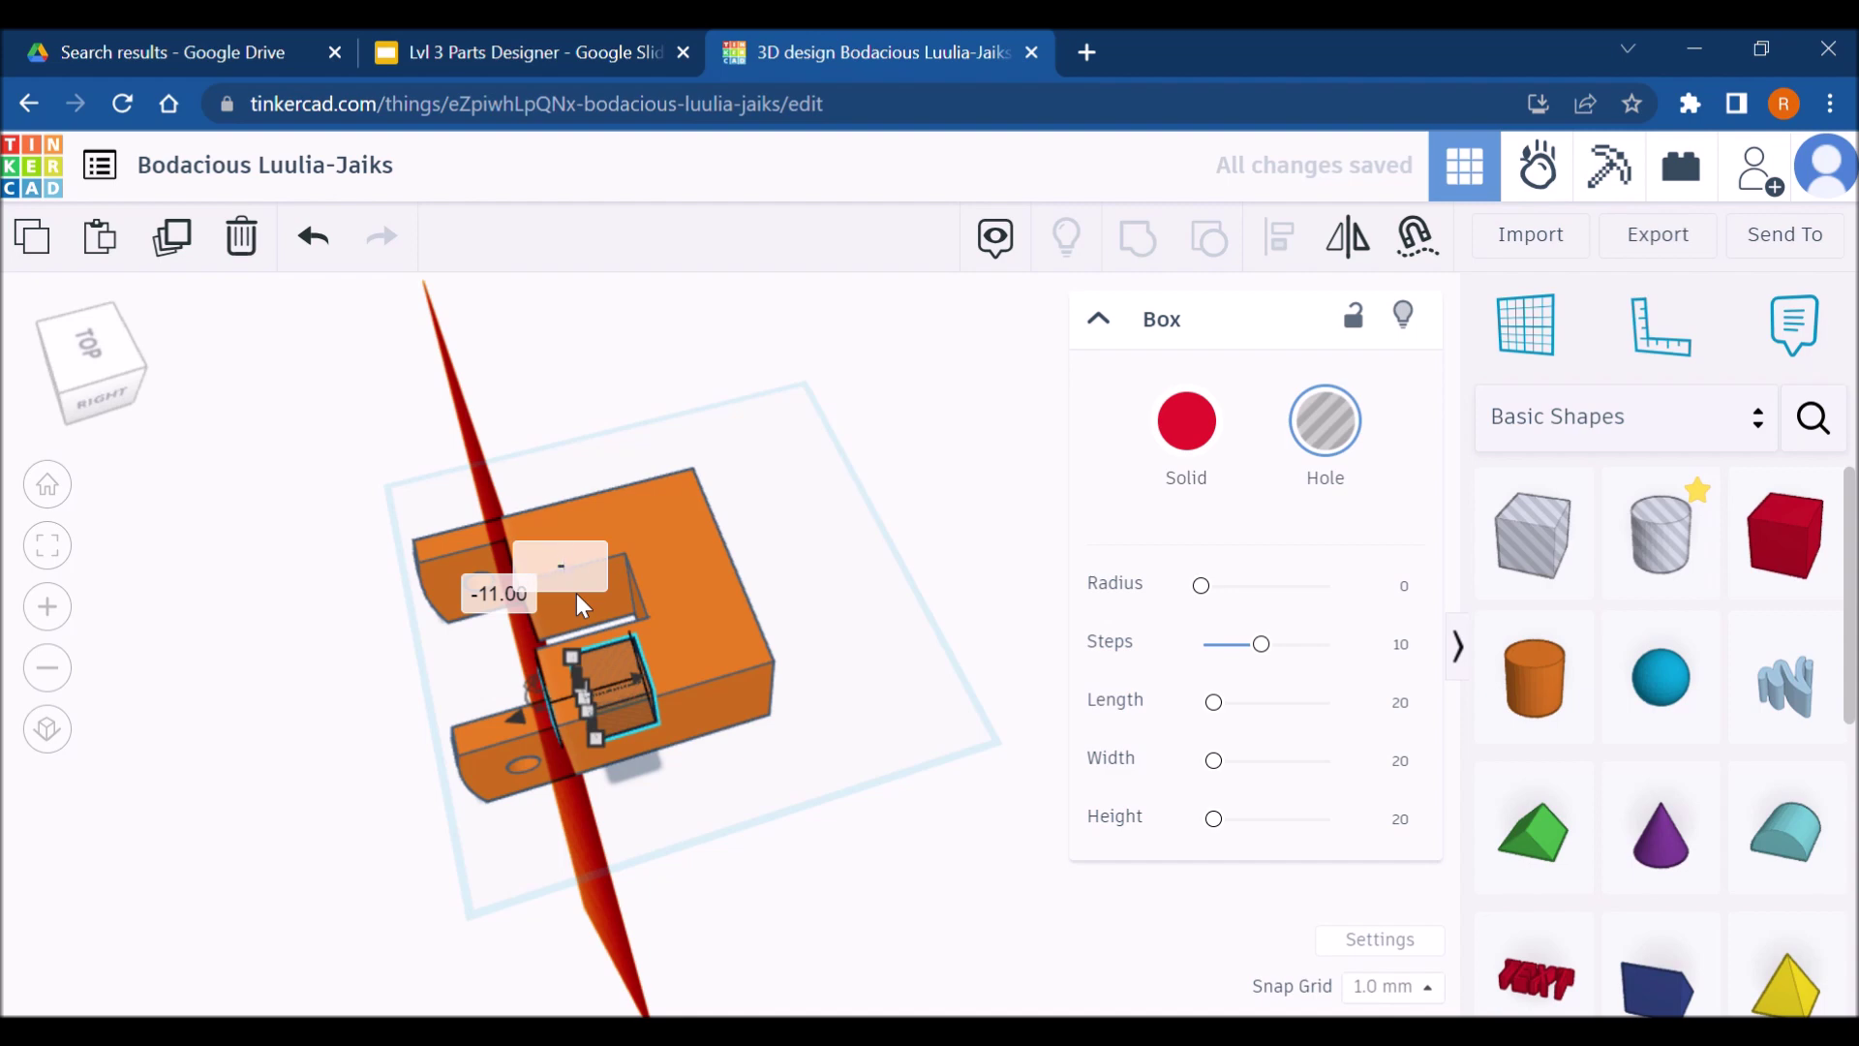
text(-30)
key(Return)
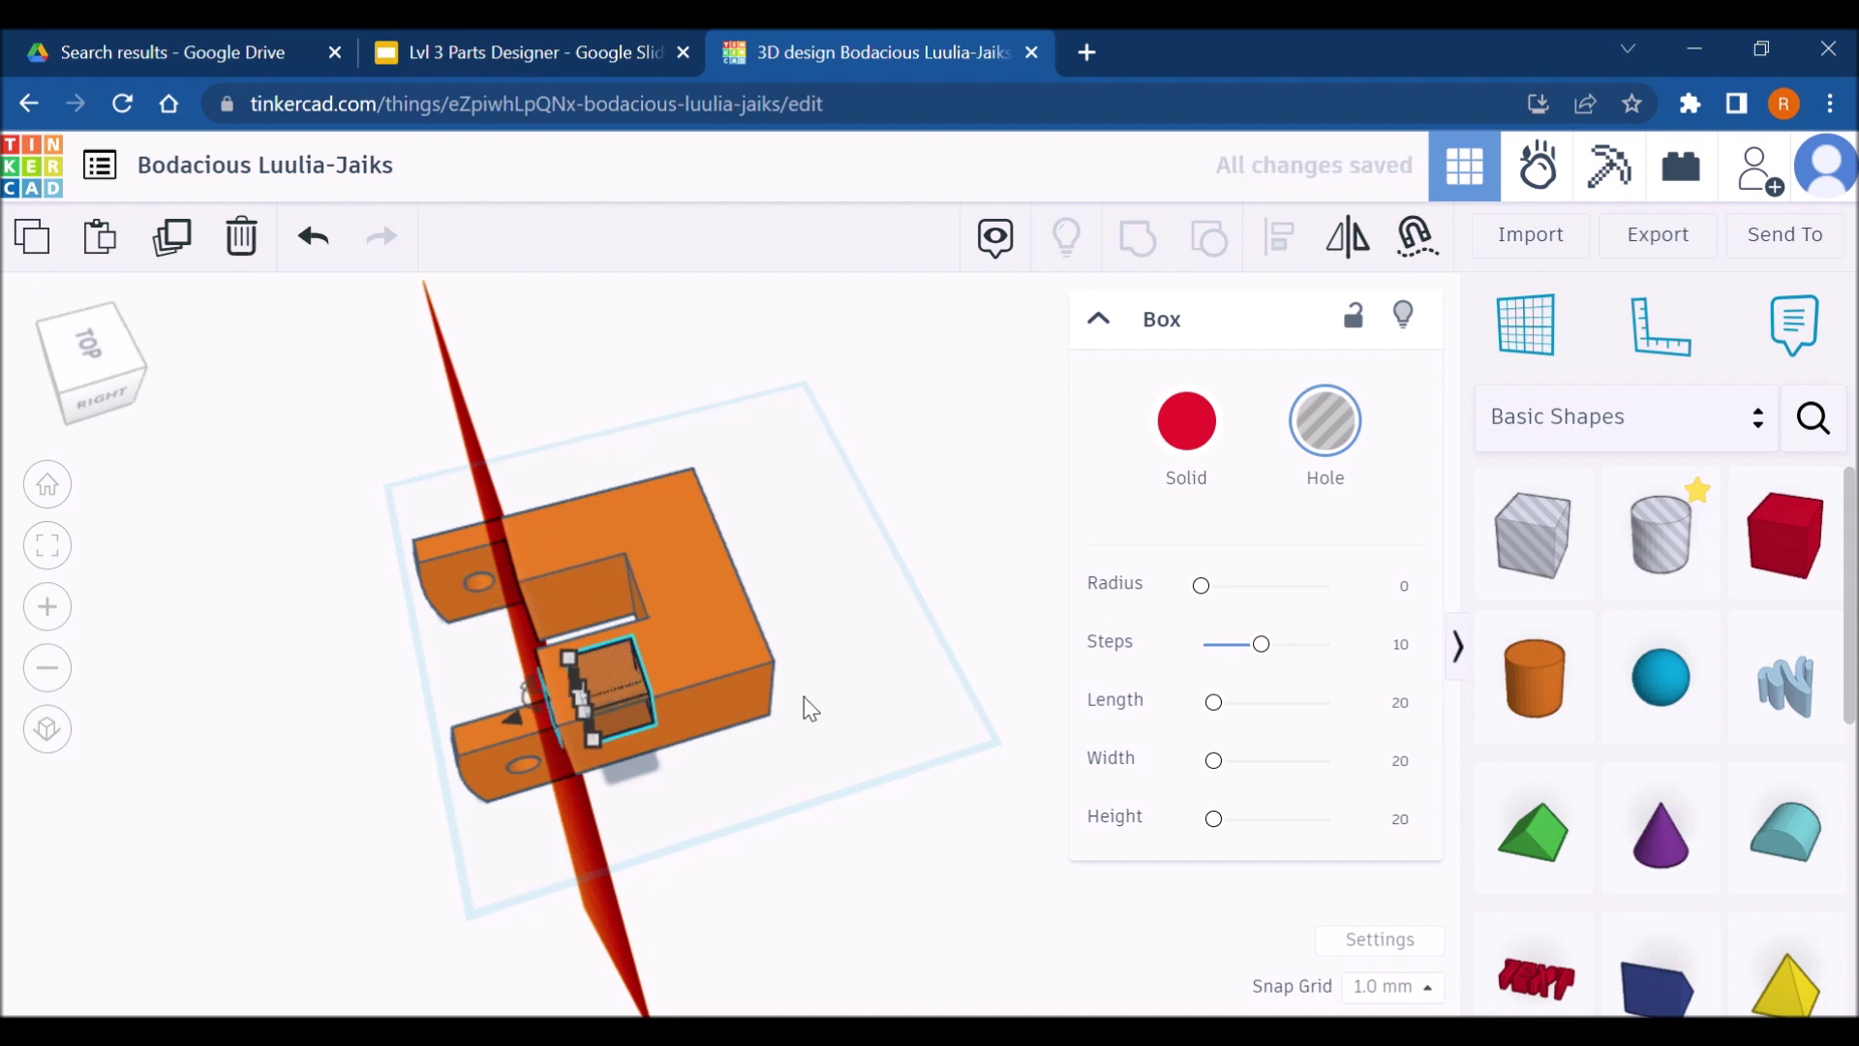
click(778, 849)
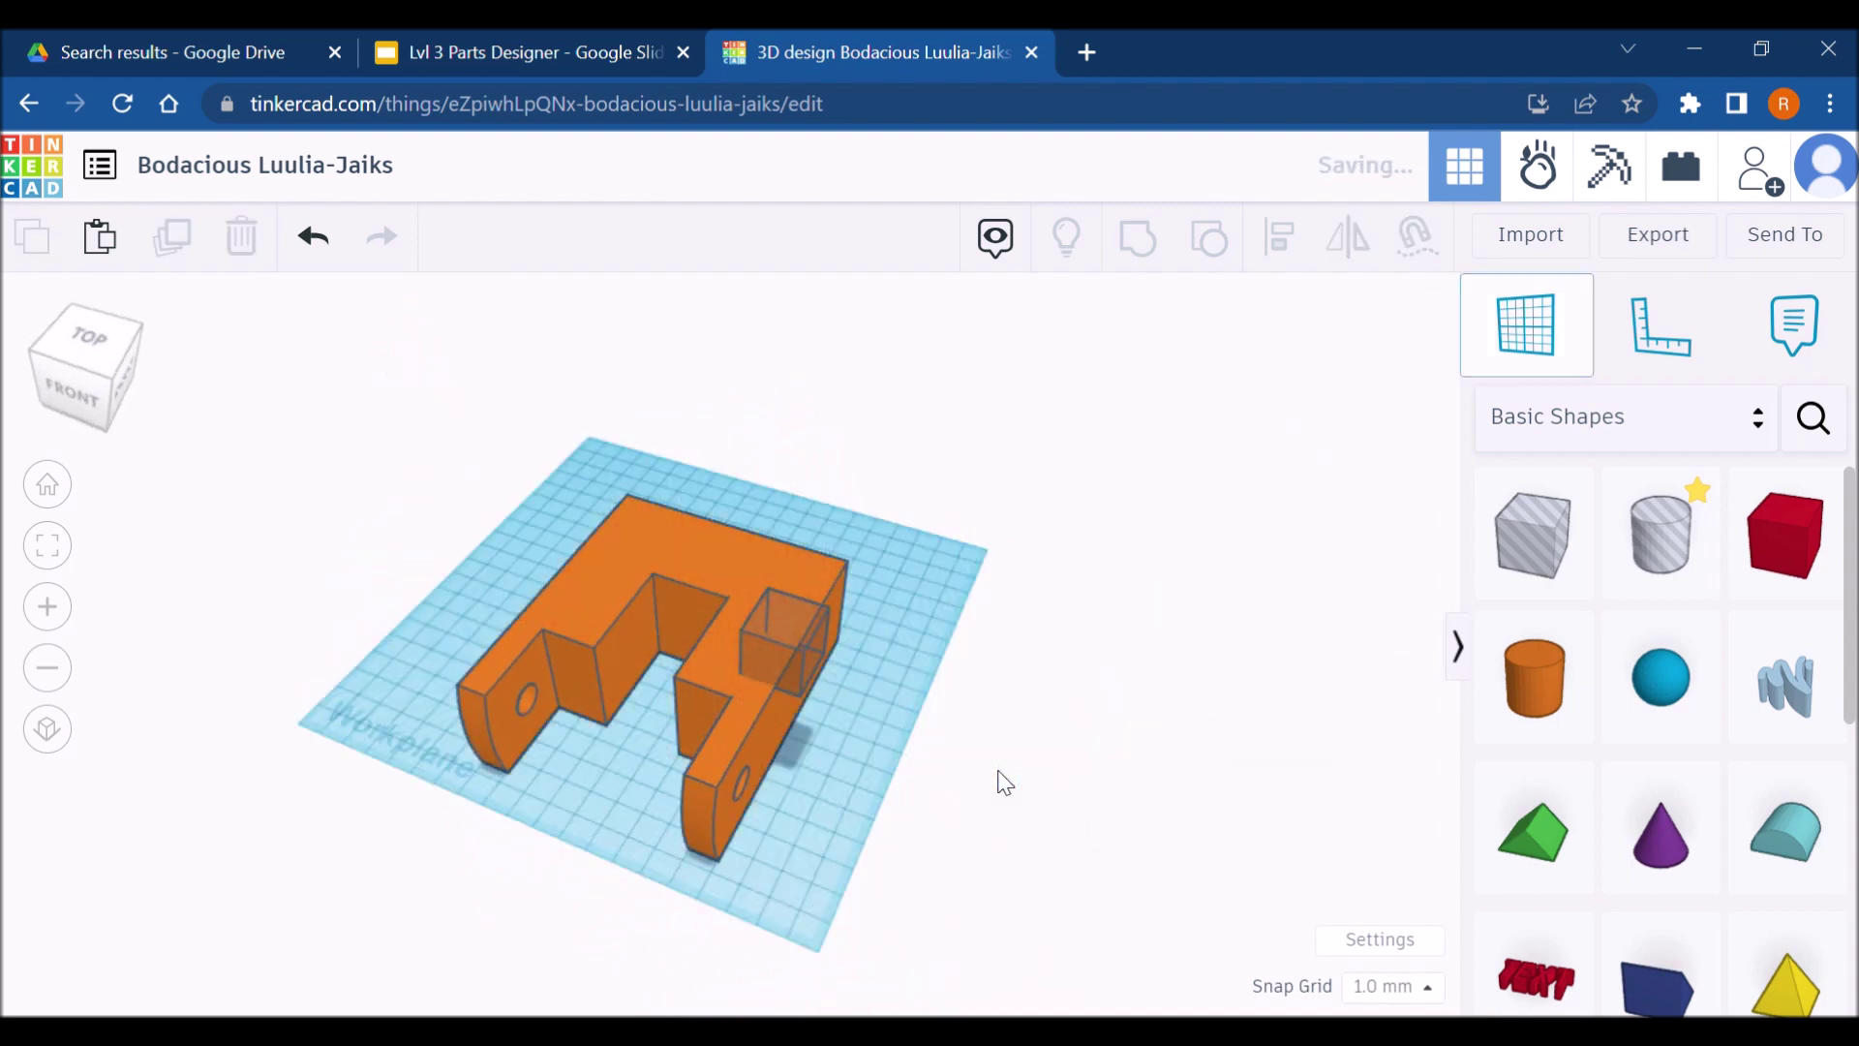
Stretch the box hole to 80 mm, drop it onto the workplane, and adjust its height
click(775, 637)
drag(794, 646, 856, 538)
right_drag(920, 632, 886, 575)
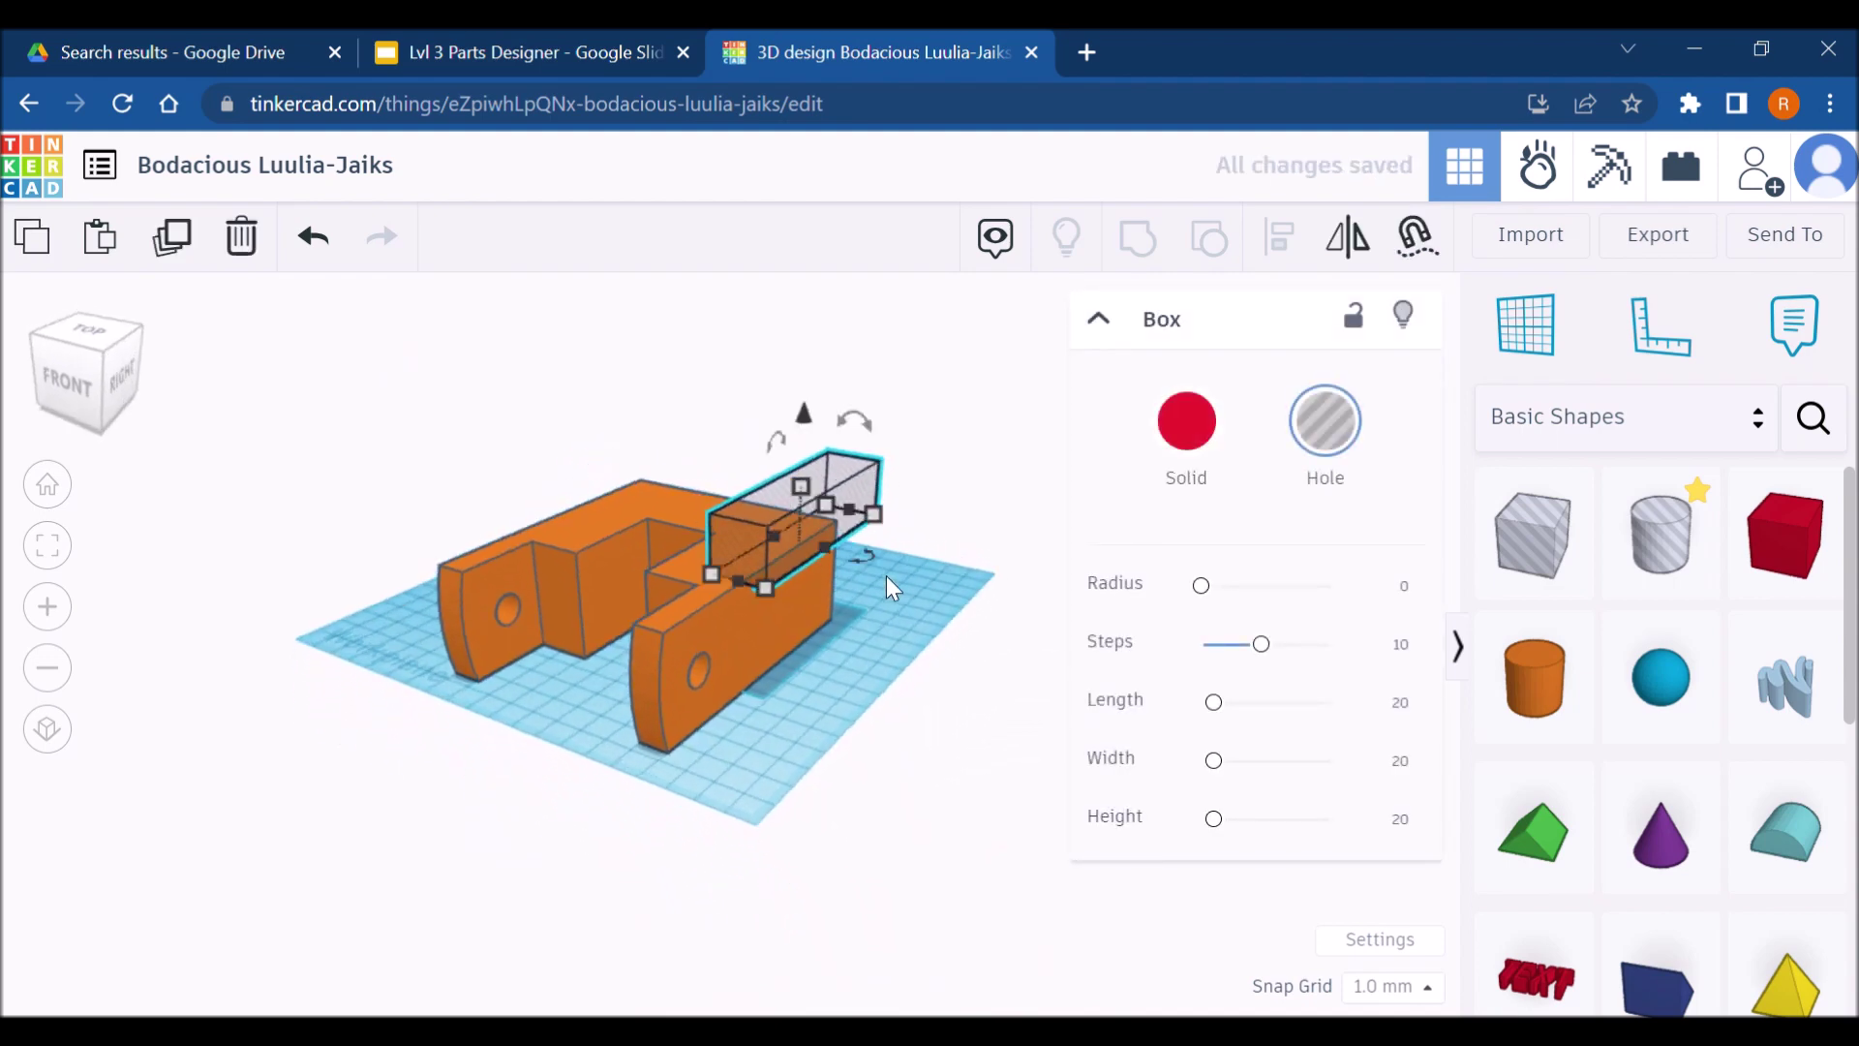
key(d)
drag(792, 601, 770, 500)
right_drag(771, 813, 915, 787)
Align the box hole with the orange part and compare against the reference drawing
shift+click(786, 671)
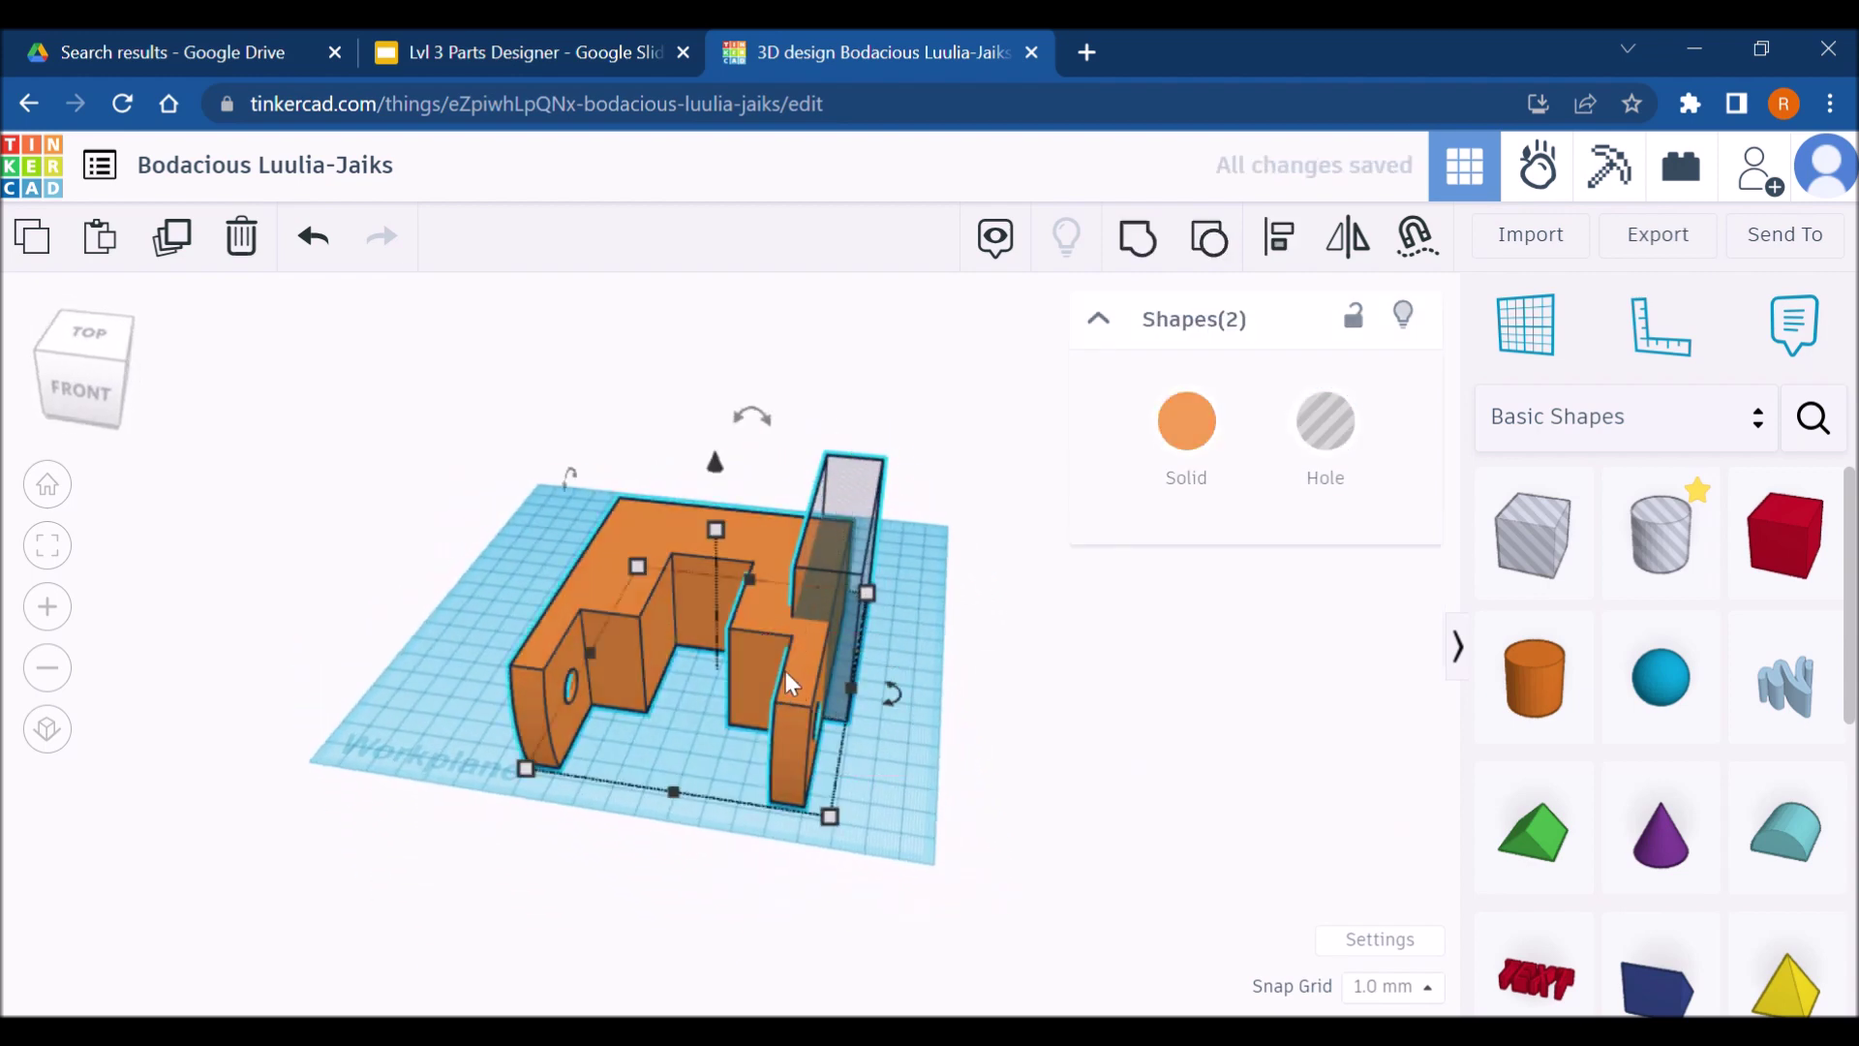
key(l)
click(830, 868)
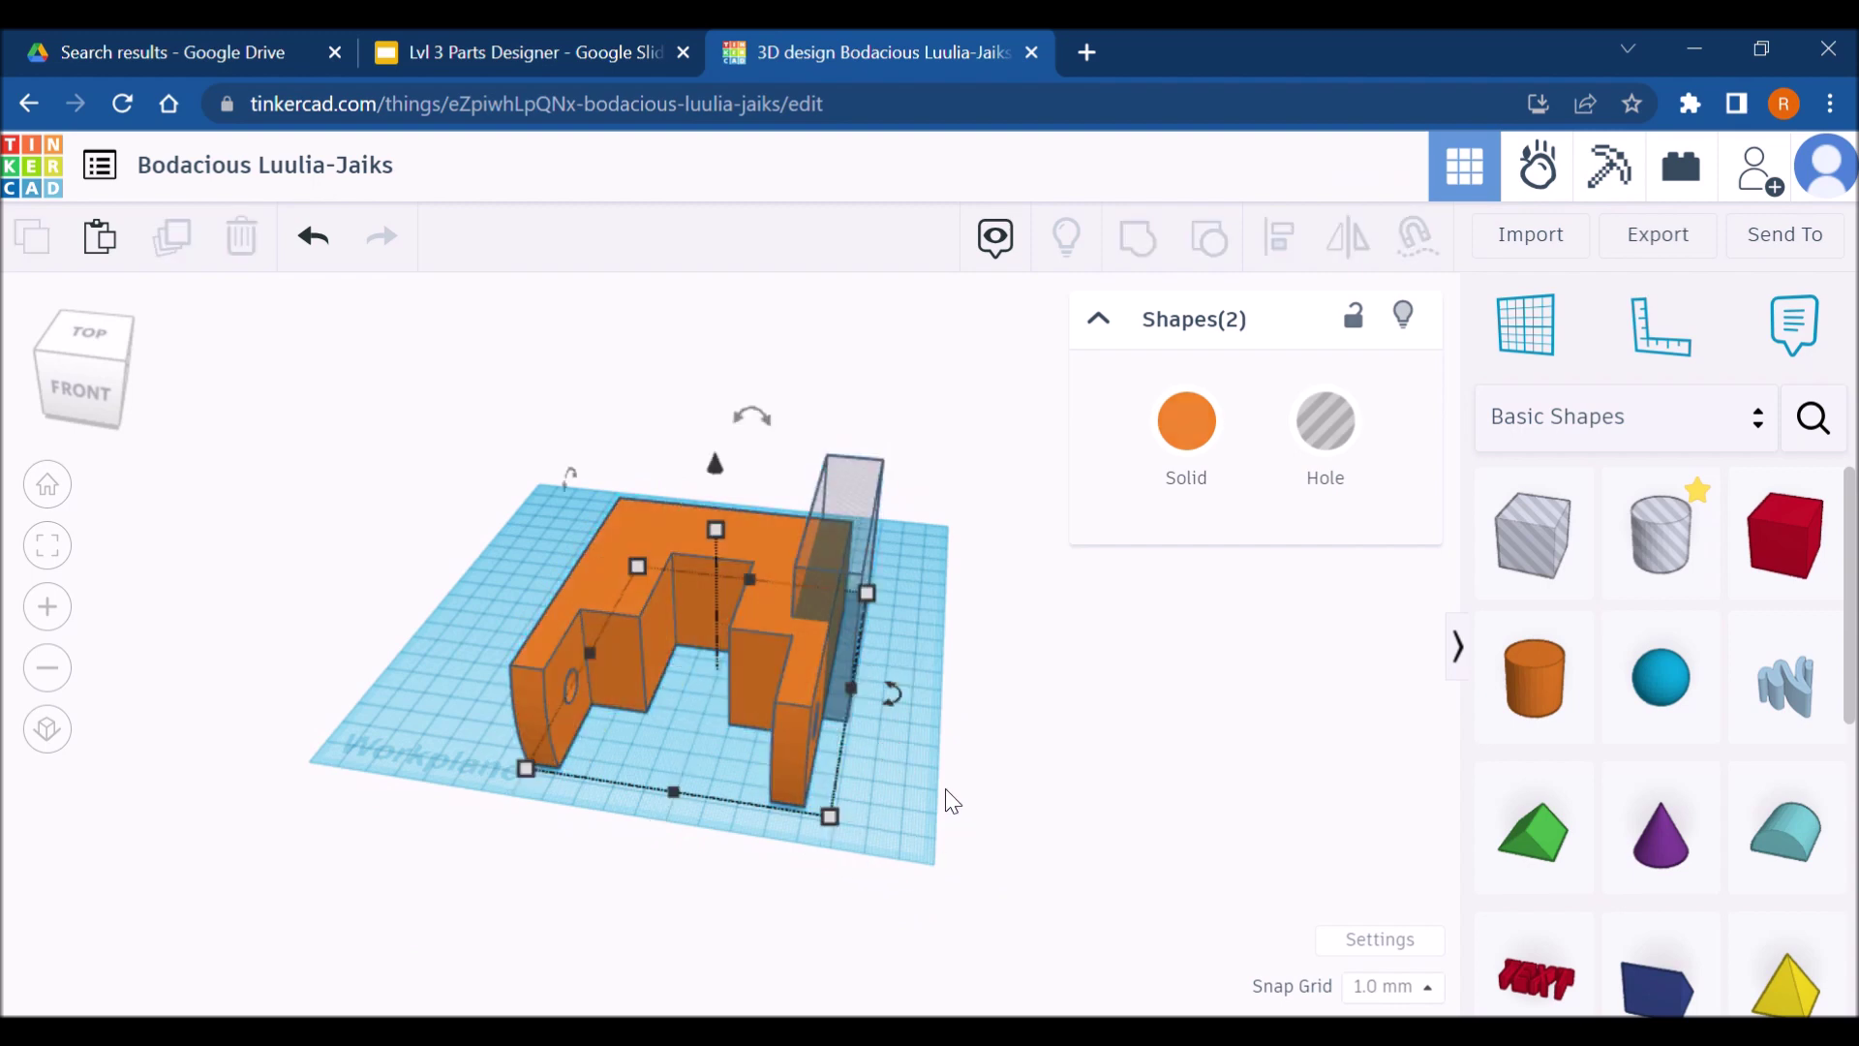
click(945, 788)
click(862, 584)
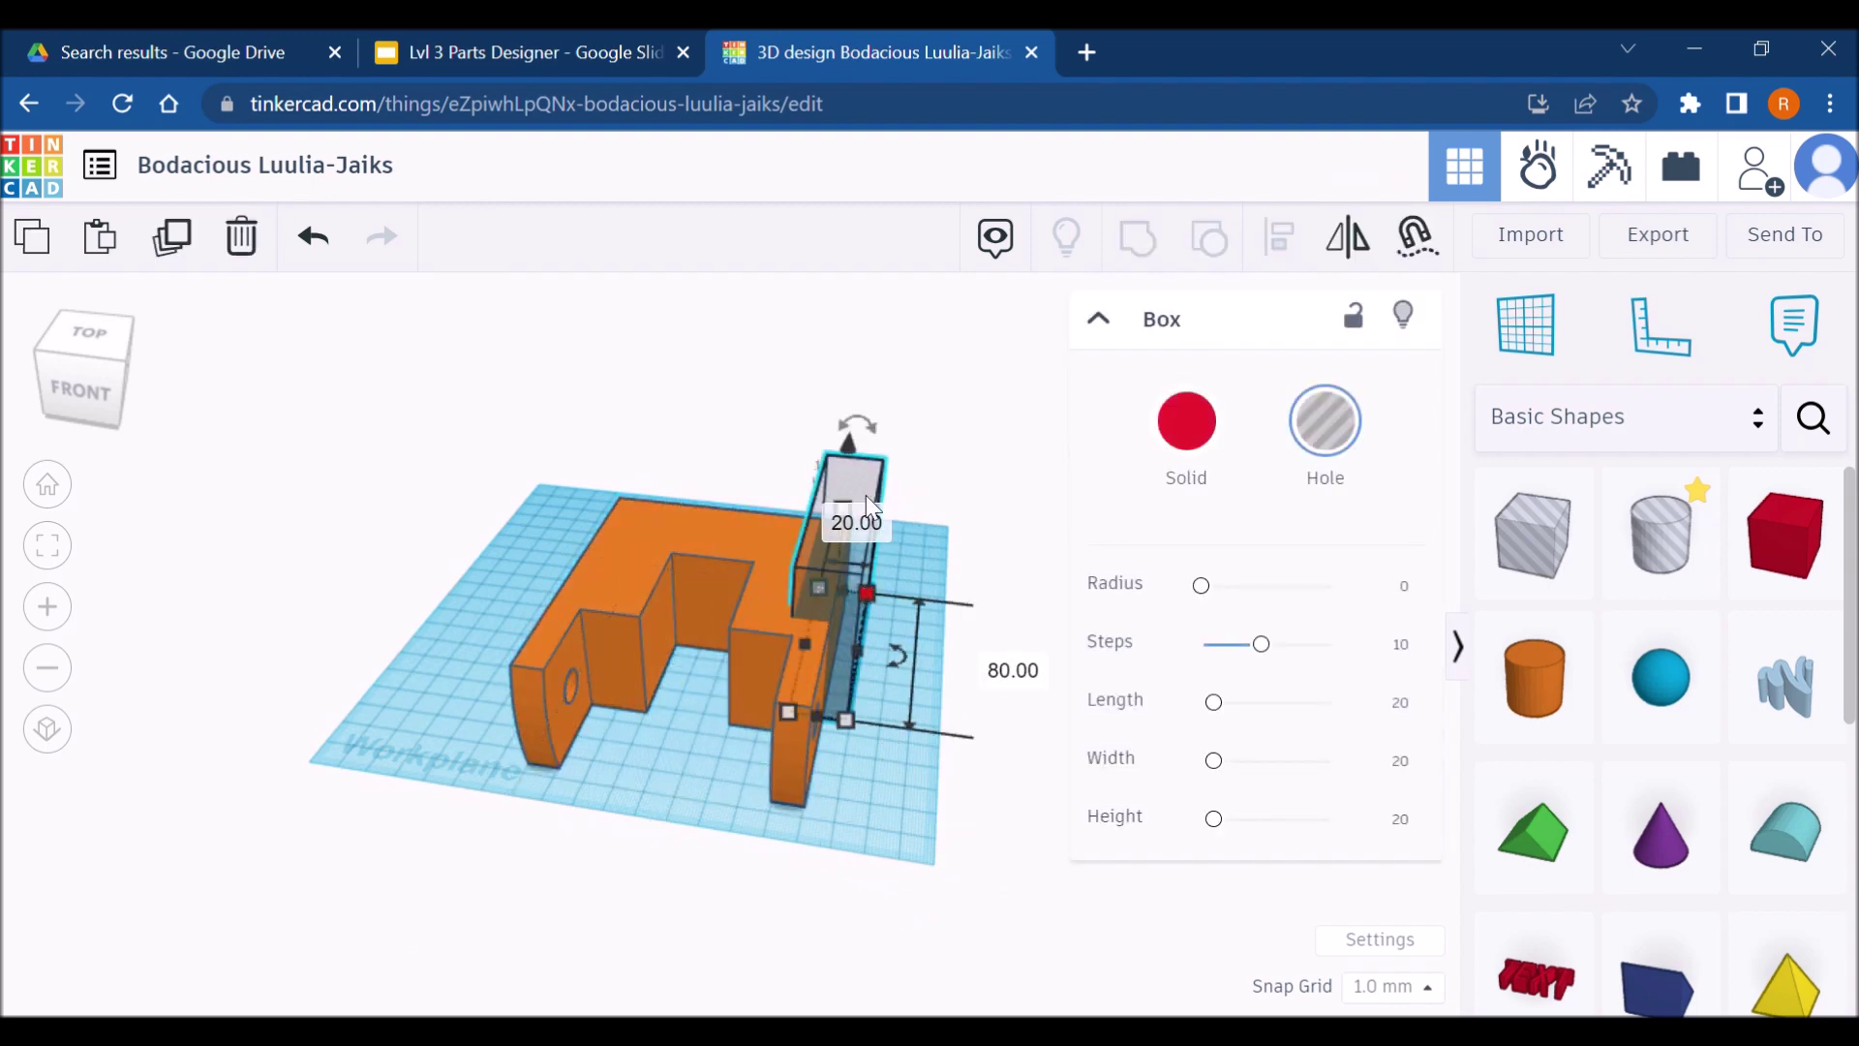
click(536, 44)
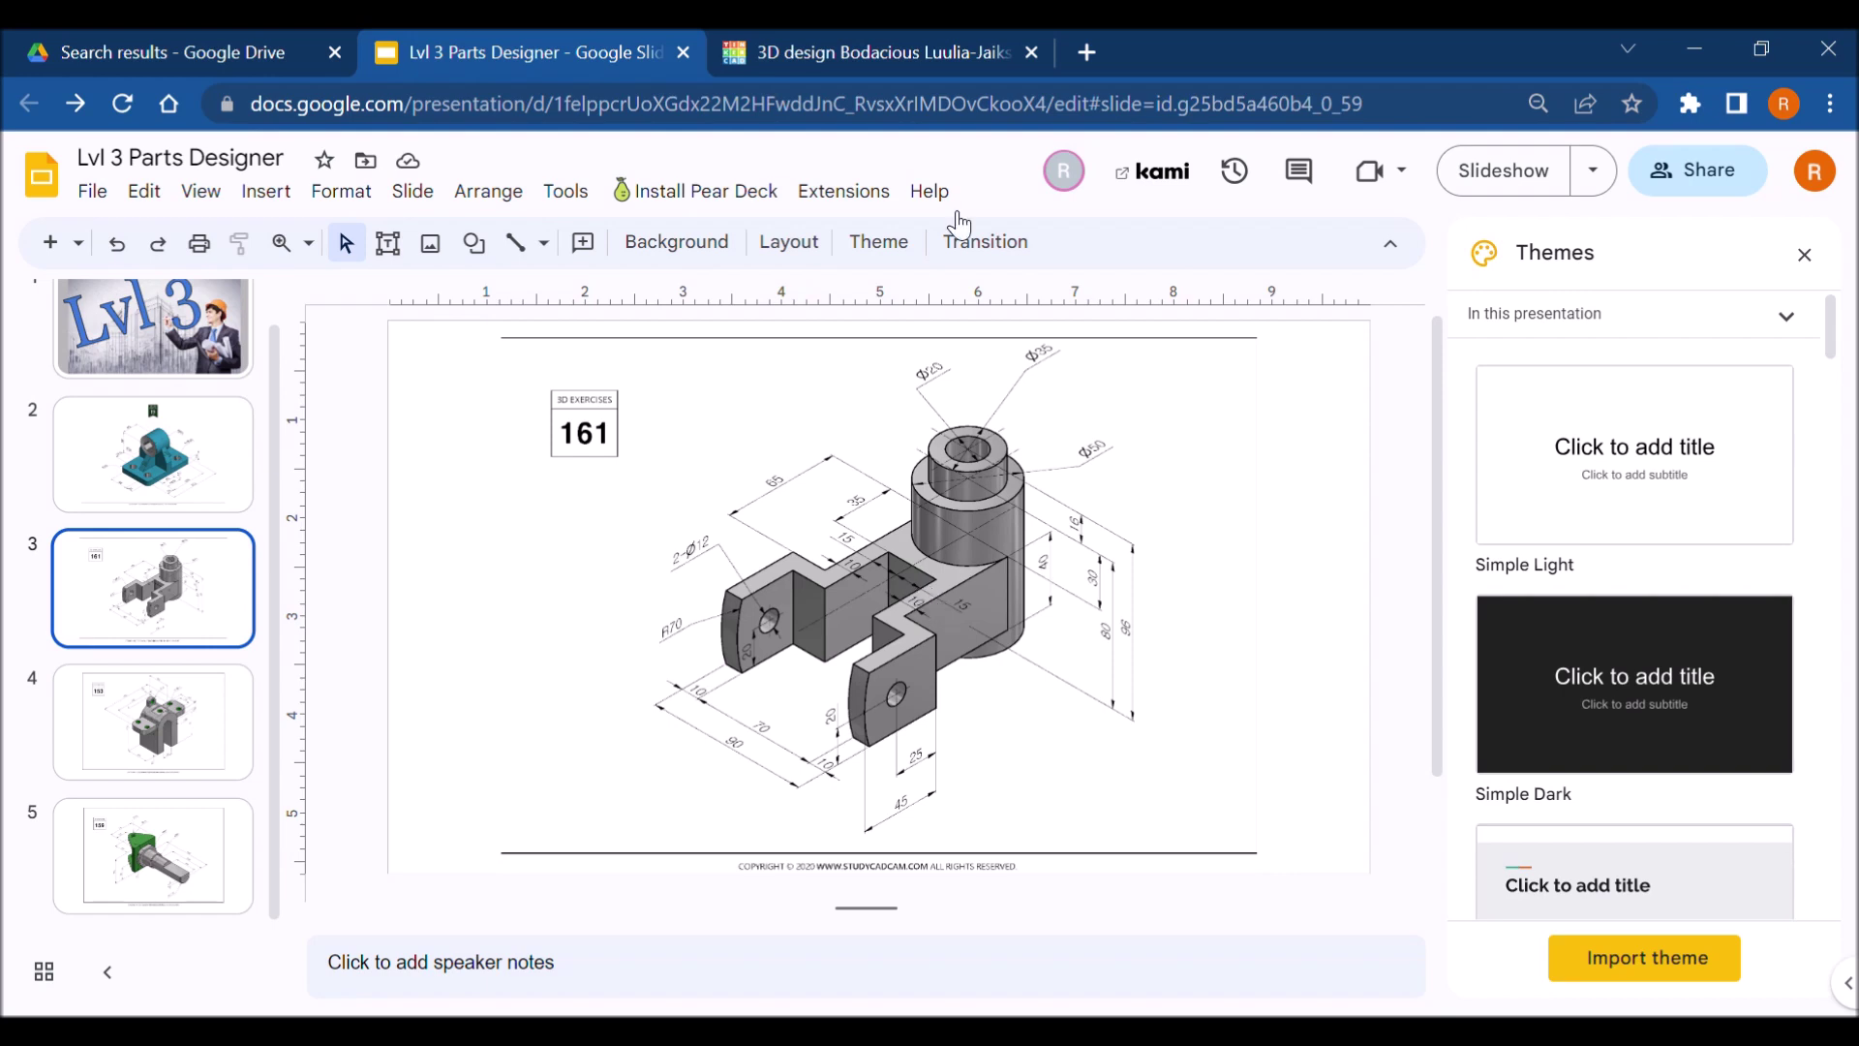
click(871, 52)
mouse_move(875, 589)
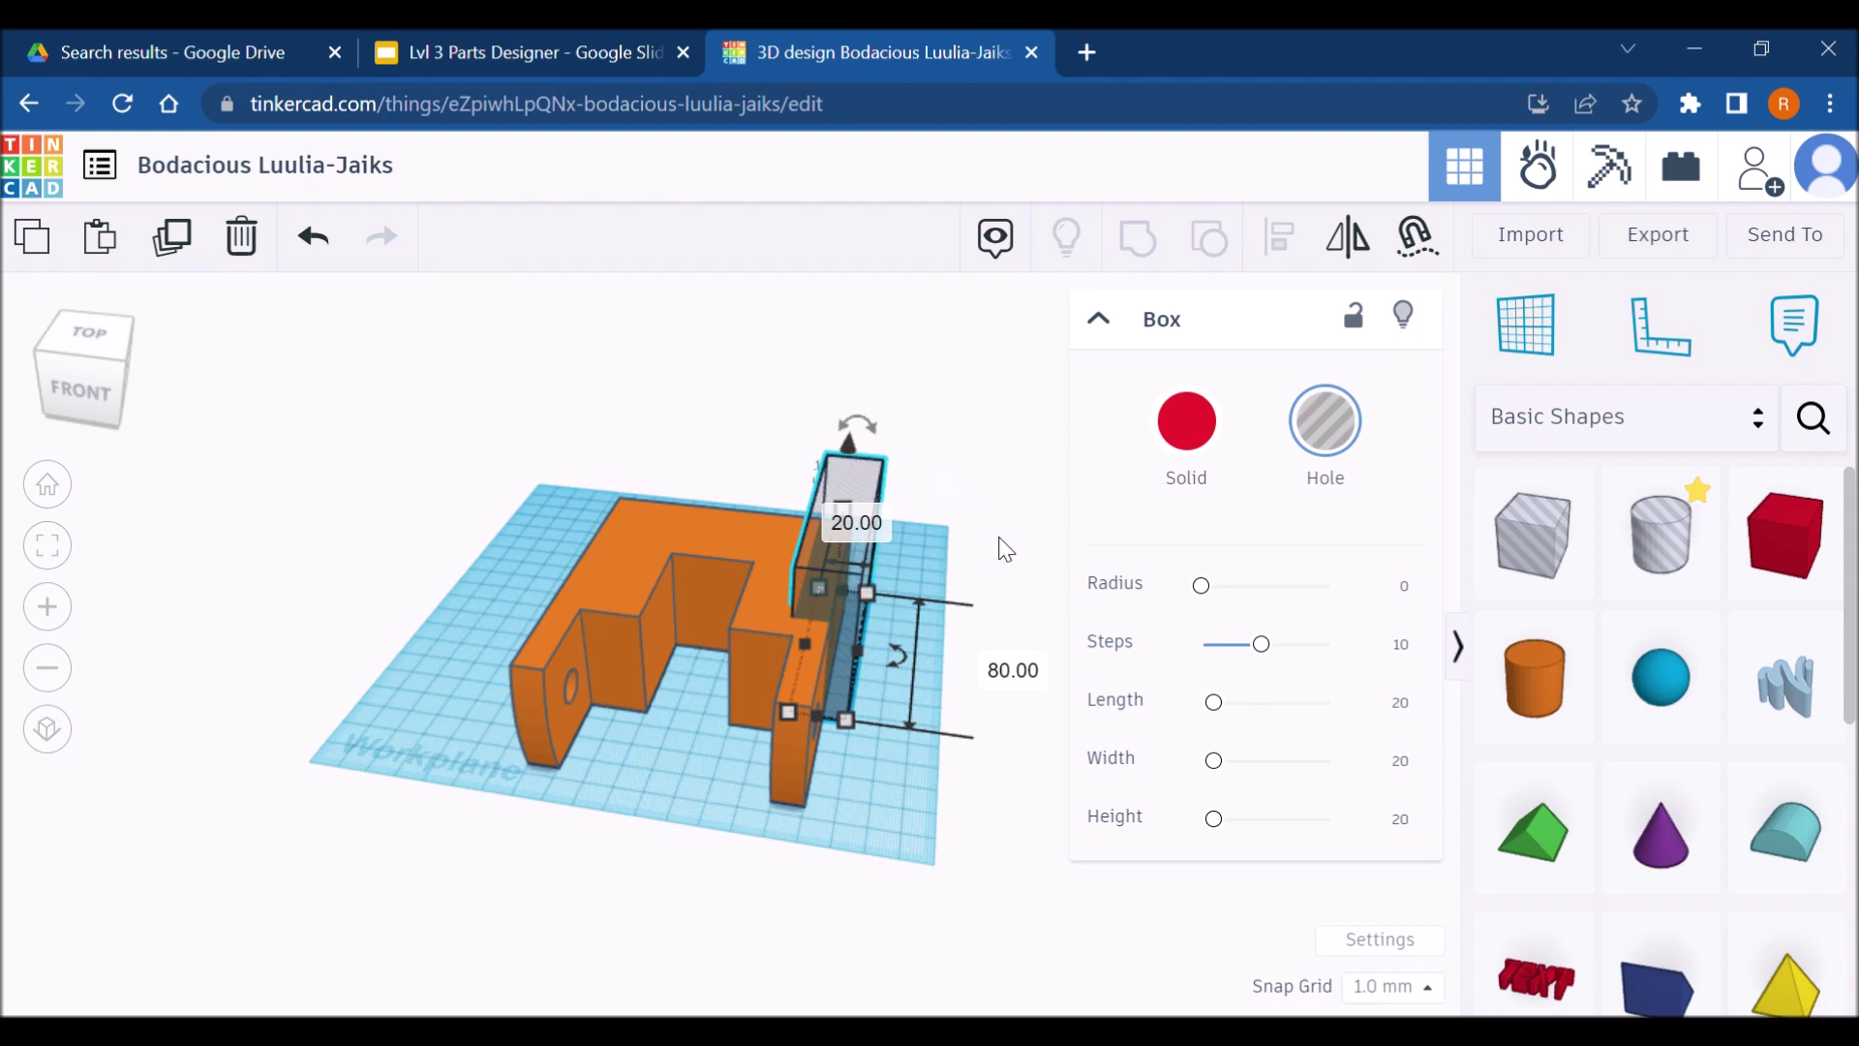
right_drag(1005, 549, 965, 542)
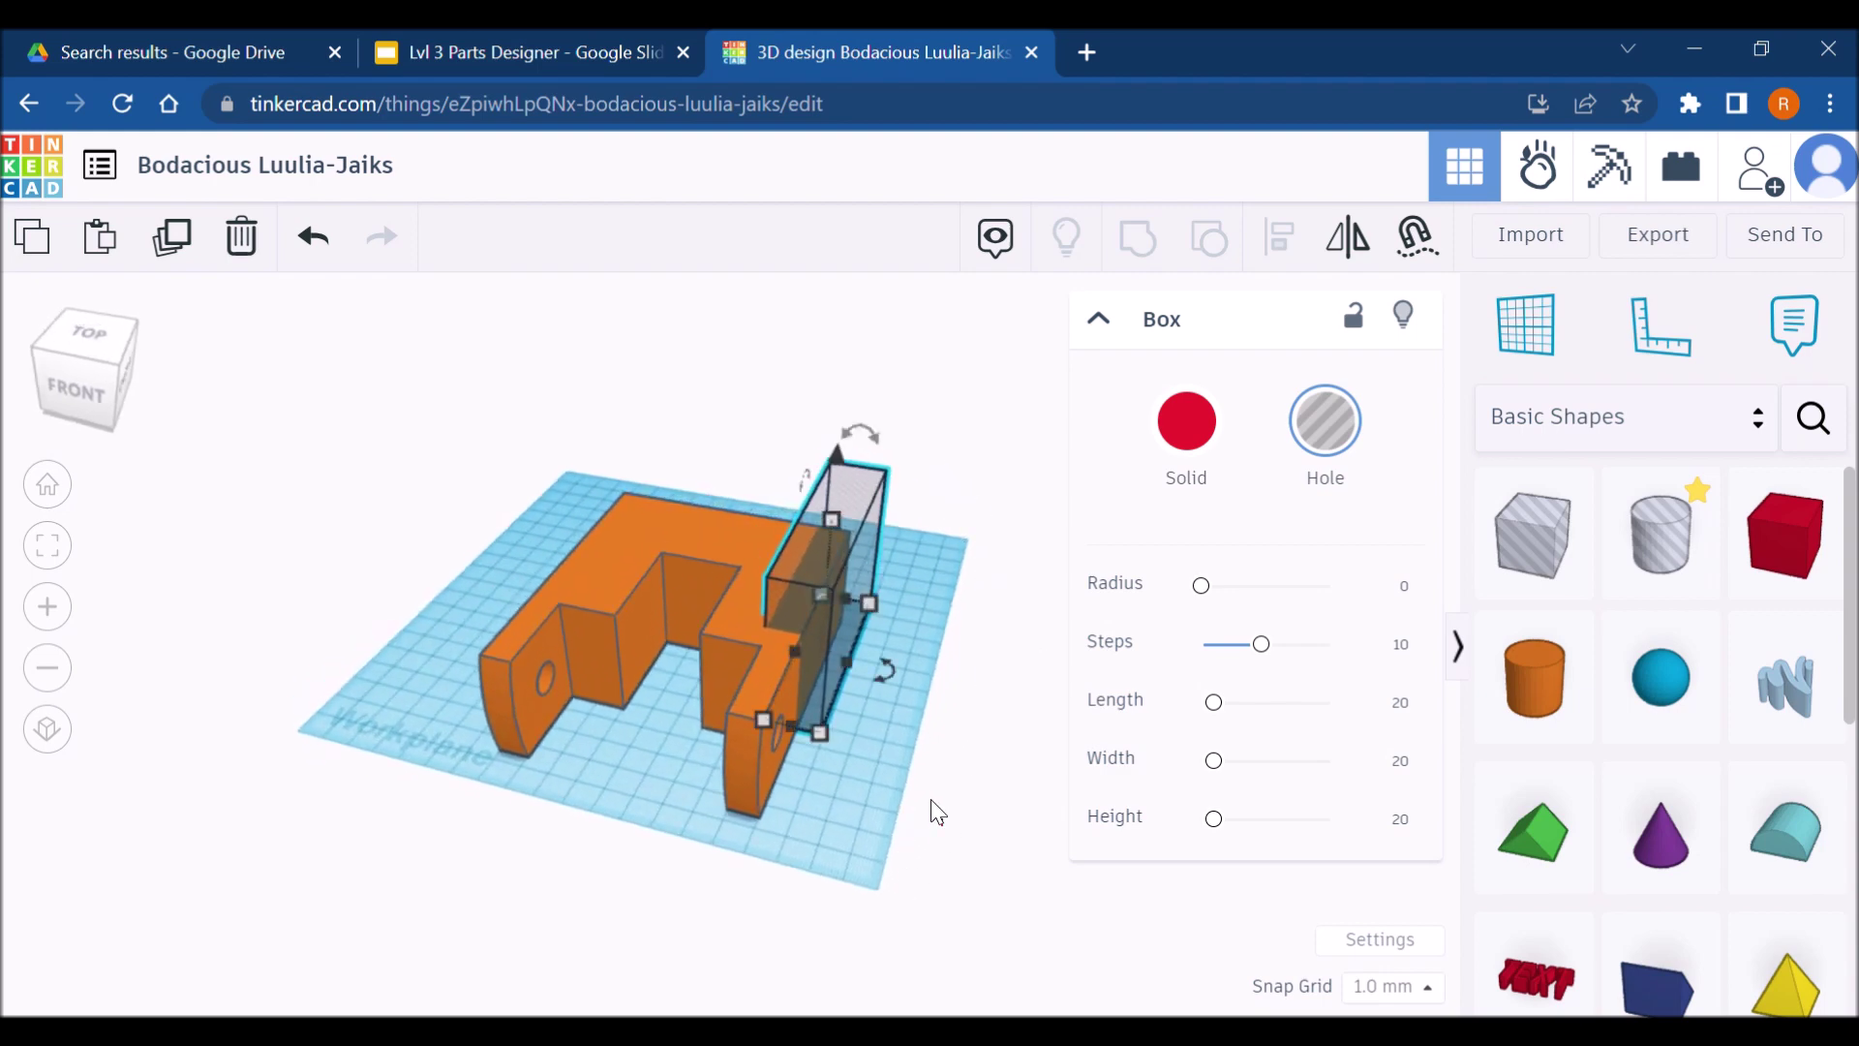
Nudge the tall hole box left over the arm block's right edge, then select both
shift+click(728, 561)
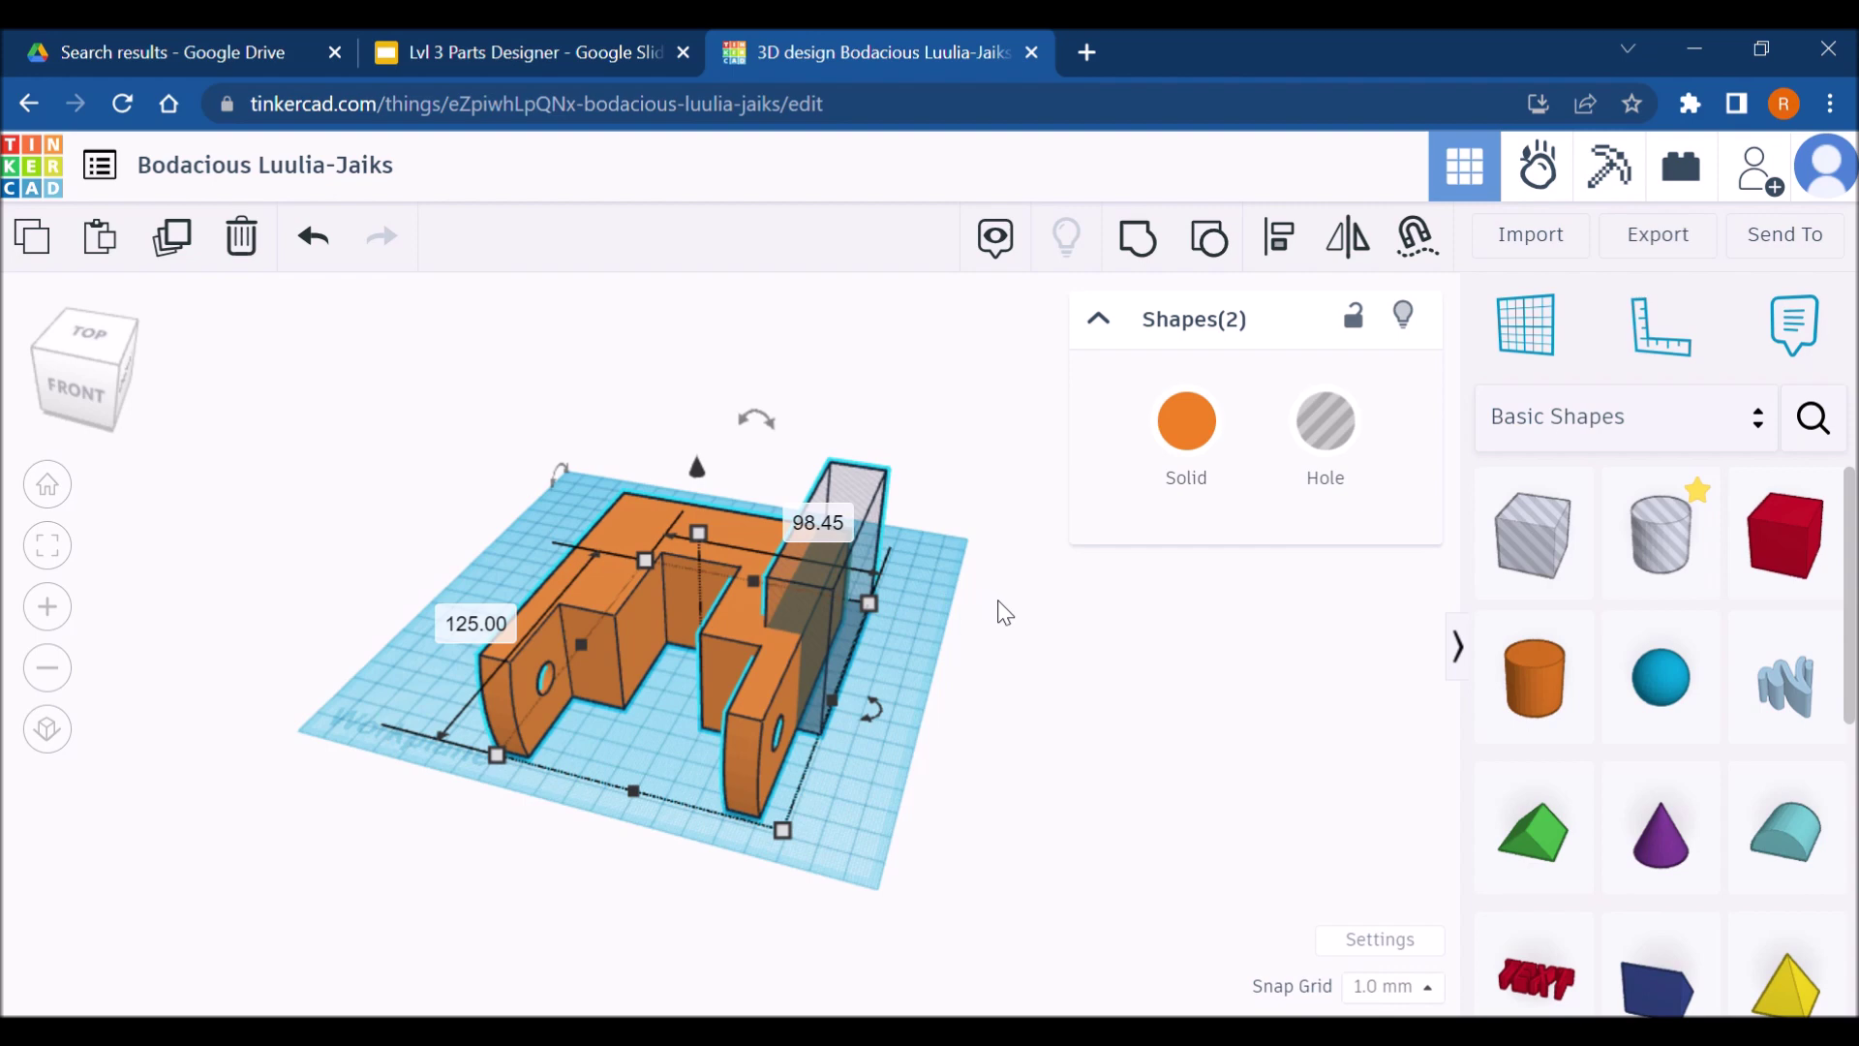
right_drag(1037, 668, 682, 718)
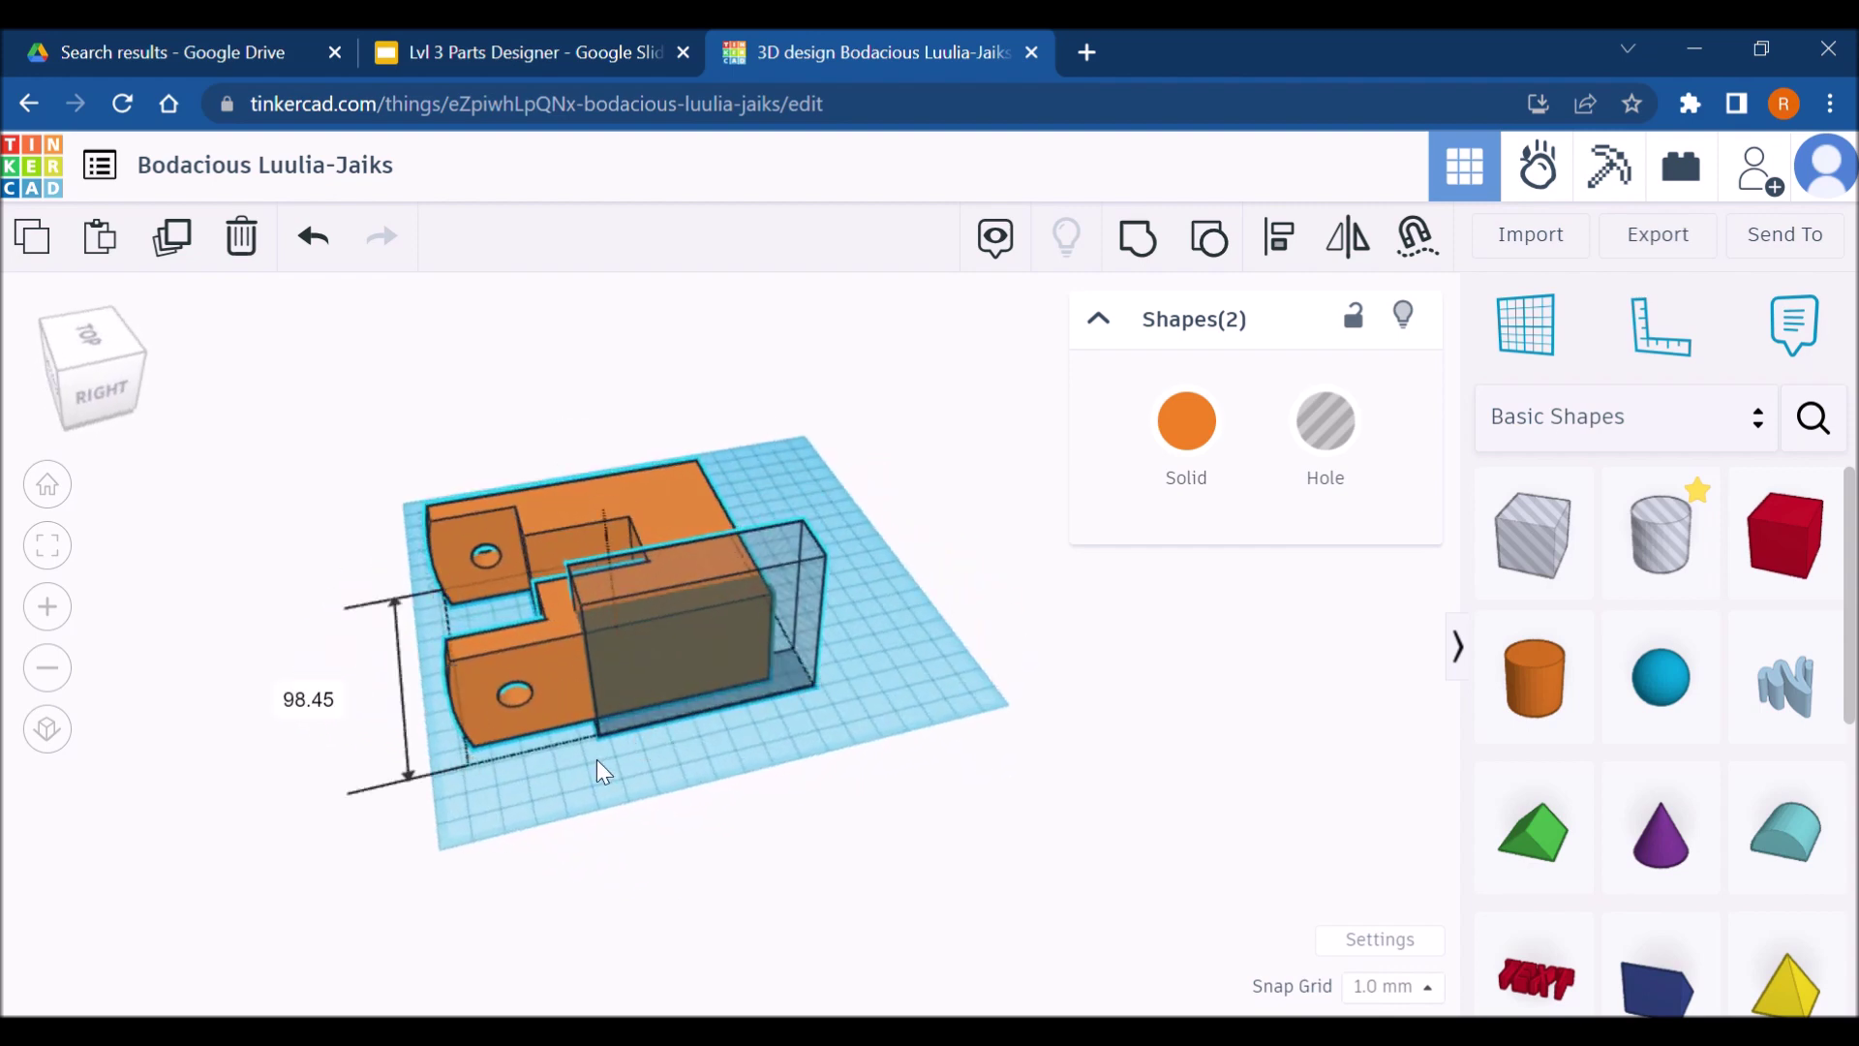
right_drag(594, 768, 850, 729)
click(829, 717)
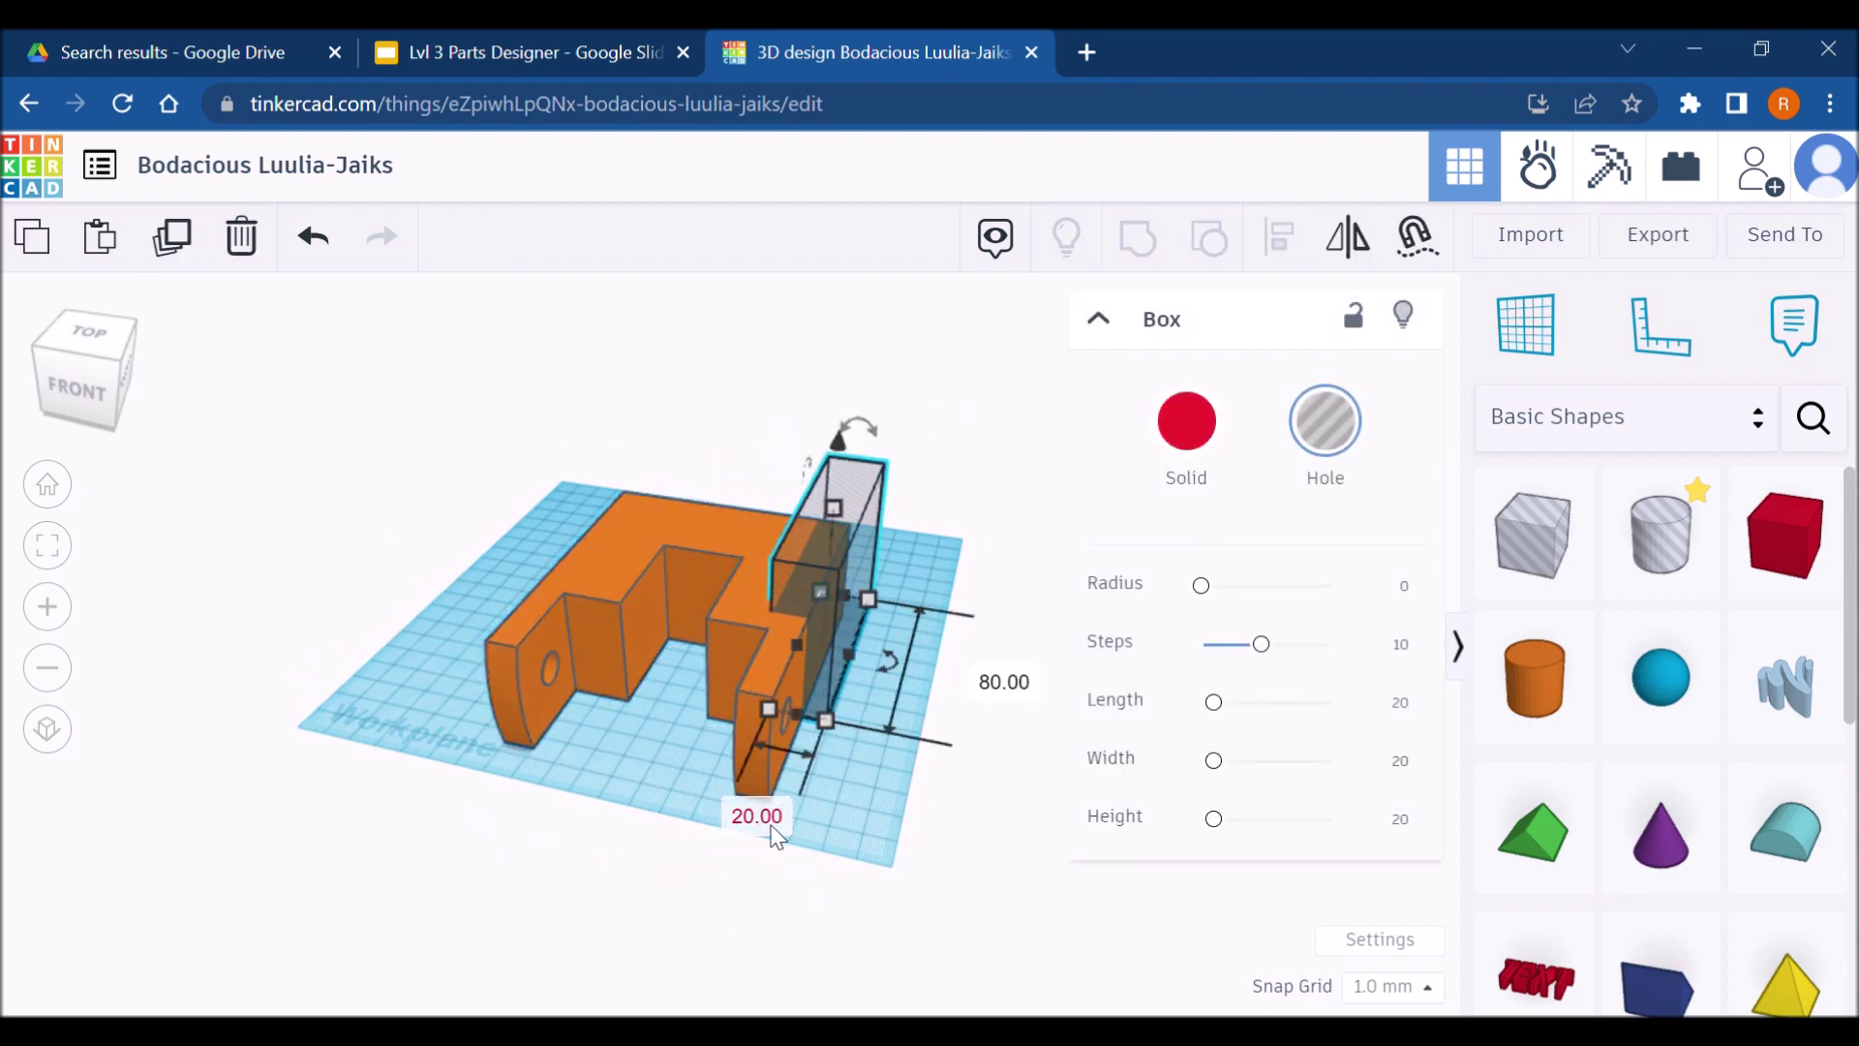
right_drag(893, 786, 748, 745)
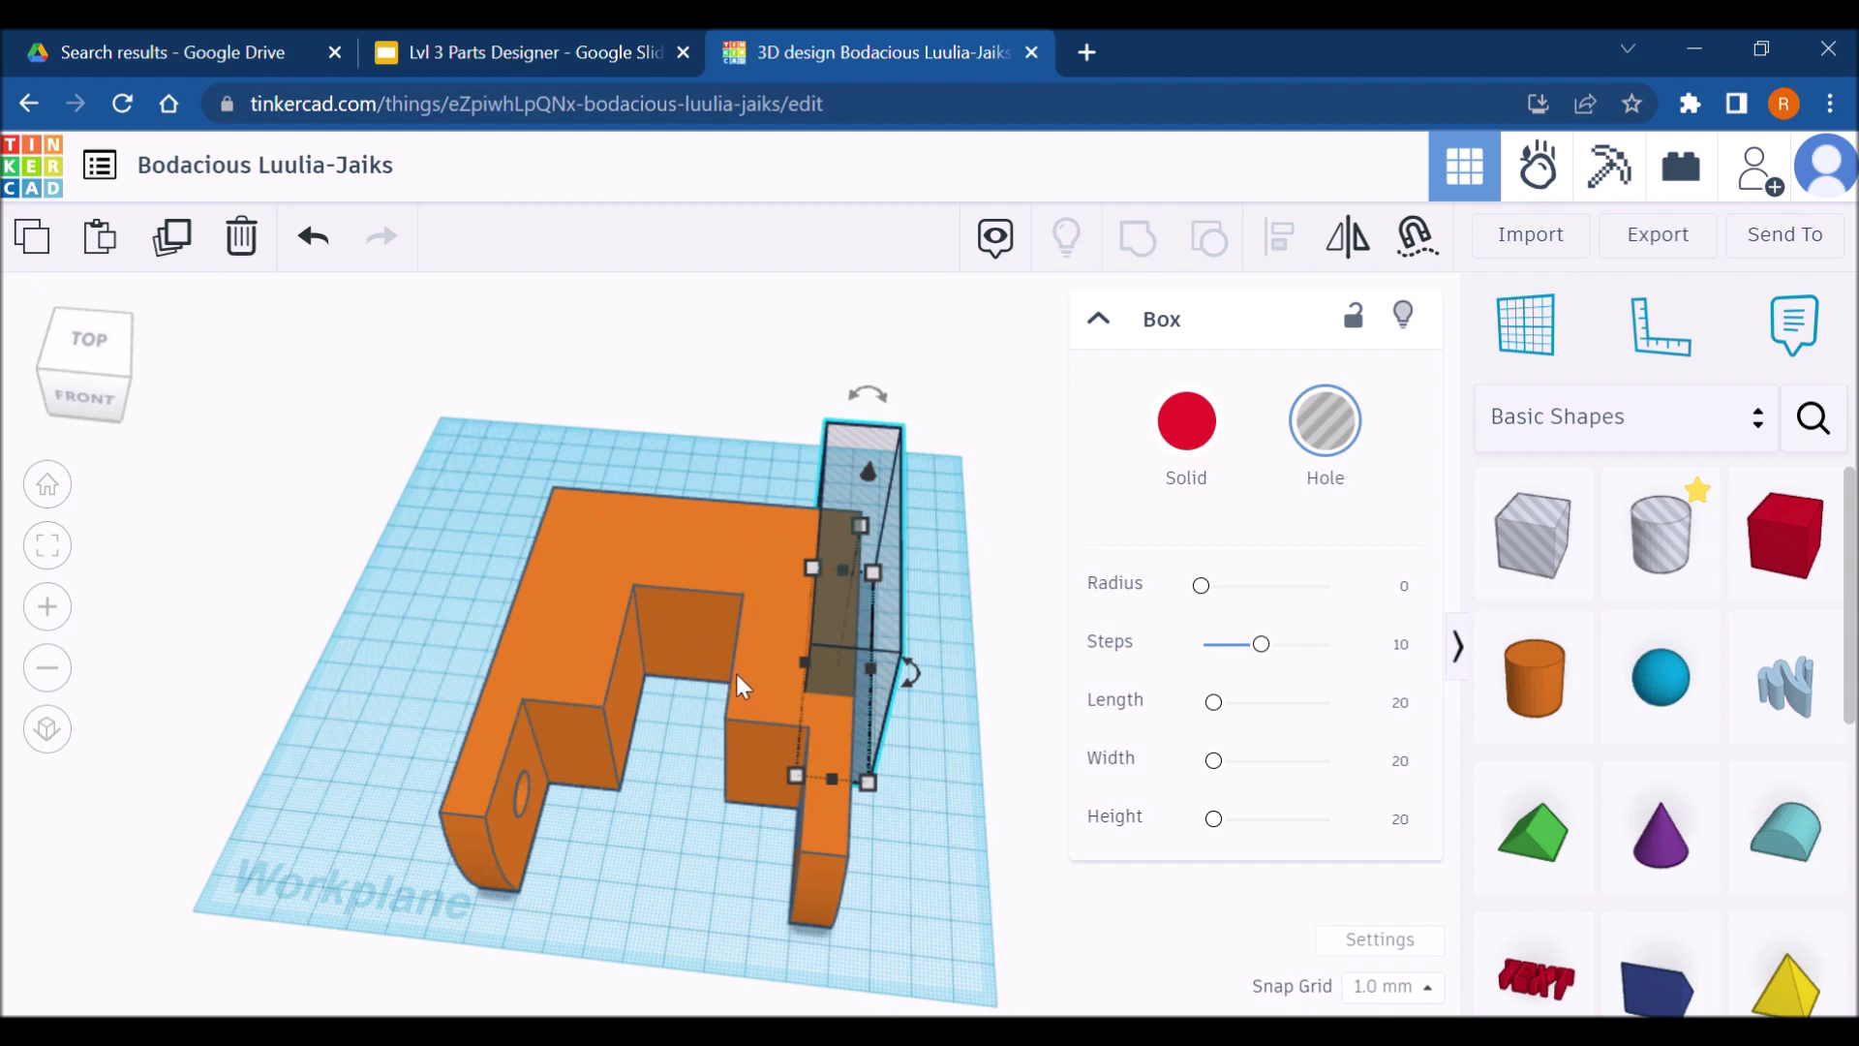
key(Left)
key(Left)
key(Left)
key(Left)
key(Left)
key(Left)
key(Left)
key(Left)
key(Left)
key(Left)
key(Left)
key(Left)
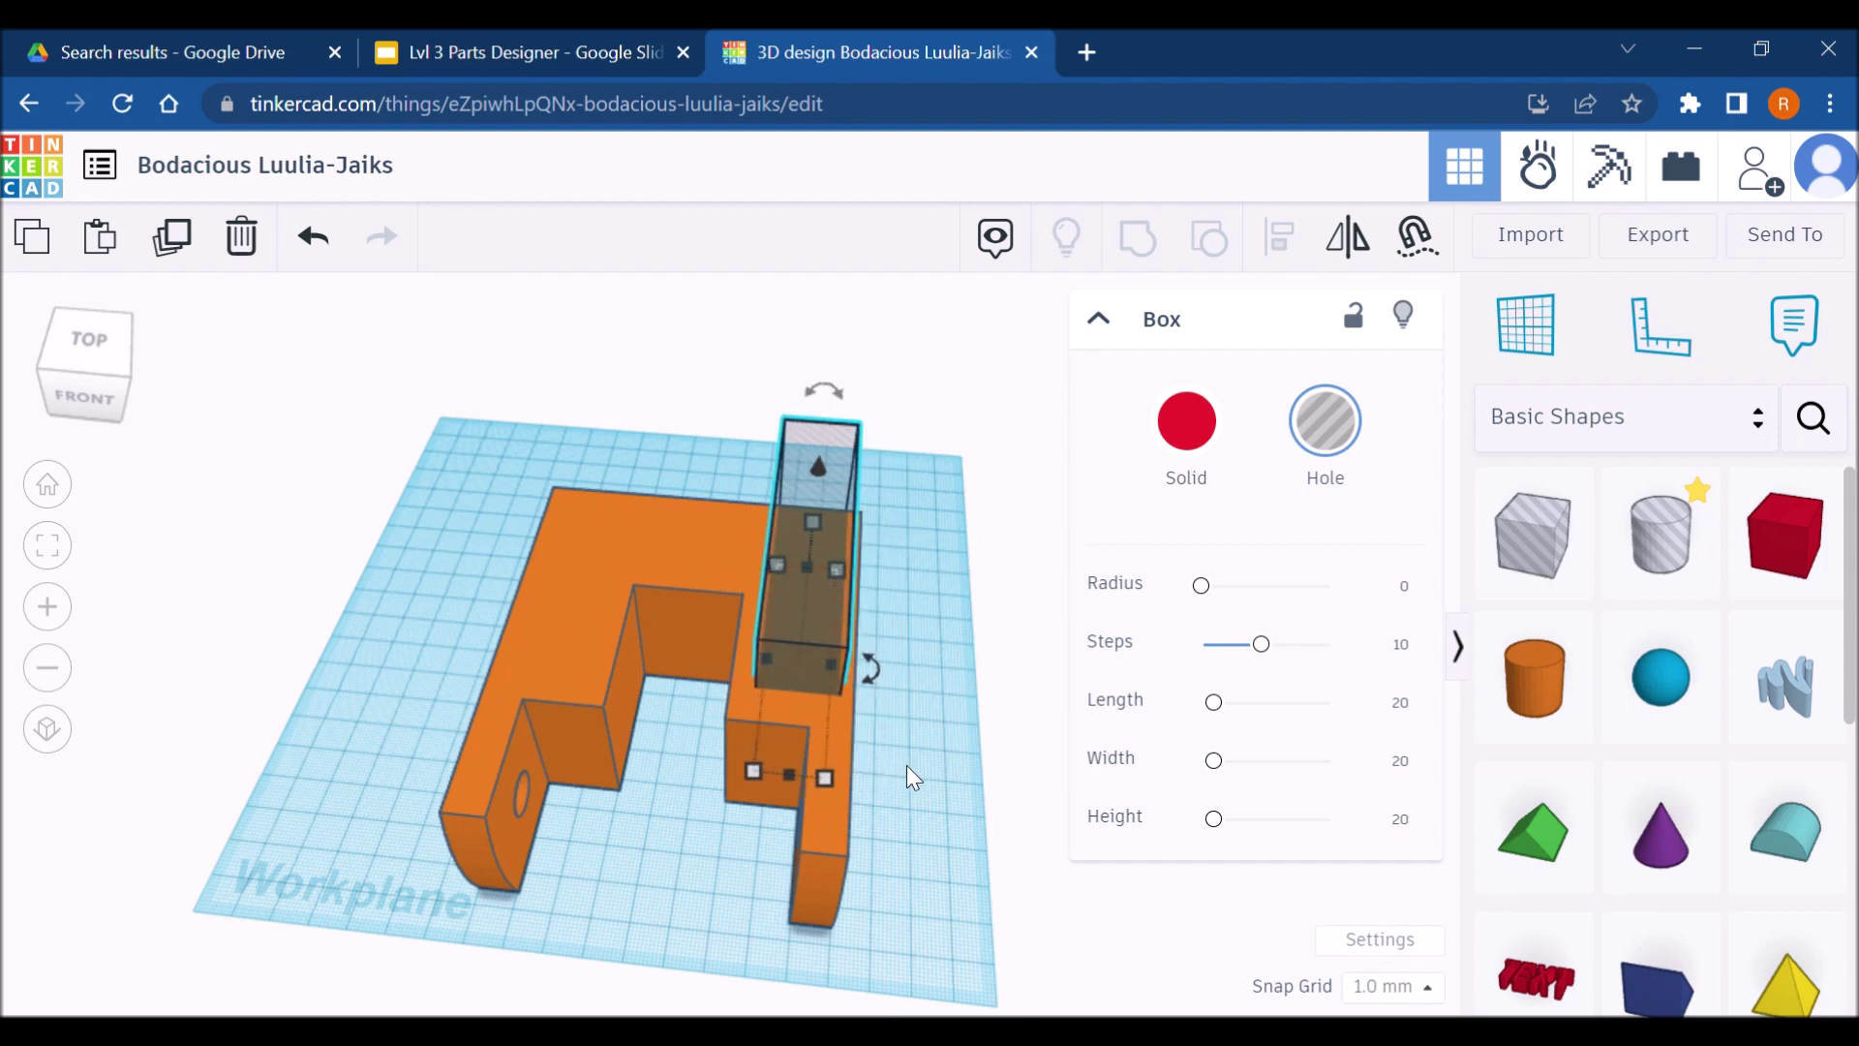
shift+click(845, 722)
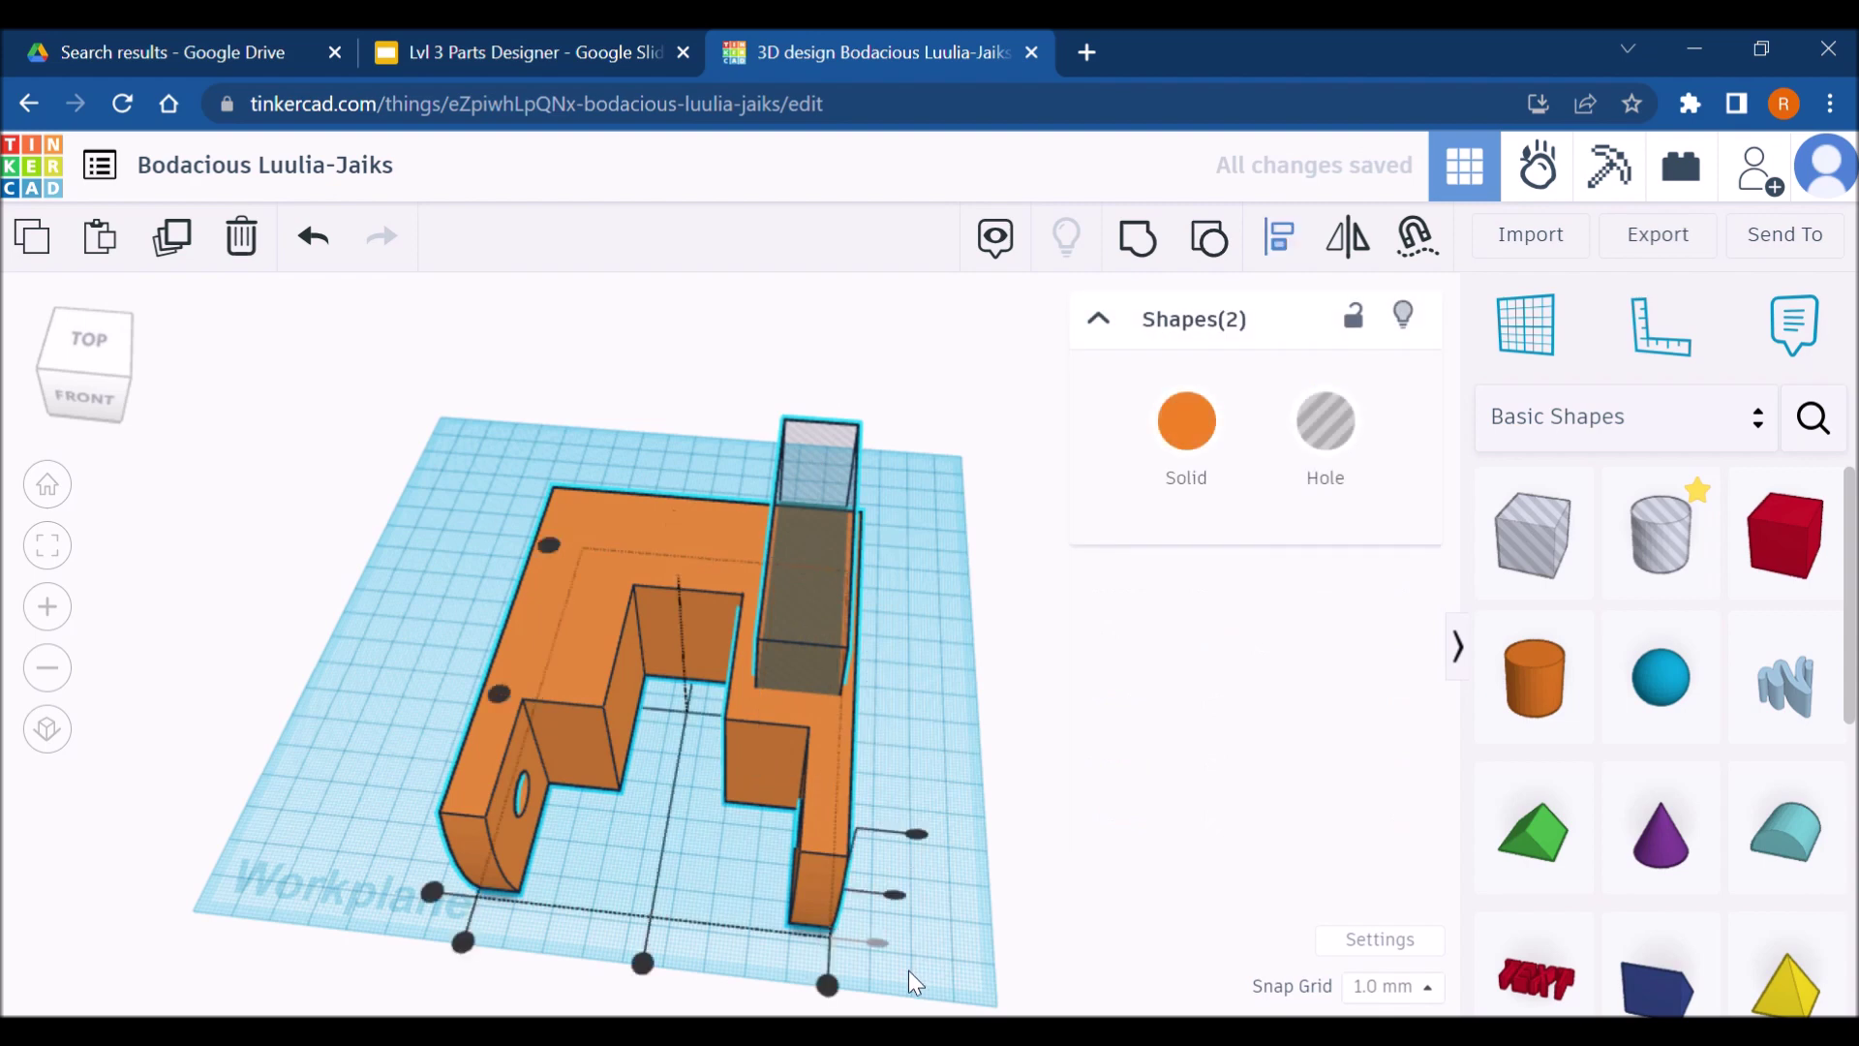
Select the tall hole box together with the orange block and group them with Ctrl+G
click(980, 781)
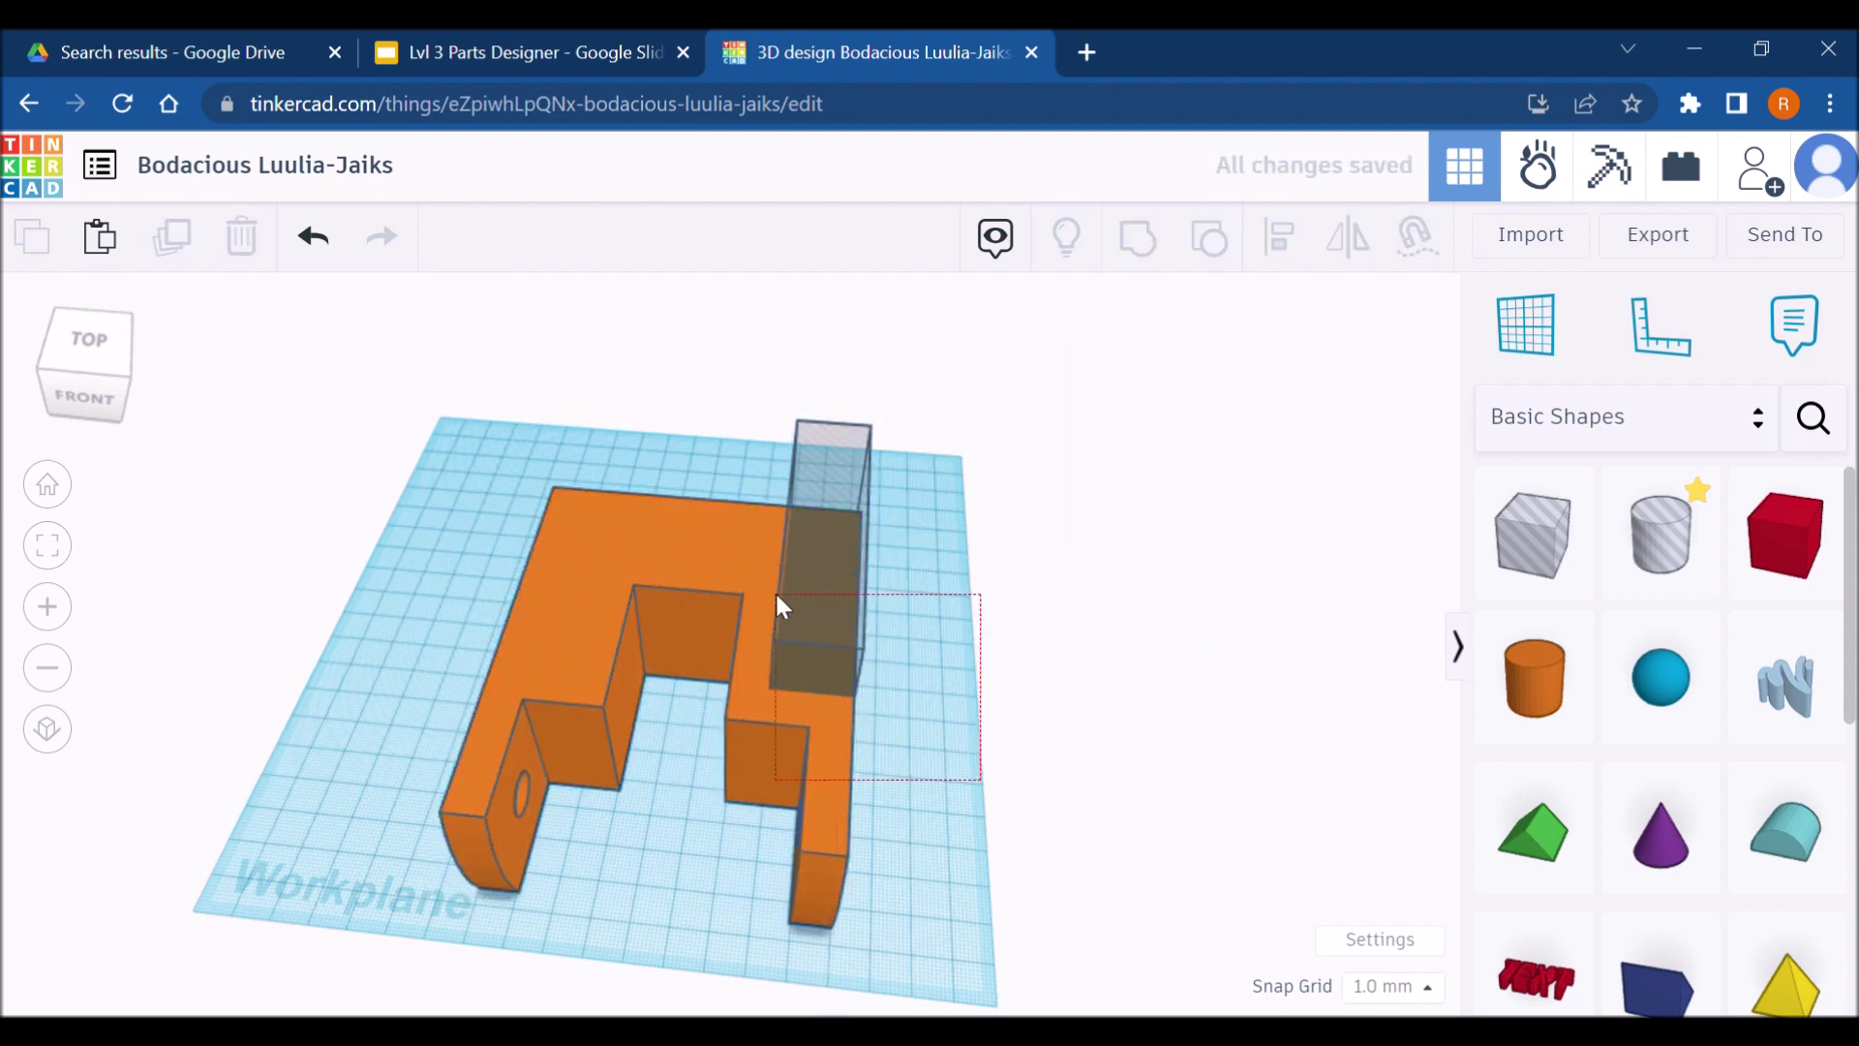
click(810, 557)
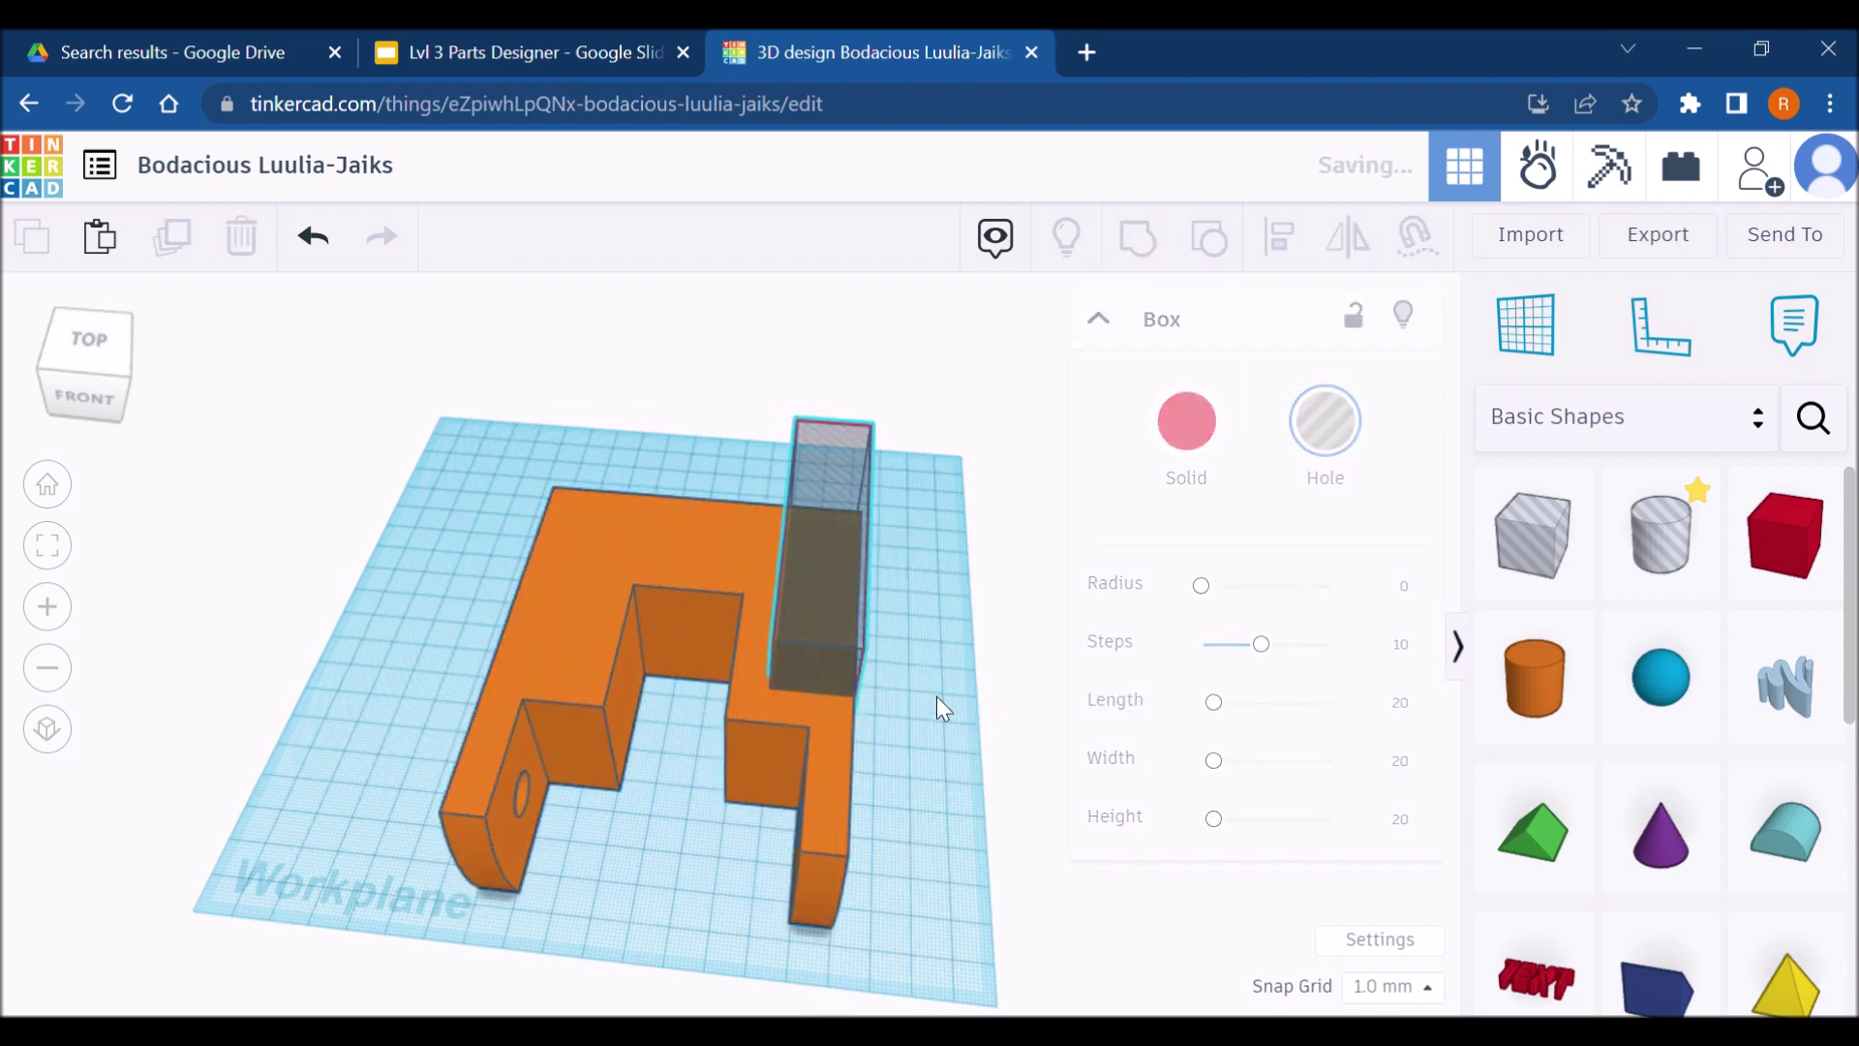
shift+click(823, 856)
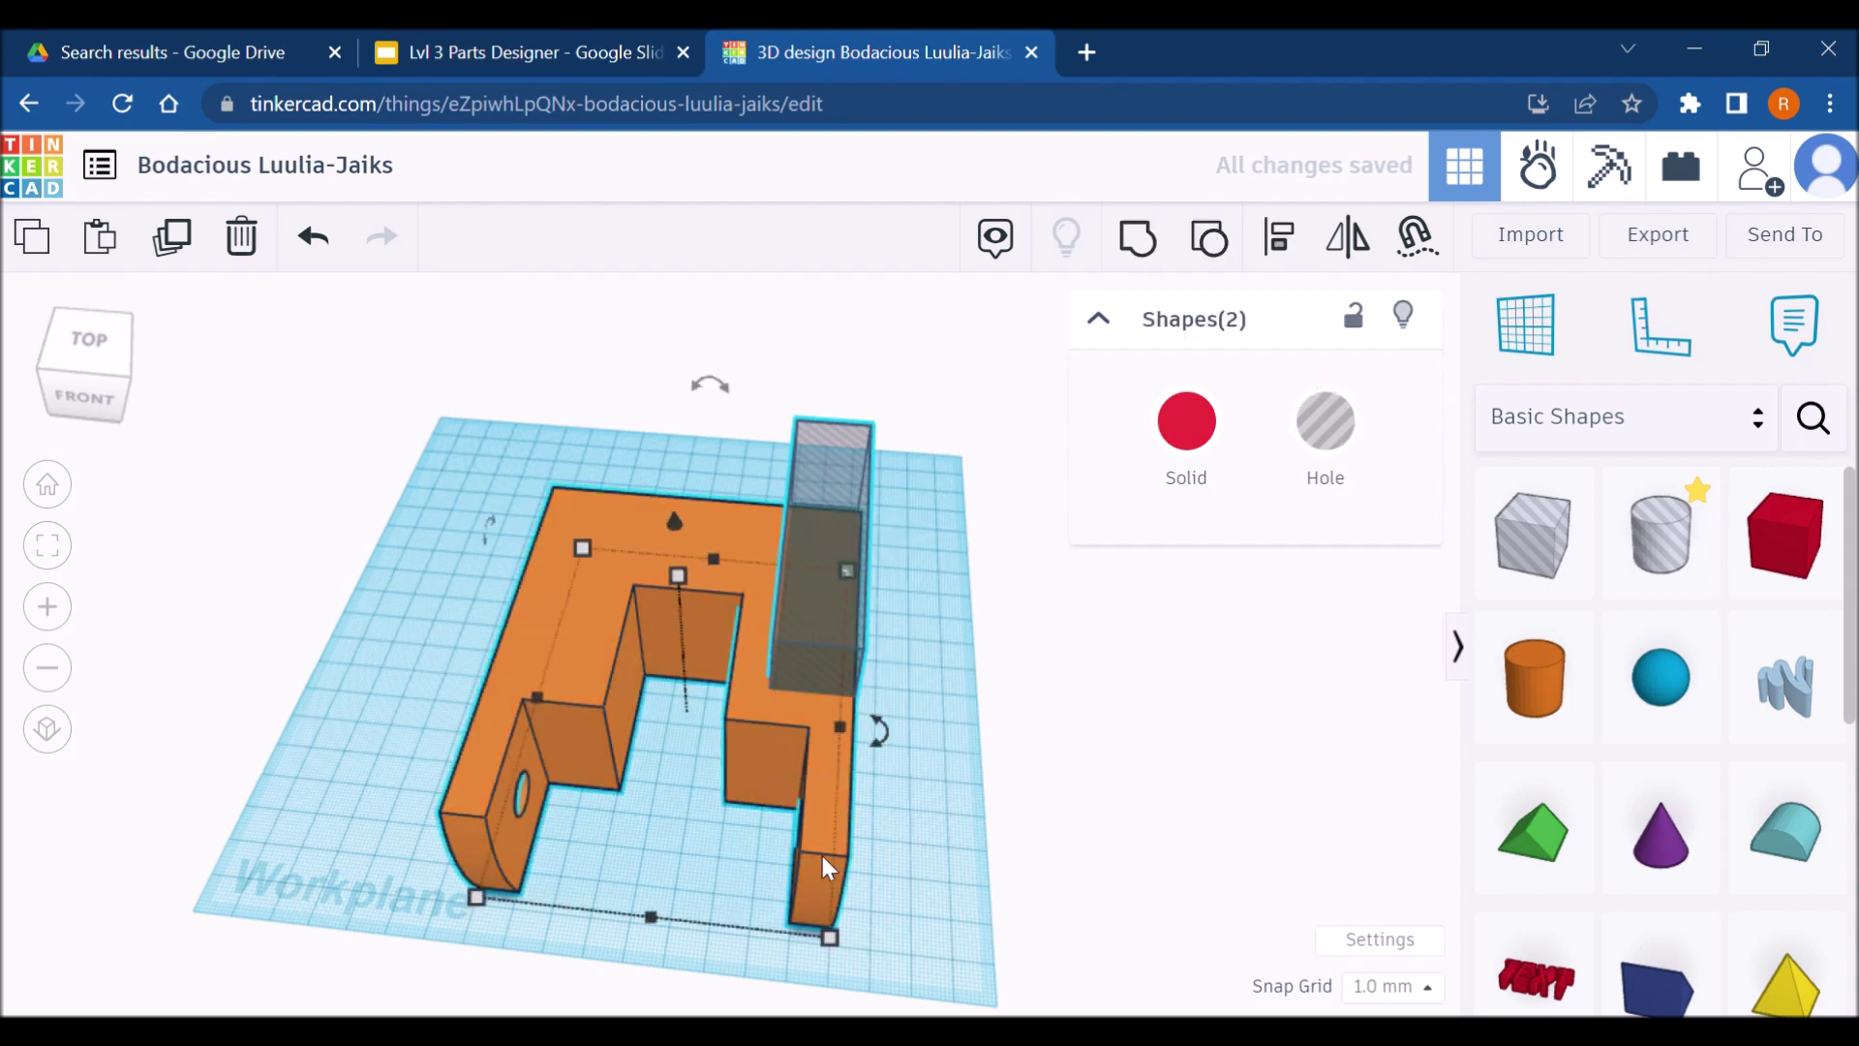
click(823, 870)
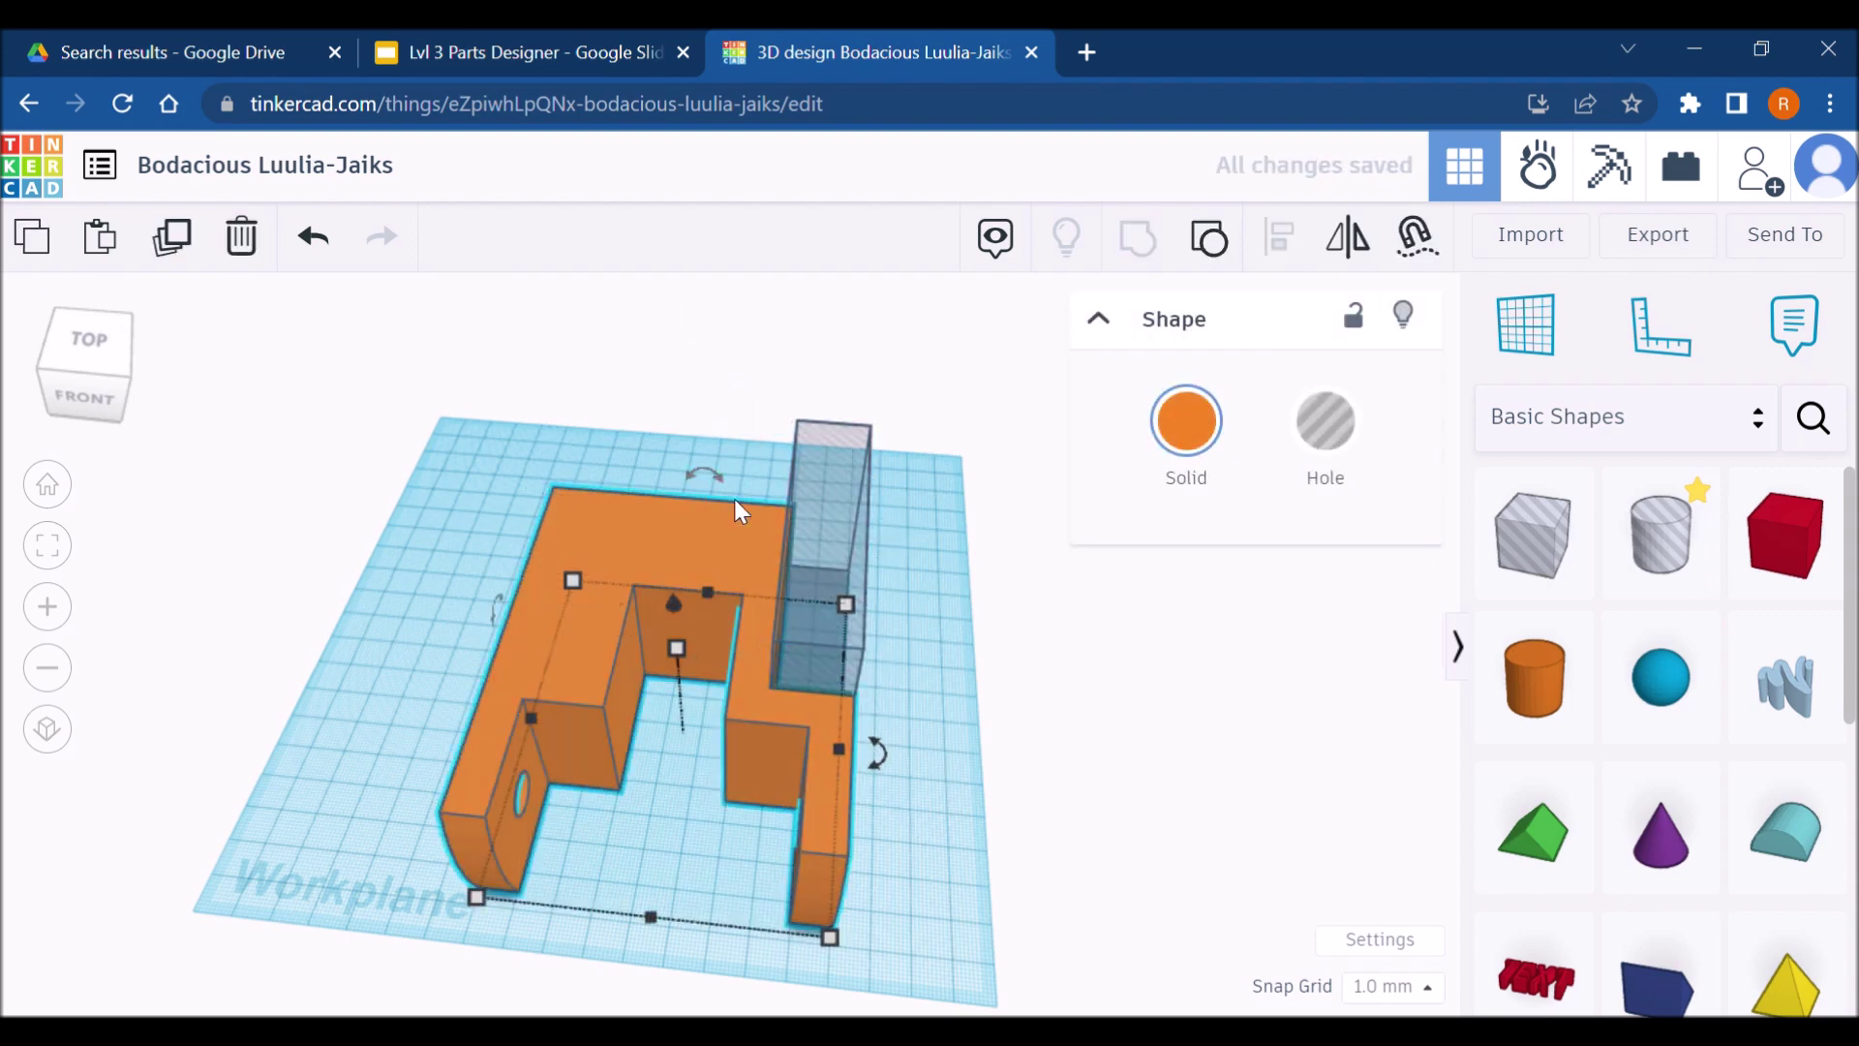
drag(723, 465, 717, 624)
shift+click(809, 542)
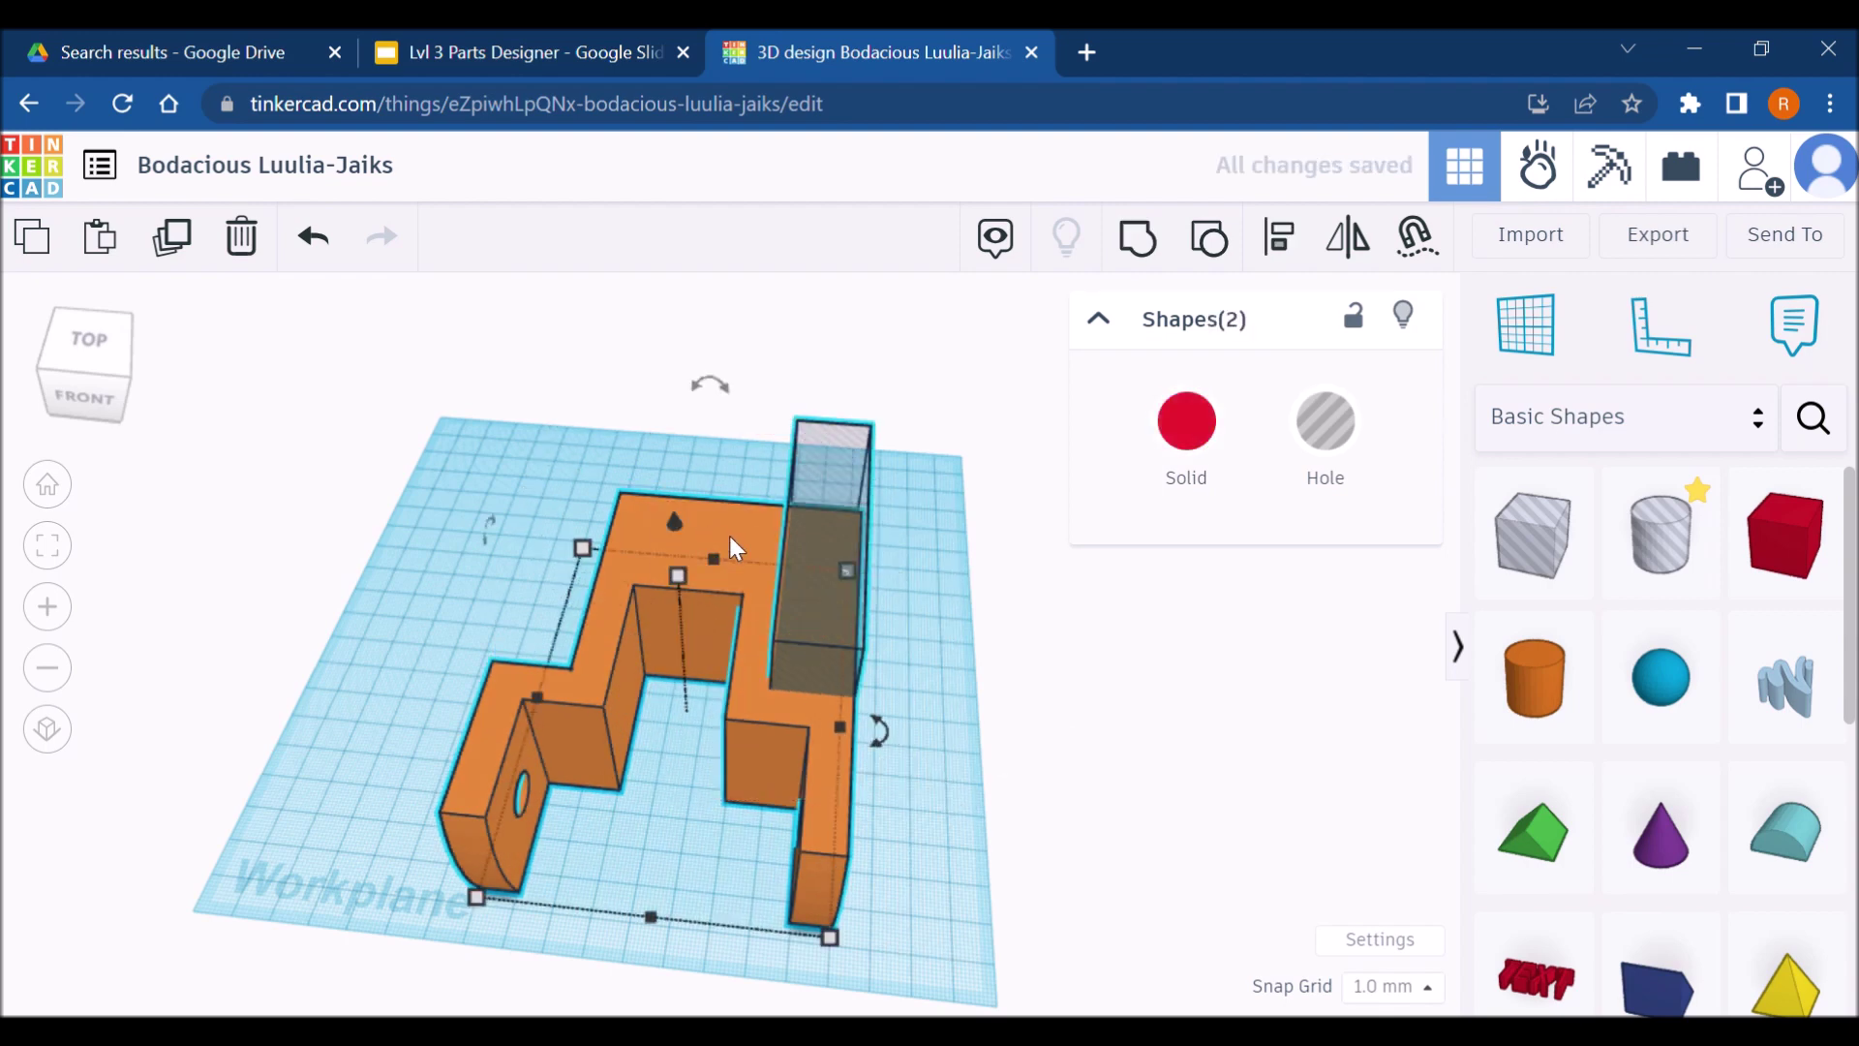
key(ctrl+g)
Inspect the cut part, shift it up-left on the workplane, and return to the part 161 drawing
right_drag(1042, 685, 932, 775)
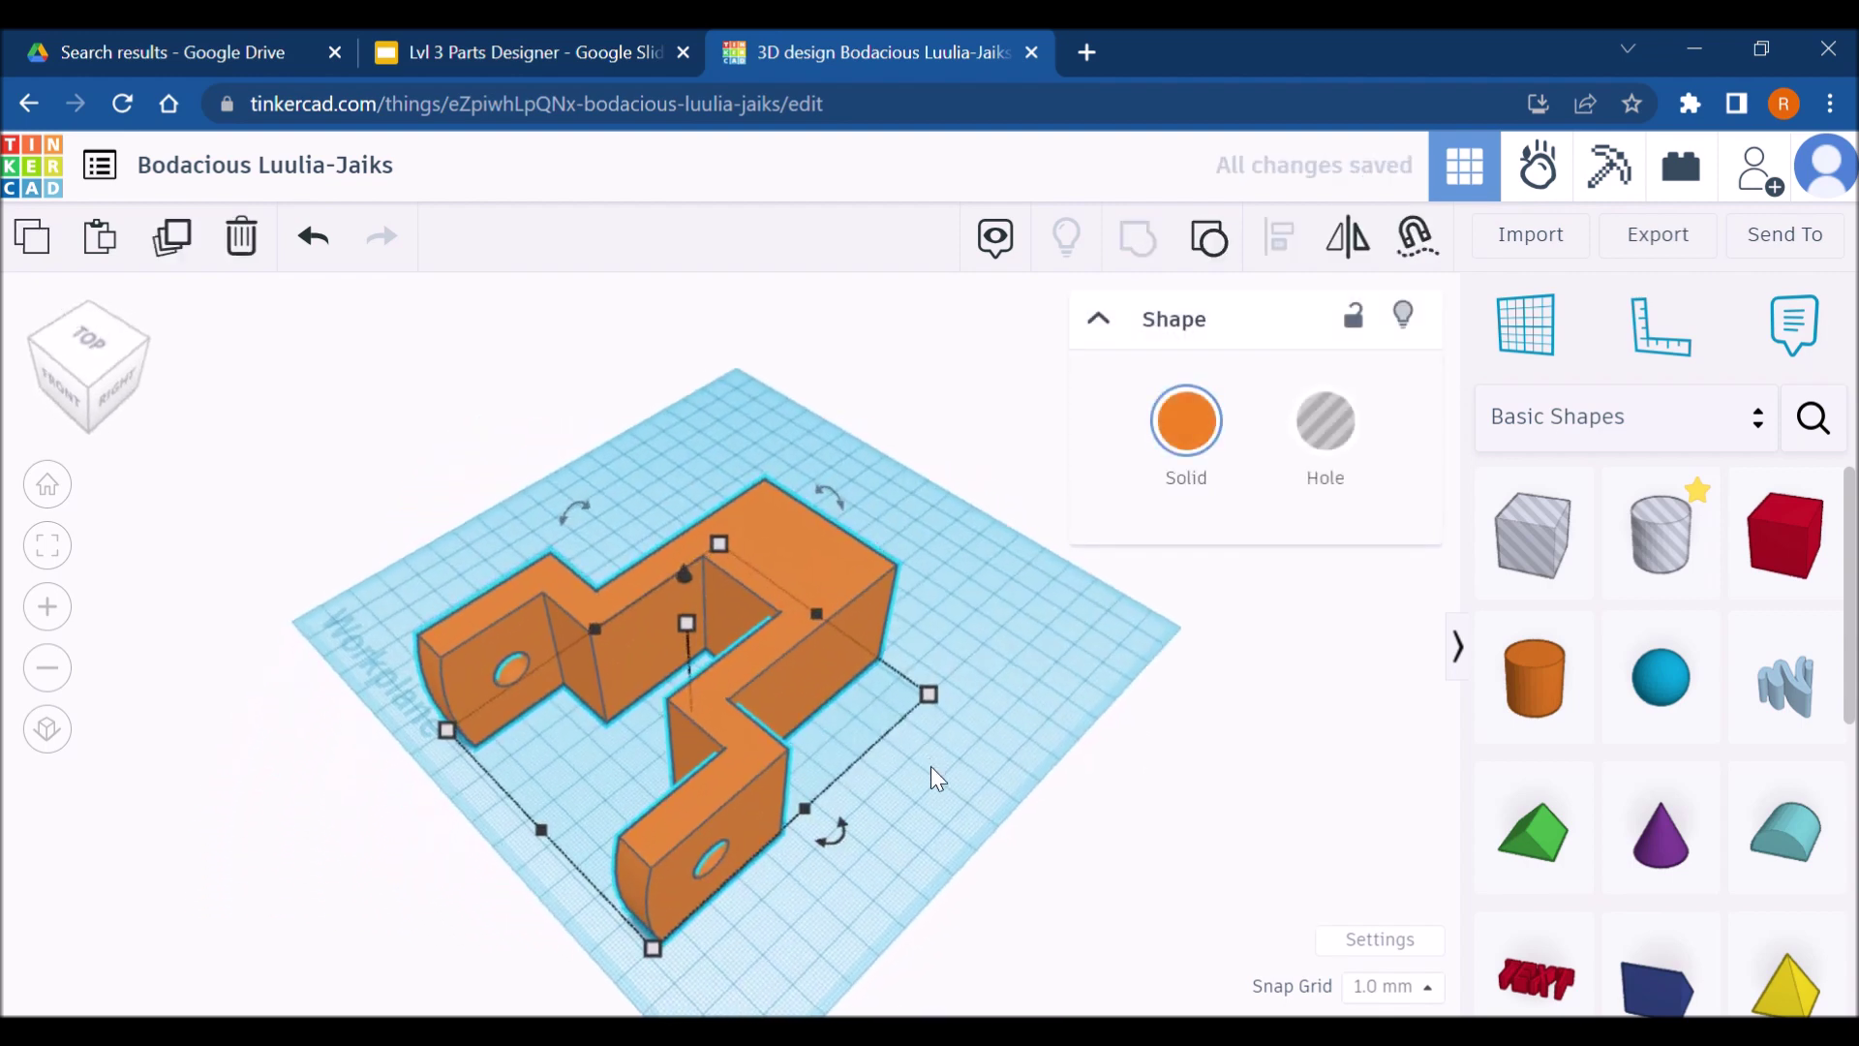
middle_drag(952, 813, 909, 717)
drag(680, 692, 616, 631)
key(ctrl+shift+Tab)
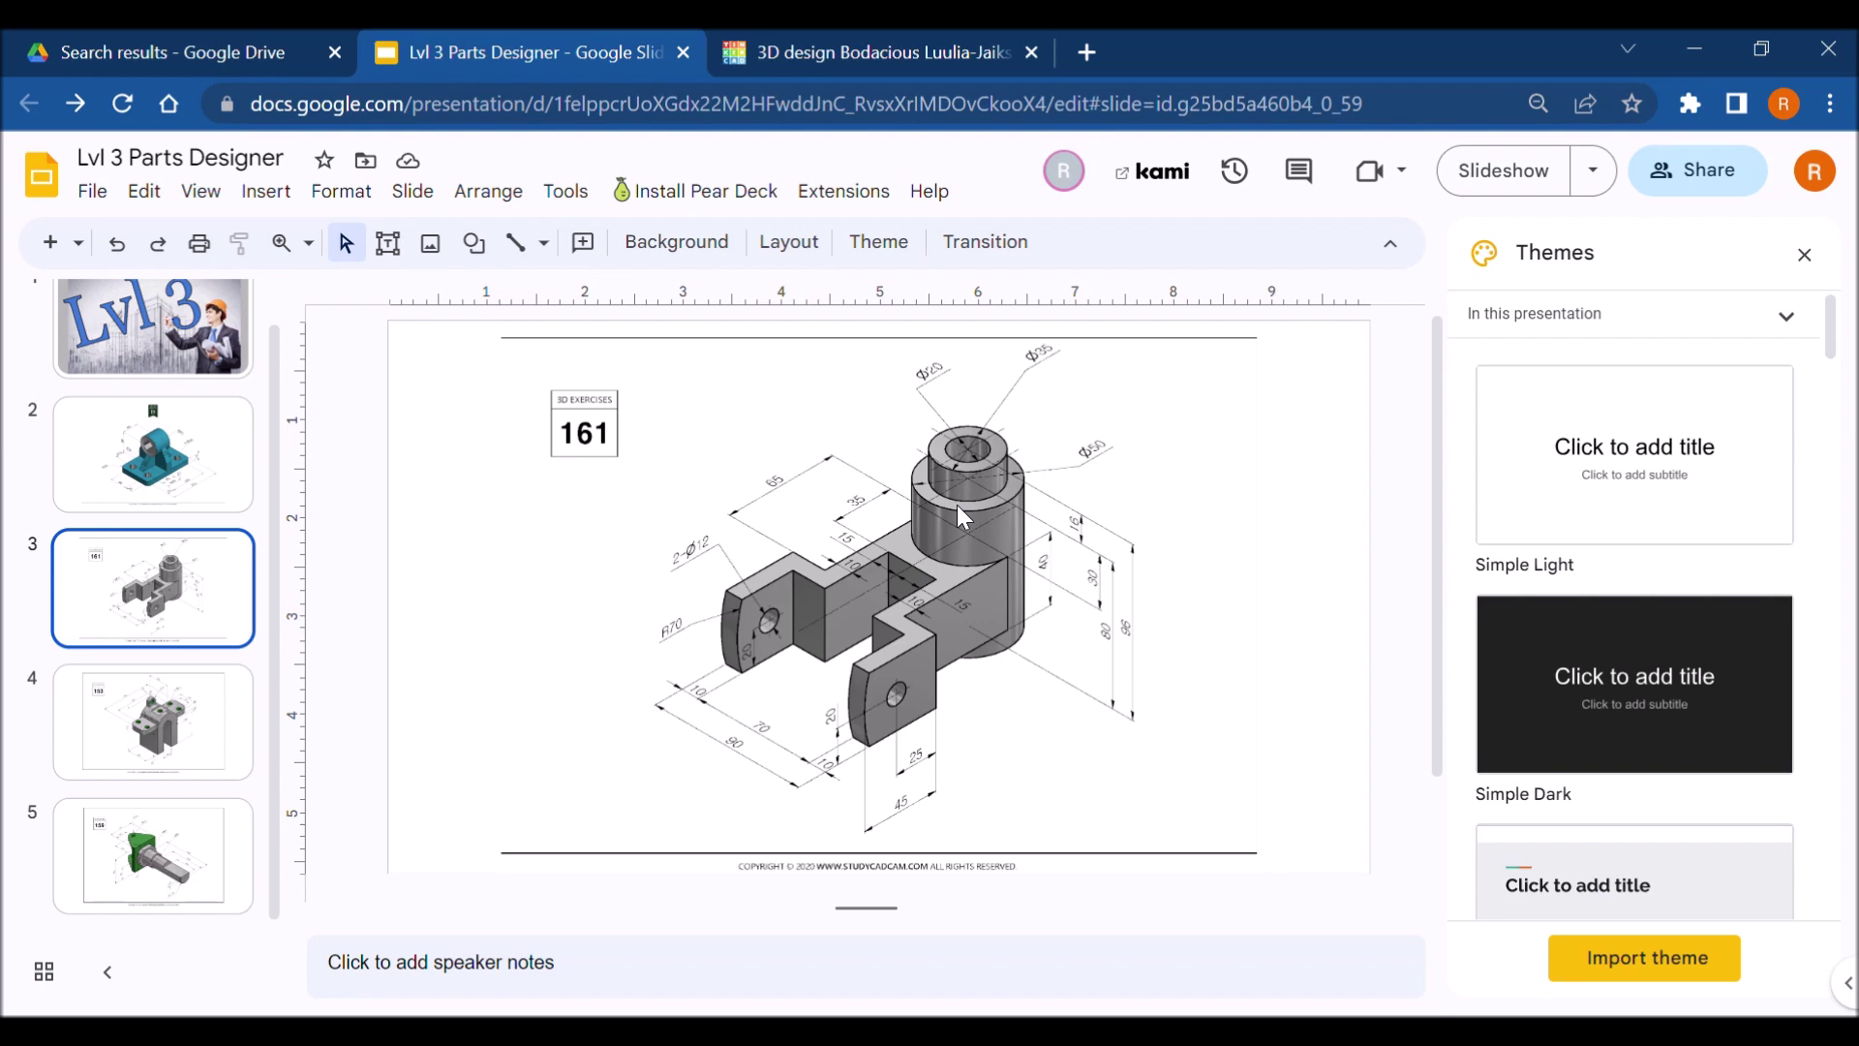
click(904, 39)
Add a solid cylinder to the workplane with a 50 mm diameter
click(1534, 678)
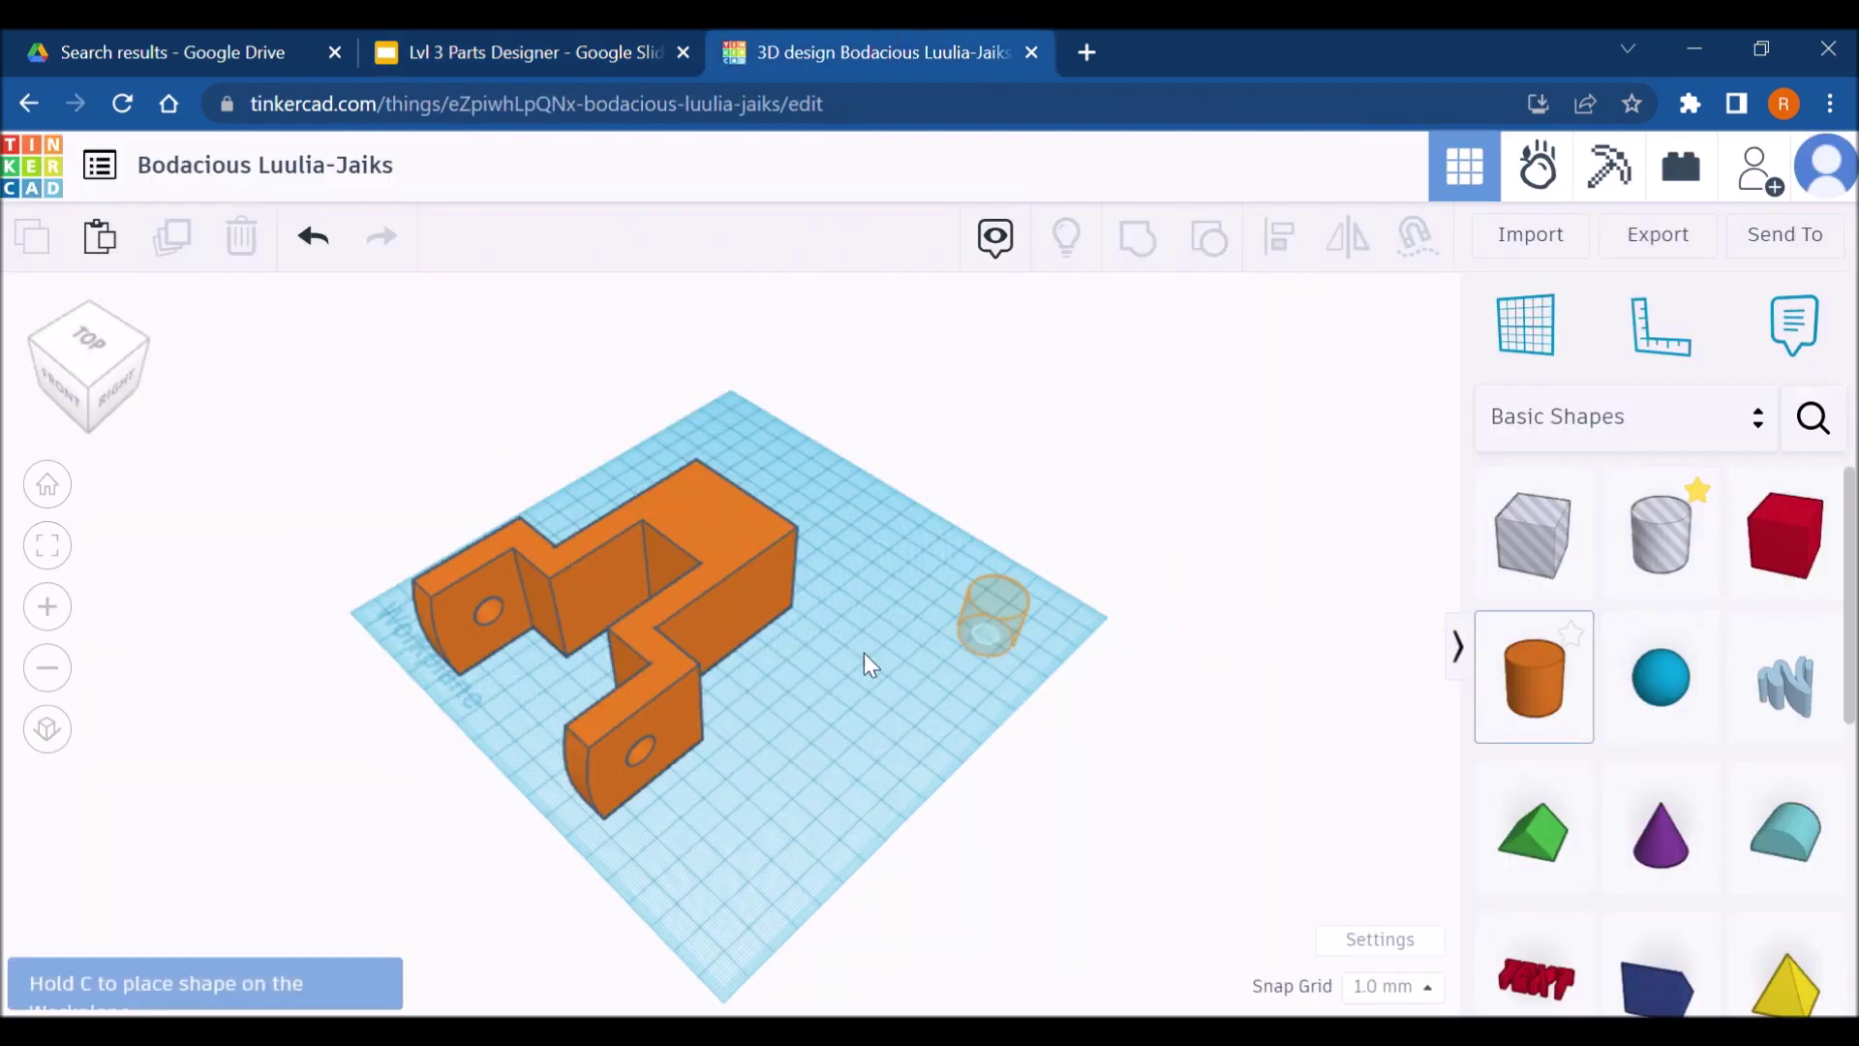
click(757, 689)
drag(790, 684, 928, 683)
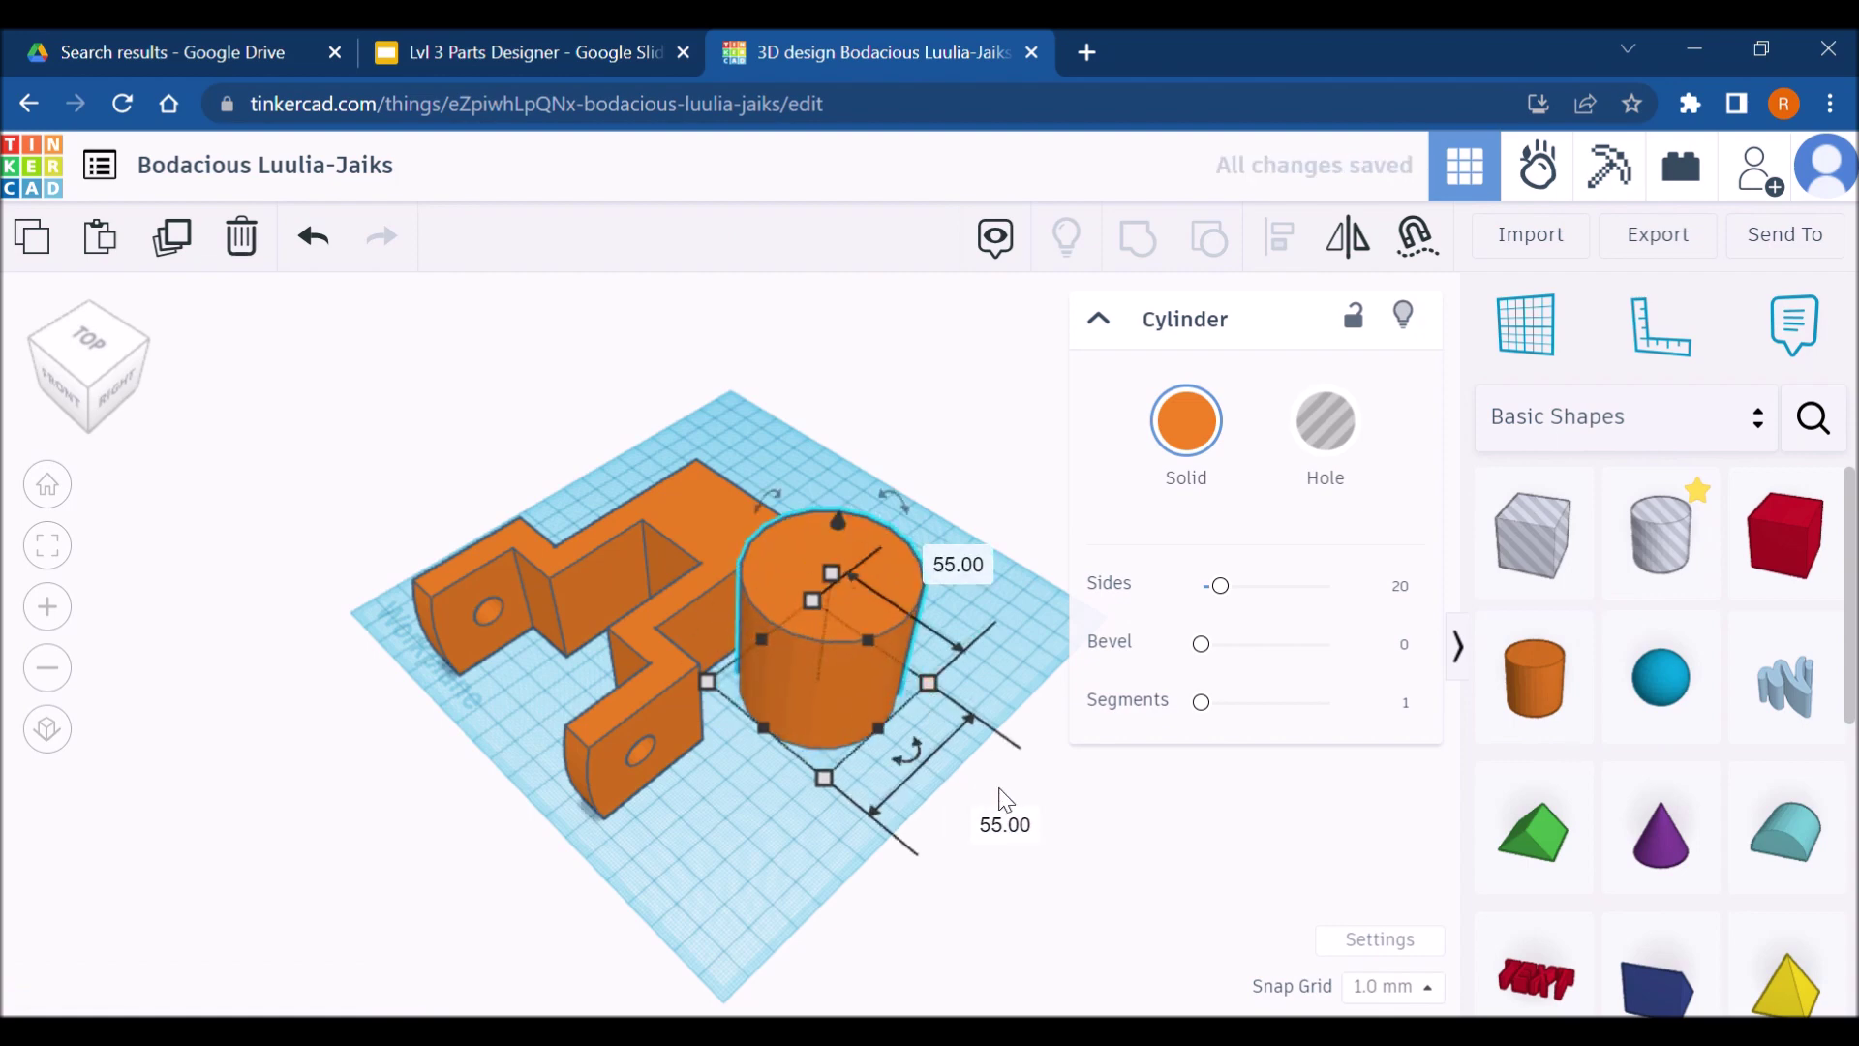
click(1026, 826)
text(50)
key(Return)
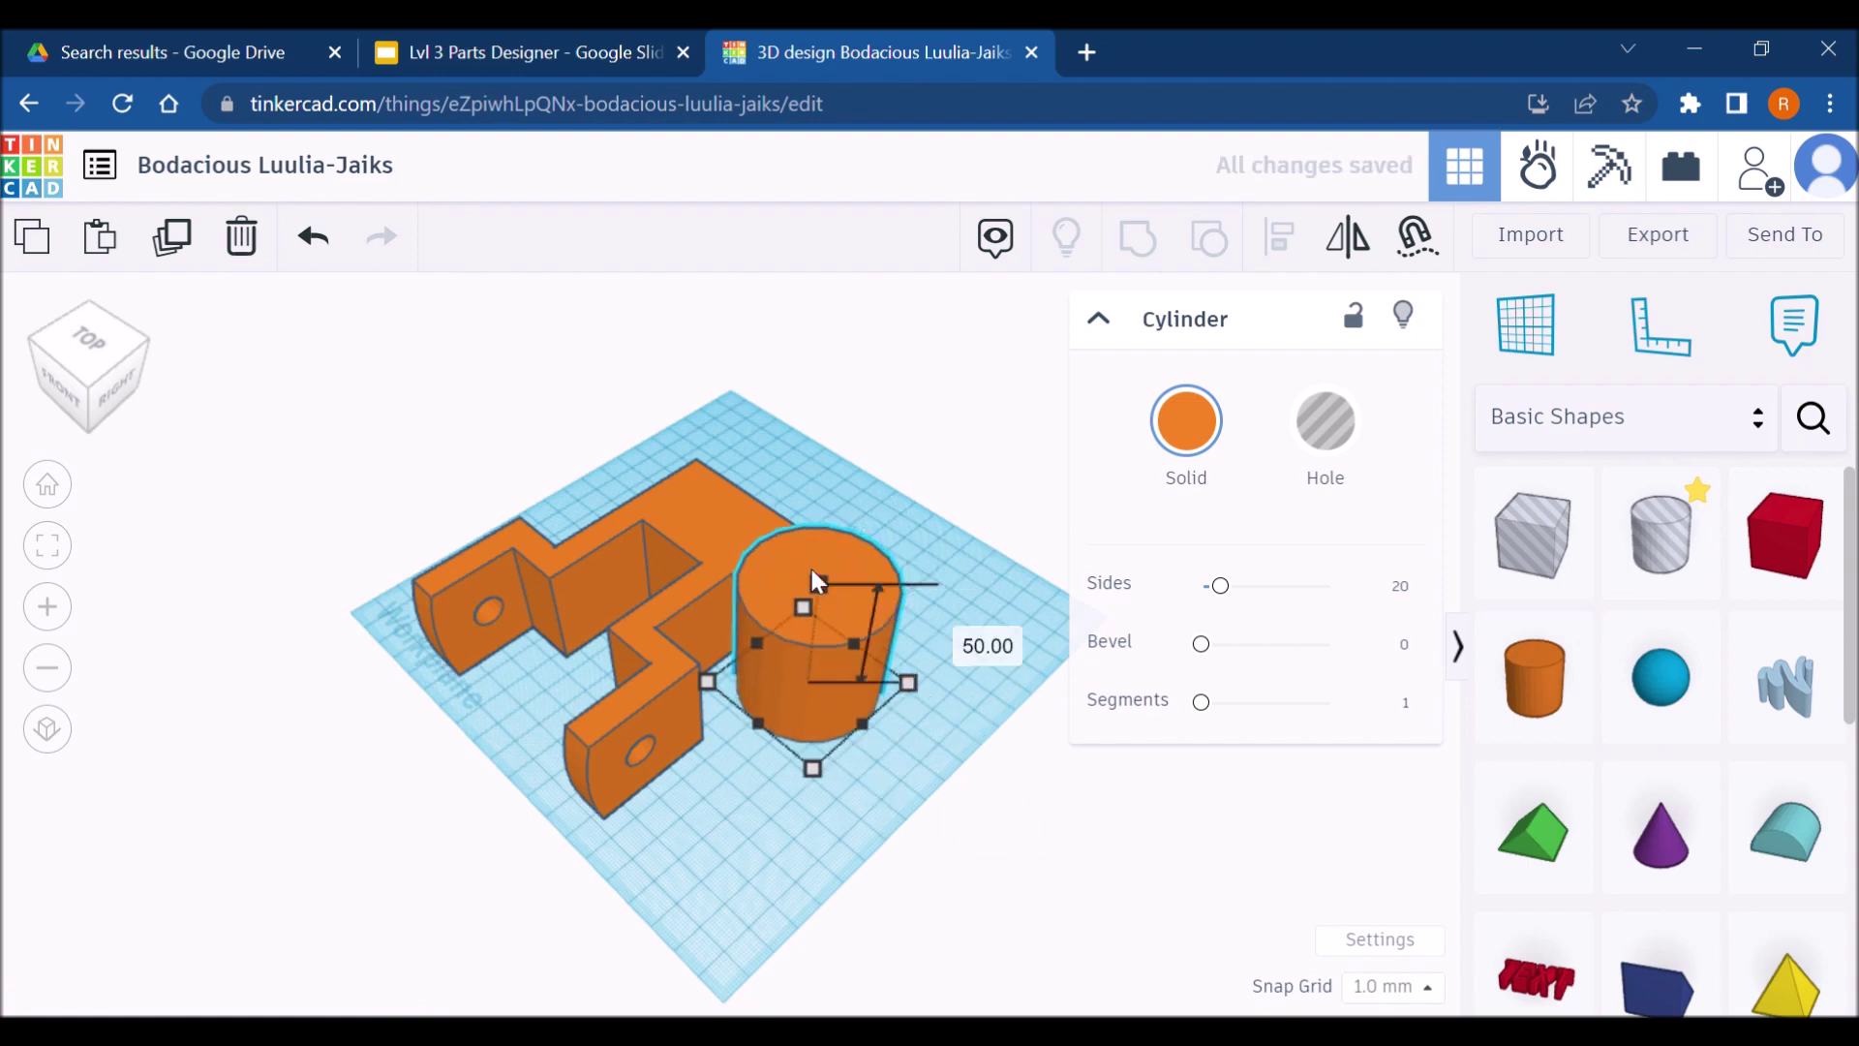
Set the cylinder's height to 80 mm and its sides to the maximum 64
drag(812, 569, 823, 533)
click(968, 614)
text(80)
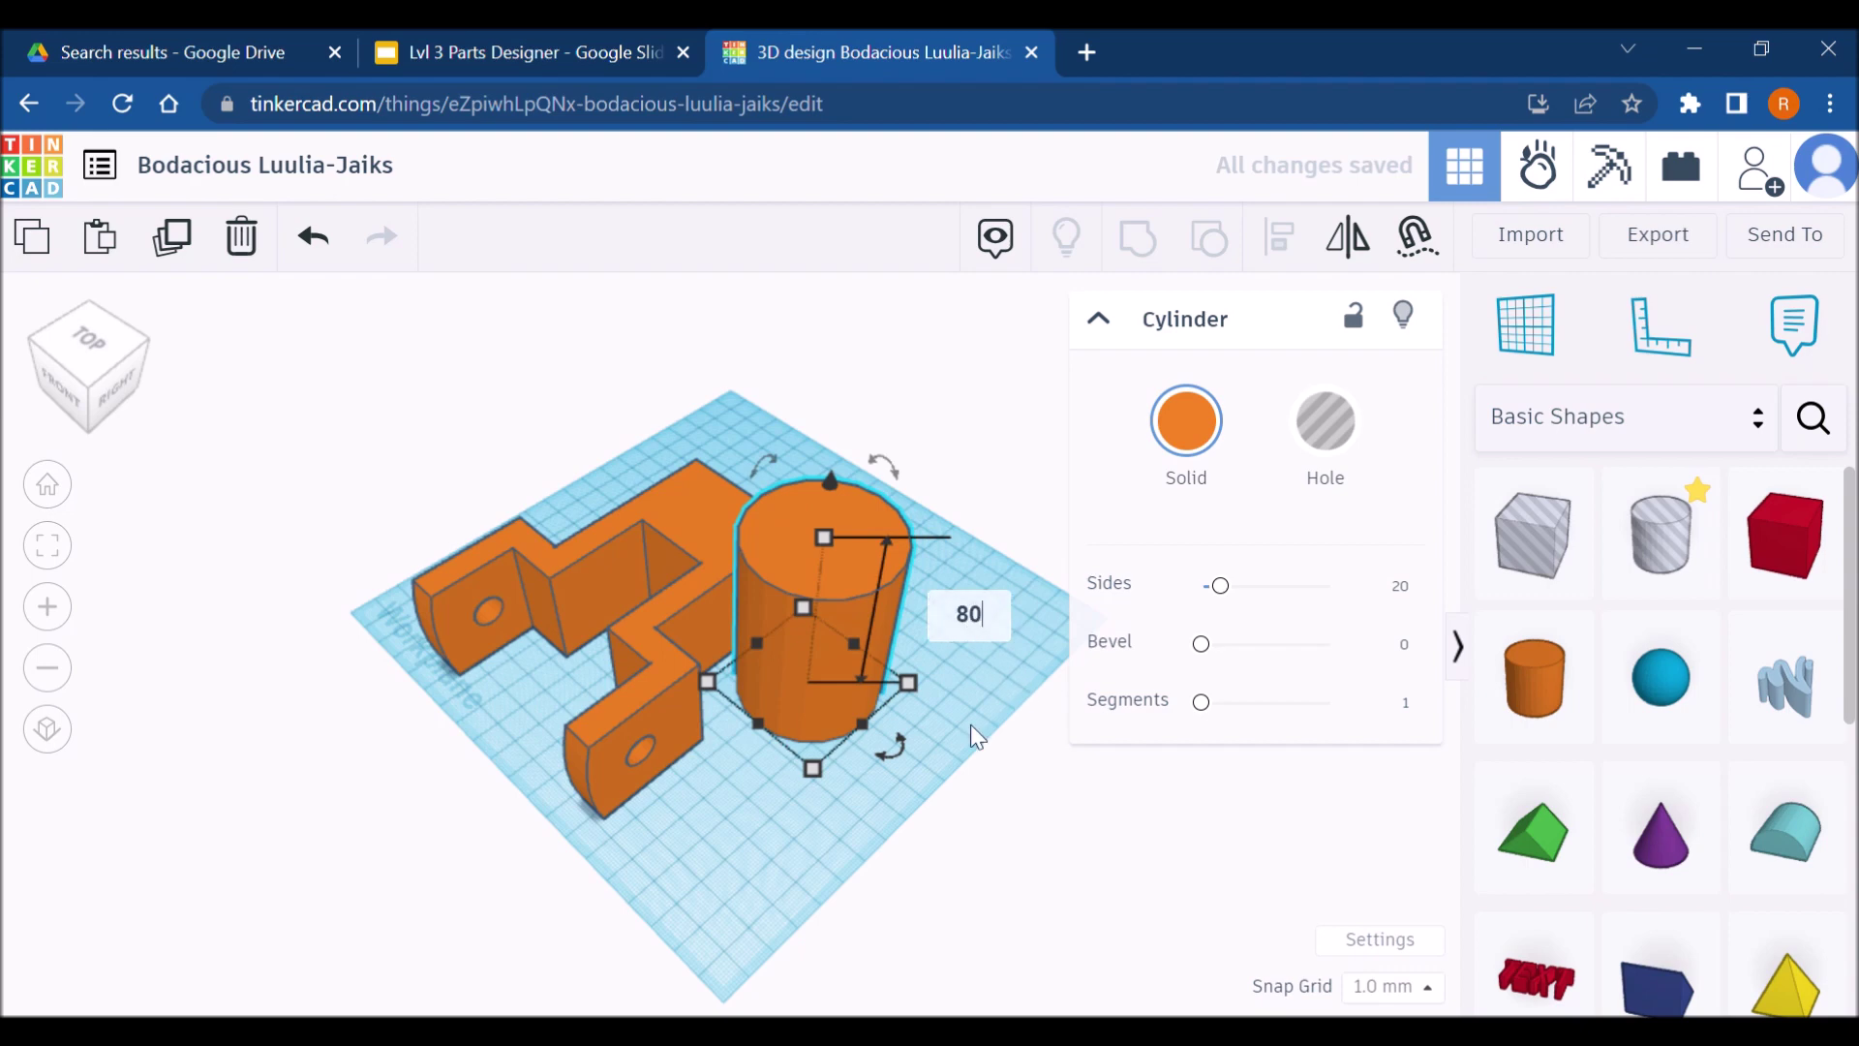
key(Return)
click(1404, 588)
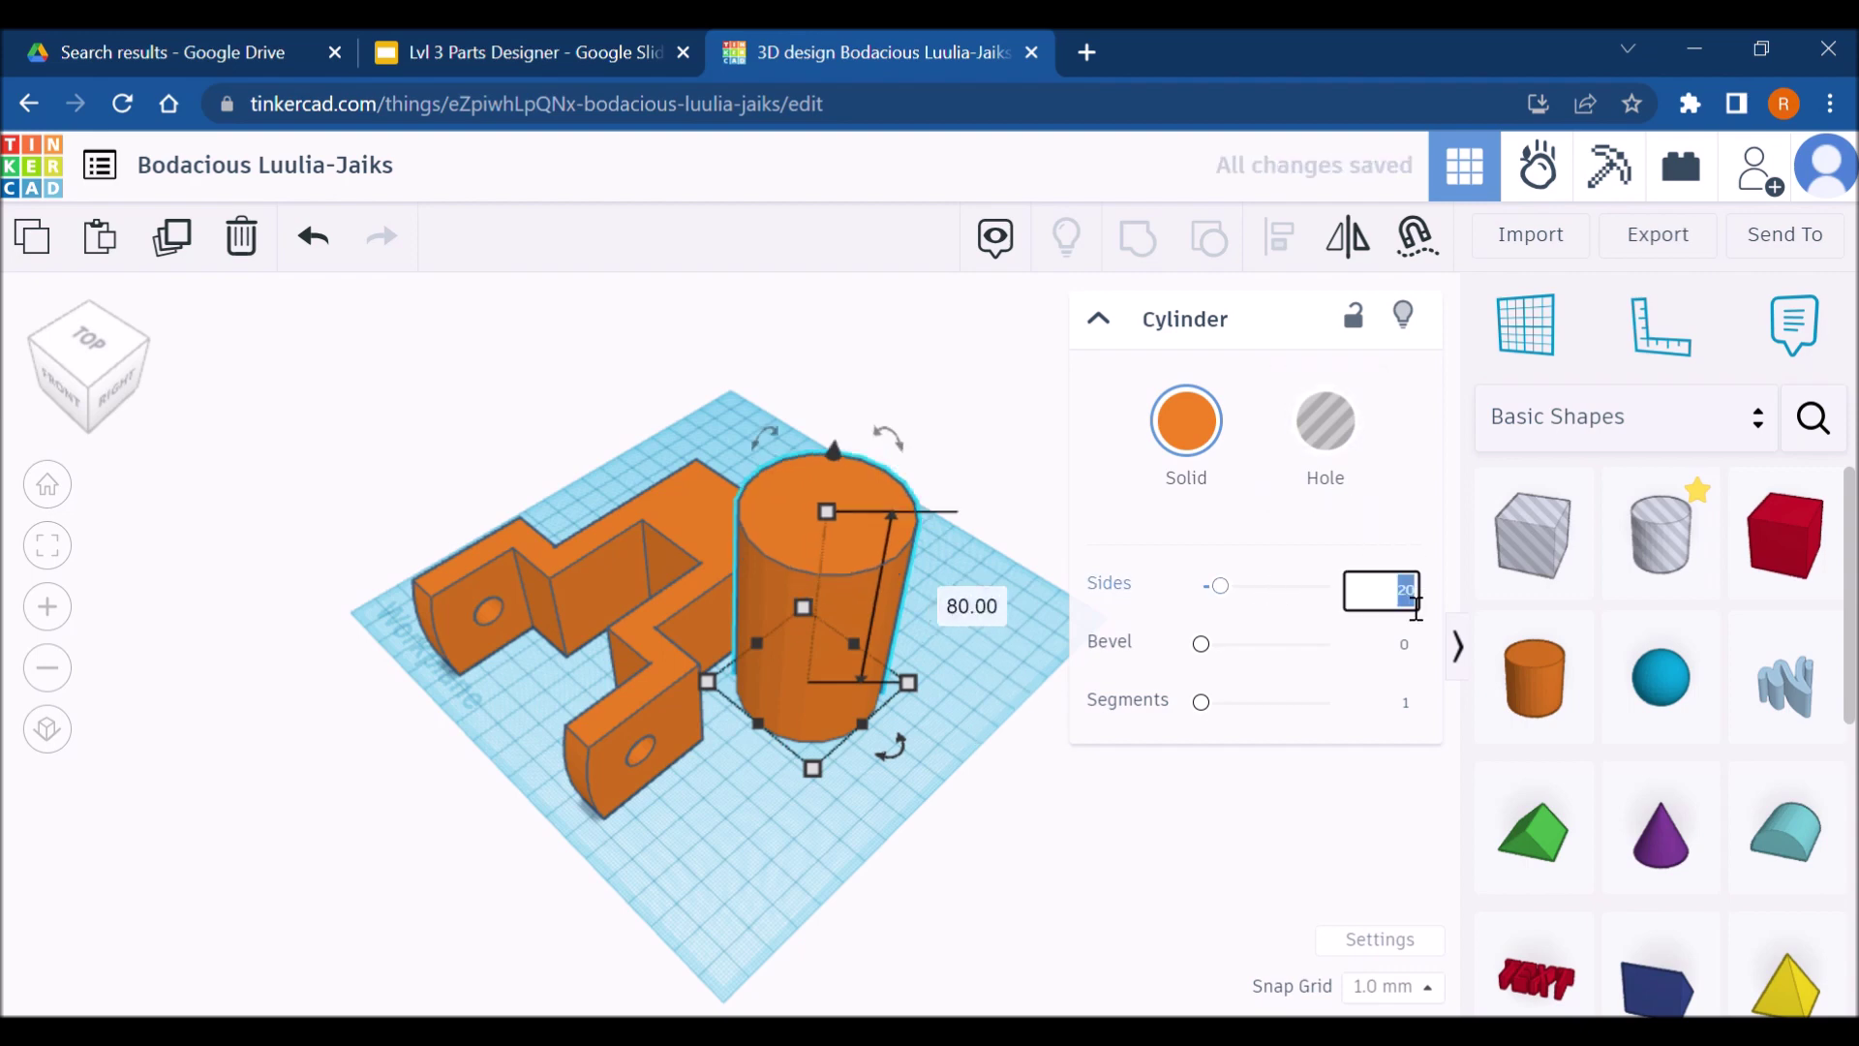
text(123)
key(Return)
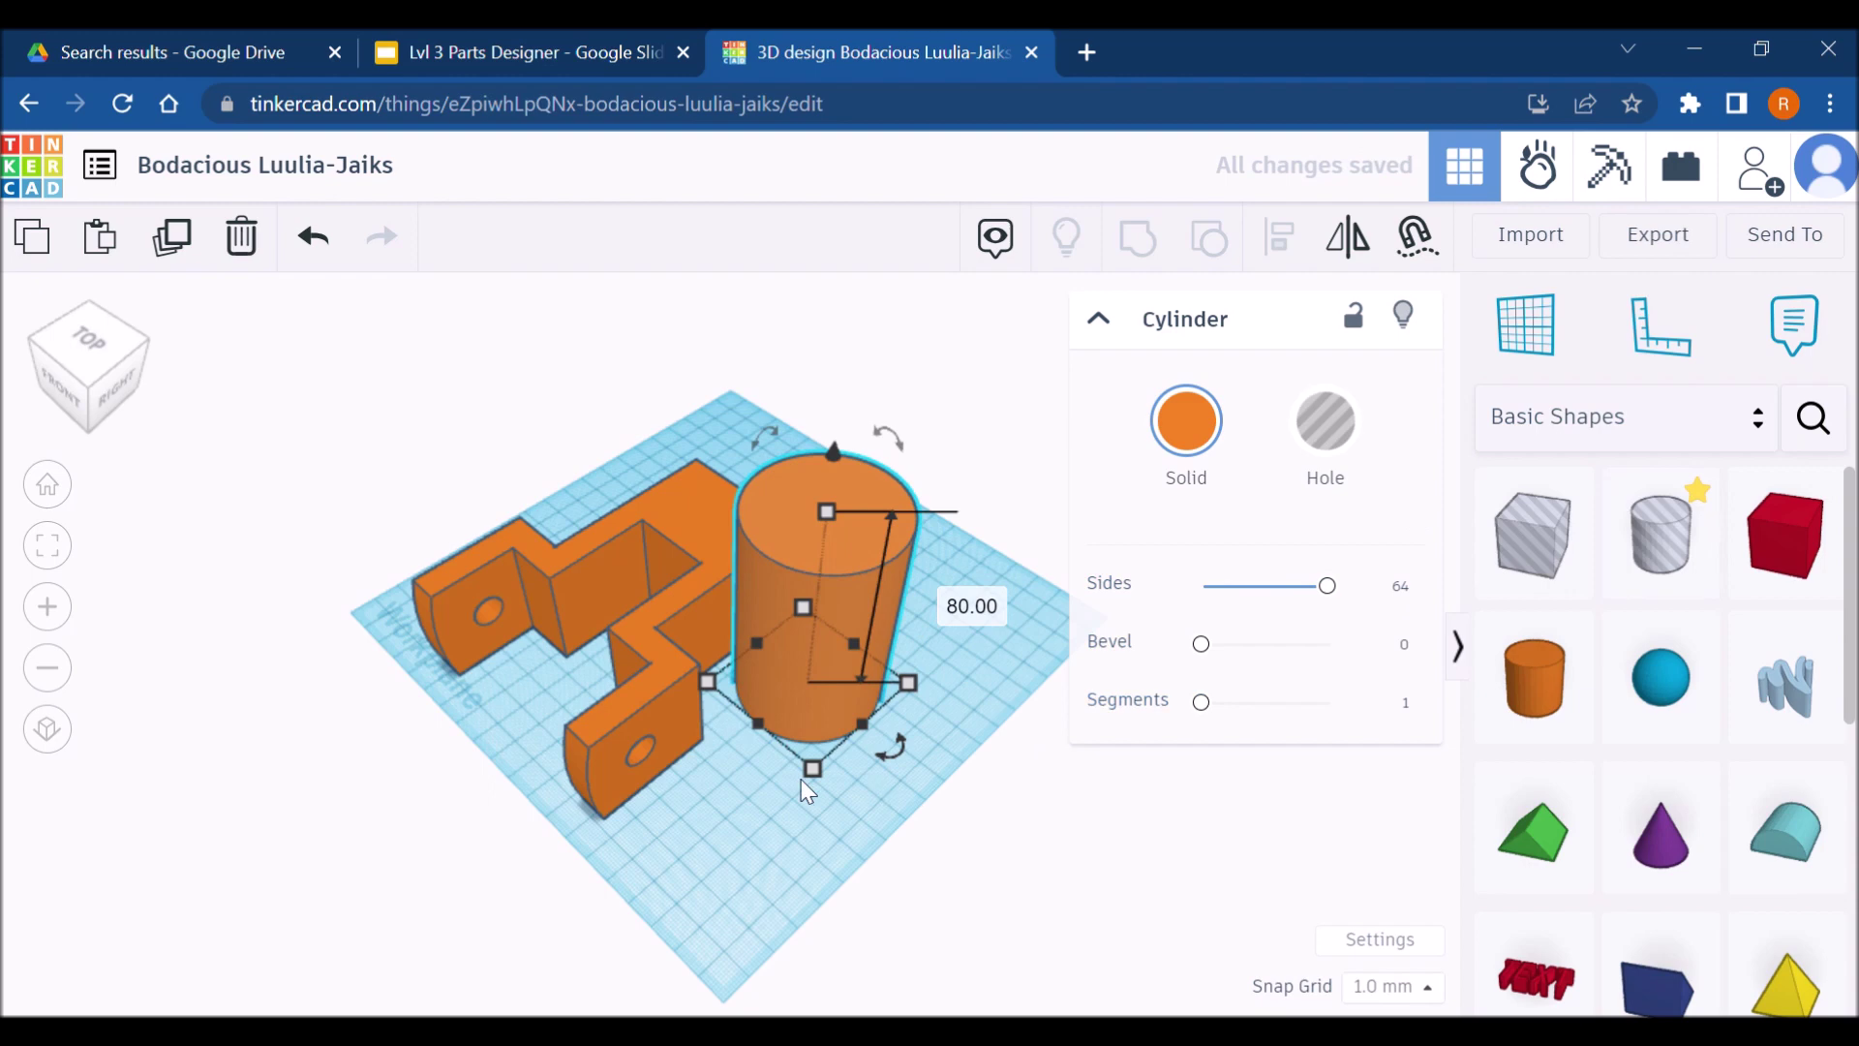
Move the cylinder against the arm block's end and check the reference drawing
right_drag(1002, 856, 775, 804)
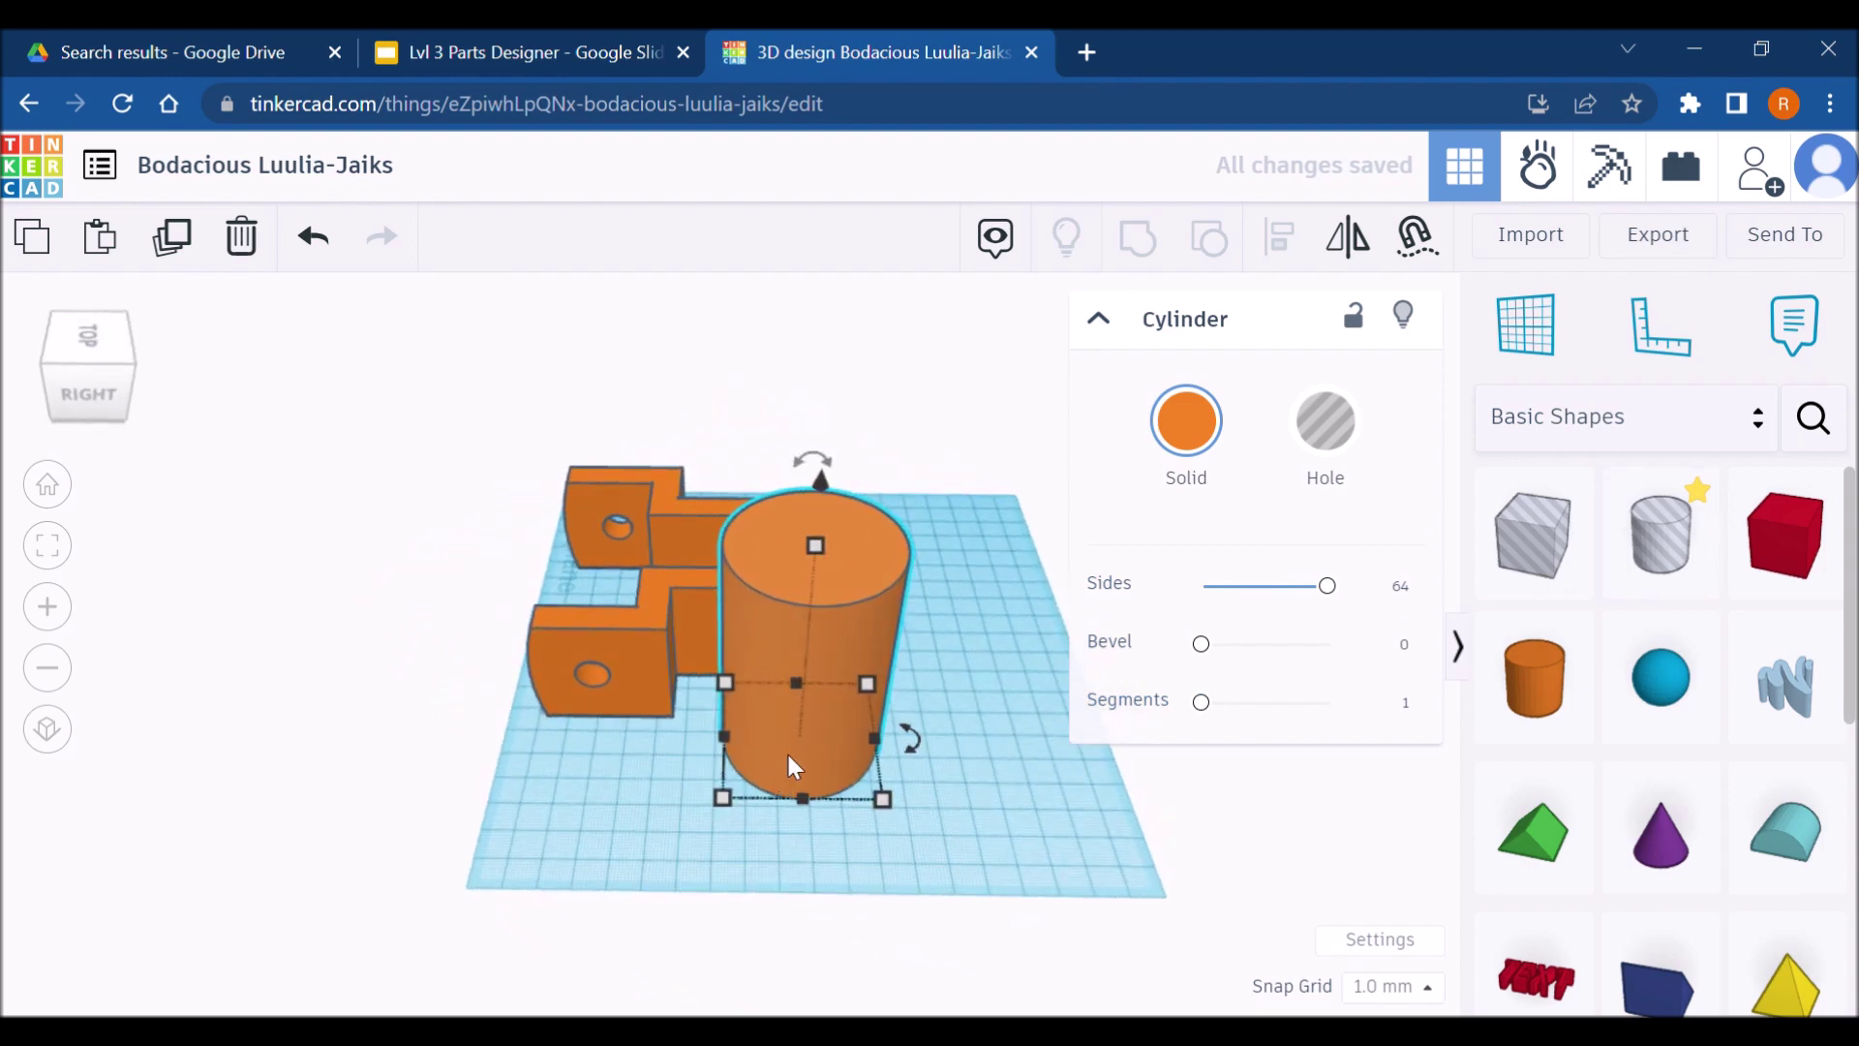
drag(786, 752, 916, 653)
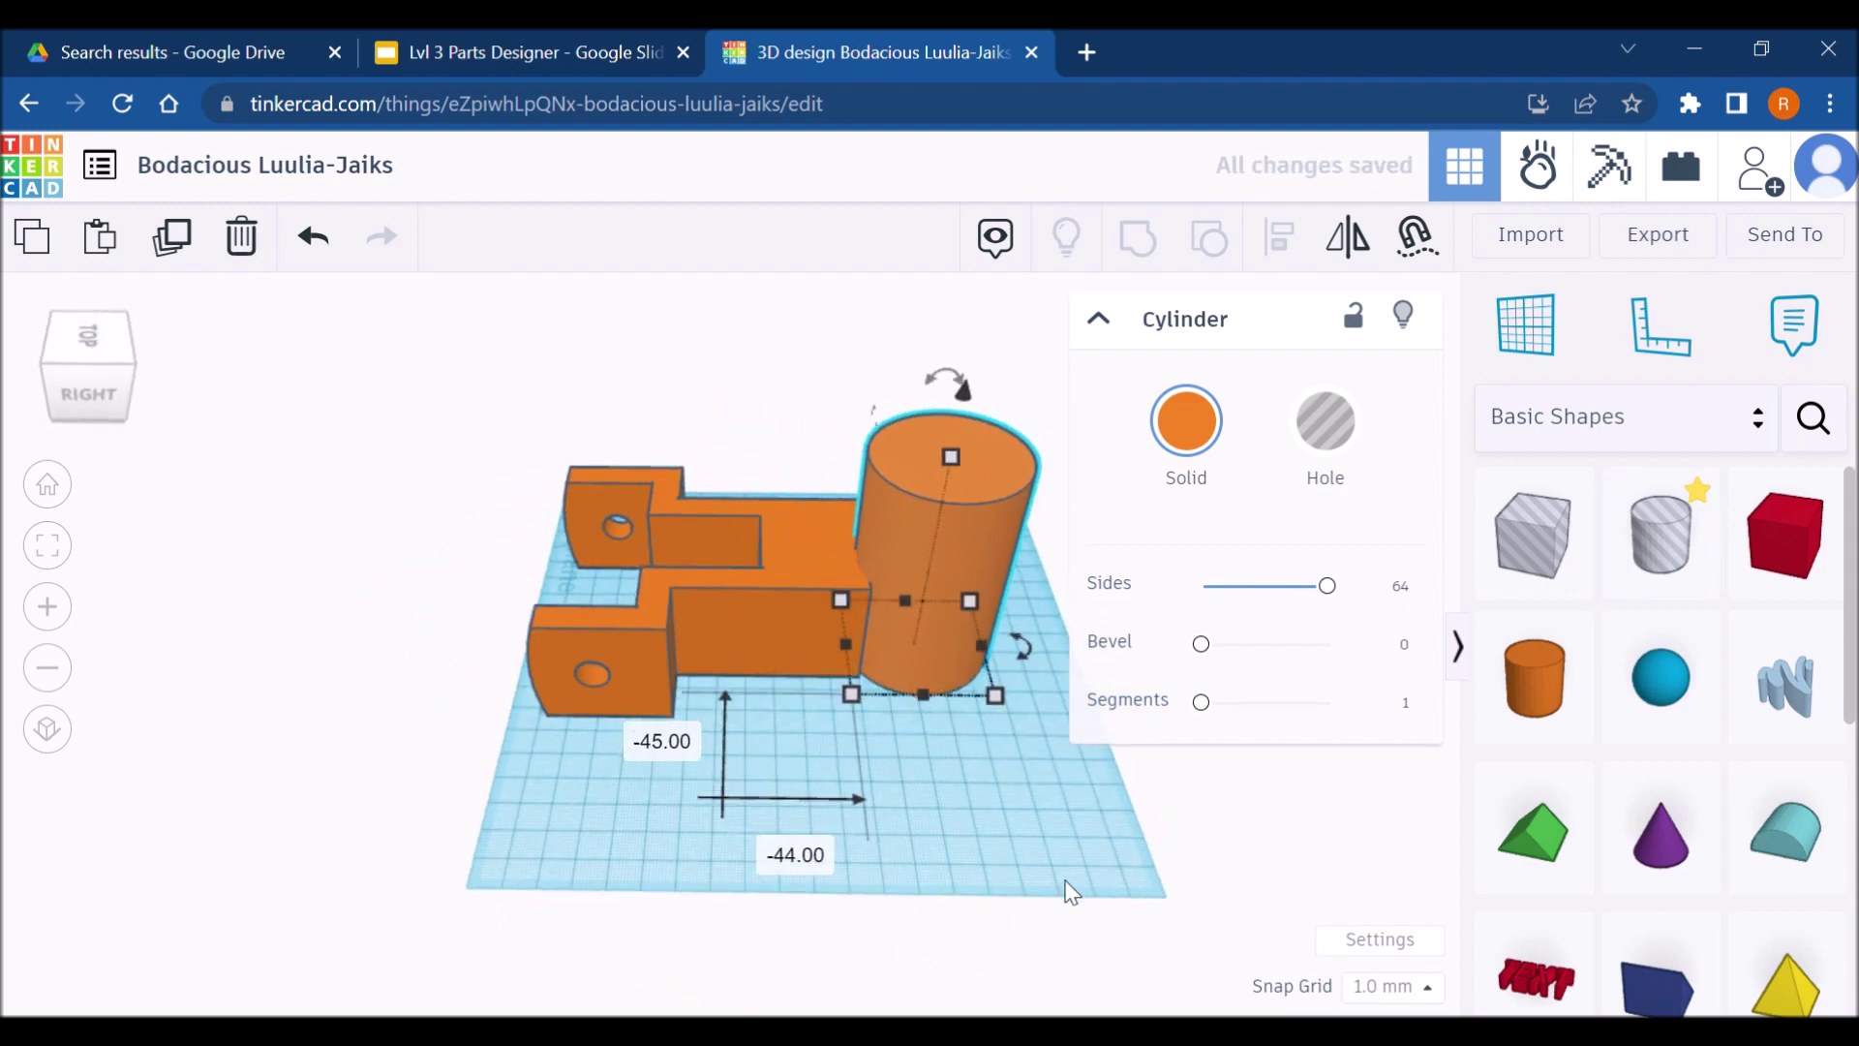
right_drag(1060, 854, 872, 581)
click(455, 51)
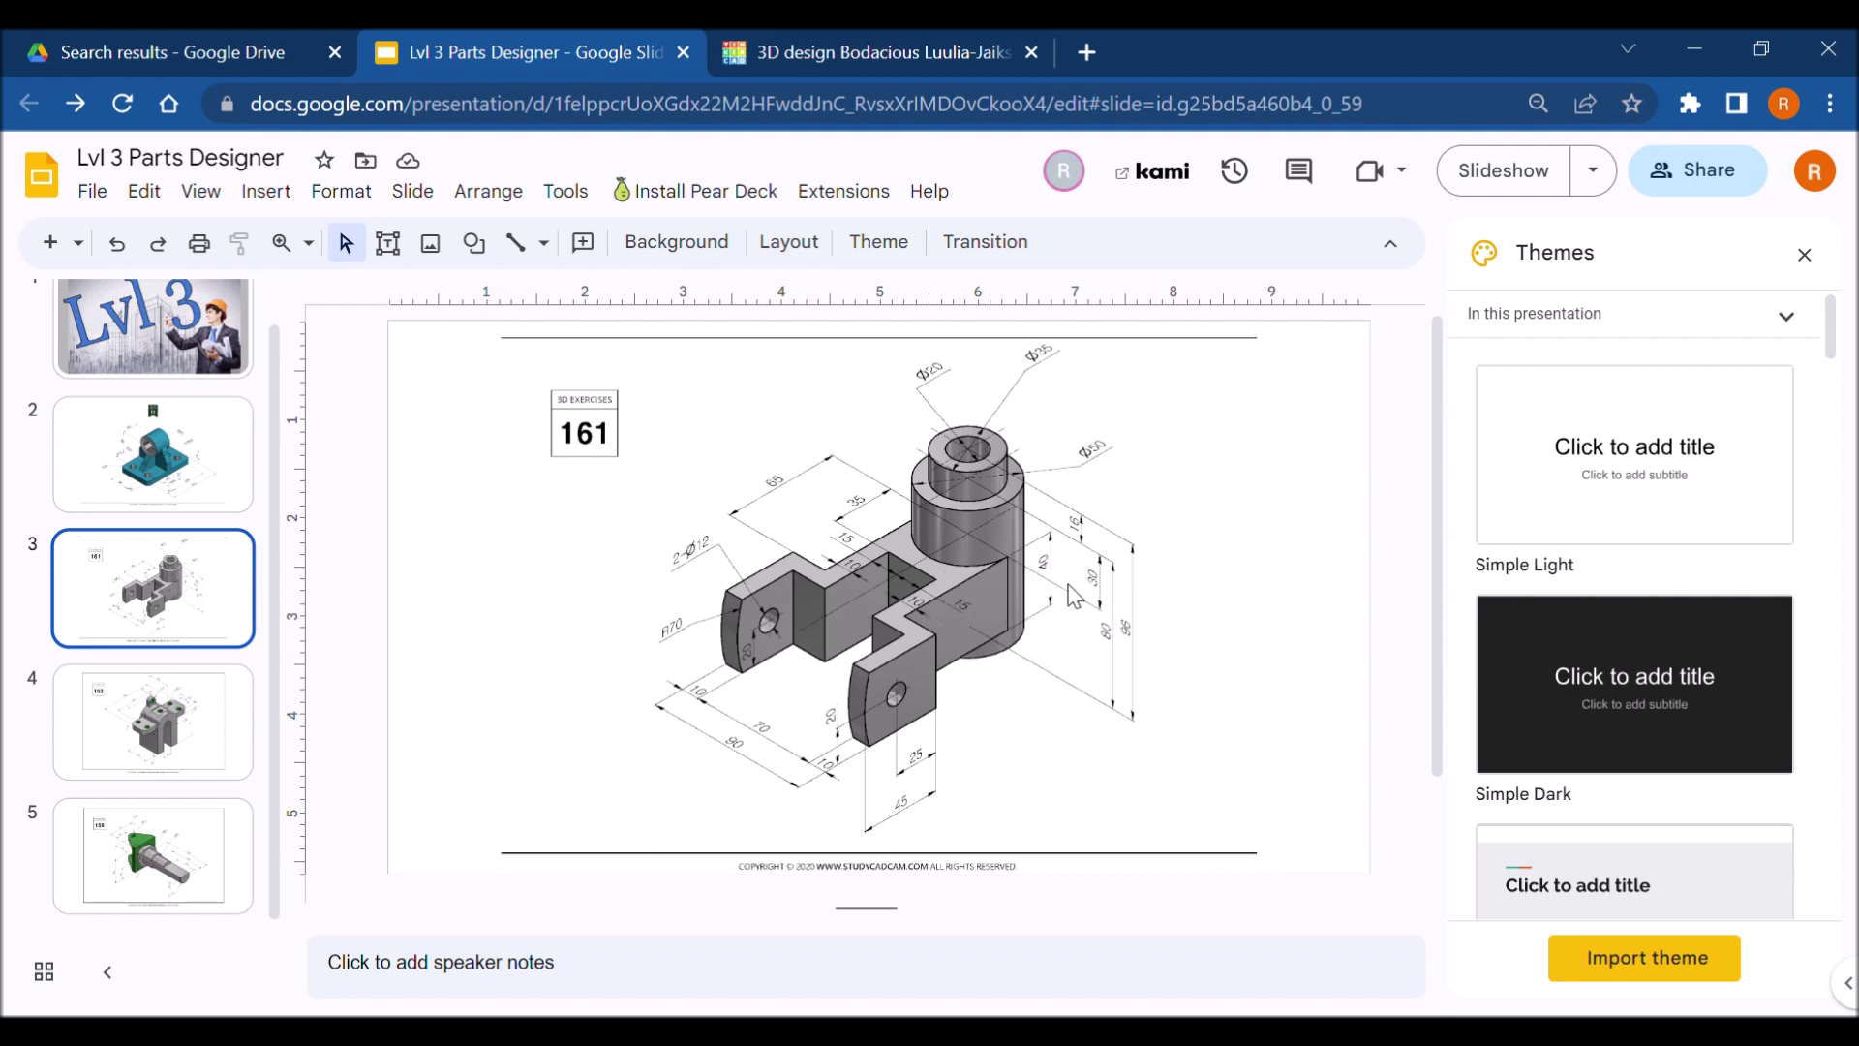
click(891, 52)
Select the cylinder and set a workplane on the block's top face
right_drag(1040, 724, 1010, 916)
drag(988, 872, 610, 465)
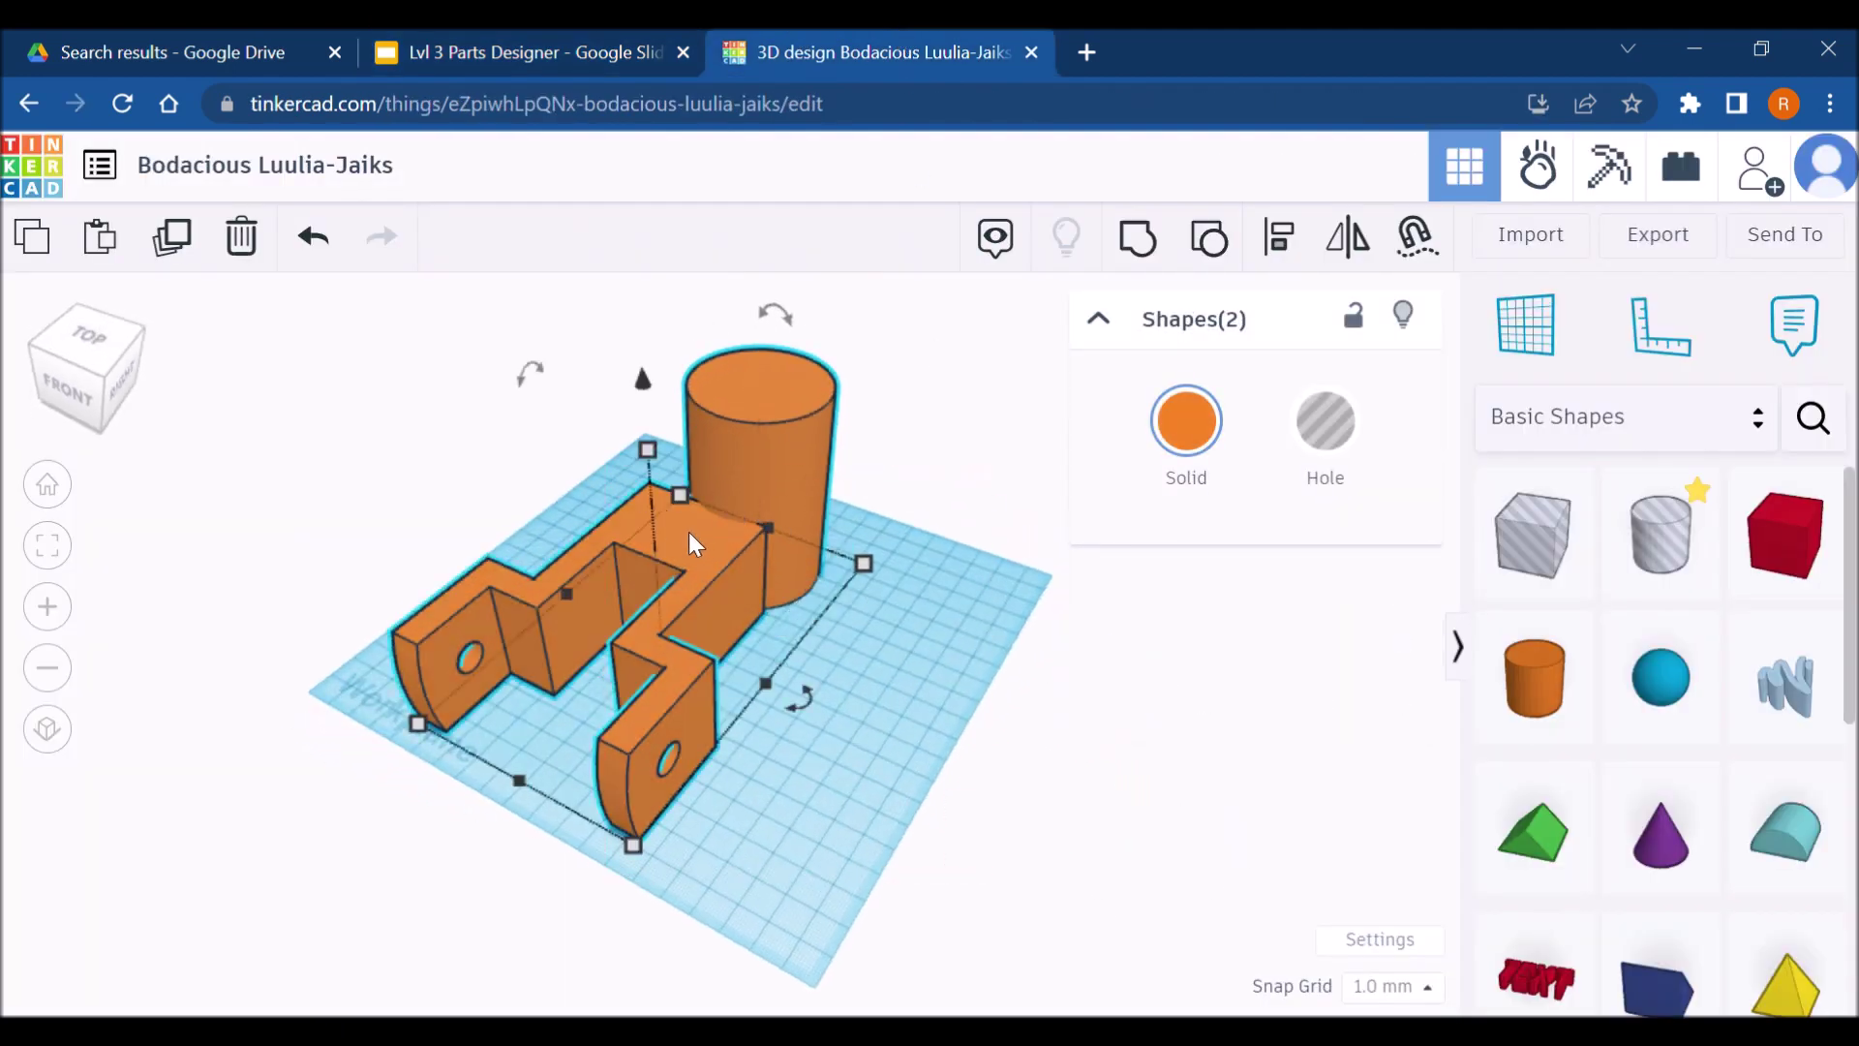
click(984, 625)
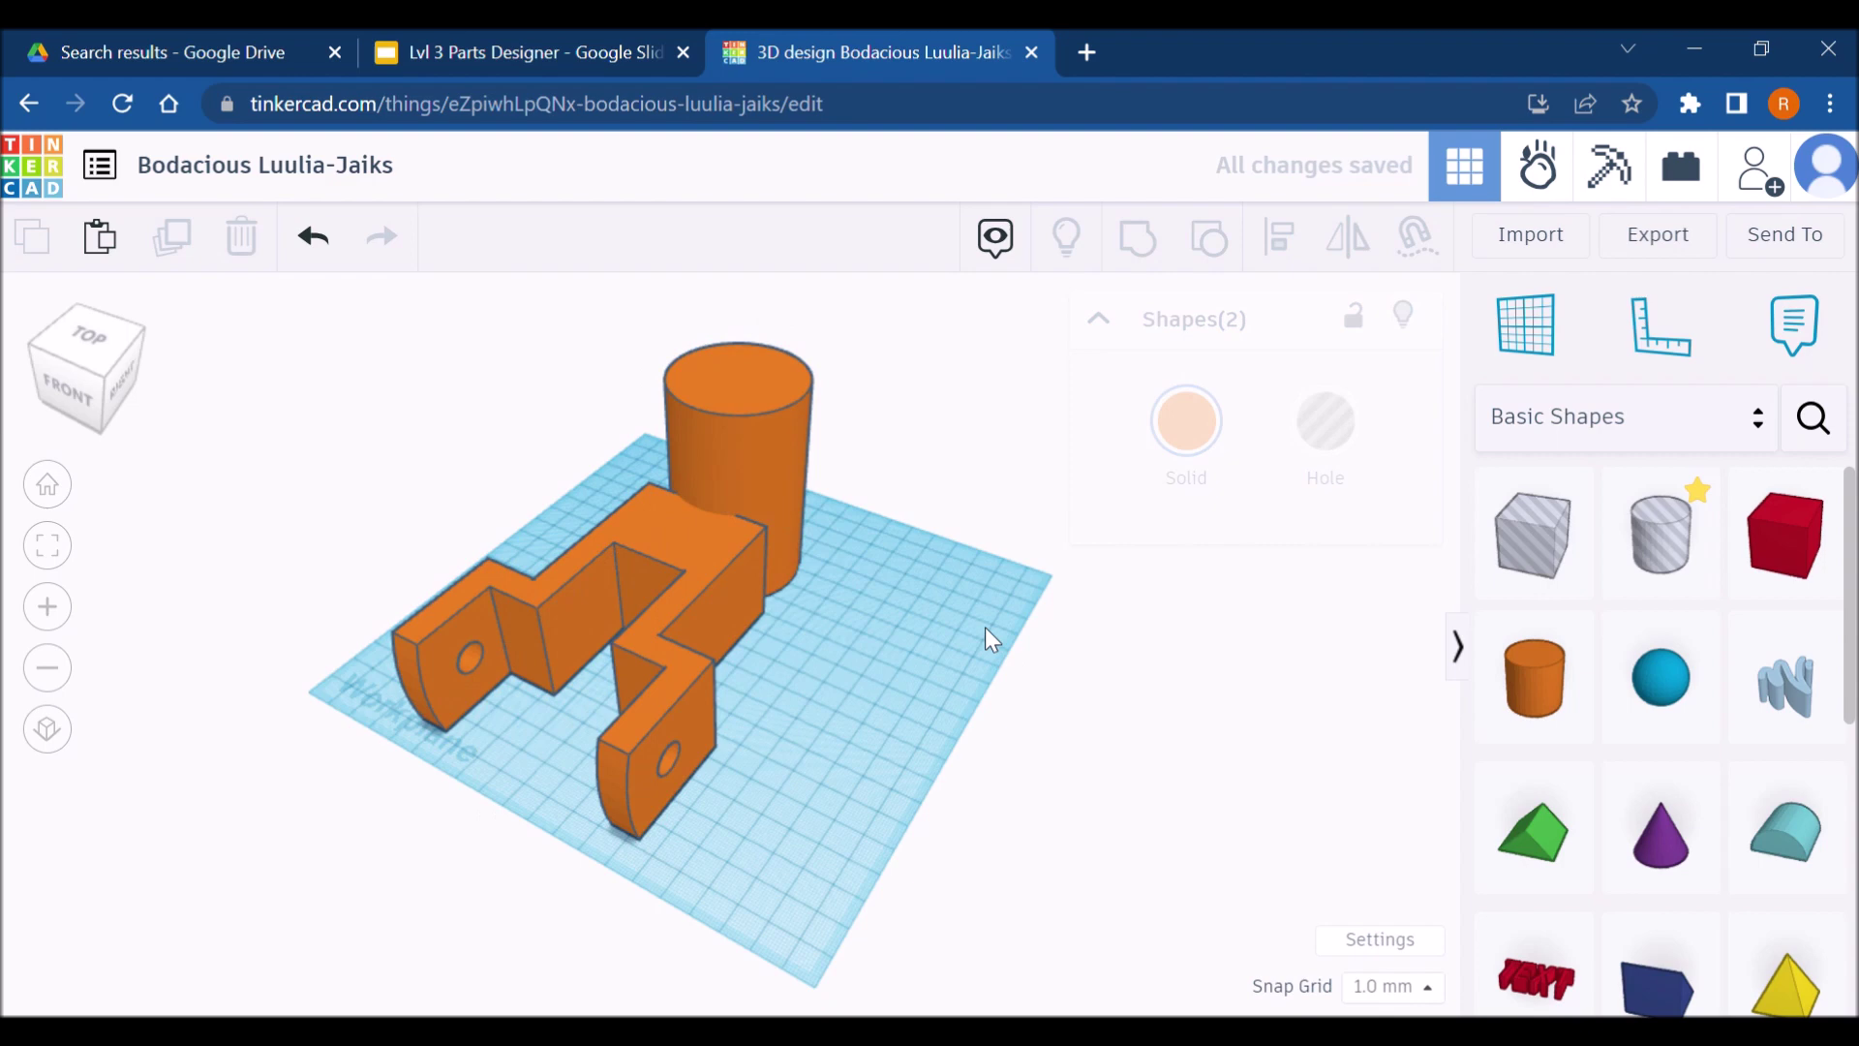
mouse_move(985, 625)
right_down()
mouse_move(734, 630)
mouse_move(984, 554)
mouse_move(967, 596)
right_up()
click(943, 563)
key(w)
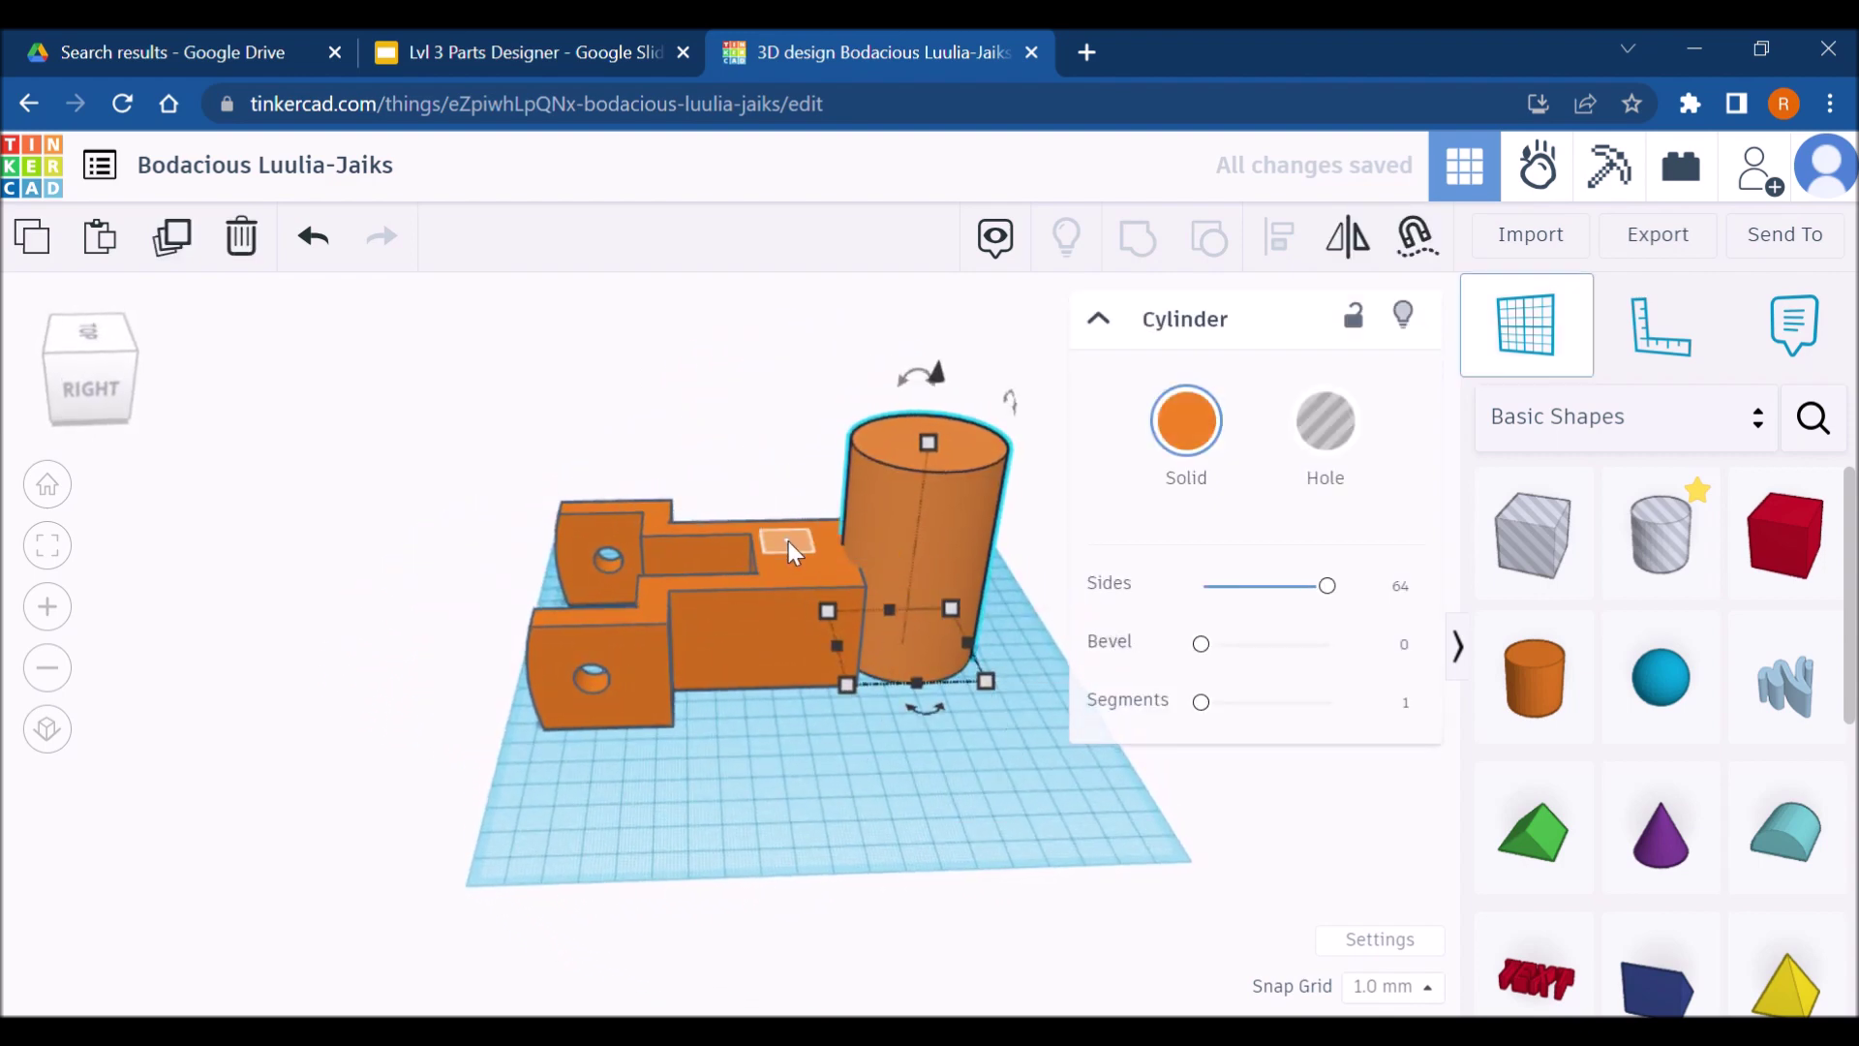
click(788, 543)
Place the ruler on the block's top face to show the cylinder's measurements
click(1649, 366)
click(782, 568)
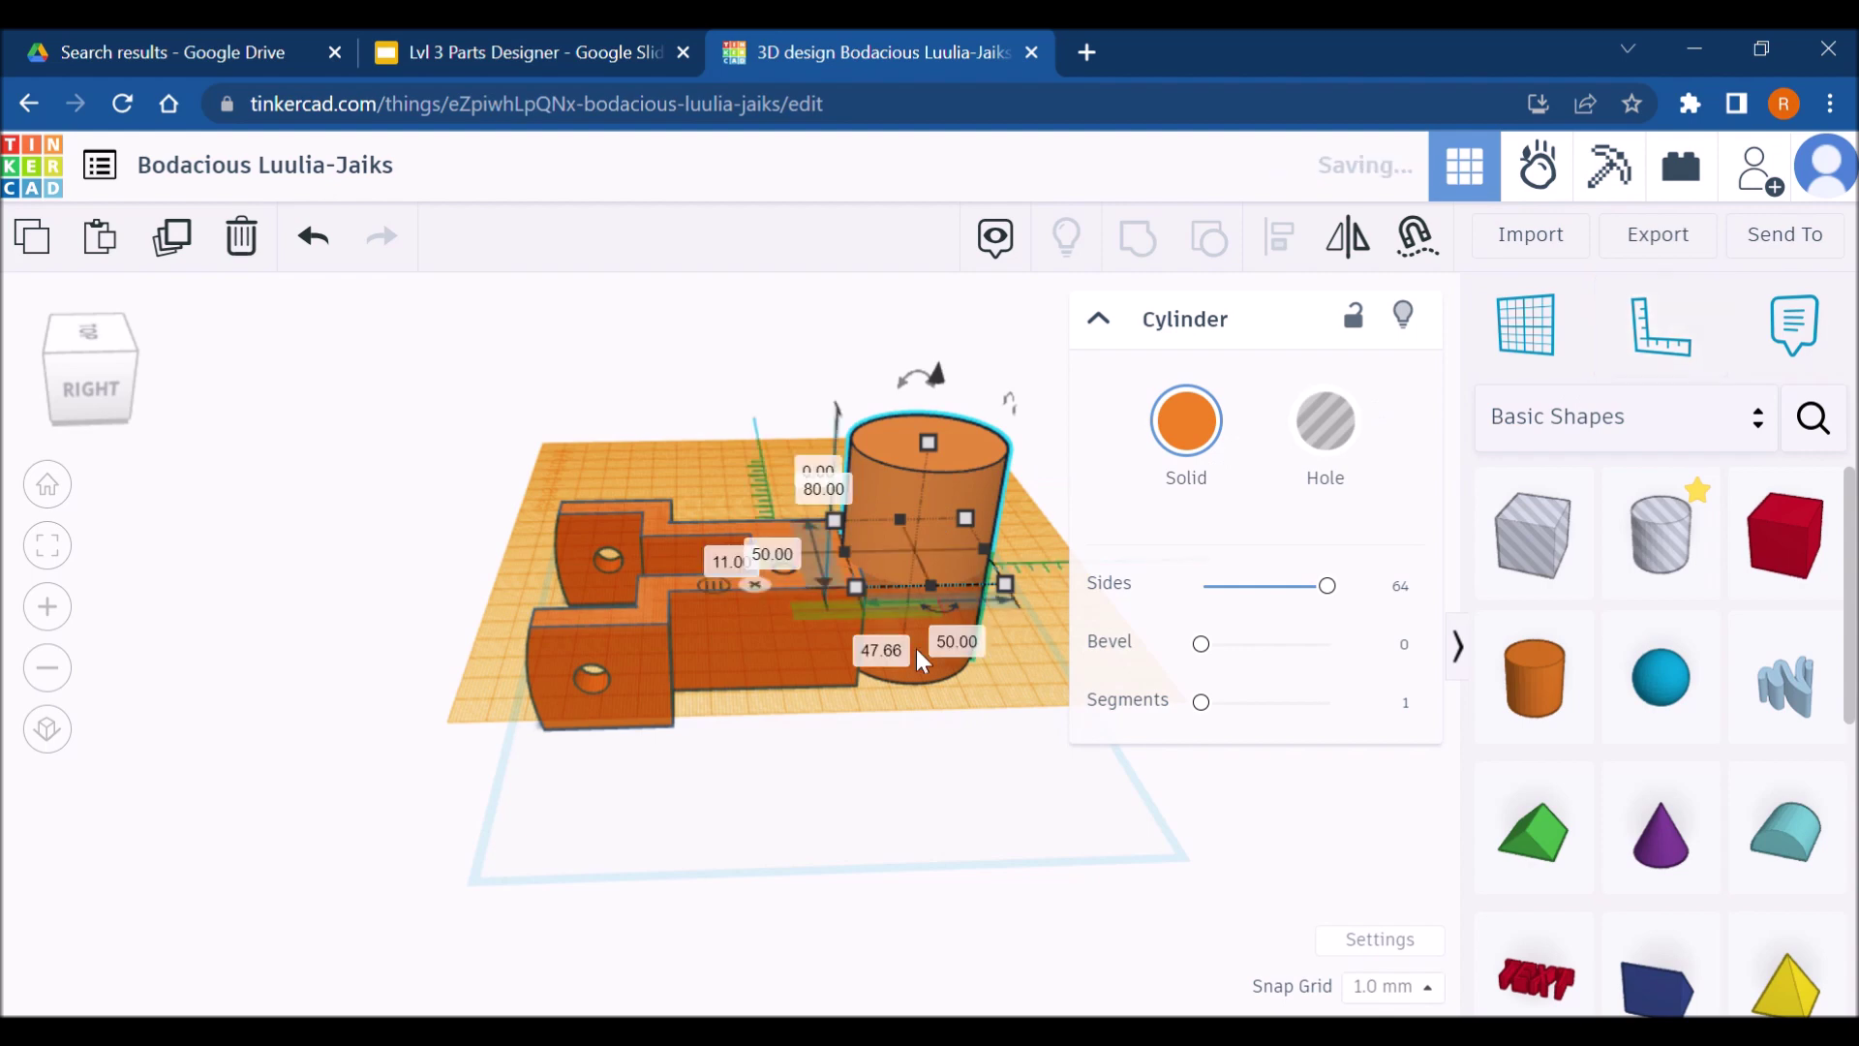
click(1047, 796)
click(903, 513)
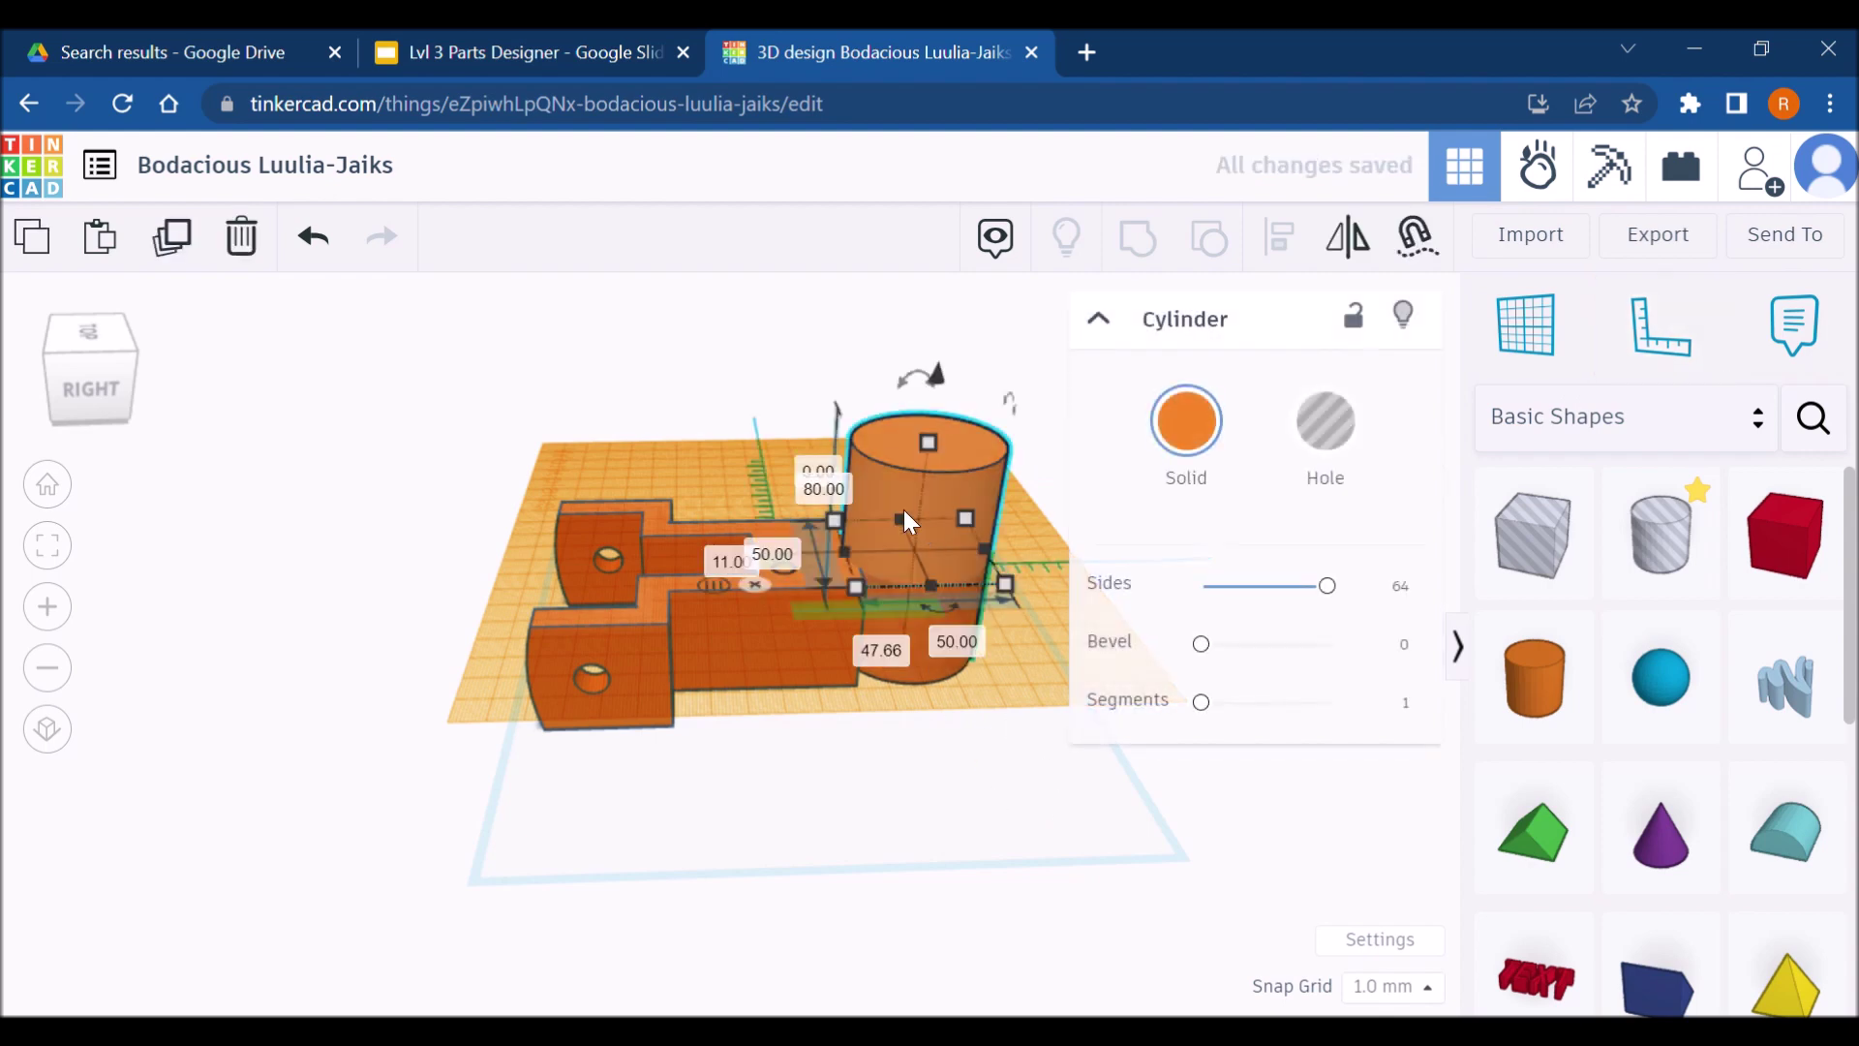
right_drag(1027, 775, 672, 765)
scroll(781, 800, up, 5)
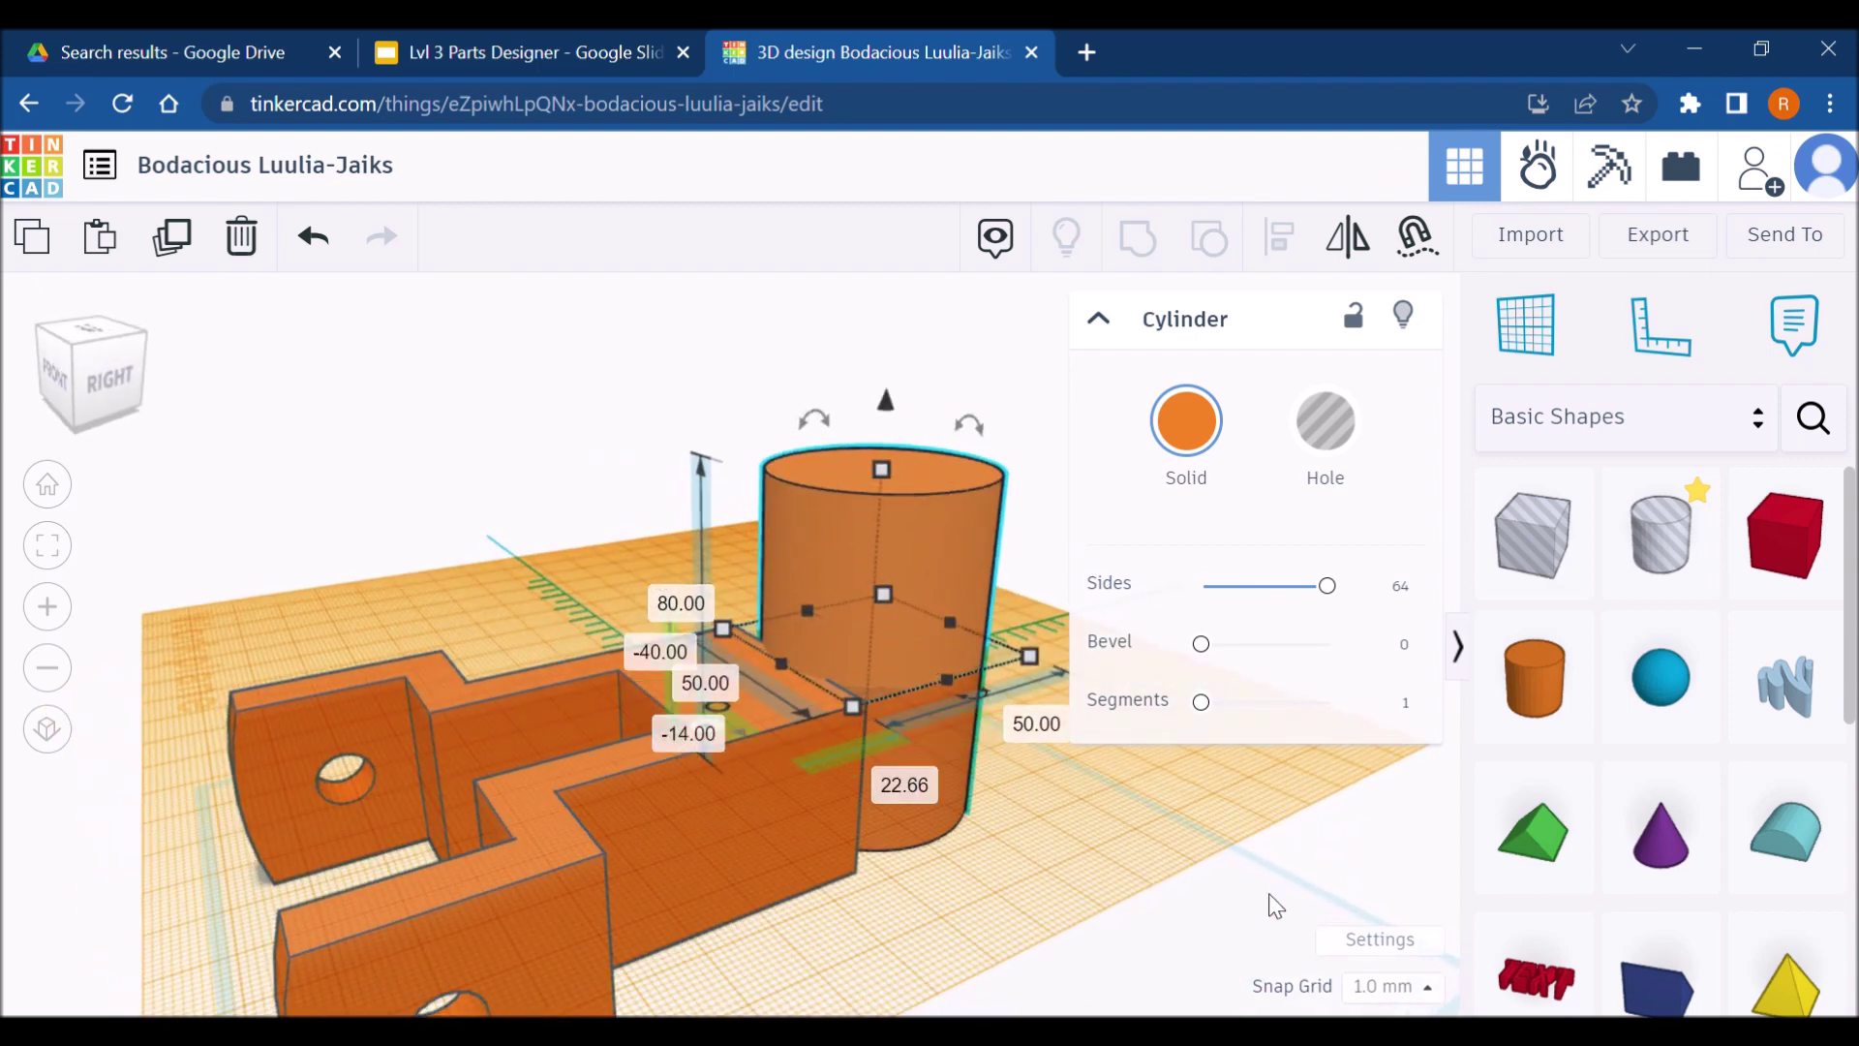
Lift the cylinder to 0.00 elevation, level with the block top, then check the drawing
click(1239, 883)
click(843, 606)
right_drag(1341, 799, 1162, 697)
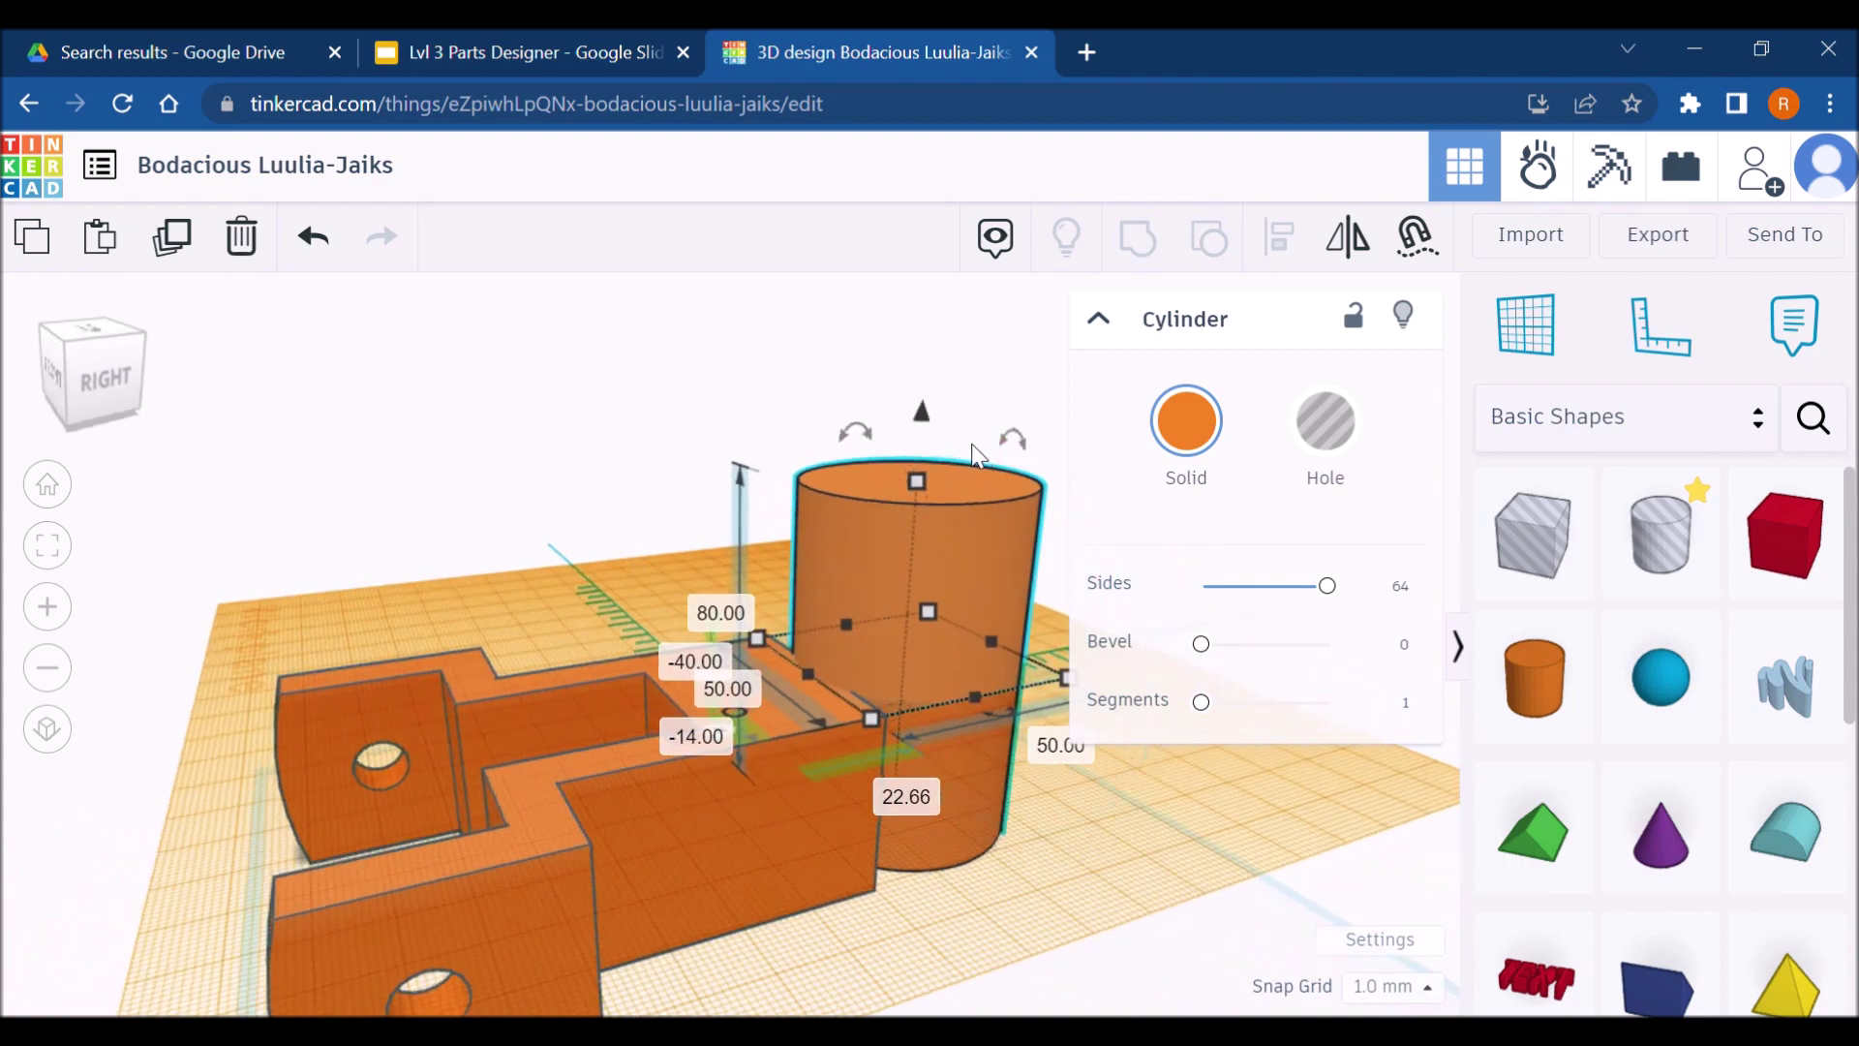
drag(938, 347, 990, 189)
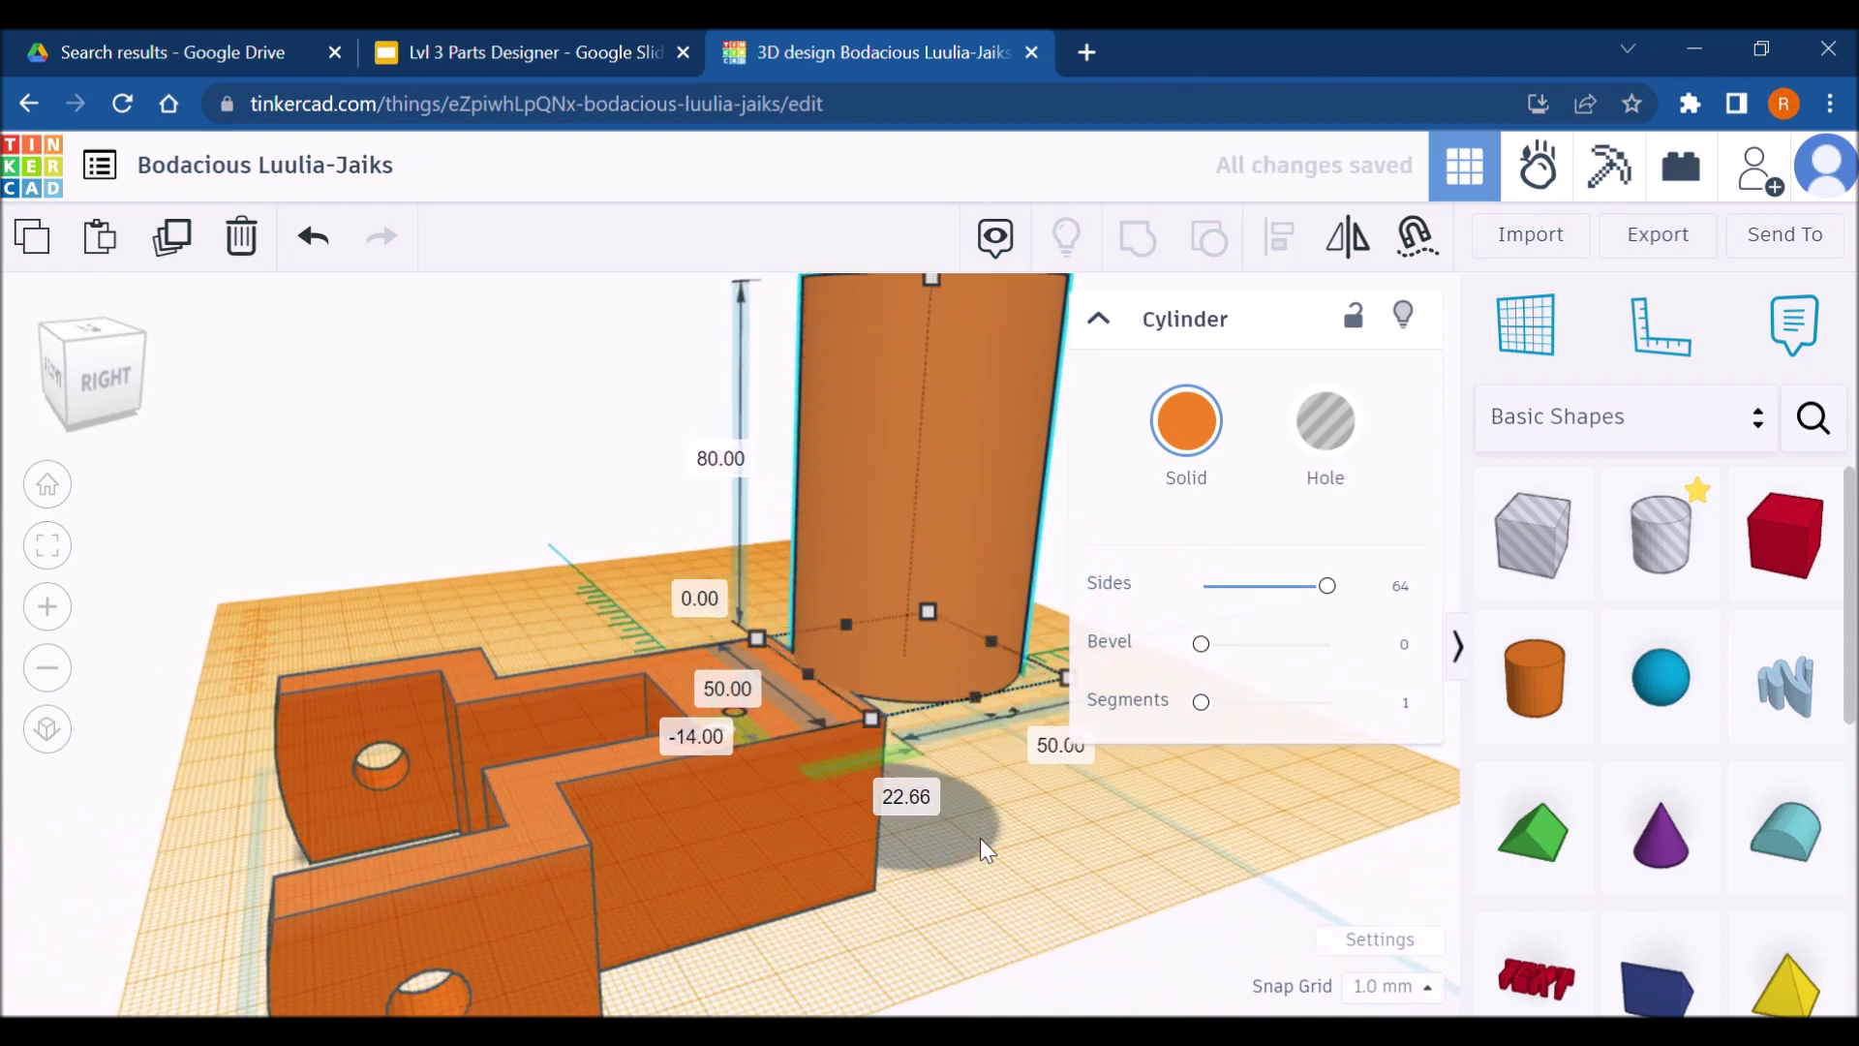
scroll(986, 812, down, 3)
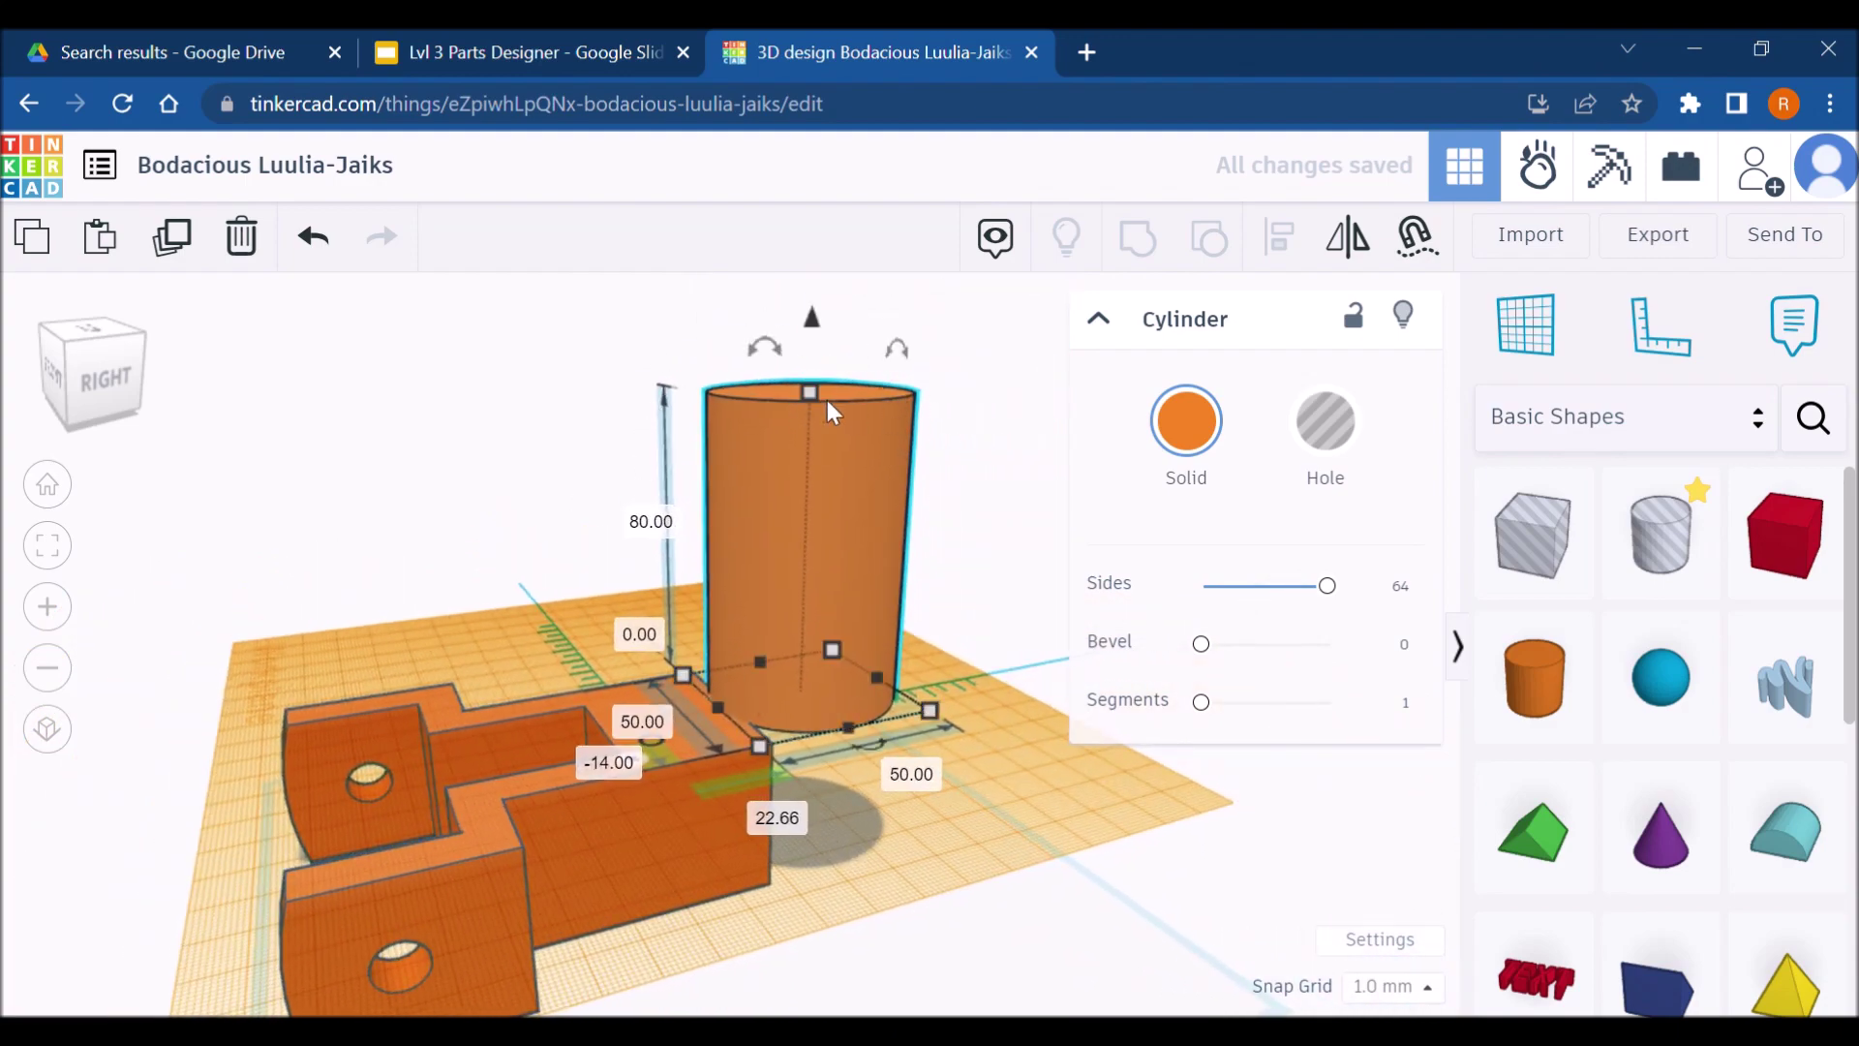
click(523, 52)
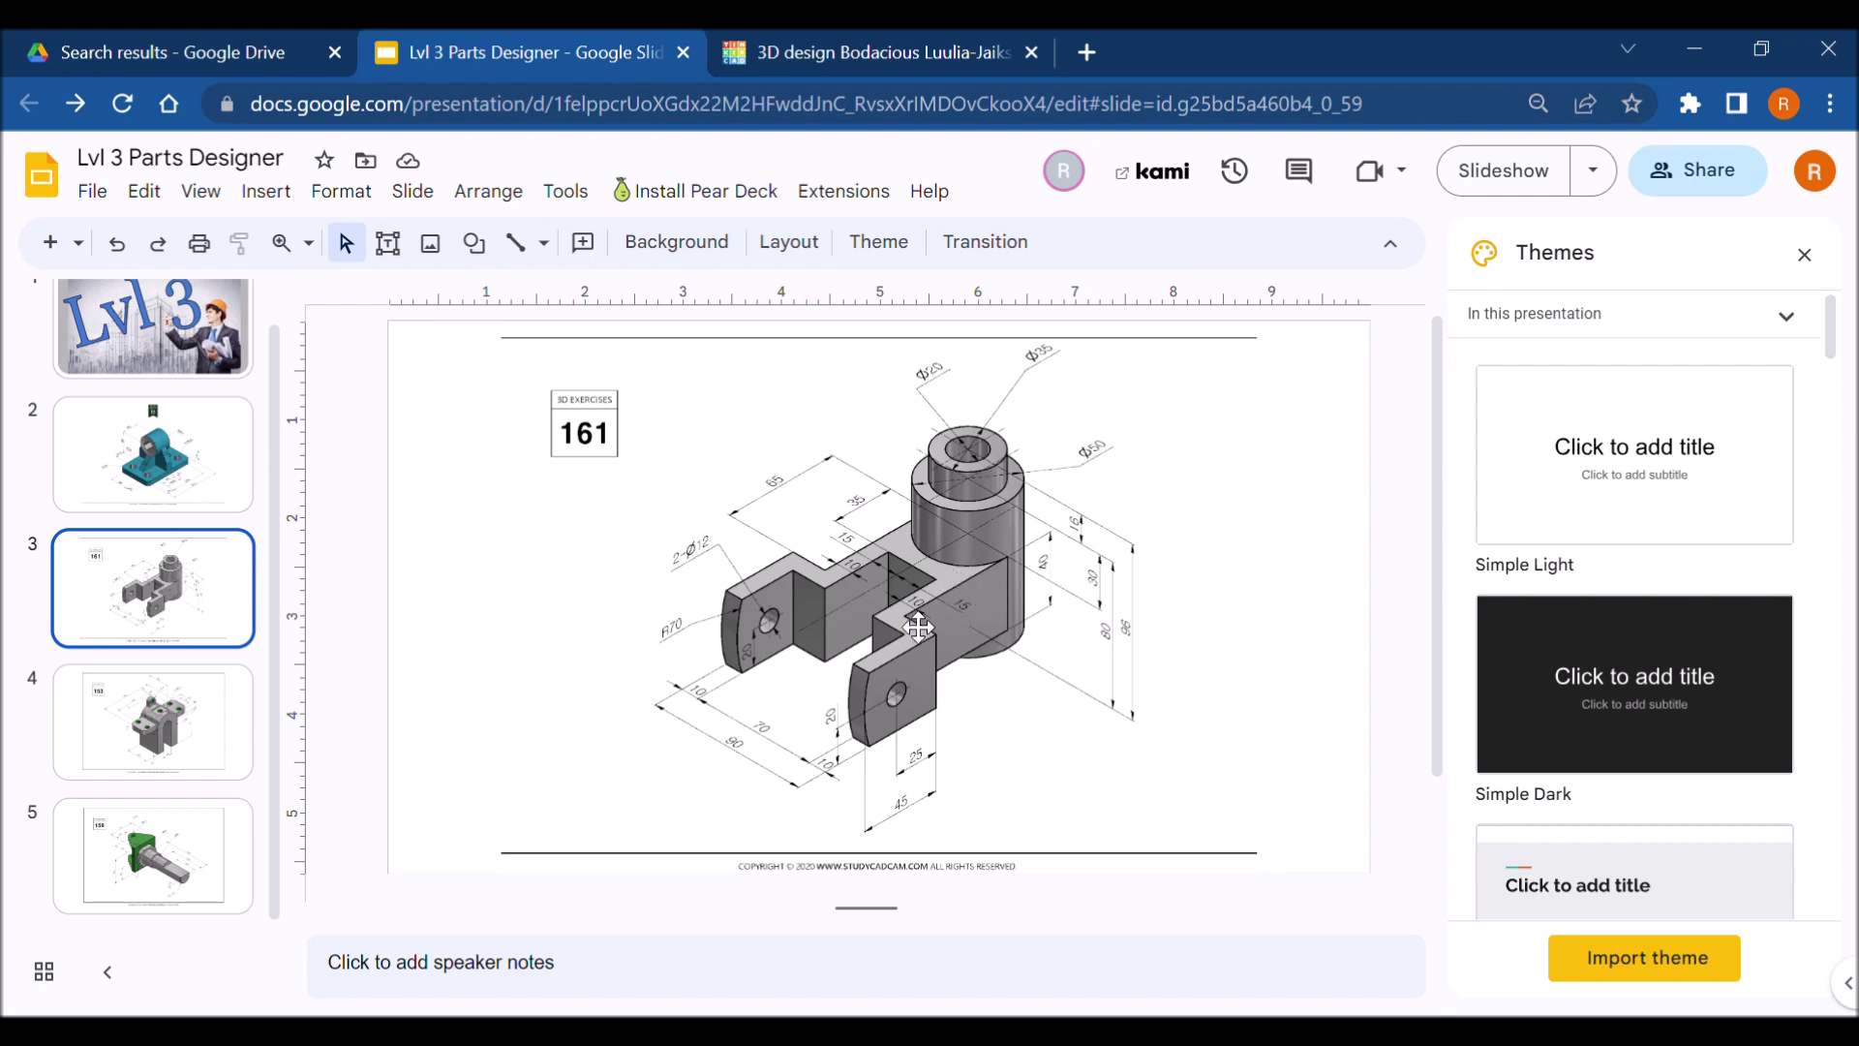
Try a 30 mm height on the boss cylinder, then undo back to 80 mm
click(804, 52)
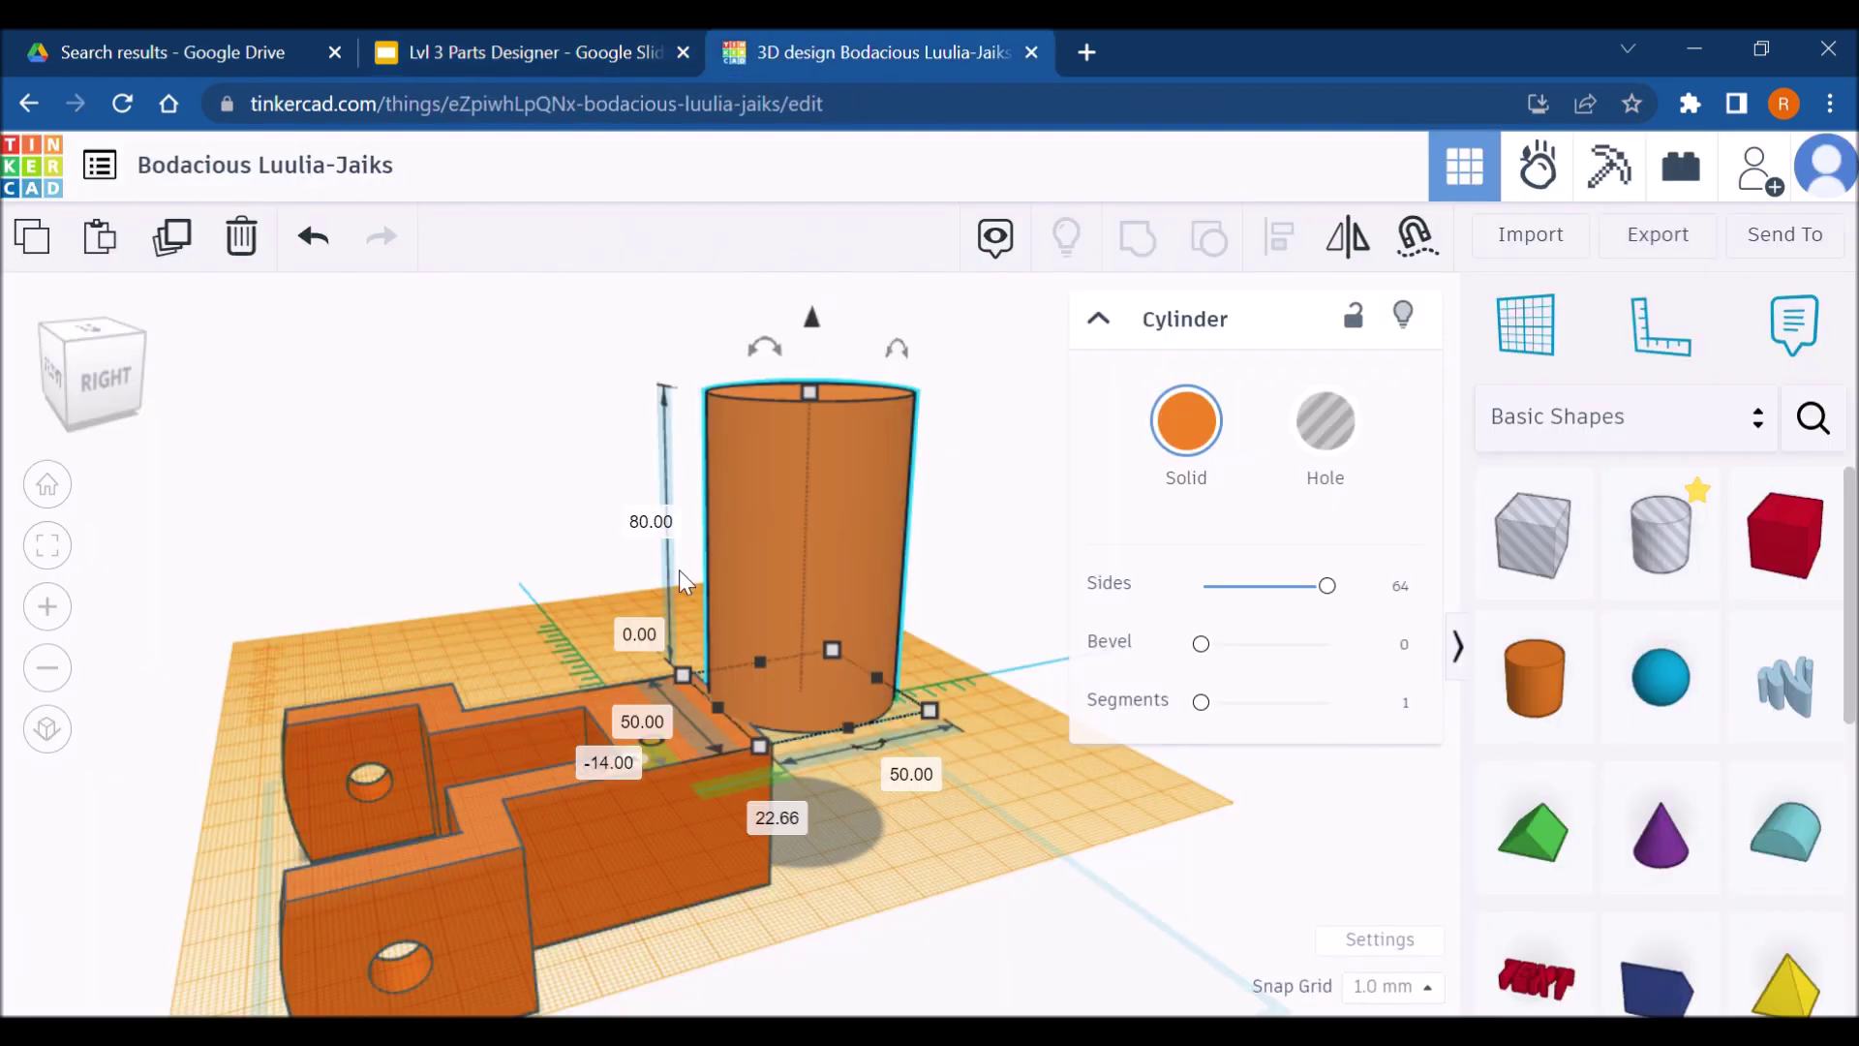
text(30)
key(Return)
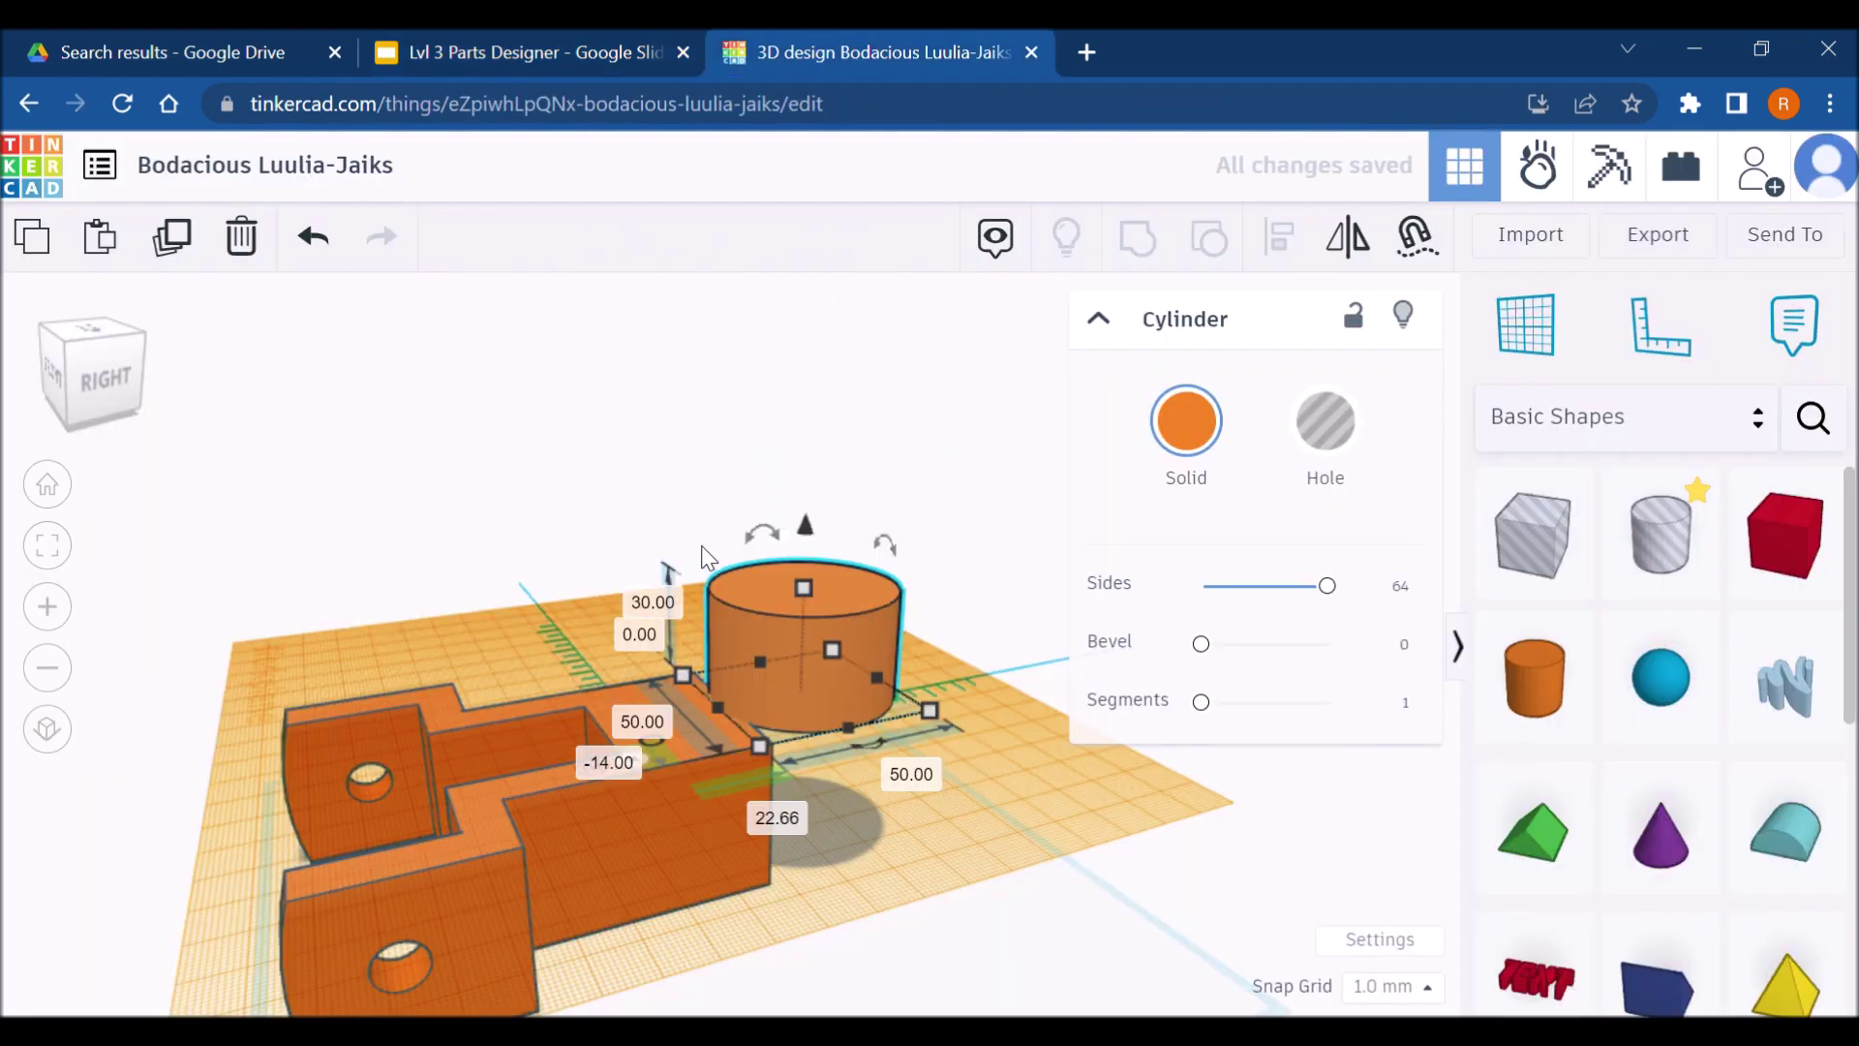
key(ctrl+z)
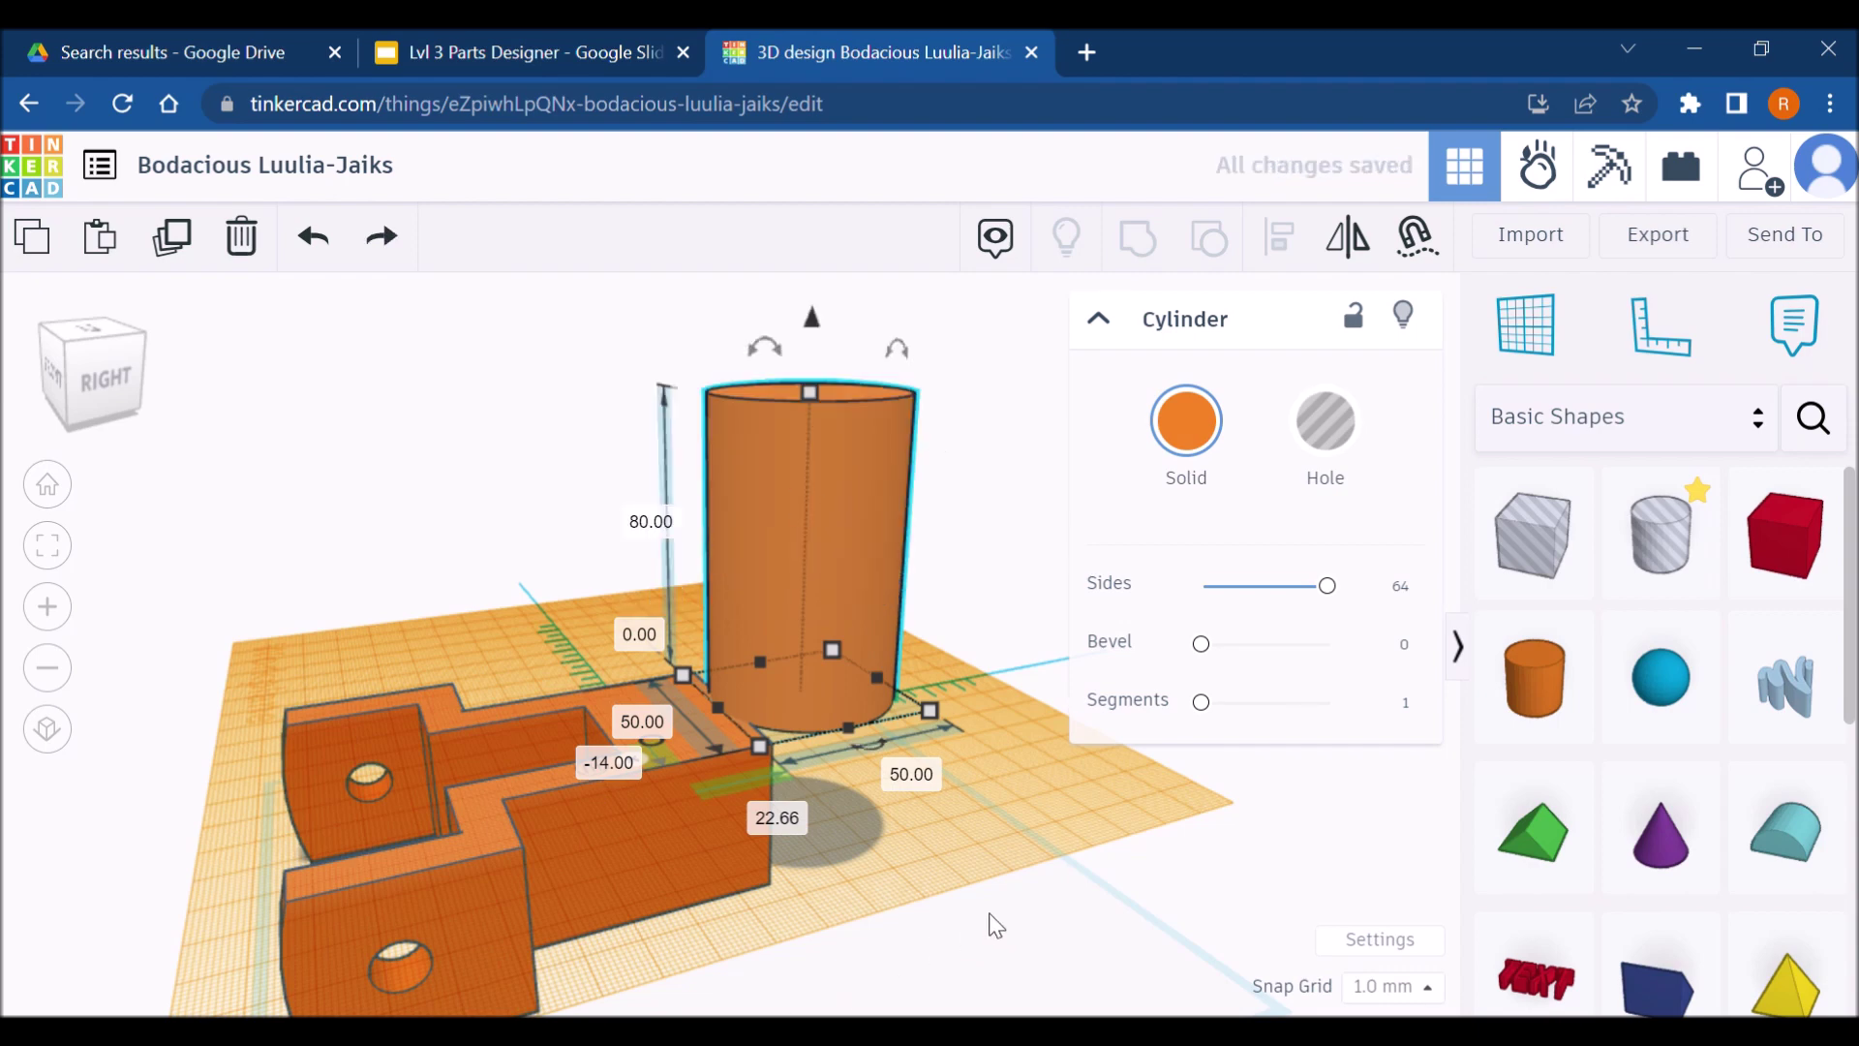
Sink the 80 mm cylinder 30 mm below the workplane and compare with the part 161 drawing
right_drag(995, 926, 968, 1017)
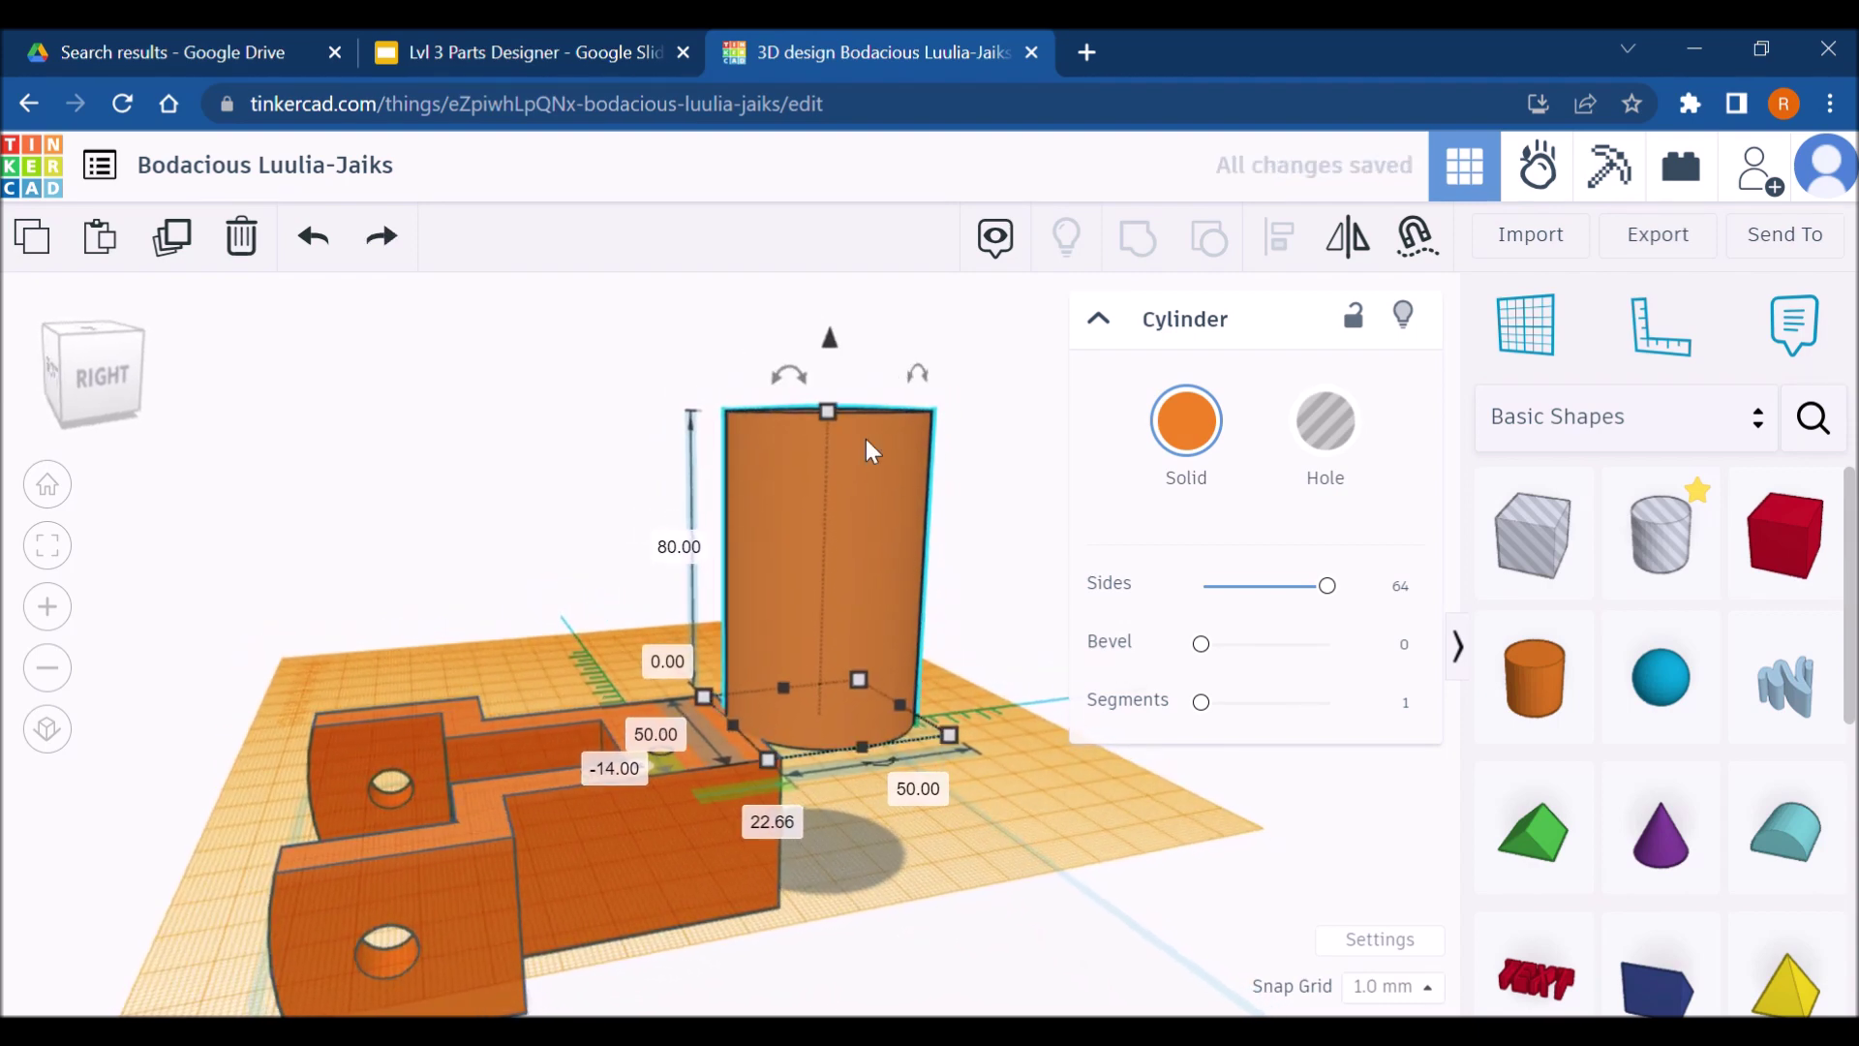
right_drag(765, 954, 736, 896)
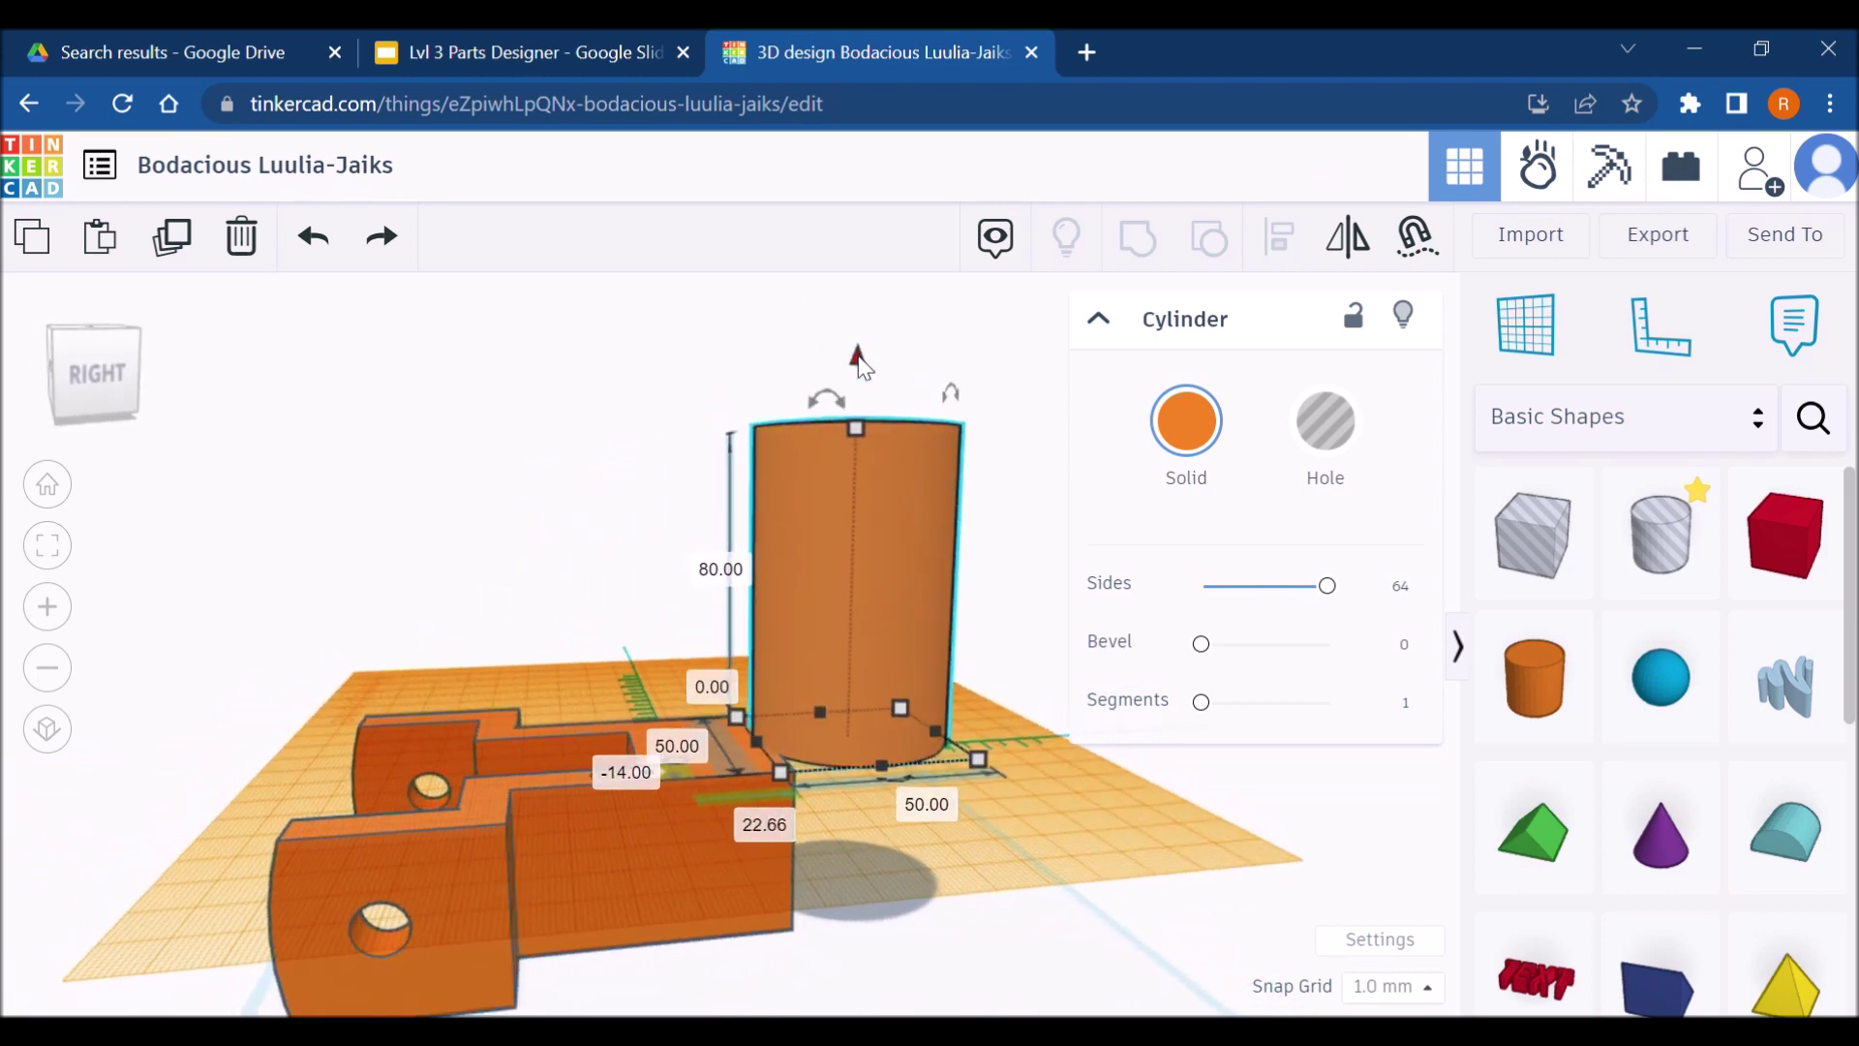
drag(862, 366, 931, 283)
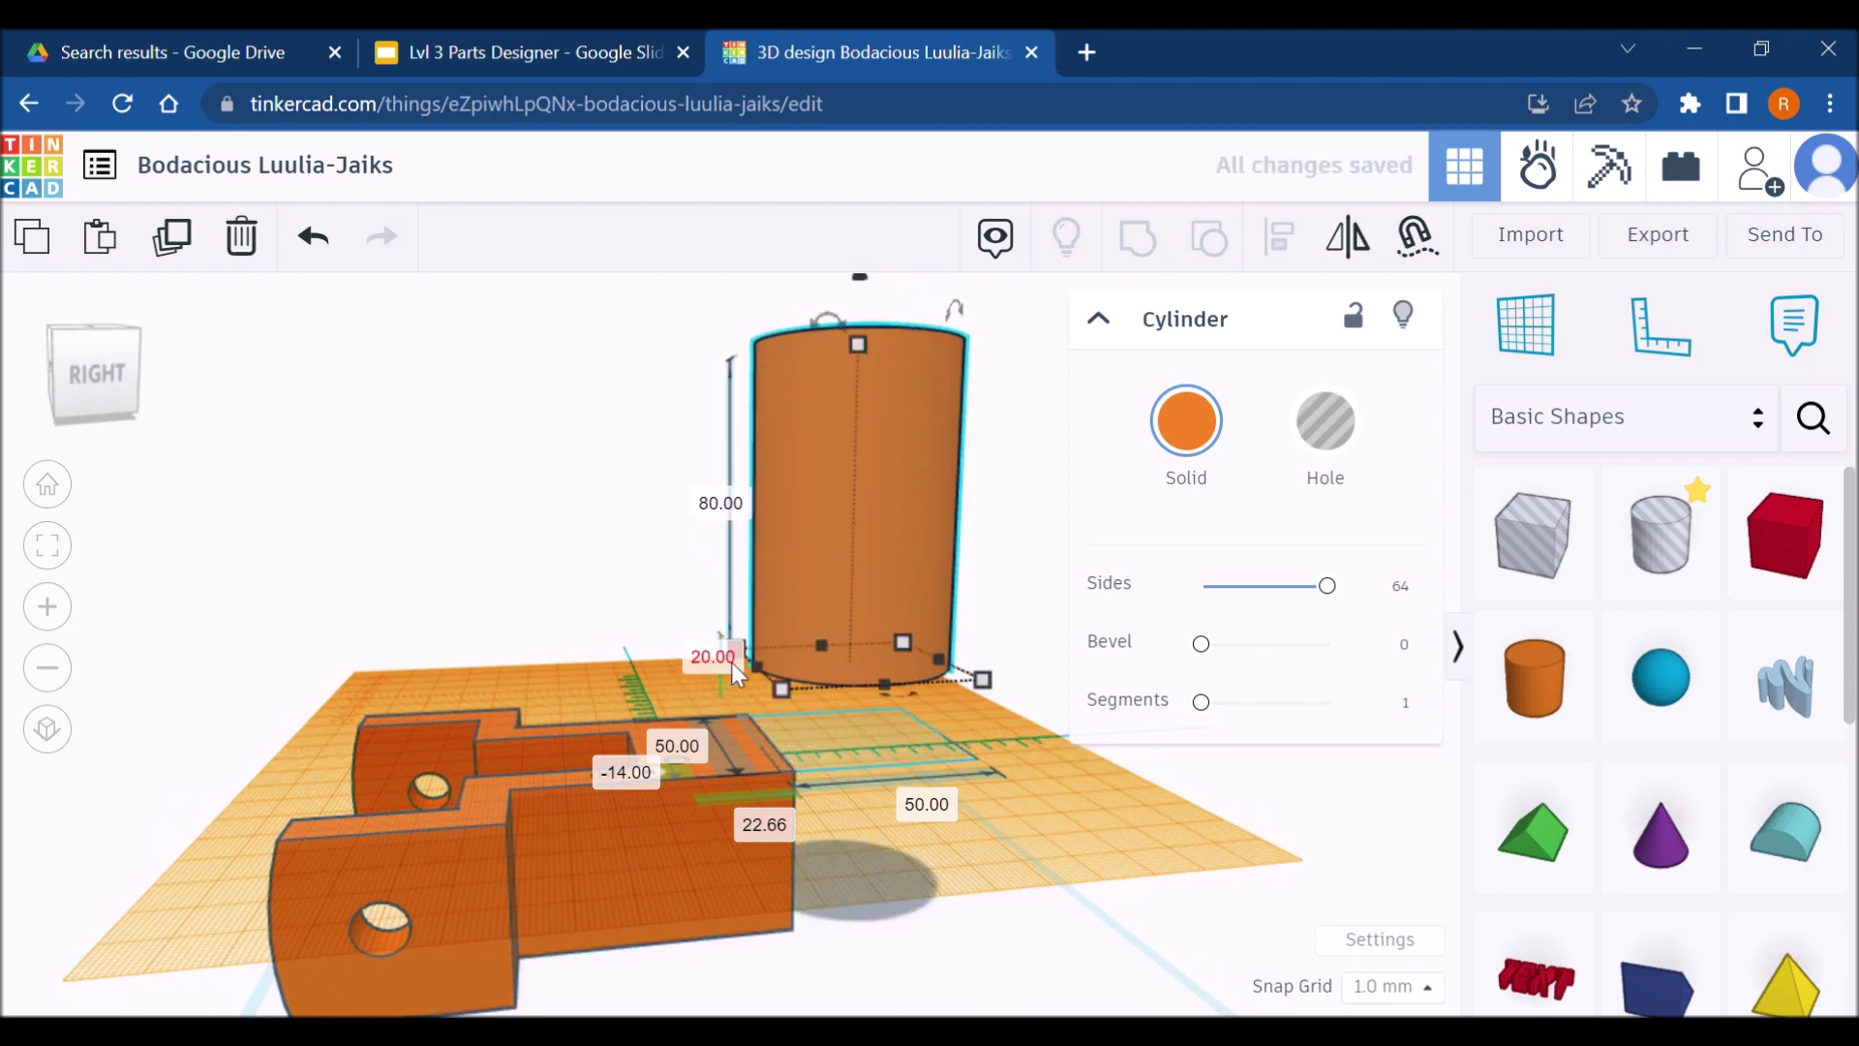
scroll(731, 662, down, 2)
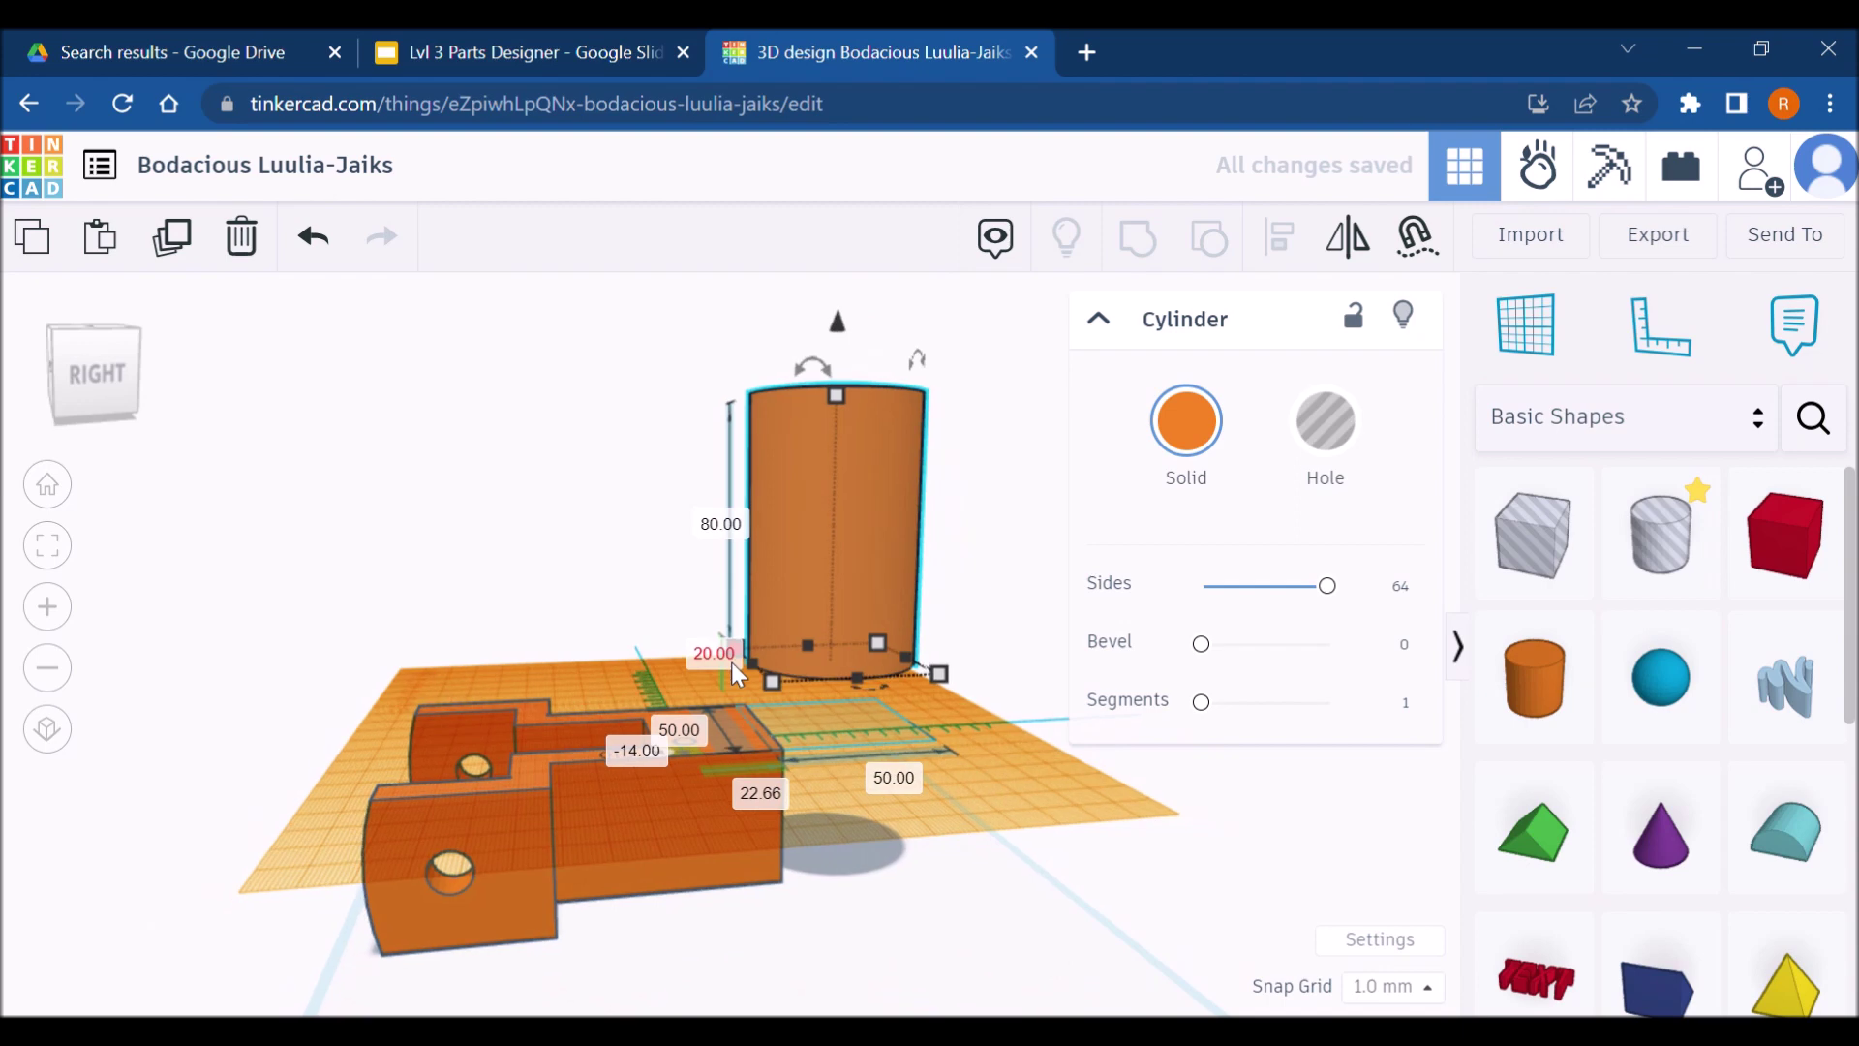
text(-20)
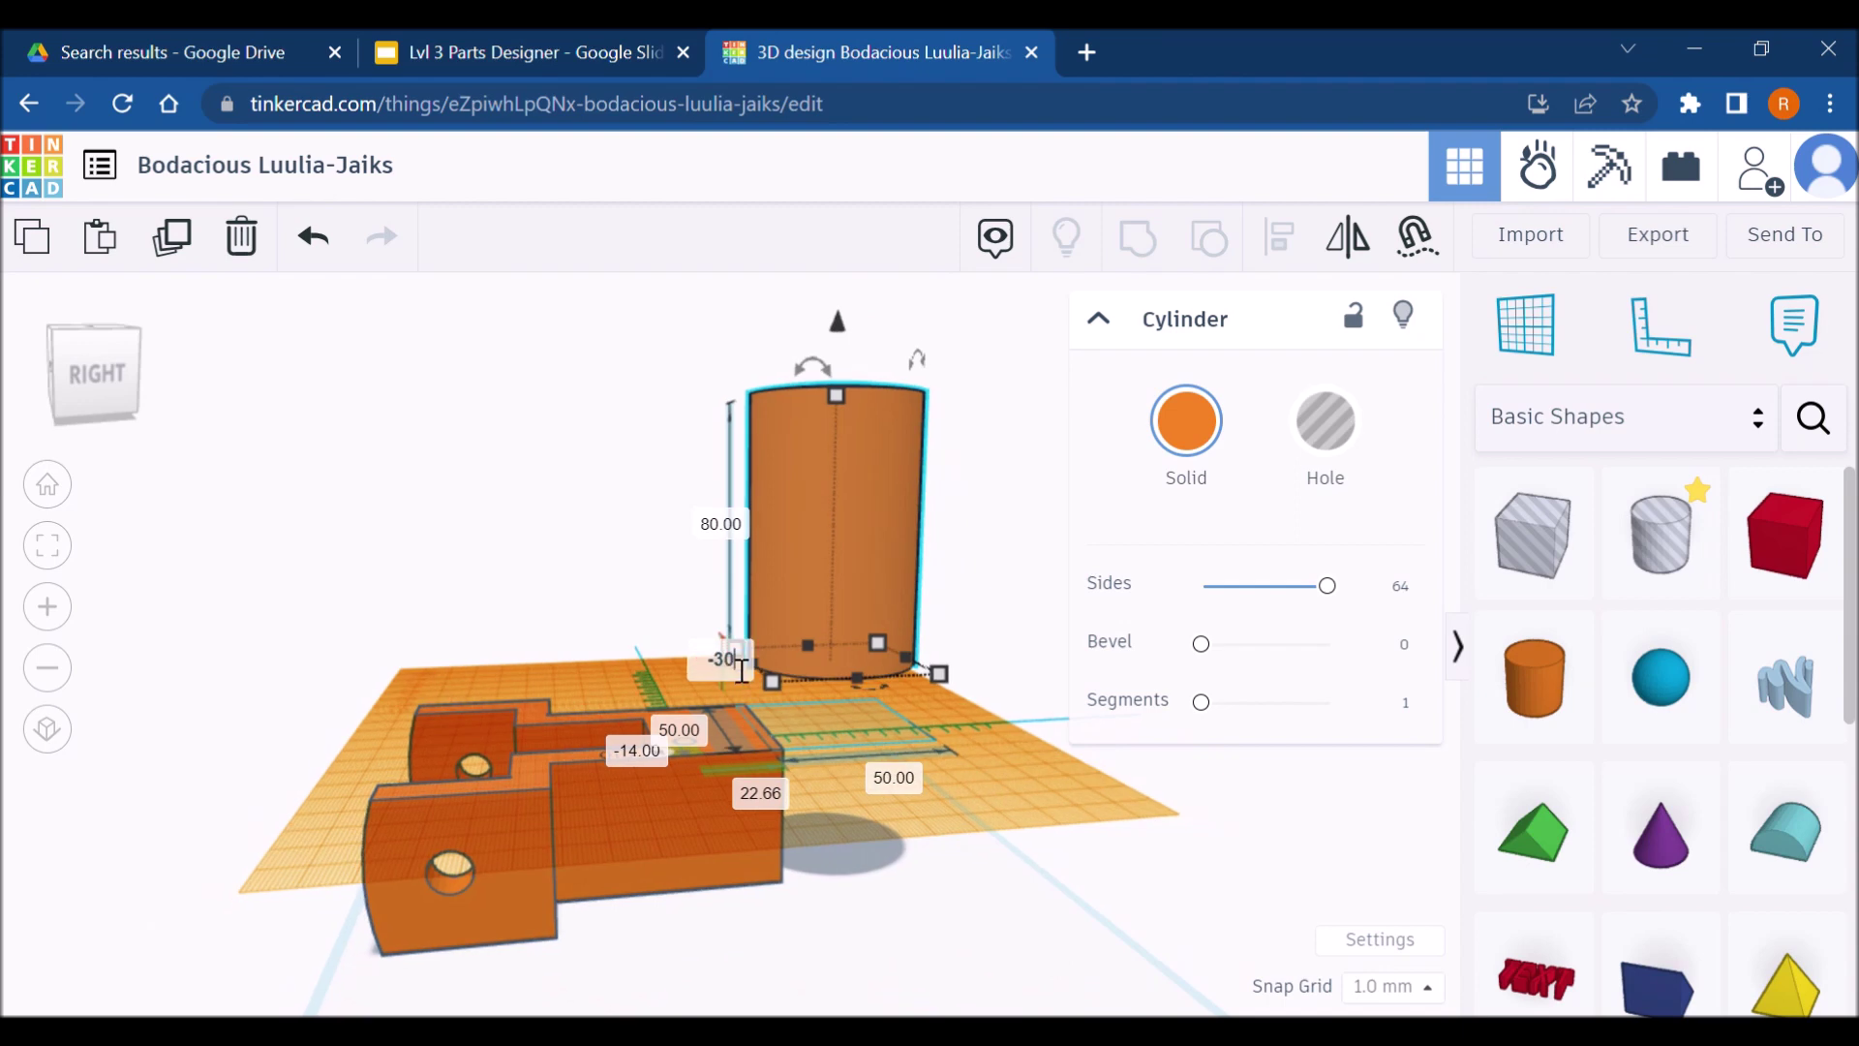
key(Return)
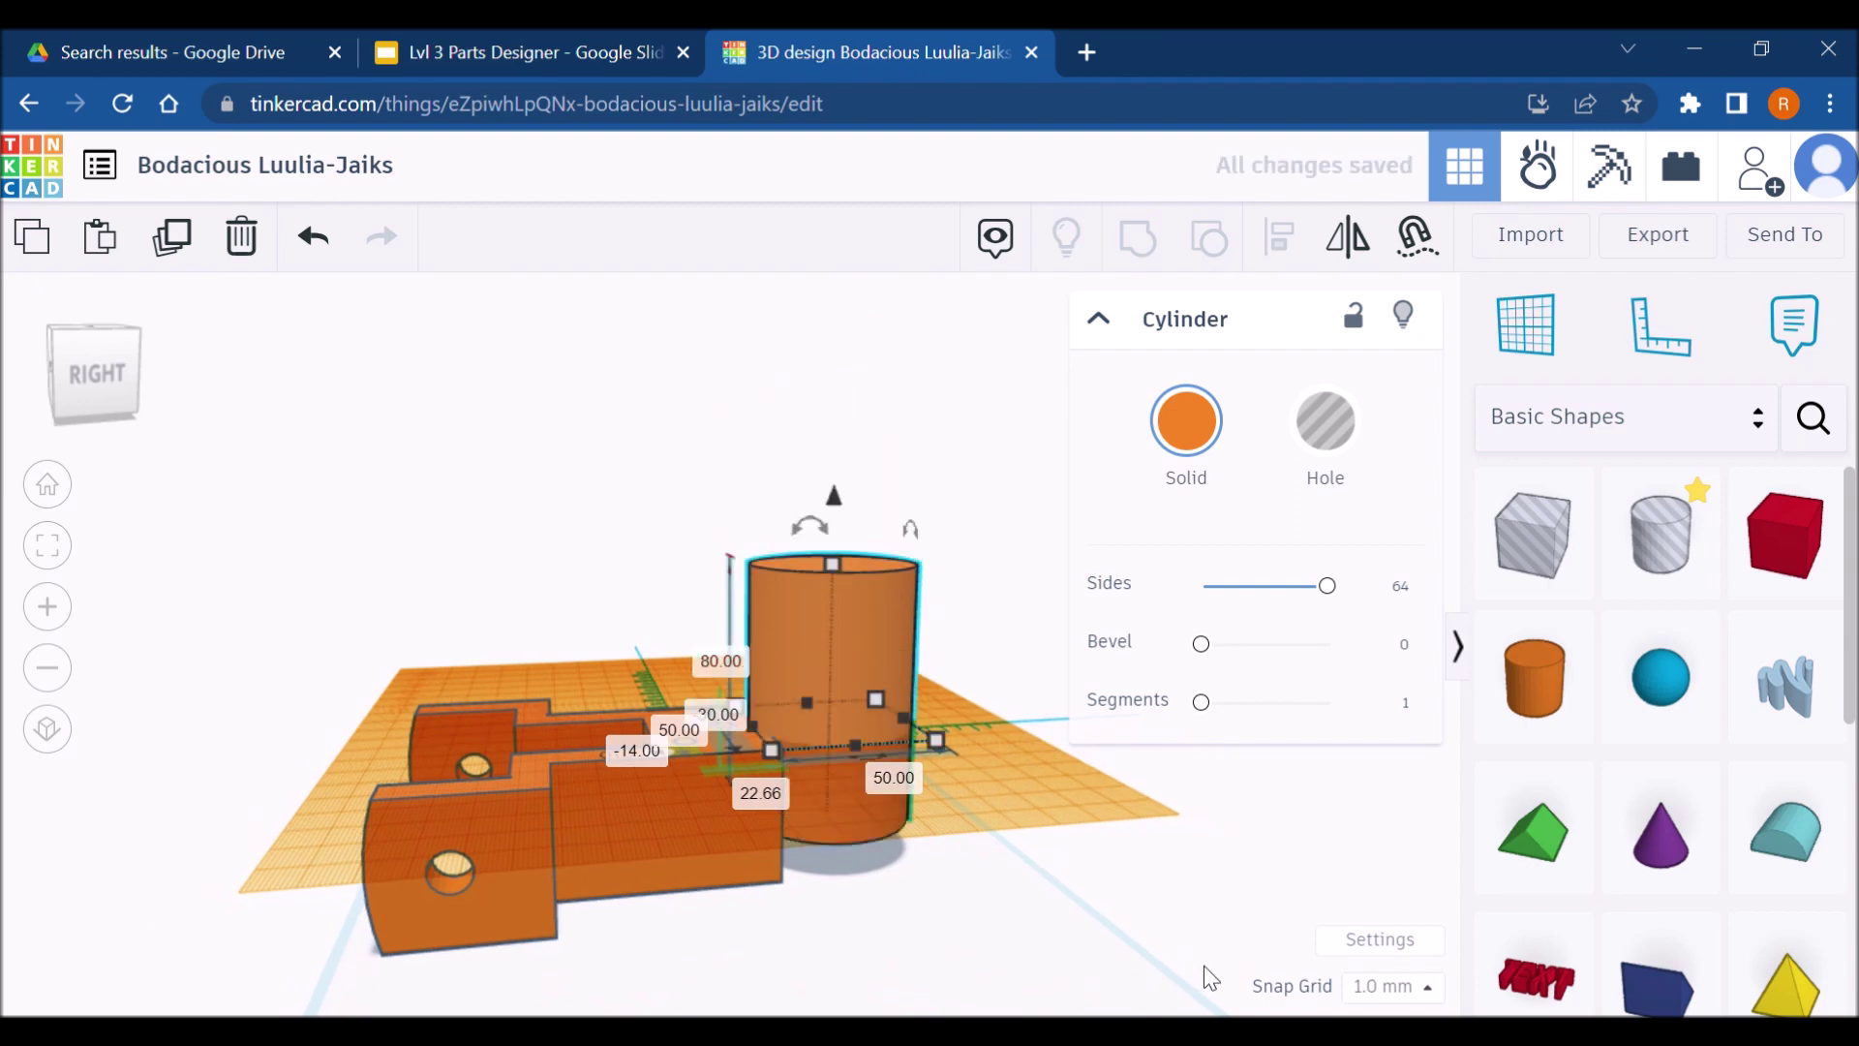
right_drag(1205, 967, 1197, 917)
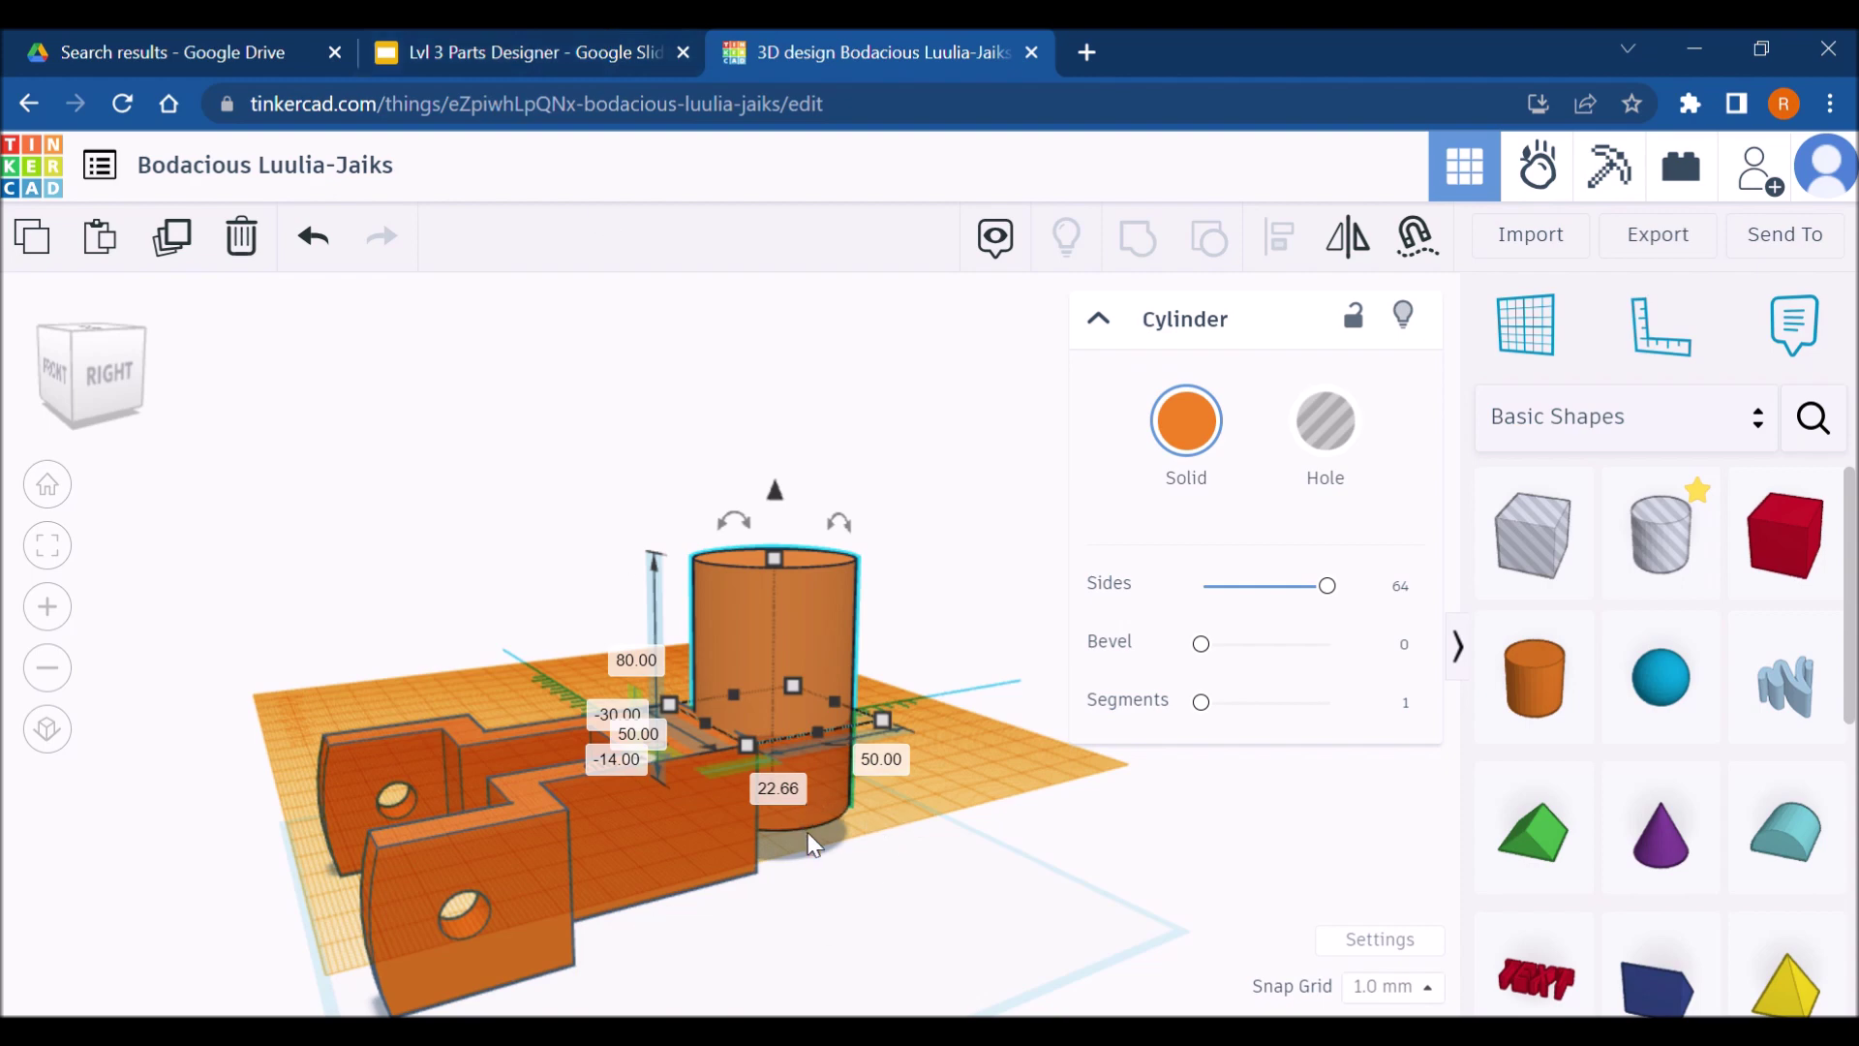
click(610, 46)
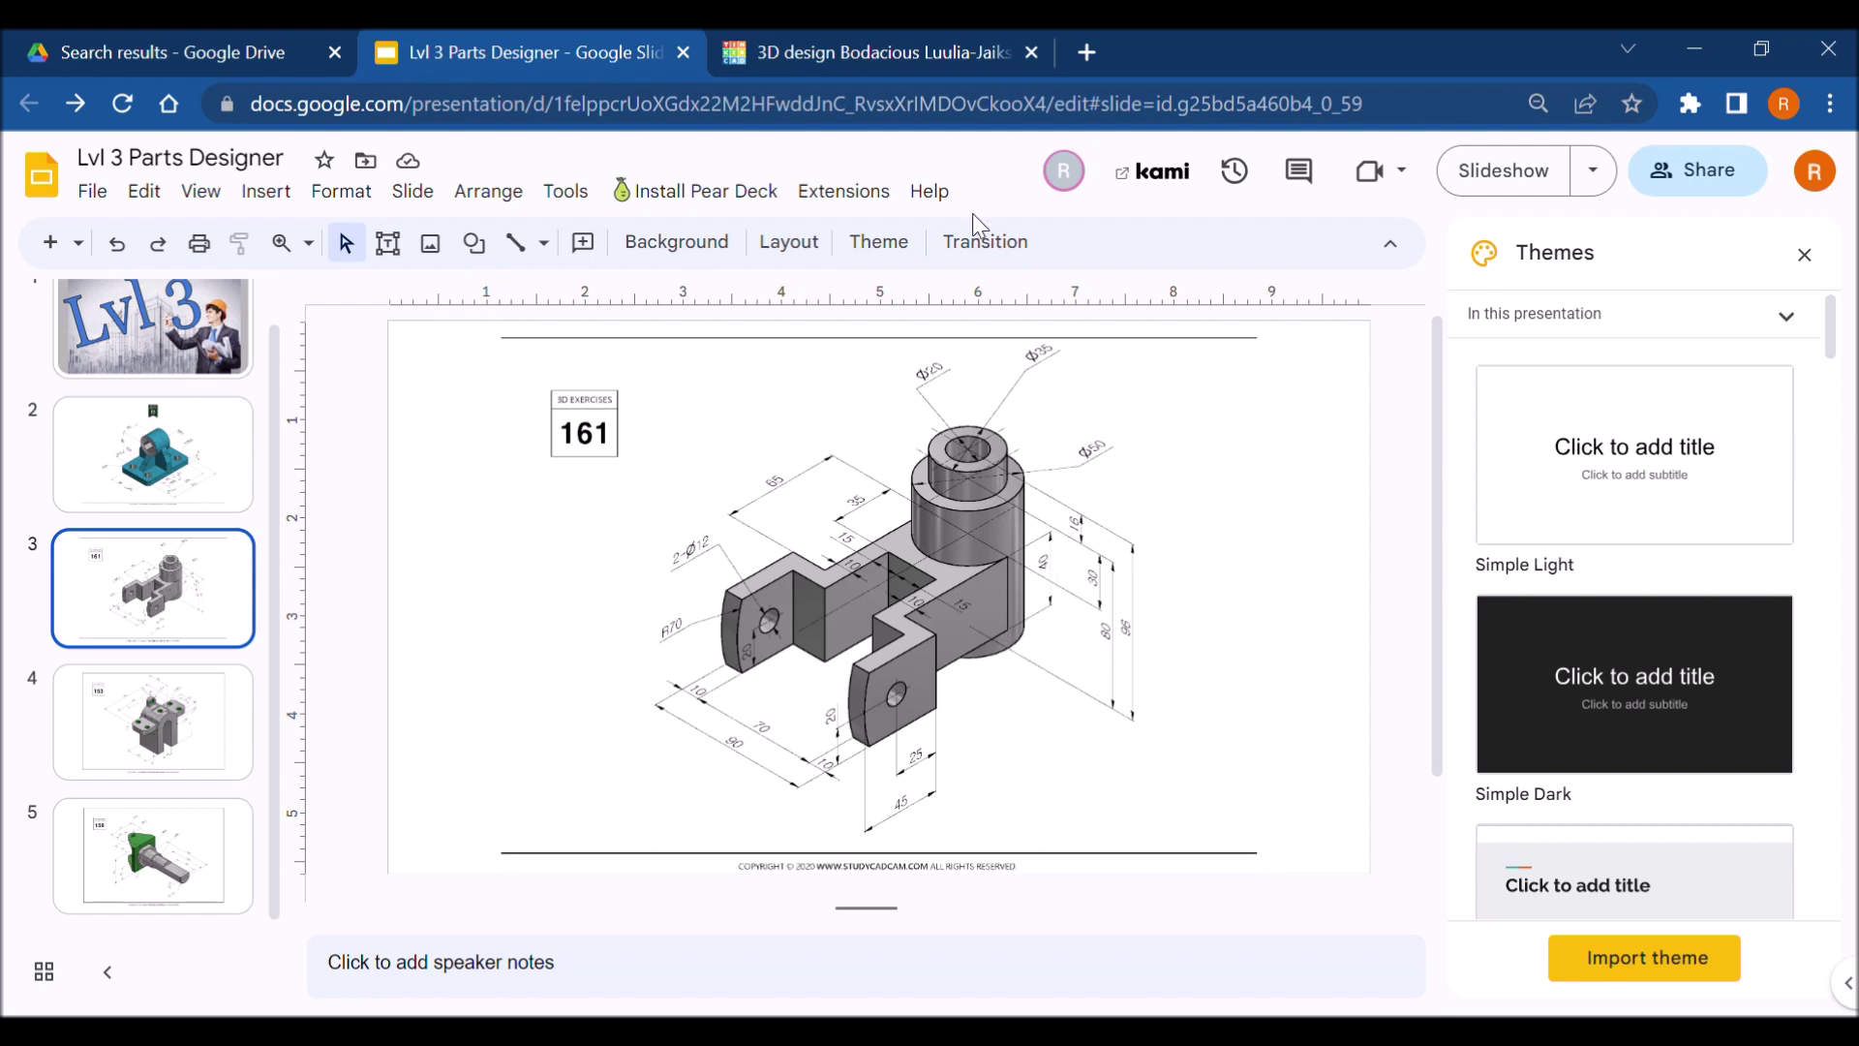
click(889, 60)
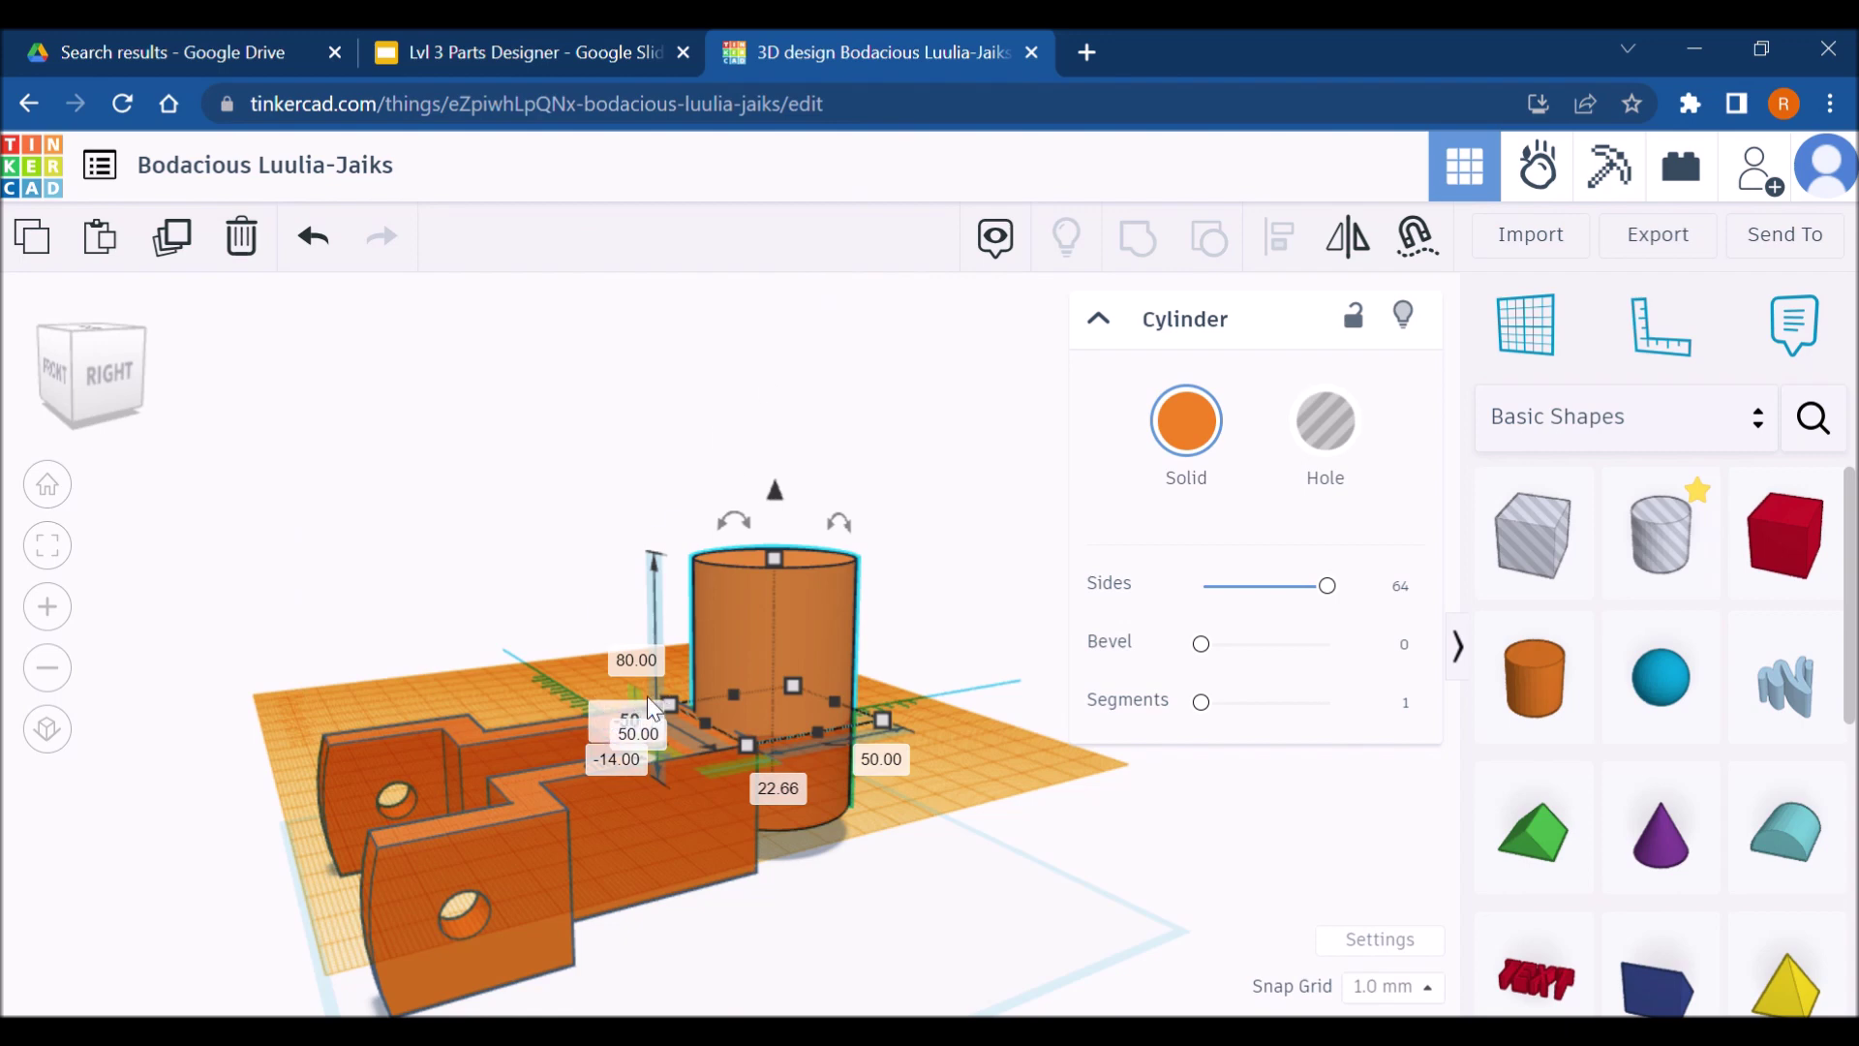
Commit the cylinder's new position against the arm block's end and reselect it
key(Return)
click(965, 912)
right_drag(965, 912, 951, 761)
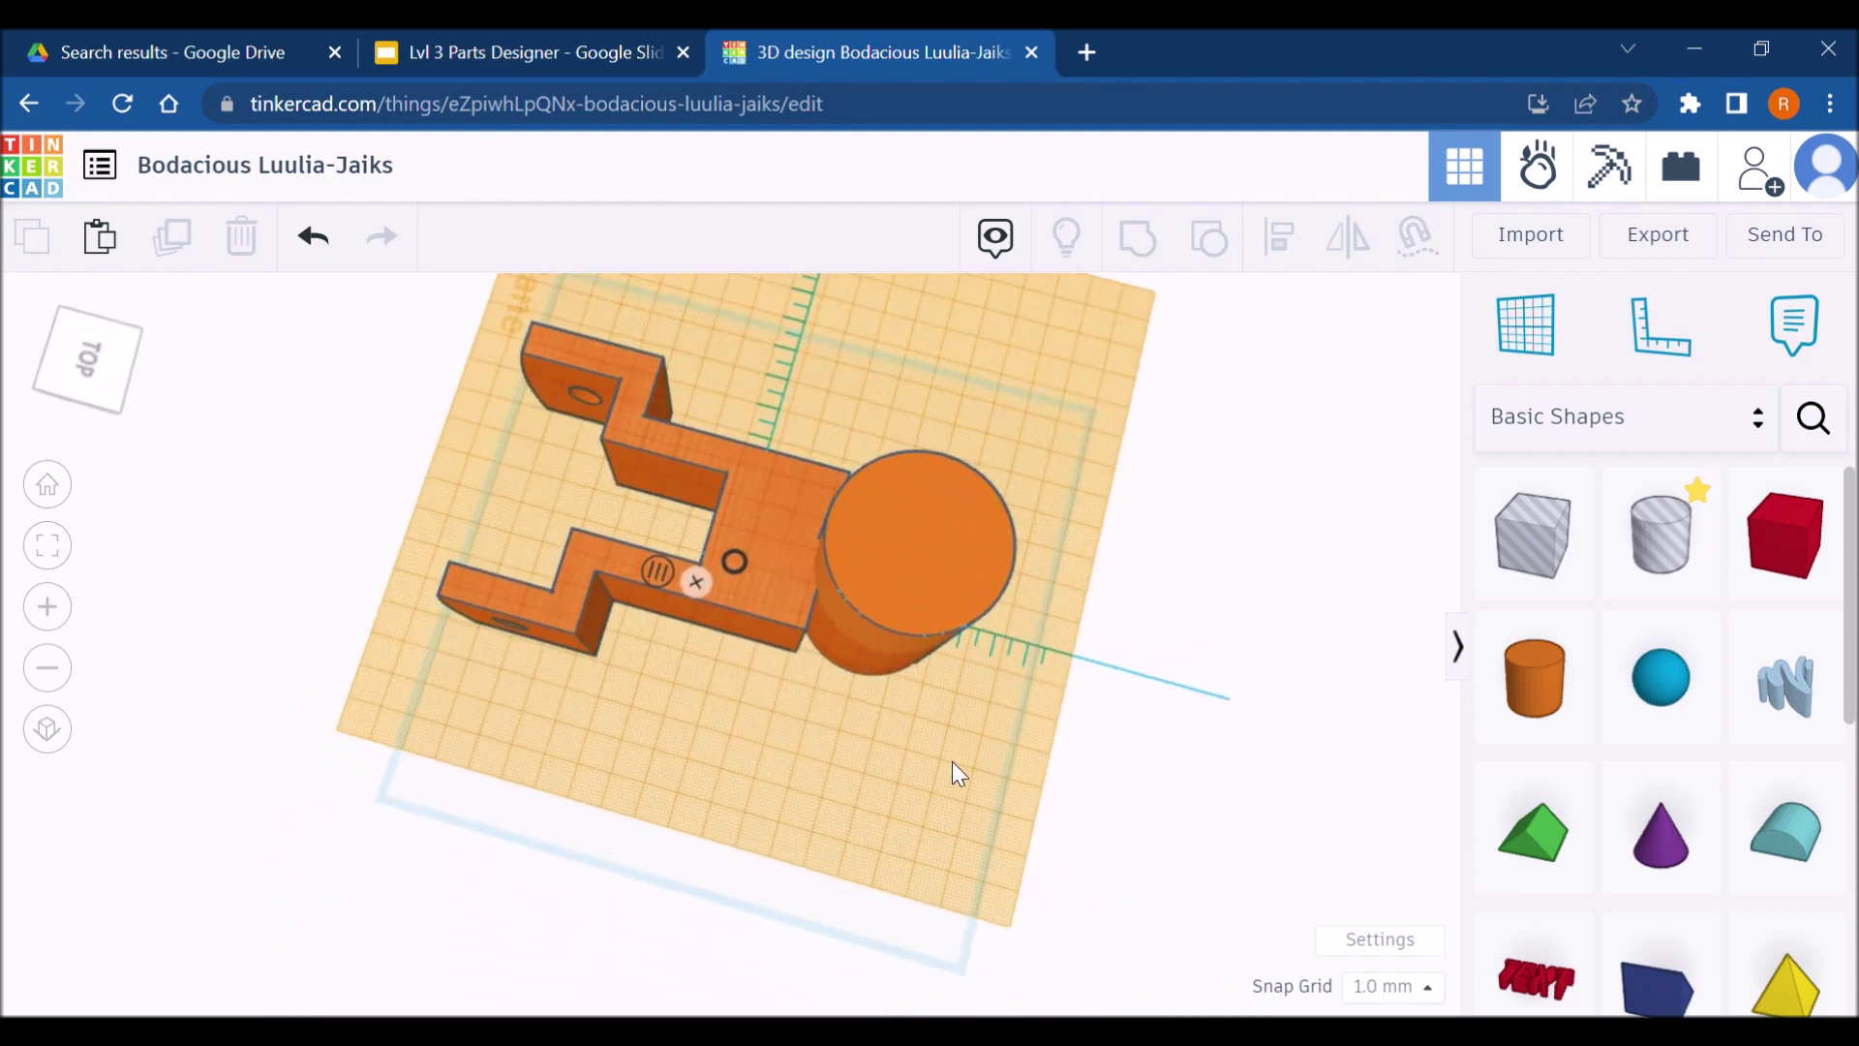
right_drag(864, 924, 838, 765)
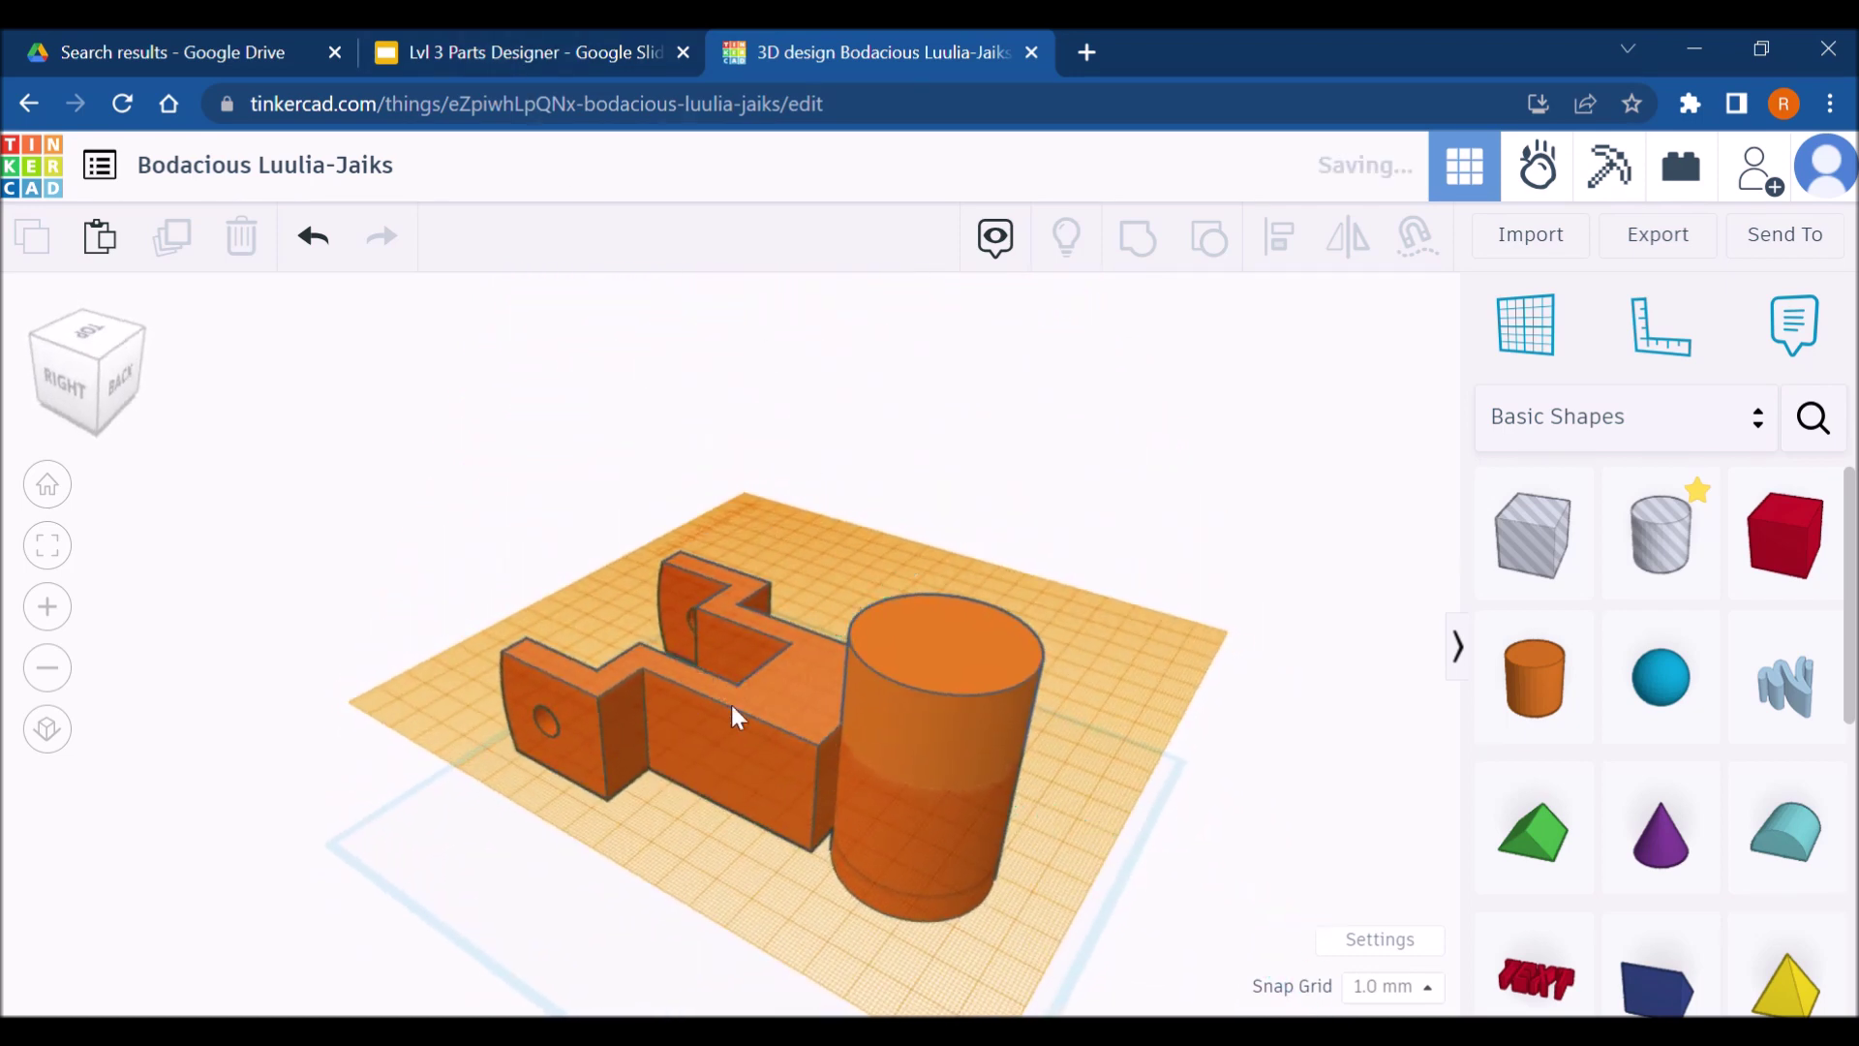
click(927, 778)
right_drag(1073, 910, 913, 905)
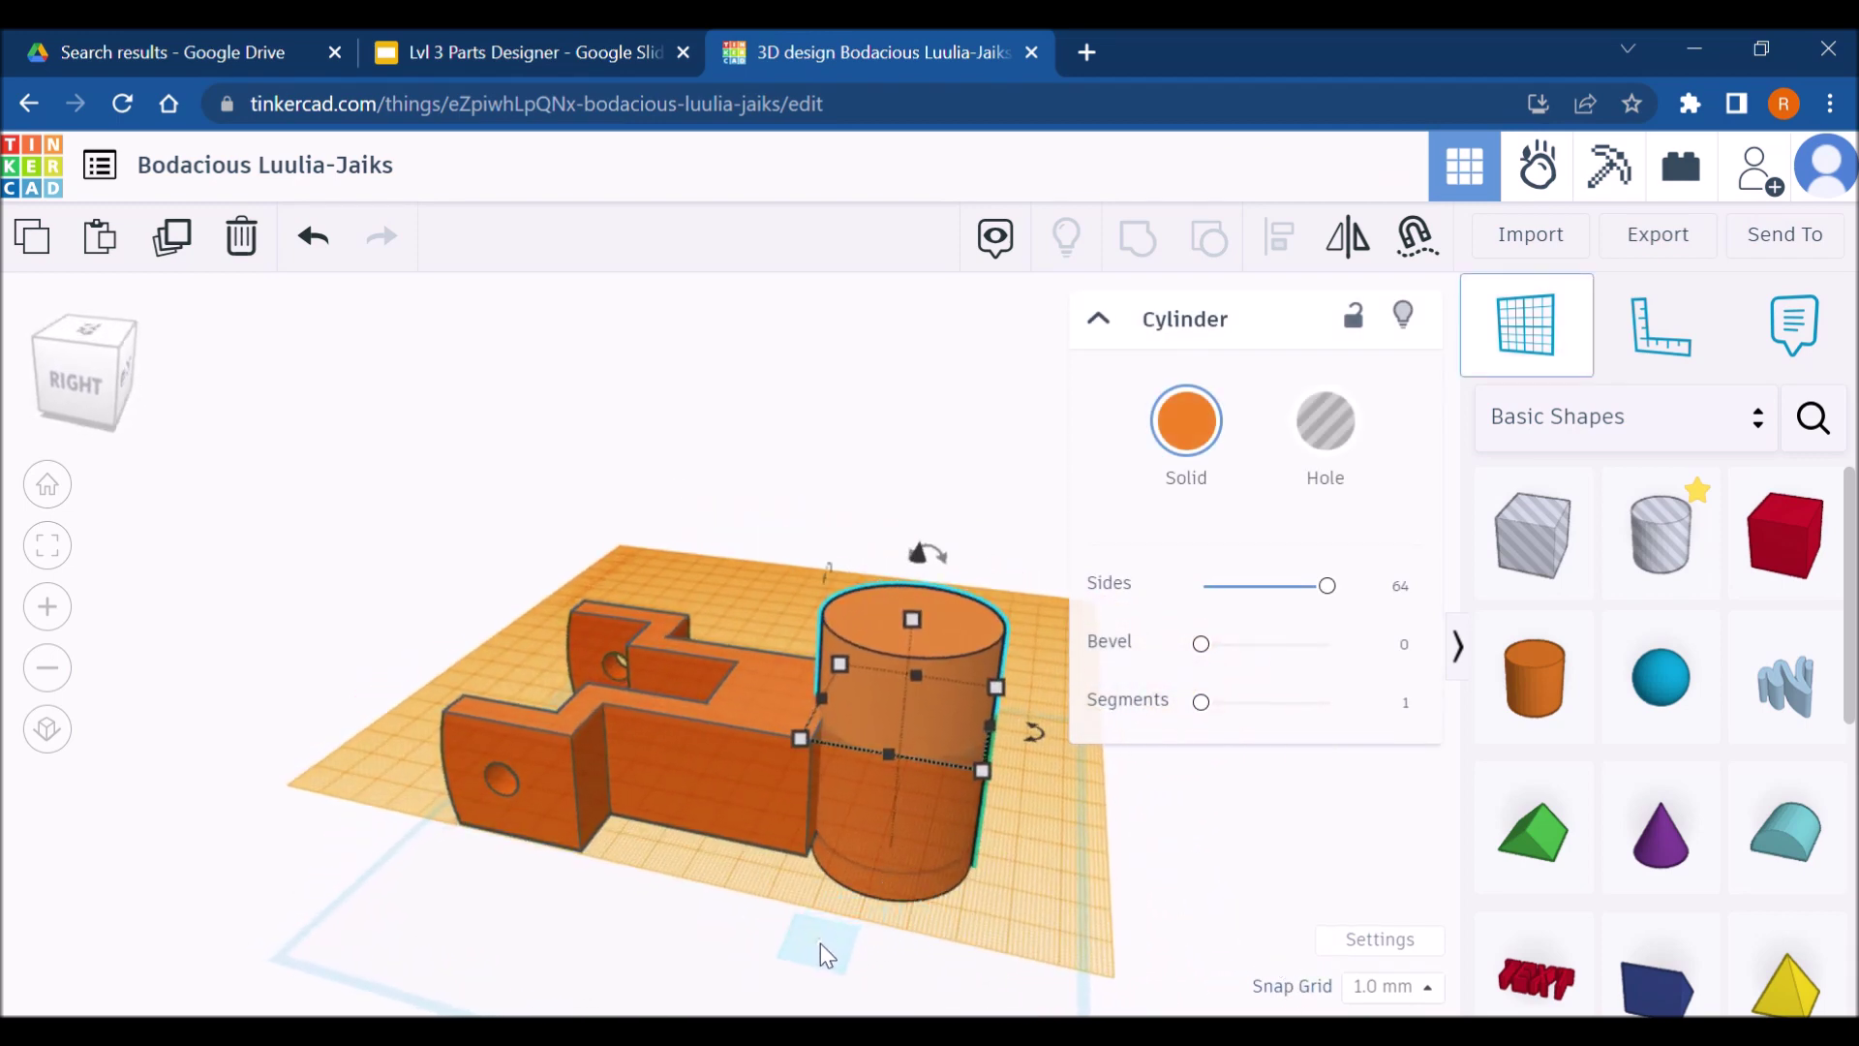
right_drag(821, 943, 851, 805)
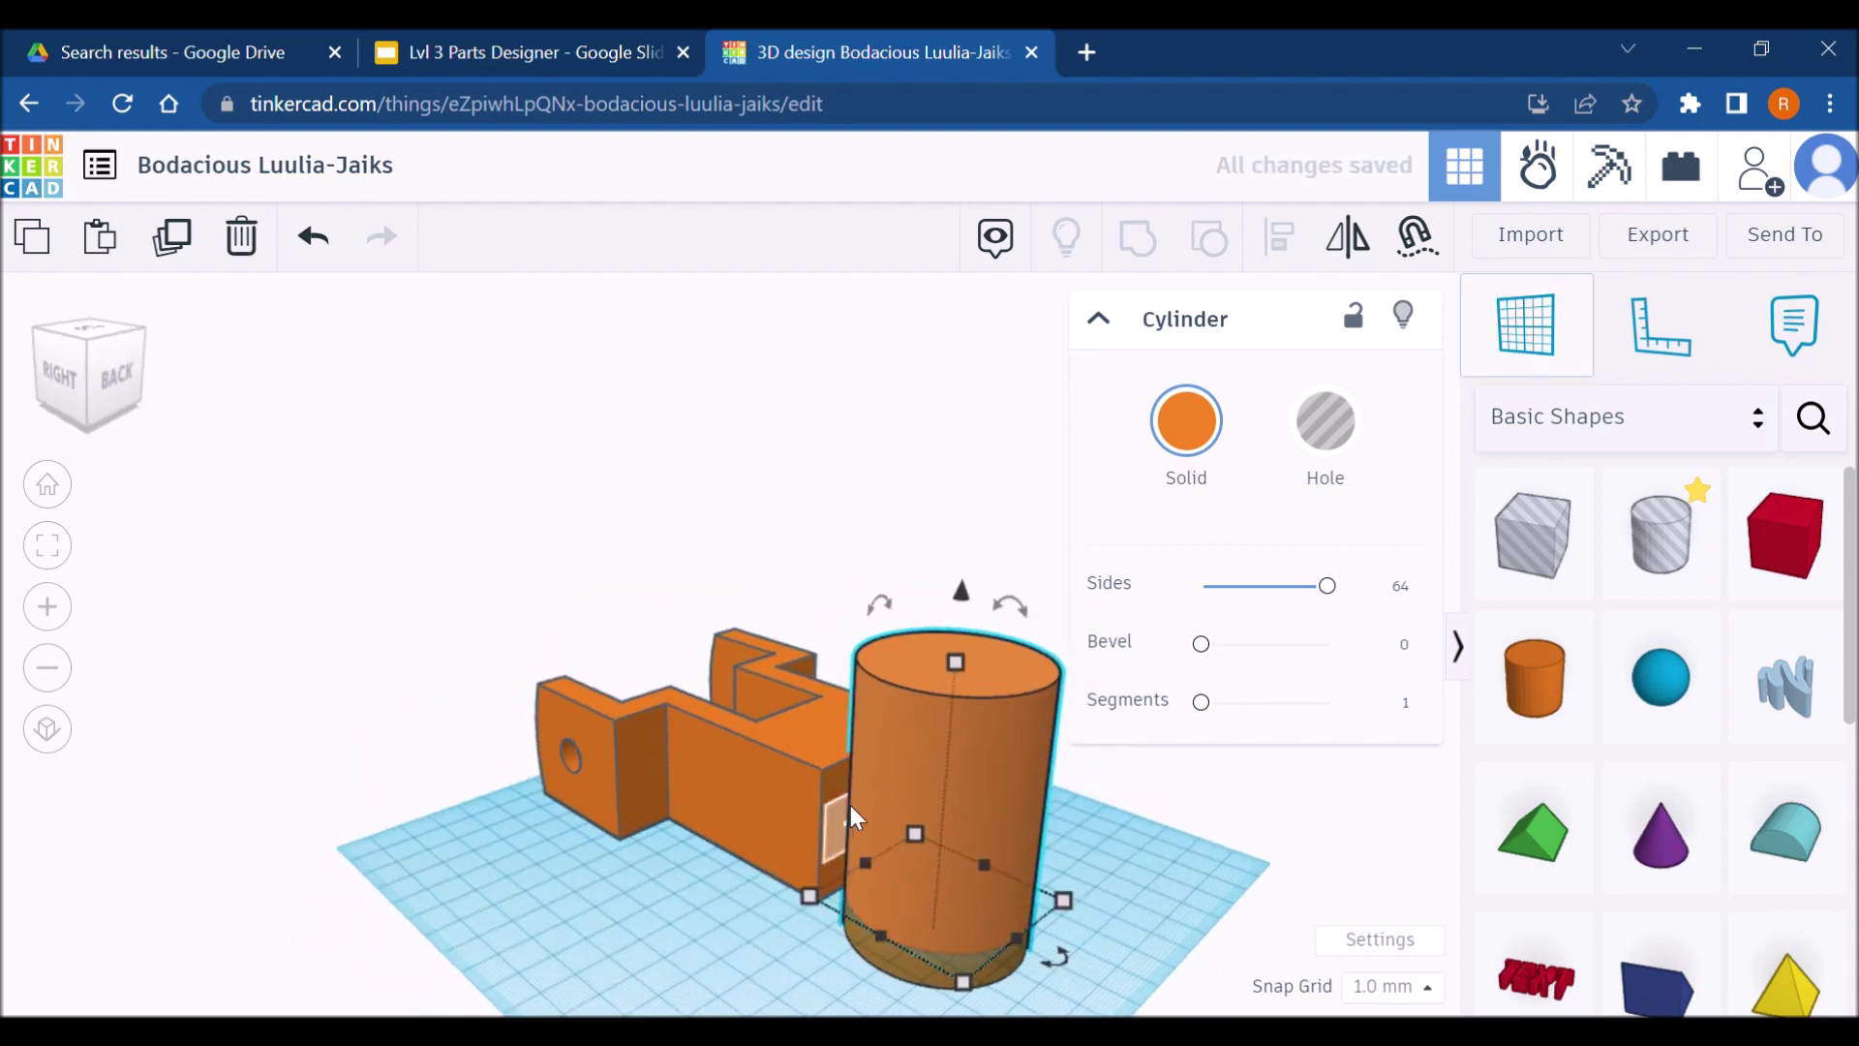
Place a workplane on the arm block's side face and select the cylinder
click(835, 806)
click(736, 886)
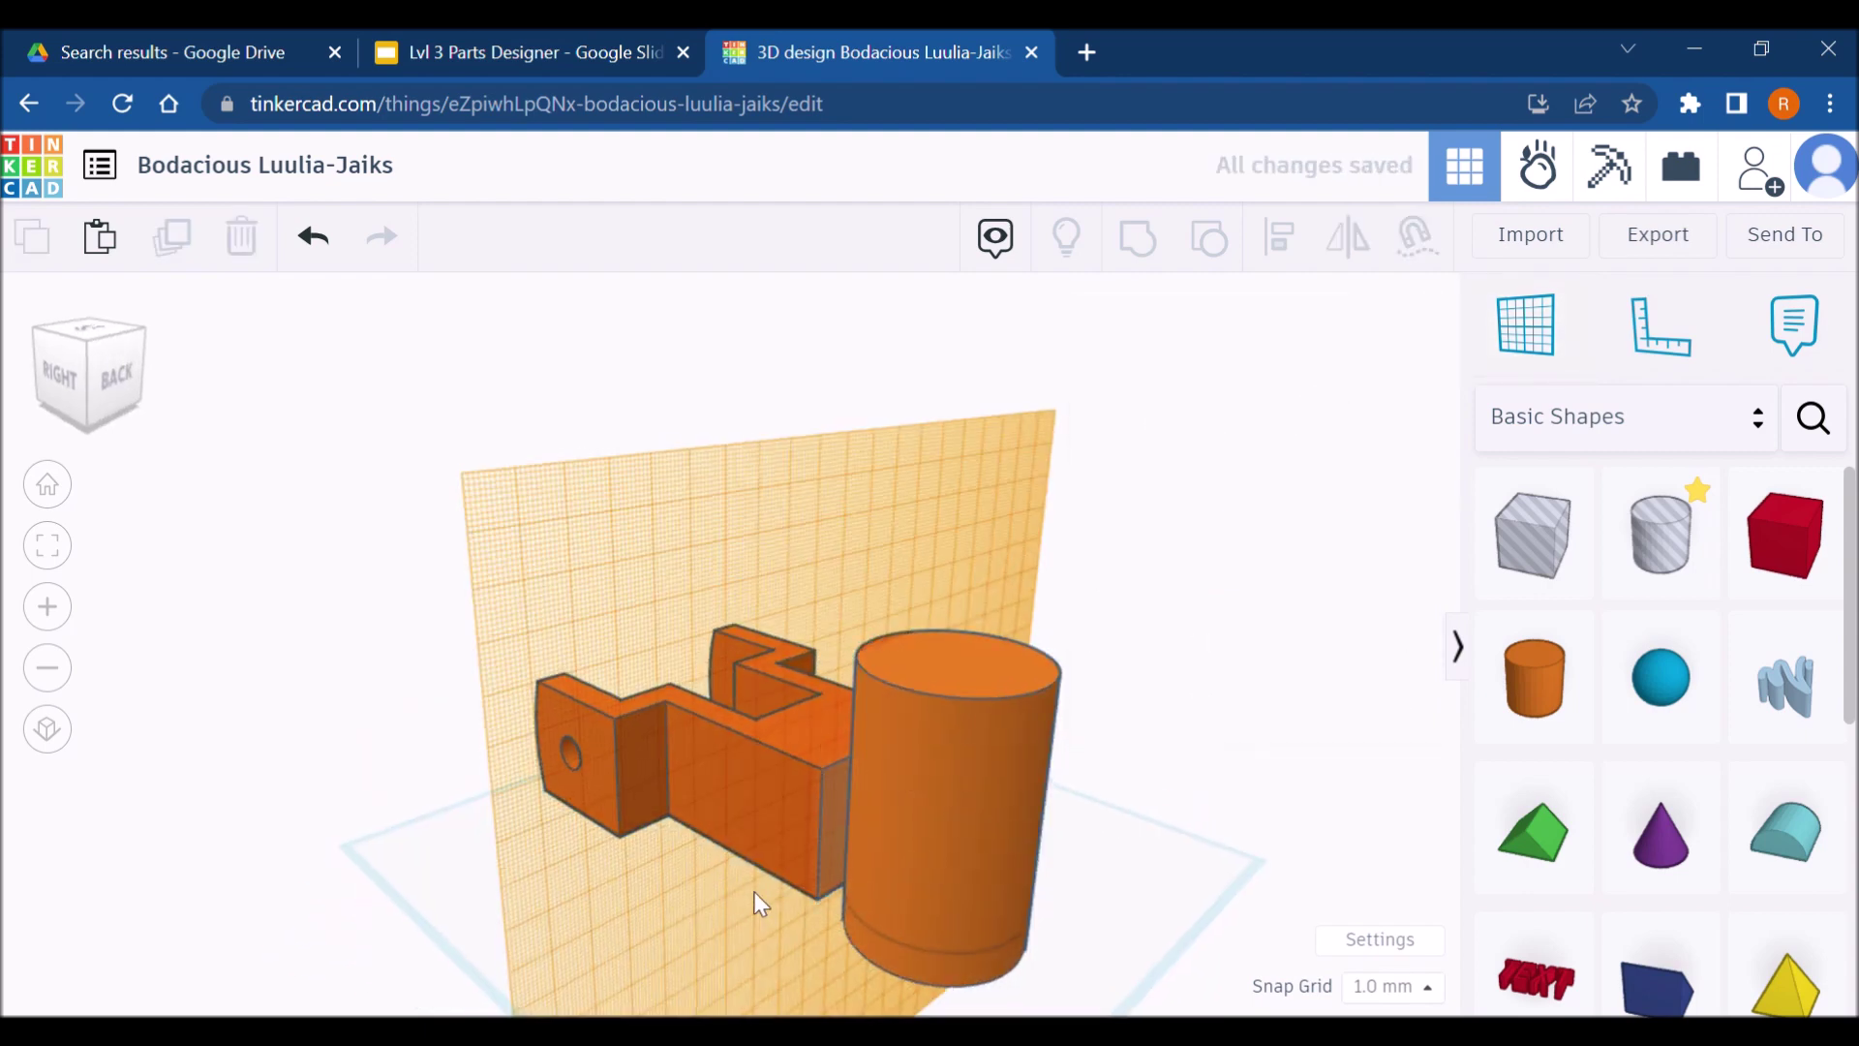
right_drag(753, 892, 921, 755)
click(966, 641)
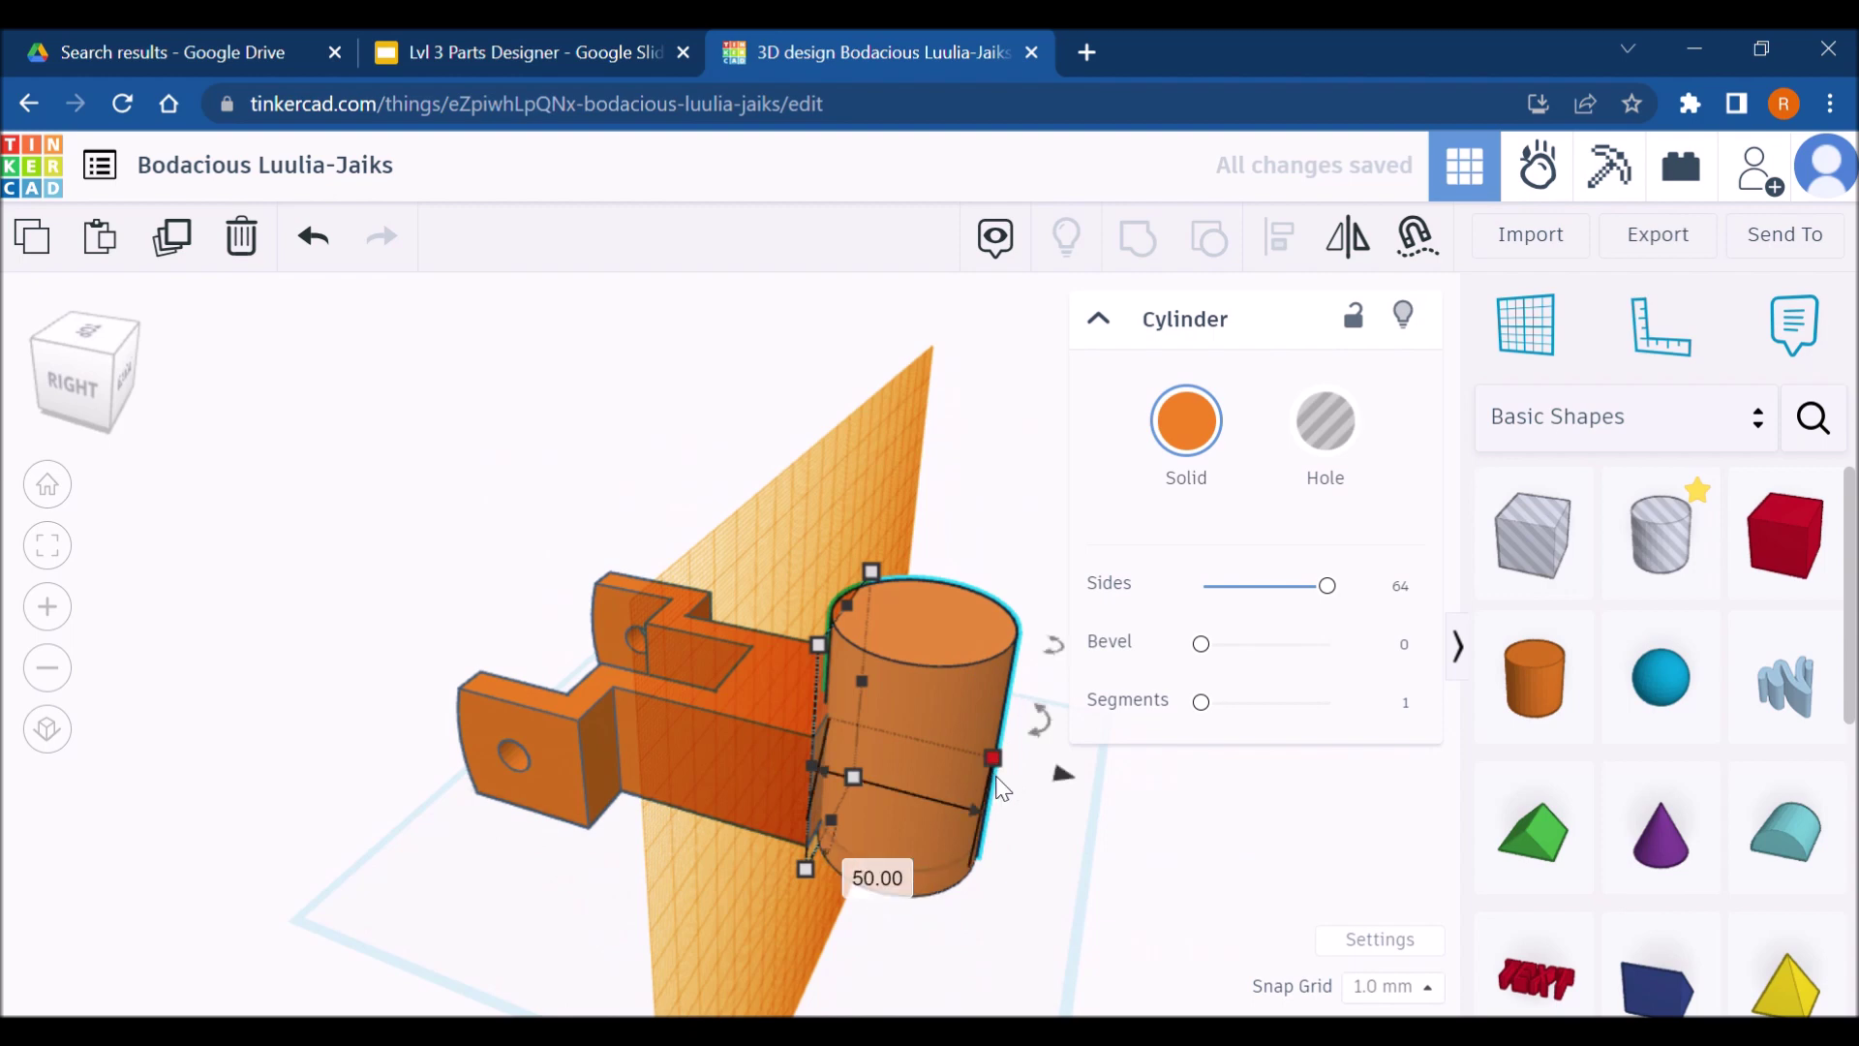
right_drag(1046, 868, 1088, 865)
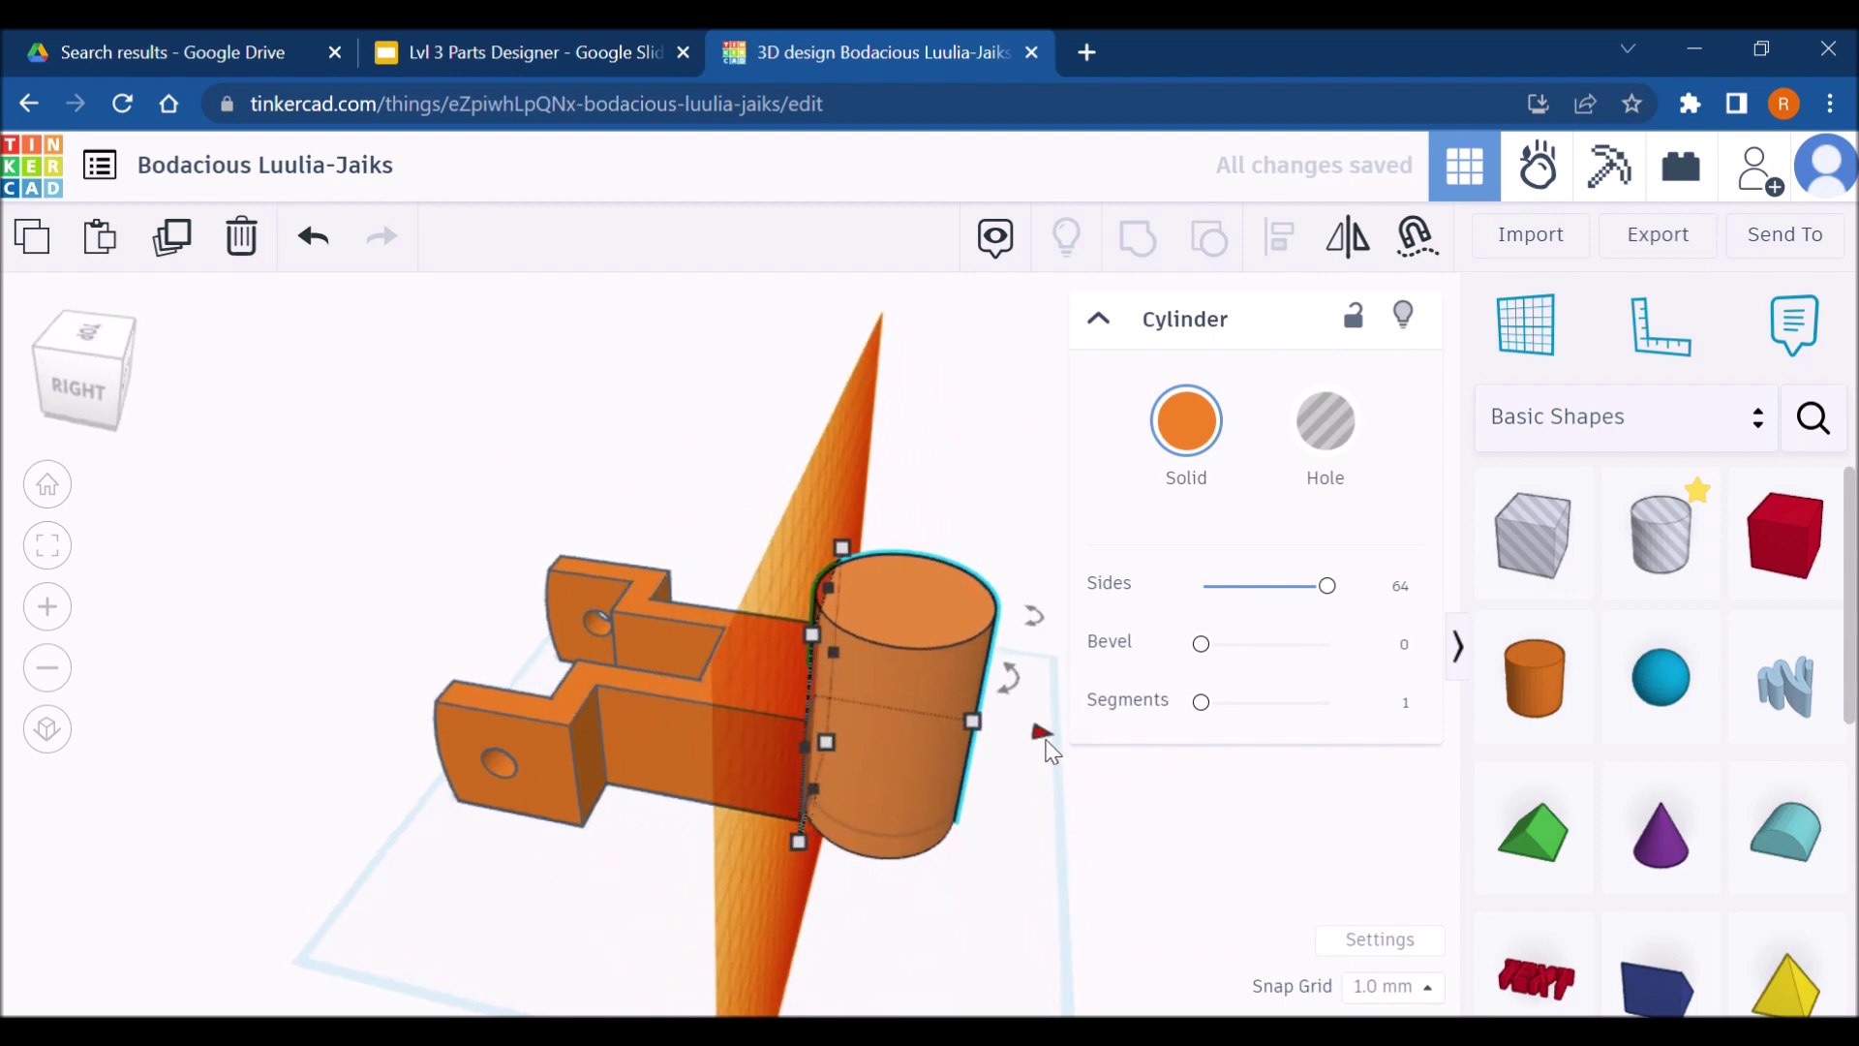
Slide the cylinder to a -25 mm offset from the side face, then select both shapes
drag(1047, 743, 976, 729)
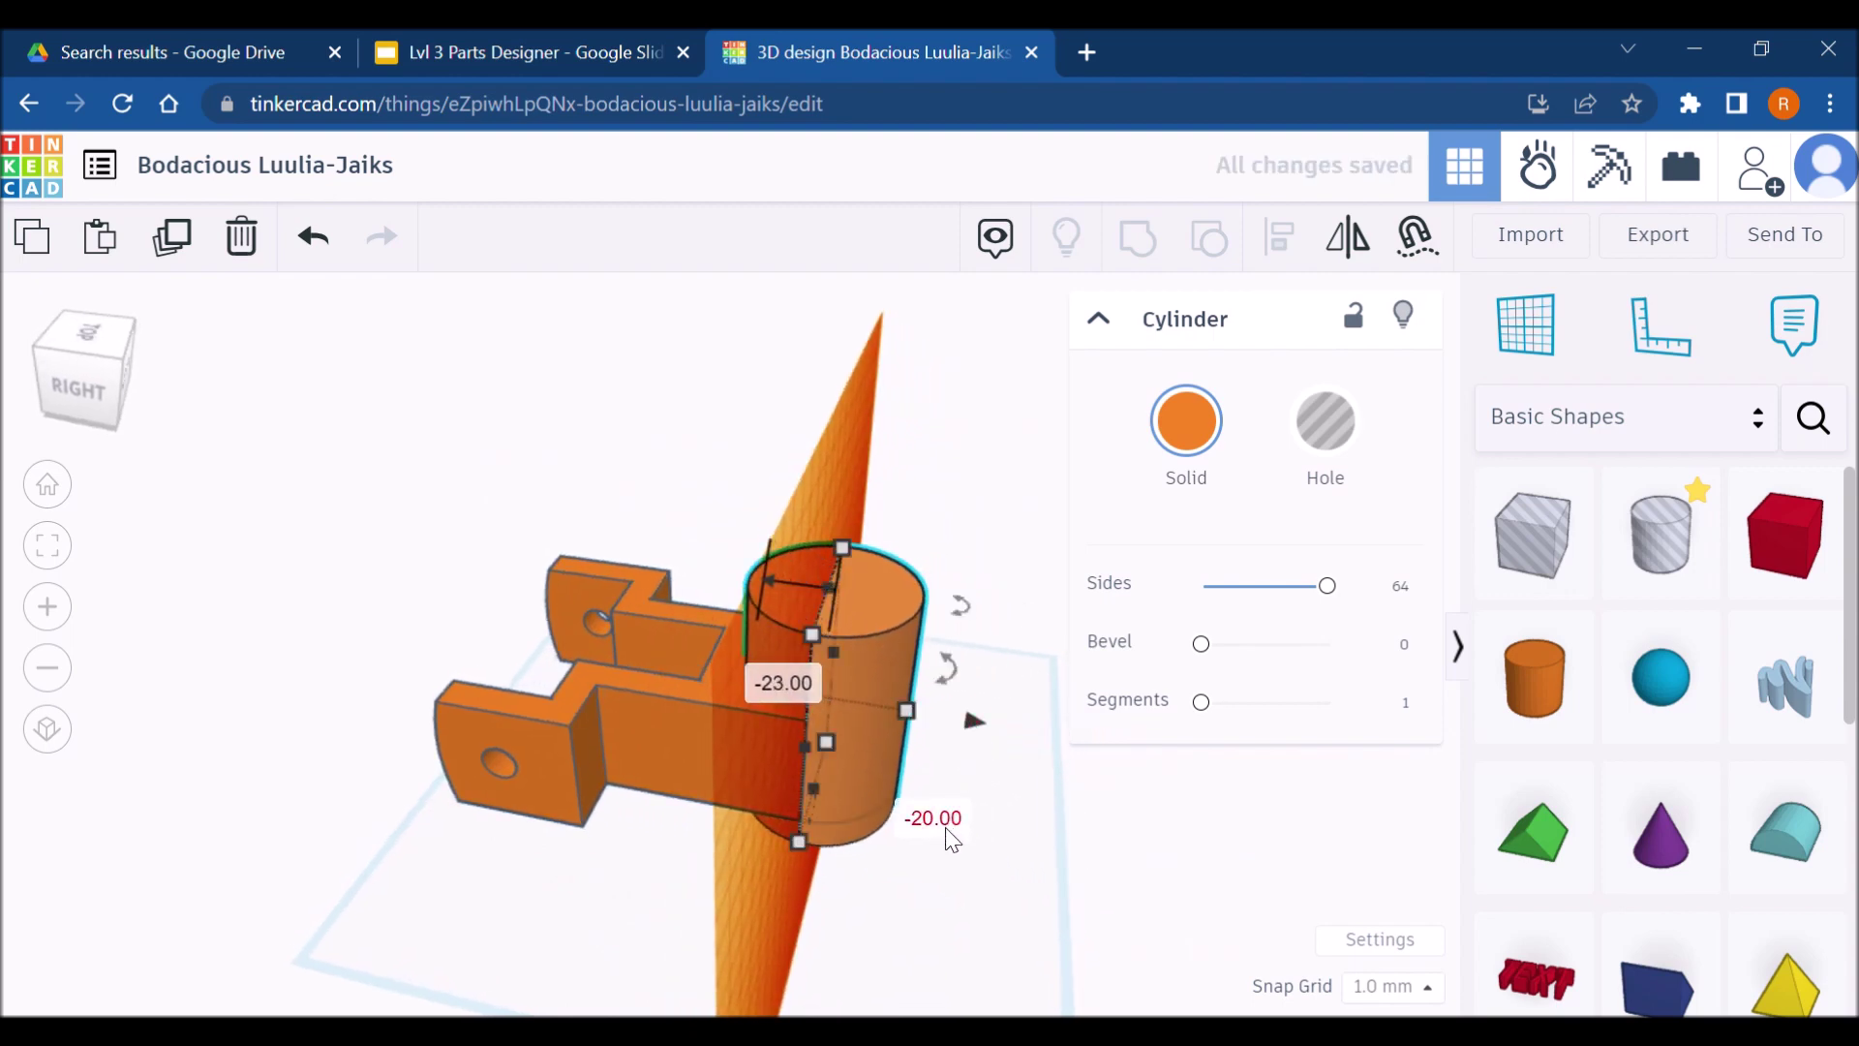
click(953, 839)
text(-25)
key(Return)
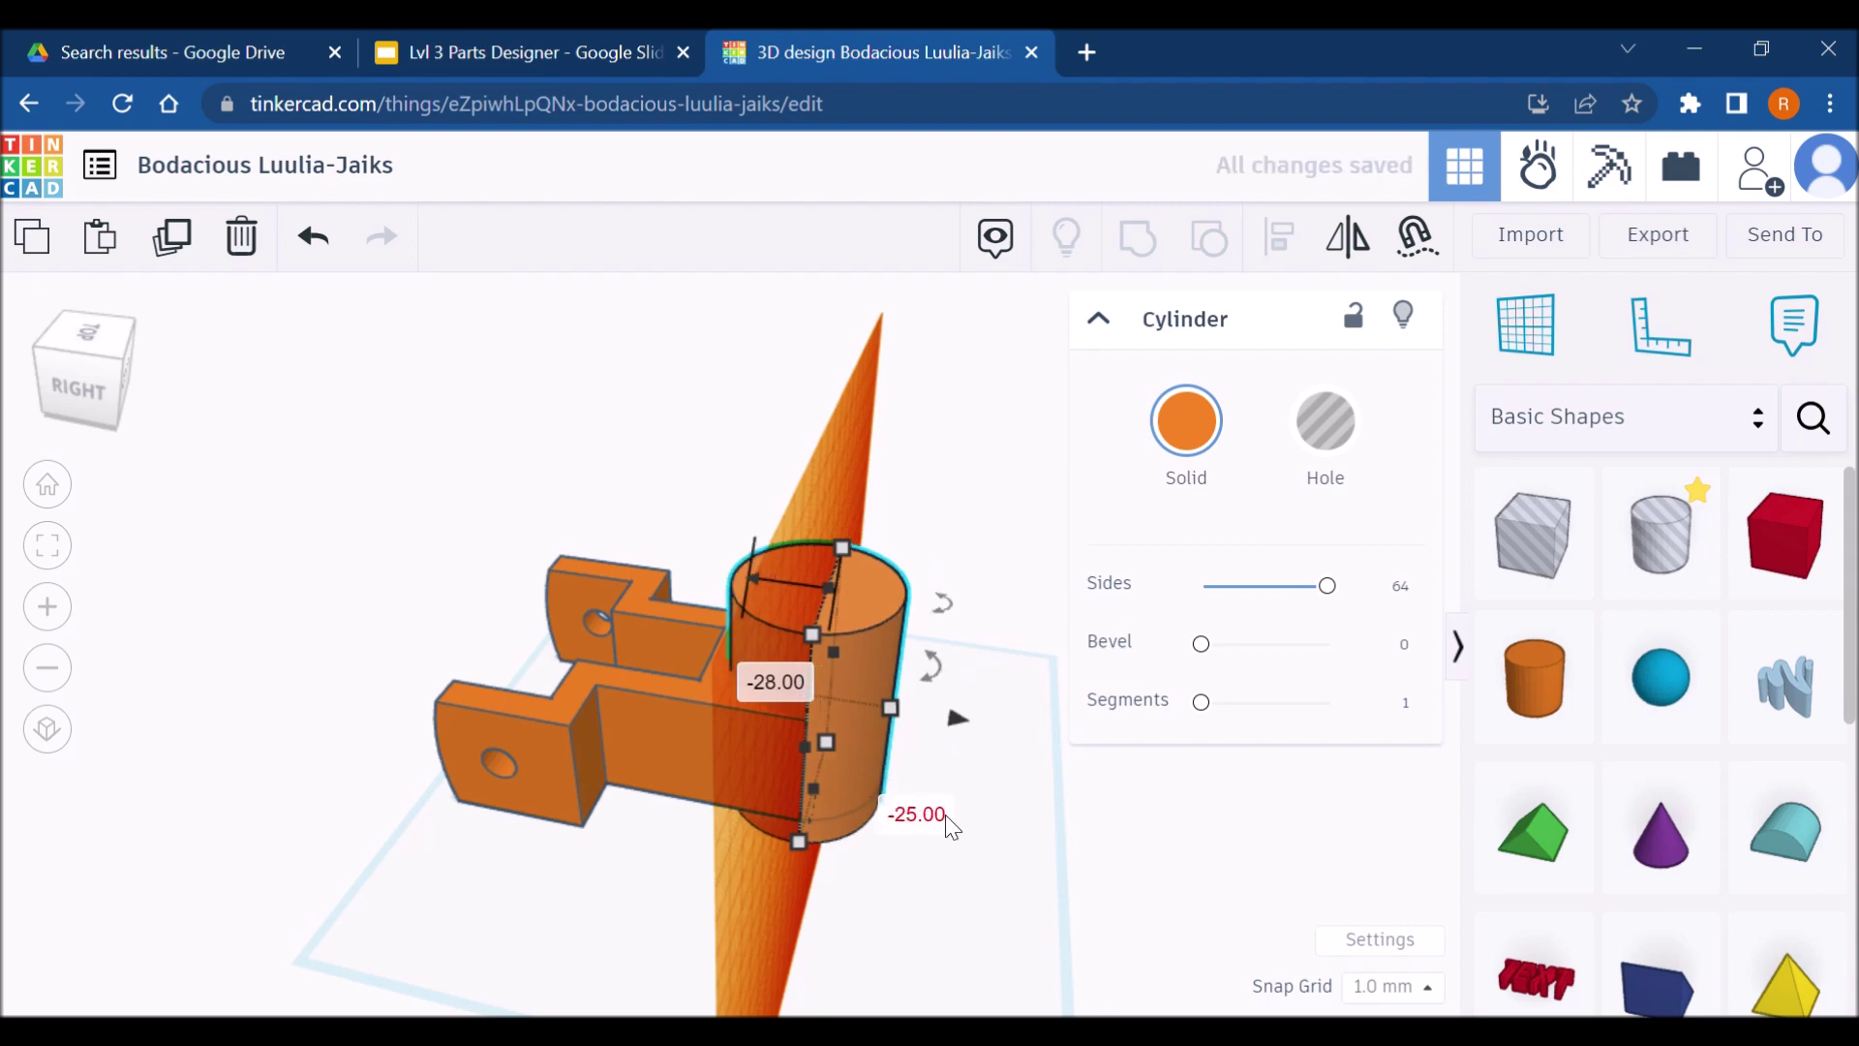
click(881, 968)
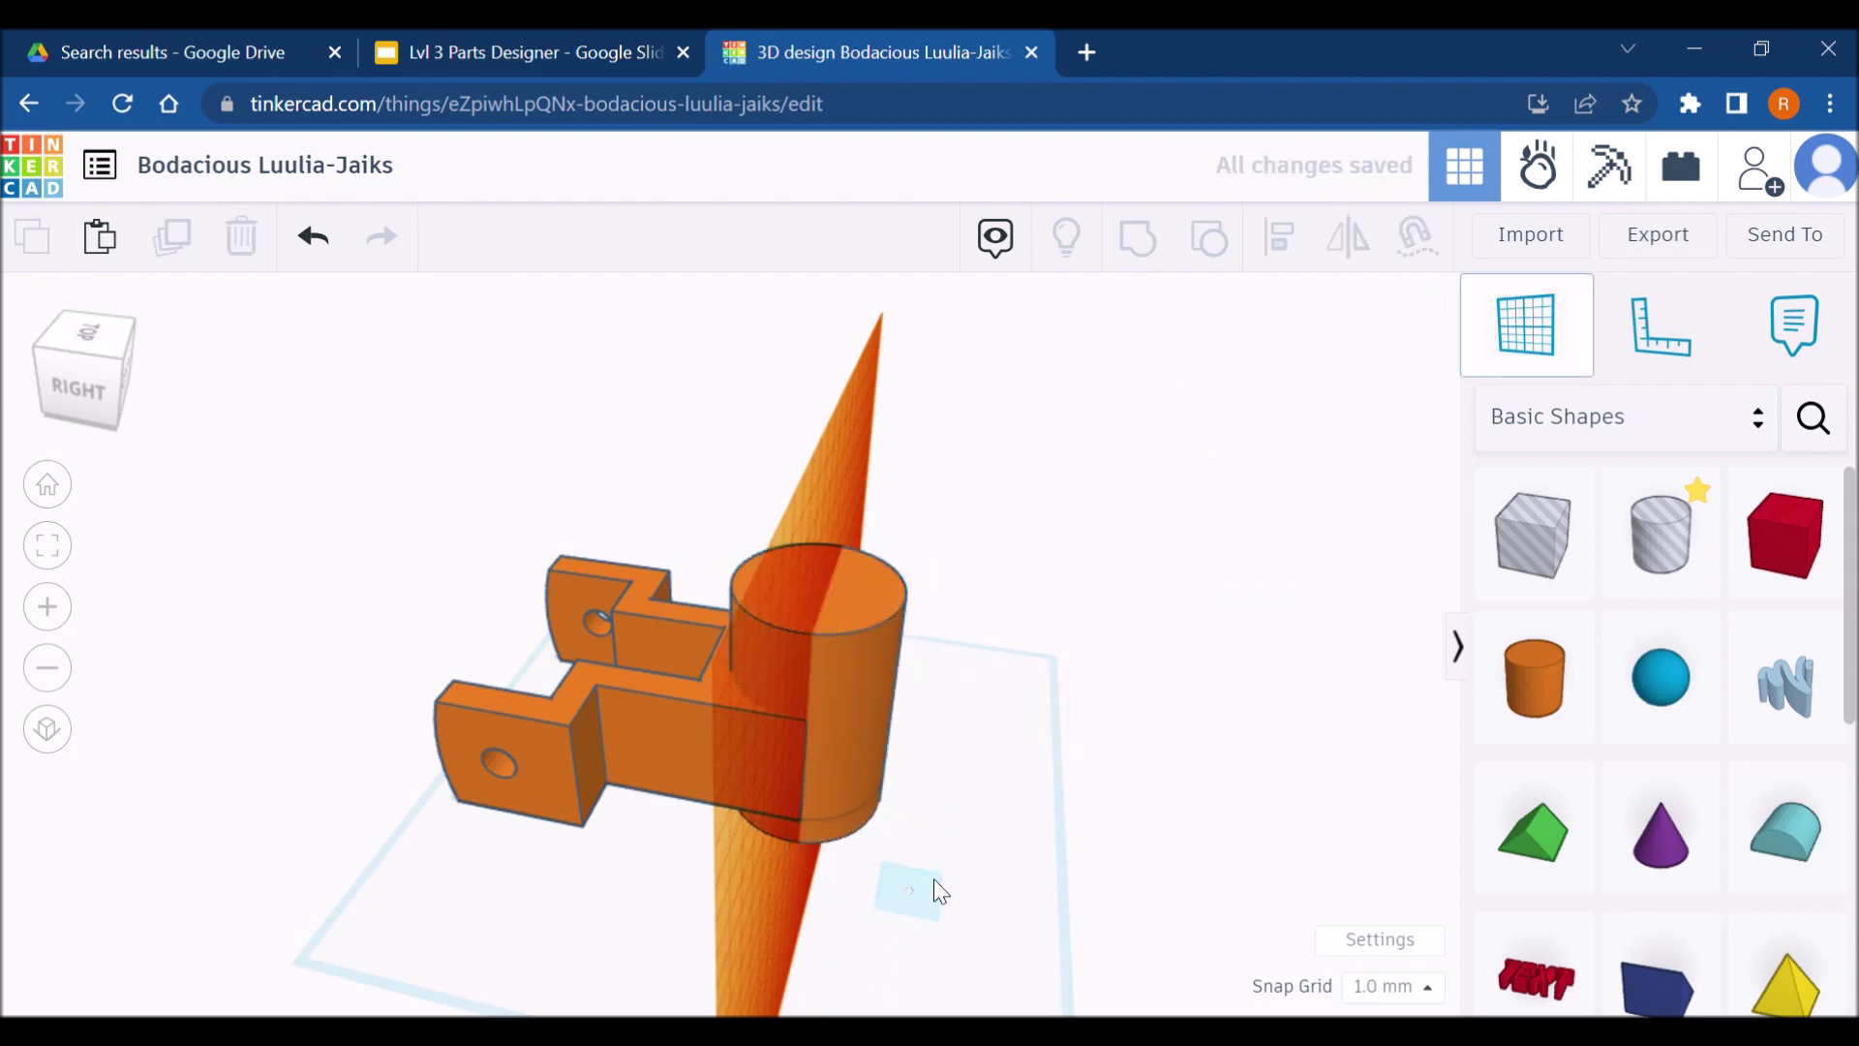
right_drag(881, 941, 699, 781)
key(ctrl+a)
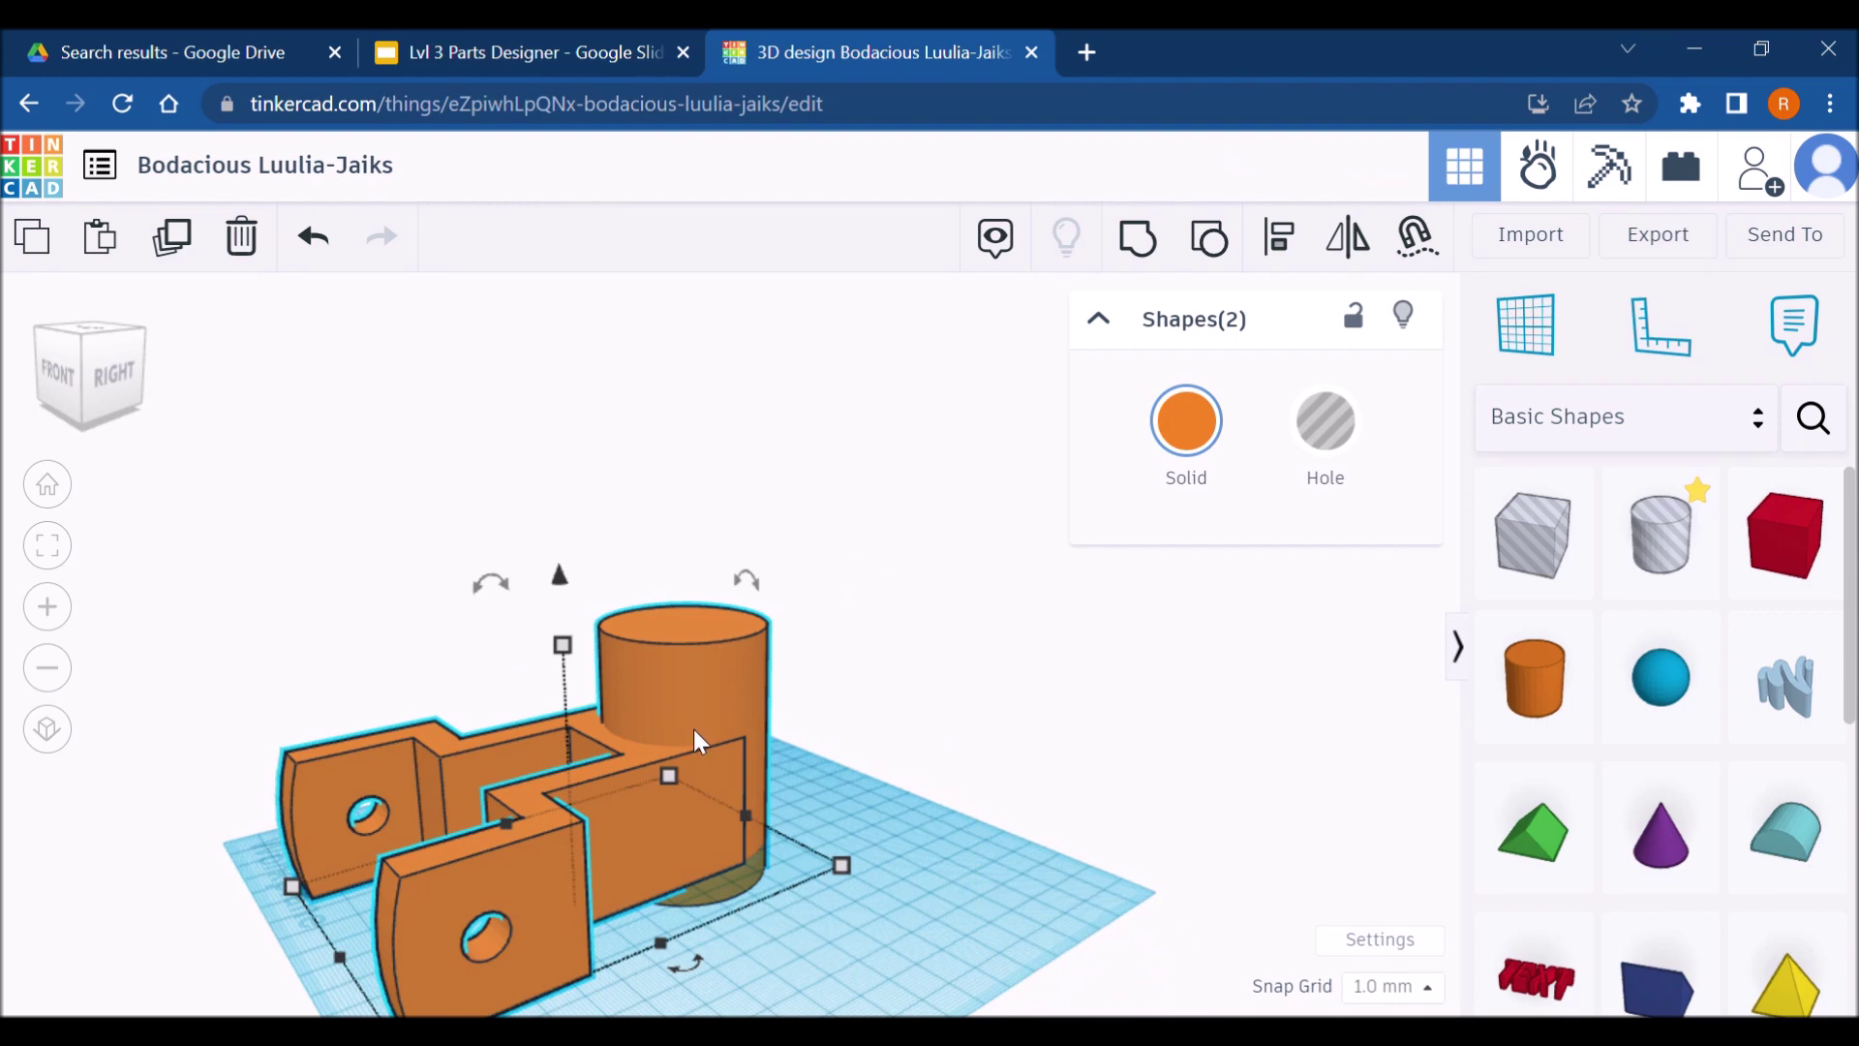
Group the arm block and cylinder, then inspect the result from several angles
key(ctrl+g)
click(968, 795)
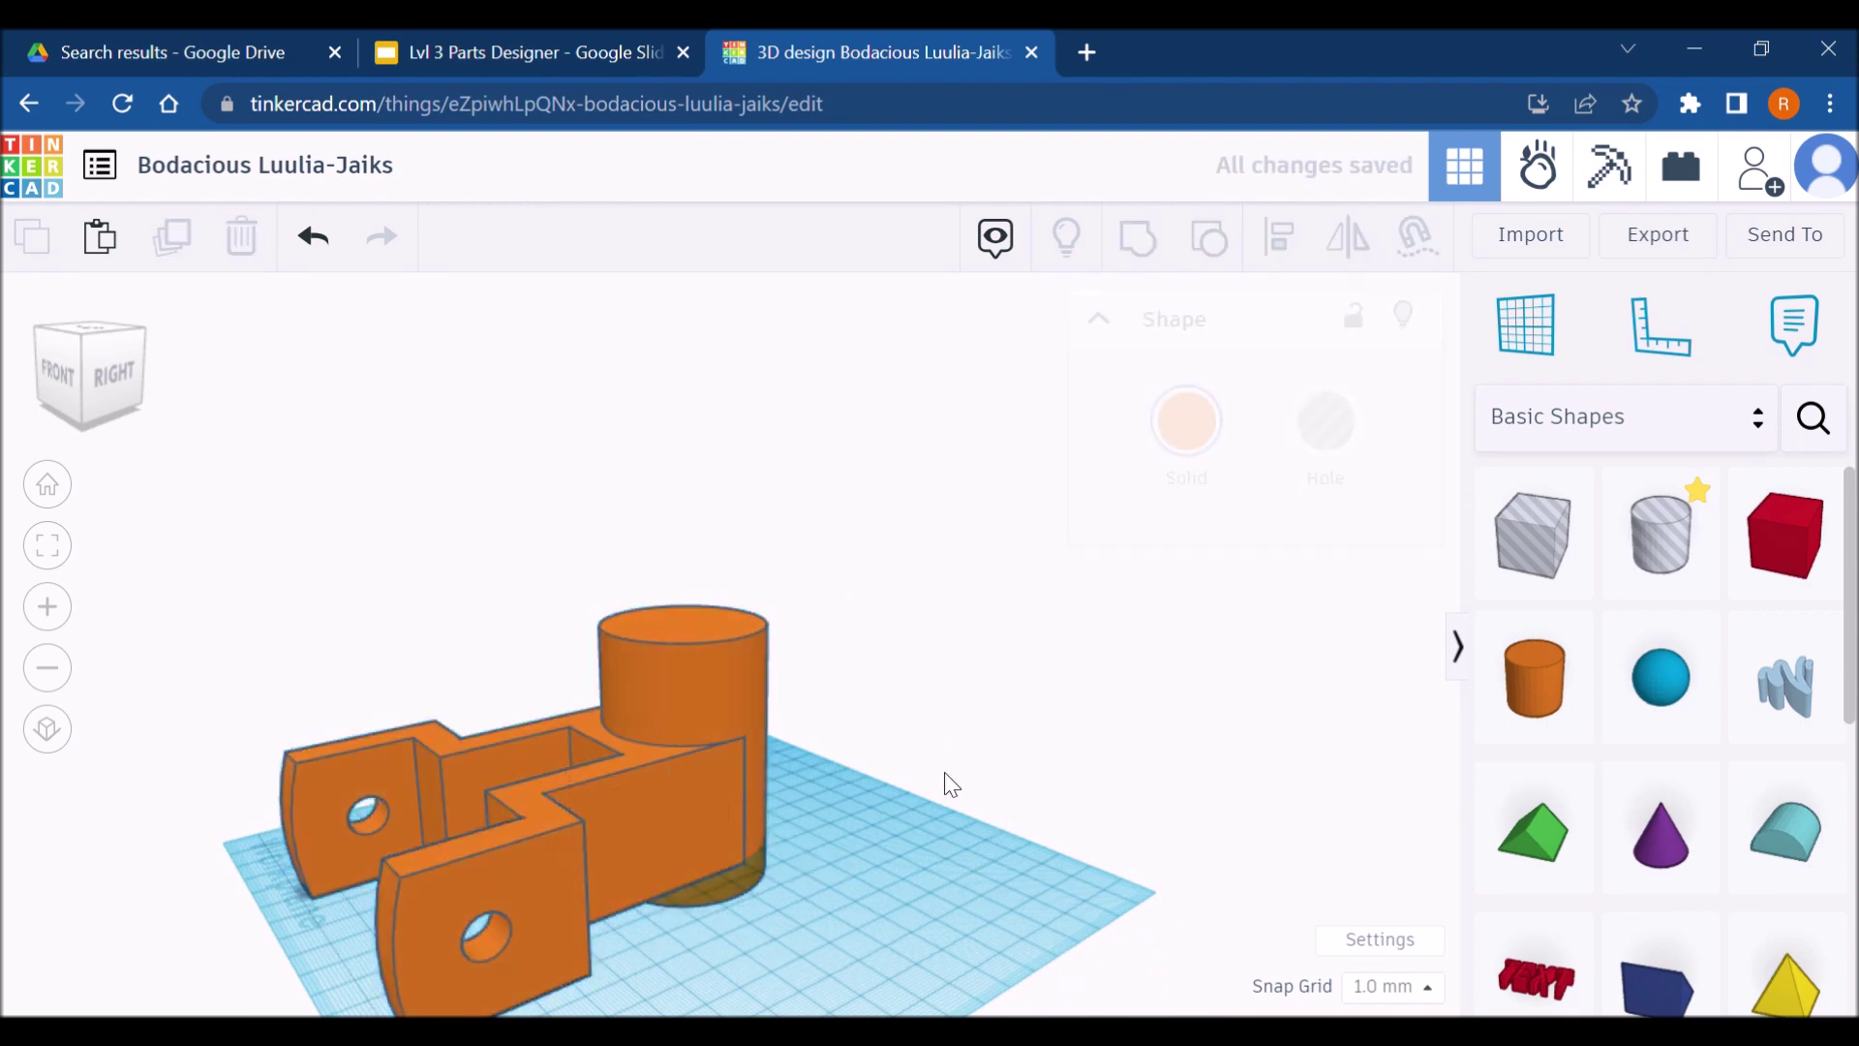
right_drag(944, 781, 769, 798)
scroll(772, 804, up, 10)
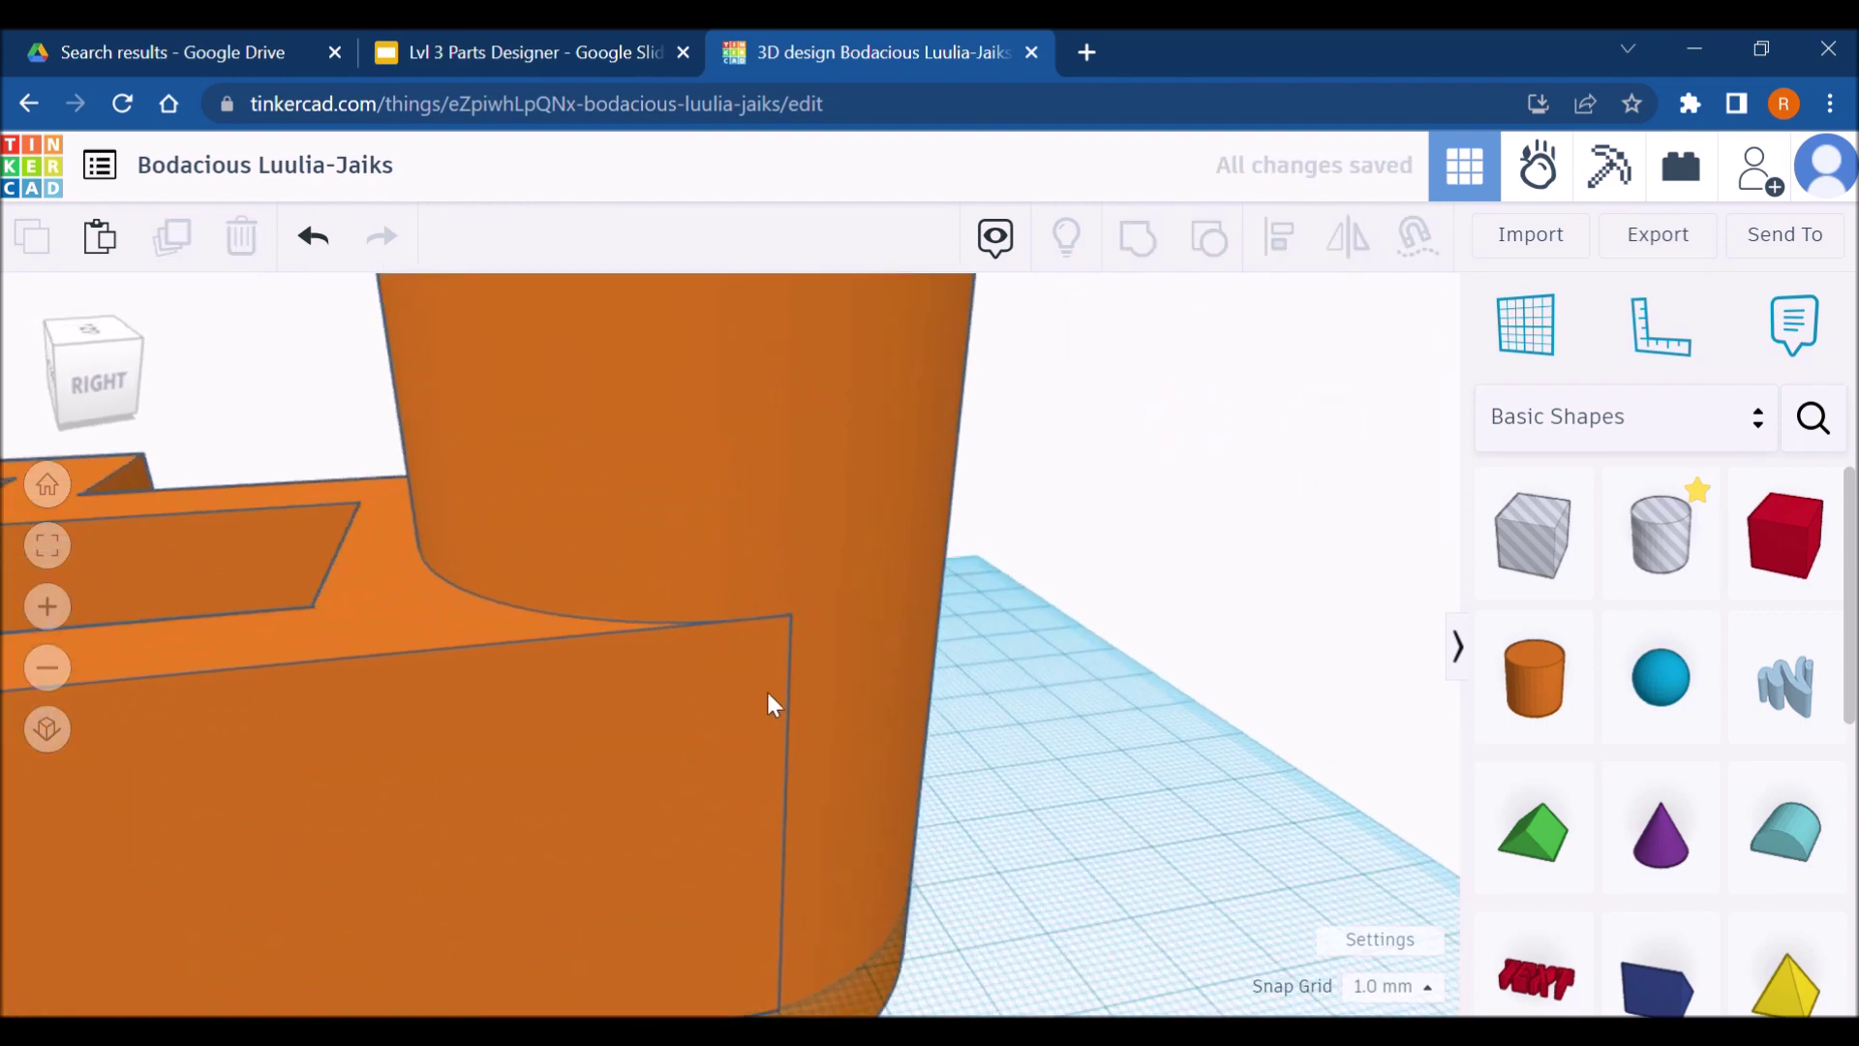
right_drag(850, 630, 779, 678)
scroll(778, 678, down, 5)
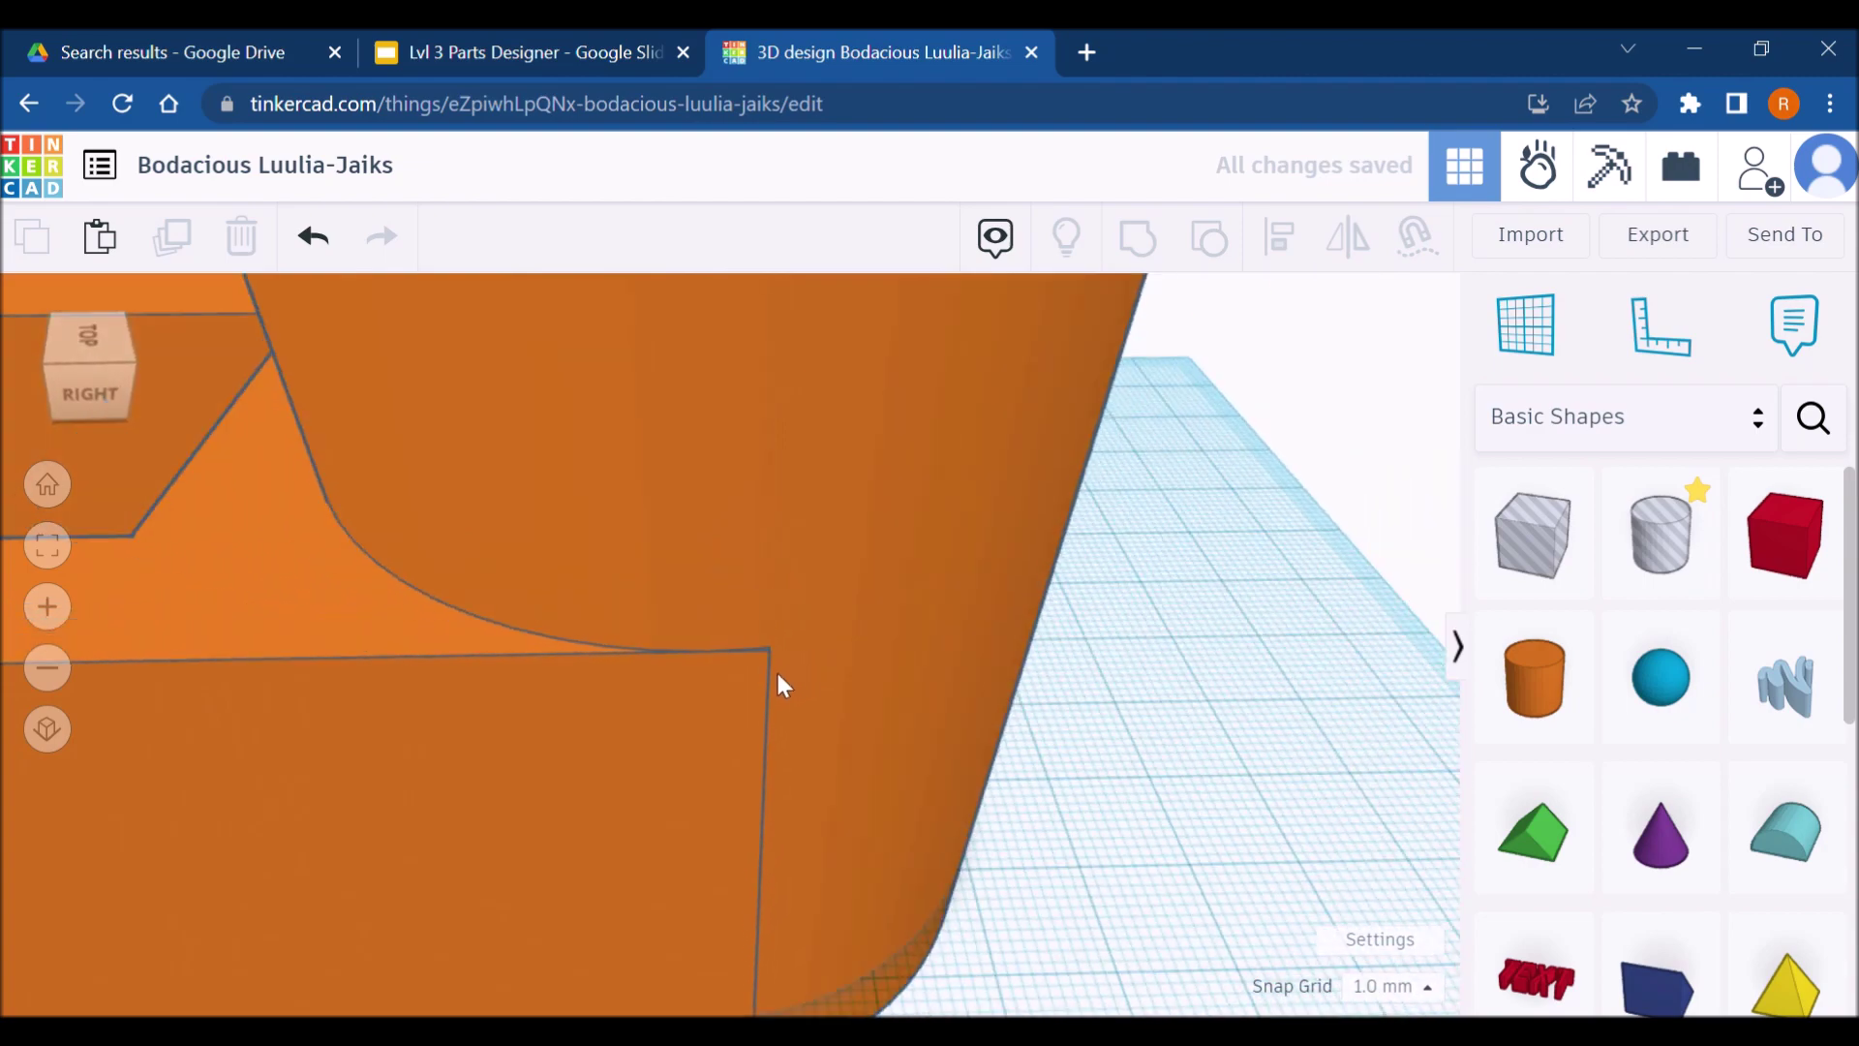
scroll(776, 670, down, 10)
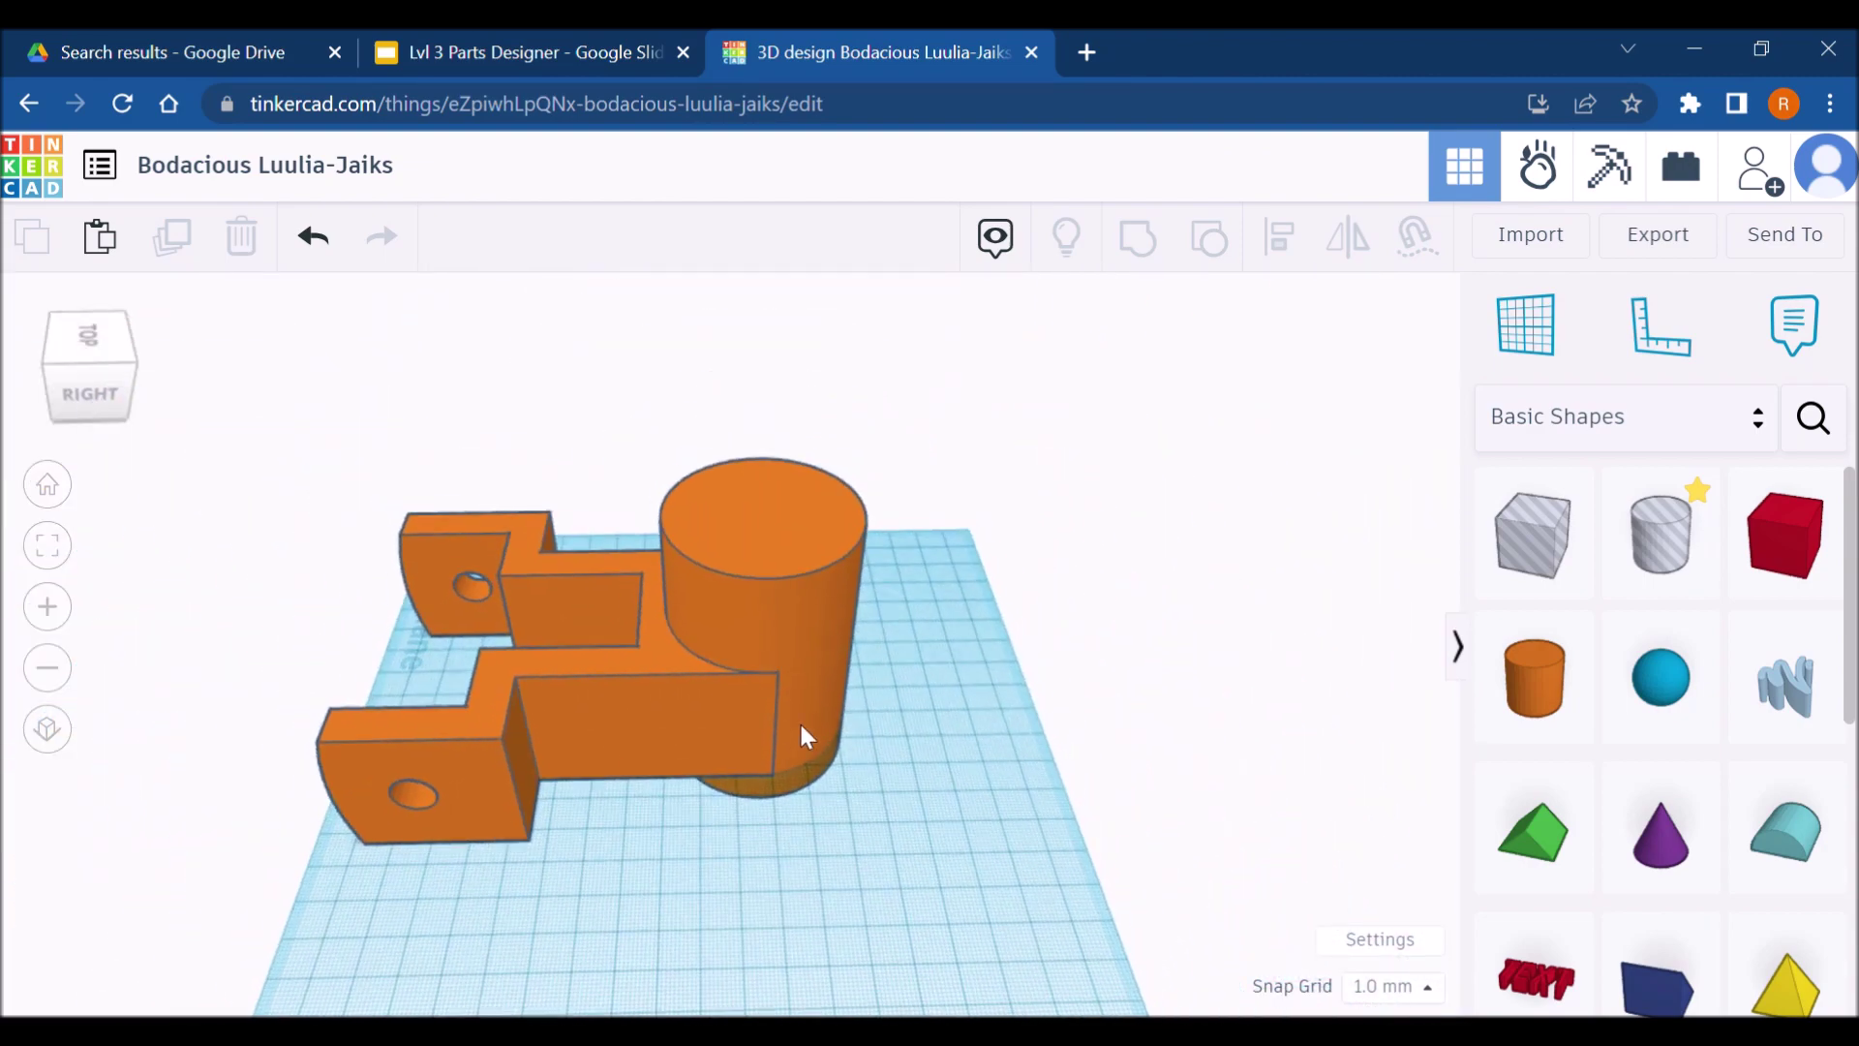
right_drag(879, 748, 827, 705)
Ungroup the part and nudge the cylinder two steps to the right
click(825, 711)
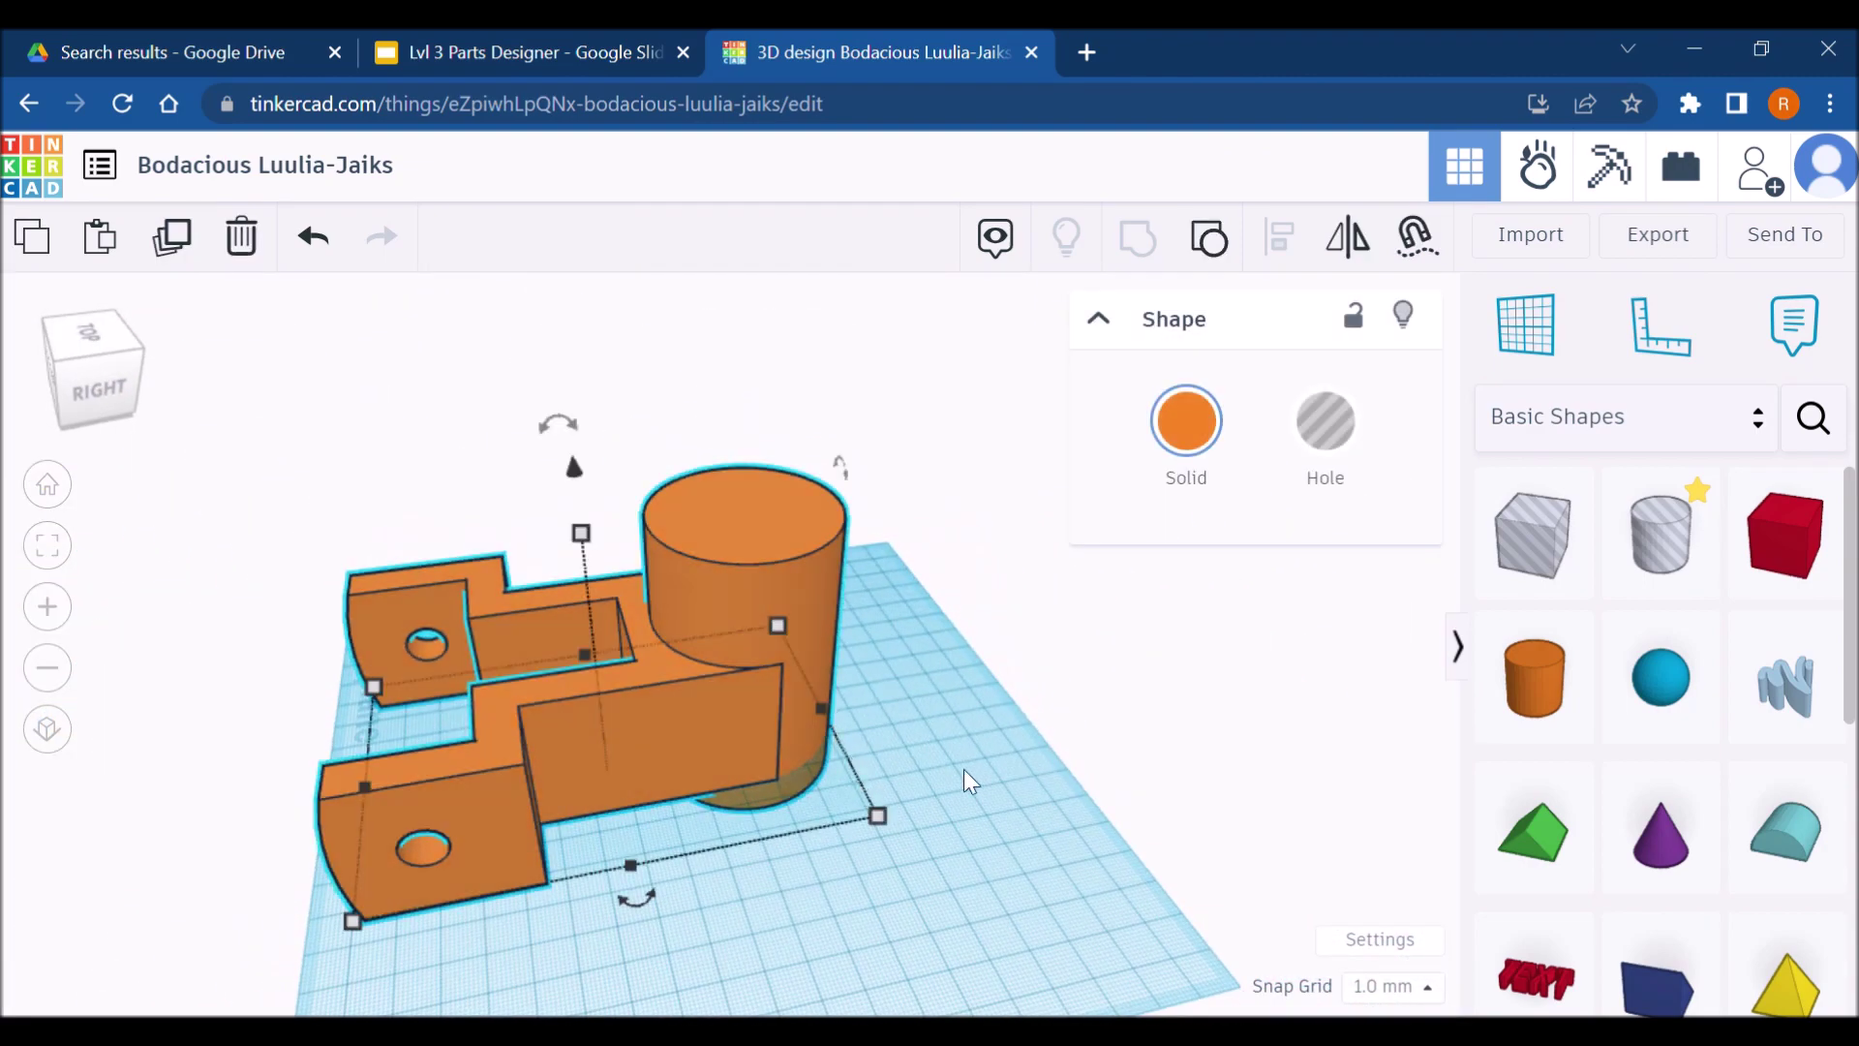
key(ctrl+shift+g)
click(816, 624)
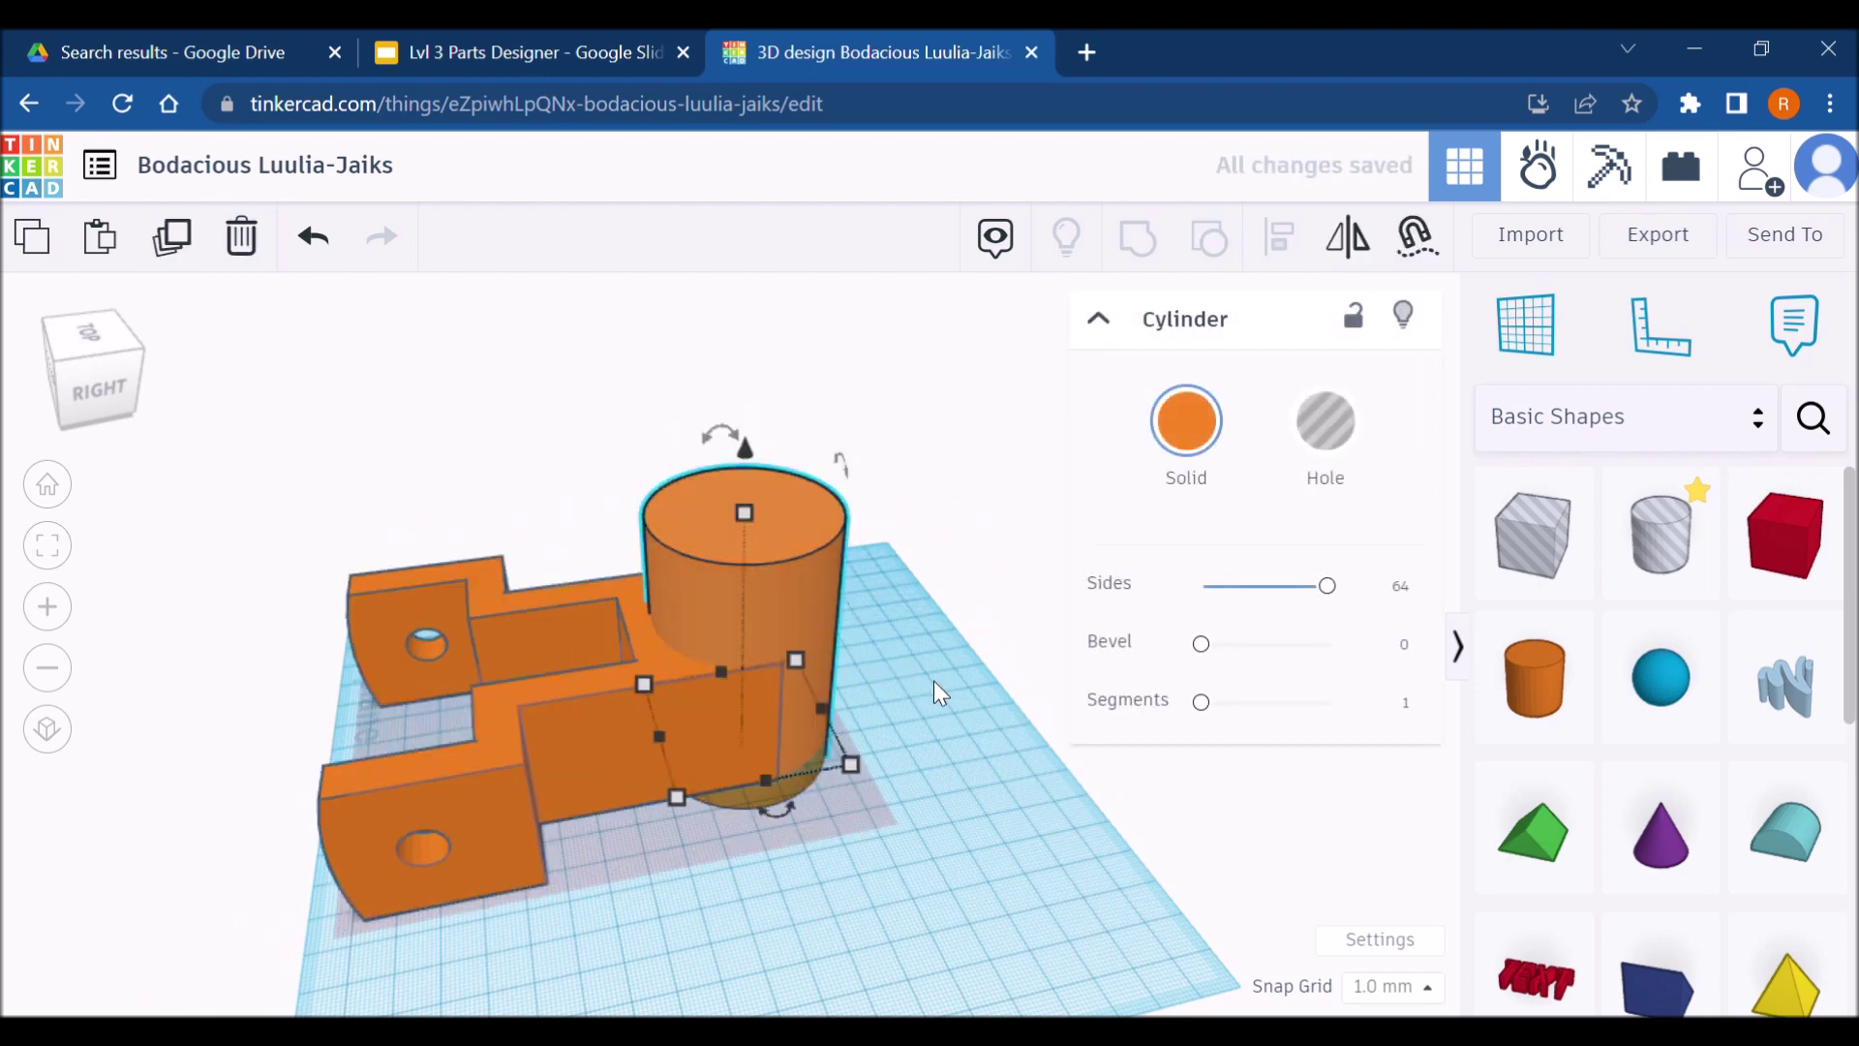
key(Right)
key(Right)
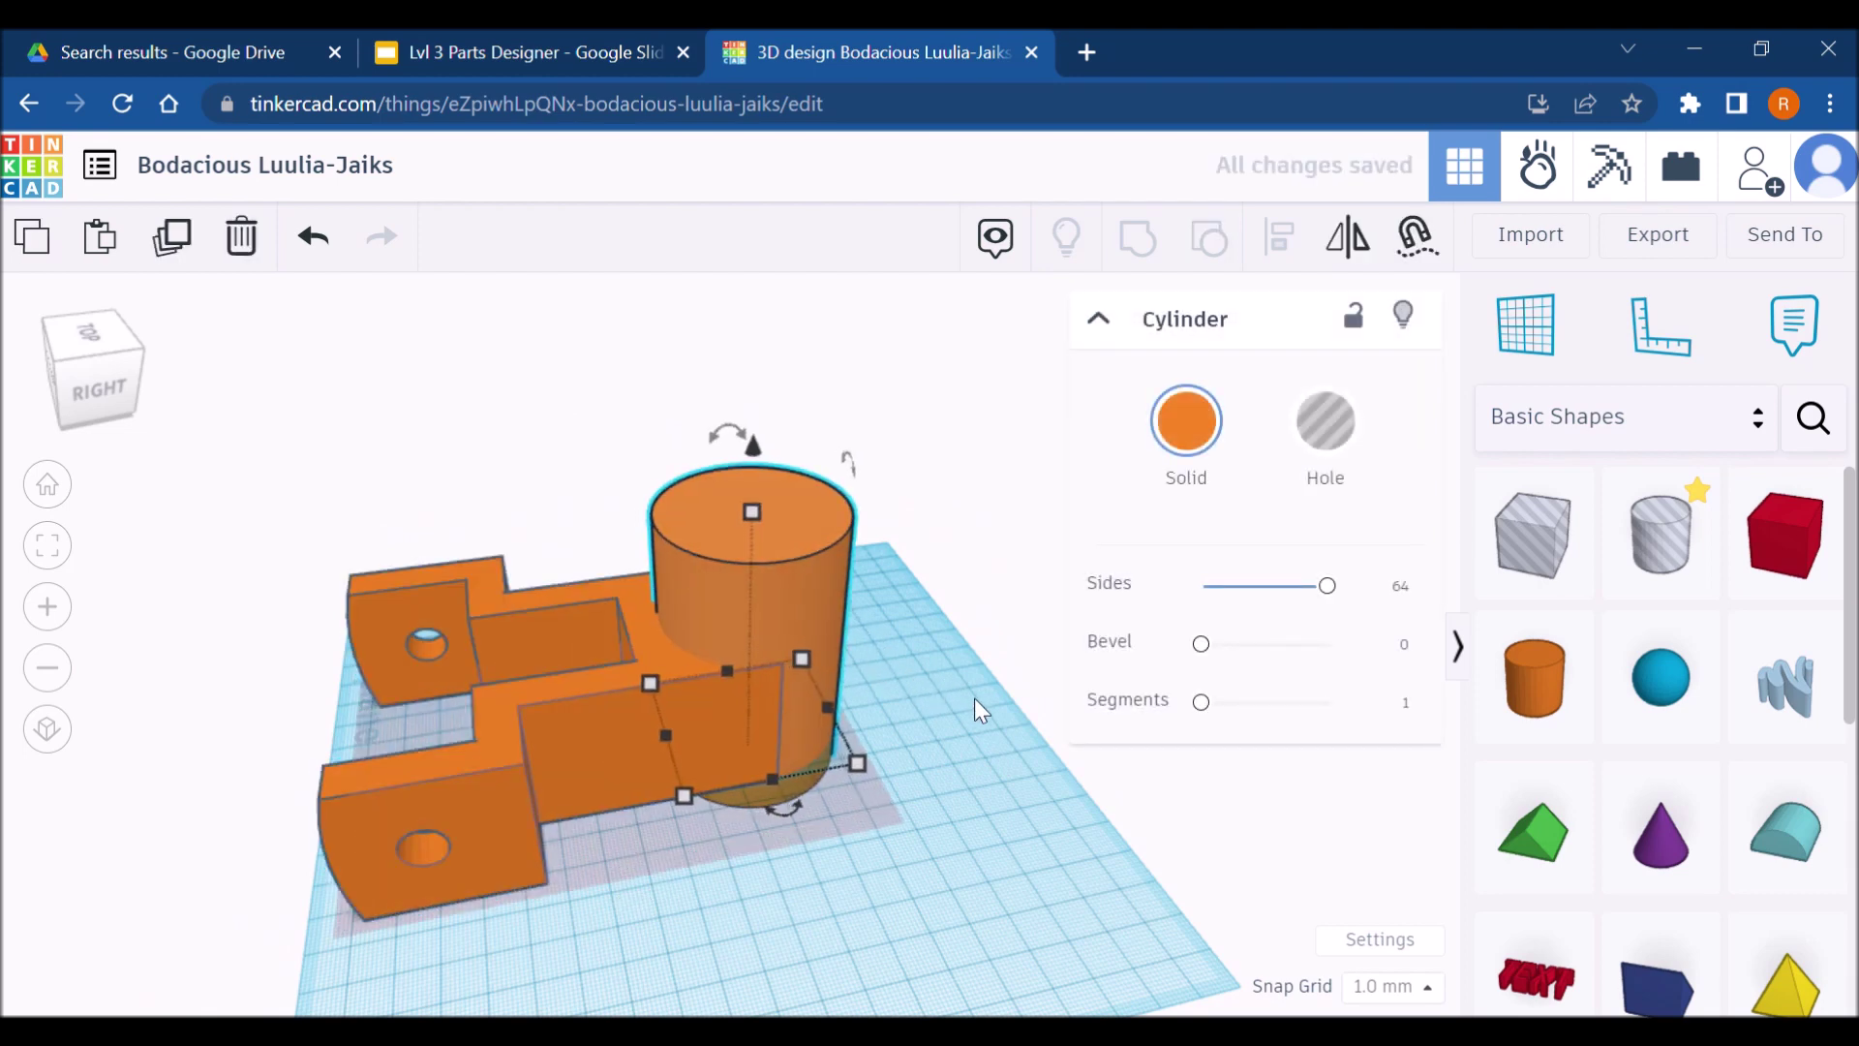
key(Right)
click(969, 697)
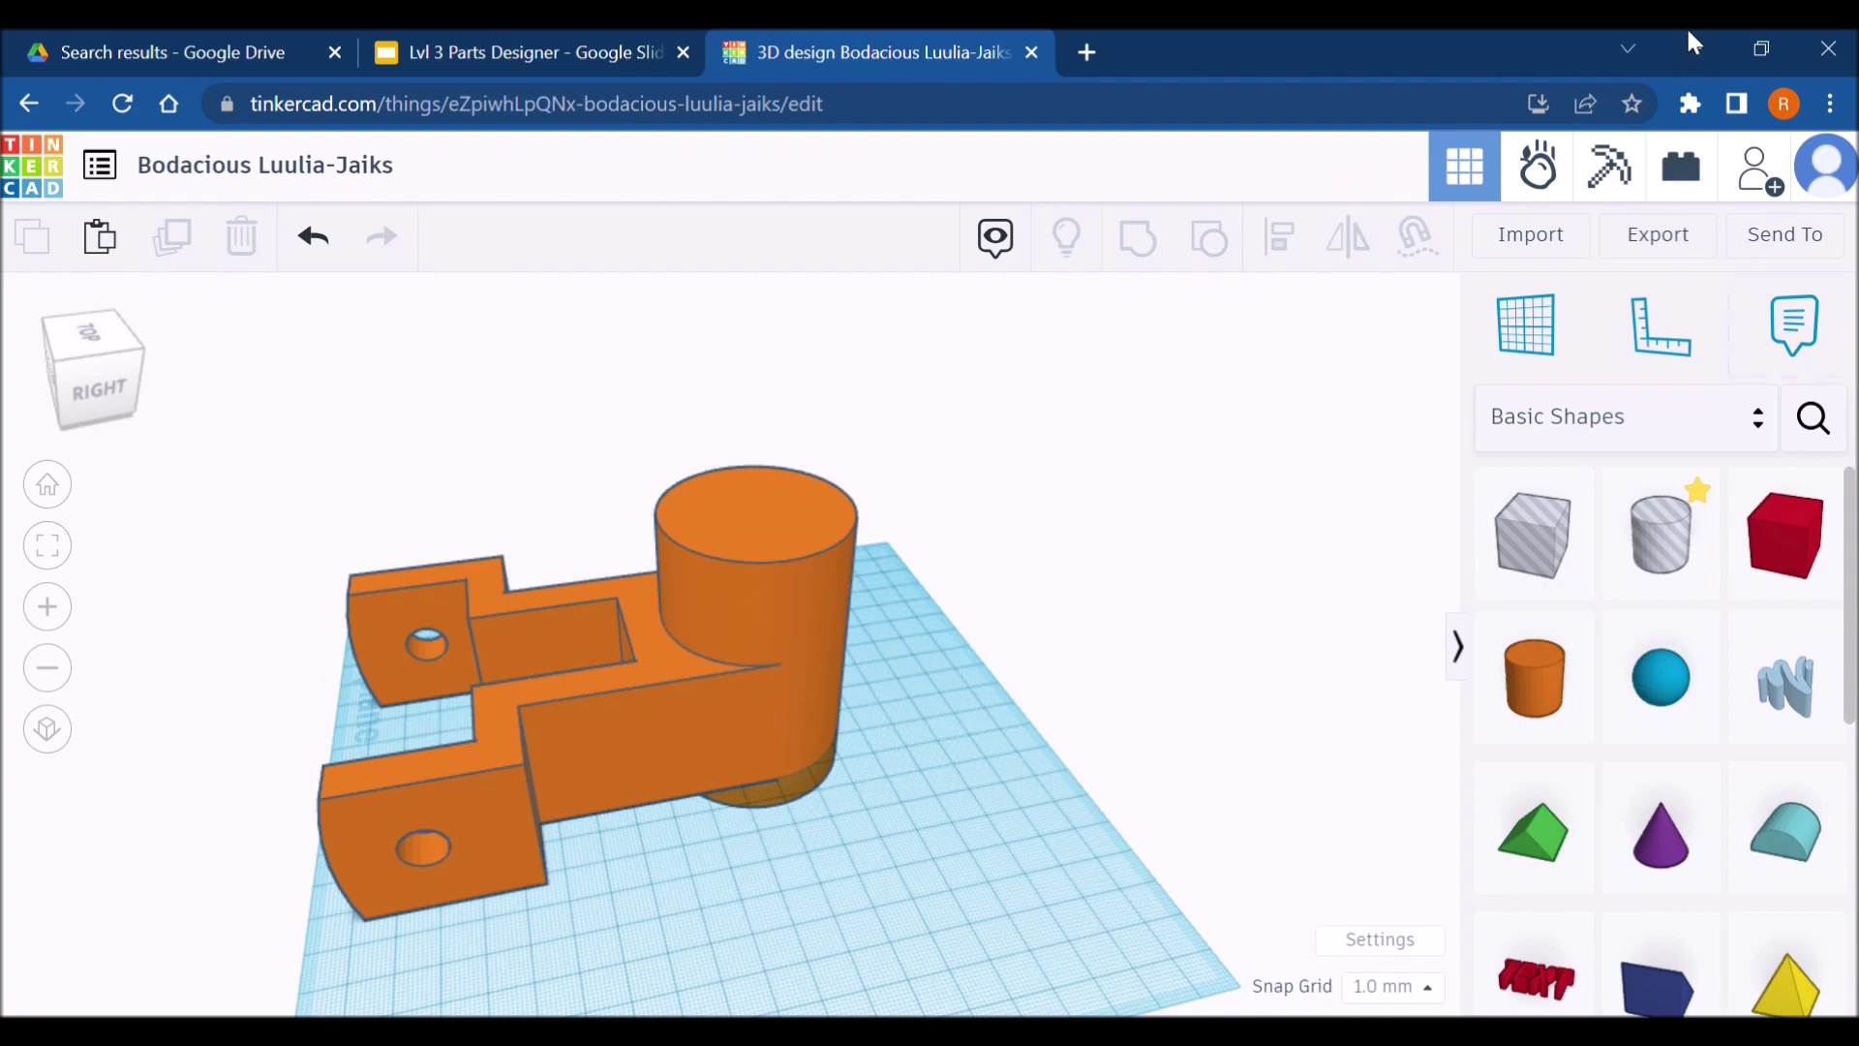
Compare against the part 161 drawing in Slides and return to the 3D design
click(523, 49)
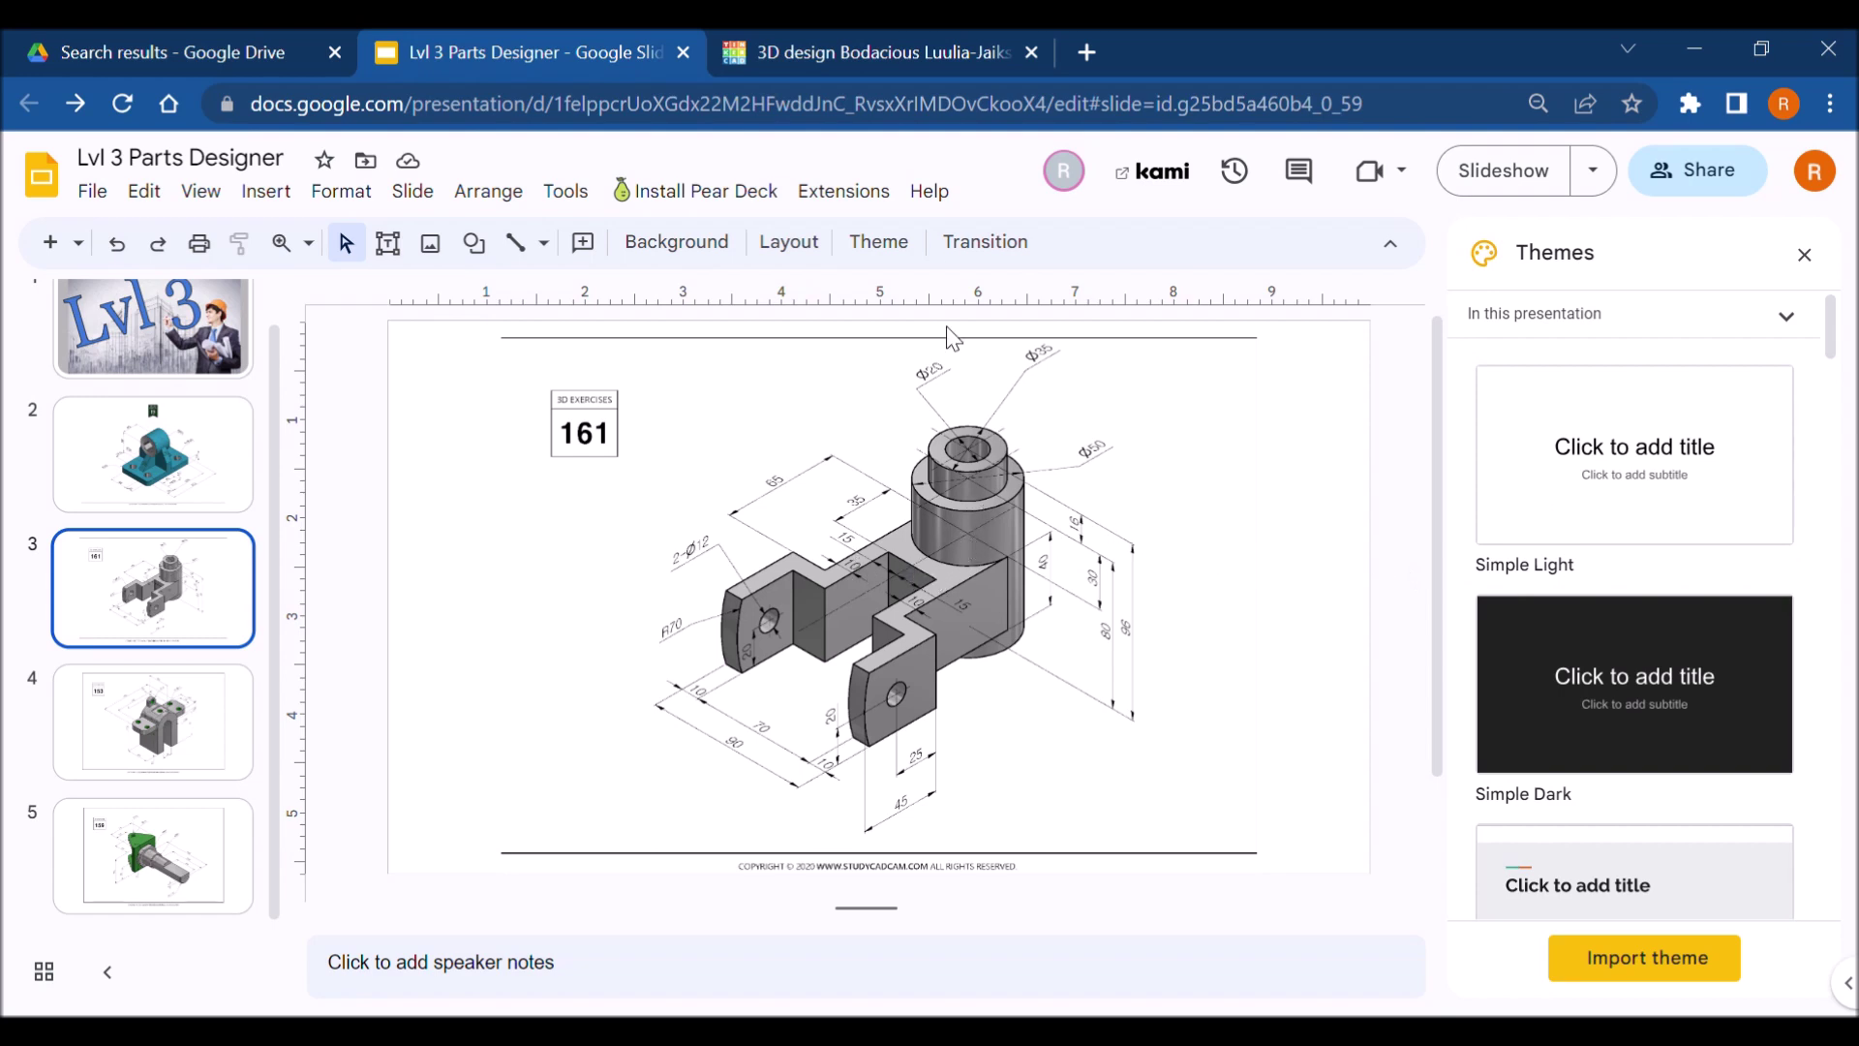
click(880, 50)
right_drag(1059, 798, 1259, 620)
Place a workplane on the part's vertical face and select the large cylinder
key(ctrl+a)
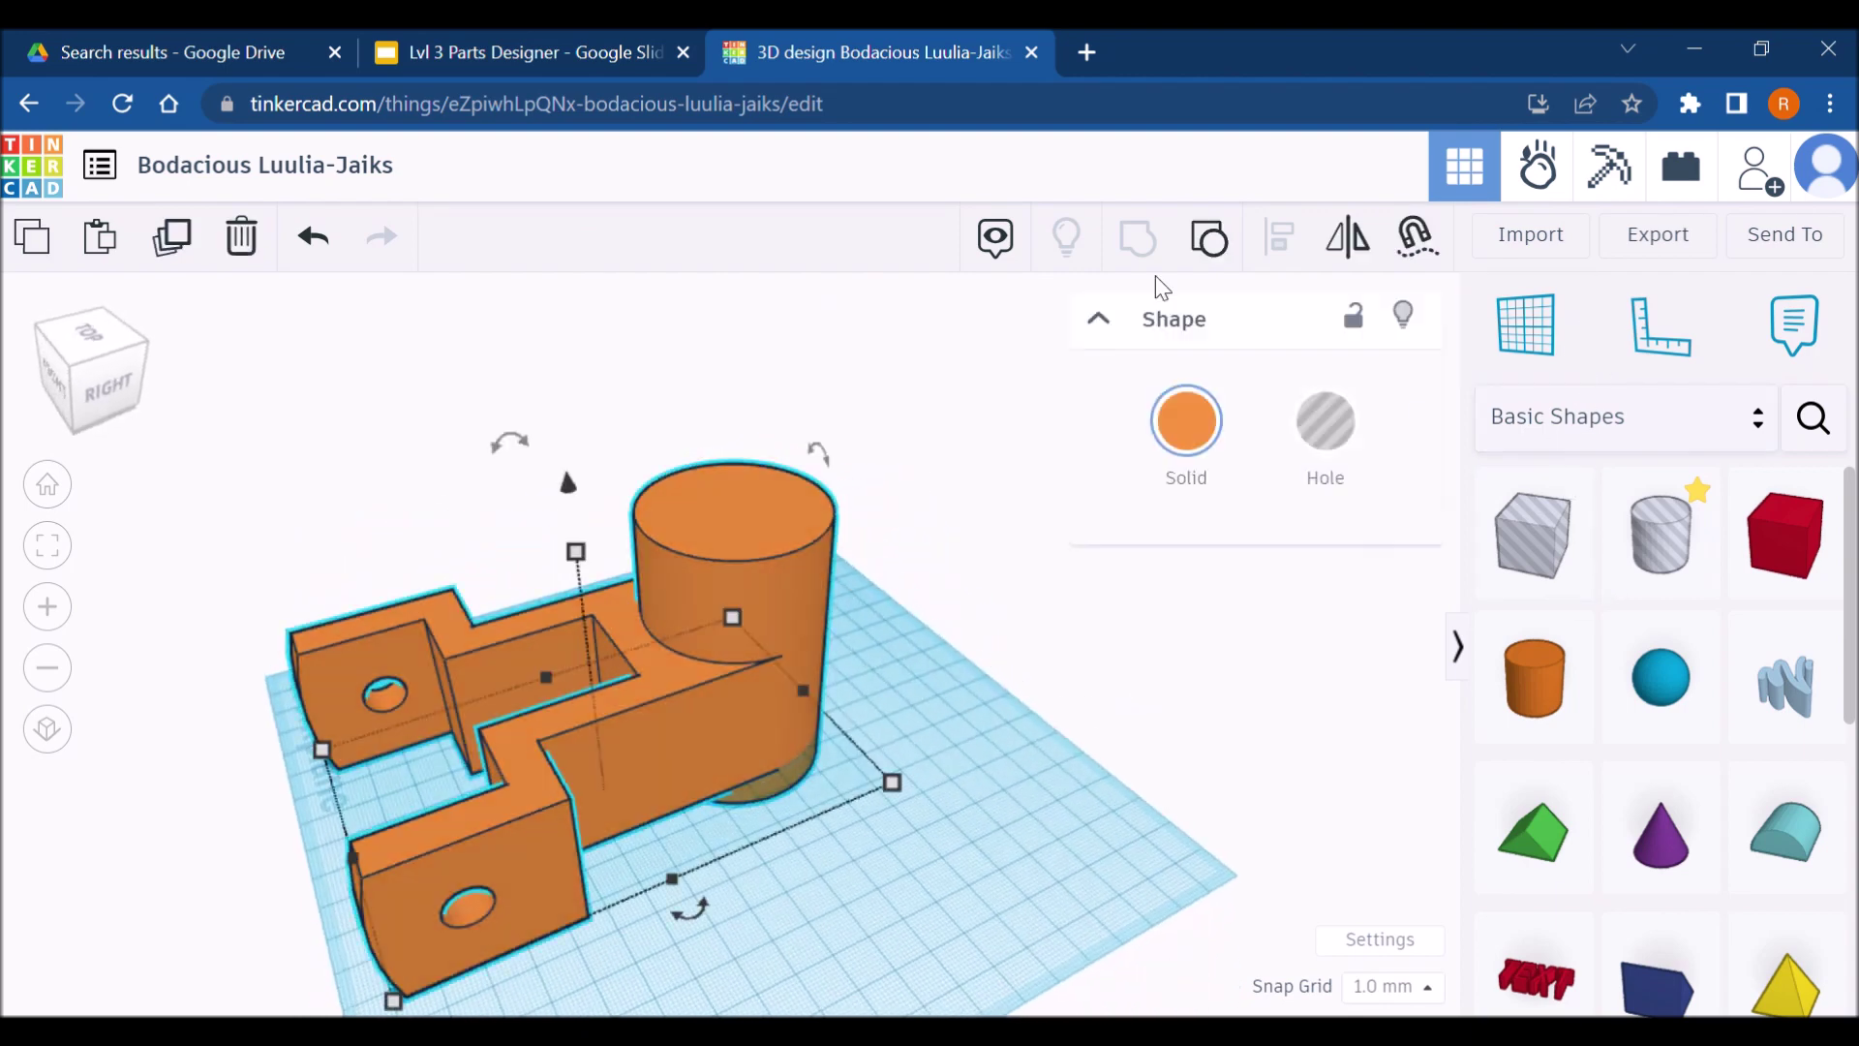
key(w)
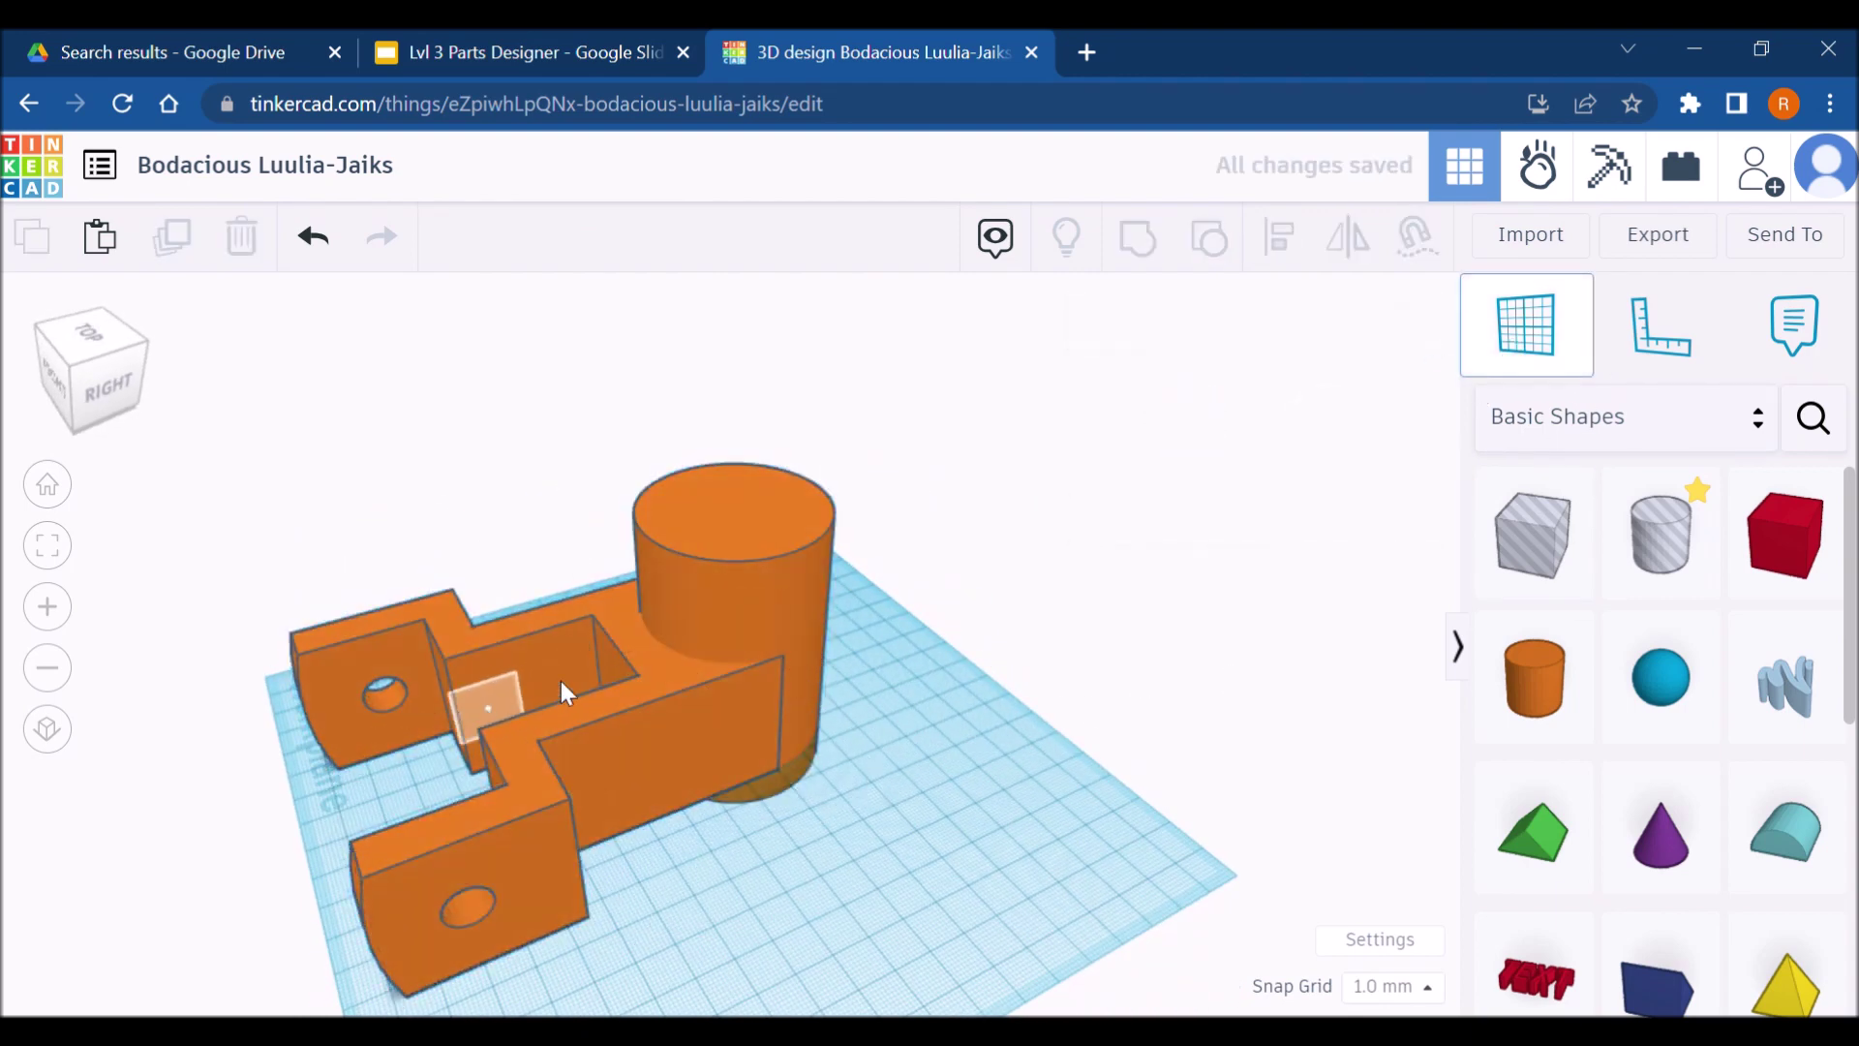
click(607, 659)
right_drag(1068, 652, 829, 630)
click(830, 623)
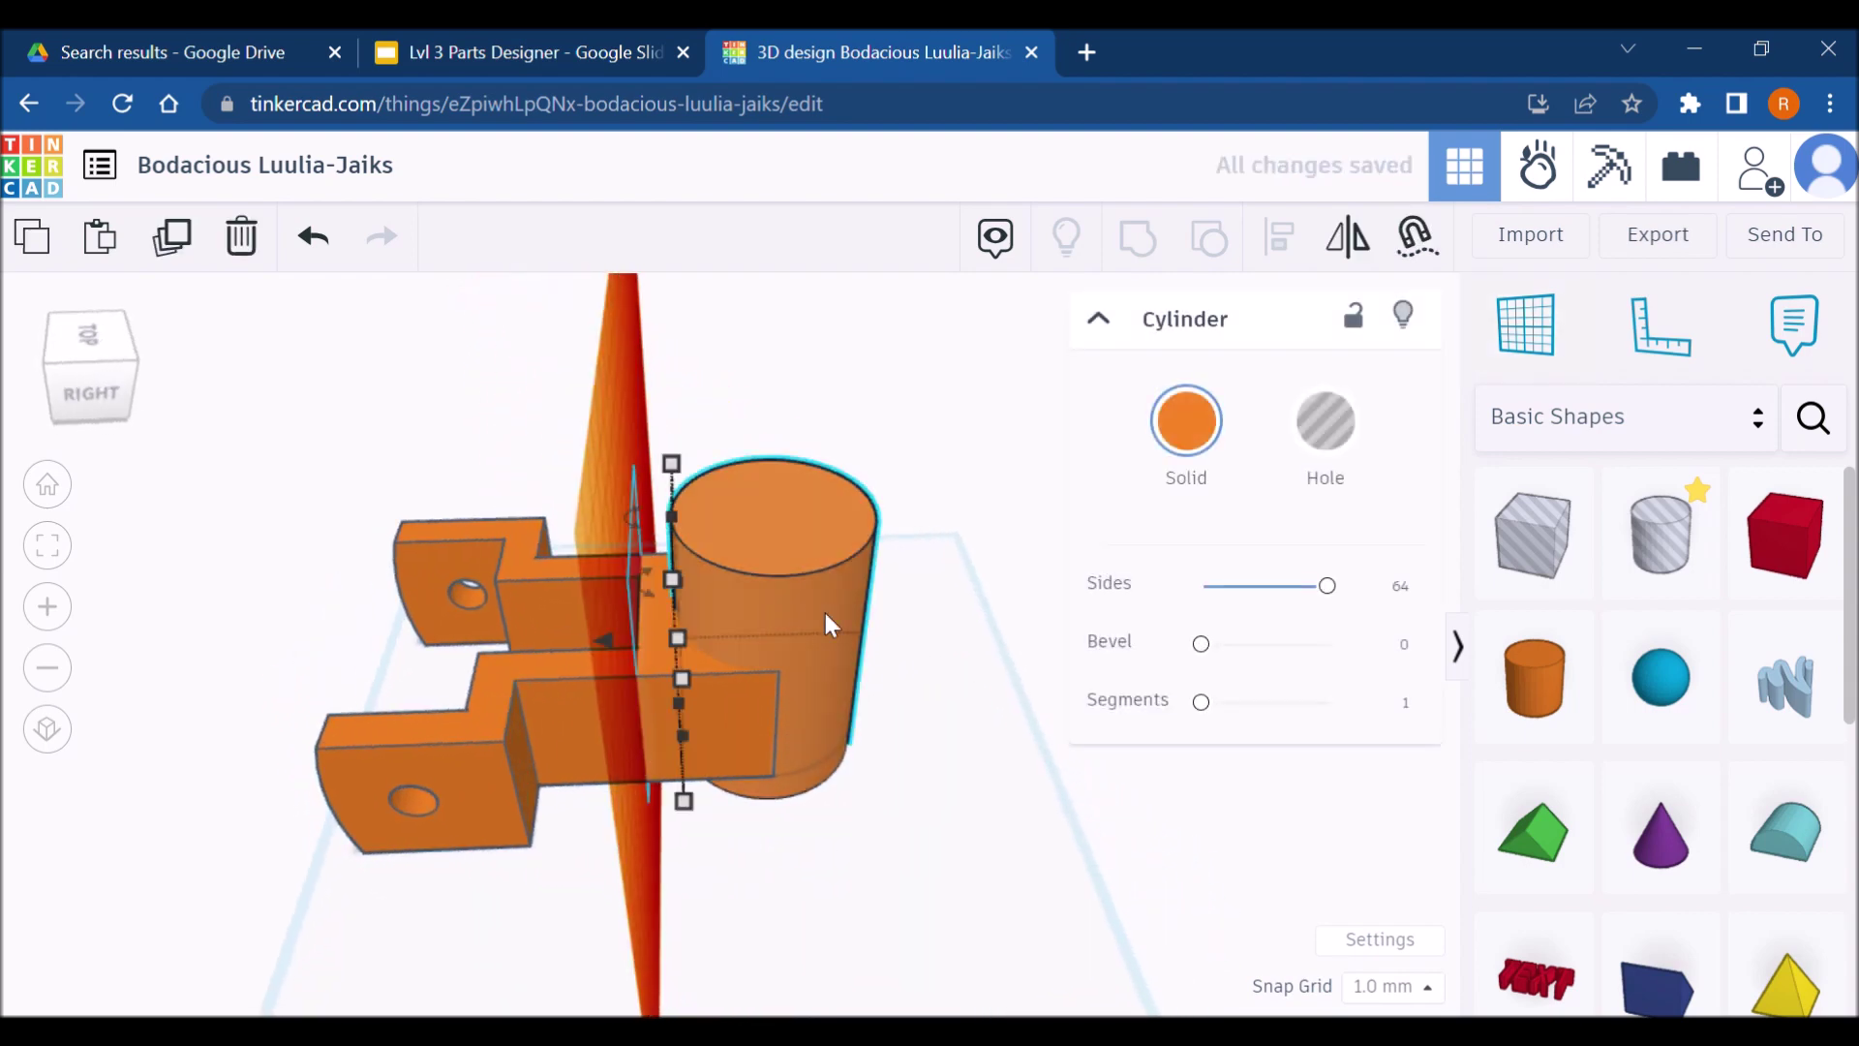
right_drag(946, 677, 960, 707)
Set a ruler at the workplane's top edge to measure the cylinder
click(1660, 324)
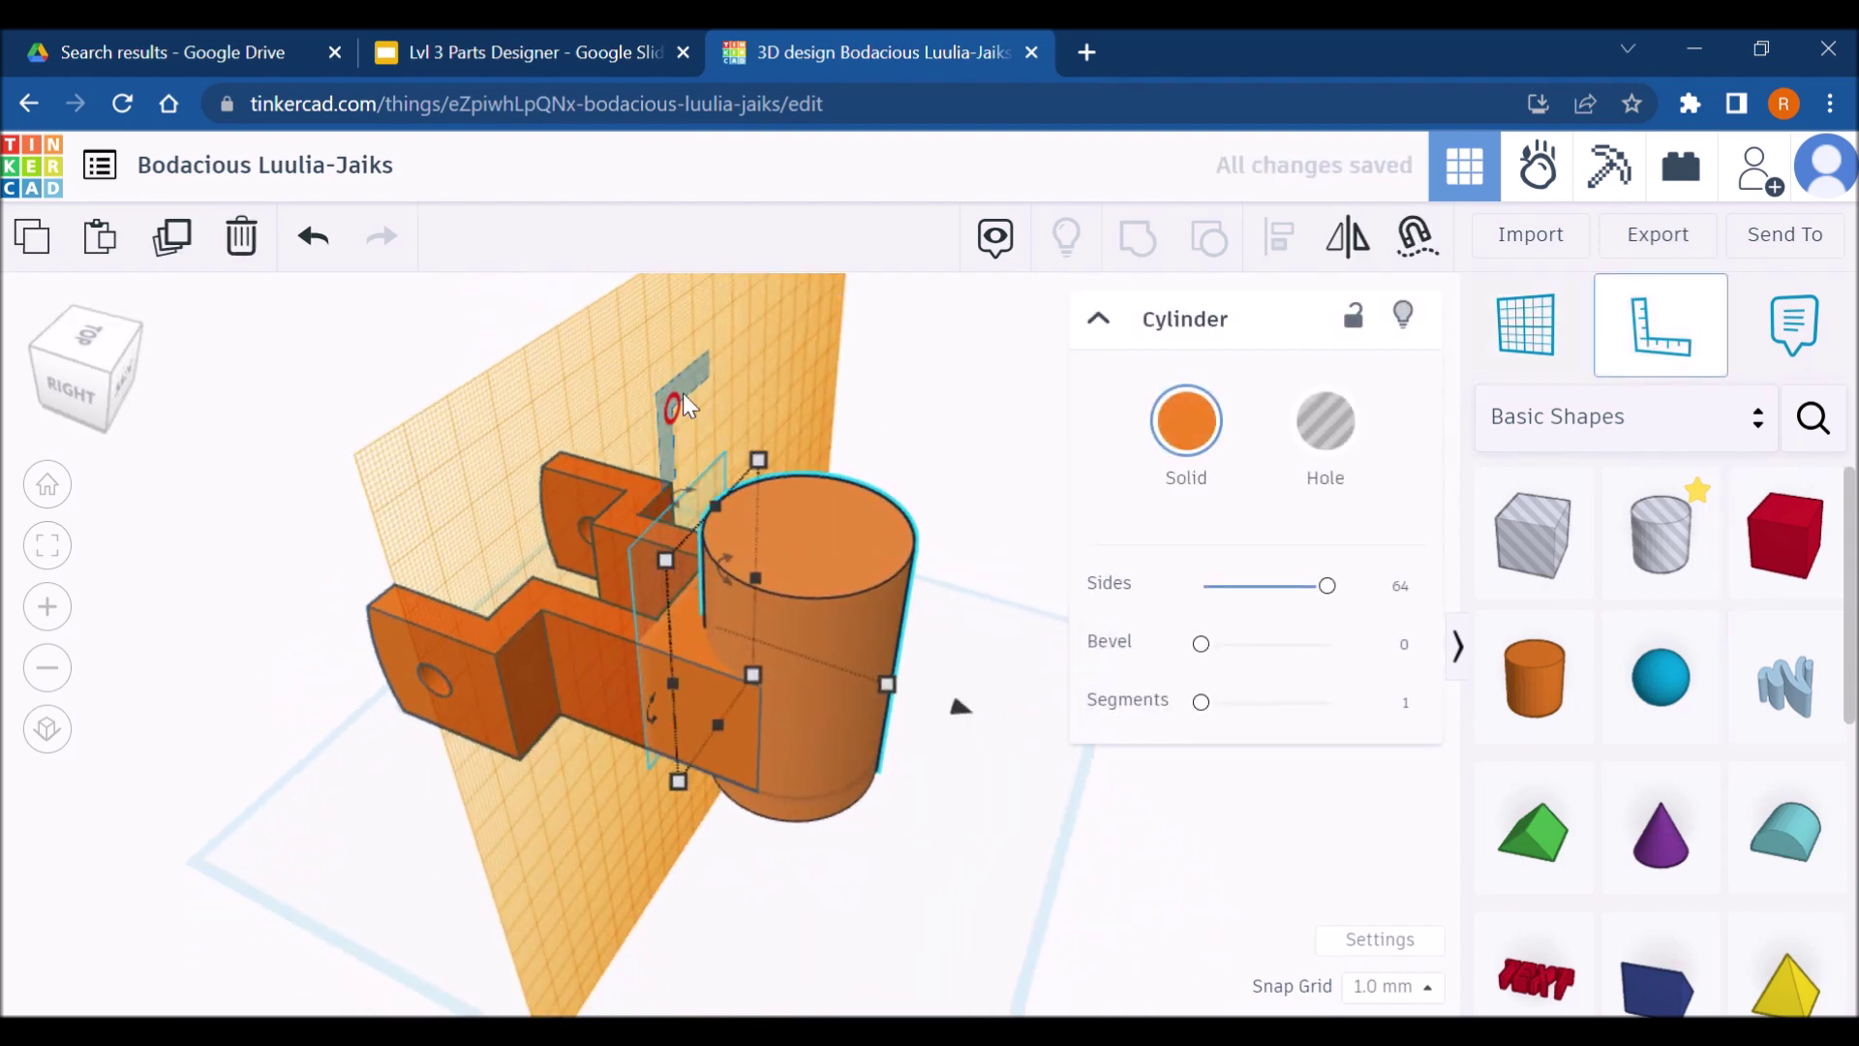
click(683, 387)
right_drag(948, 903, 639, 325)
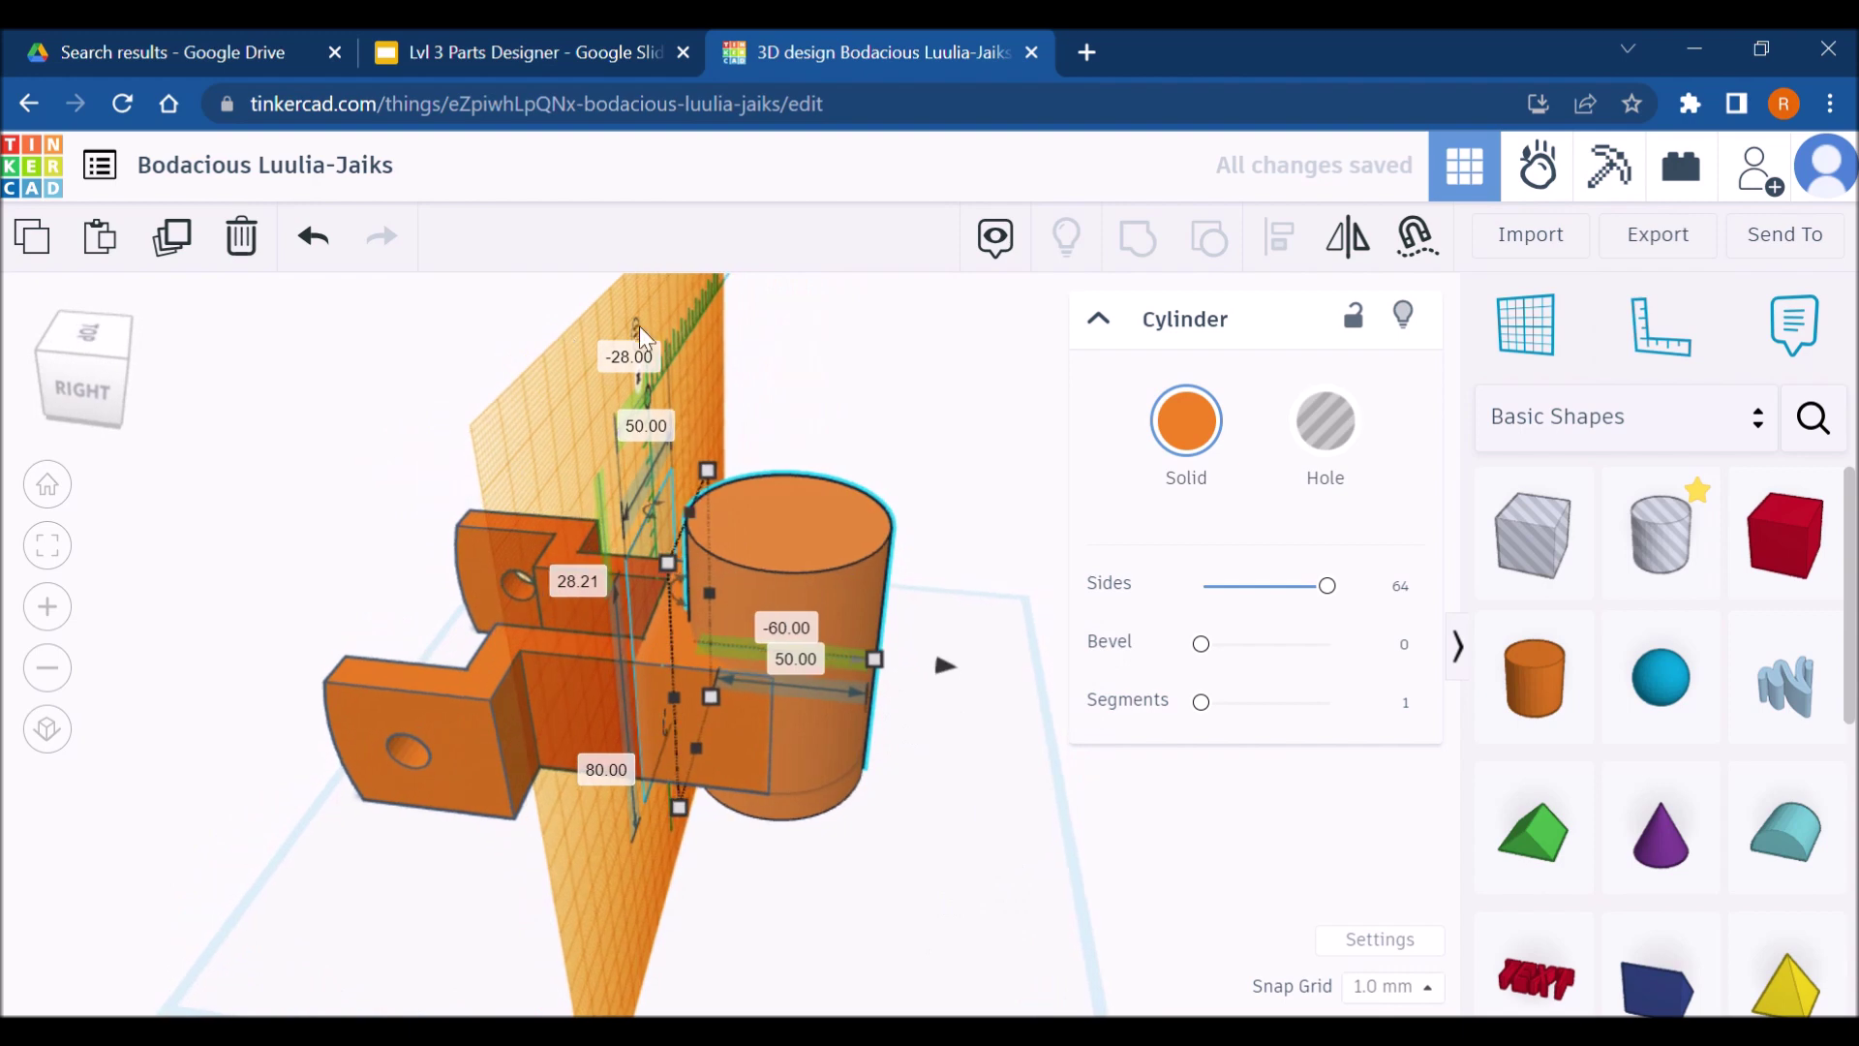
drag(636, 335, 1221, 816)
right_drag(1088, 870, 694, 610)
right_drag(817, 608, 734, 574)
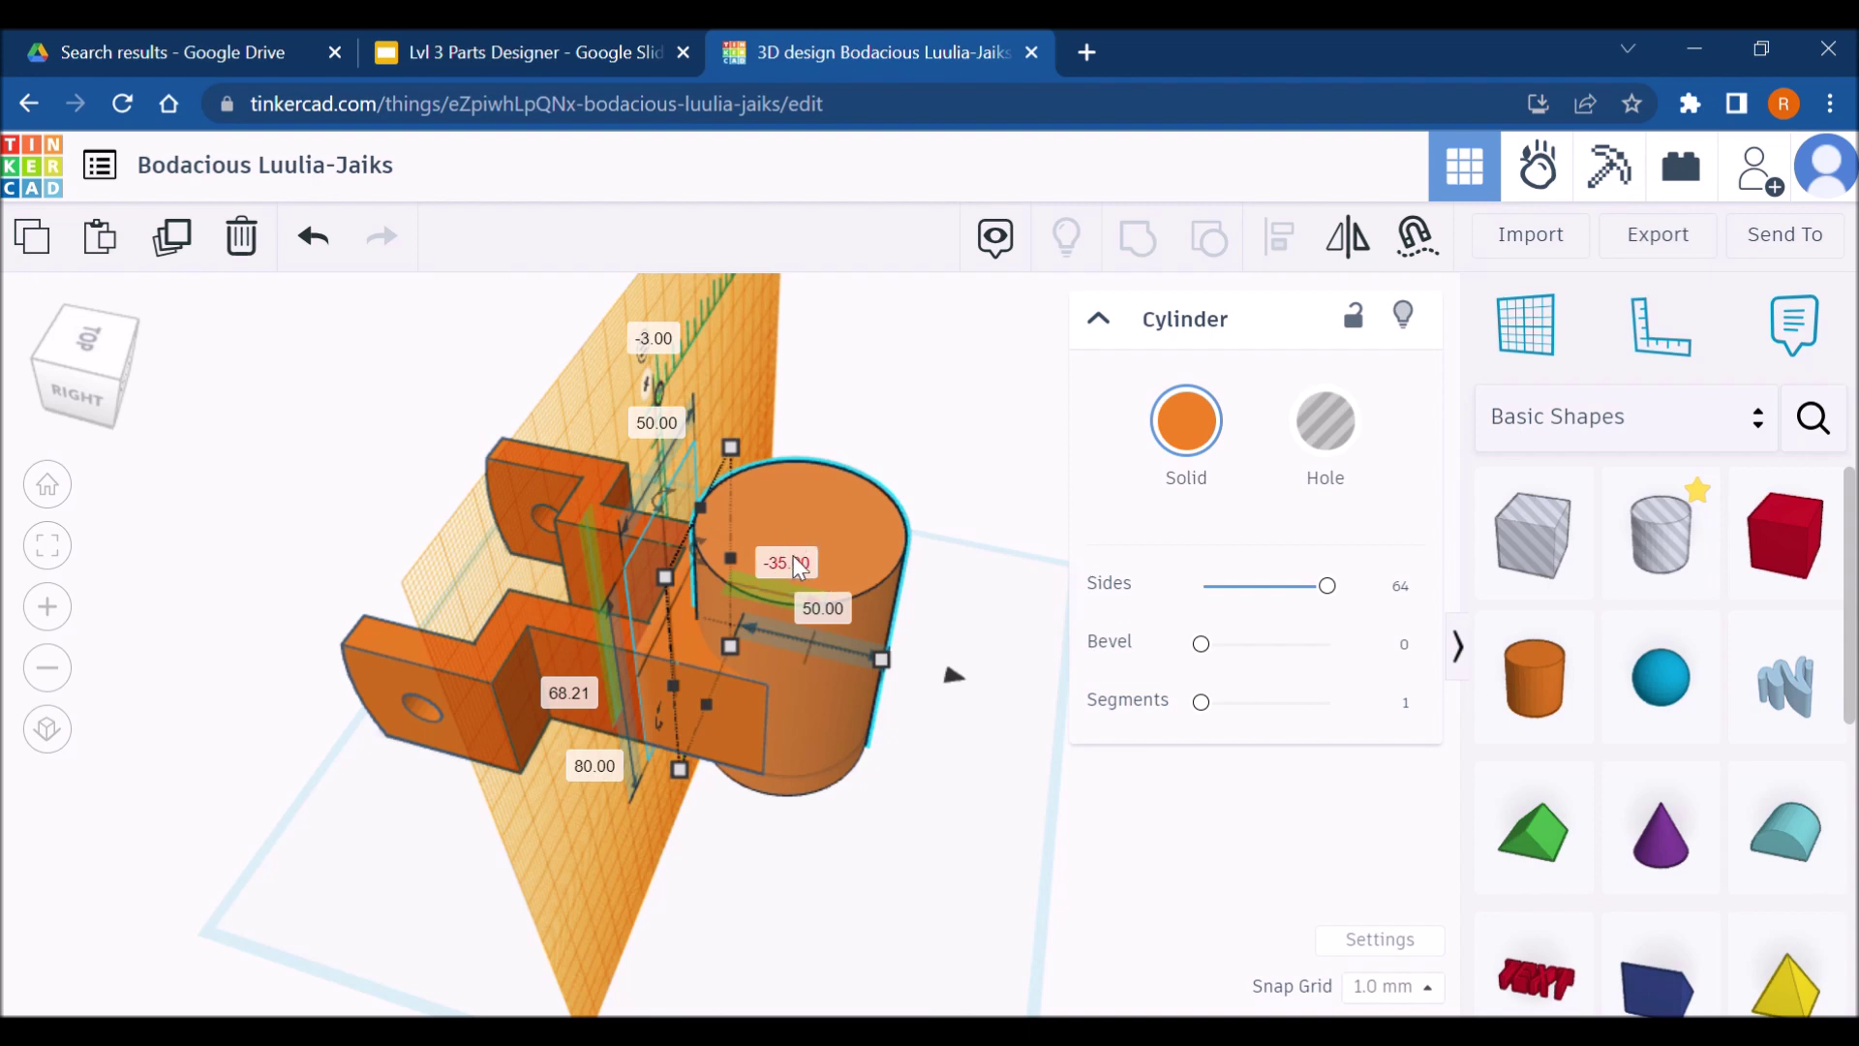
right_drag(903, 843, 980, 763)
click(932, 864)
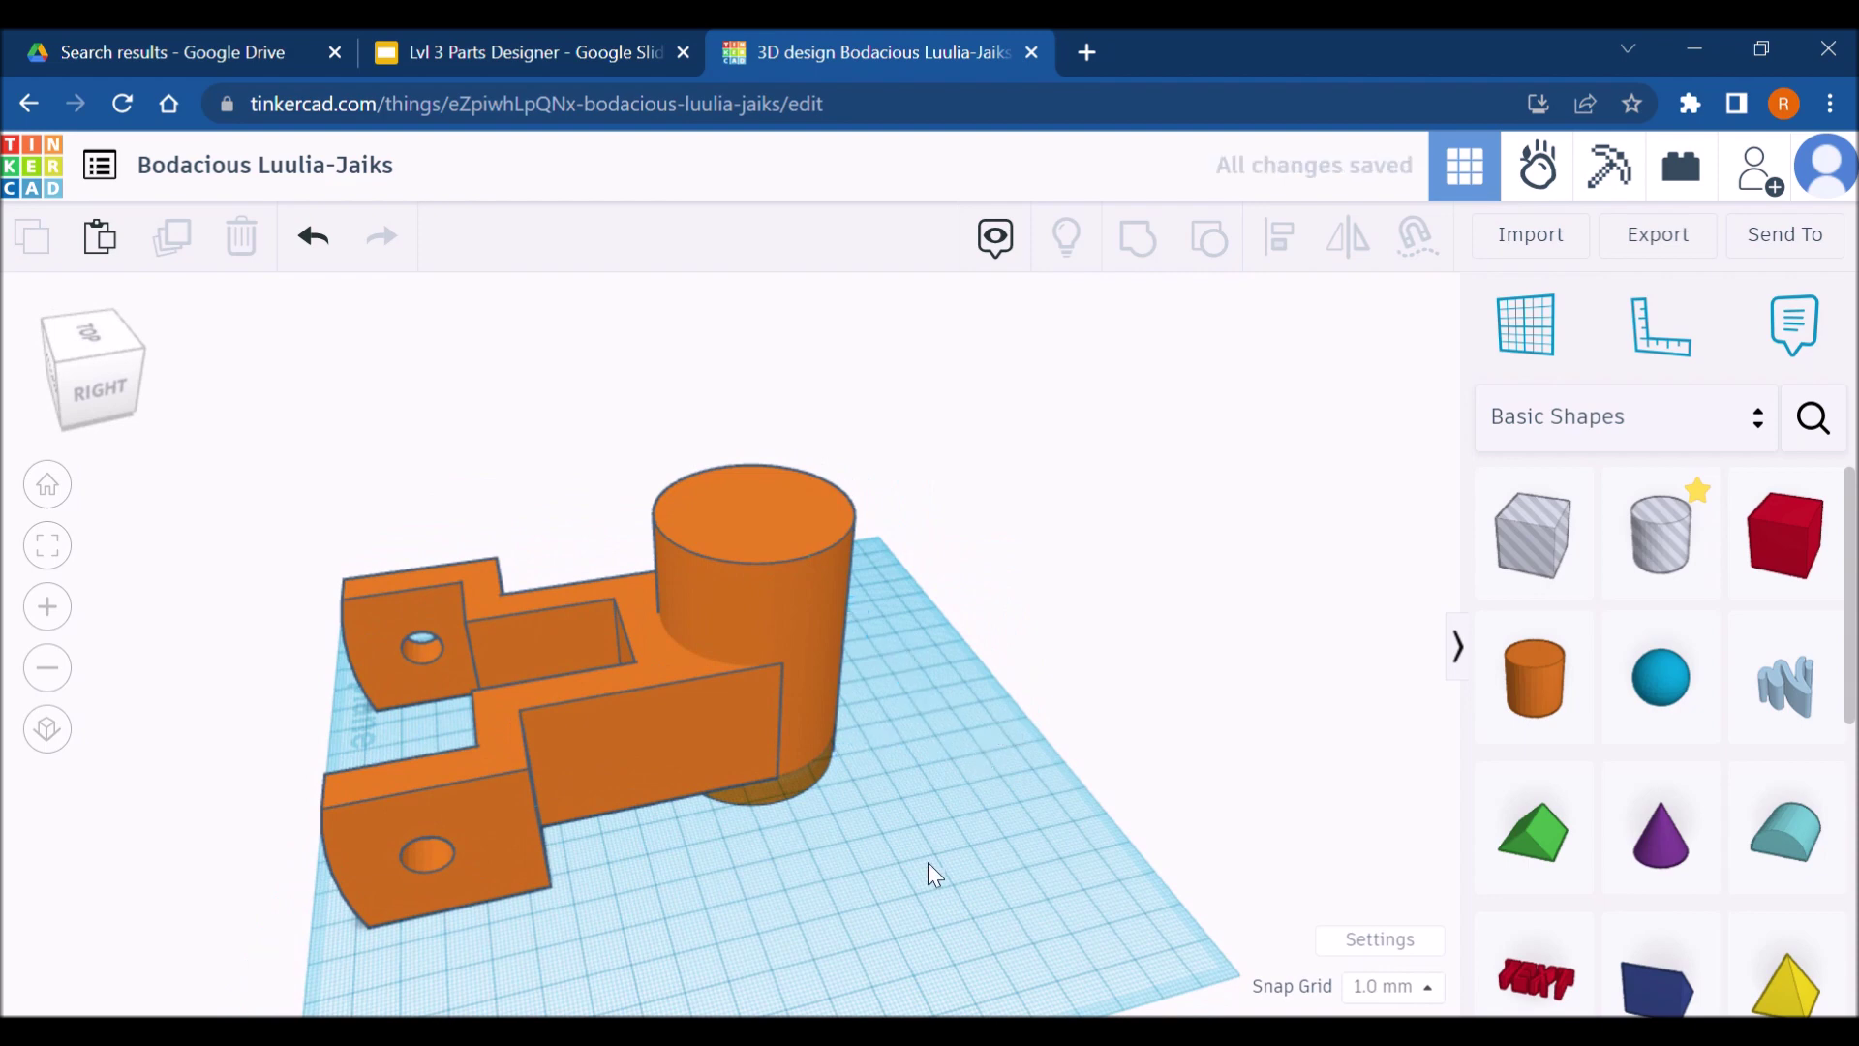
Group and ungroup both shapes, then lock the large cylinder in place
key(ctrl+a)
key(ctrl+g)
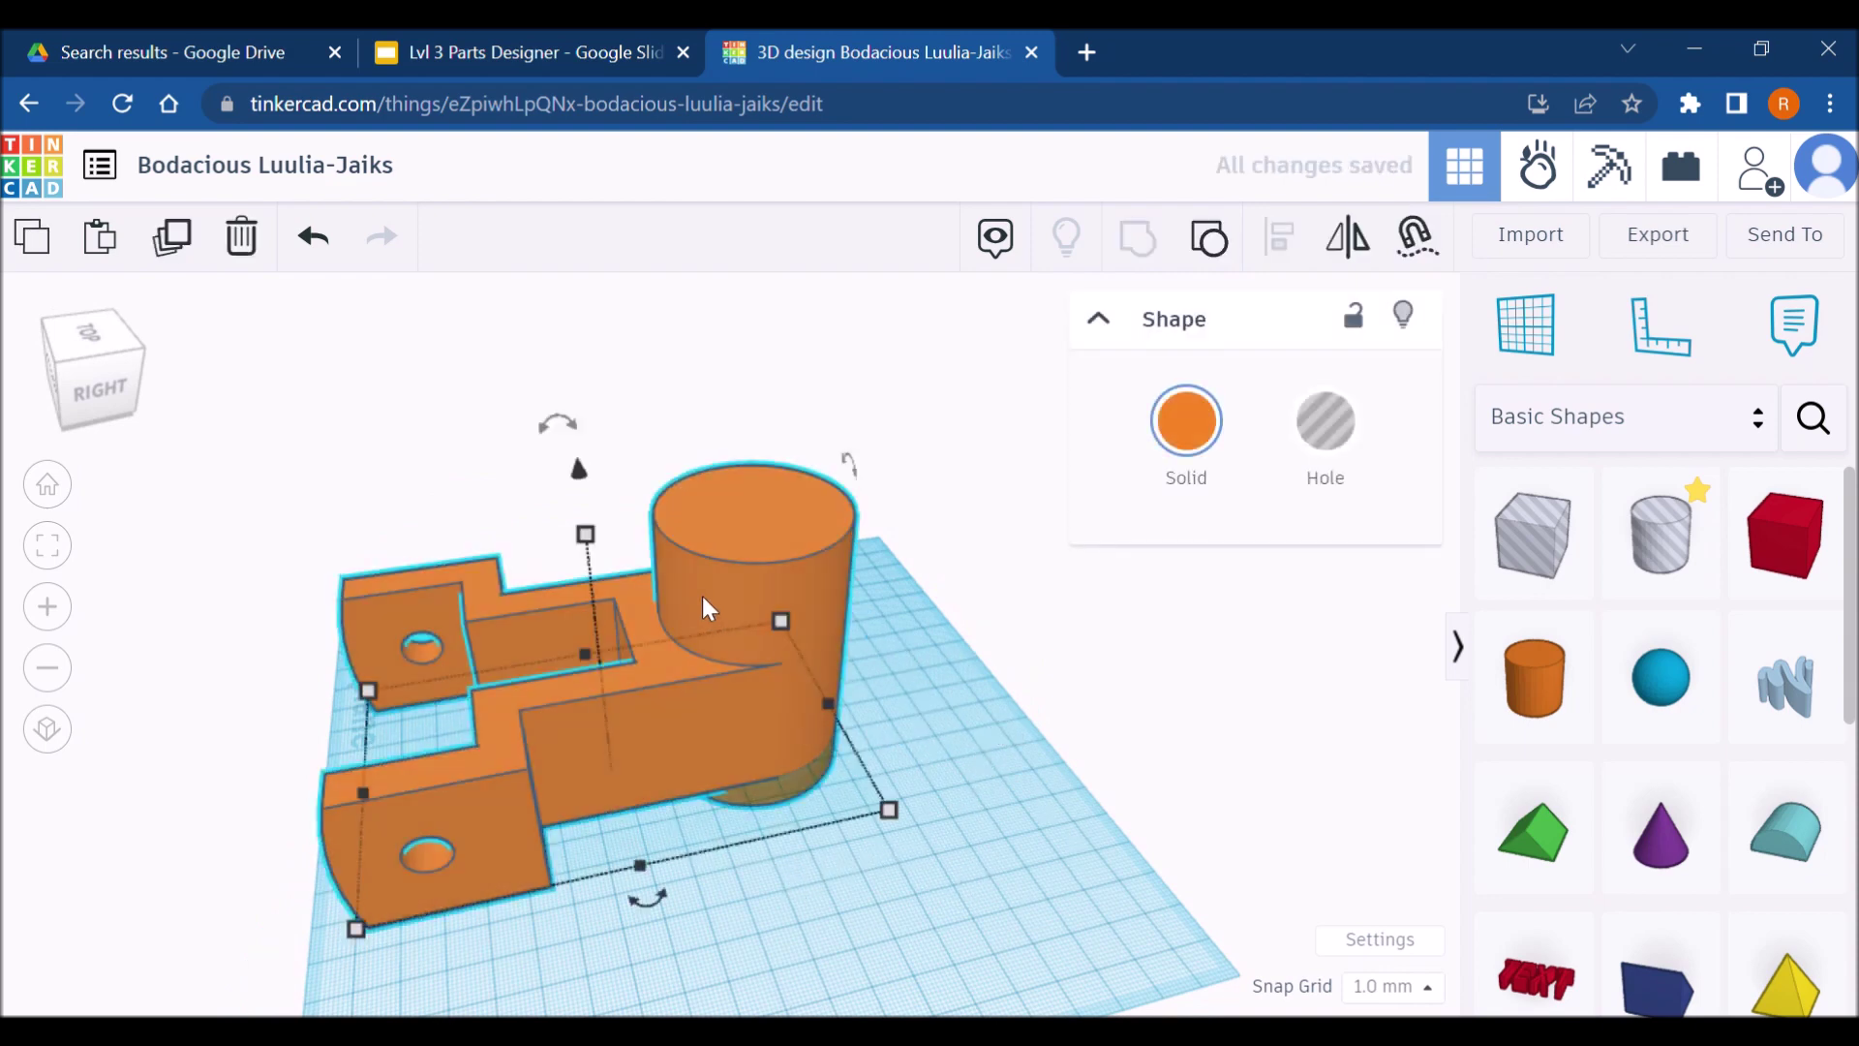
click(1218, 232)
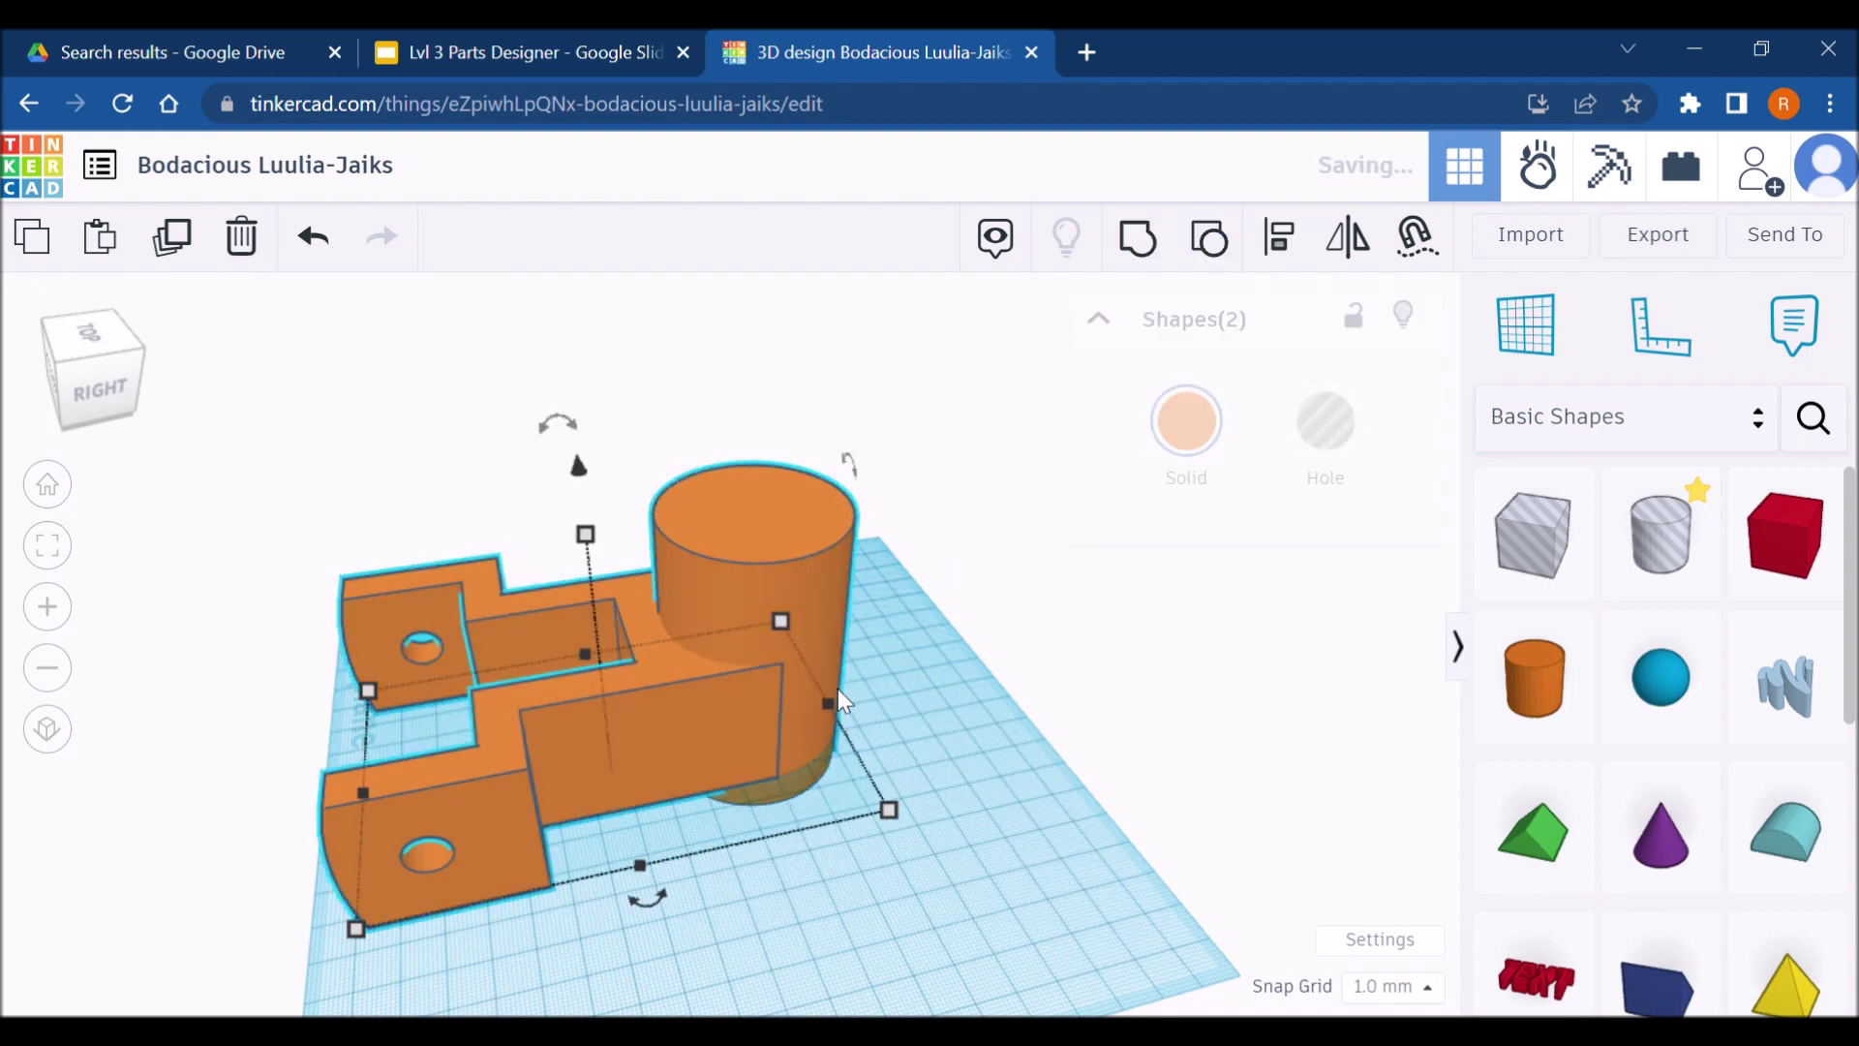
click(928, 601)
click(748, 587)
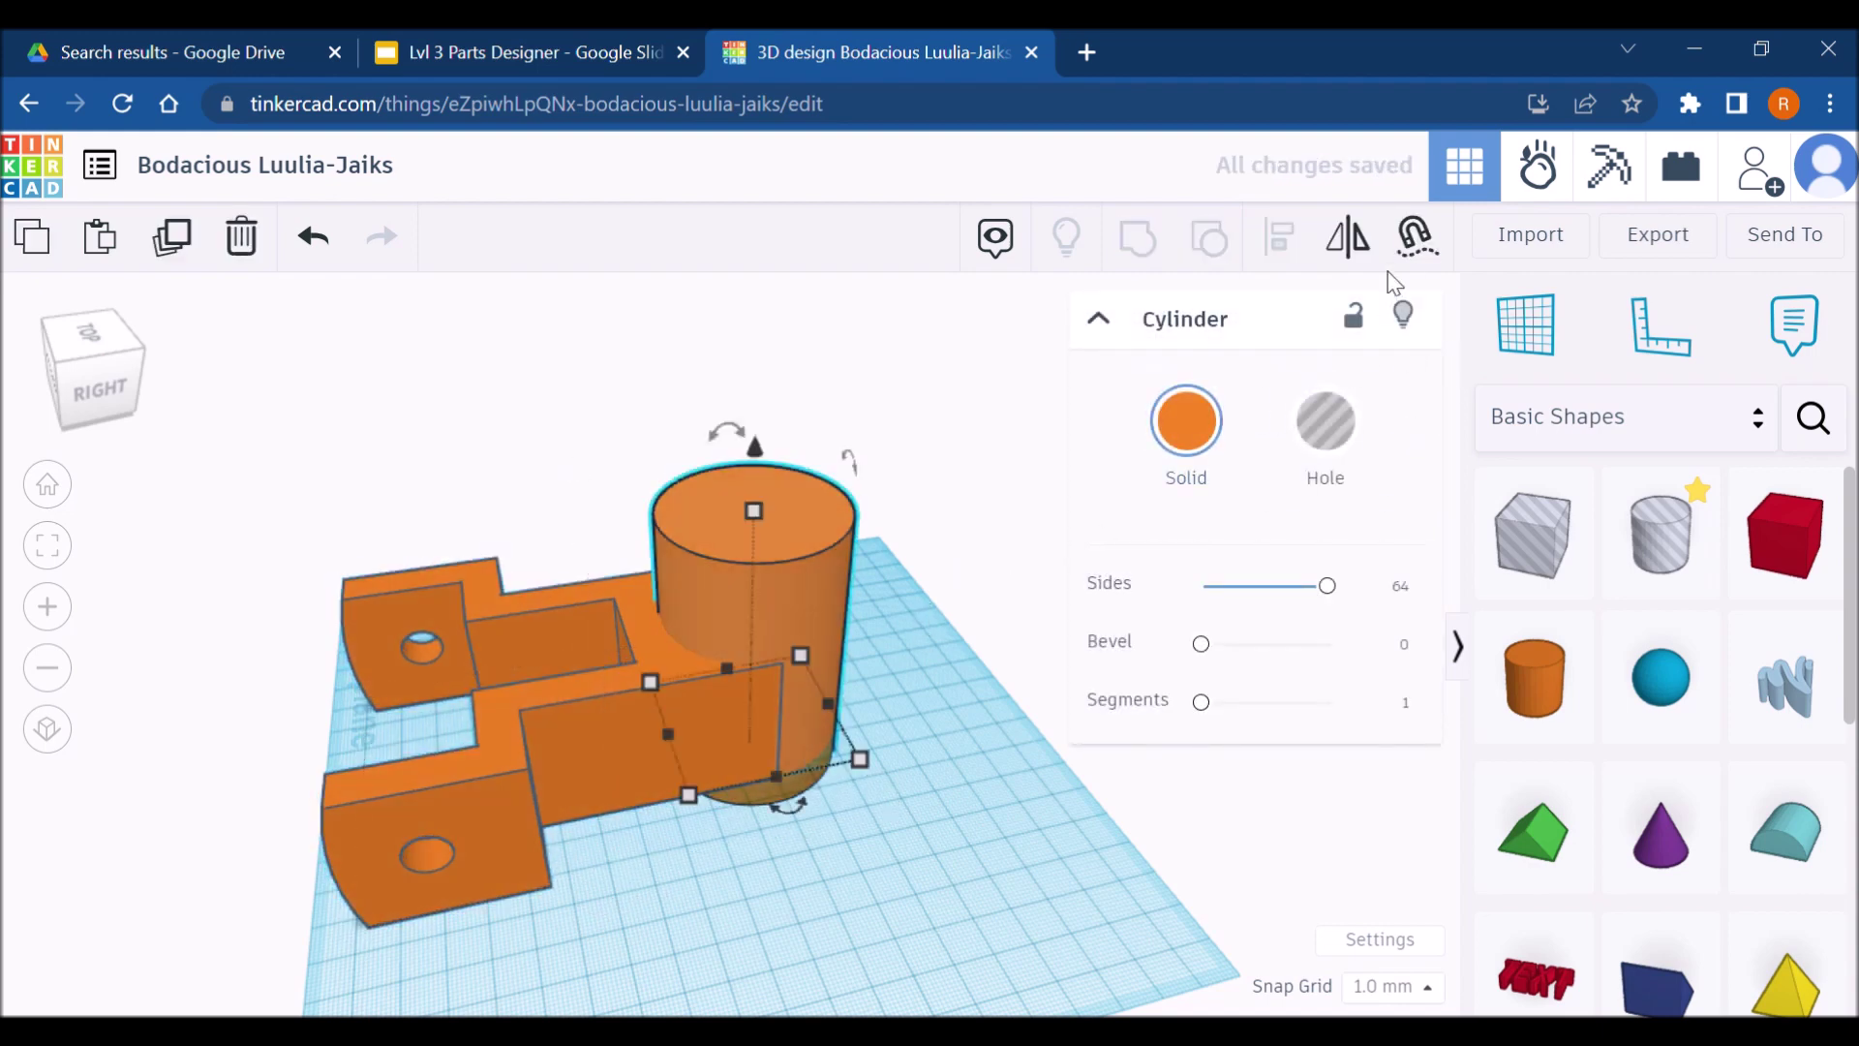
click(768, 904)
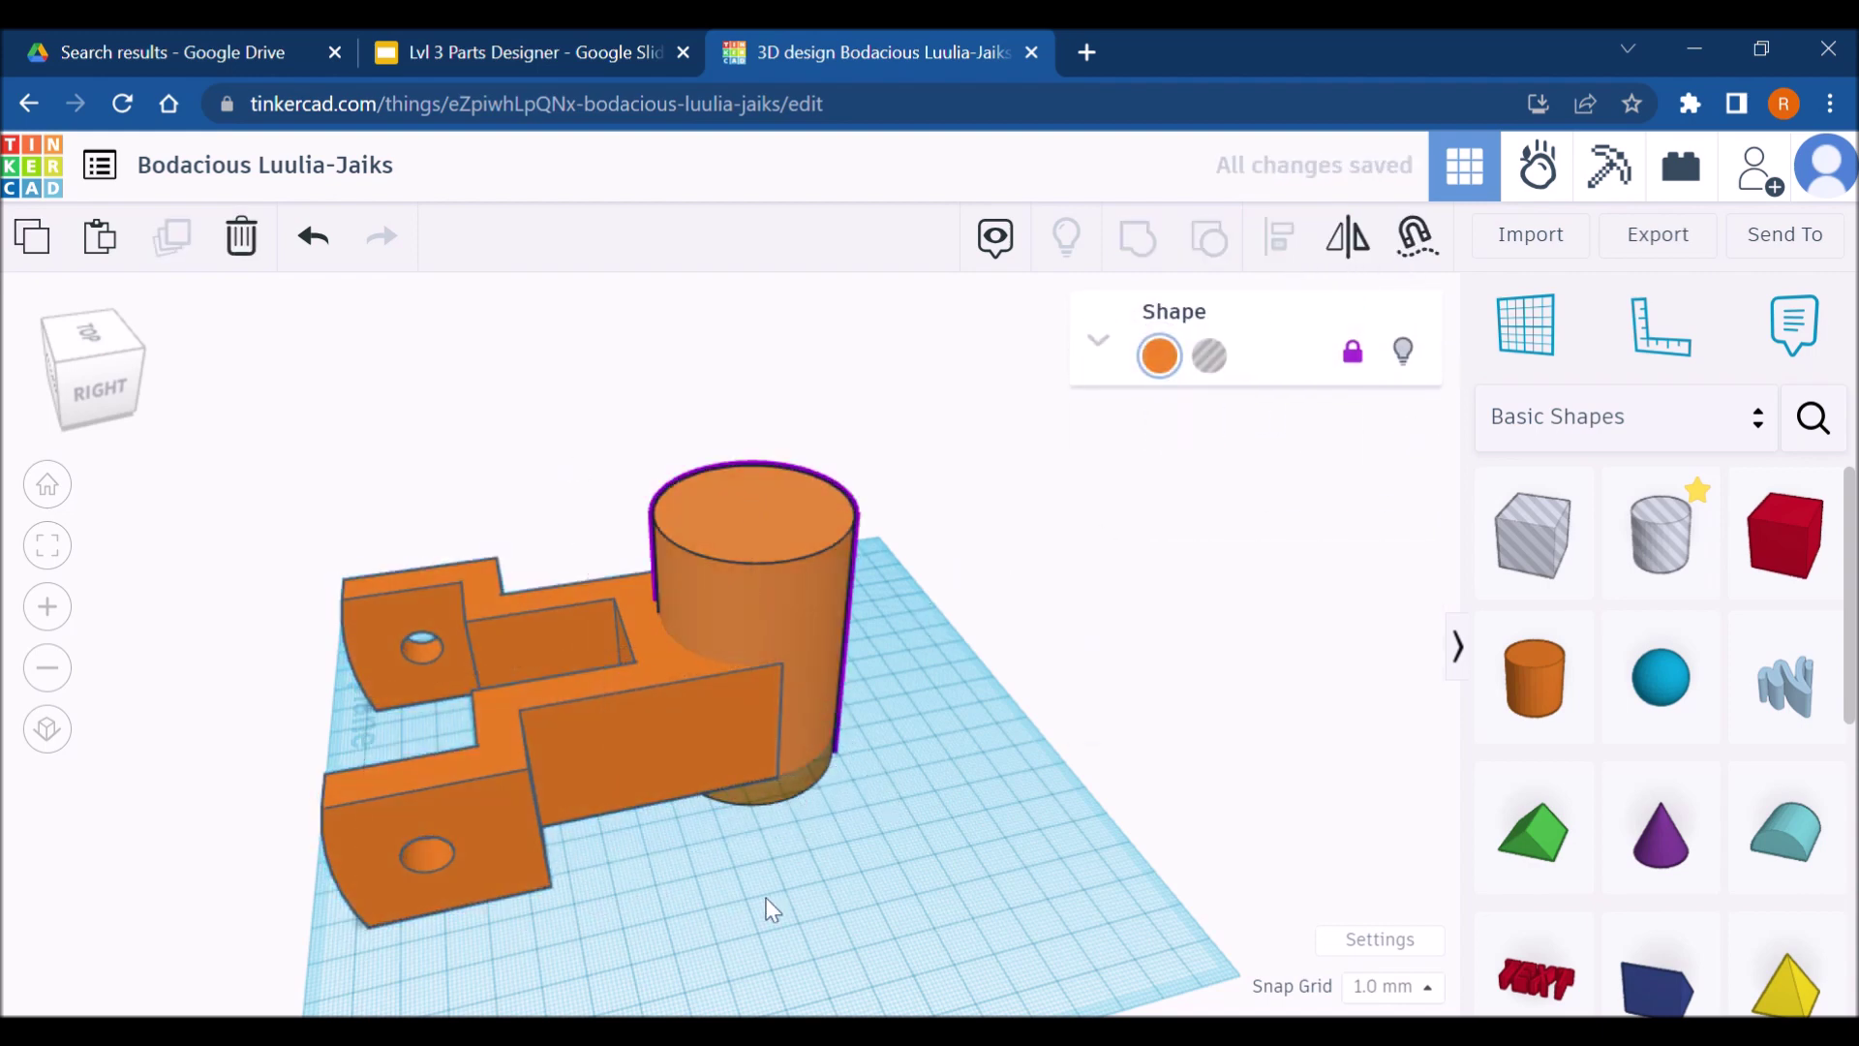
click(581, 48)
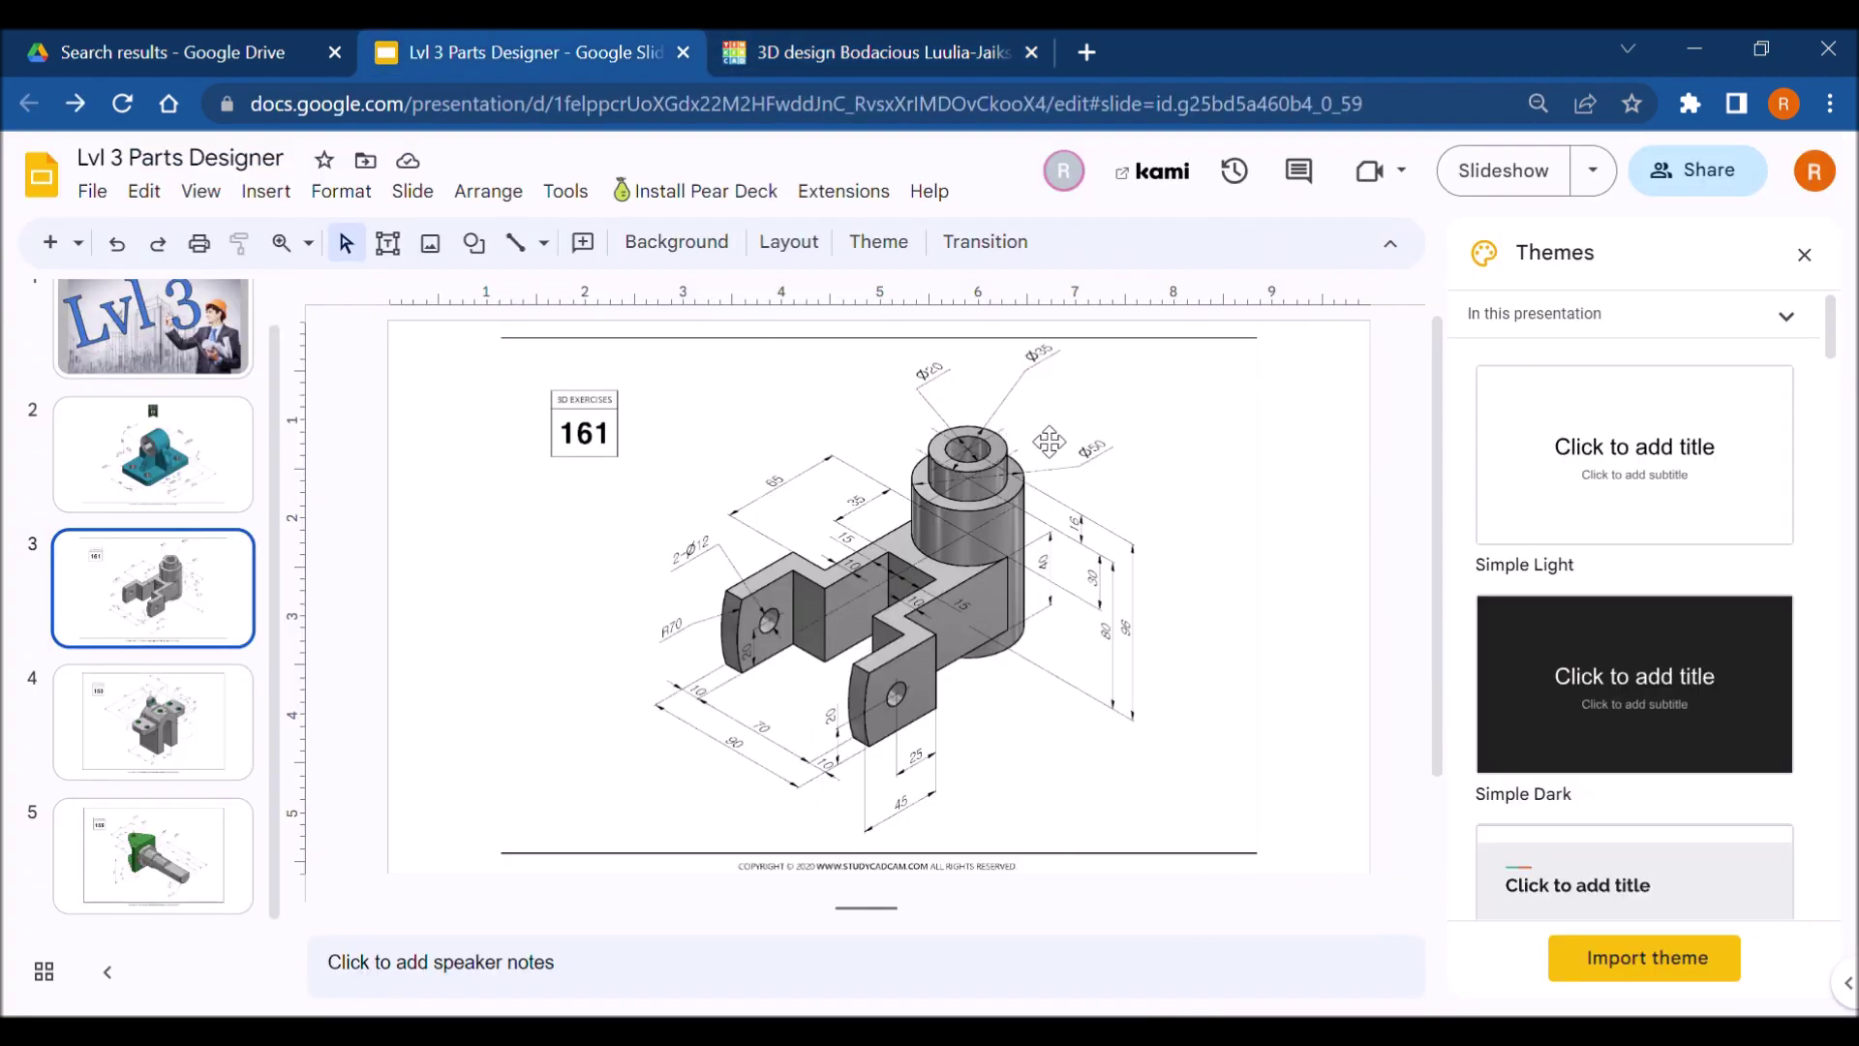
Add a cylinder on top of the boss with 35 mm diameter and 64 sides
click(974, 29)
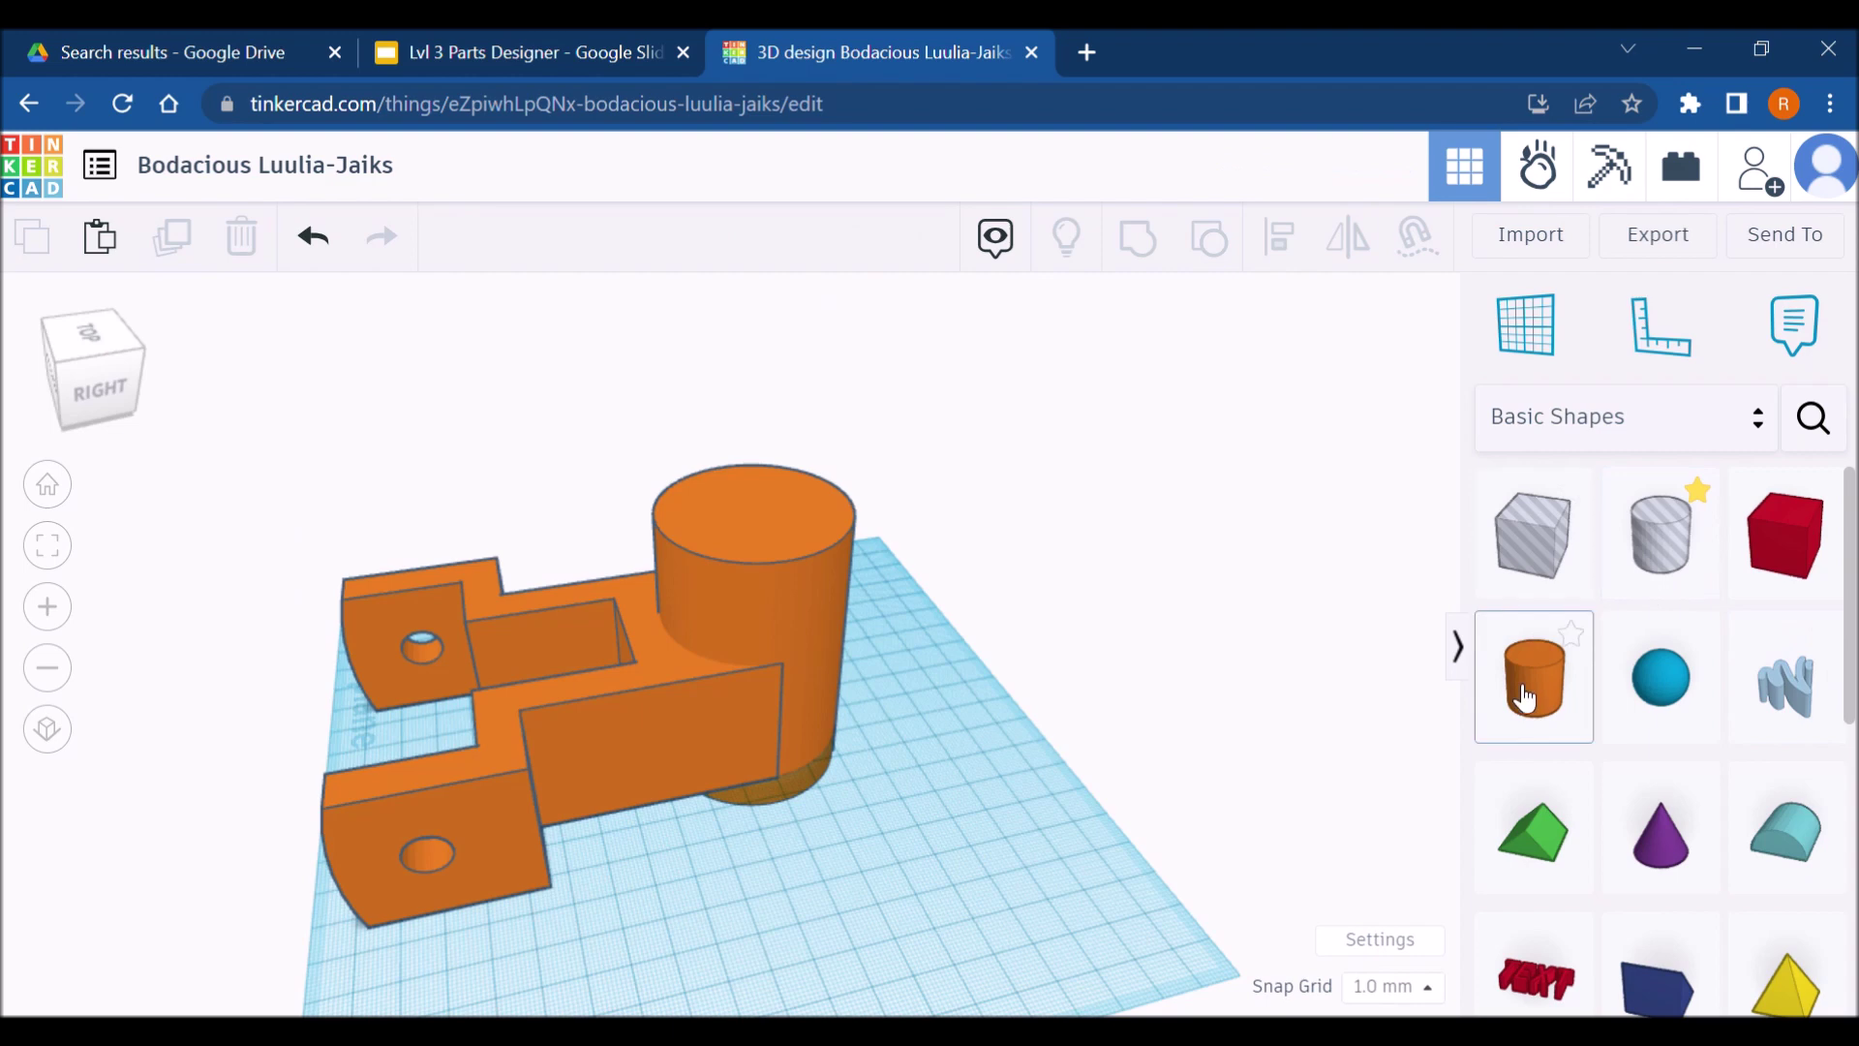
drag(1519, 693, 914, 556)
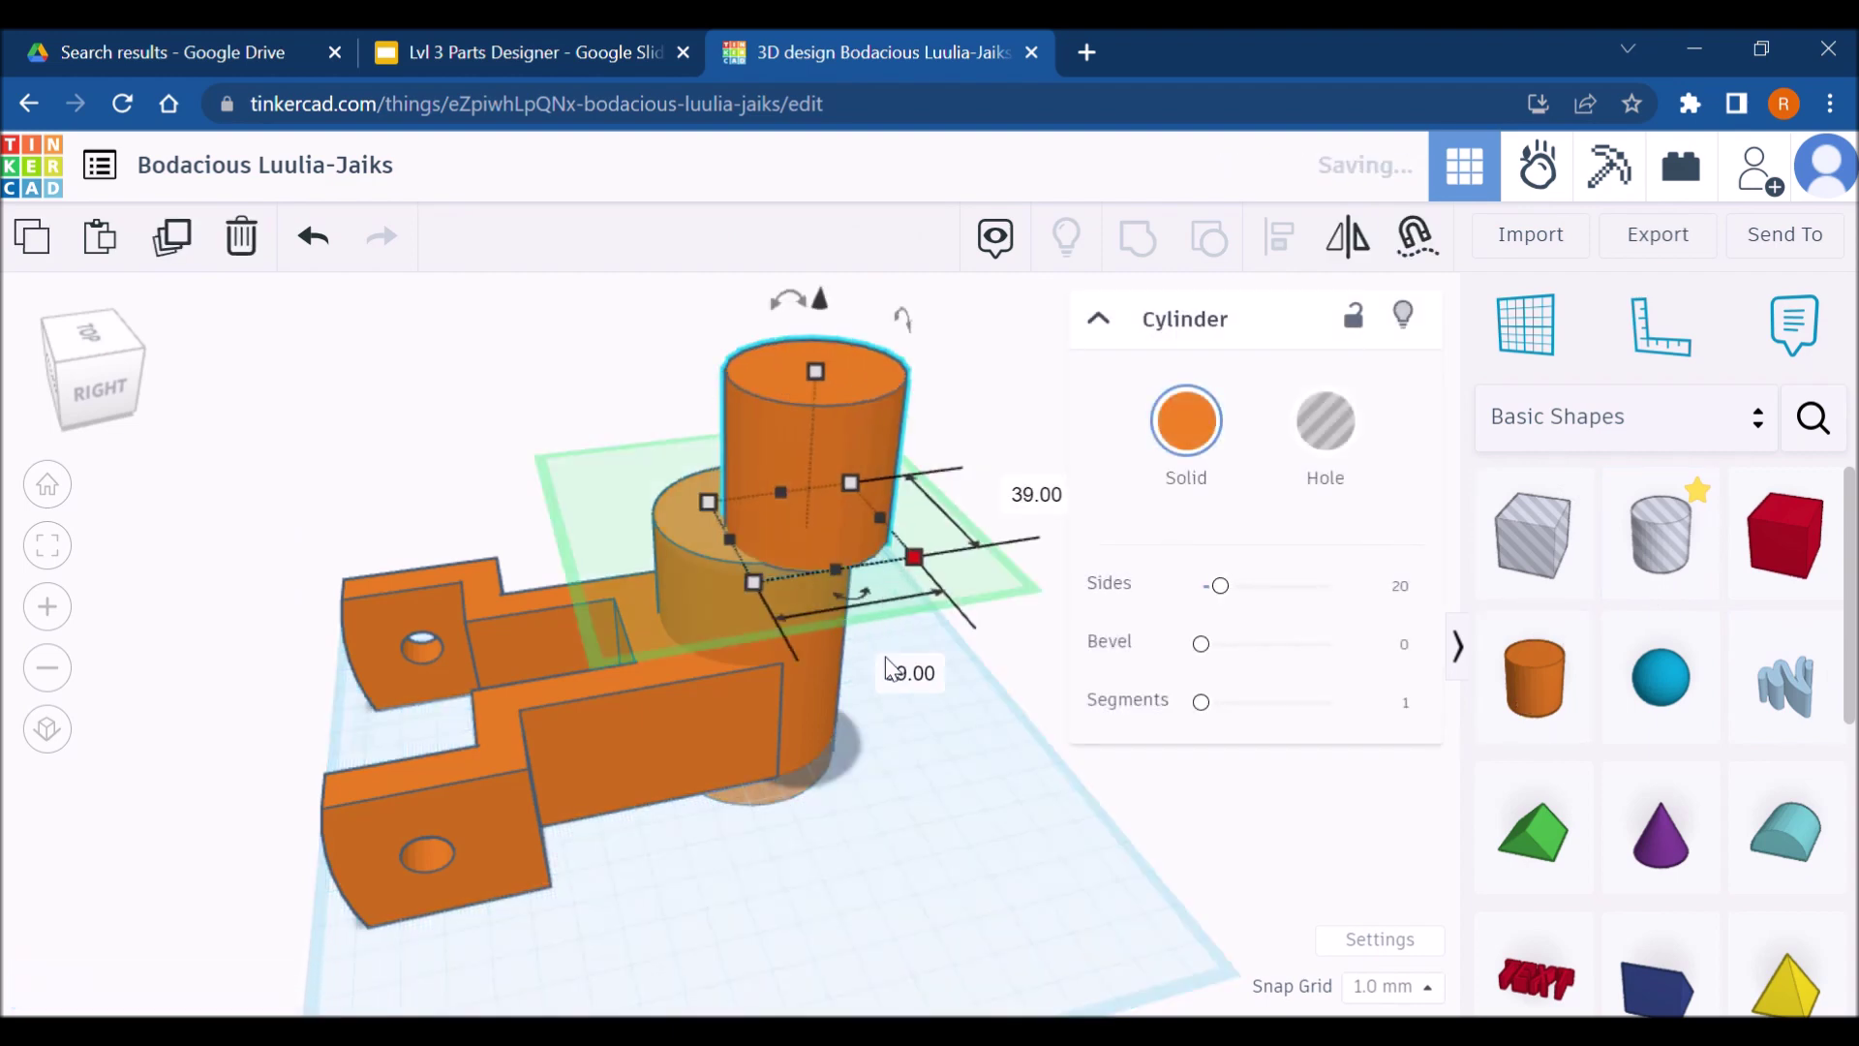
click(935, 677)
text(35)
key(Return)
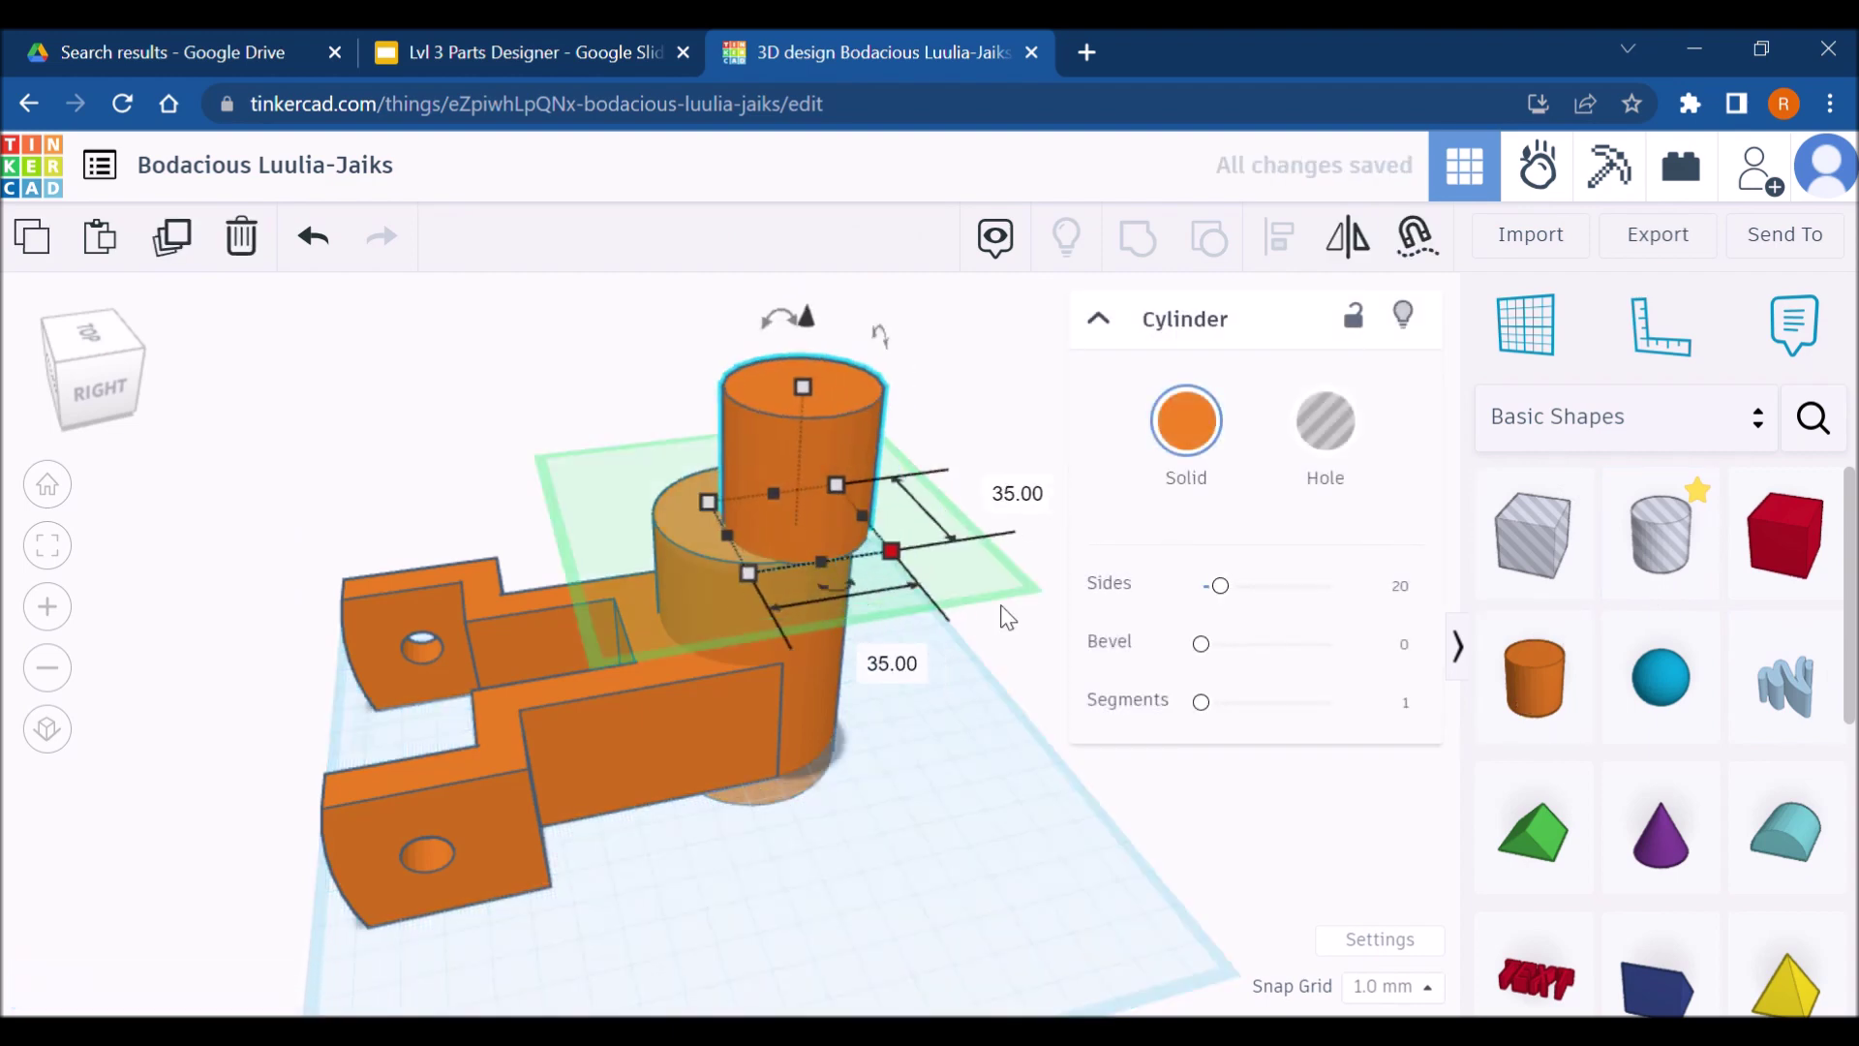
click(1402, 586)
text(64)
key(Return)
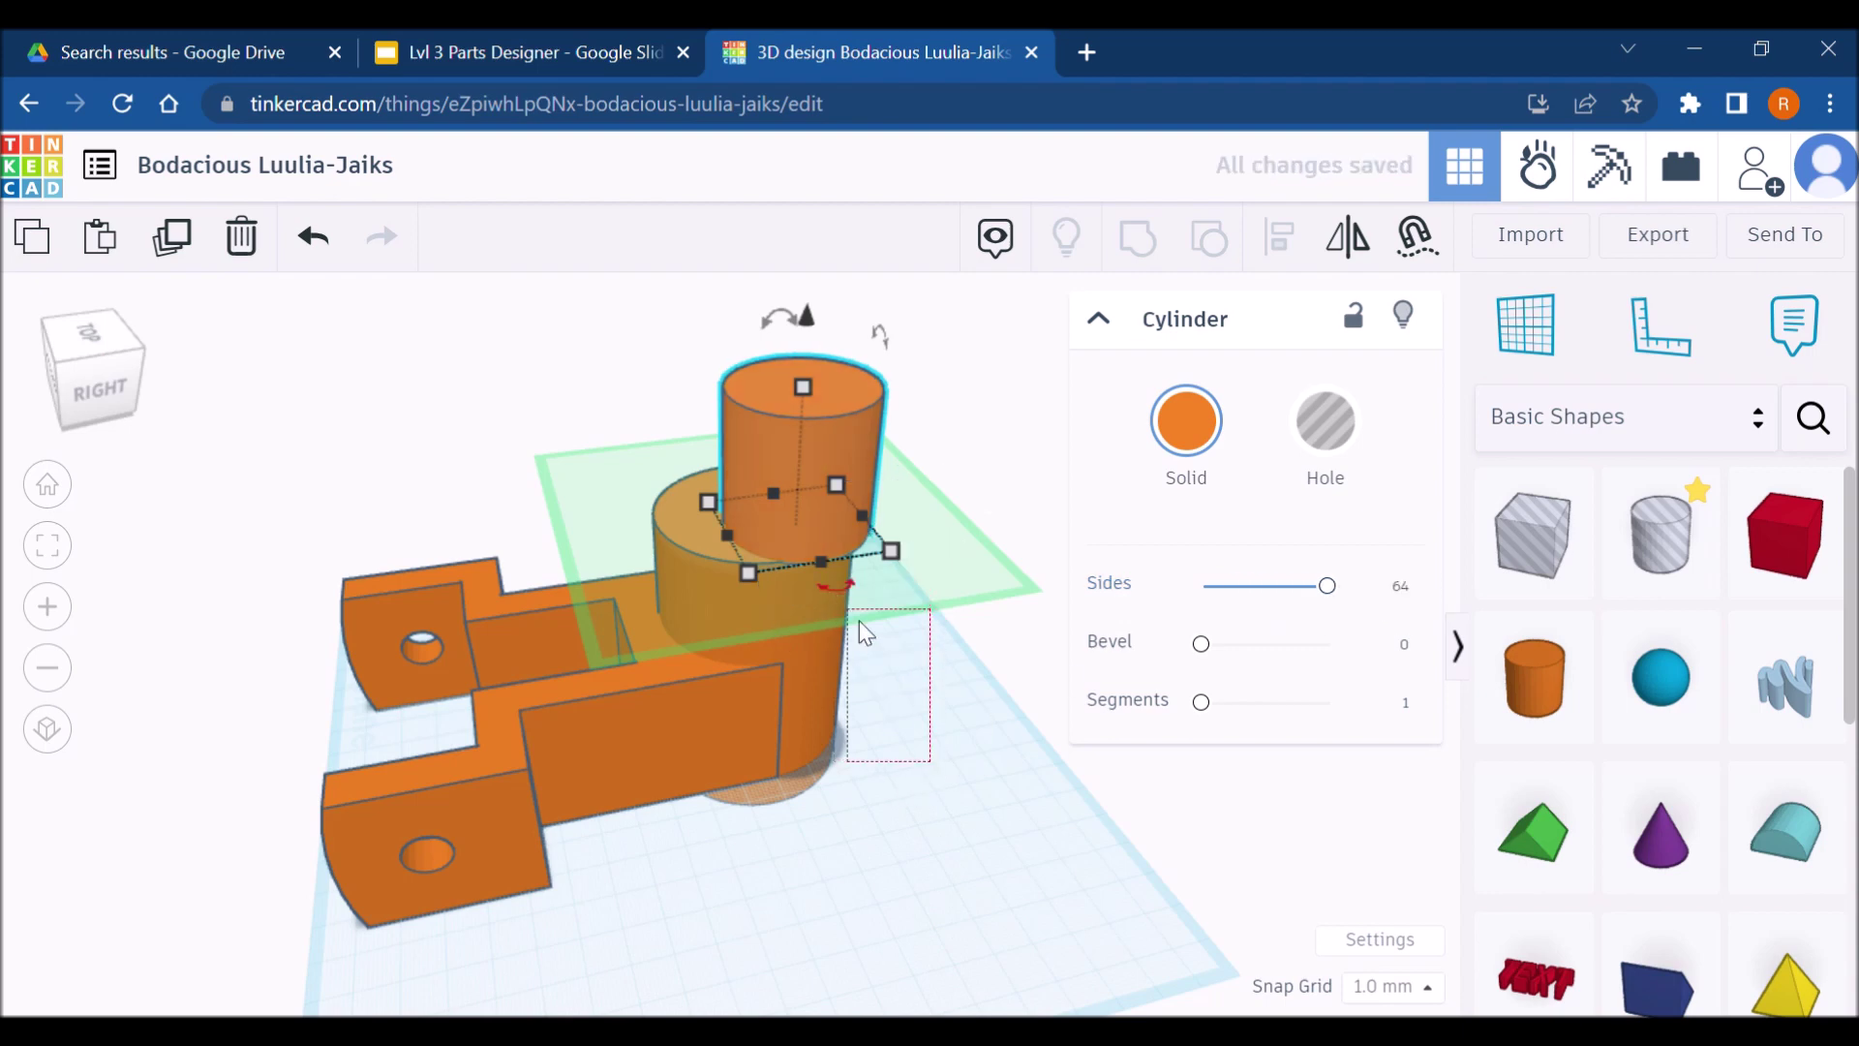
Centre the new cylinder on the lower boss along both axes with Align
click(1032, 660)
drag(701, 471, 702, 473)
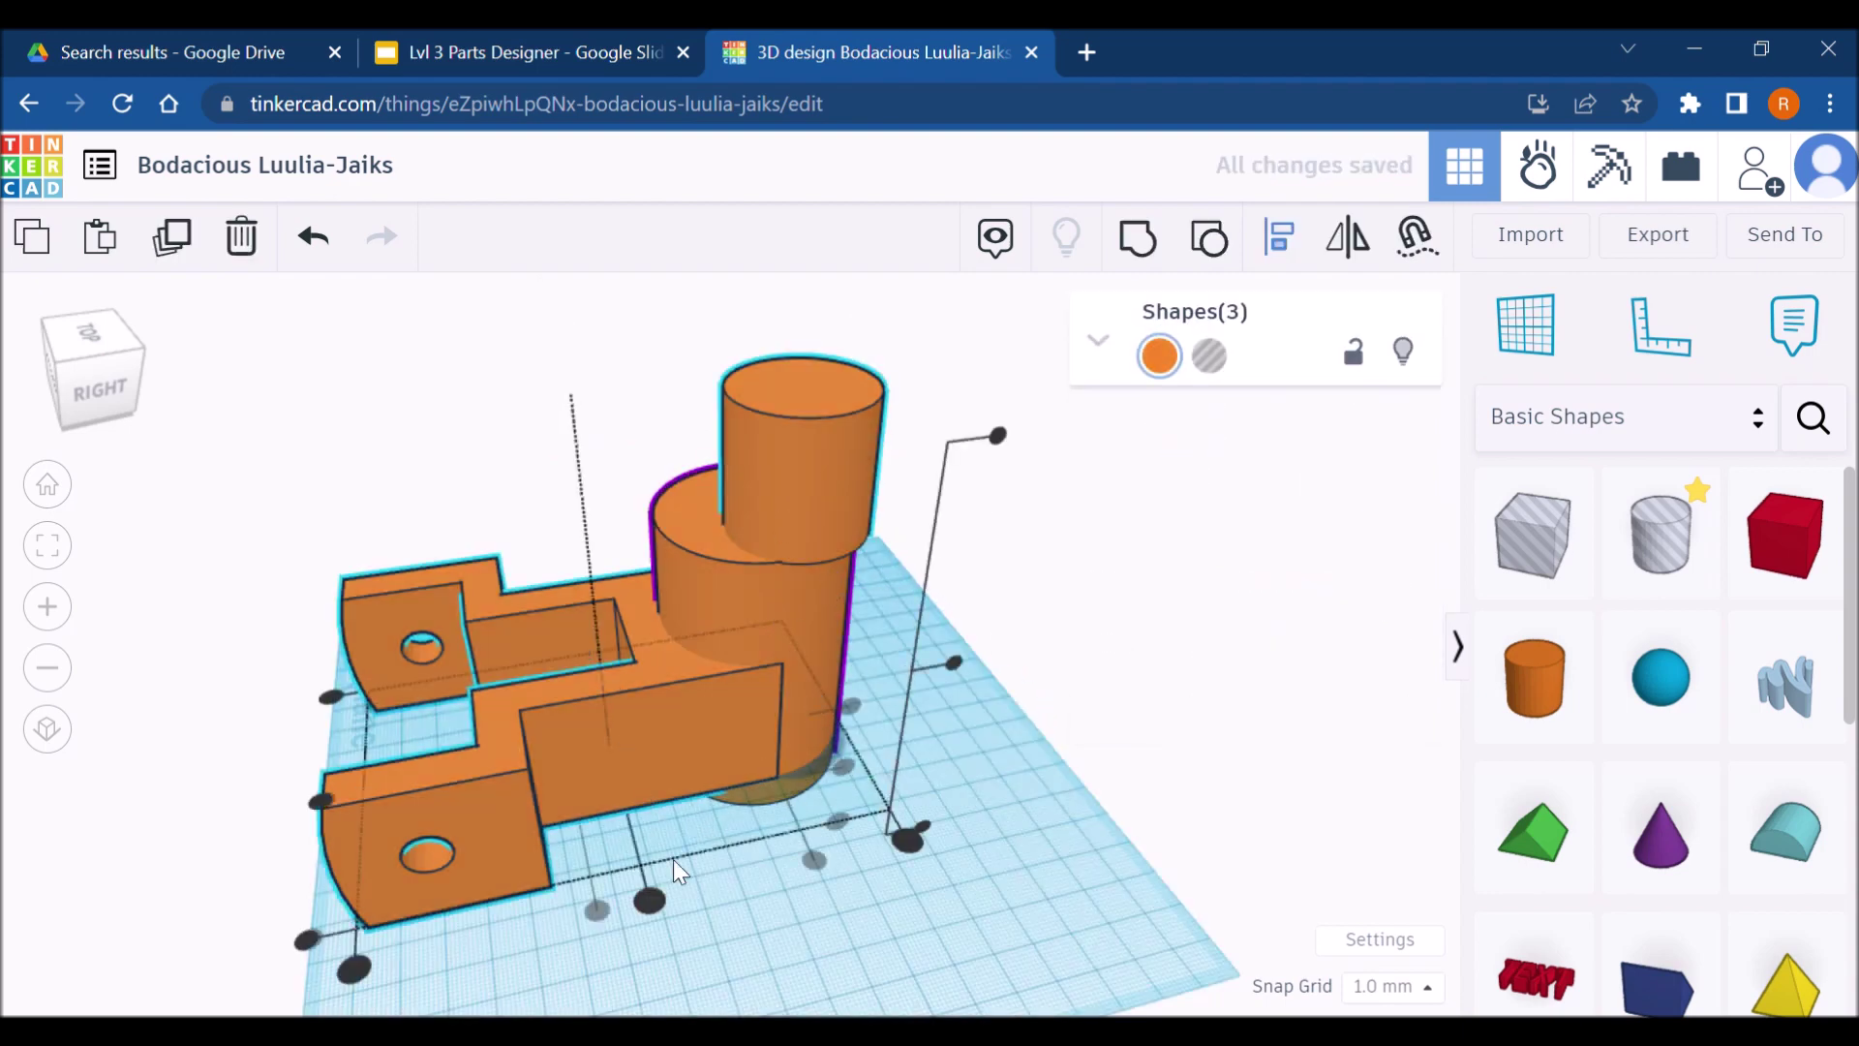
click(1075, 746)
click(799, 559)
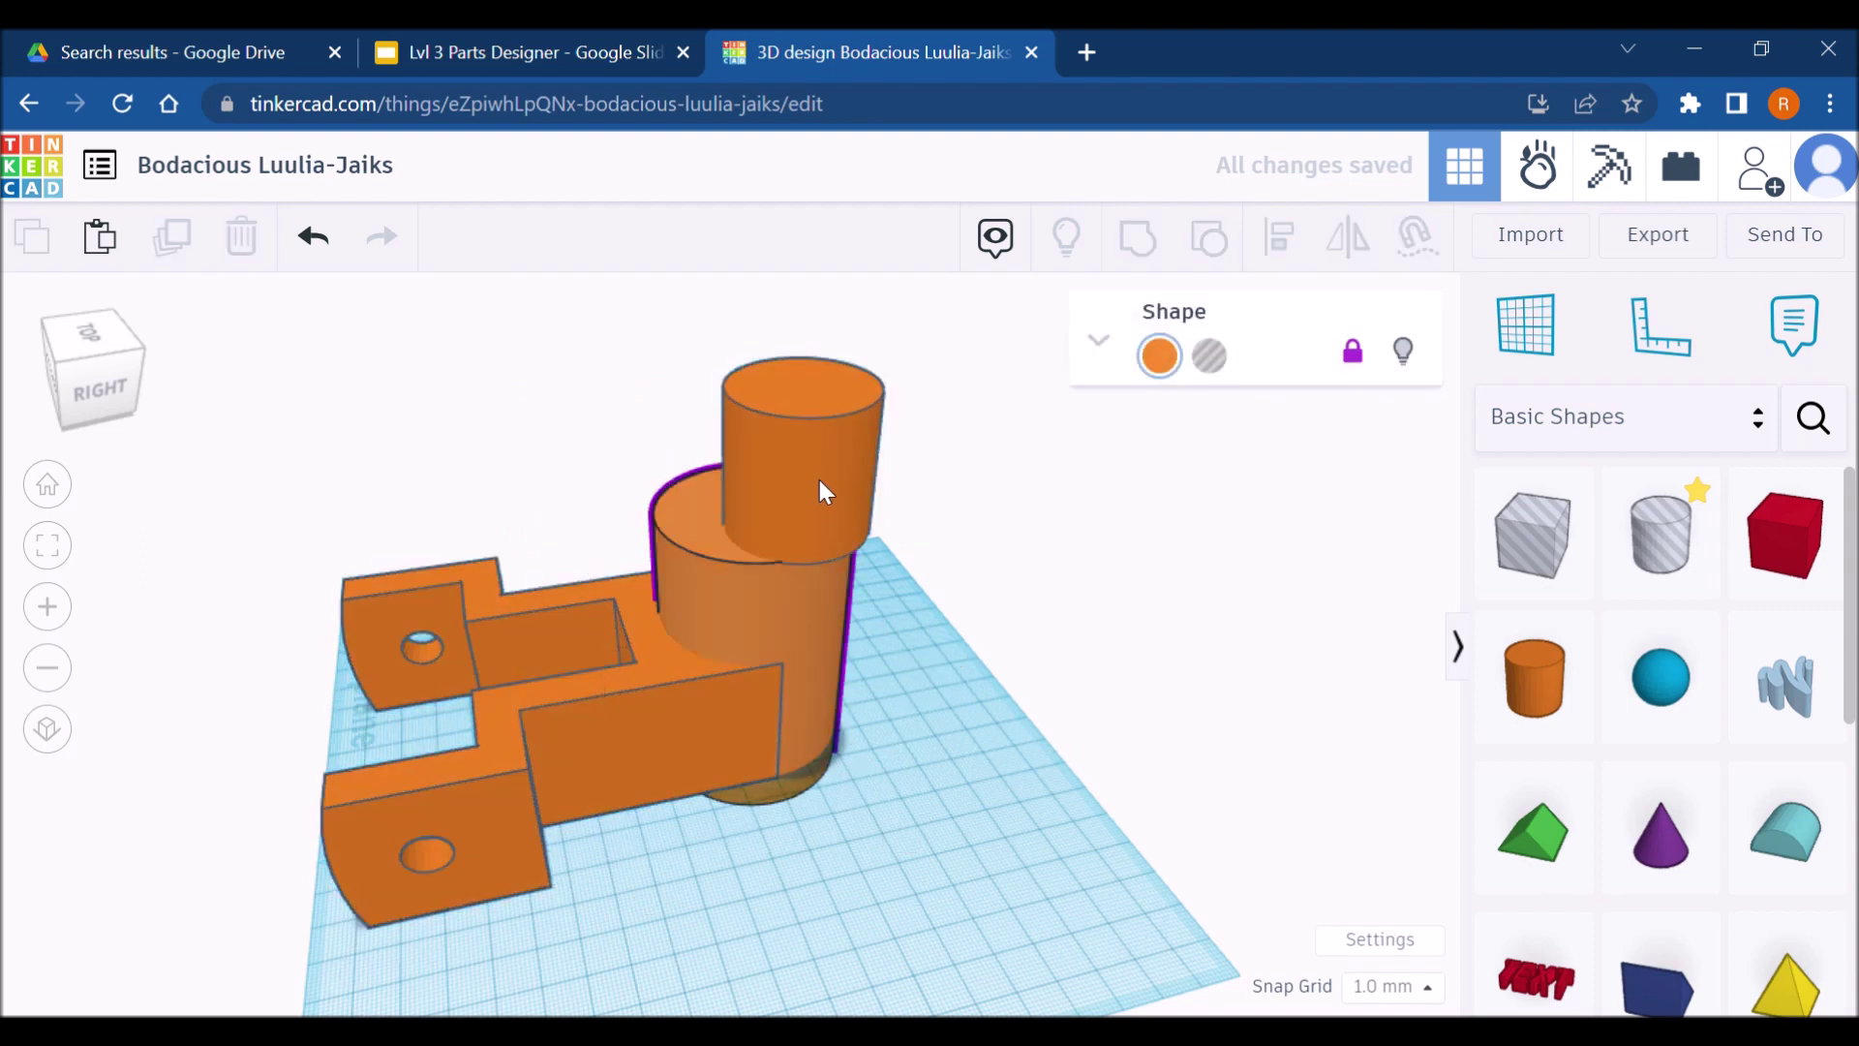
shift+click(814, 473)
key(l)
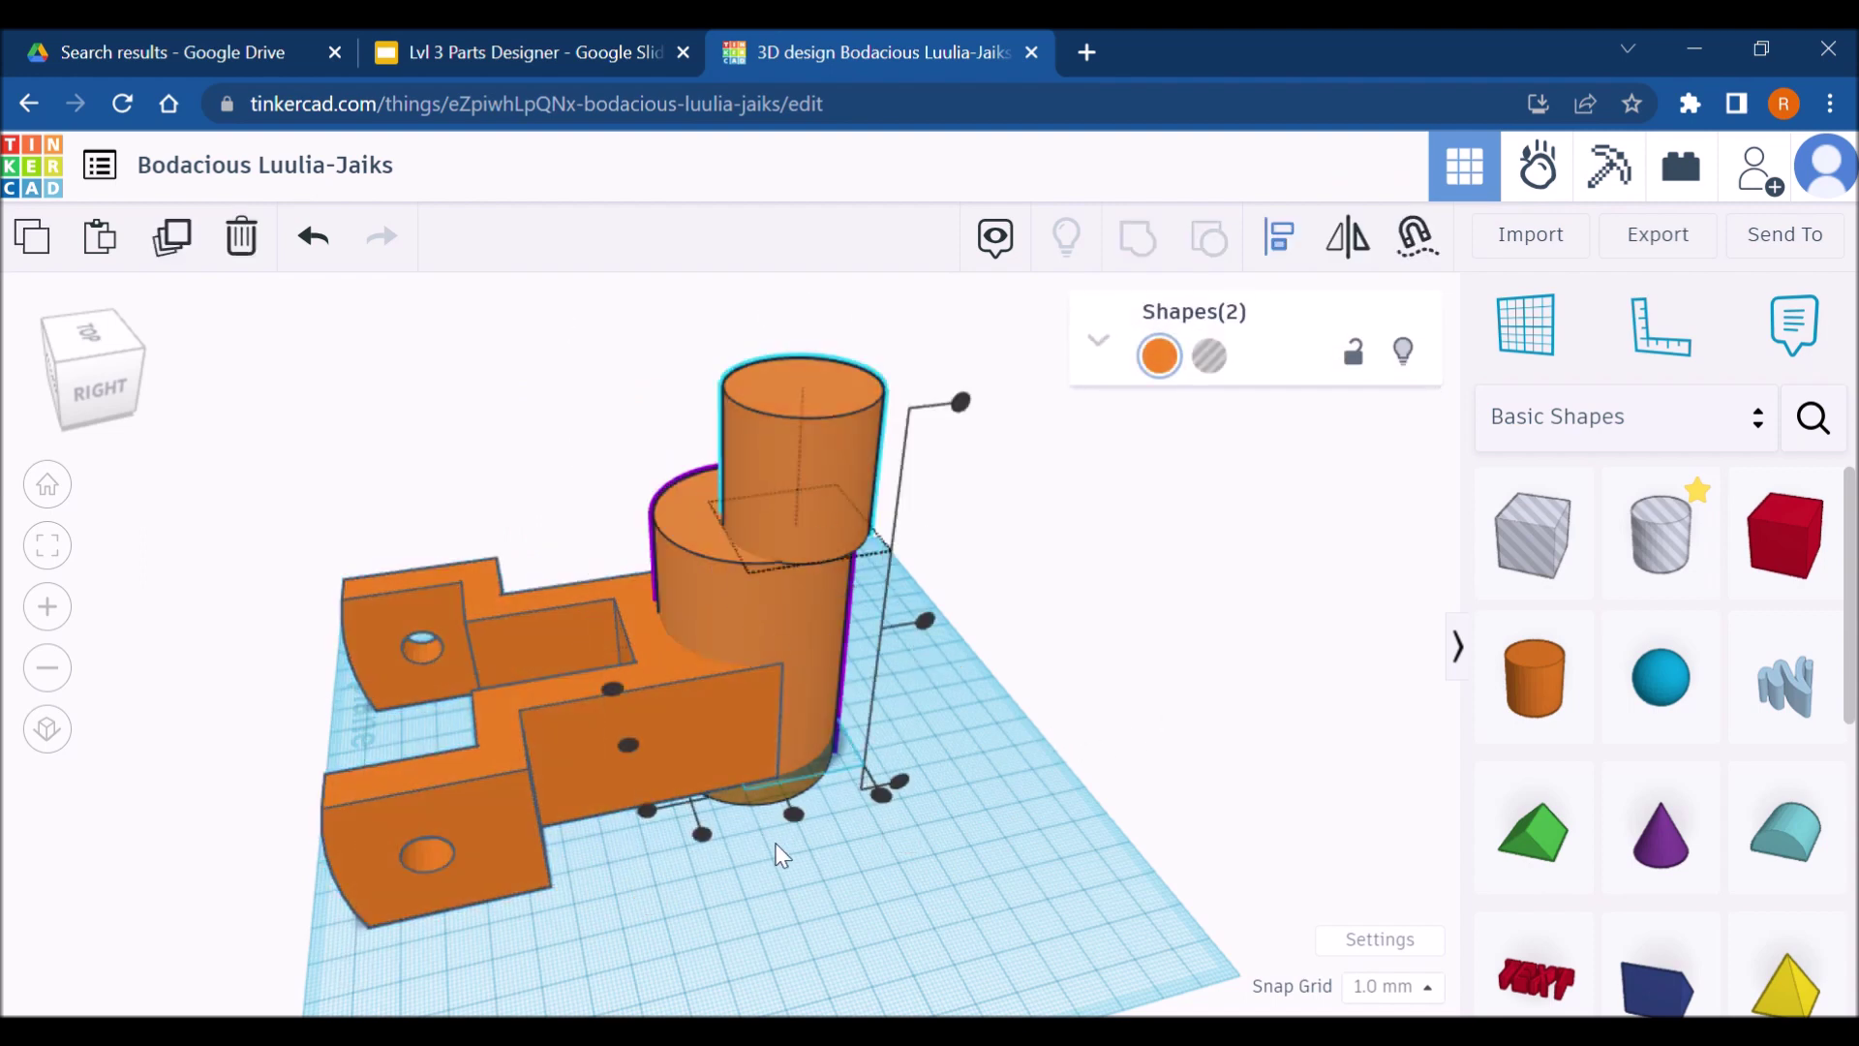
click(792, 815)
click(631, 745)
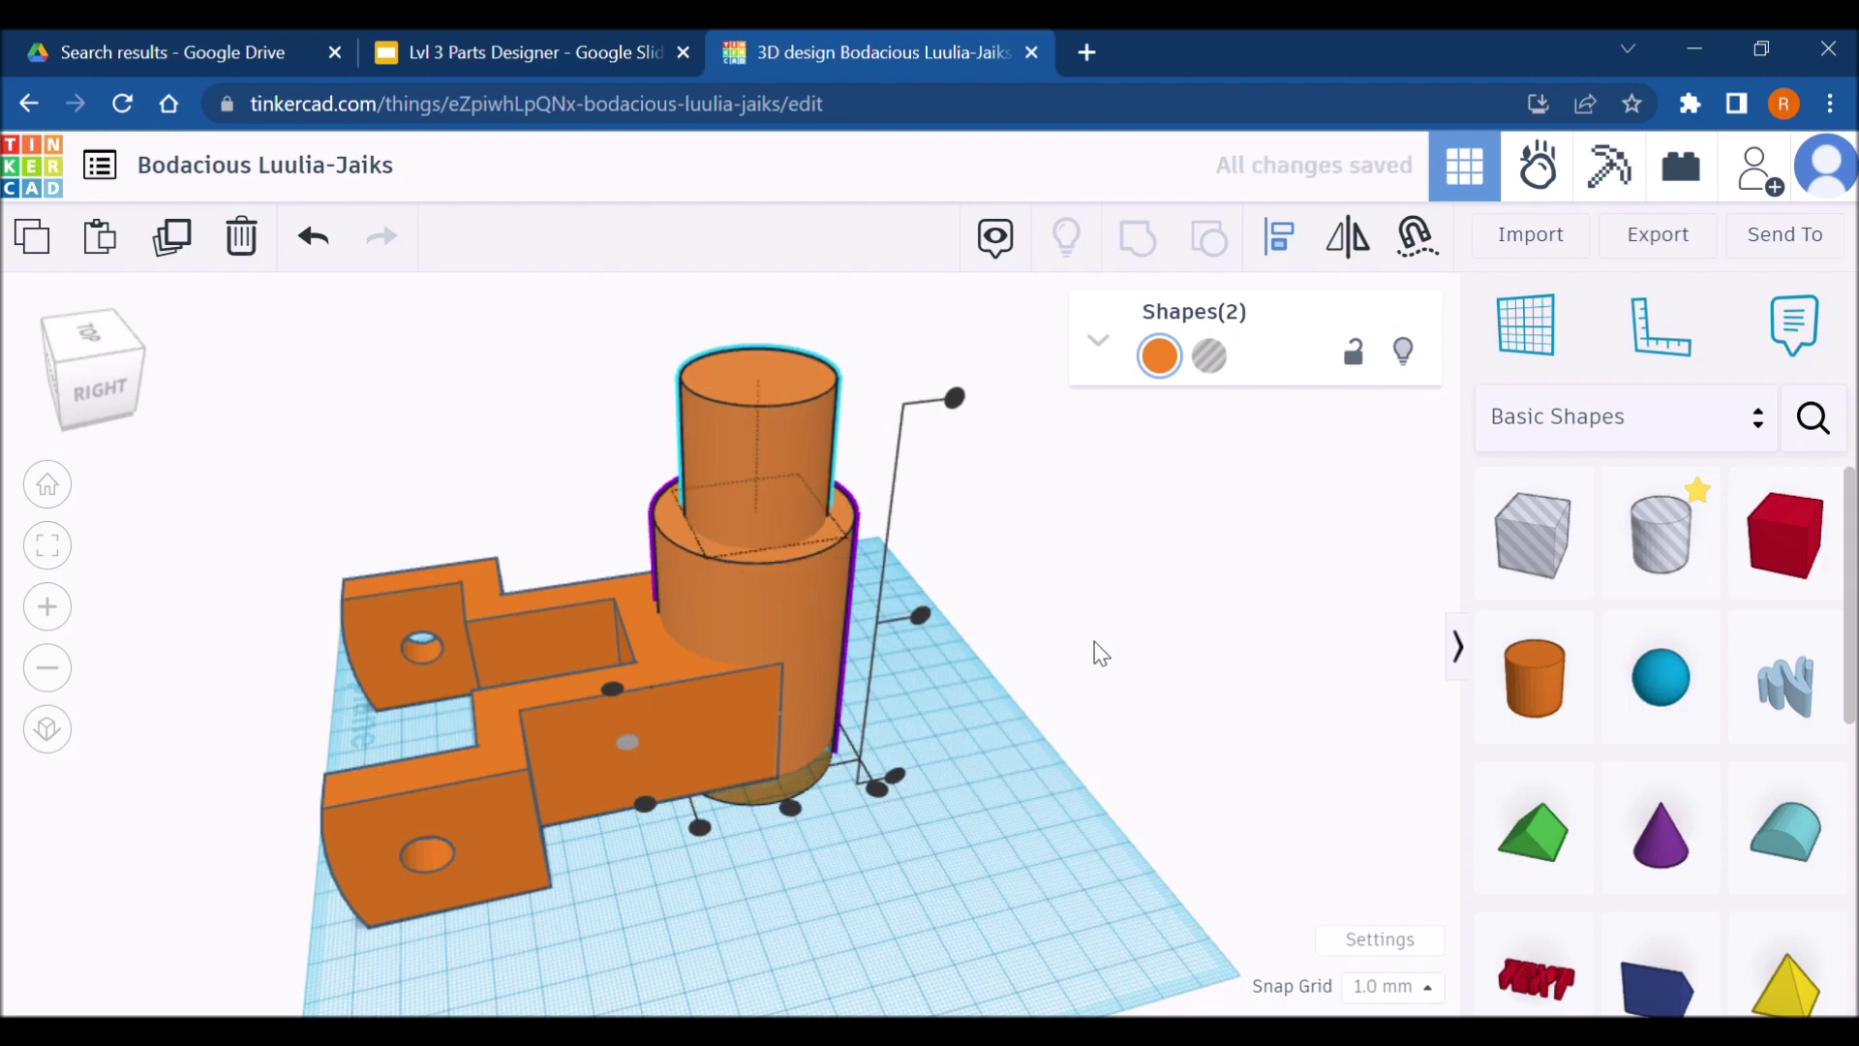
Re-centre the two cylinders on each other and compare with the part 161 drawing
right_drag(1095, 644, 816, 904)
click(800, 907)
click(755, 902)
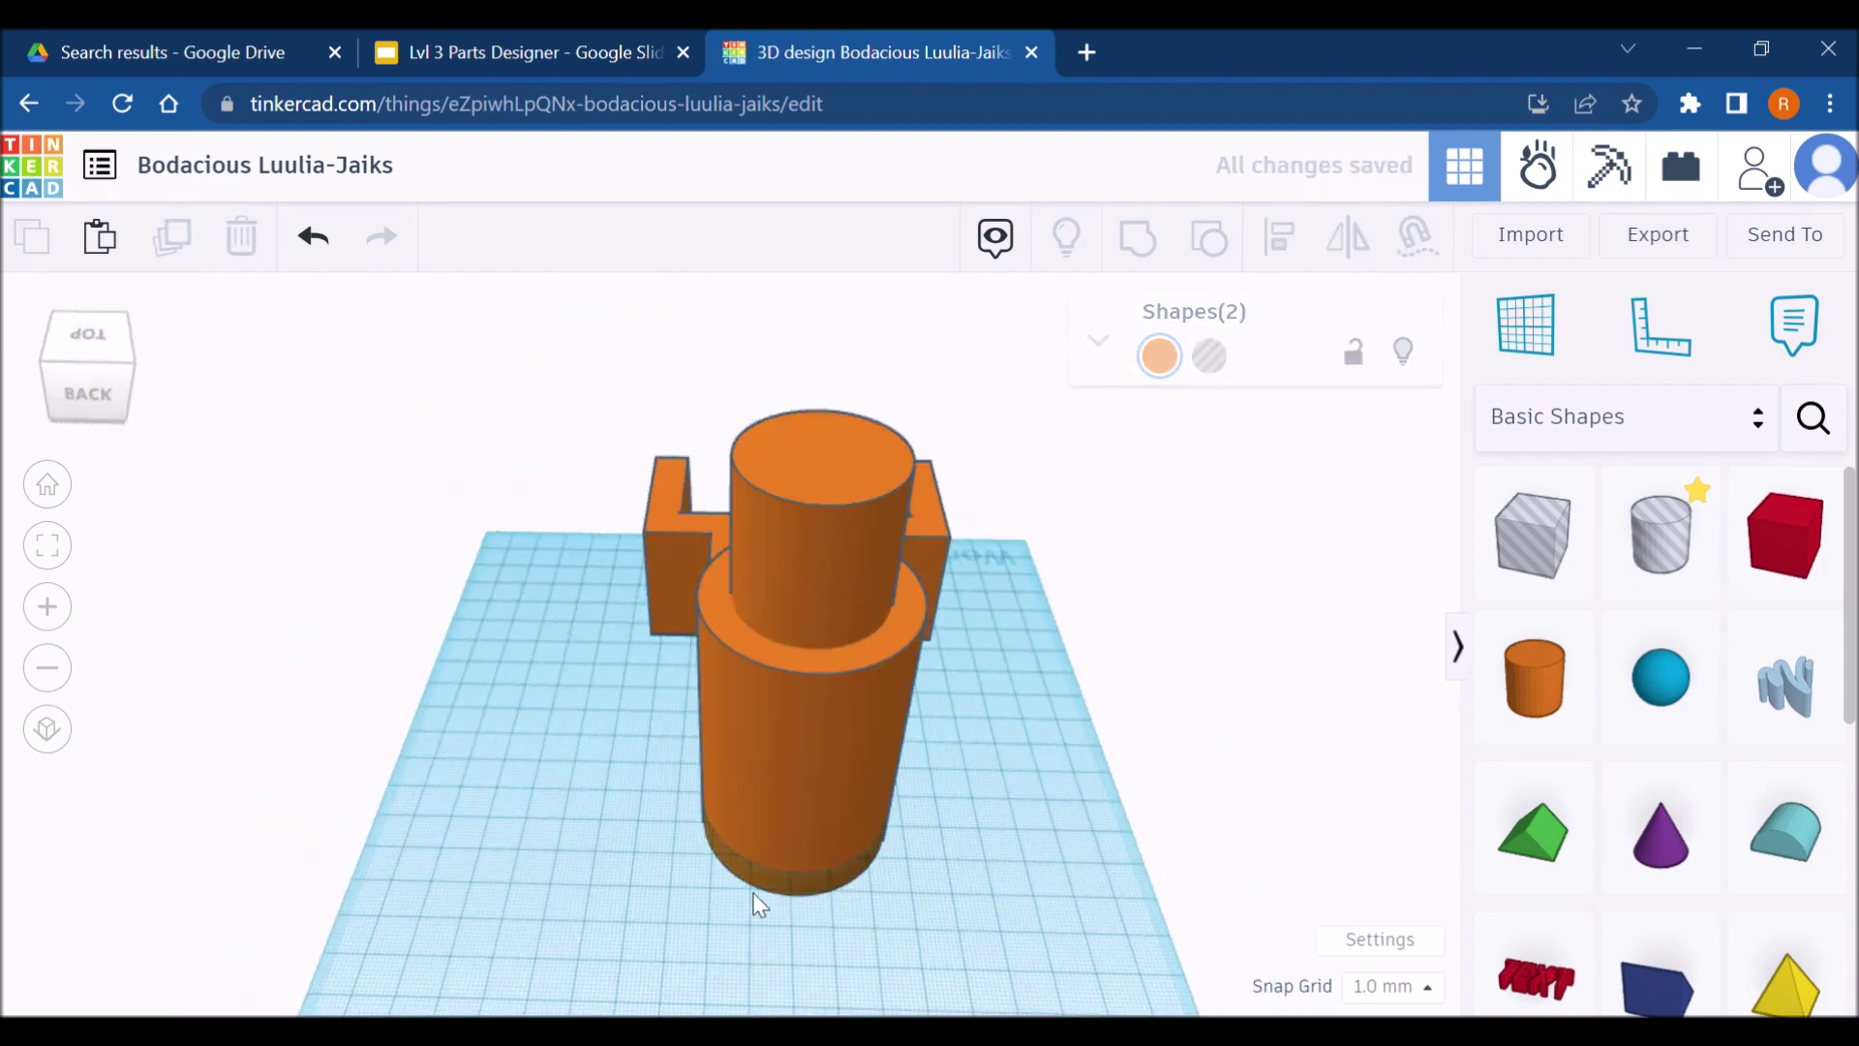
click(858, 784)
shift+click(821, 769)
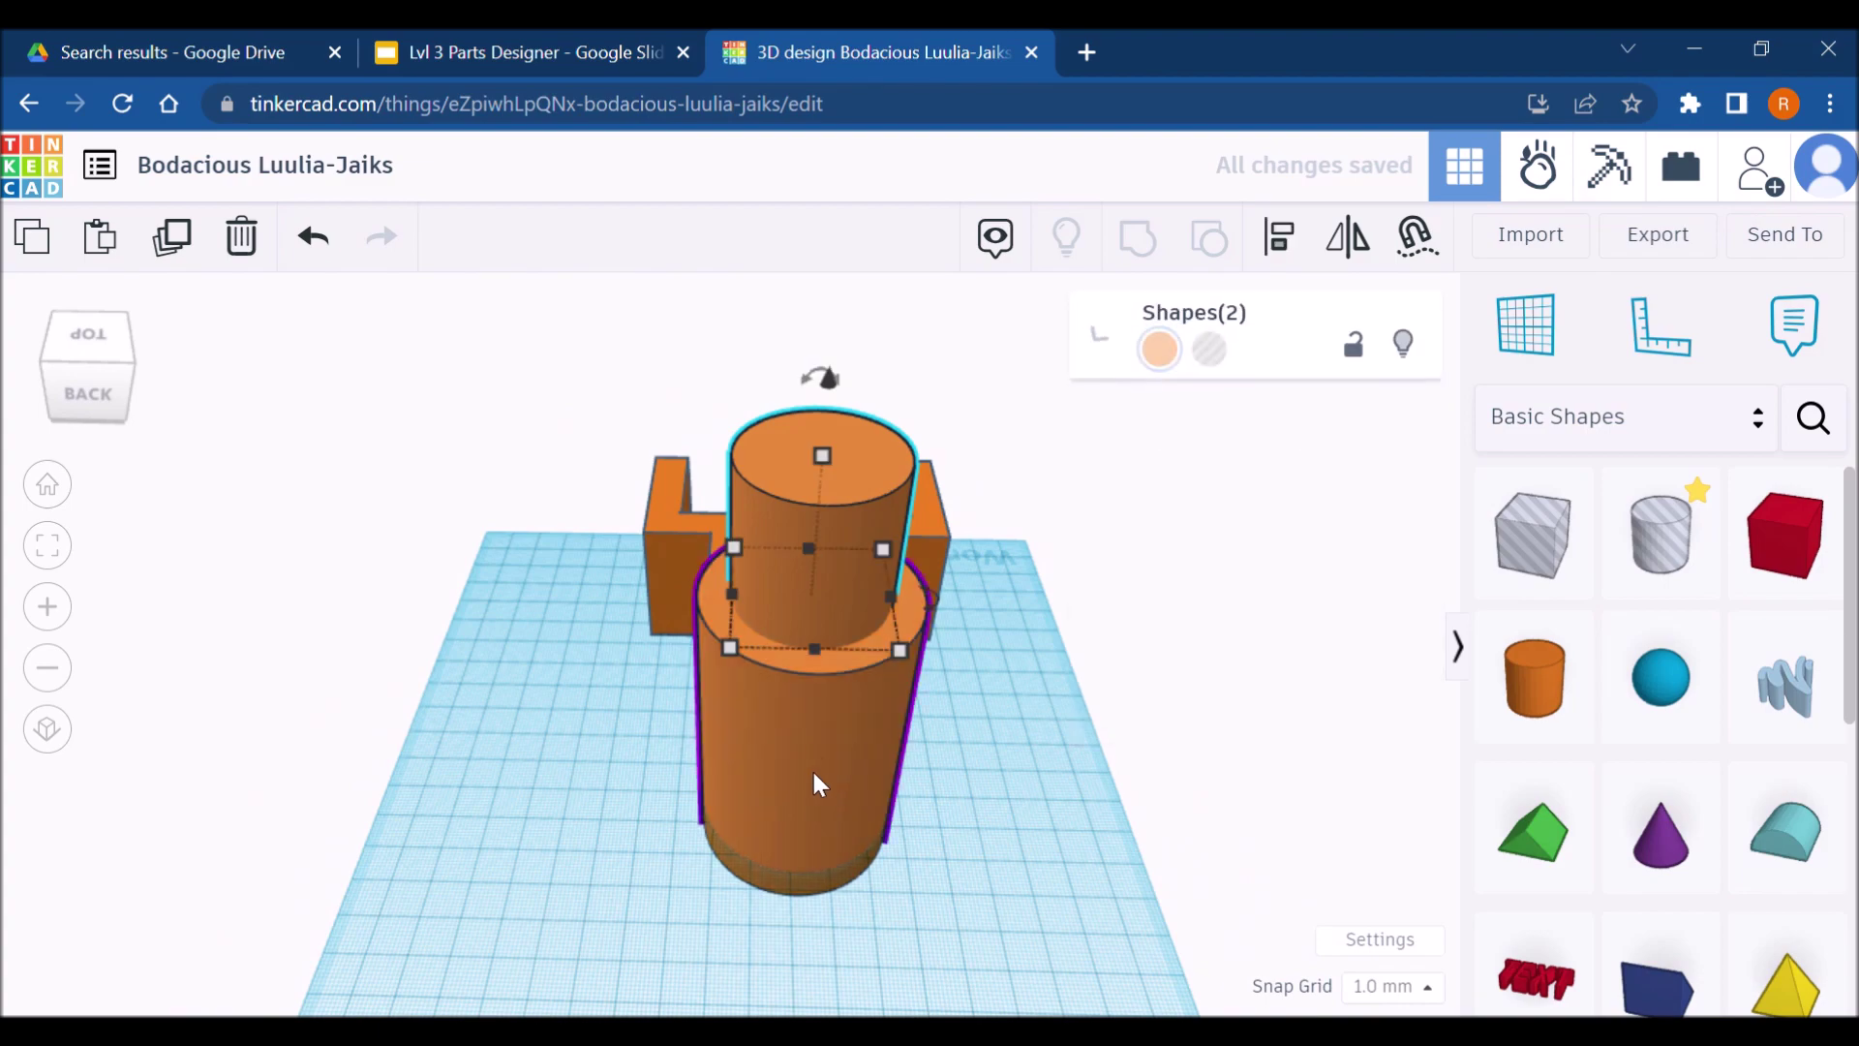
key(l)
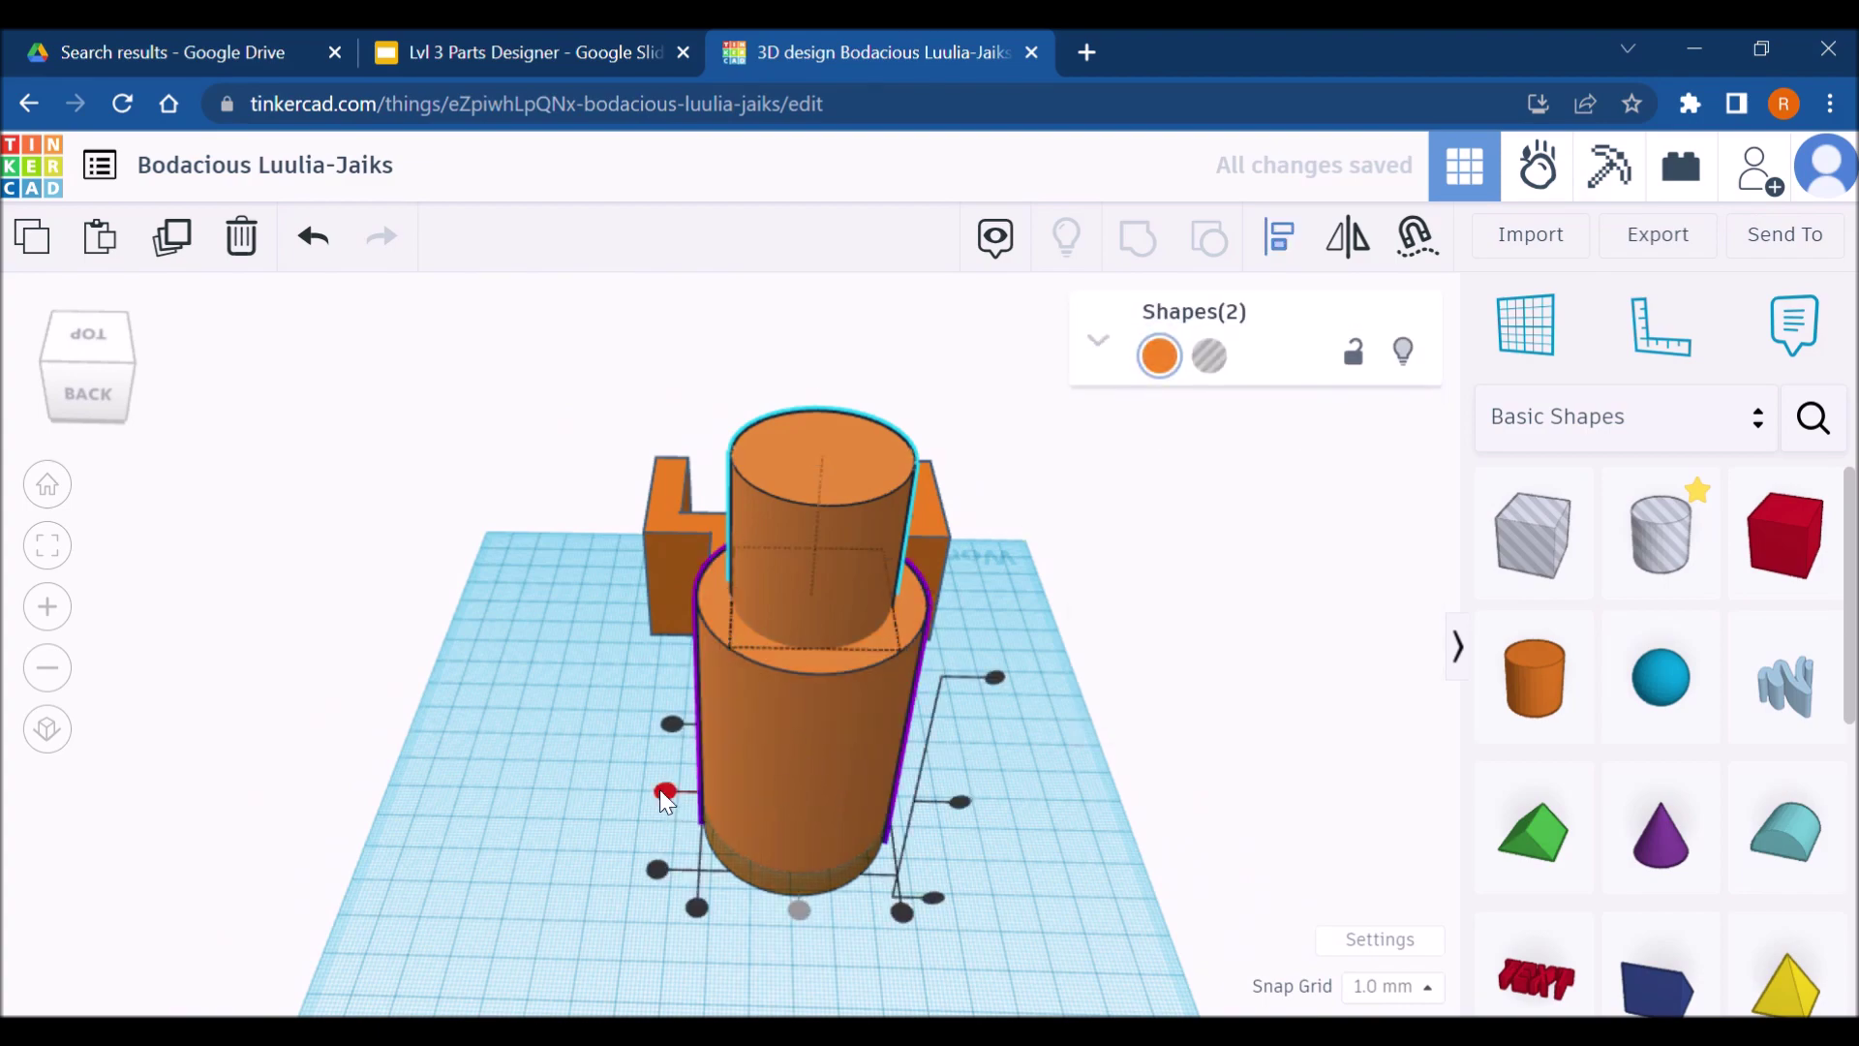
right_drag(511, 801, 1076, 758)
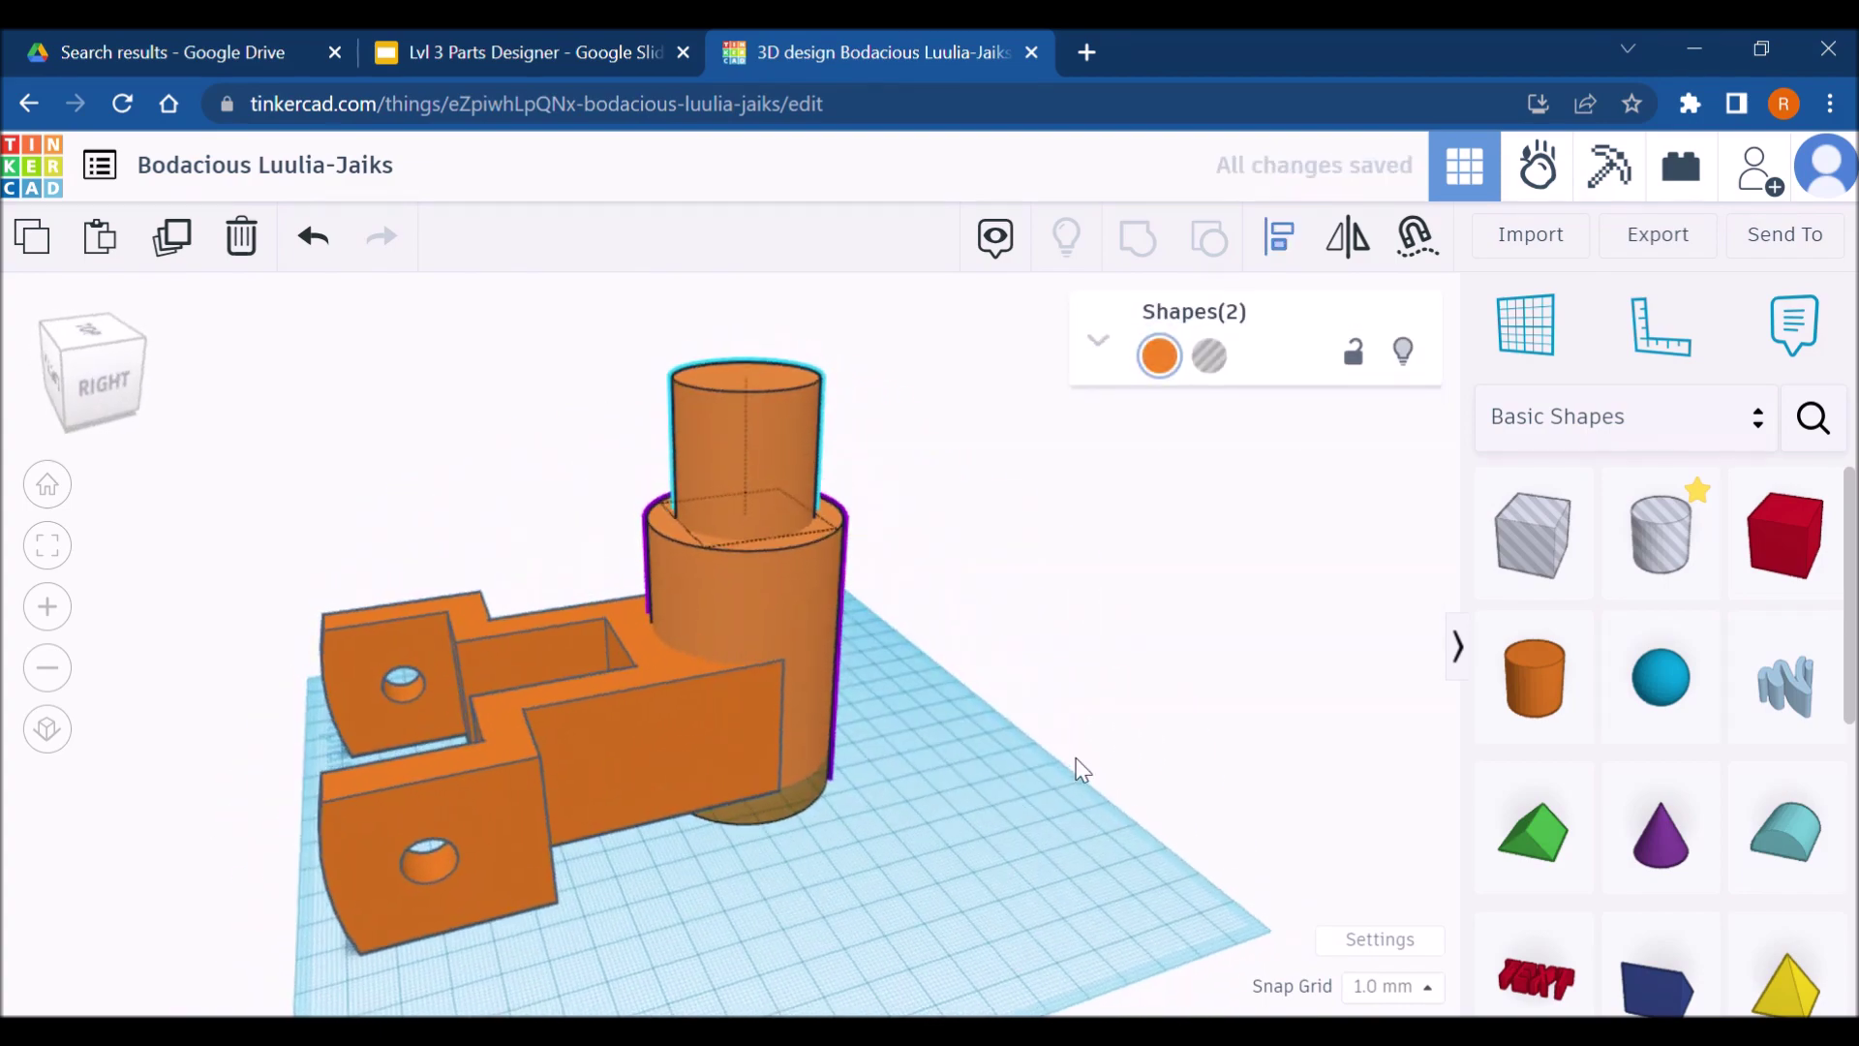
click(521, 46)
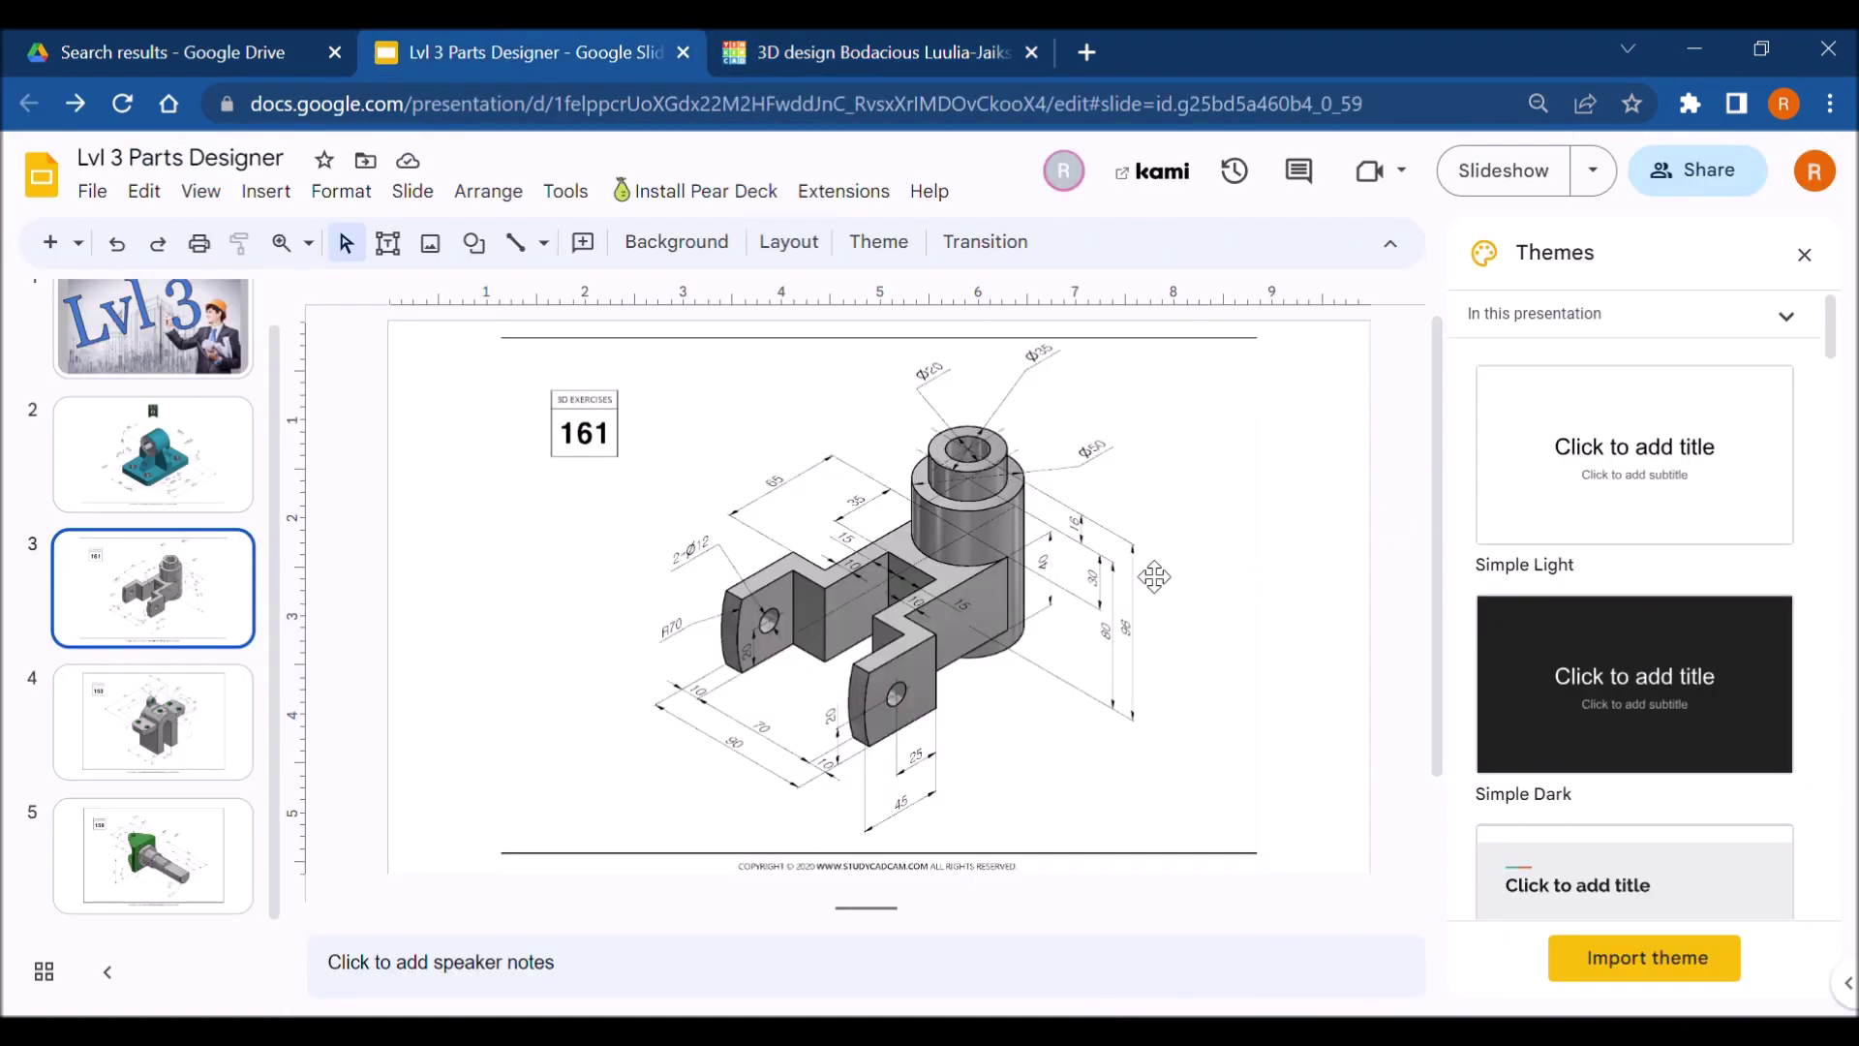
Set the small top cylinder's height to 16 mm
click(960, 34)
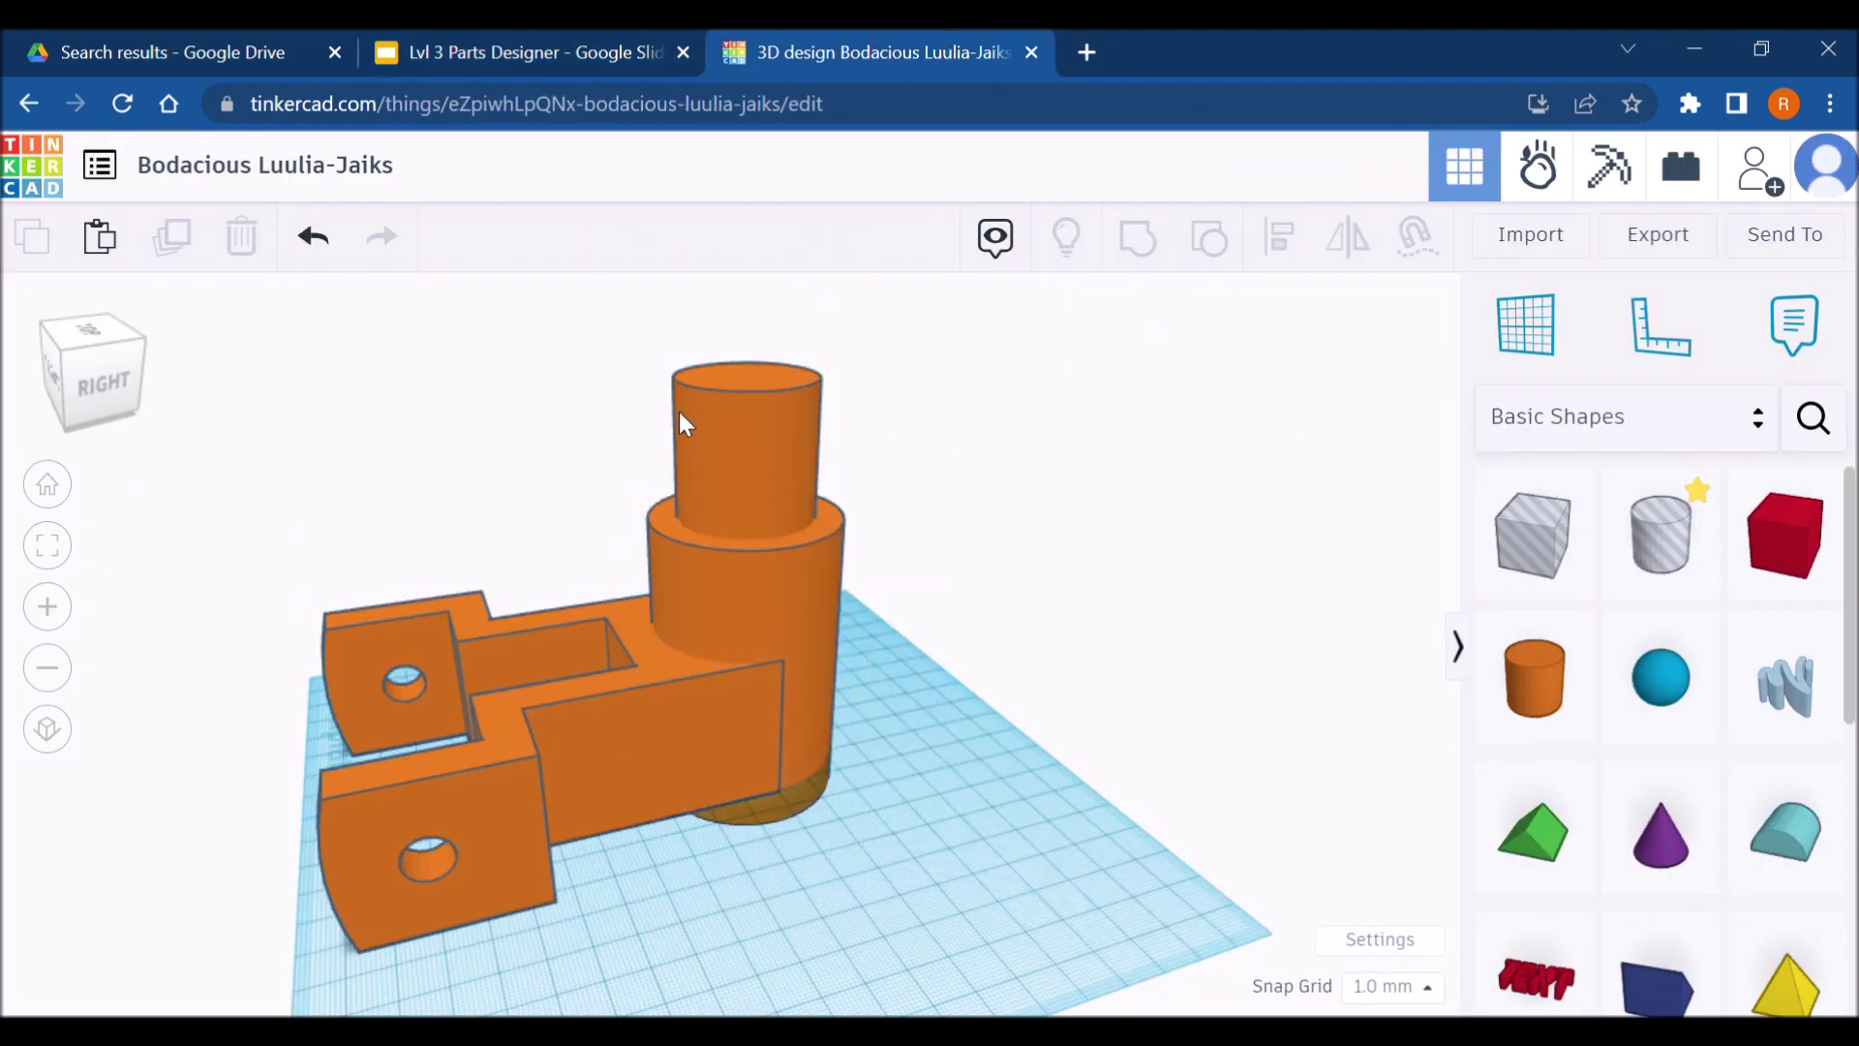
click(740, 378)
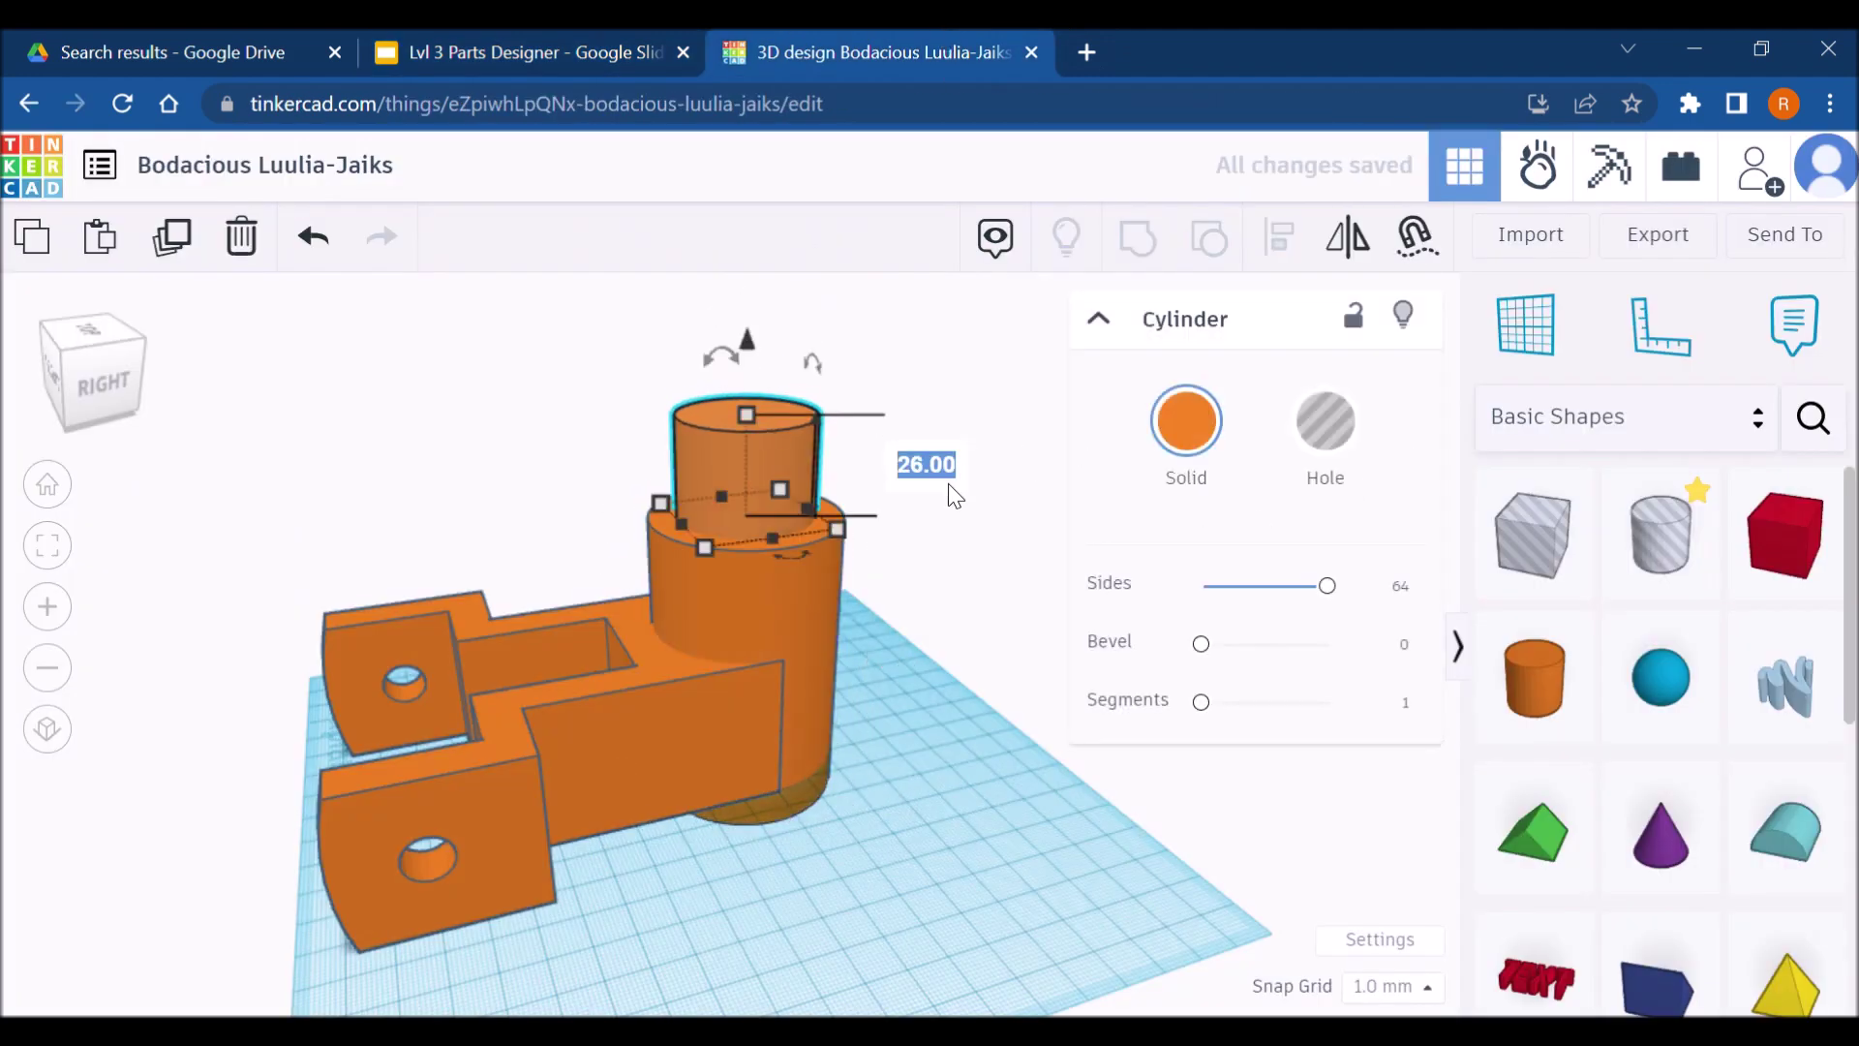
key(BackSpace)
text(6)
key(Return)
click(966, 571)
right_drag(965, 571, 979, 445)
Unlock the boss, group it with the top cylinder, and lock the group
key(Tab)
click(1354, 354)
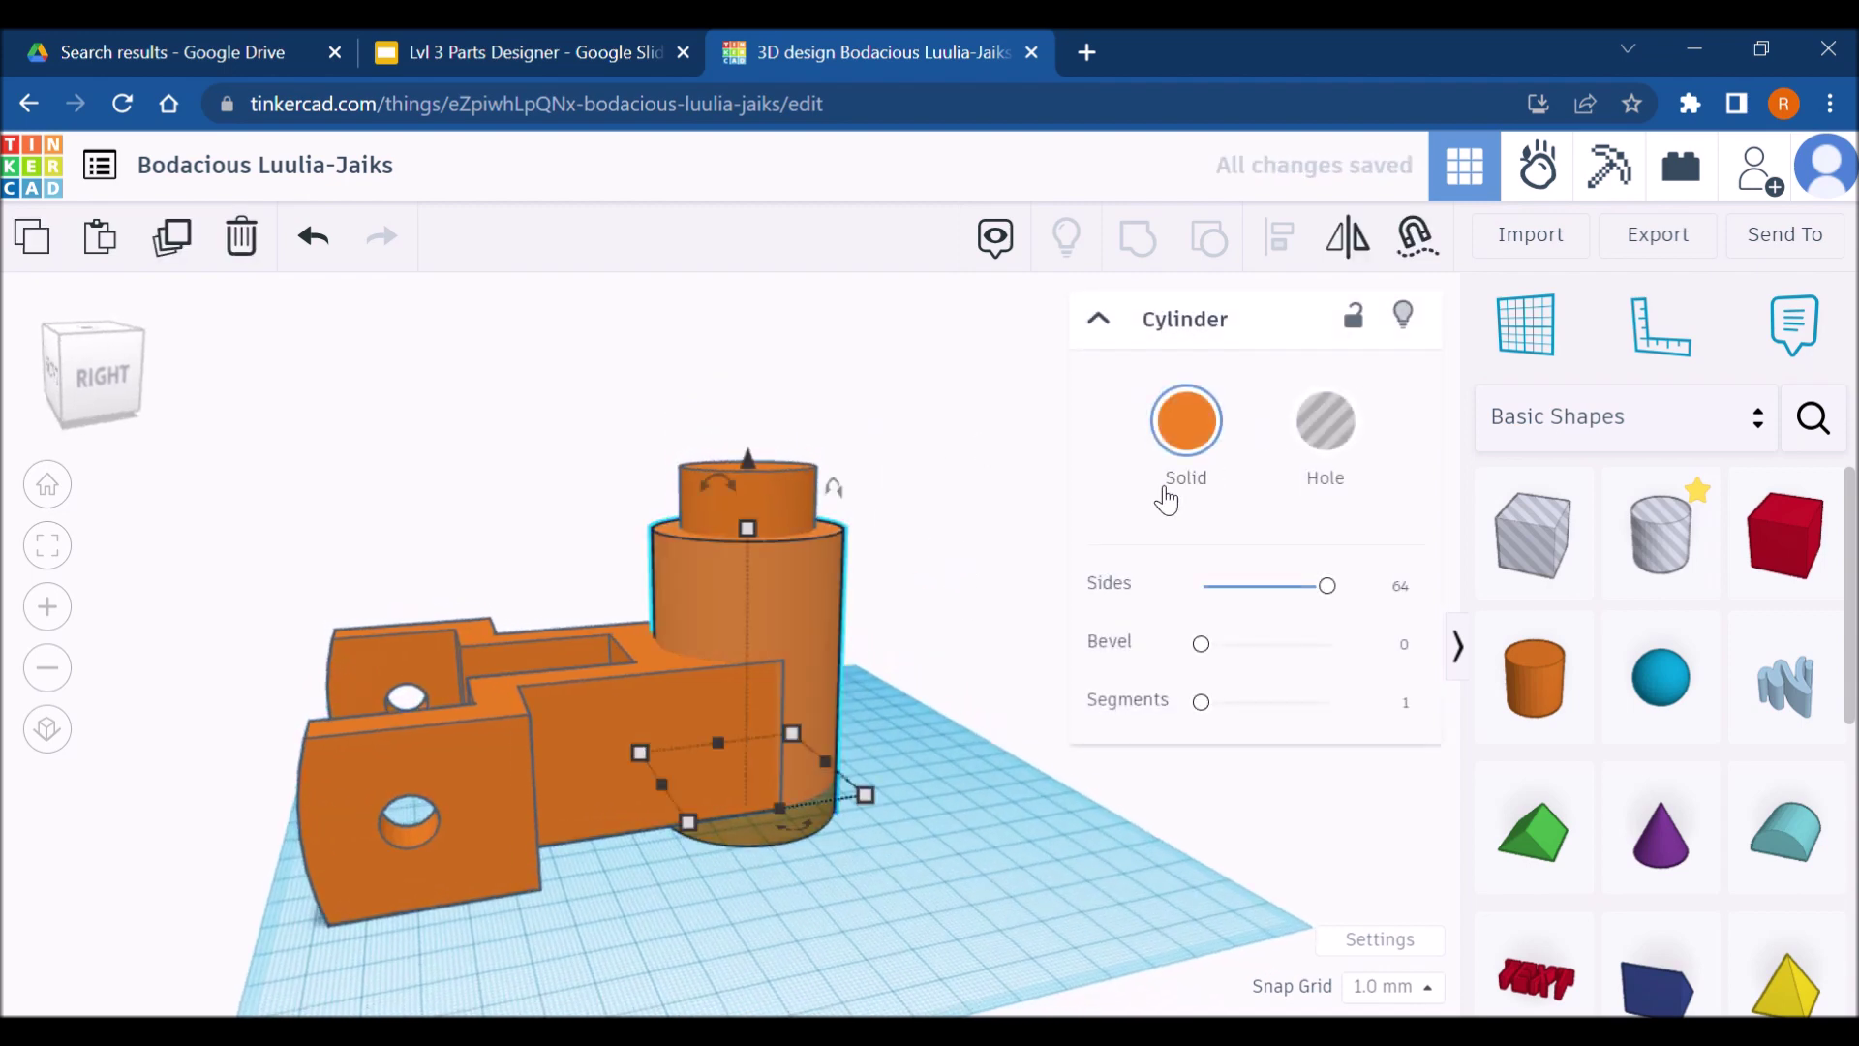
shift+click(821, 535)
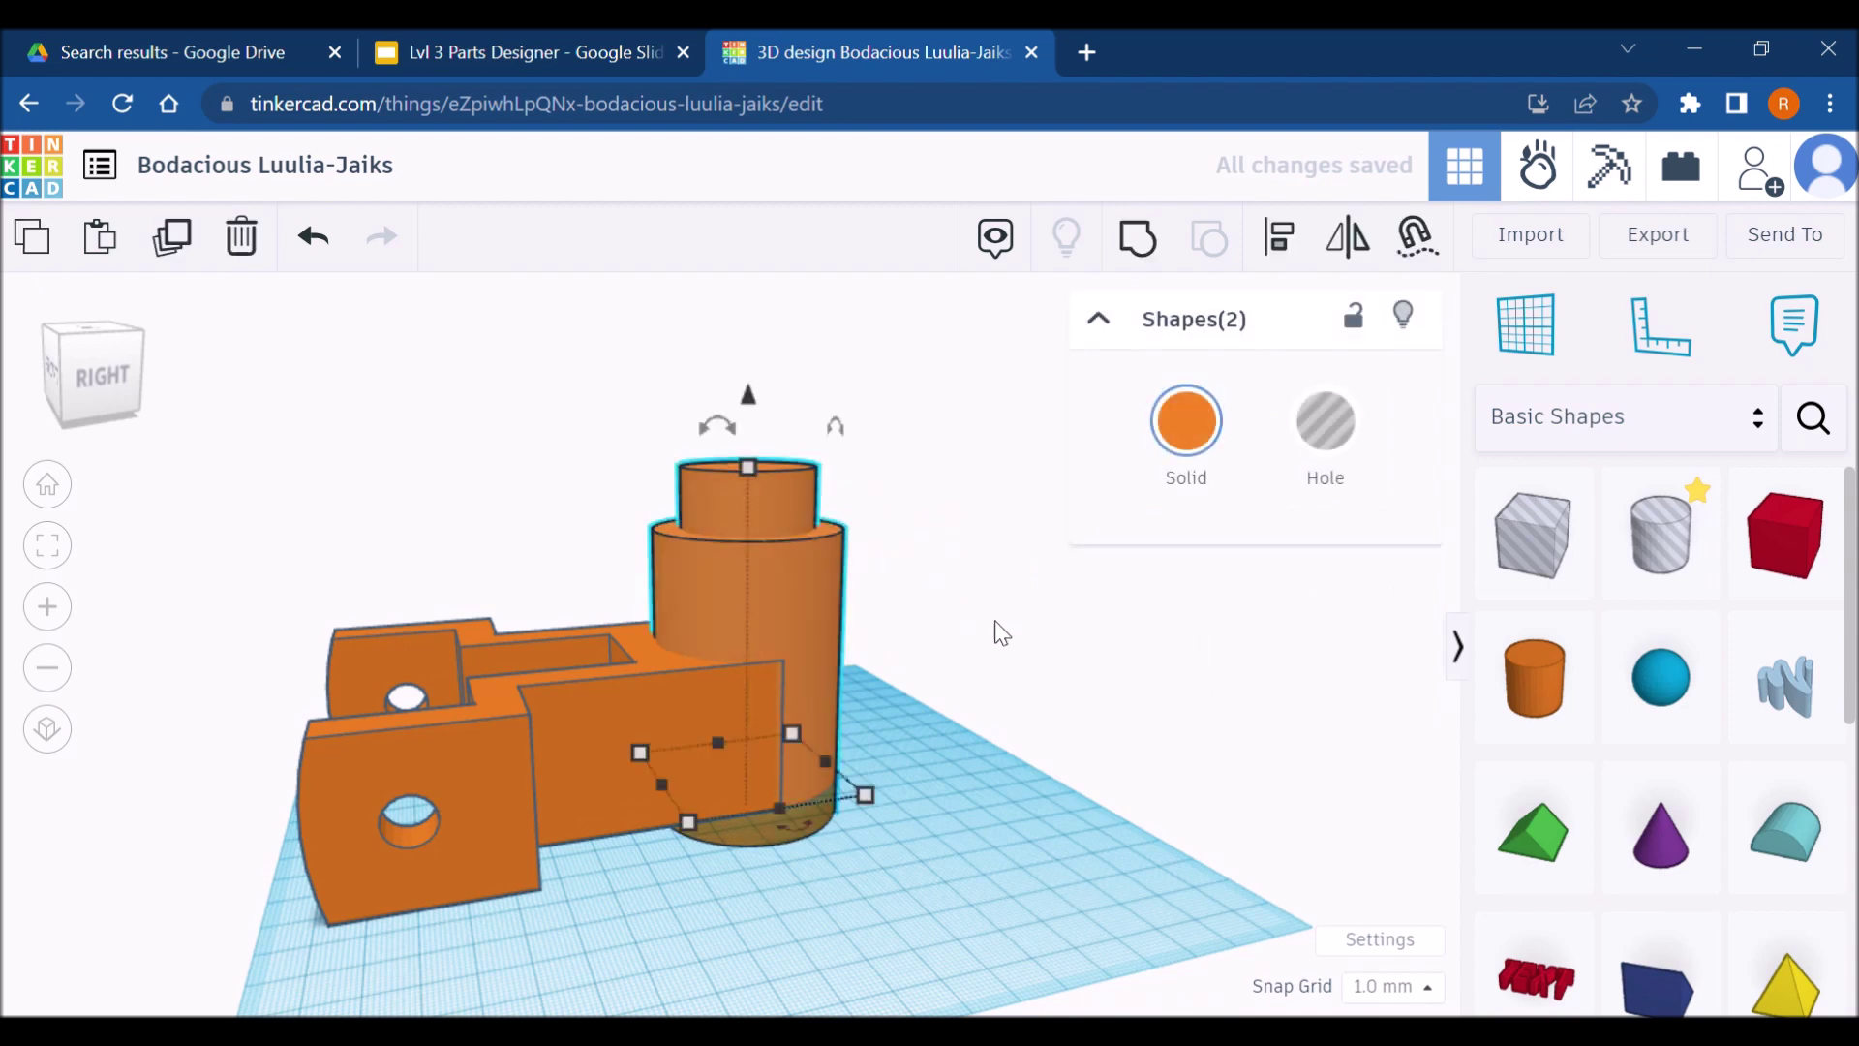
key(ctrl+g)
click(1356, 318)
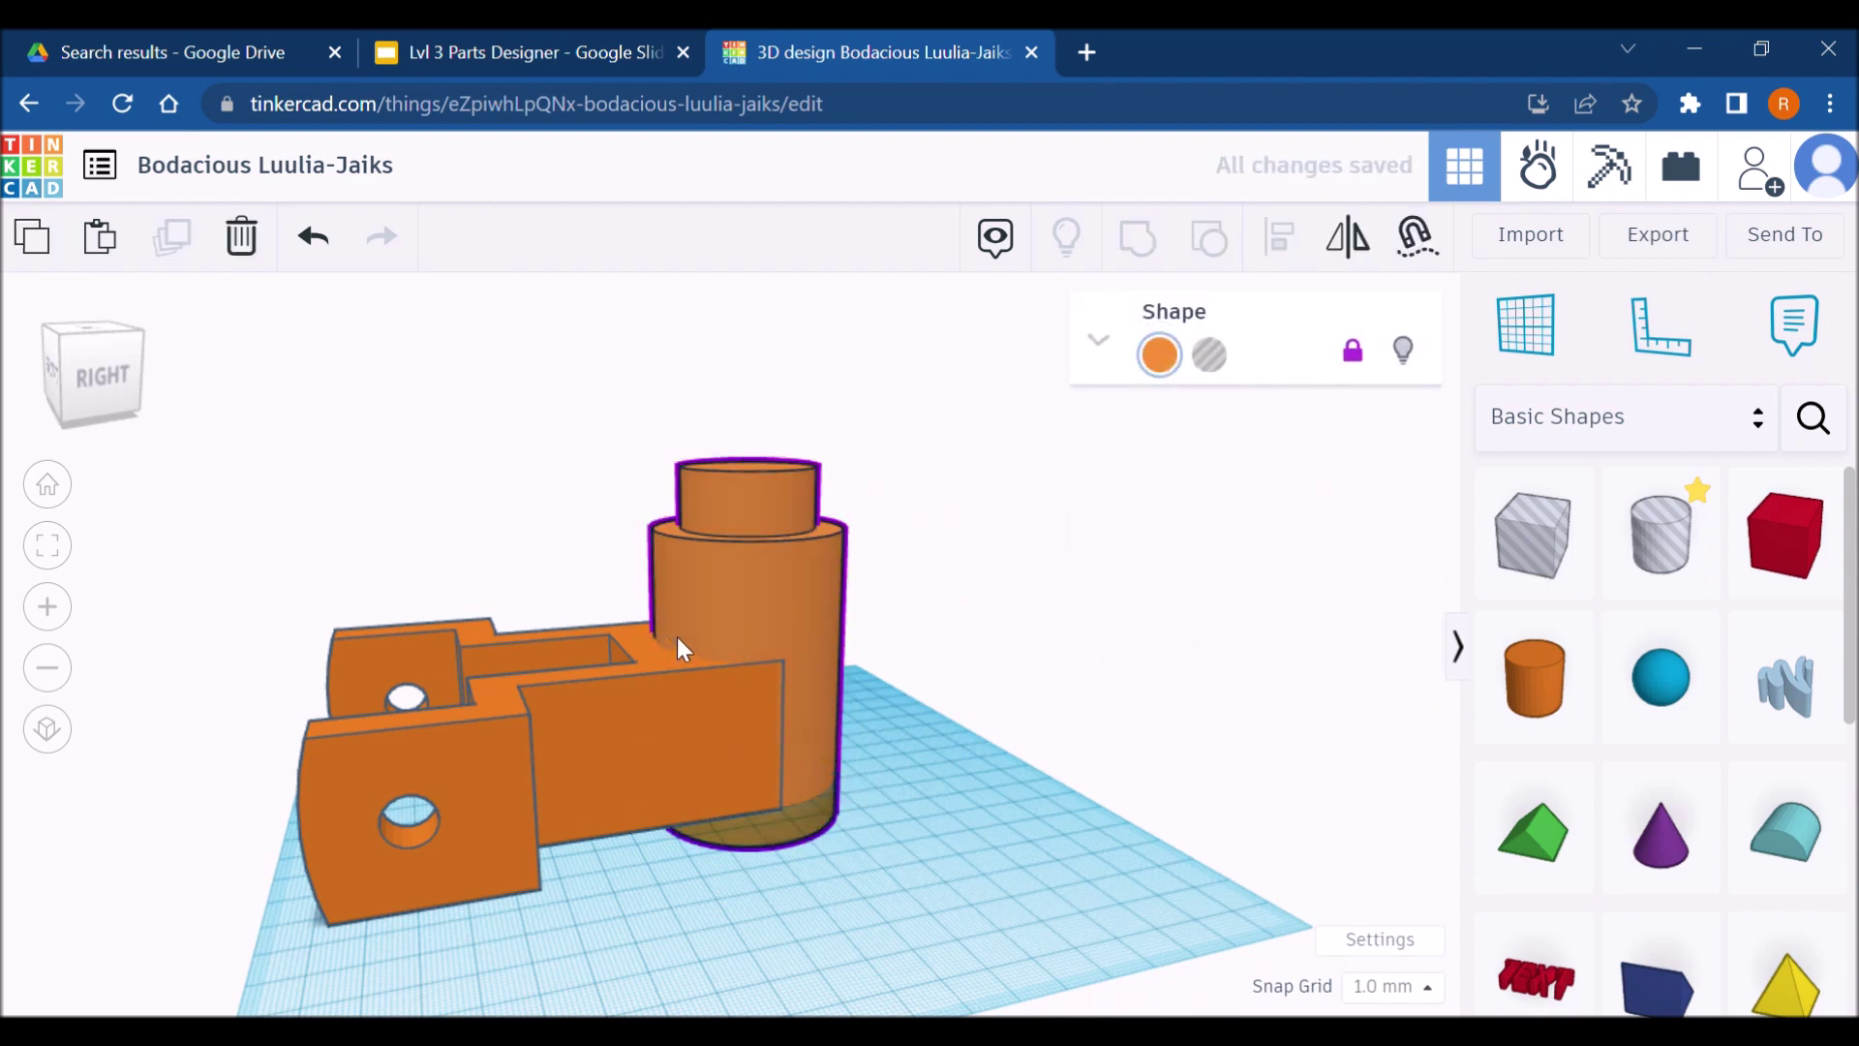
click(938, 631)
right_drag(937, 631, 759, 413)
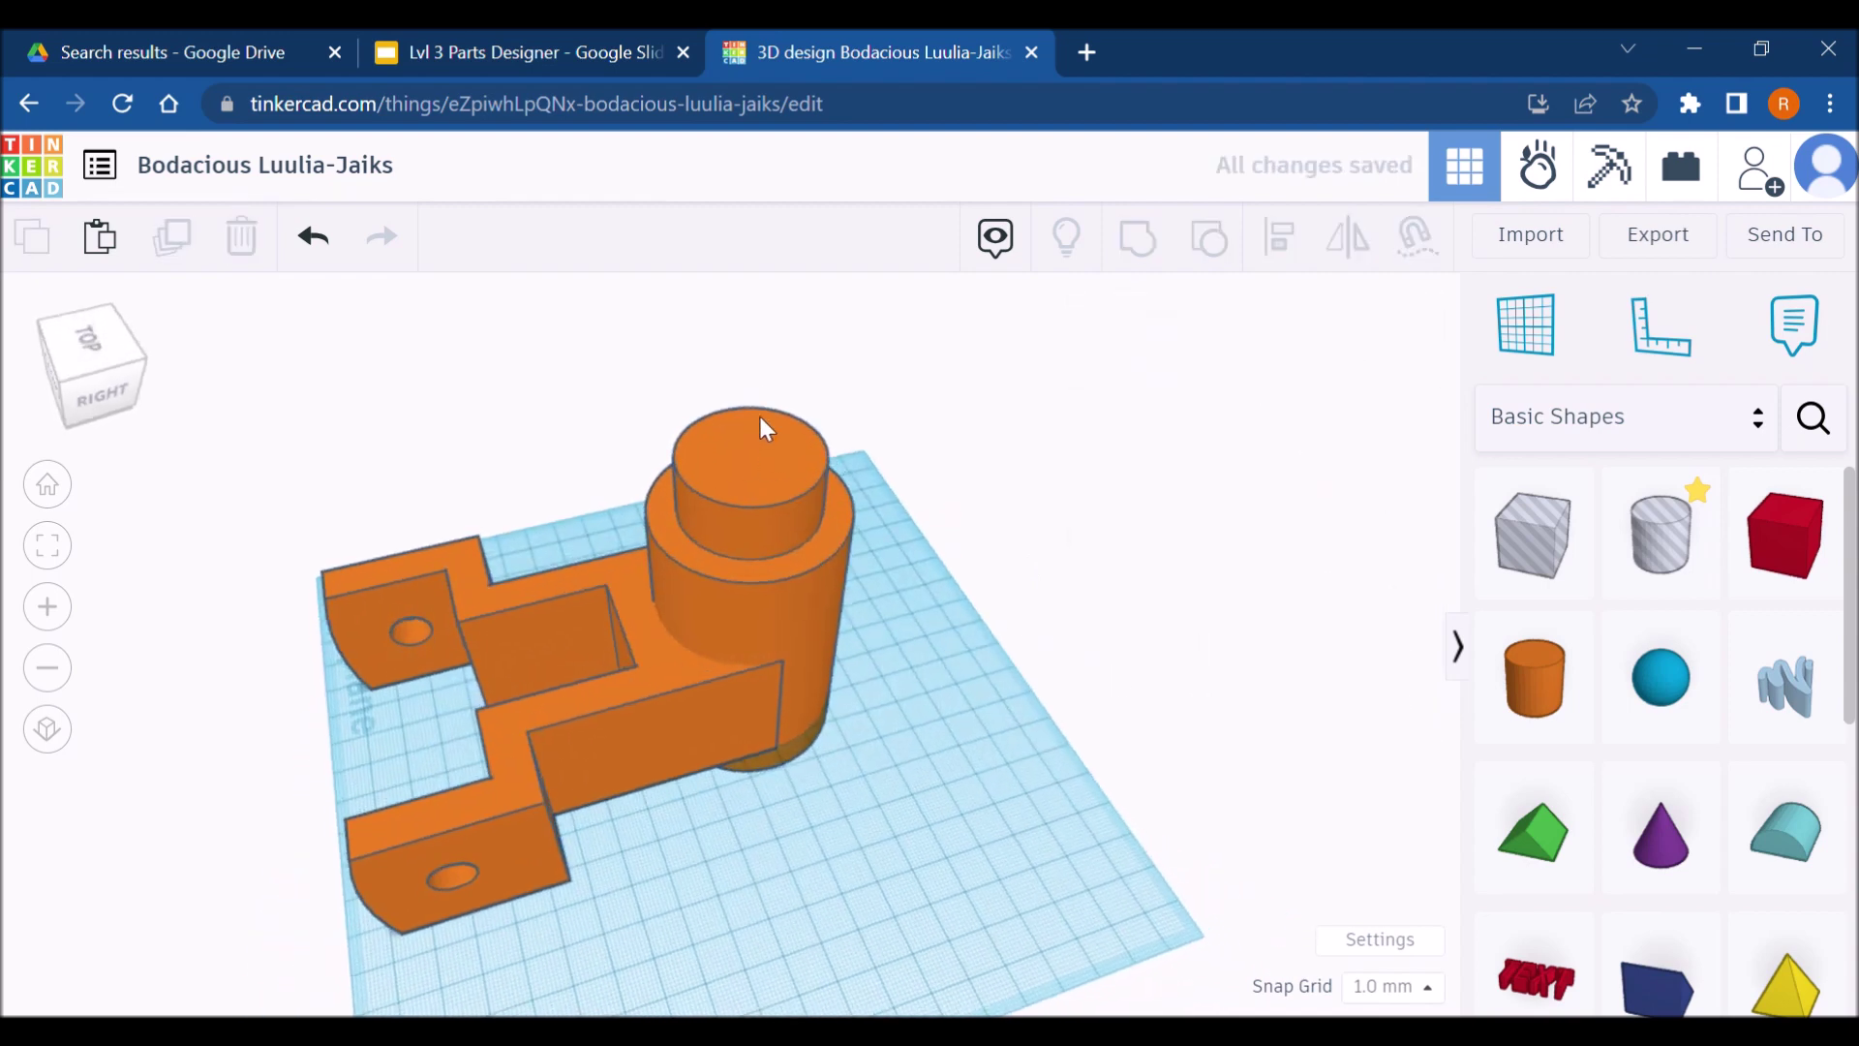
click(538, 39)
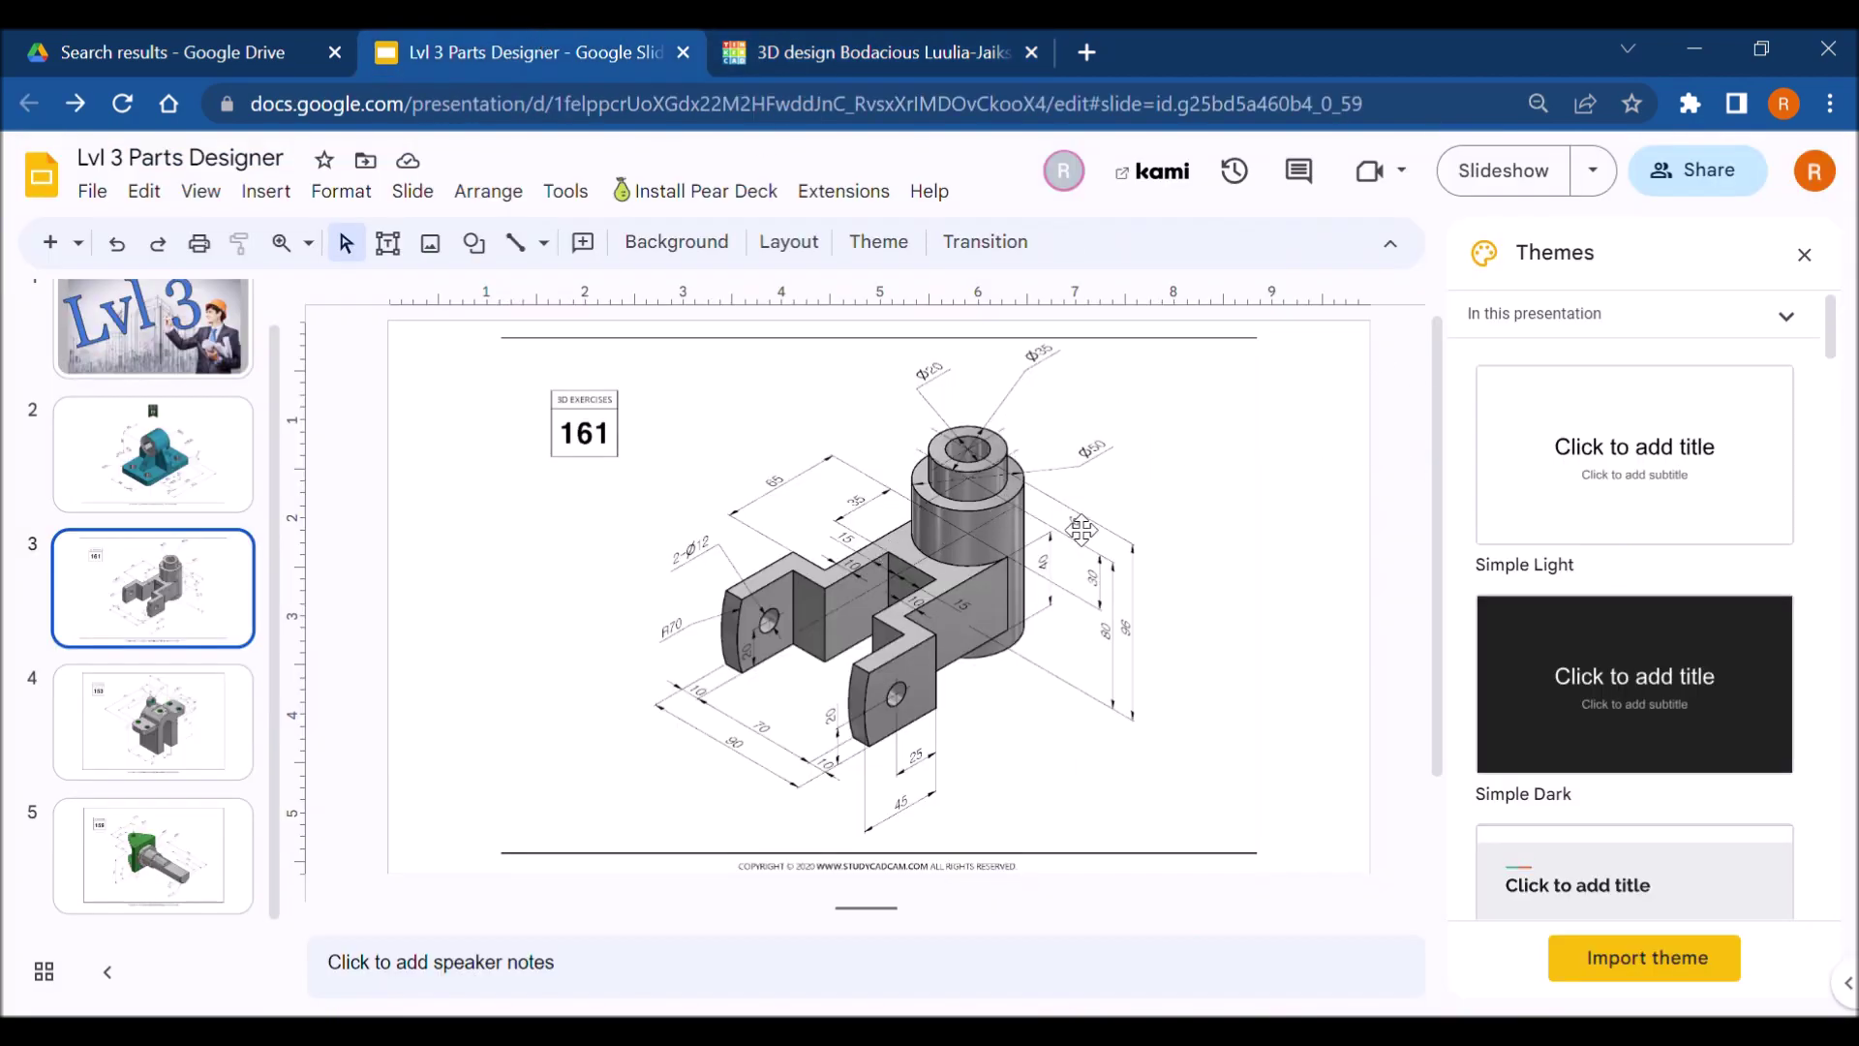
Place a 64-sided hole cylinder on top of the boss
click(794, 43)
drag(1661, 537, 748, 463)
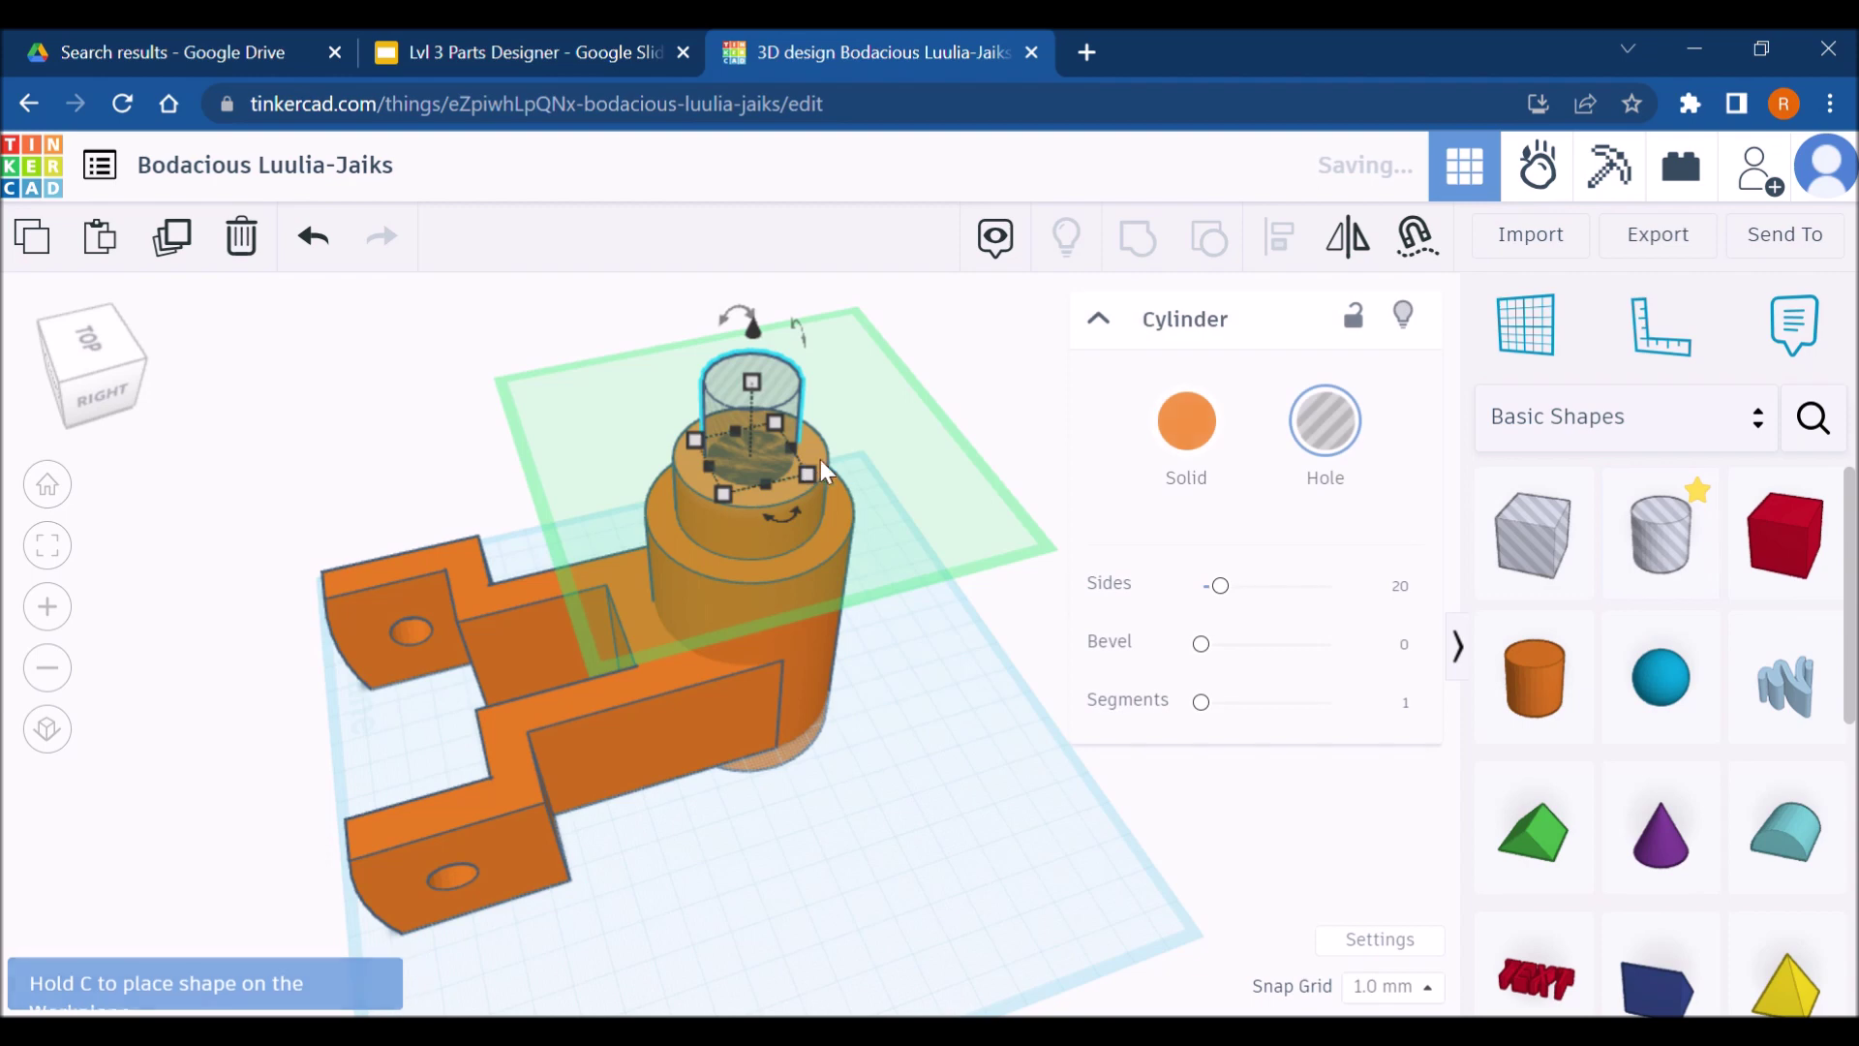
click(1398, 586)
text(64)
key(Return)
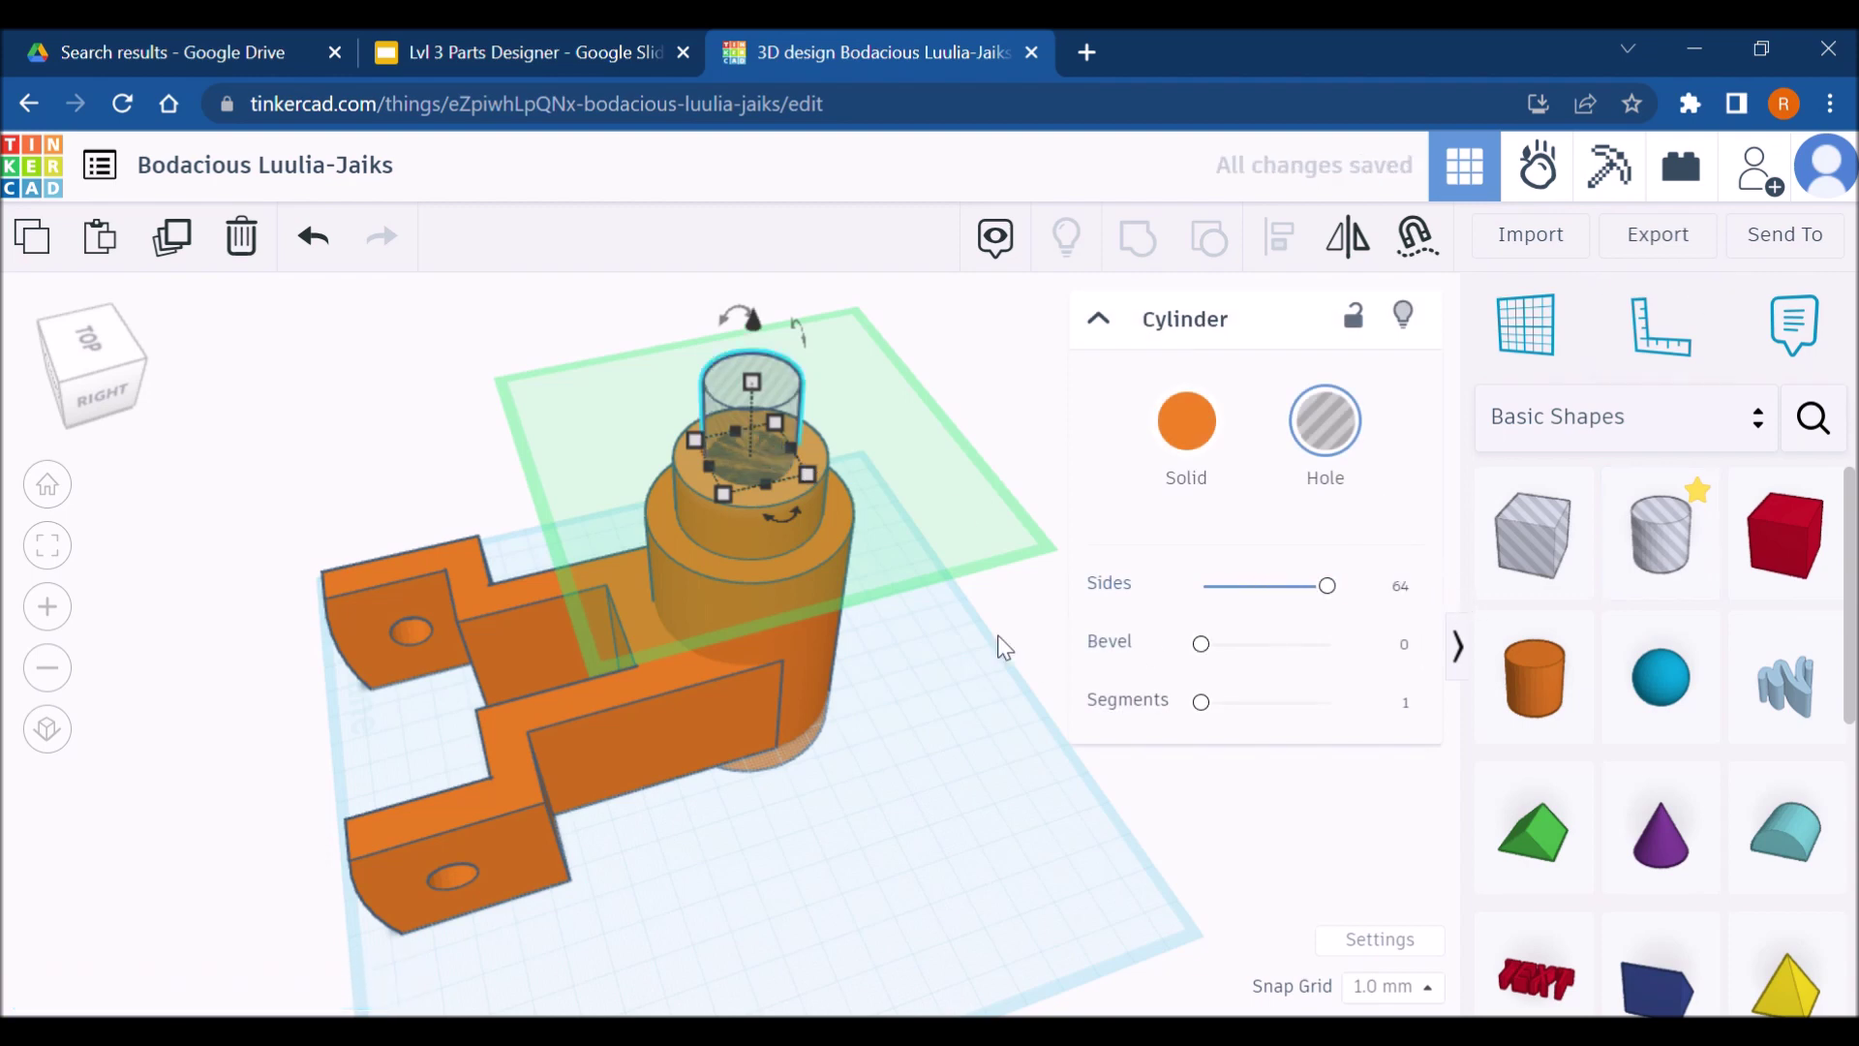
Try stretching the hole cylinder to 107 mm tall, then undo it
drag(751, 381, 753, 332)
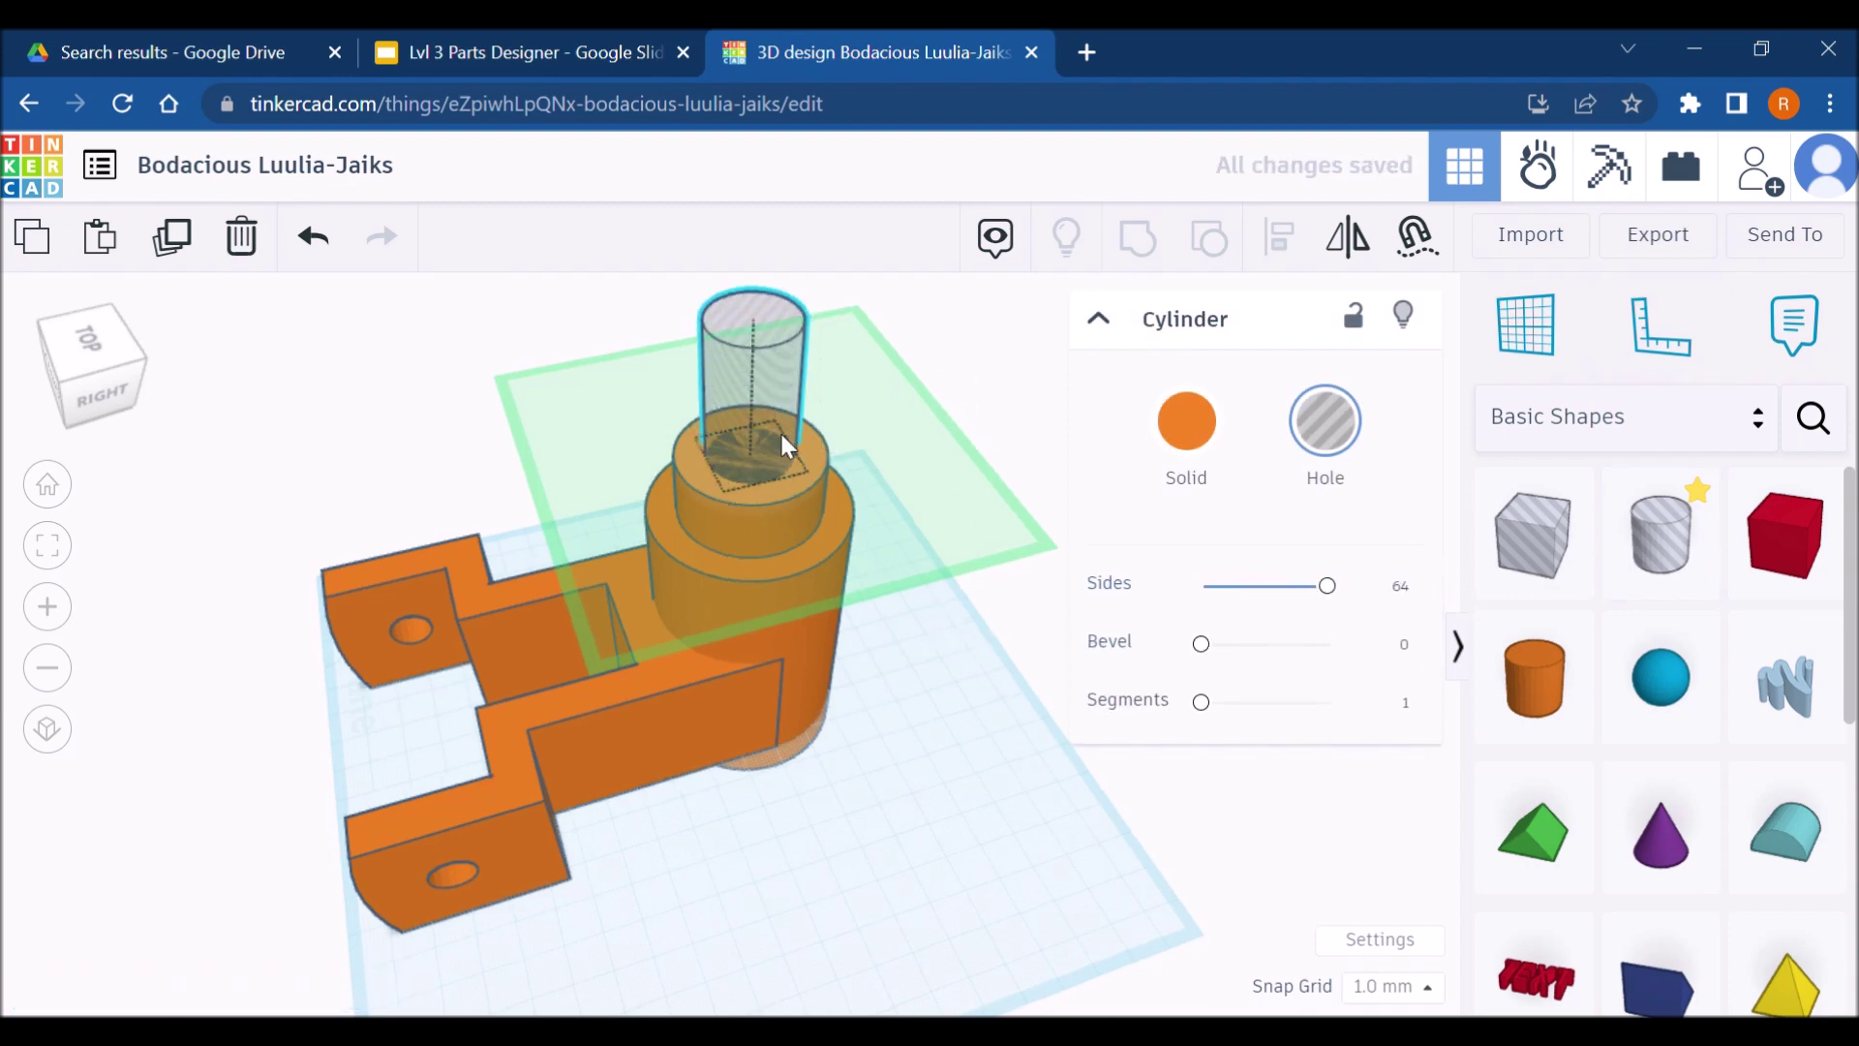
drag(760, 631, 835, 306)
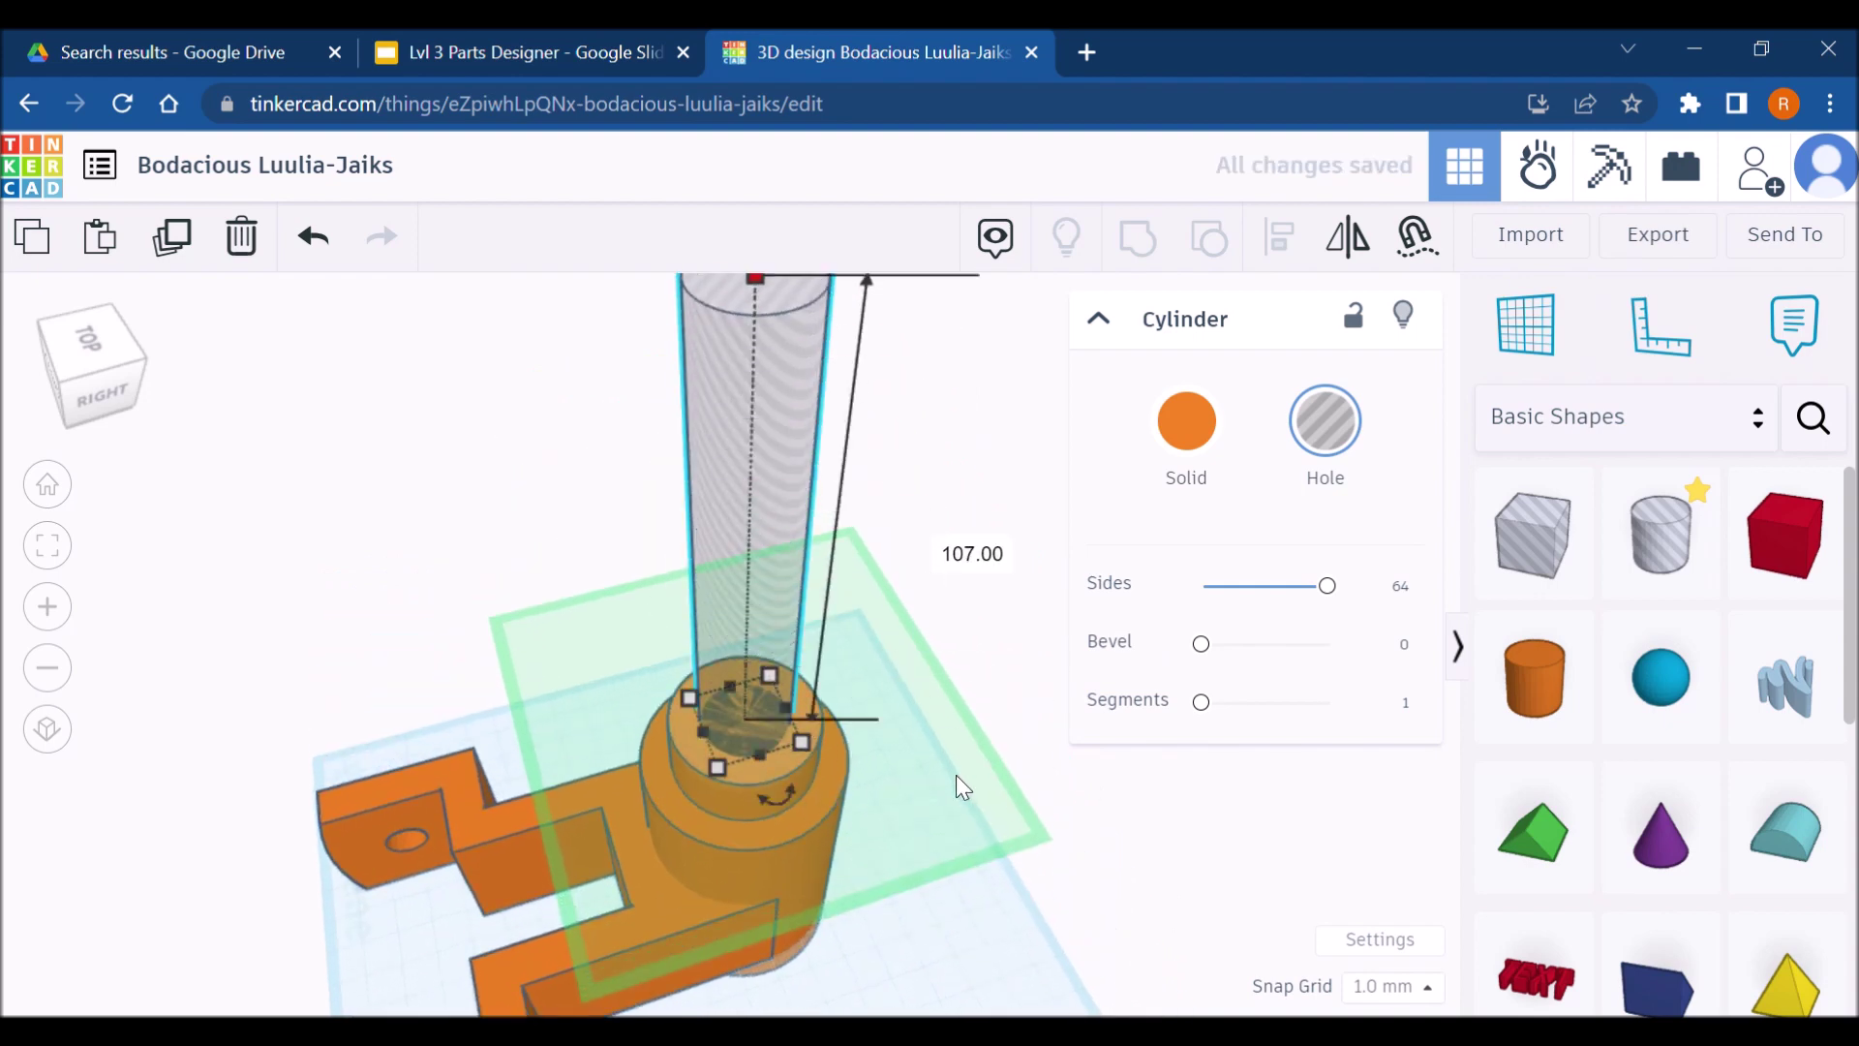
scroll(956, 968, up, 1)
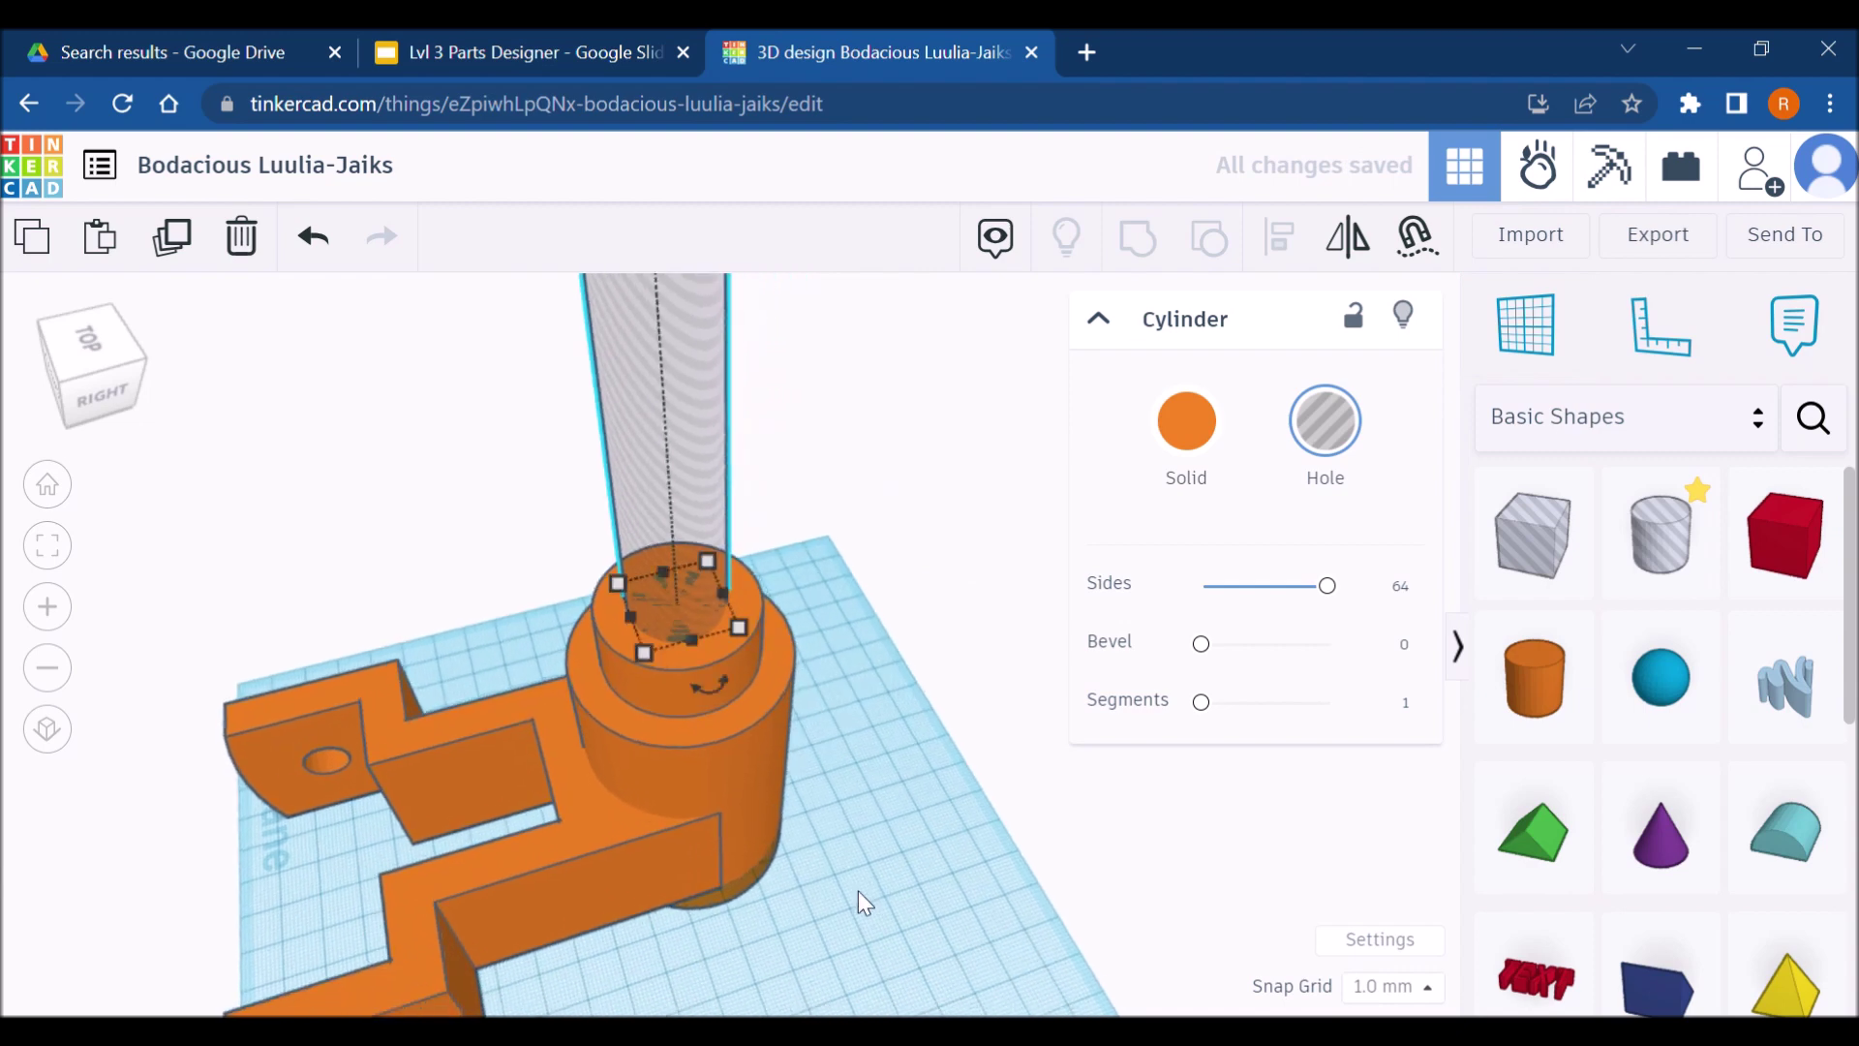
scroll(858, 889, down, 2)
key(ctrl+z)
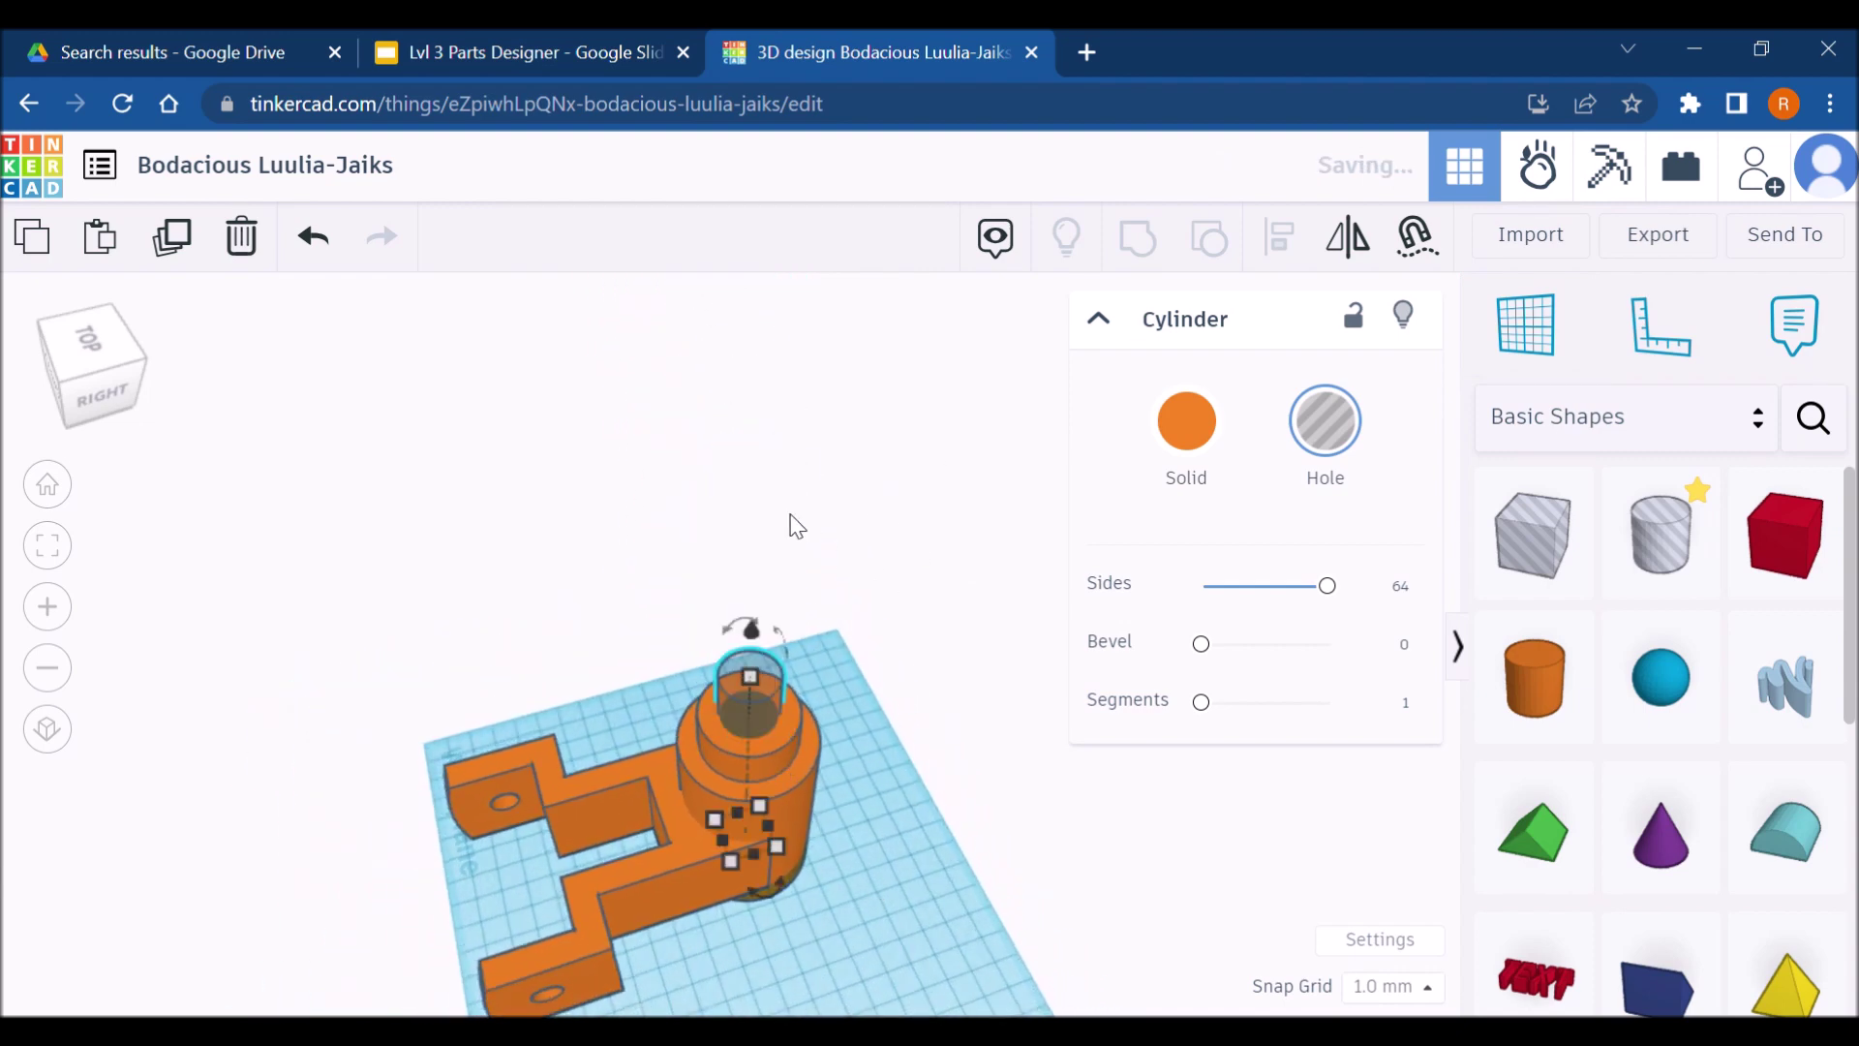
Lower the hole cylinder to -17 into the boss and check the reference drawing
drag(746, 625, 753, 678)
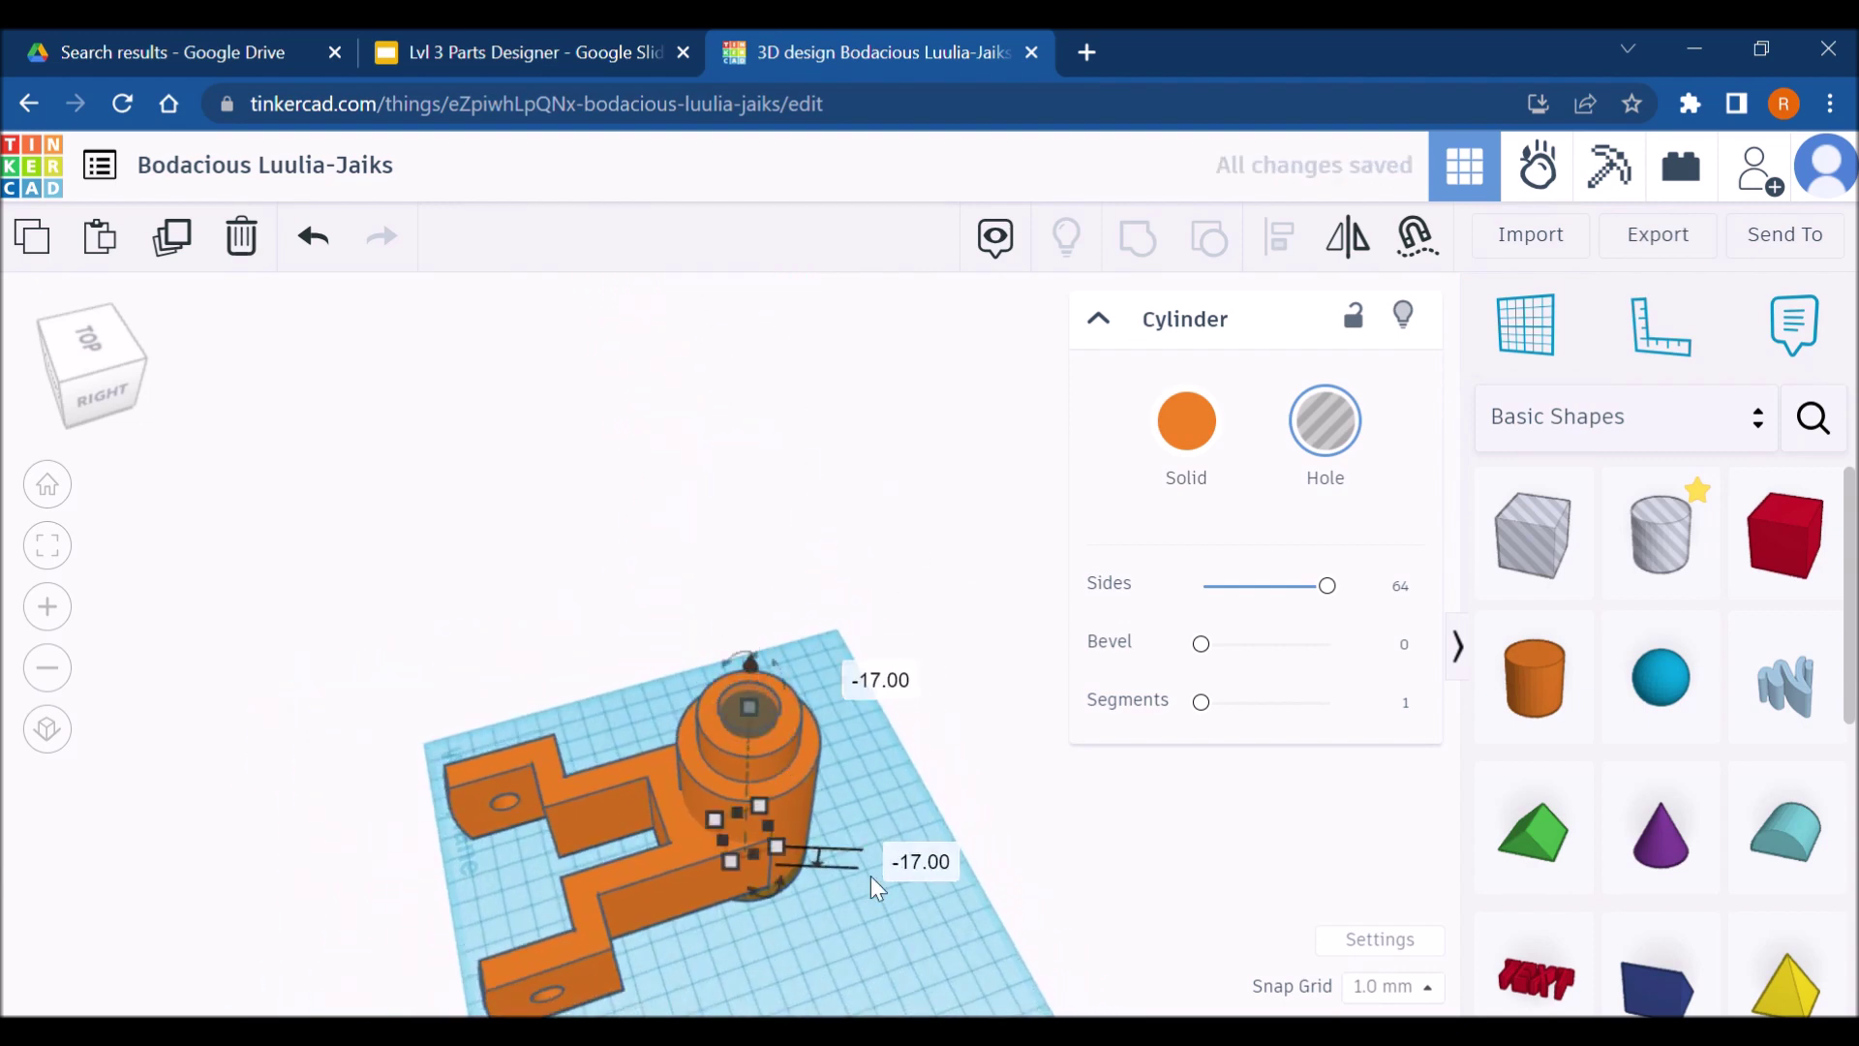
right_drag(753, 678, 883, 741)
scroll(881, 739, up, 2)
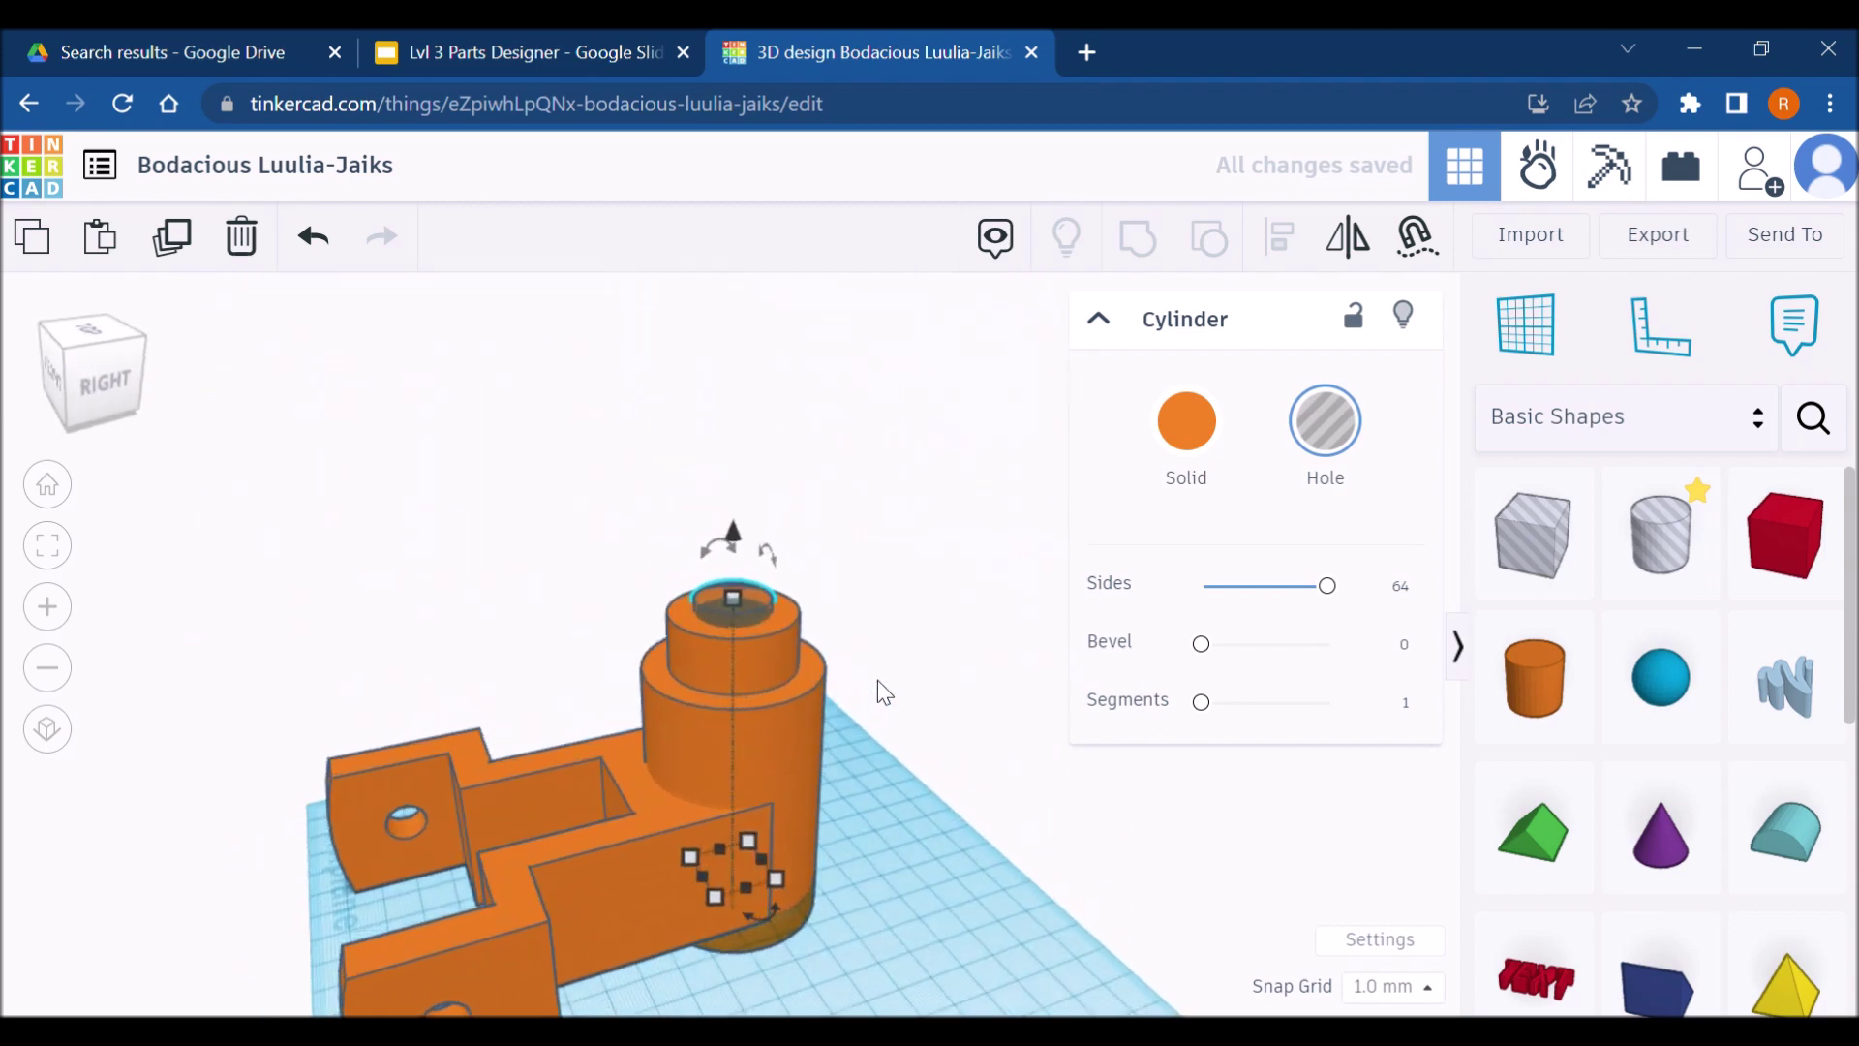
shift+click(746, 667)
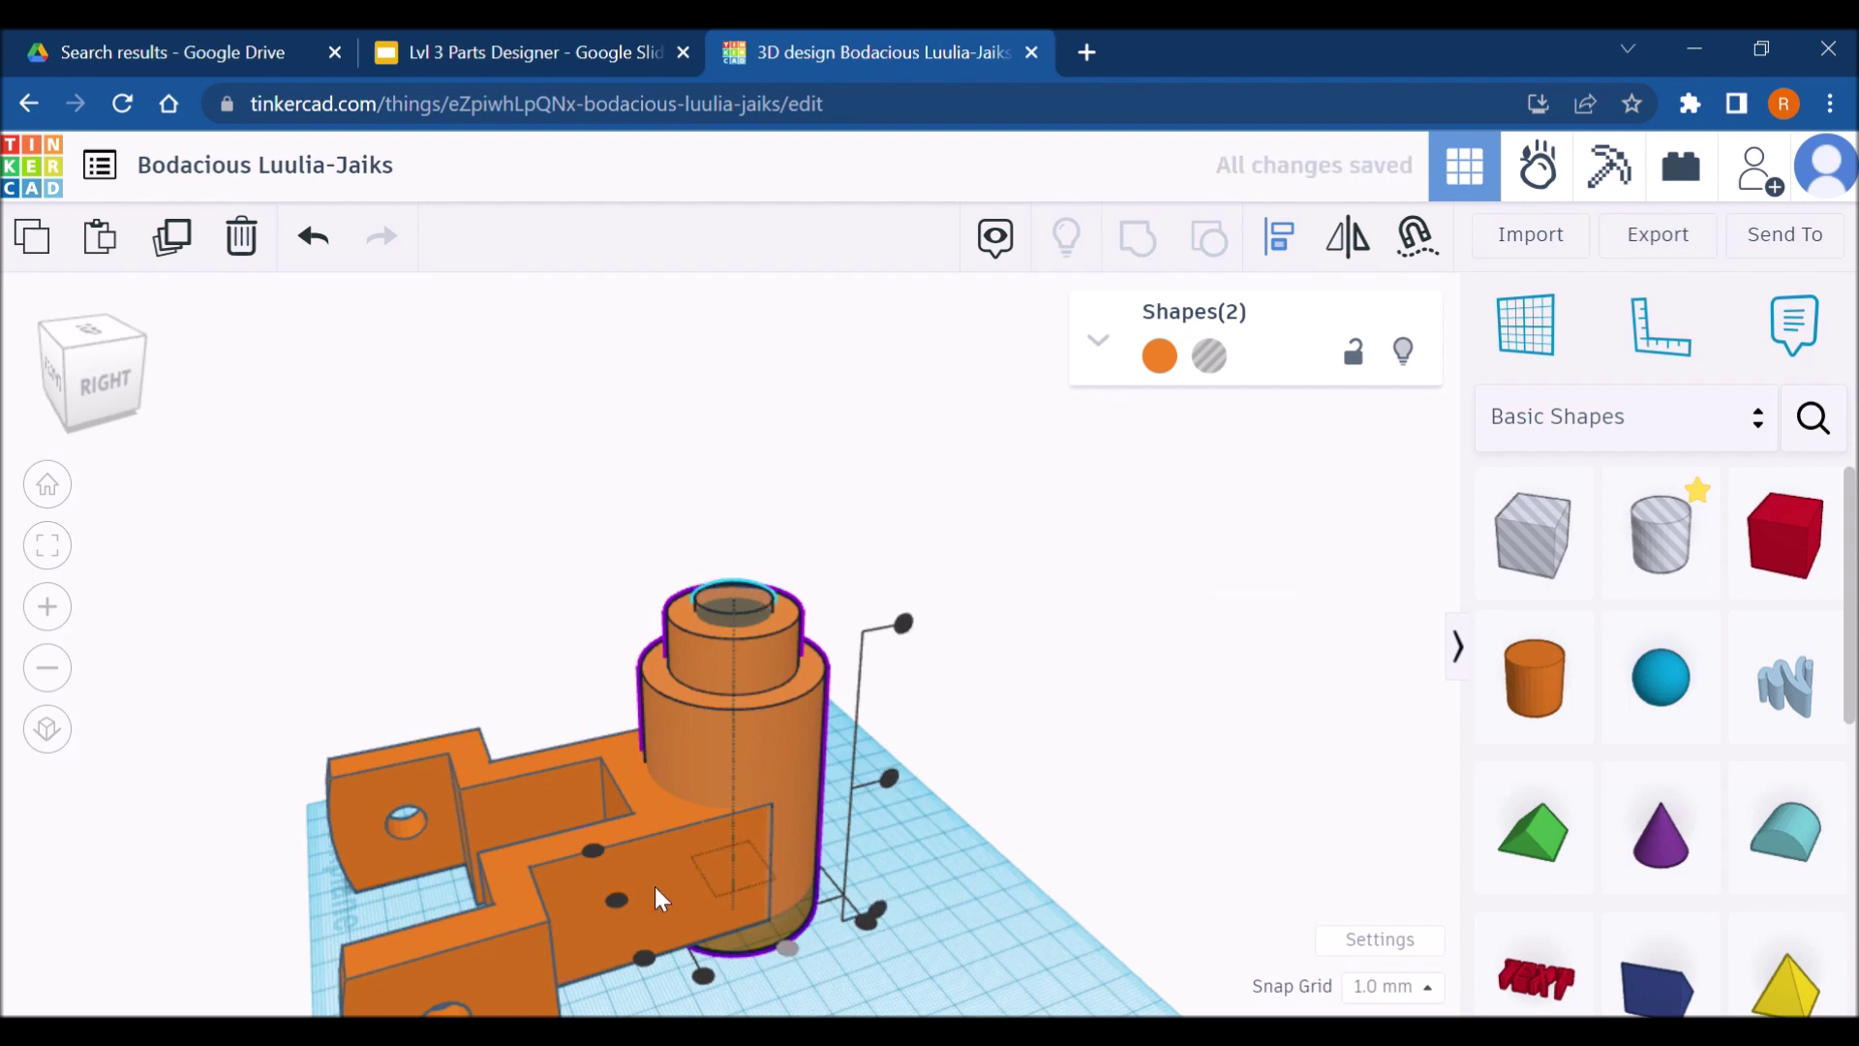
click(1177, 713)
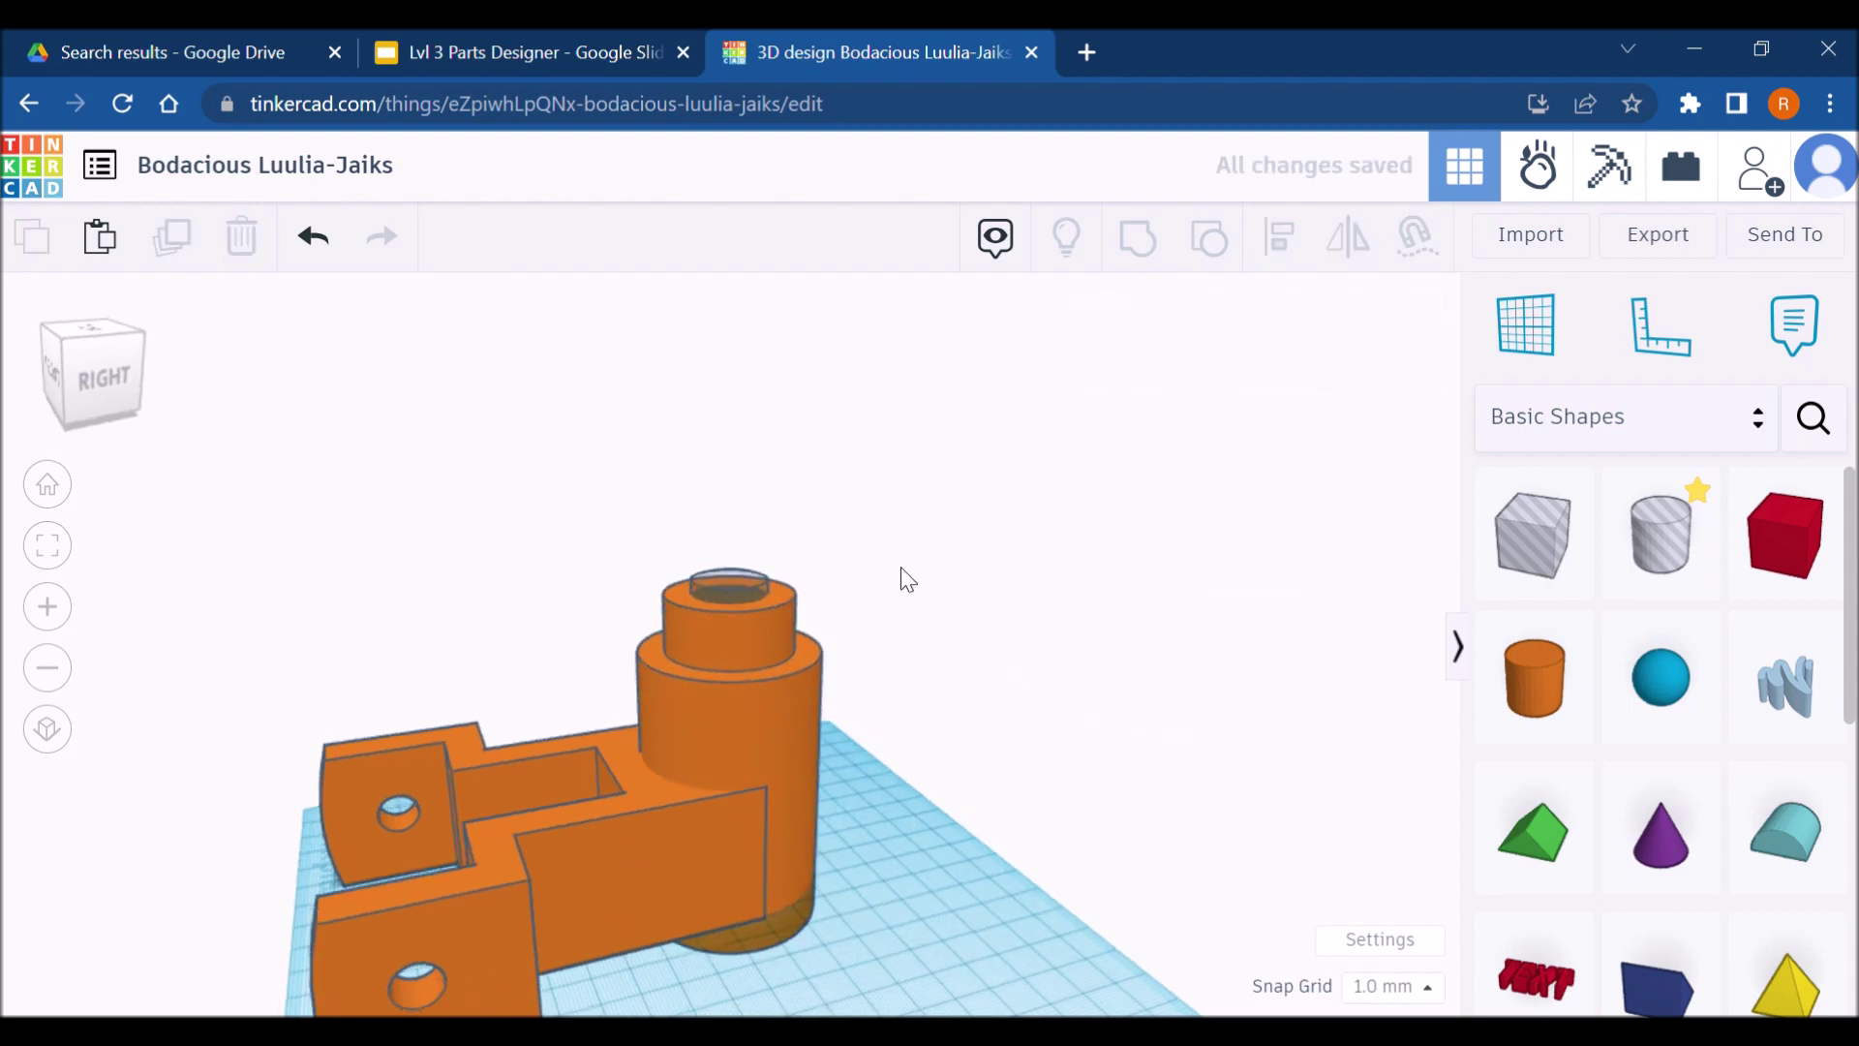
key(ctrl+shift+Tab)
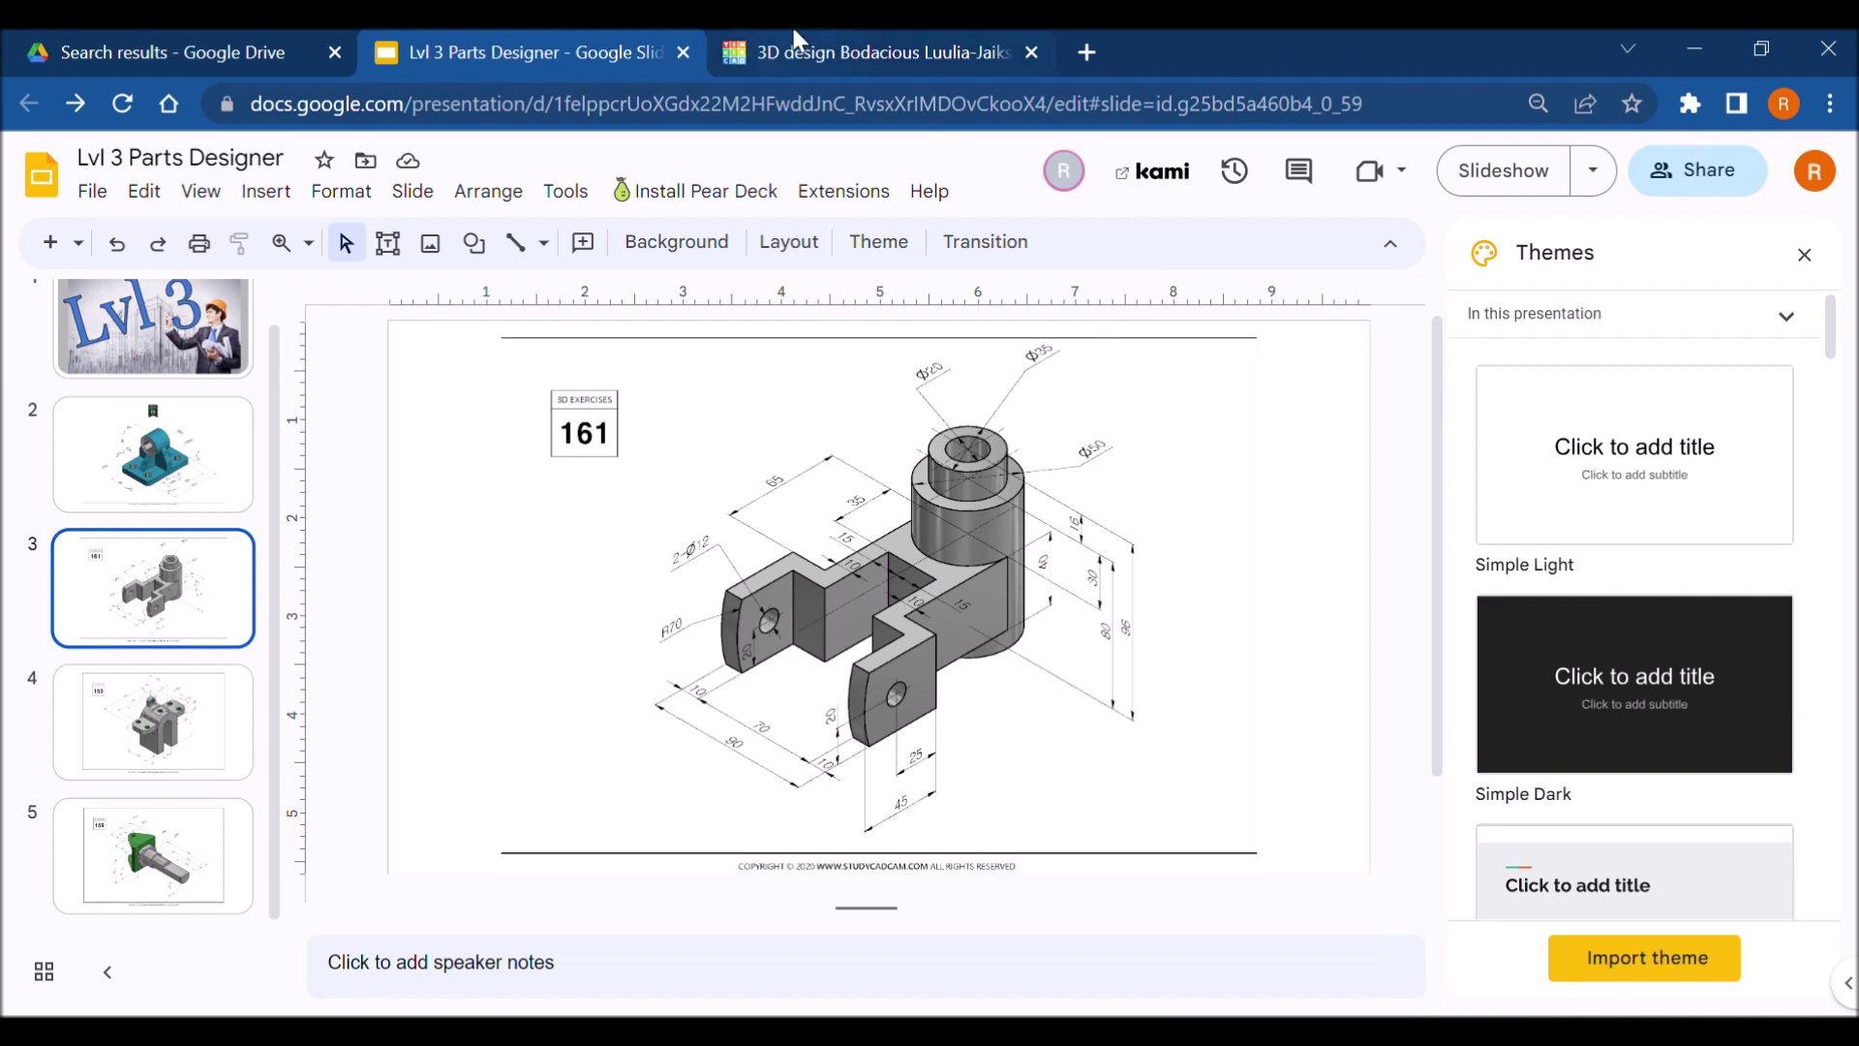
click(872, 52)
Select just the boss cylinder and unlock it
drag(906, 528, 707, 694)
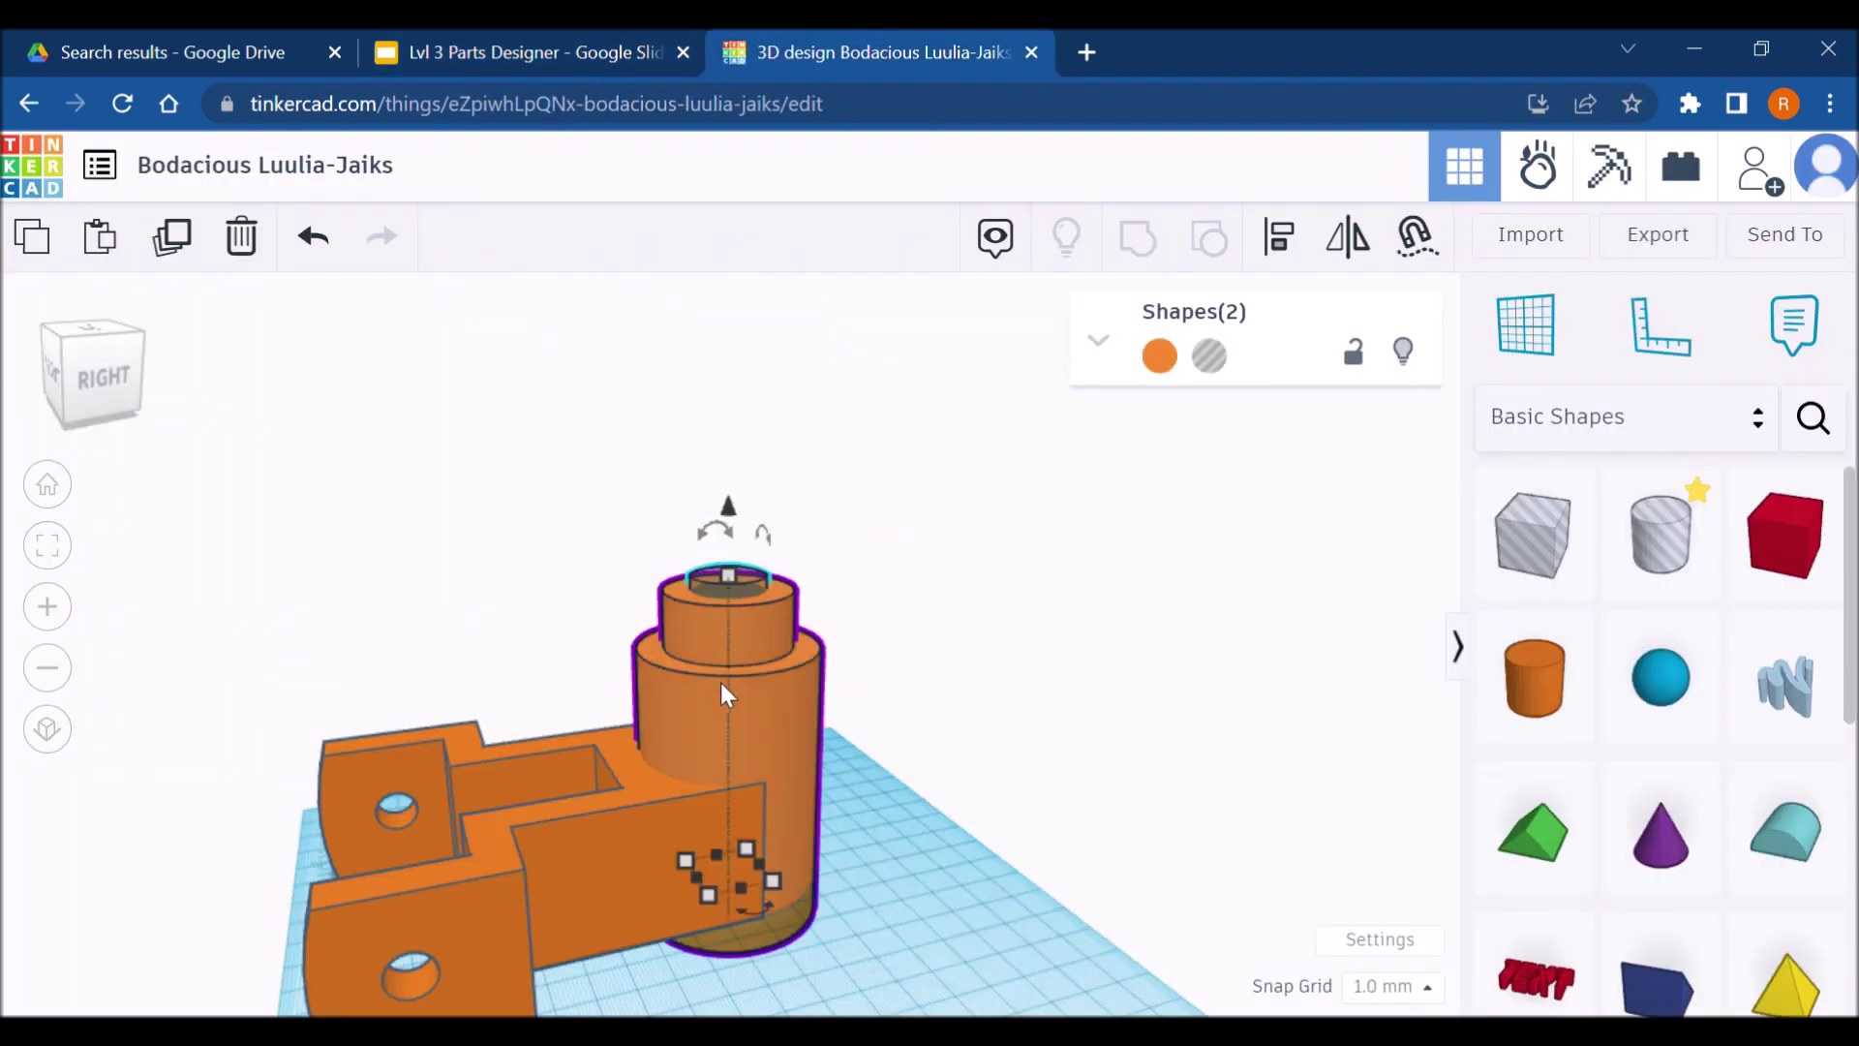
click(525, 714)
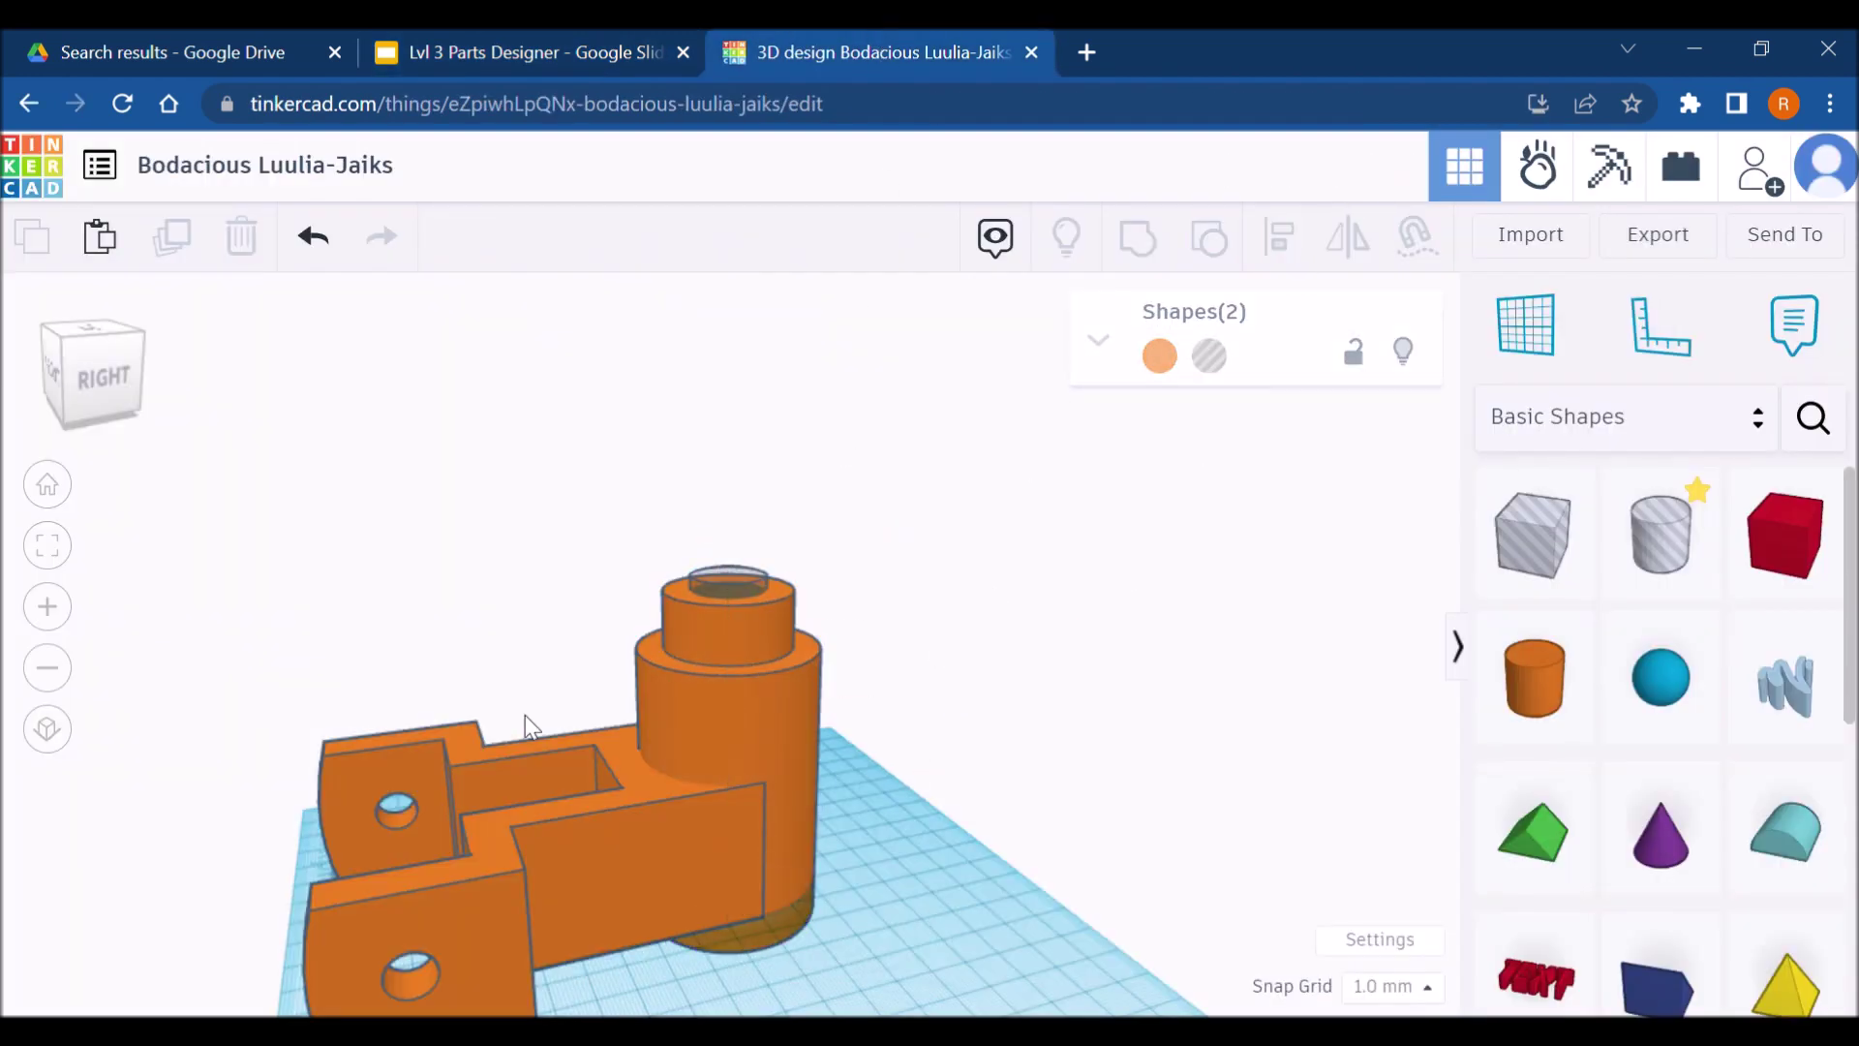
click(726, 706)
click(1353, 351)
click(1355, 353)
click(781, 490)
Group the boss with the arm block using Ctrl+G
click(728, 606)
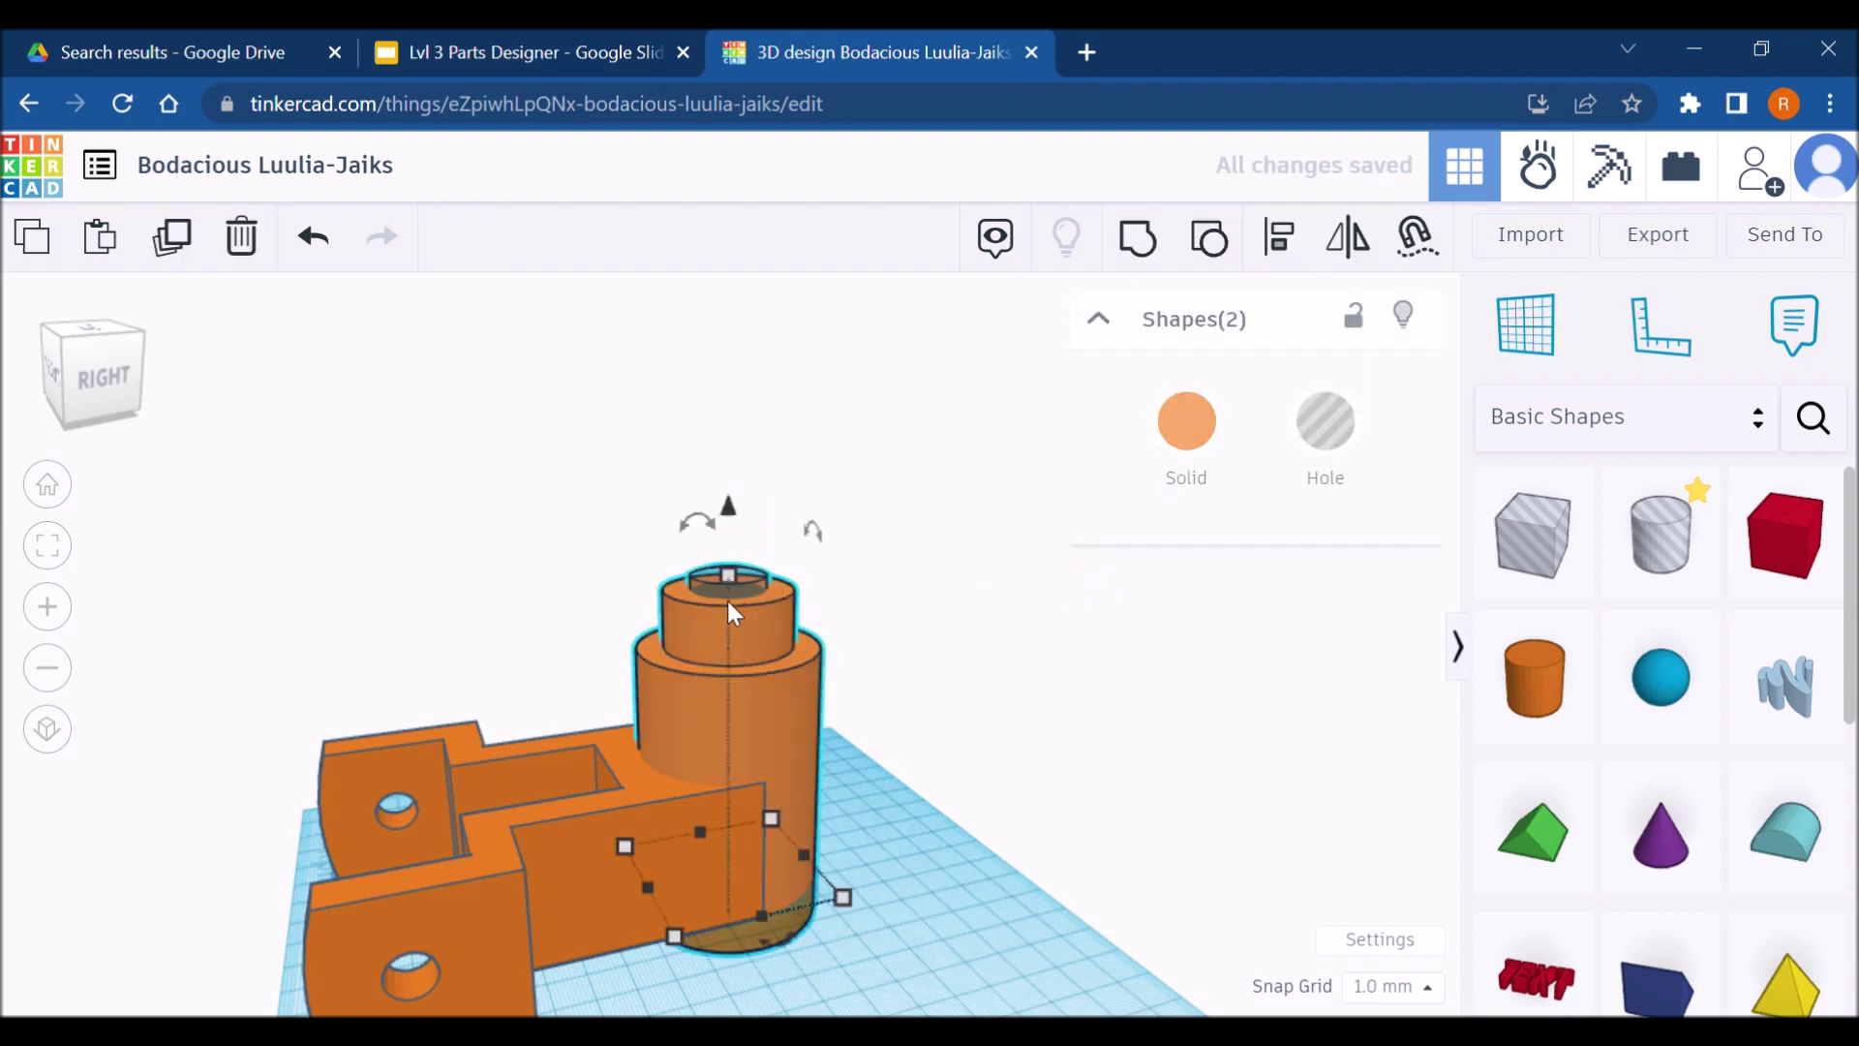
click(854, 601)
click(804, 639)
shift+click(670, 848)
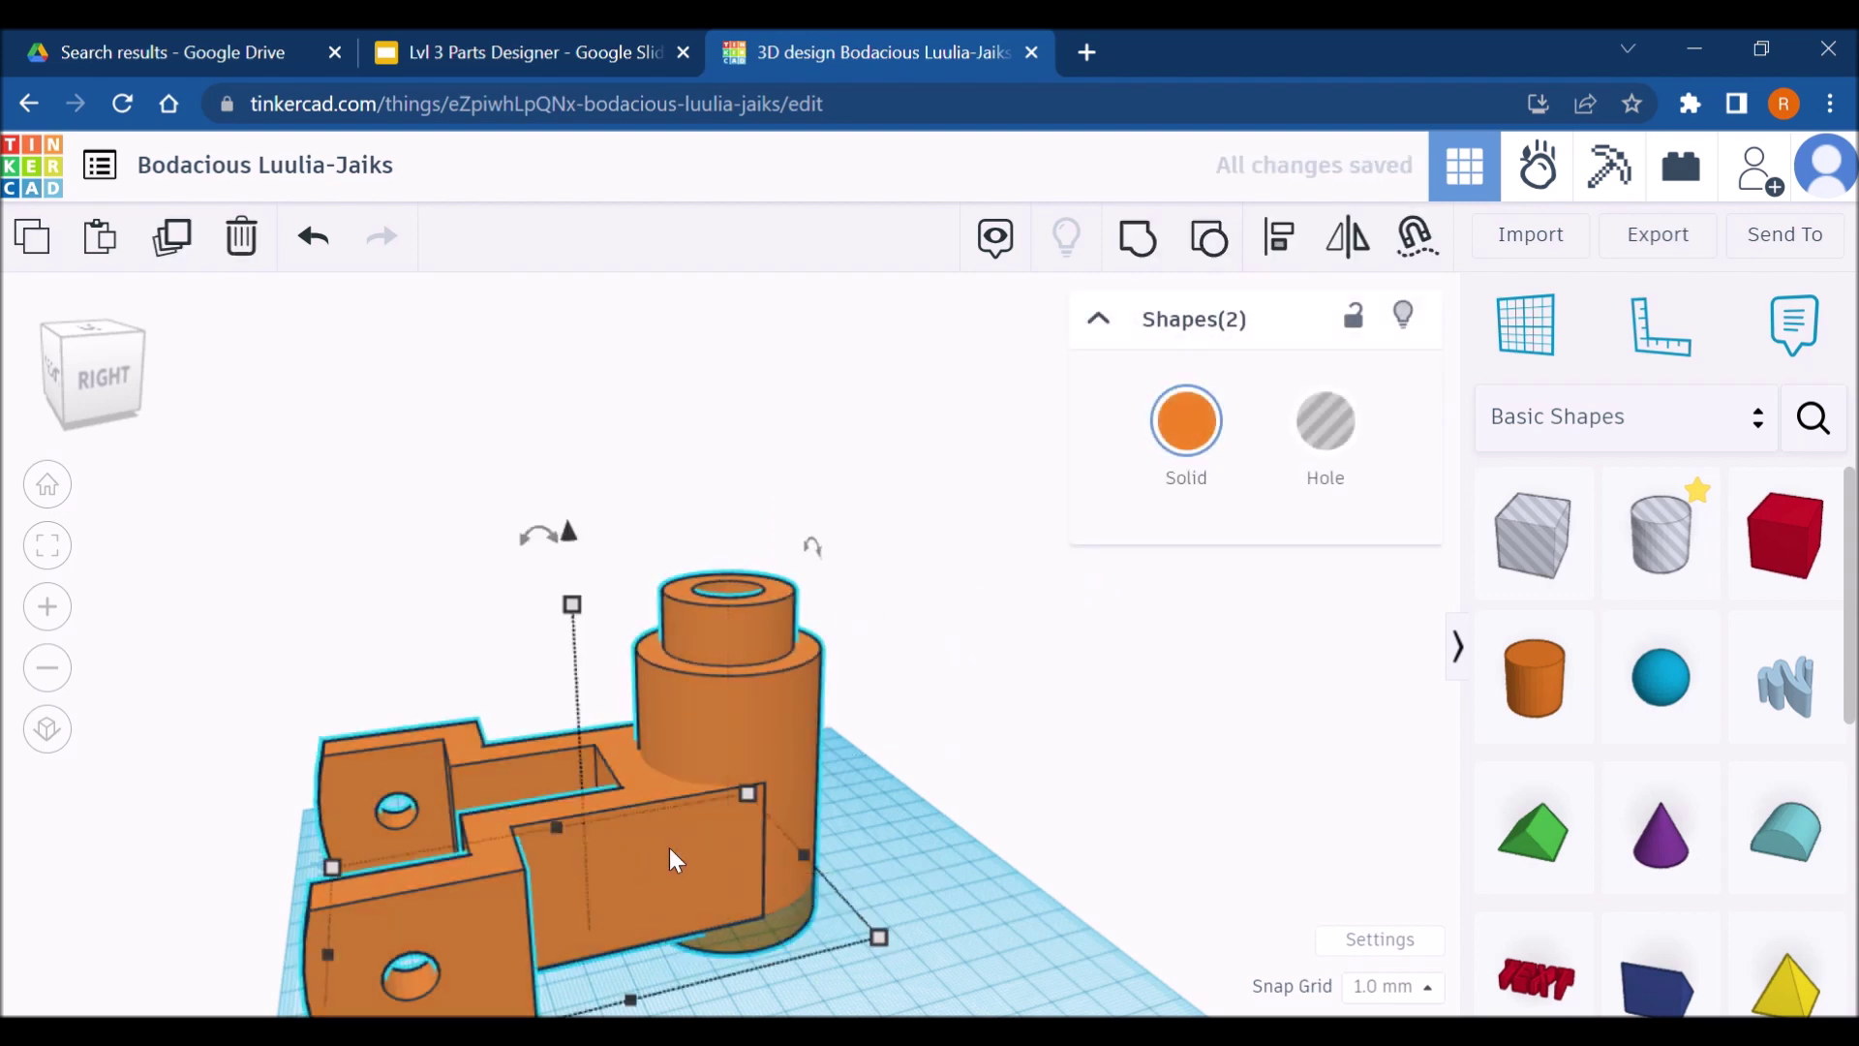
key(ctrl+g)
Orbit around the grouped part from the back right to the front, then select the boss
click(1019, 821)
right_drag(1018, 821, 643, 798)
click(643, 800)
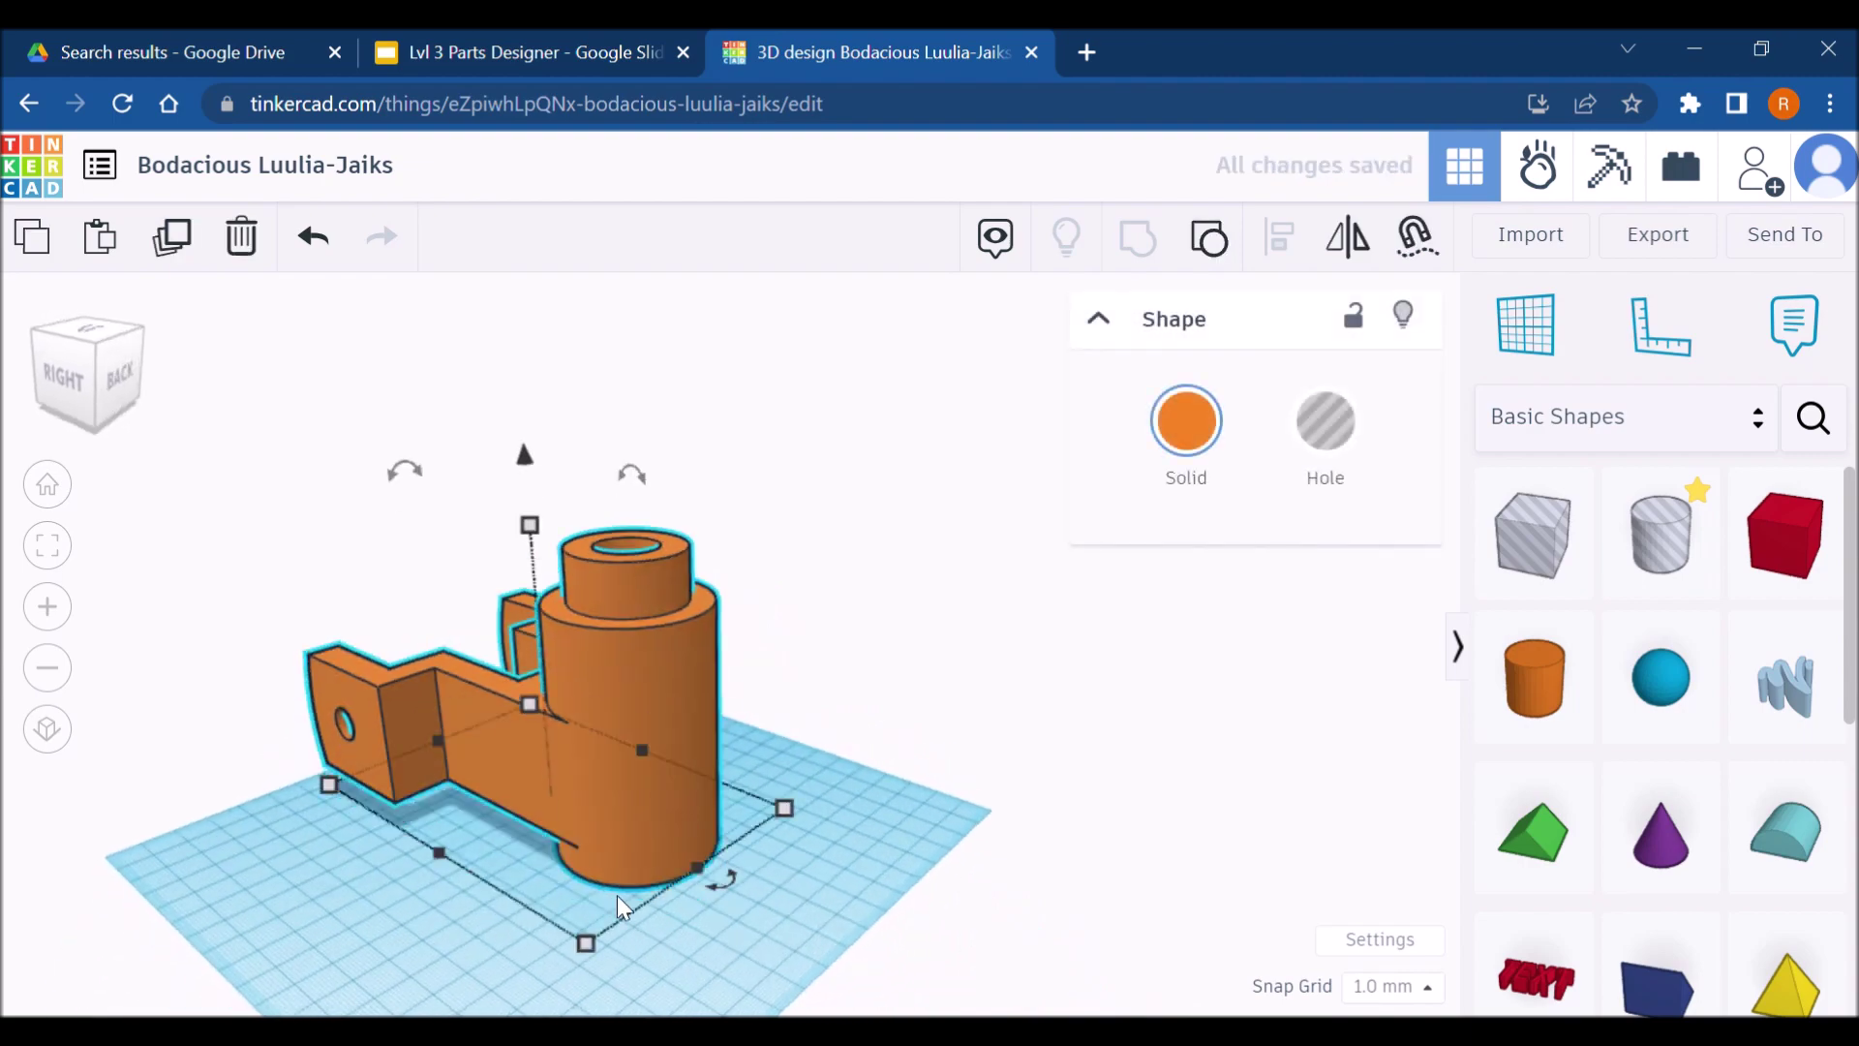
click(292, 901)
right_drag(292, 901, 744, 784)
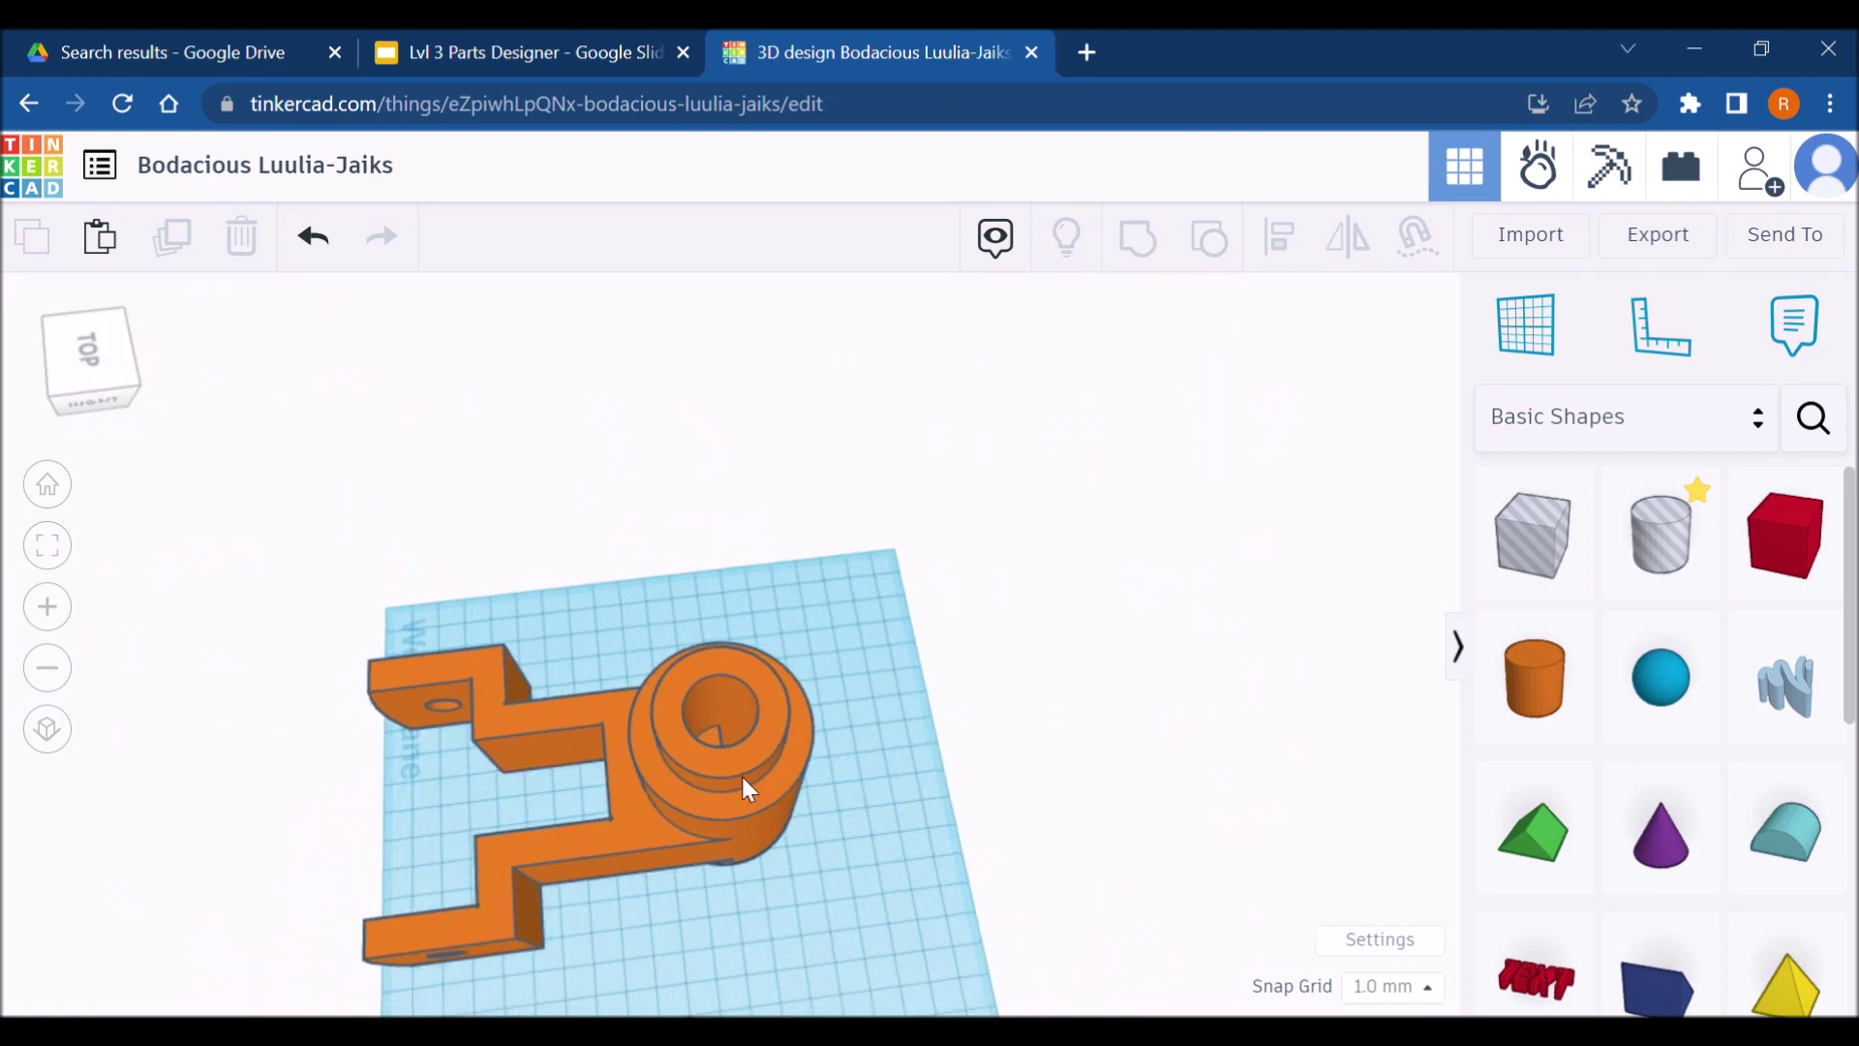
click(747, 785)
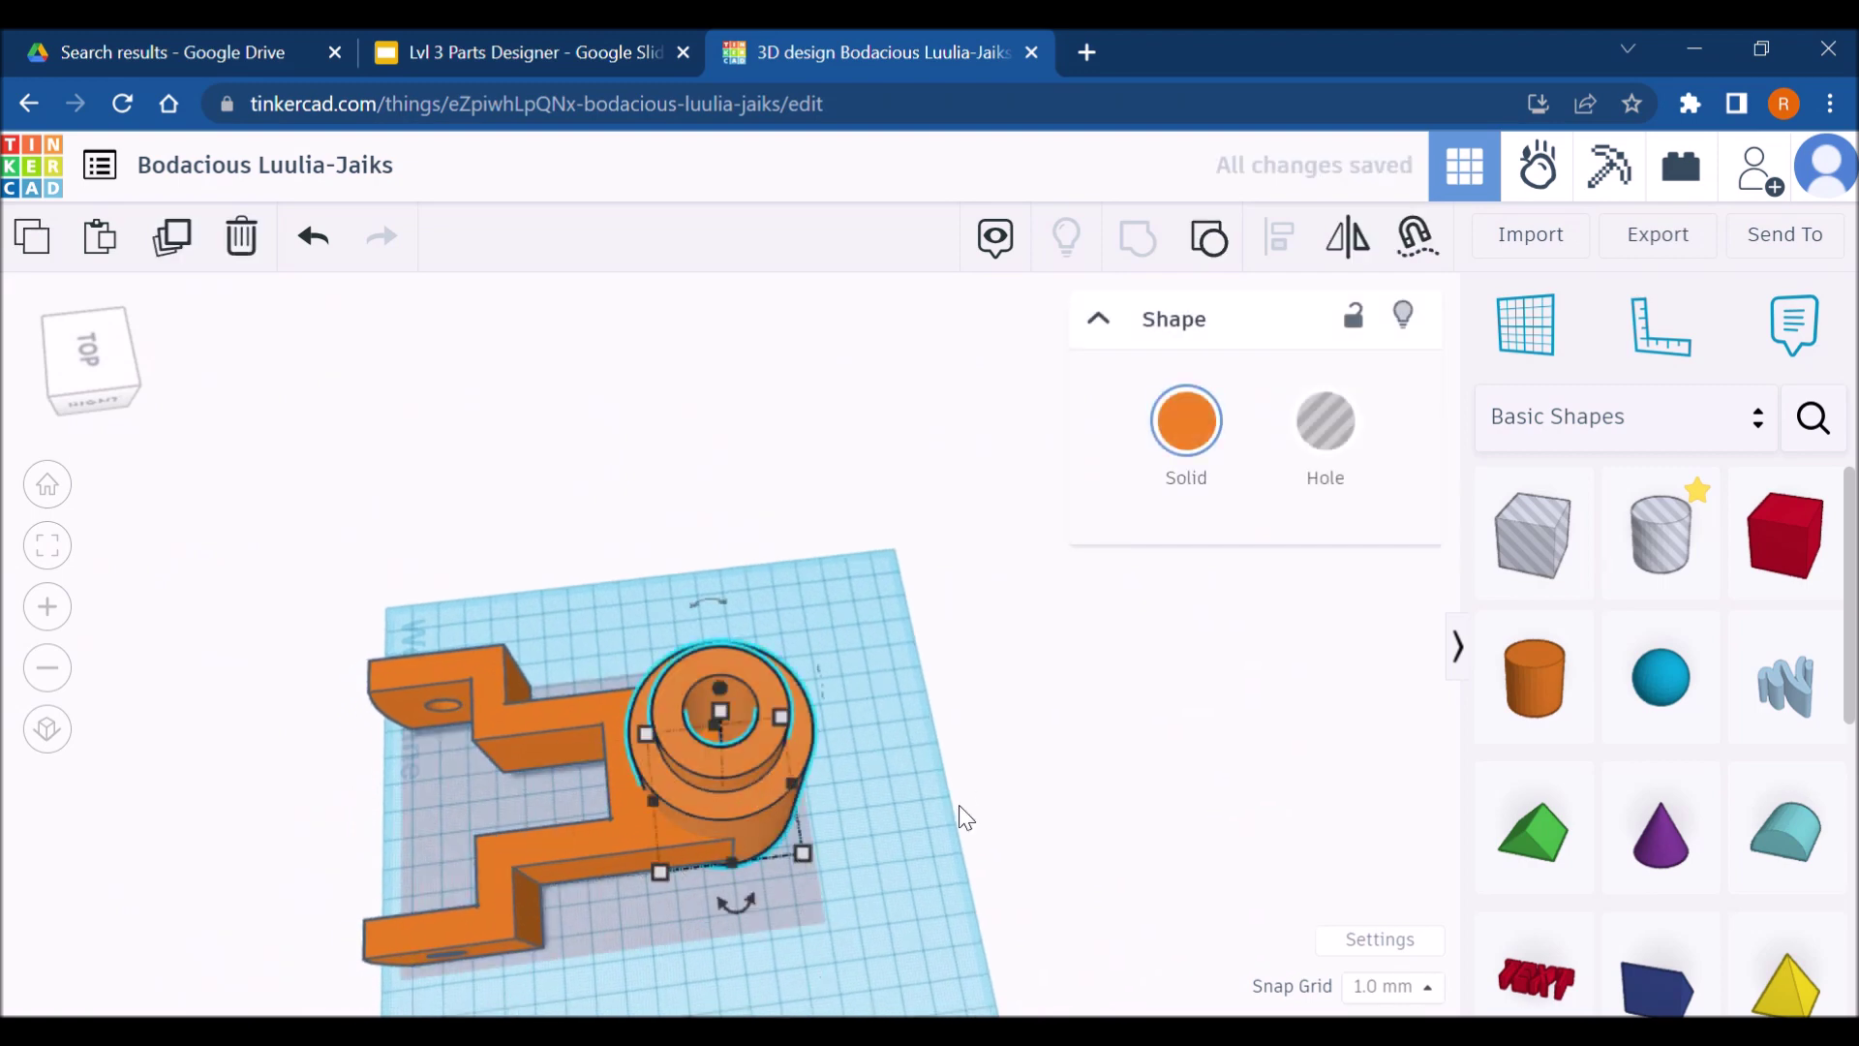
Undo the grouping so the arm block and boss are separate pieces again
click(964, 818)
click(632, 840)
click(746, 830)
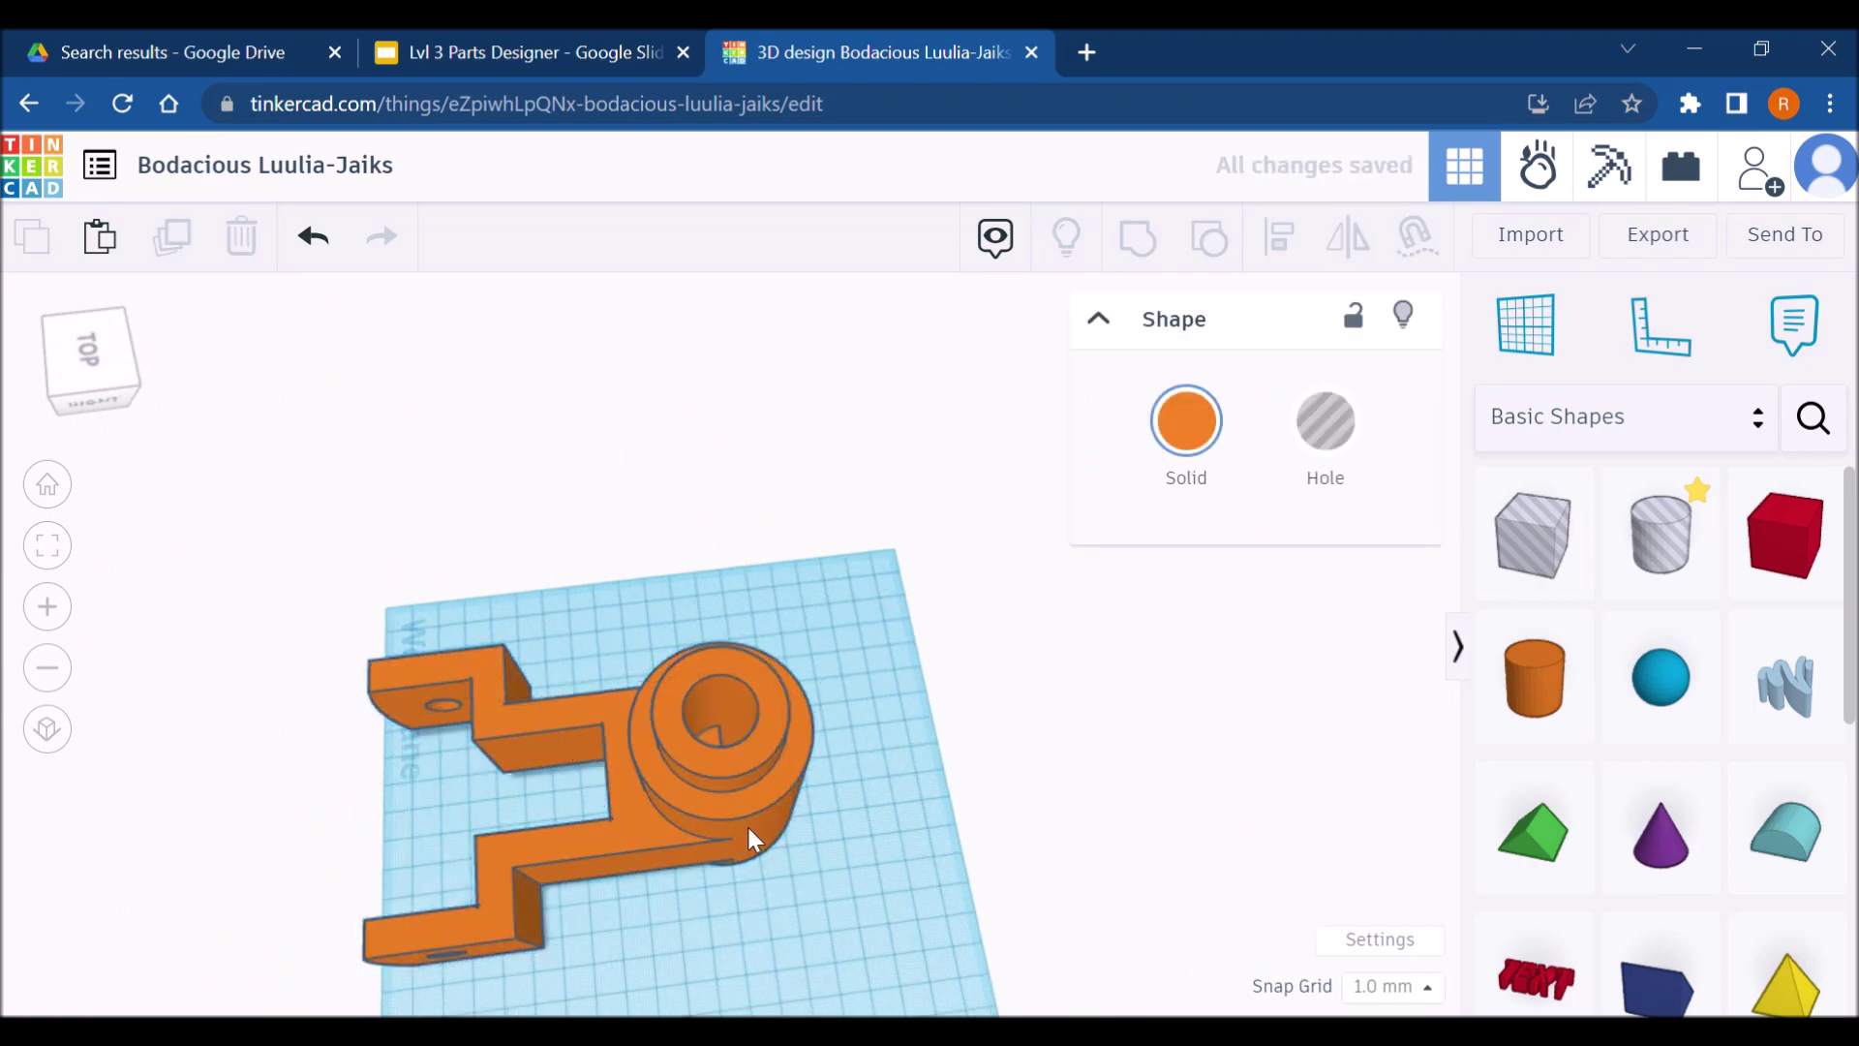
click(699, 818)
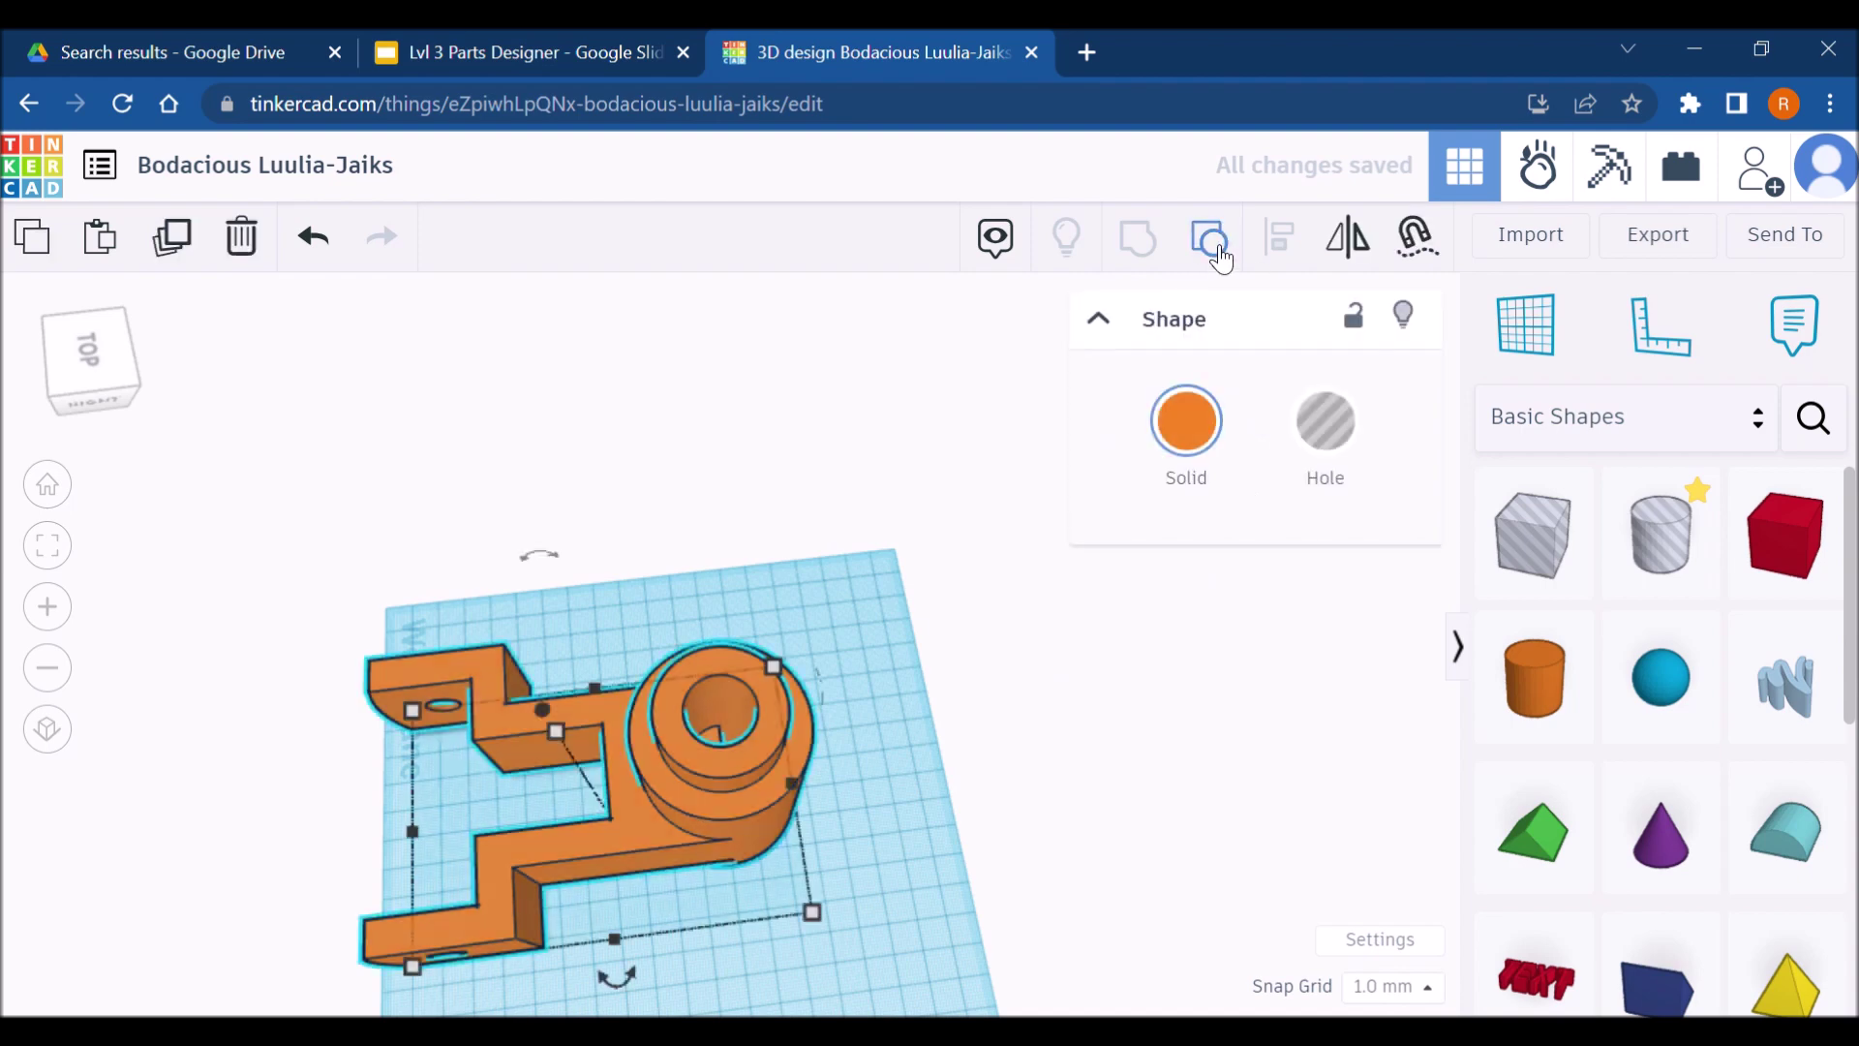
key(ctrl+z)
click(891, 799)
click(667, 863)
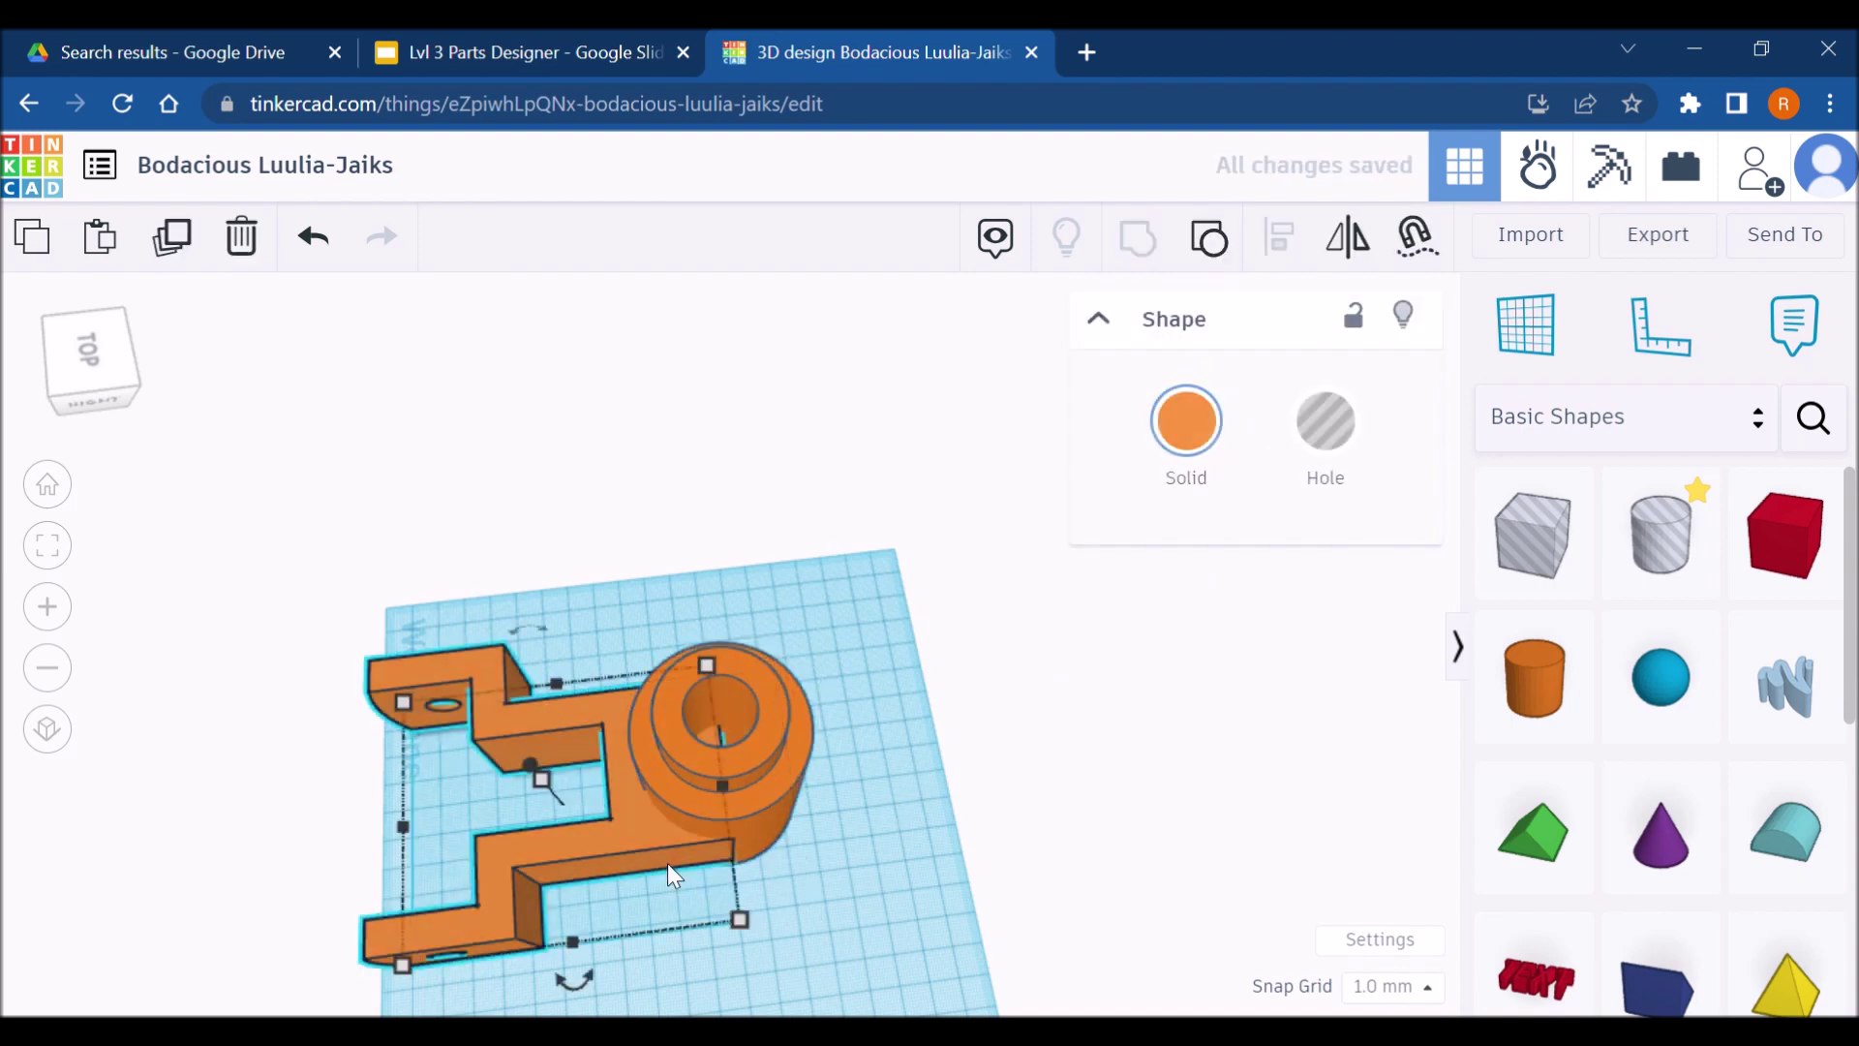
click(800, 767)
Ungroup the boss so the boss and hole cylinder are separate shapes
mouse_move(823, 701)
right_down()
mouse_move(817, 736)
mouse_move(805, 695)
right_up()
click(879, 694)
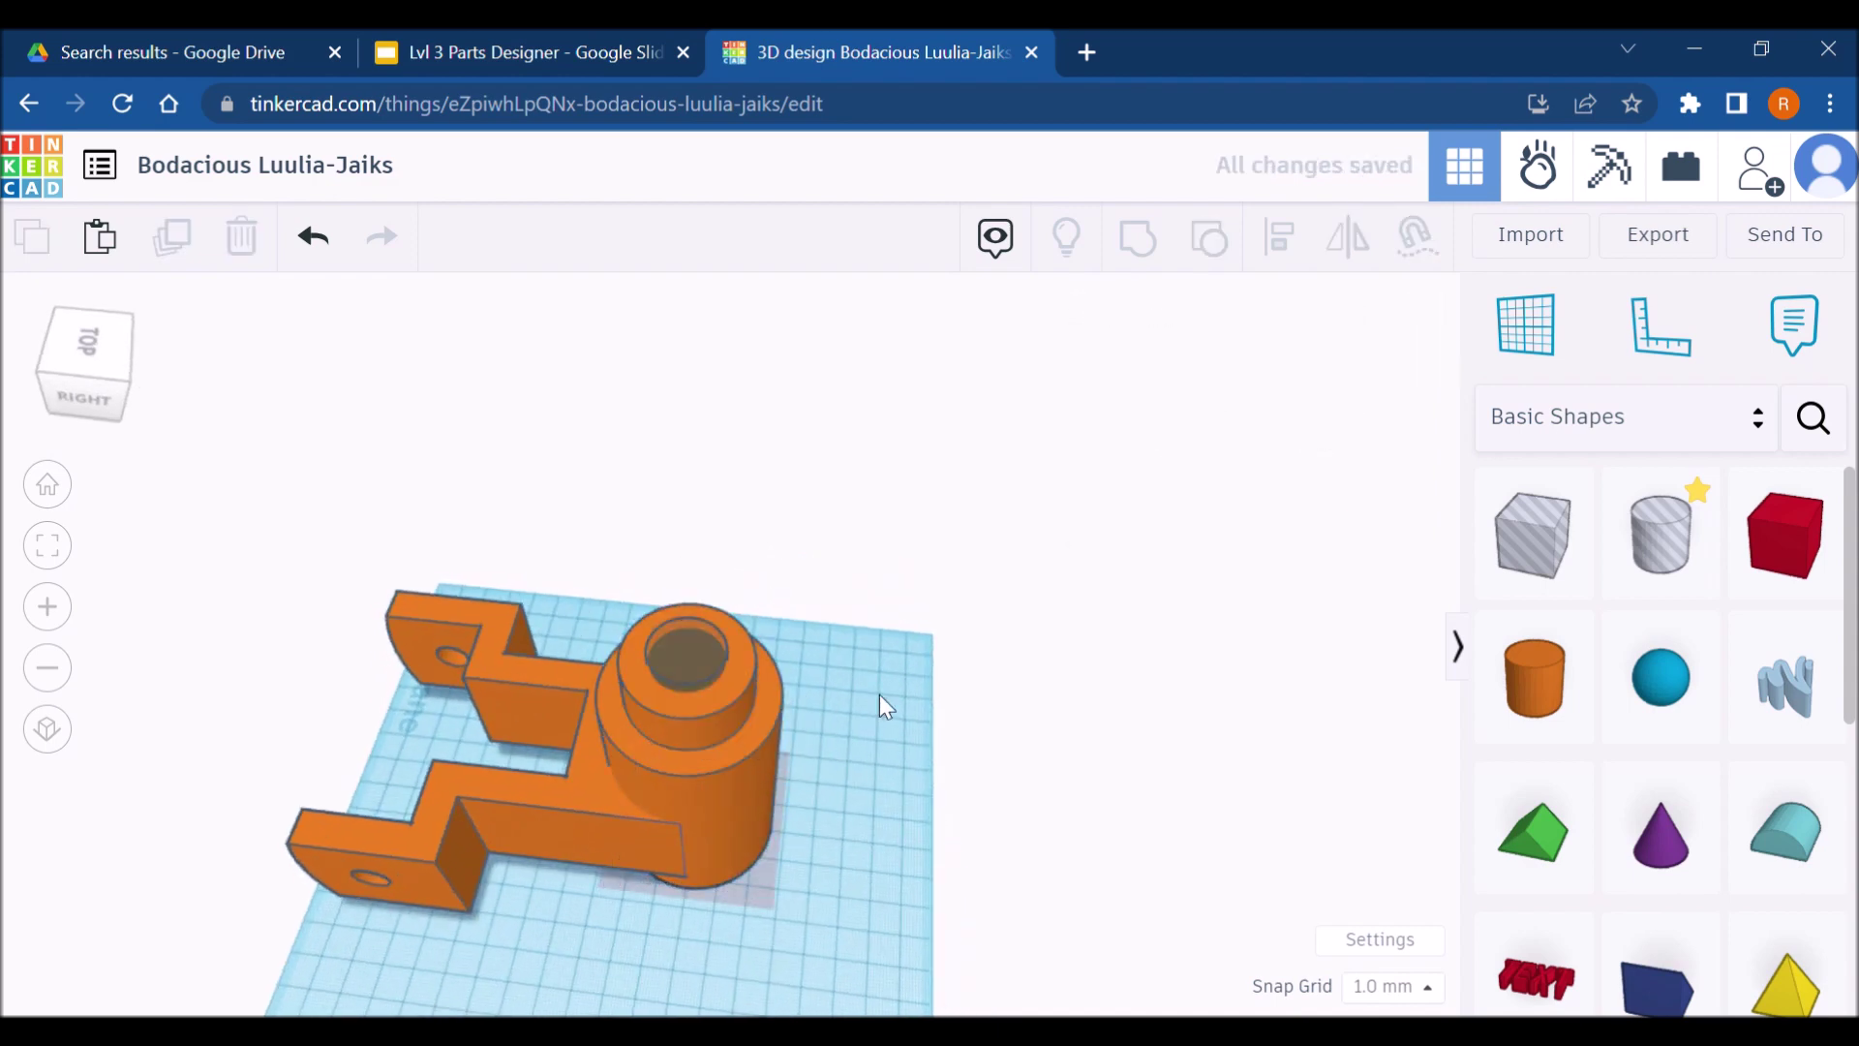
right_drag(957, 803, 734, 754)
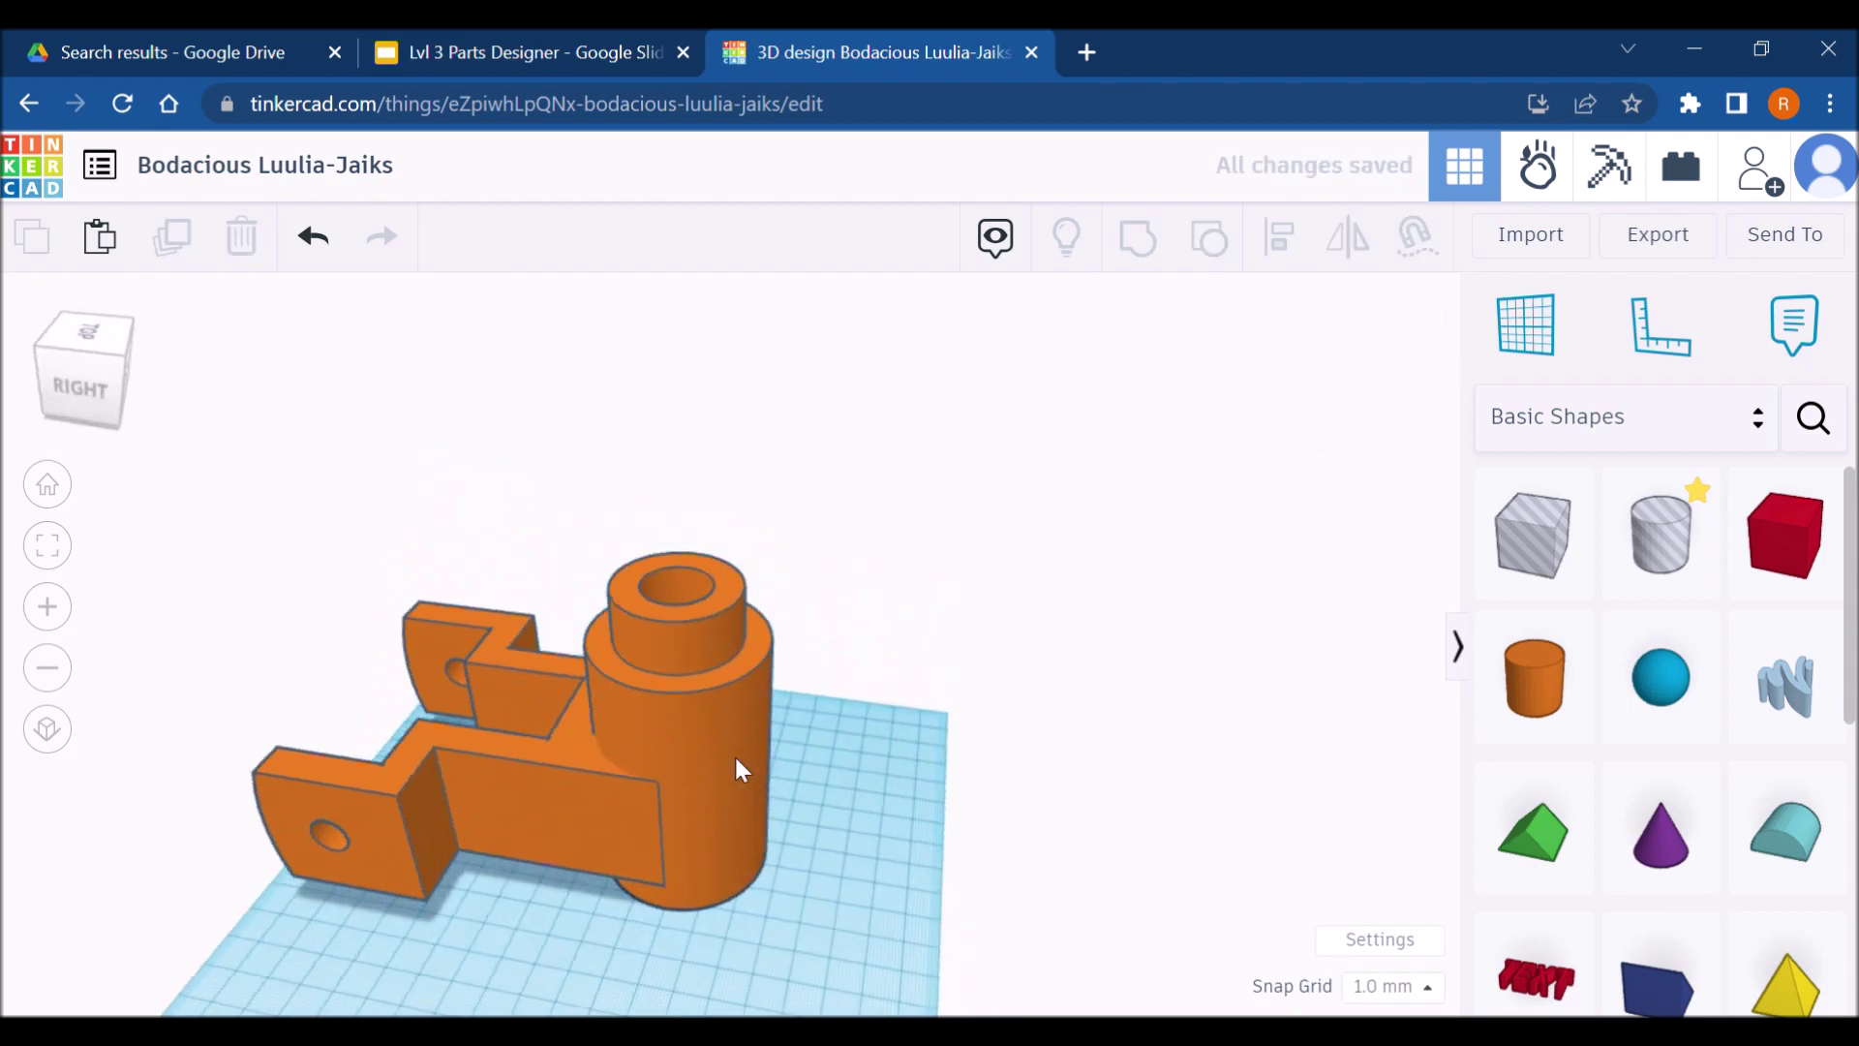
click(726, 731)
click(1210, 237)
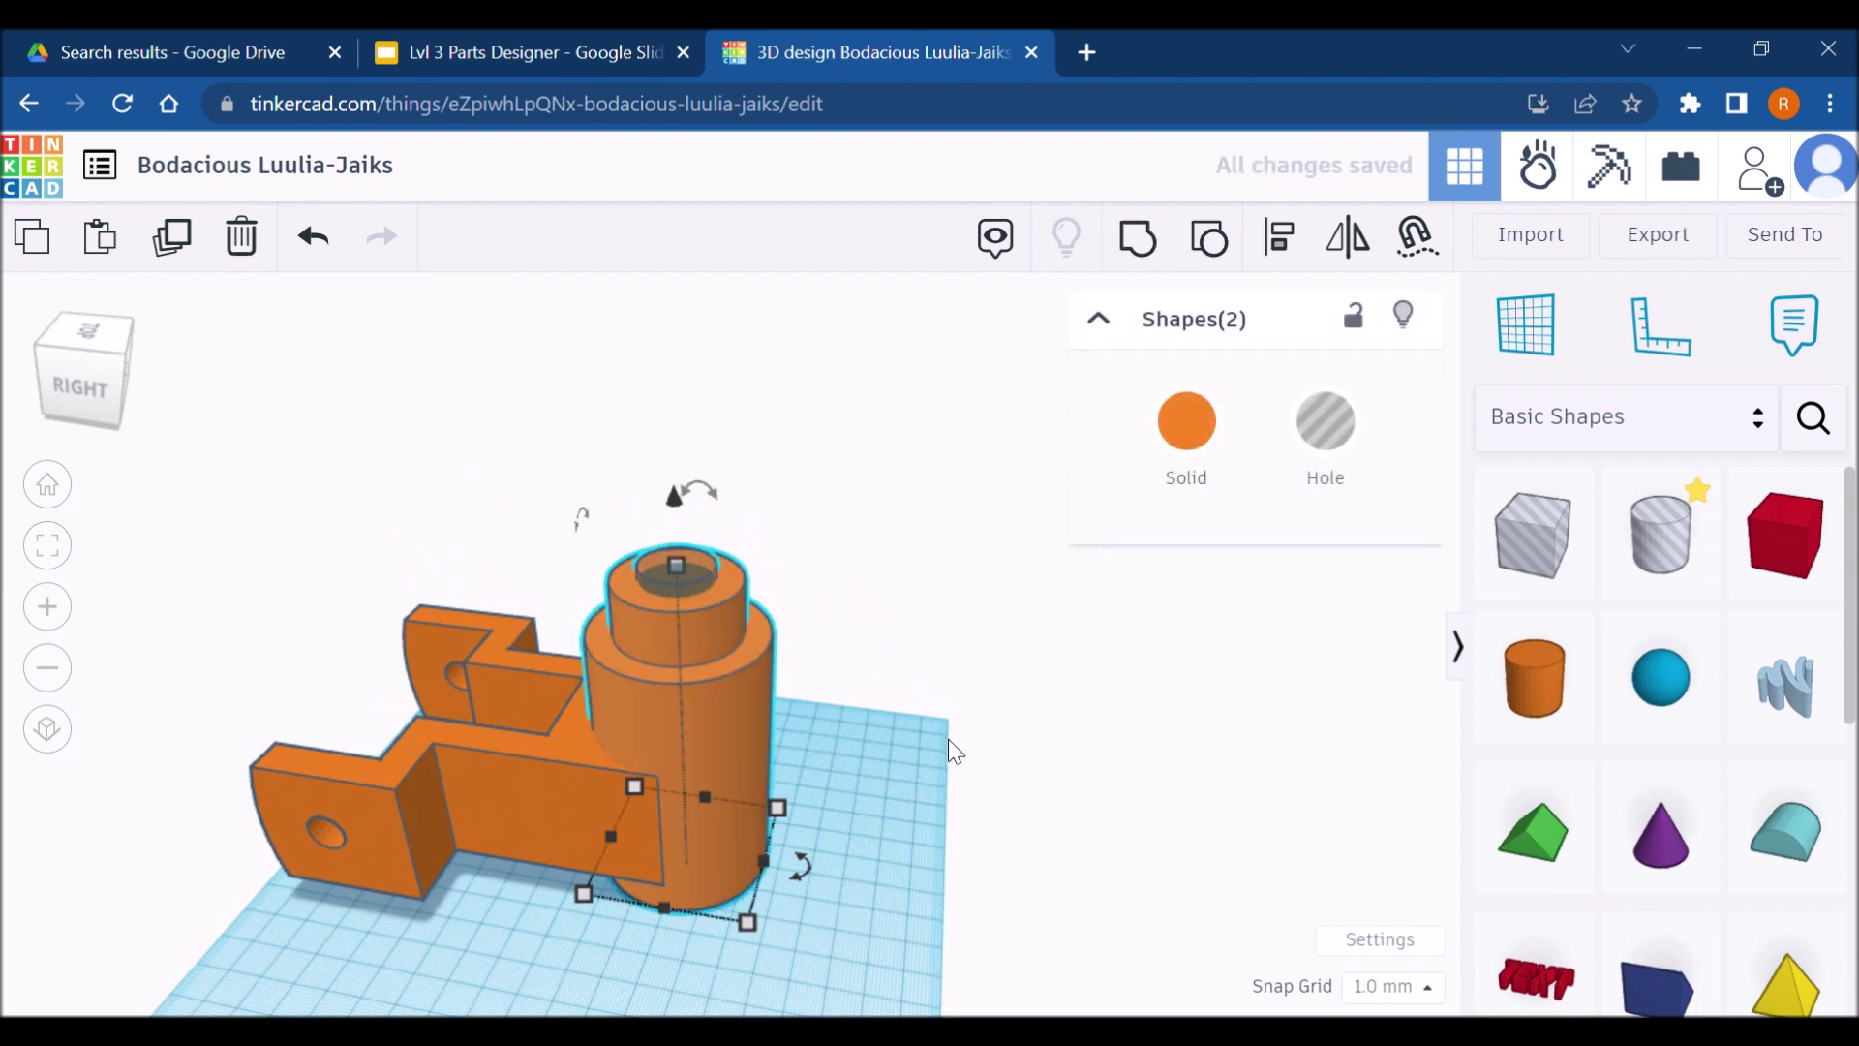
click(858, 764)
right_drag(858, 764, 862, 754)
Marquee-select the arm block, boss and hole cylinder and group all three
drag(866, 625, 581, 871)
right_drag(798, 775, 705, 916)
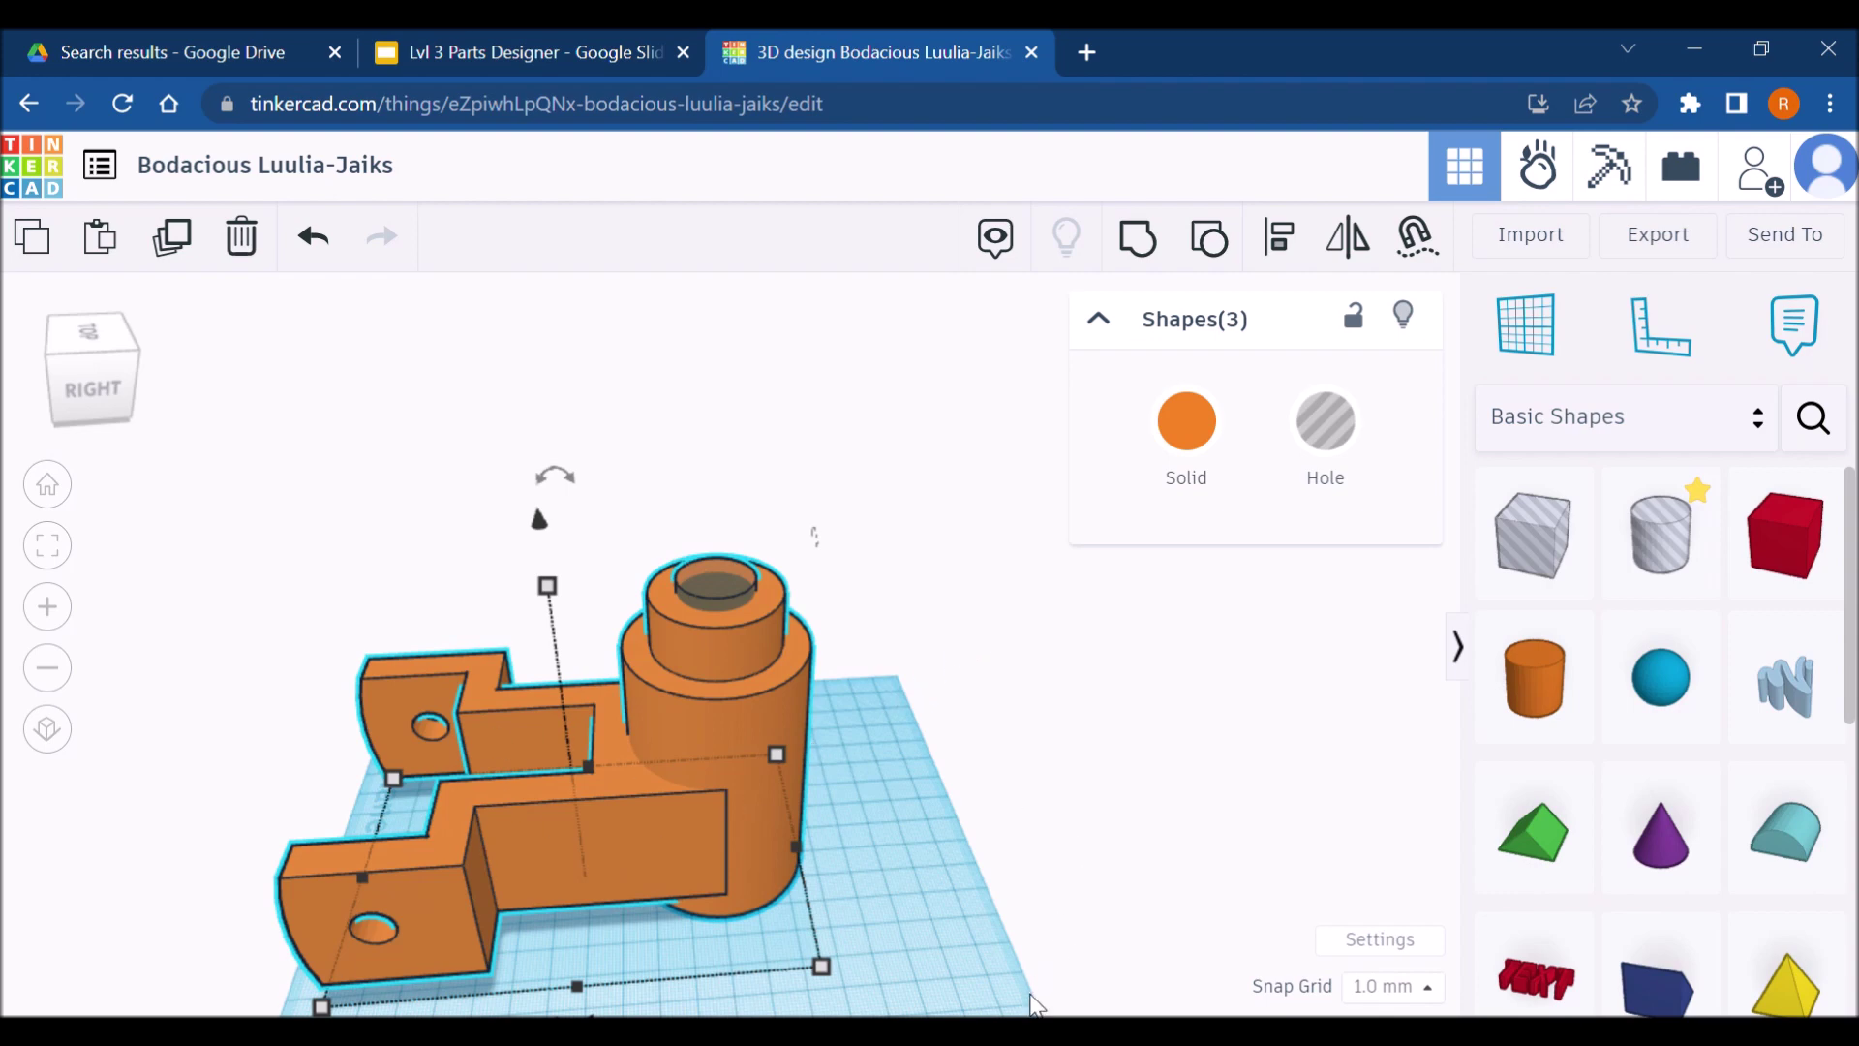
key(ctrl+g)
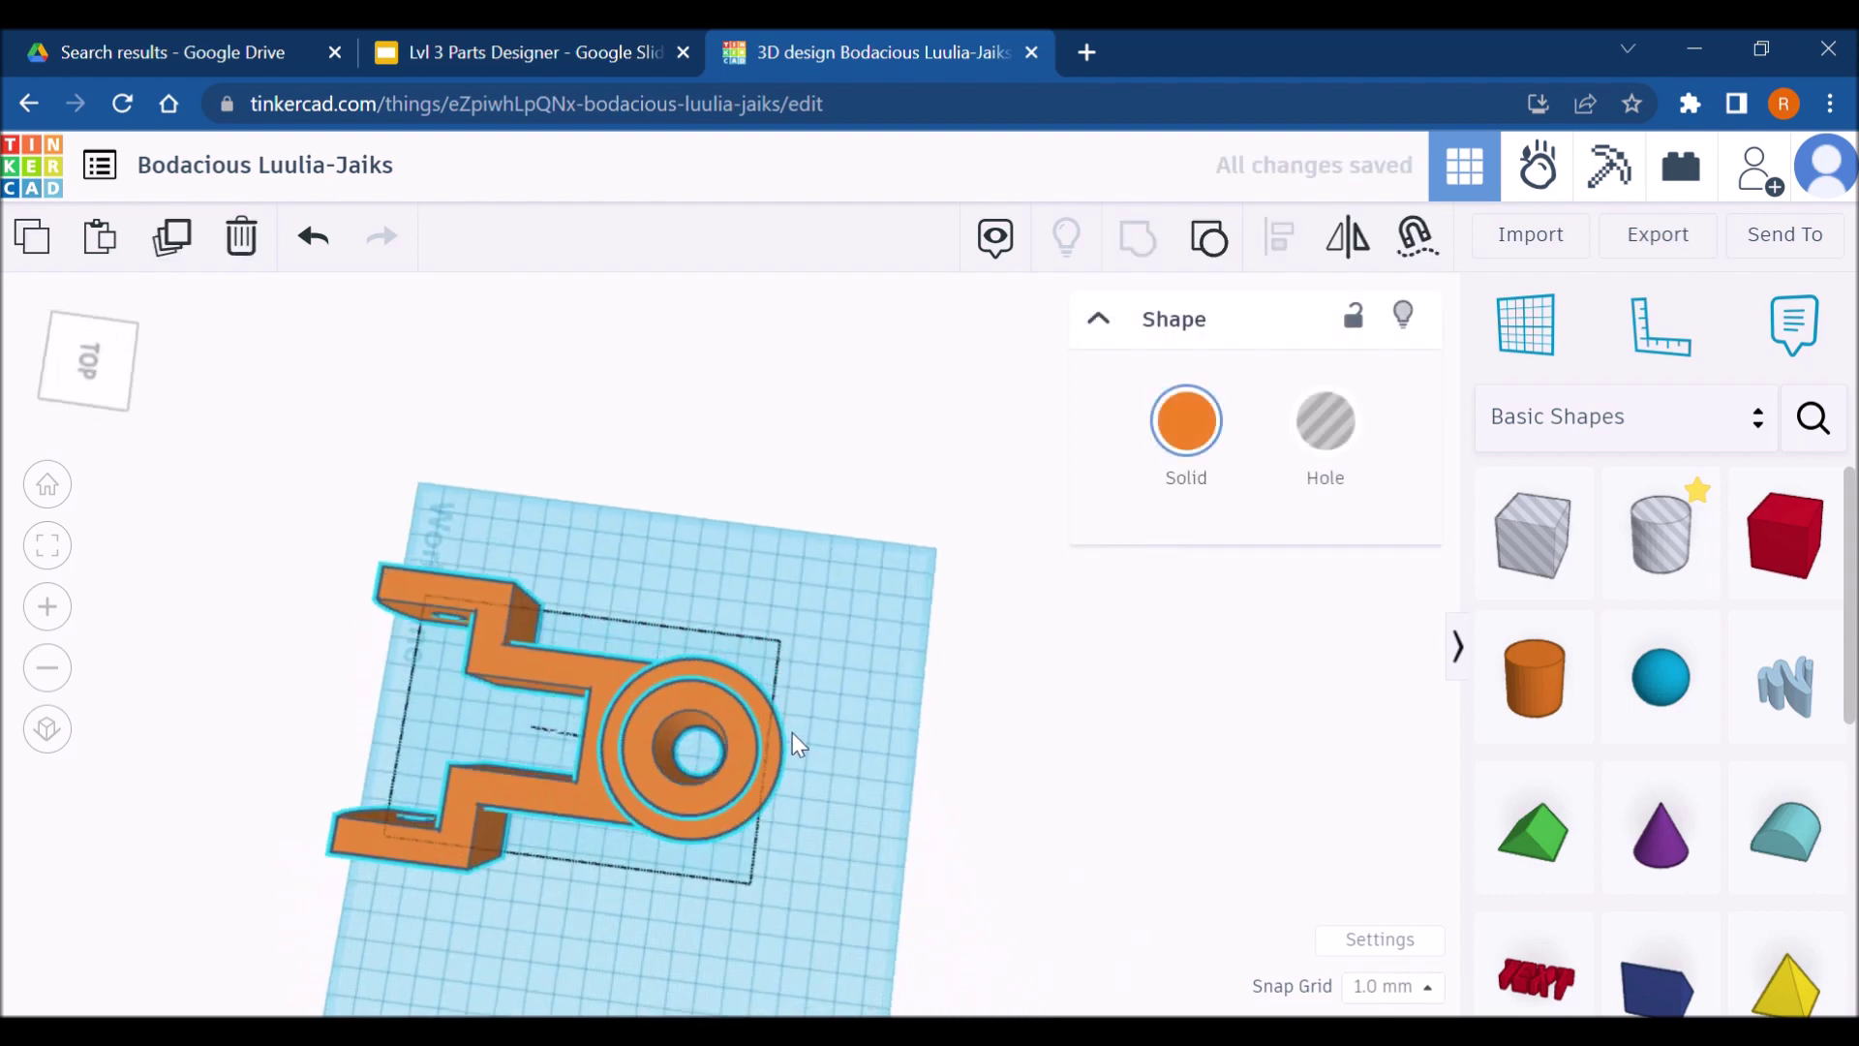